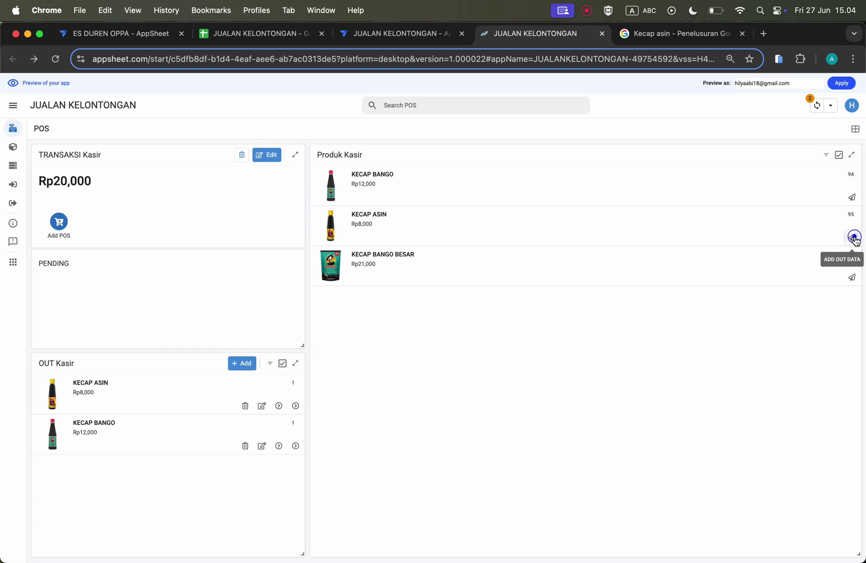
# Step: Add one KECAP BANGO BESAR and three KECAP ASIN to the cashier's outgoing items and review the resulting list
pyautogui.click(851, 277)
pyautogui.click(851, 237)
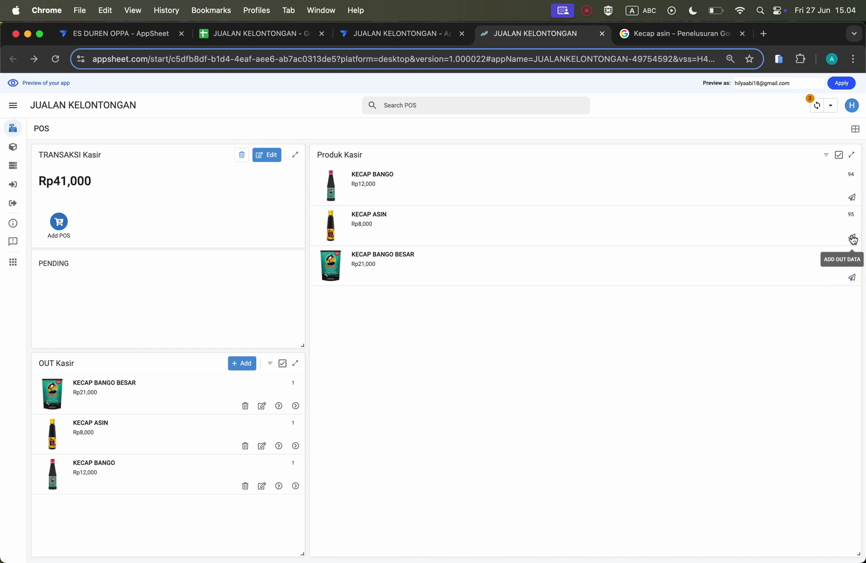
pyautogui.click(851, 237)
pyautogui.click(851, 238)
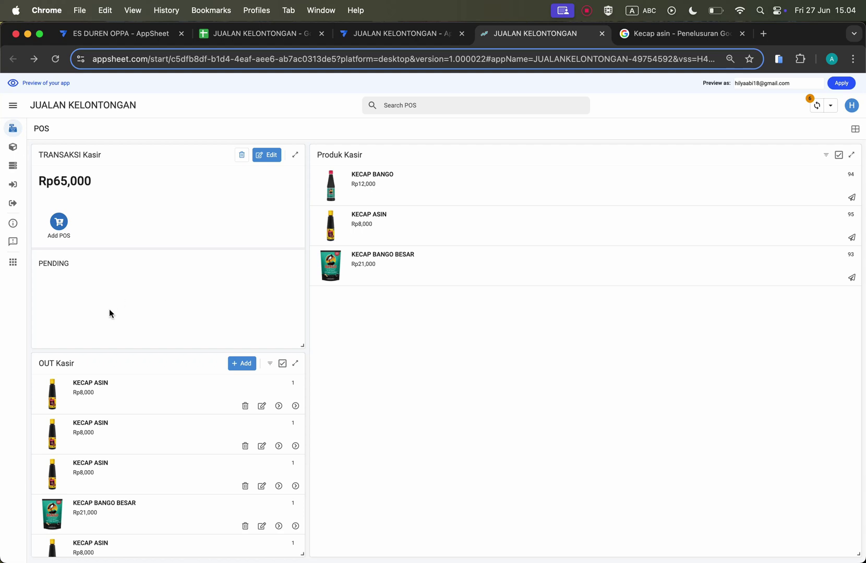
pyautogui.scroll(-3, 154, 471)
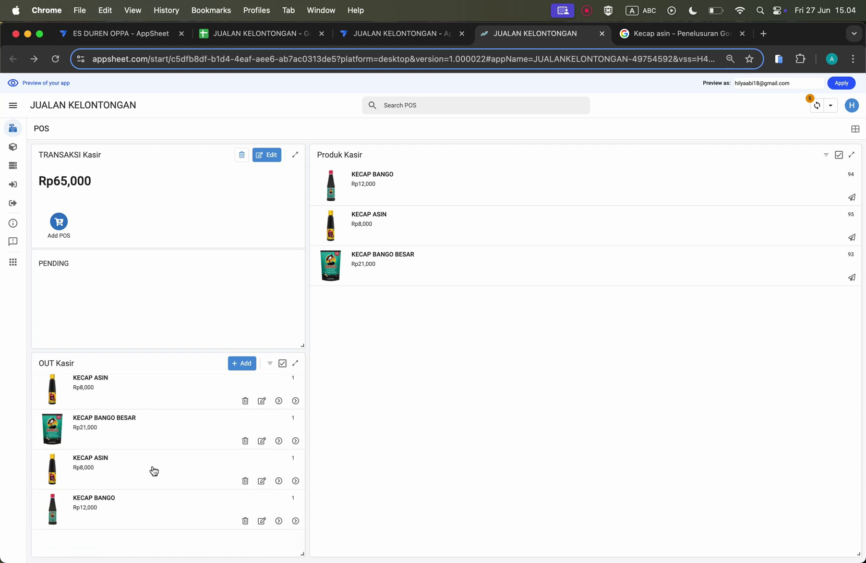
pyautogui.scroll(3, 154, 471)
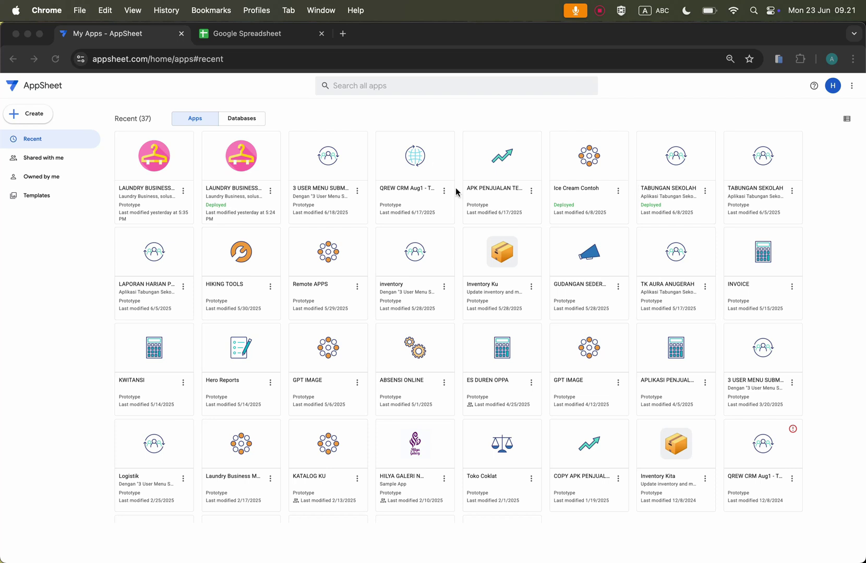
# Step: Switch to Google Sheets, create a blank spreadsheet and name it JUALAN KELONTONGAN
pyautogui.click(258, 35)
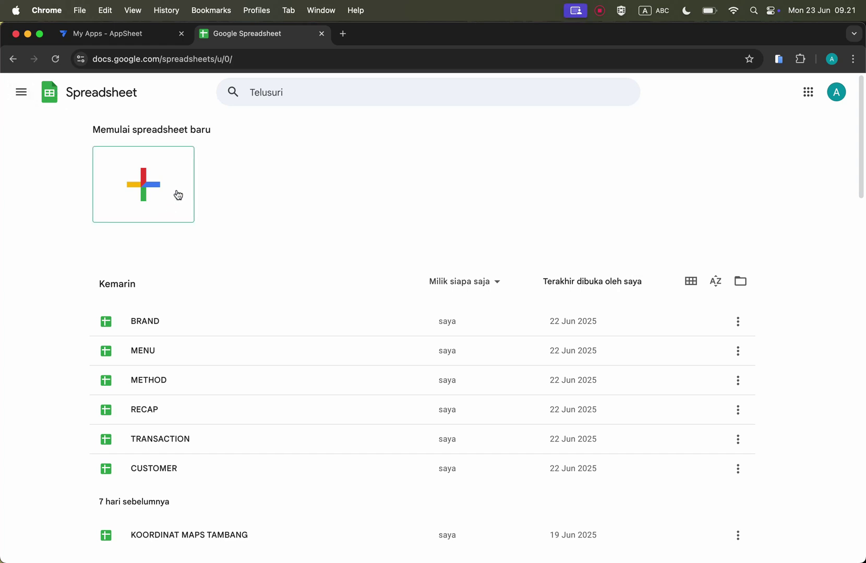
pyautogui.click(150, 196)
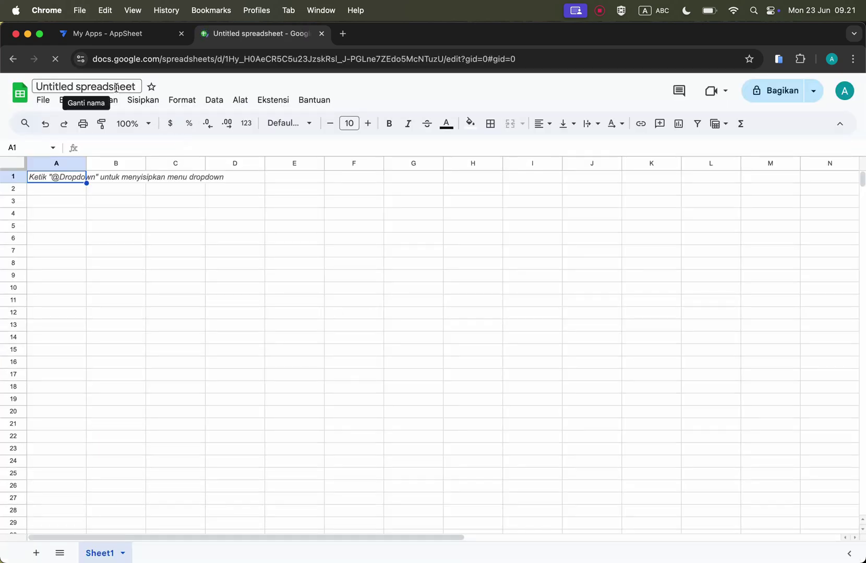
pyautogui.click(116, 88)
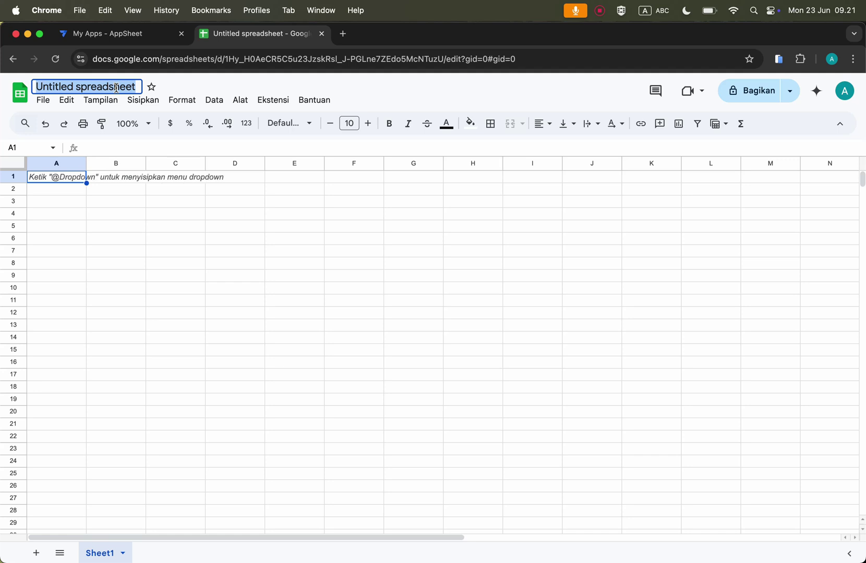
pyautogui.write('JUALA')
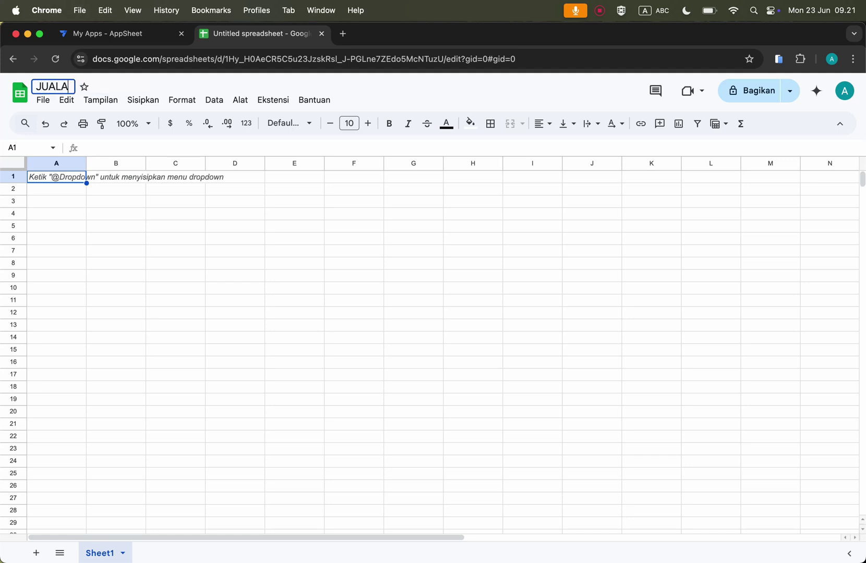
pyautogui.write('N KELONTONGAN')
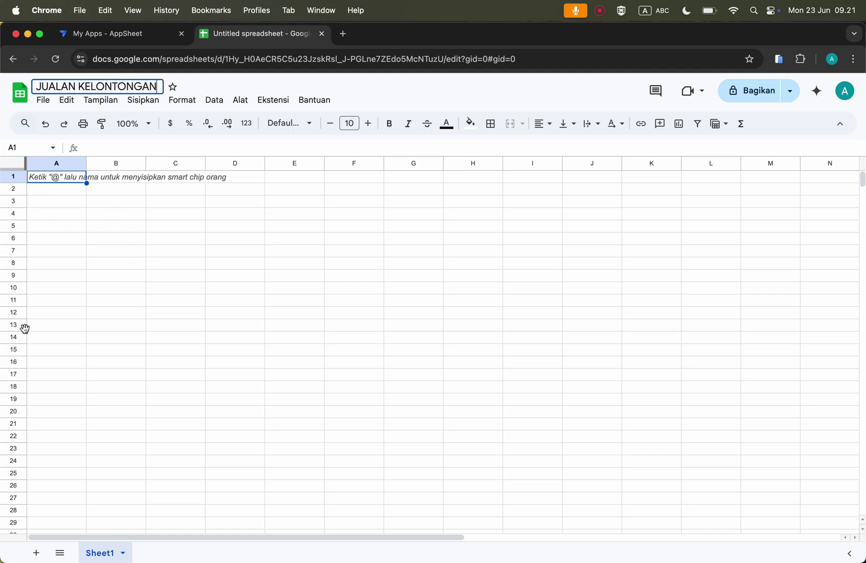
pyautogui.click(89, 404)
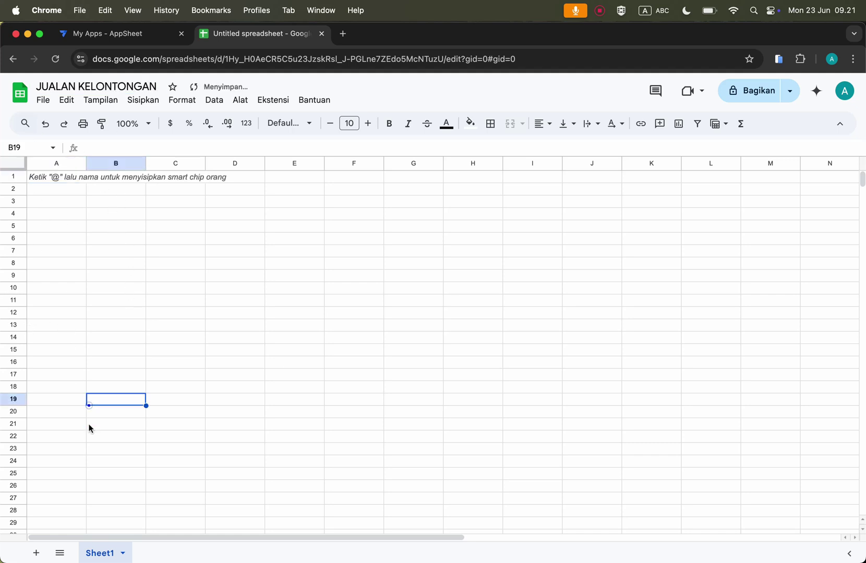
# Step: Rename the spreadsheet's first sheet as DB
pyautogui.doubleClick(104, 552)
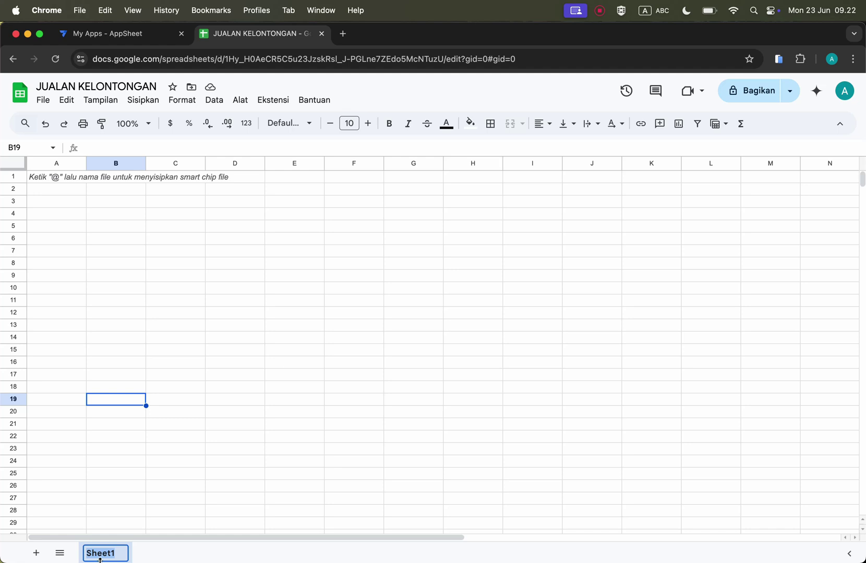
pyautogui.write('DB')
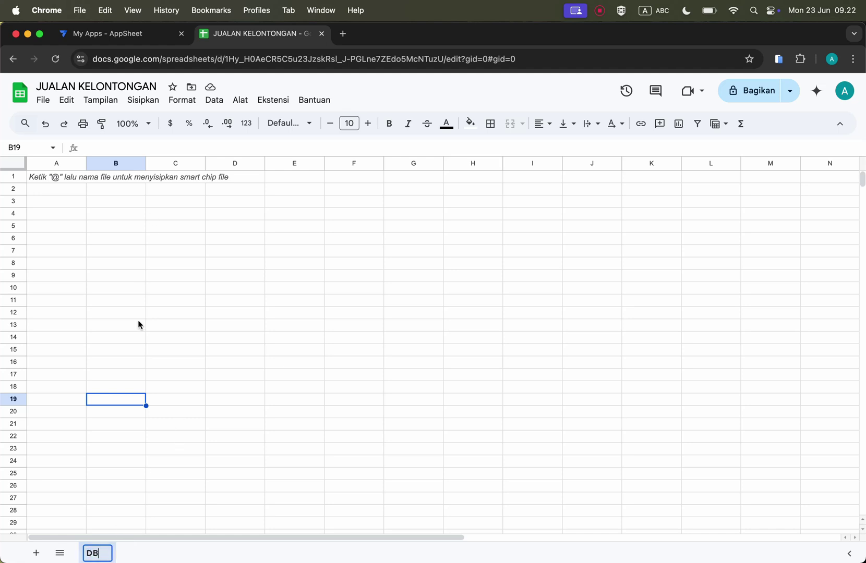
pyautogui.click(140, 324)
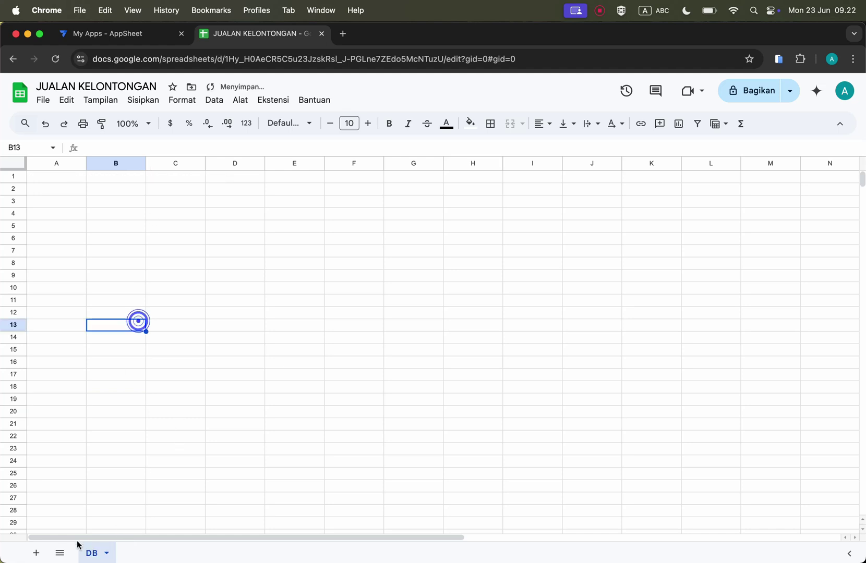
# Step: Enter the headers ID, NAMA, HARGA and GAMBAR in cells A1 to D1 of the DB sheet
pyautogui.click(68, 180)
pyautogui.write('ID')
pyautogui.press('Tab')
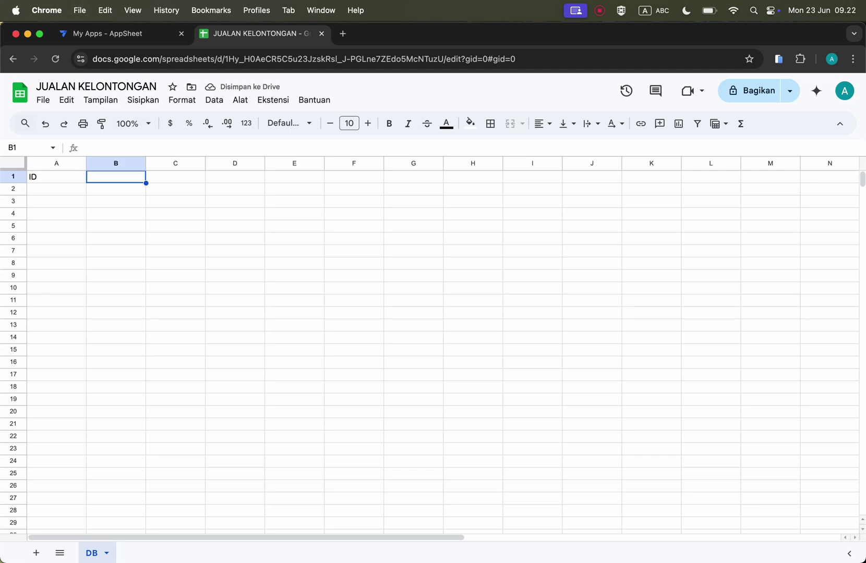
pyautogui.write('NA')
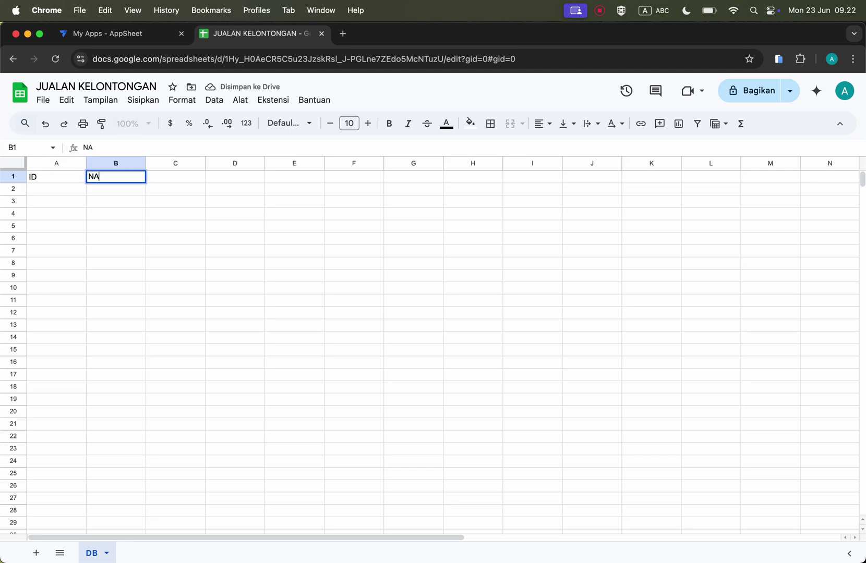
pyautogui.write('MA')
pyautogui.press('Tab')
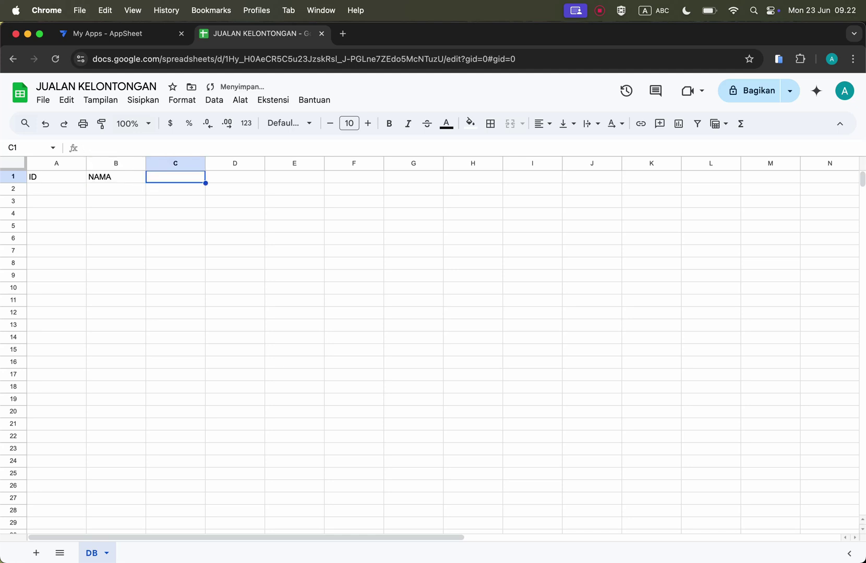
pyautogui.write('HARGA')
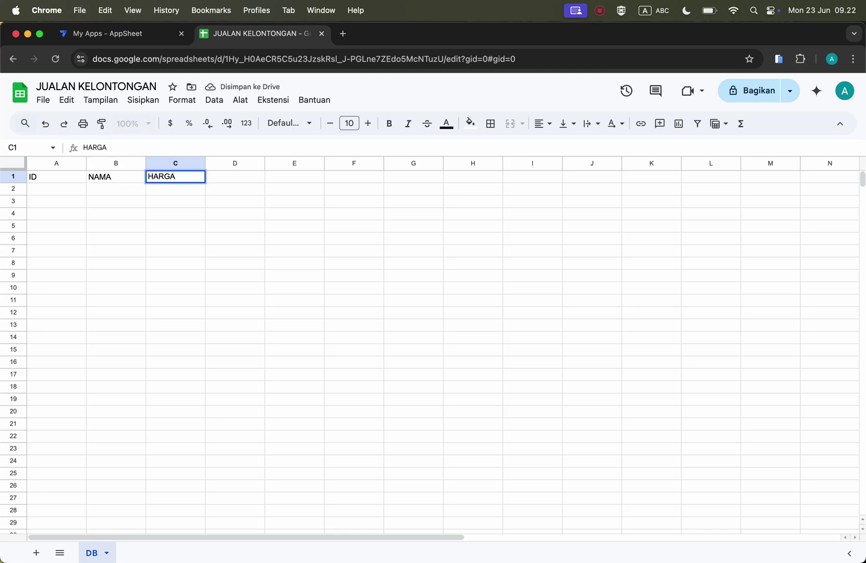
pyautogui.press('Tab')
pyautogui.write('GAMBAR')
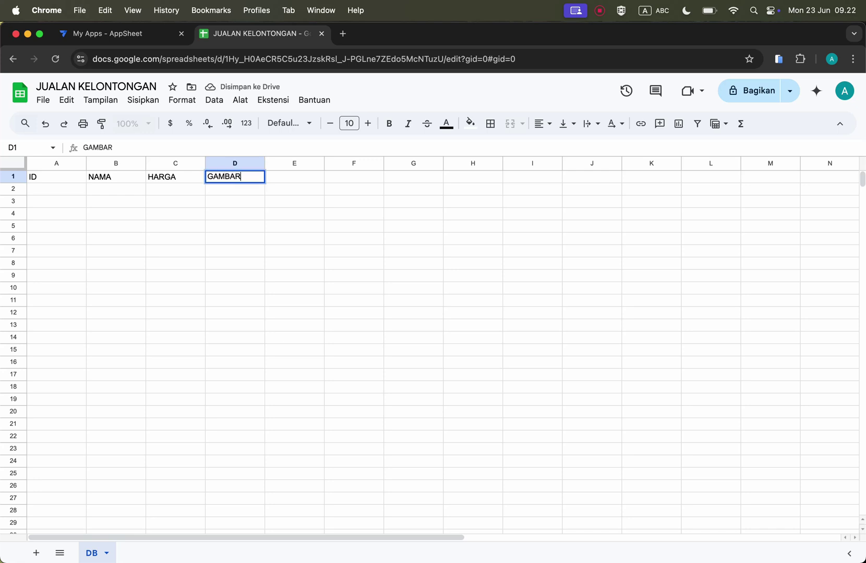
pyautogui.press('Tab')
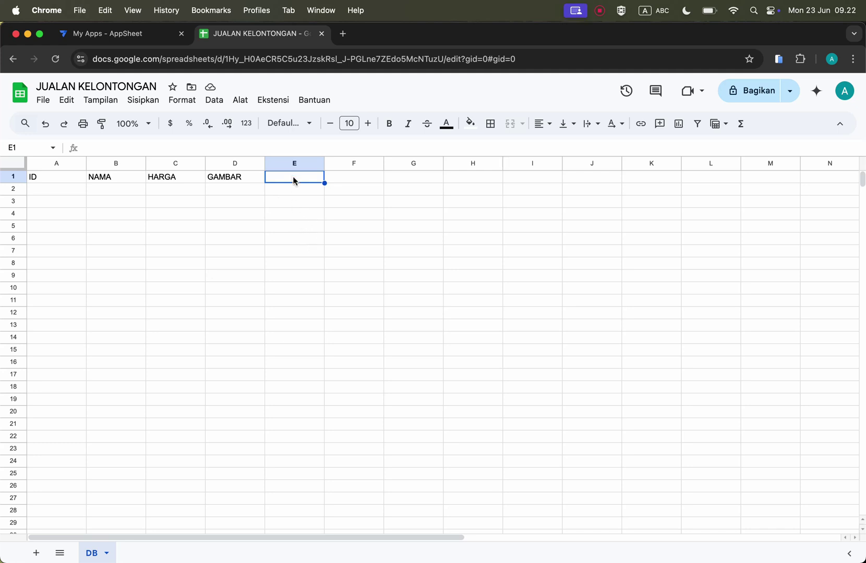
# Step: Complete the DB header row with STOK, OUT and IN in cells E1 to G1
pyautogui.write('STOK')
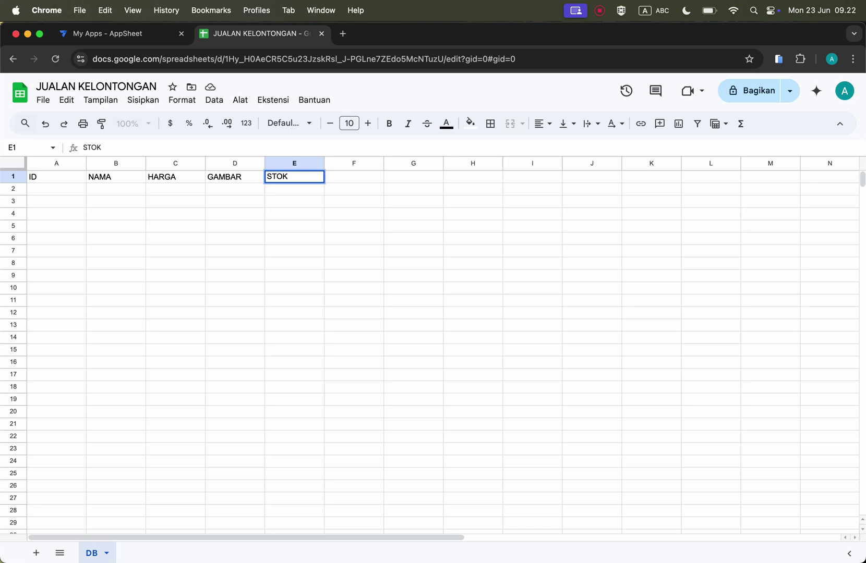
pyautogui.press('Tab')
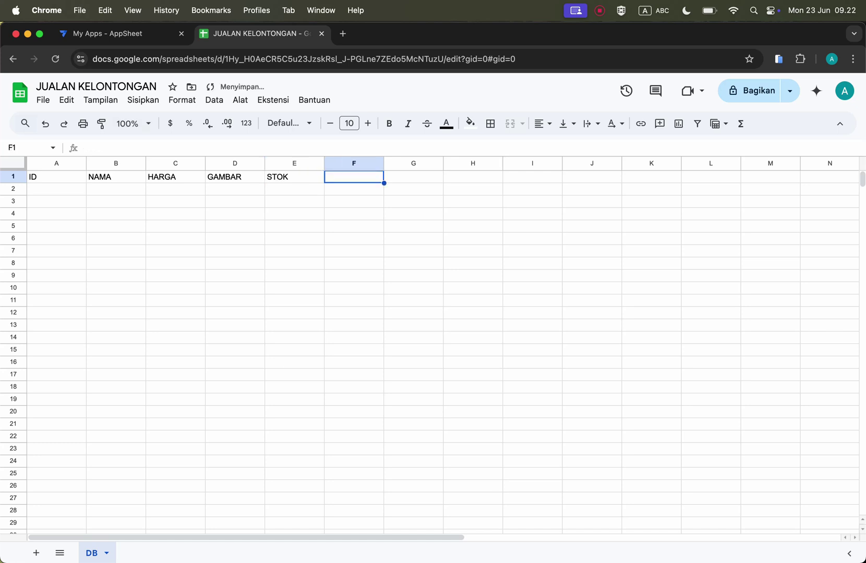
pyautogui.write('OUT')
pyautogui.press('Tab')
pyautogui.write('IN')
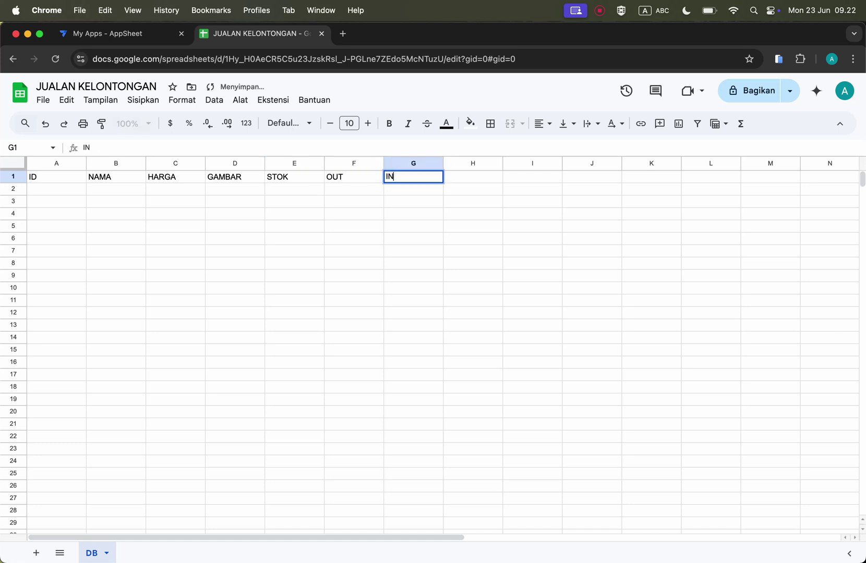
pyautogui.press('Tab')
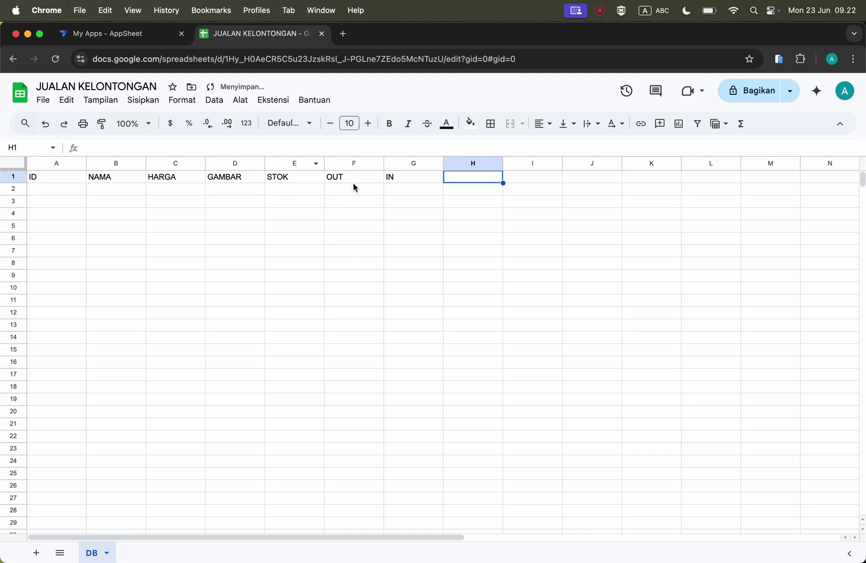
# Step: Add two new sheets after DB and name them OUT and IN
pyautogui.click(37, 552)
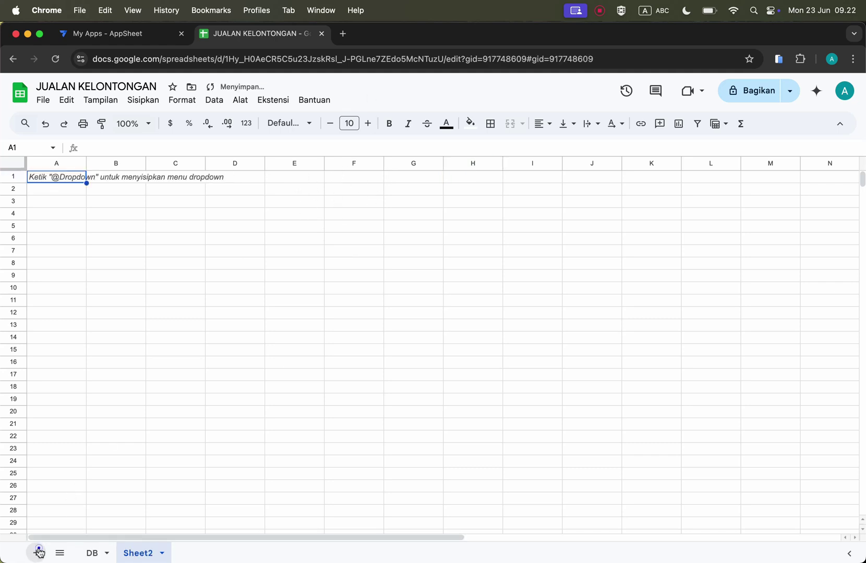
pyautogui.doubleClick(131, 553)
pyautogui.write('OUT')
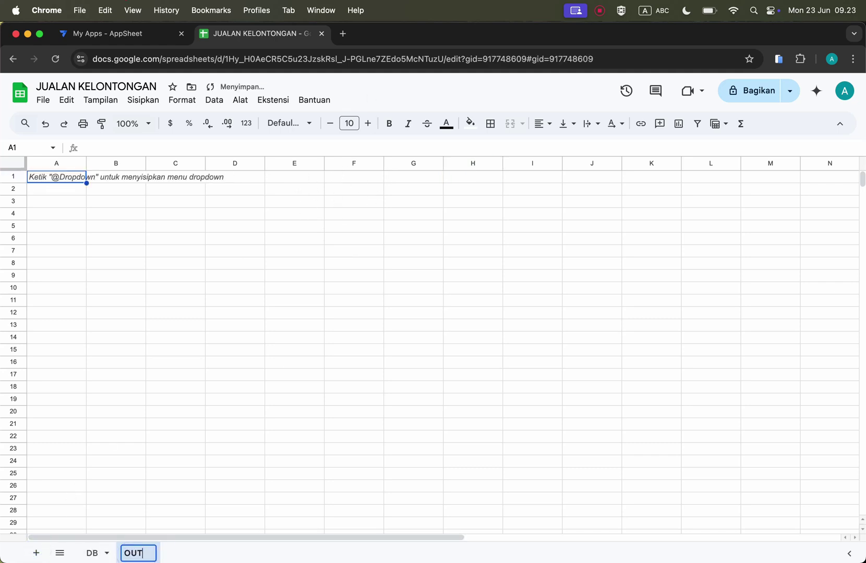
pyautogui.press('Return')
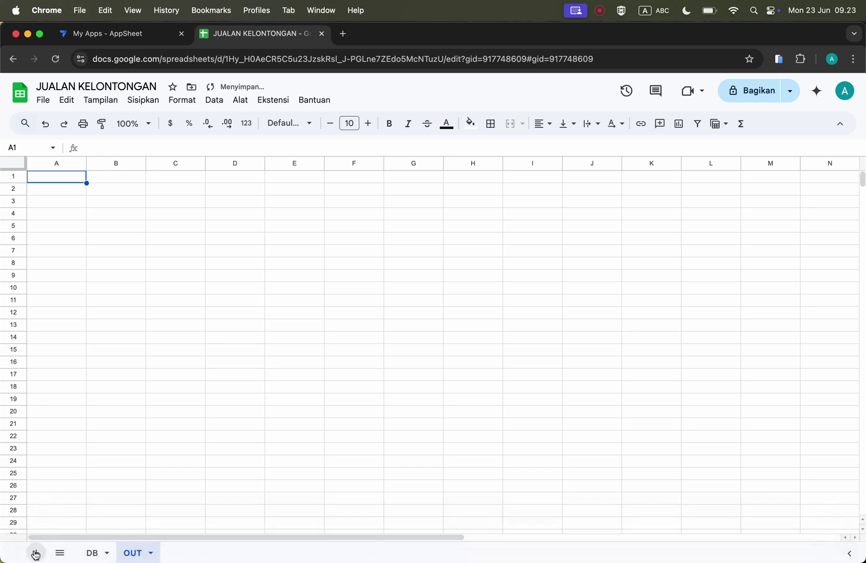
pyautogui.click(35, 554)
pyautogui.doubleClick(180, 553)
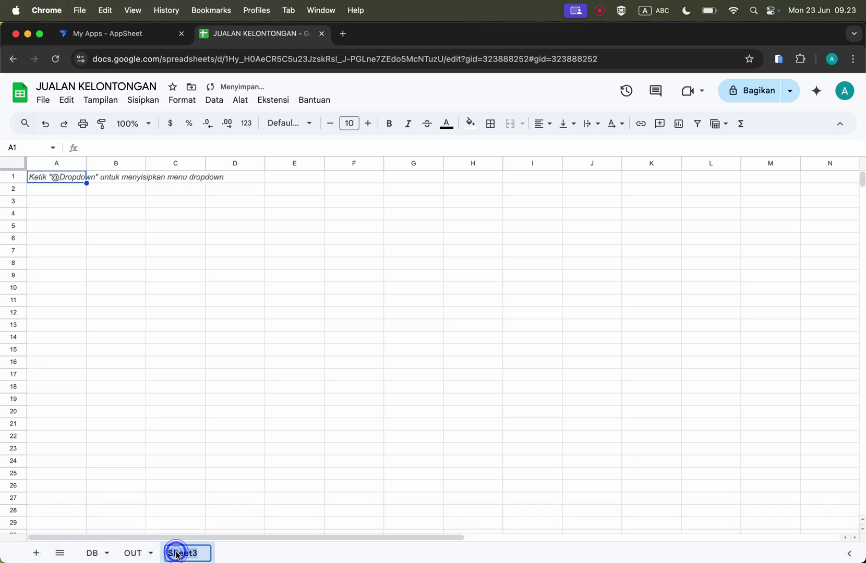
pyautogui.write('IN')
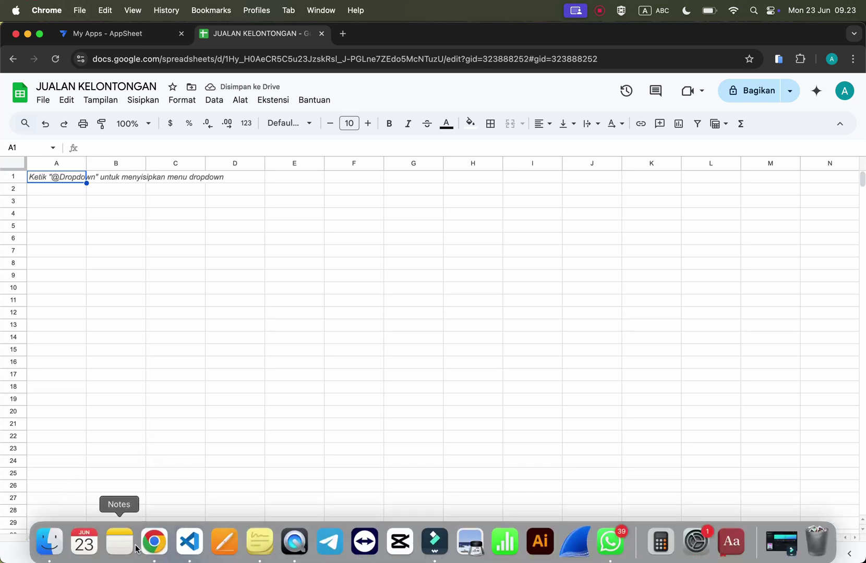
# Step: In the OUT sheet, enter the headers ID, TANGGAL, DB and HARGA in cells A1 to D1
pyautogui.click(133, 553)
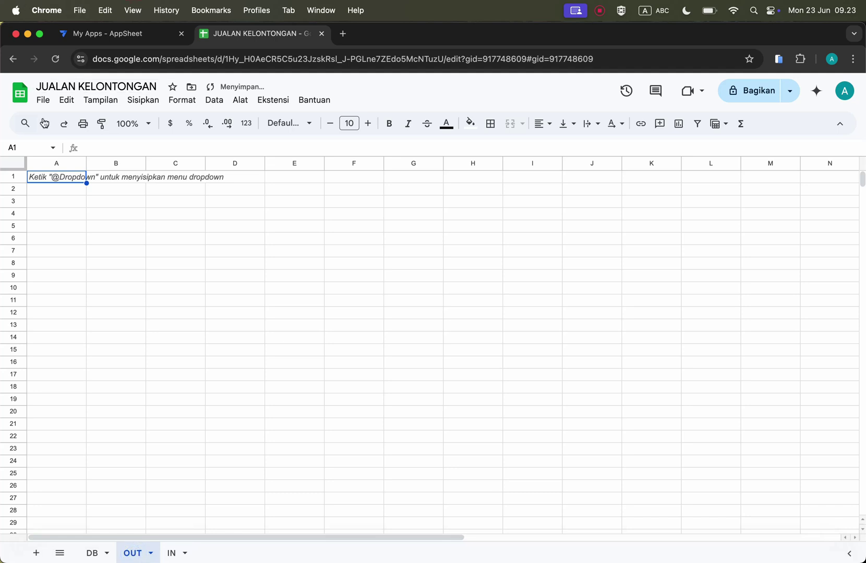
pyautogui.write('ID')
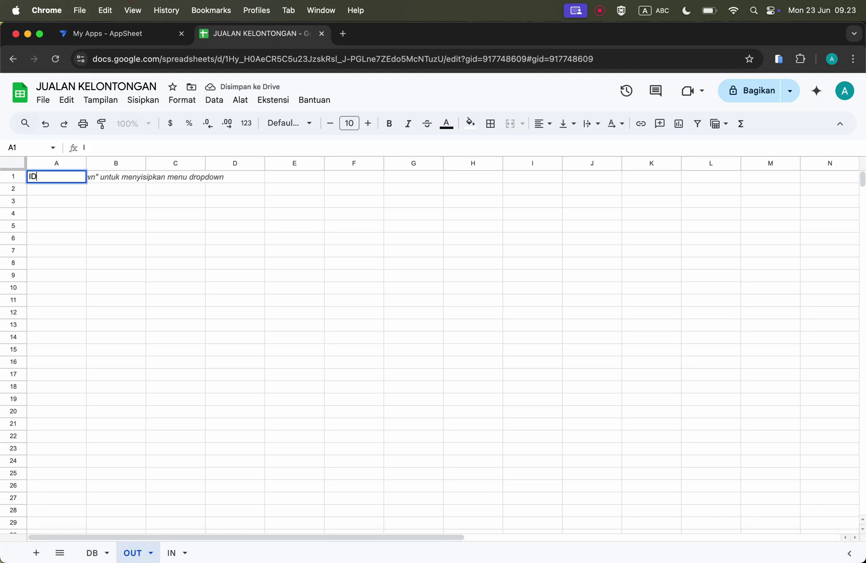
pyautogui.press('Tab')
pyautogui.write('TANGGAL')
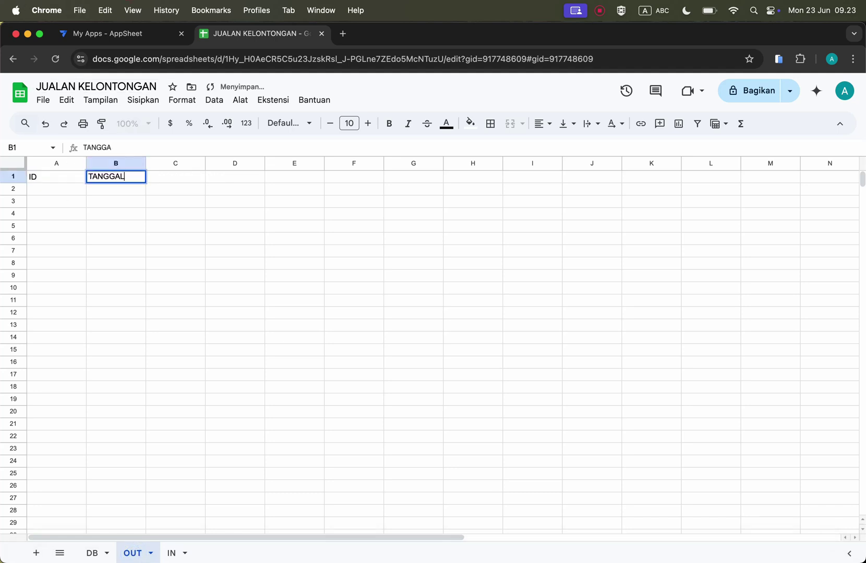
pyautogui.press('Tab')
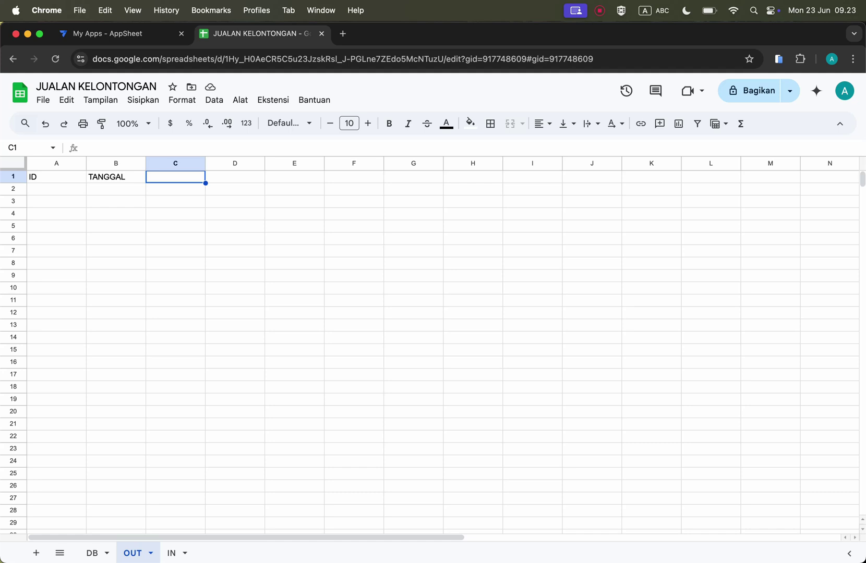
pyautogui.write('DB')
pyautogui.press('Tab')
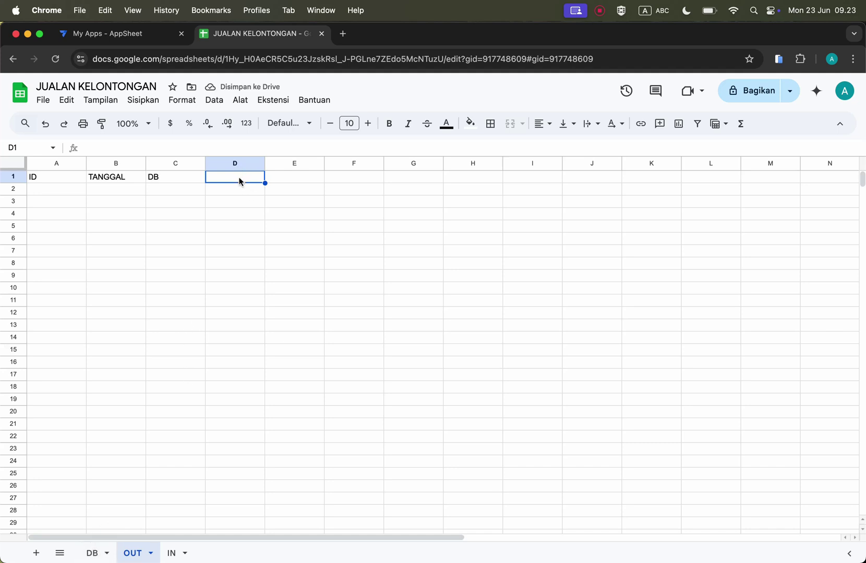
pyautogui.write('HARGA')
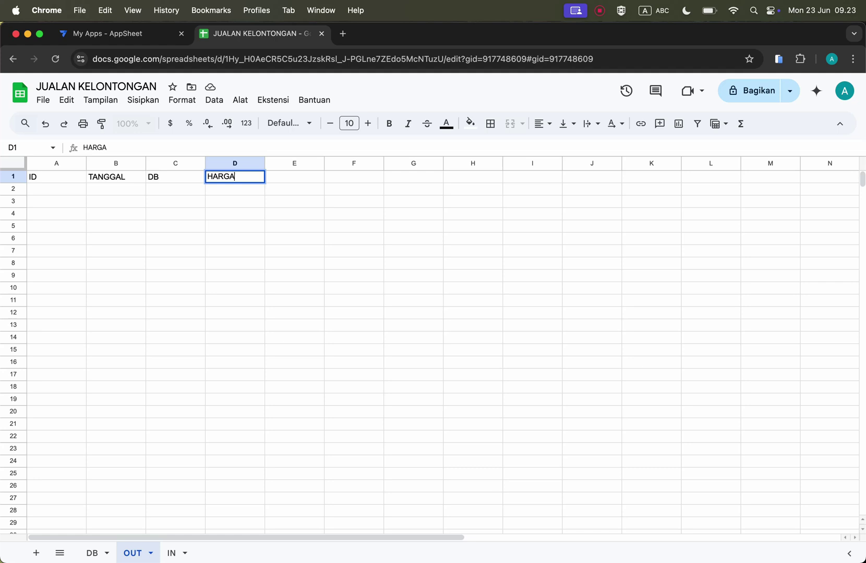
pyautogui.press('Tab')
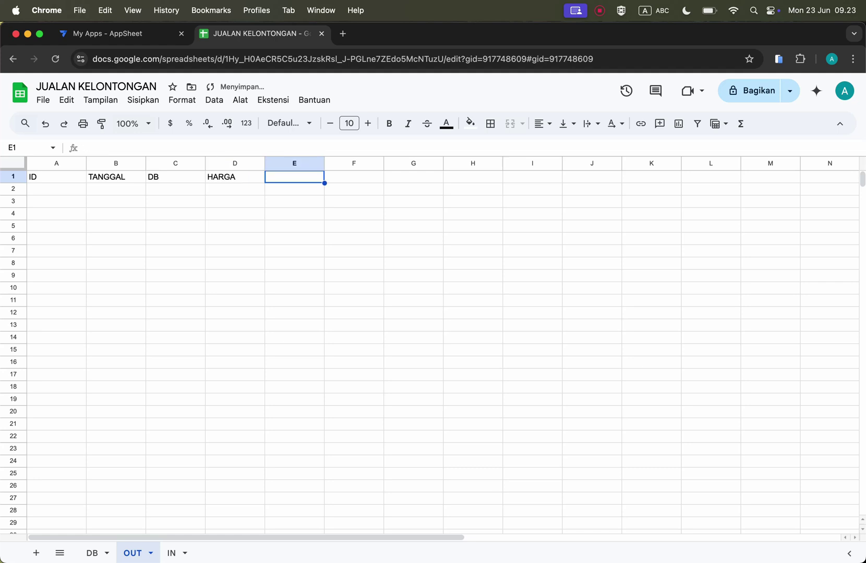
# Step: Enter the header QTY in cell E1 of the OUT sheet and move its column ahead of HARGA
pyautogui.write('JUMLAH')
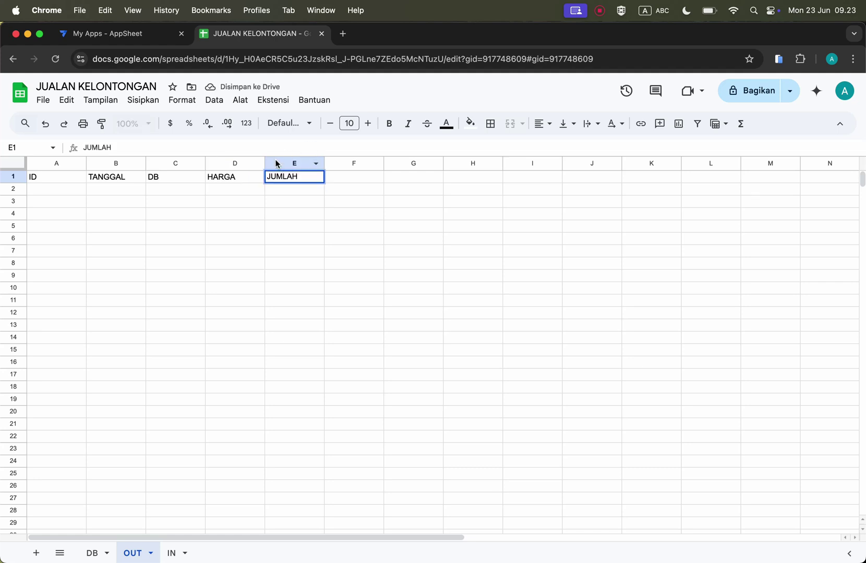
pyautogui.click(282, 174)
pyautogui.write('QTY')
pyautogui.click(327, 228)
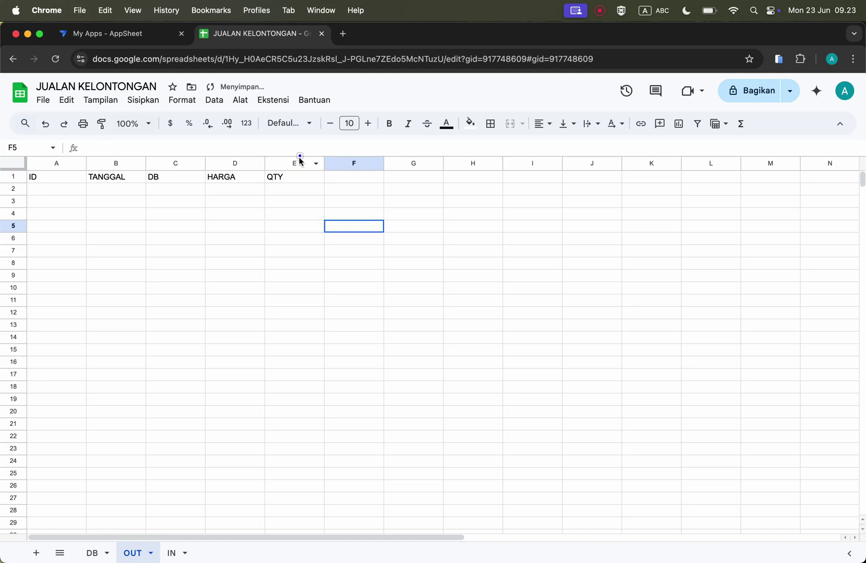
pyautogui.click(295, 163)
pyautogui.moveTo(296, 163); pyautogui.dragTo(238, 179)
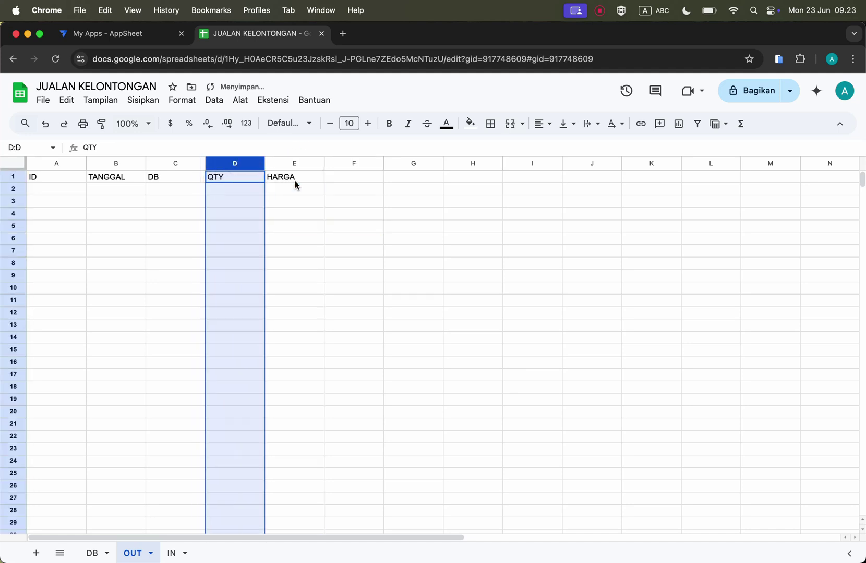
# Step: Add the header TOTAL in cell F1 of the OUT sheet
pyautogui.click(346, 175)
pyautogui.write('TOTAL')
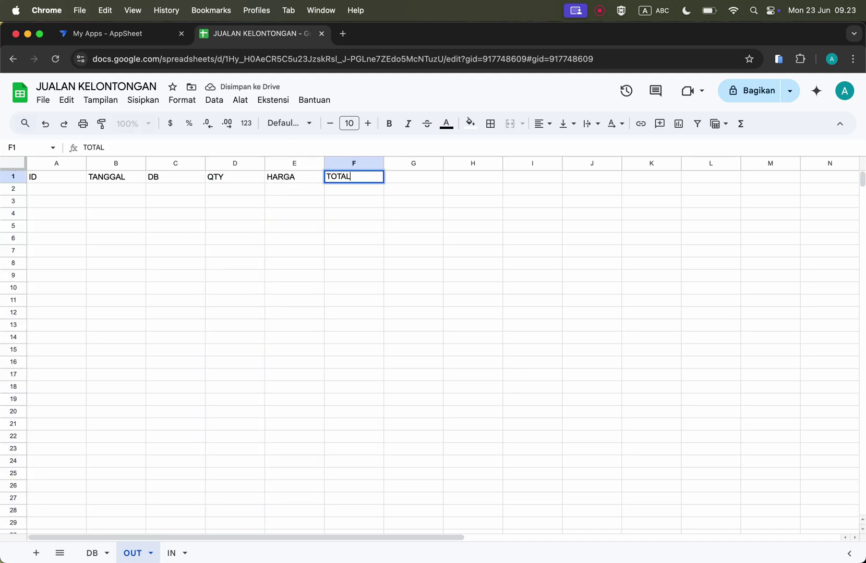
pyautogui.click(412, 175)
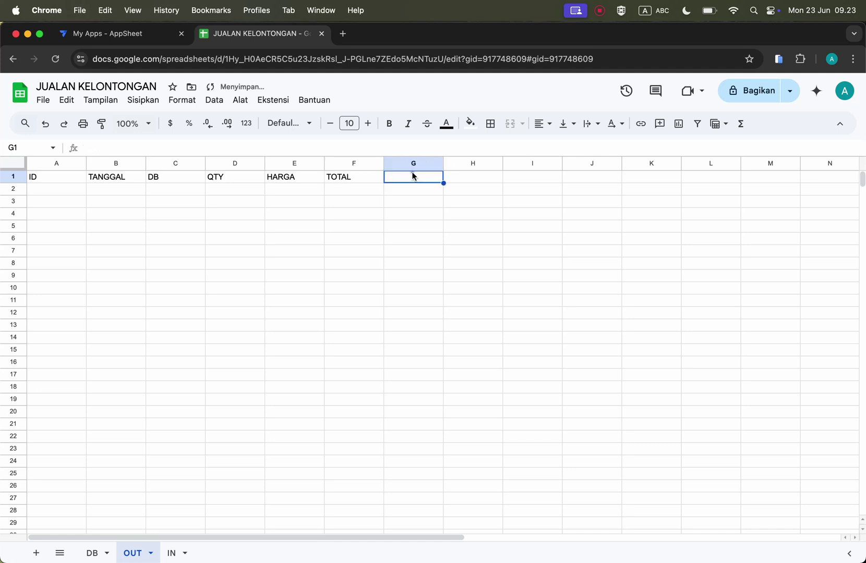
# Step: Copy the header cells A1 to F1 from the OUT sheet and paste them at A1 of the IN sheet
pyautogui.click(174, 553)
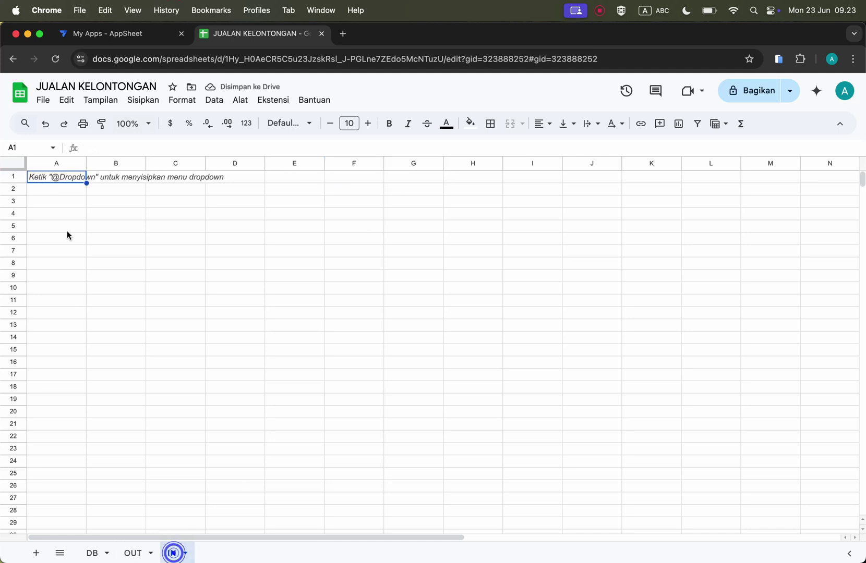
pyautogui.click(136, 552)
pyautogui.moveTo(60, 178); pyautogui.dragTo(115, 177)
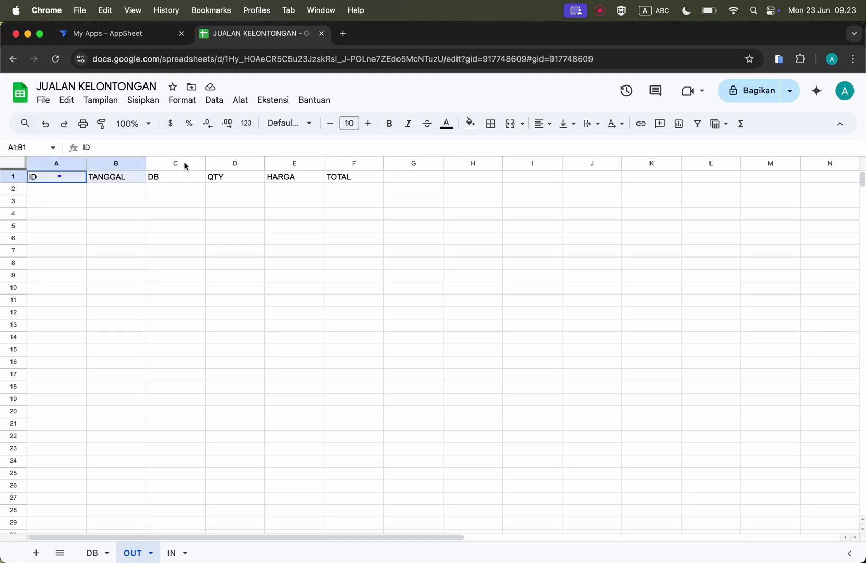
pyautogui.moveTo(324, 177); pyautogui.dragTo(352, 178)
pyautogui.press('super+c')
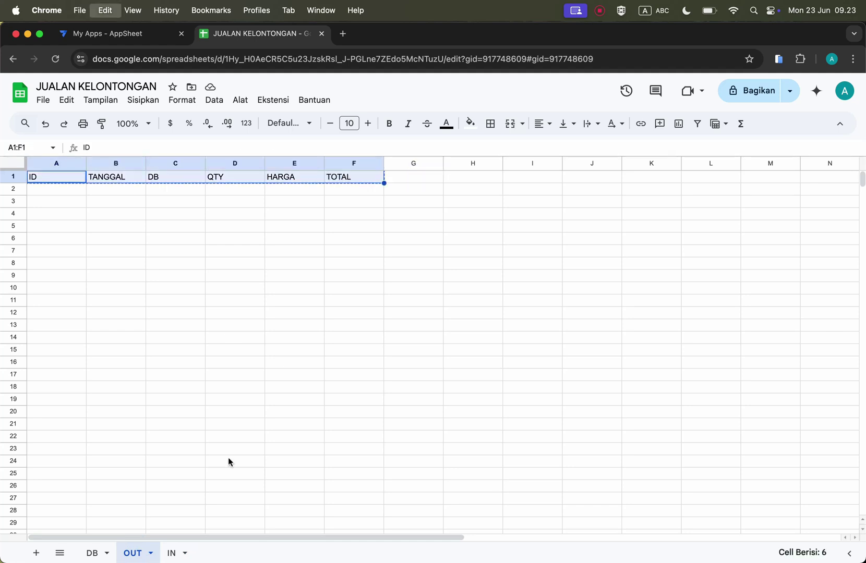
pyautogui.click(173, 552)
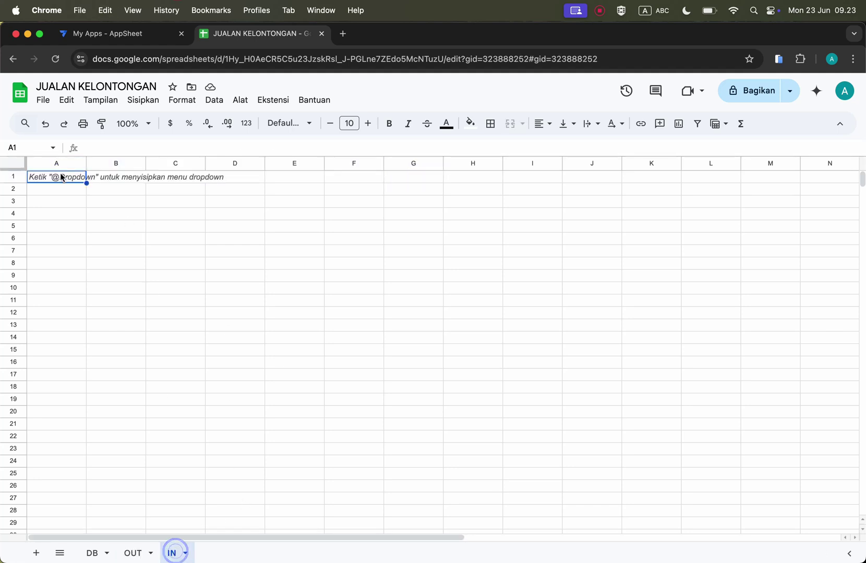
pyautogui.press('super+v')
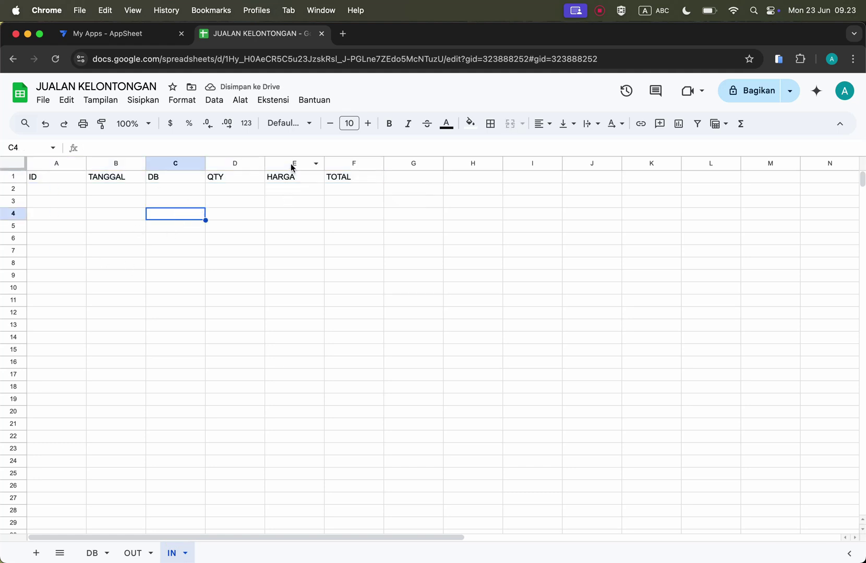
# Step: Clear the HARGA and TOTAL columns, E and F, in the IN sheet
pyautogui.moveTo(292, 163); pyautogui.dragTo(341, 176)
pyautogui.press('Delete')
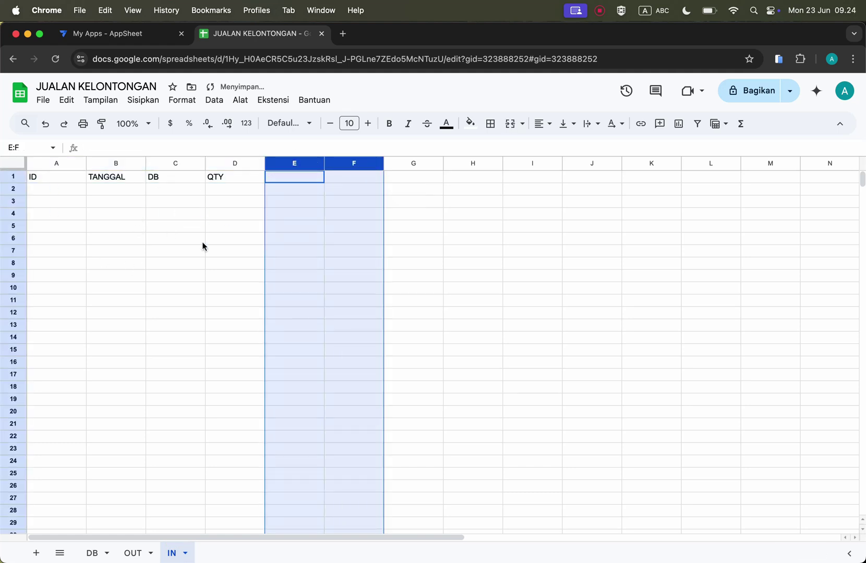
pyautogui.click(162, 203)
pyautogui.click(183, 175)
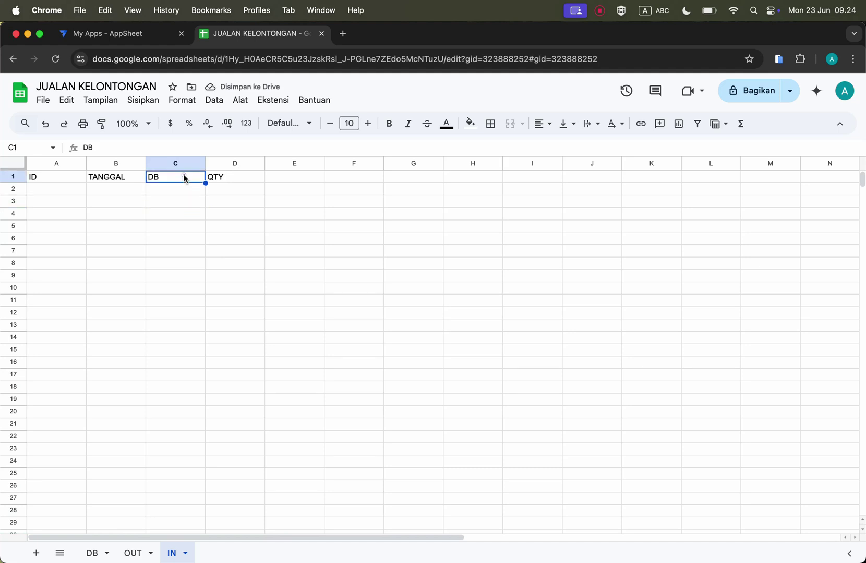
pyautogui.click(241, 177)
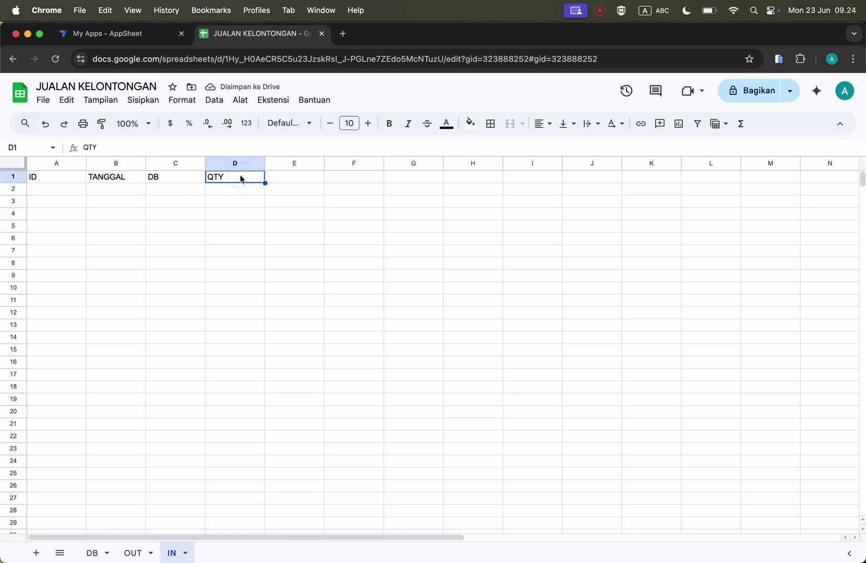
# Step: Add a new sheet after IN and name it TRANSAKSI
pyautogui.click(36, 552)
pyautogui.doubleClick(223, 553)
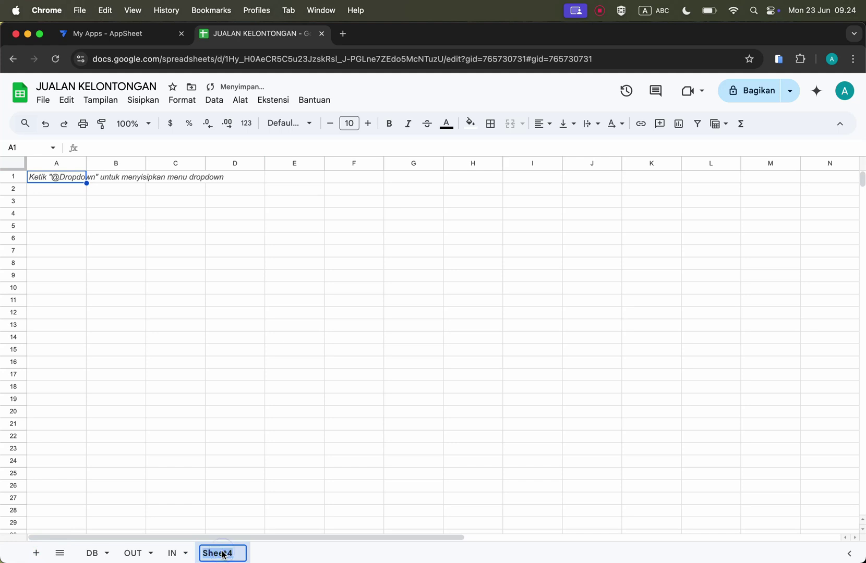
pyautogui.write('TRANS')
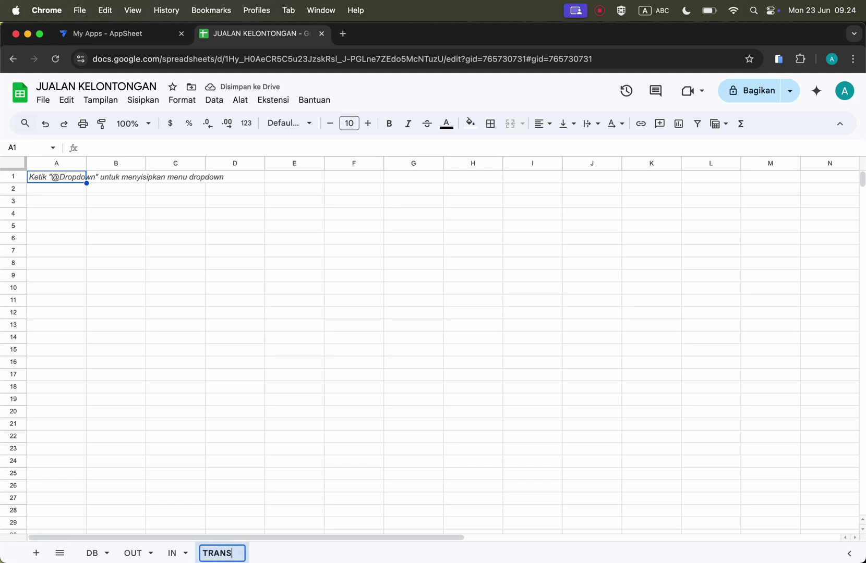
pyautogui.write('AKSI')
pyautogui.click(150, 248)
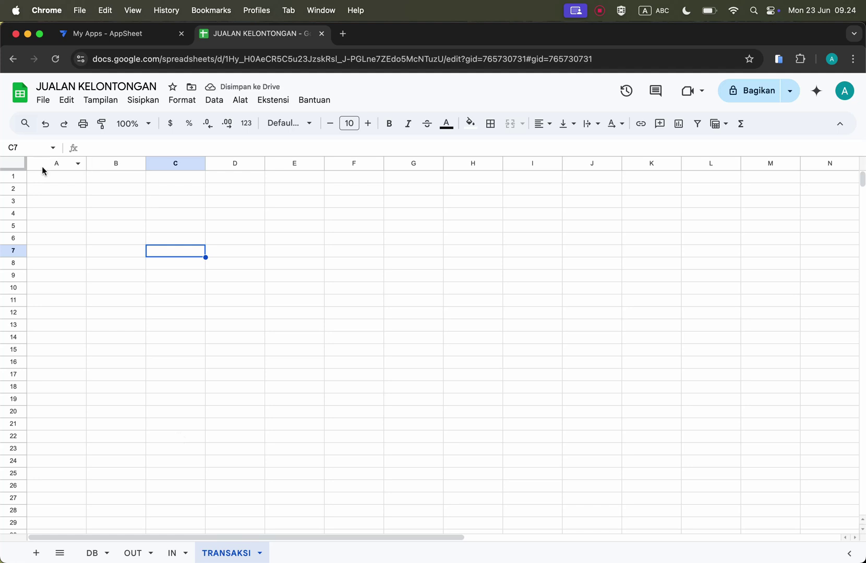
# Step: Enter the headers ID and TANGGAL in cells A1 and B1 of the TRANSAKSI sheet
pyautogui.click(54, 177)
pyautogui.write('ID')
pyautogui.press('Tab')
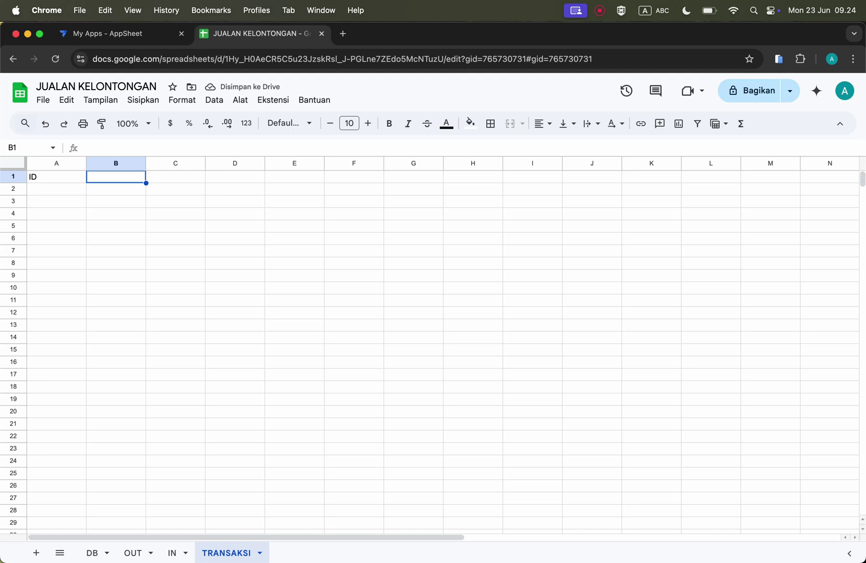
pyautogui.write('TANGGAL')
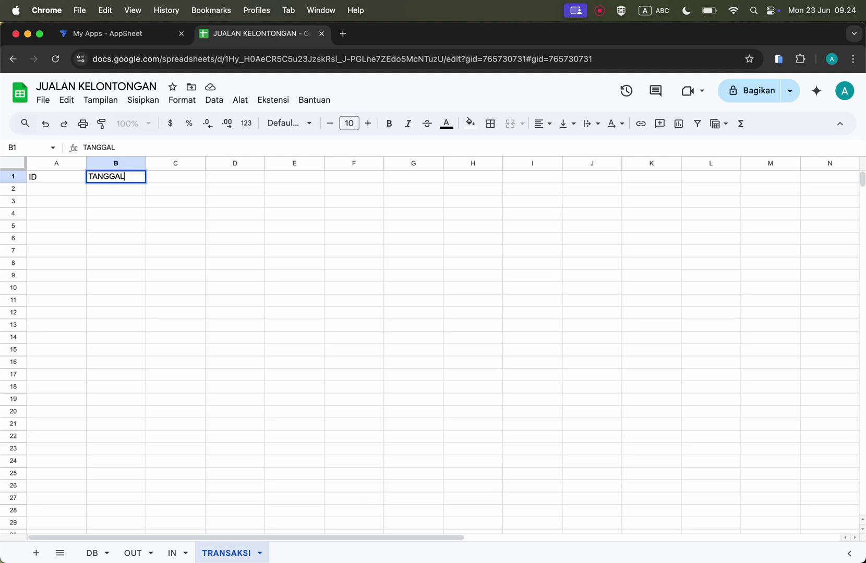
pyautogui.press('Tab')
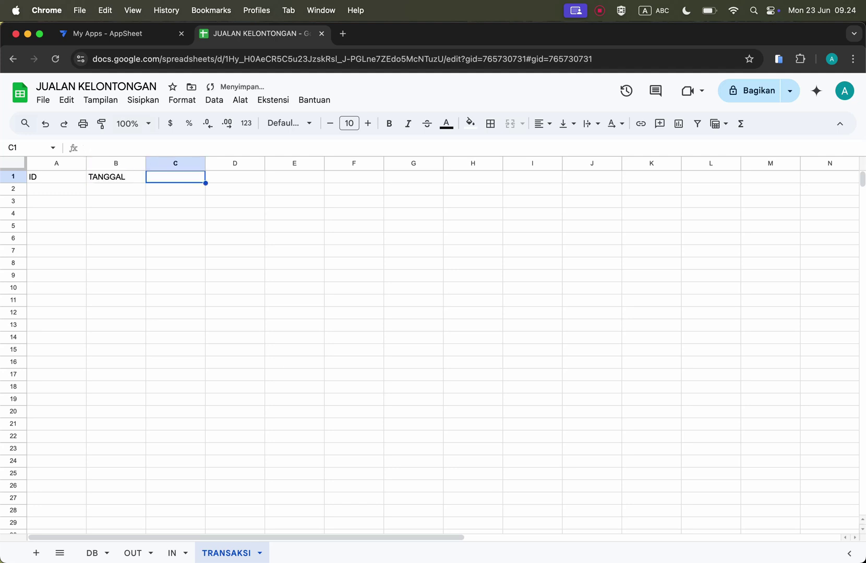
pyautogui.moveTo(130, 562)
pyautogui.write('OUT')
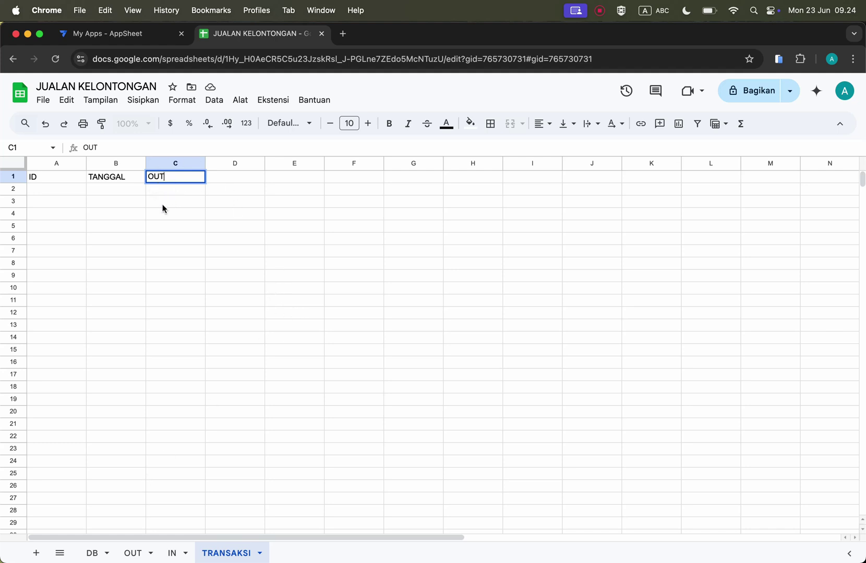
pyautogui.click(183, 201)
pyautogui.click(178, 177)
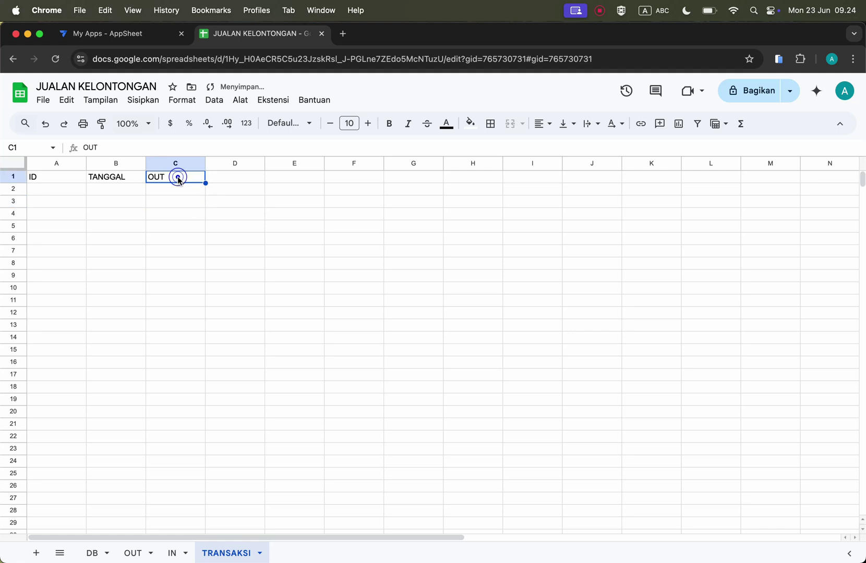
pyautogui.press('BackSpace')
pyautogui.click(233, 227)
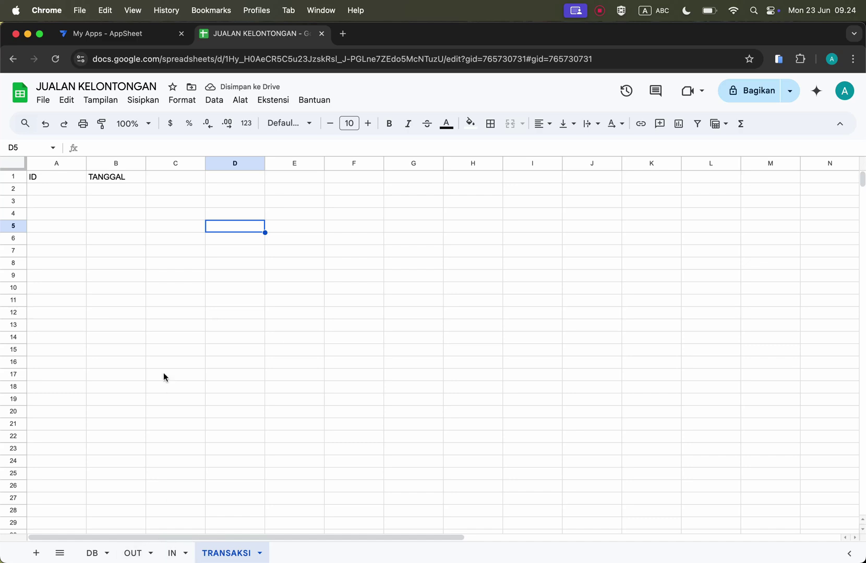
# Step: Create an AppSheet app from the JUALAN KELONTONGAN spreadsheet using the AppSheet extension
pyautogui.click(145, 34)
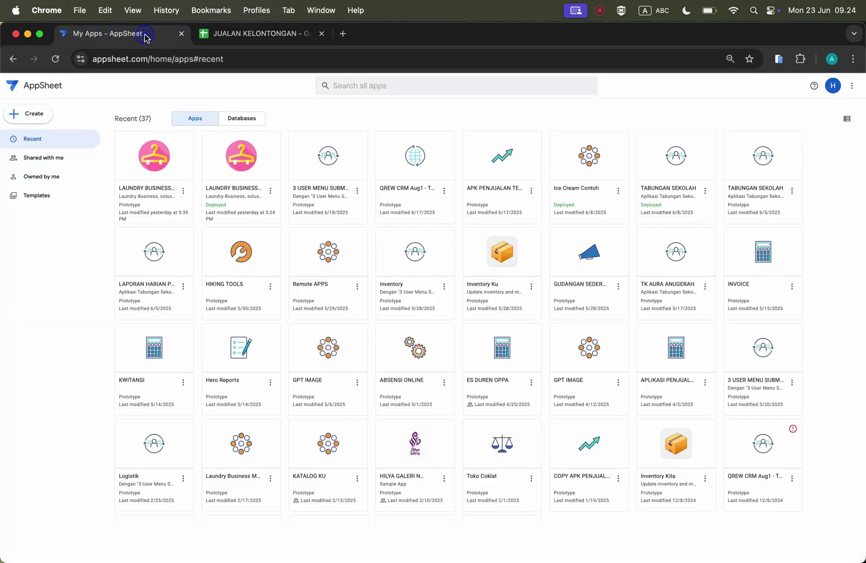
pyautogui.click(241, 35)
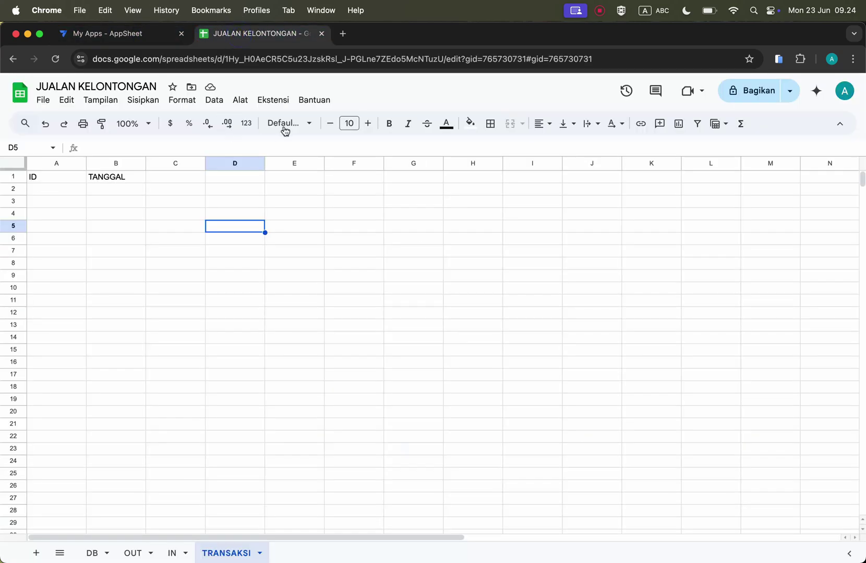
pyautogui.click(274, 102)
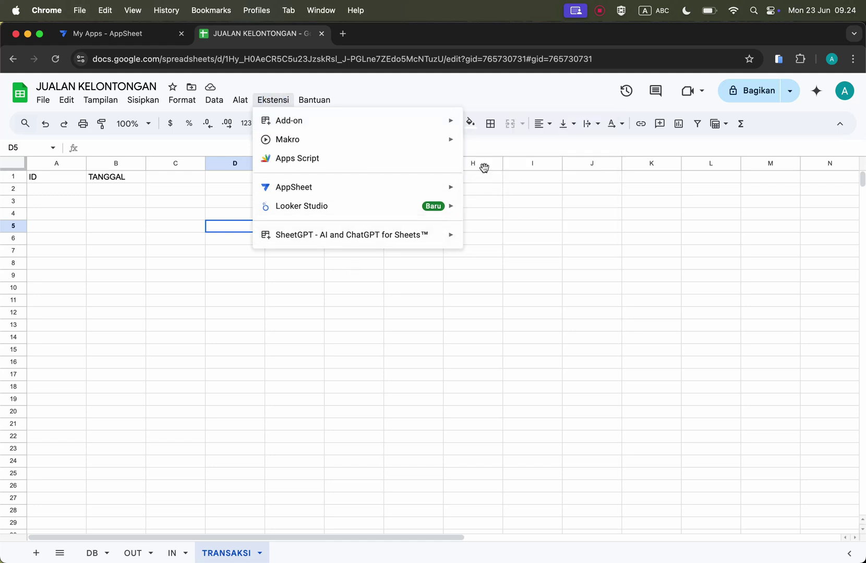
pyautogui.moveTo(453, 188)
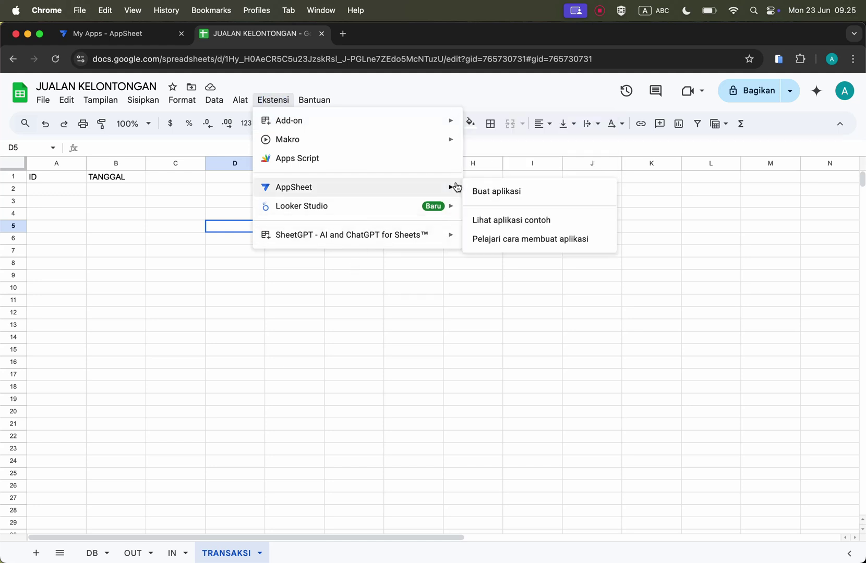
pyautogui.click(515, 197)
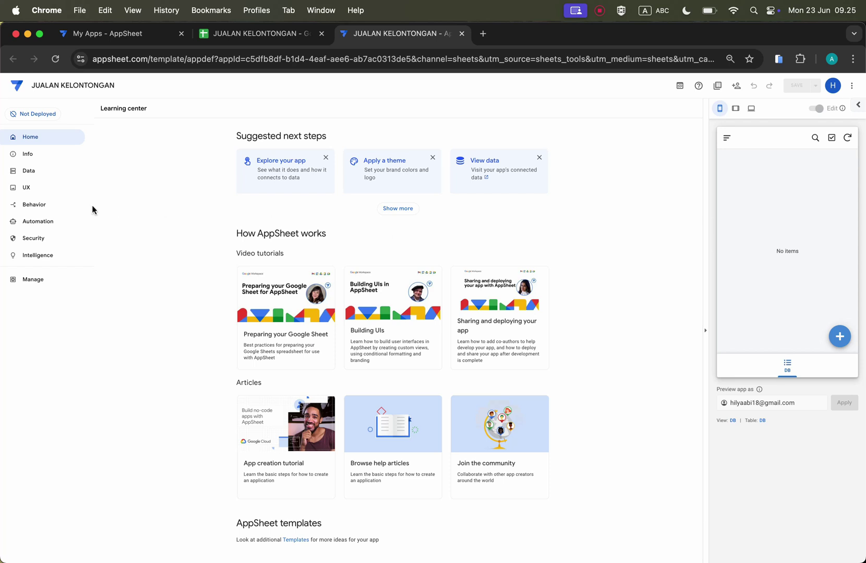
# Step: Add the OUT, TRANSAKSI and IN sheets as tables in the app's data
pyautogui.click(35, 171)
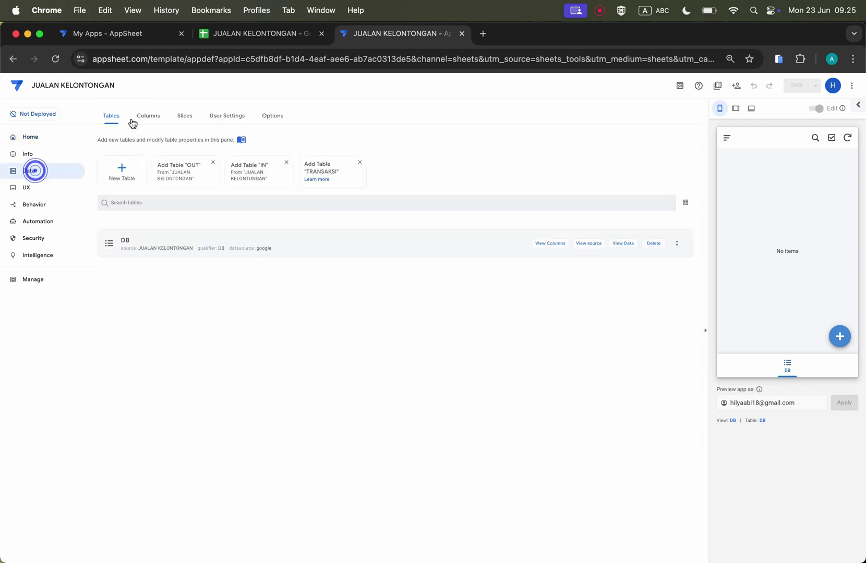
pyautogui.click(163, 169)
pyautogui.click(247, 168)
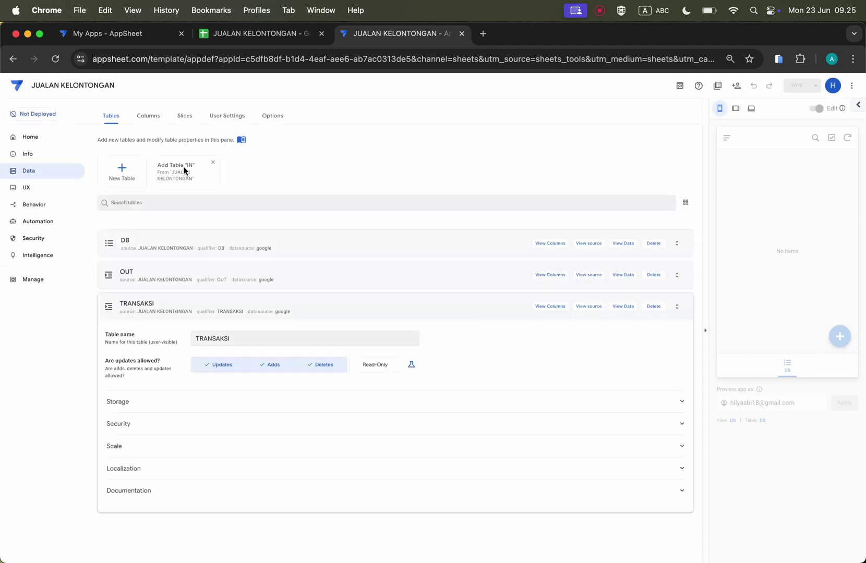
pyautogui.click(183, 166)
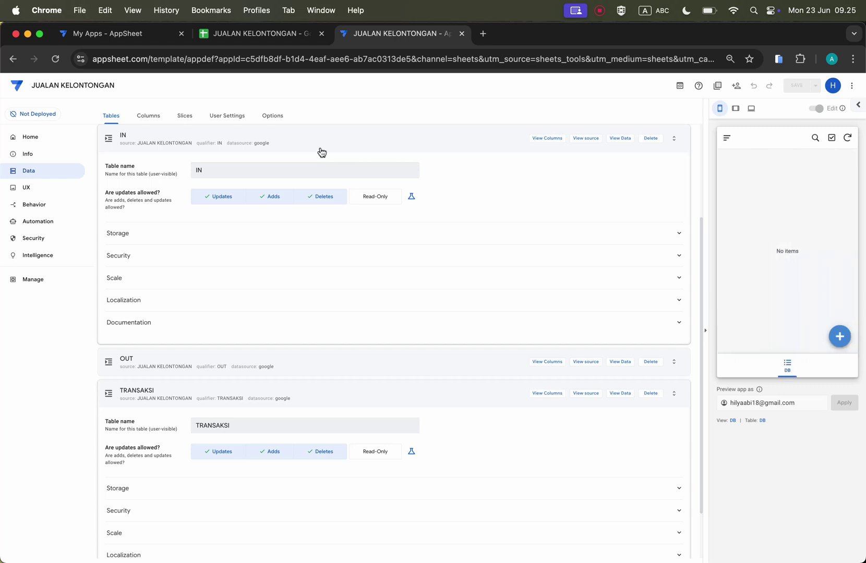
# Step: Show the columns of the DB table and set the HARGA column's type to Price
pyautogui.click(149, 117)
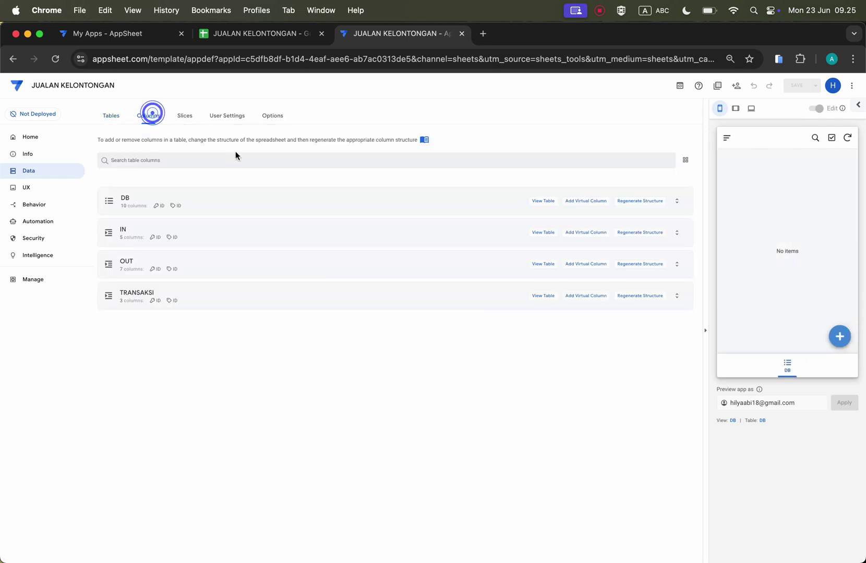
pyautogui.click(685, 166)
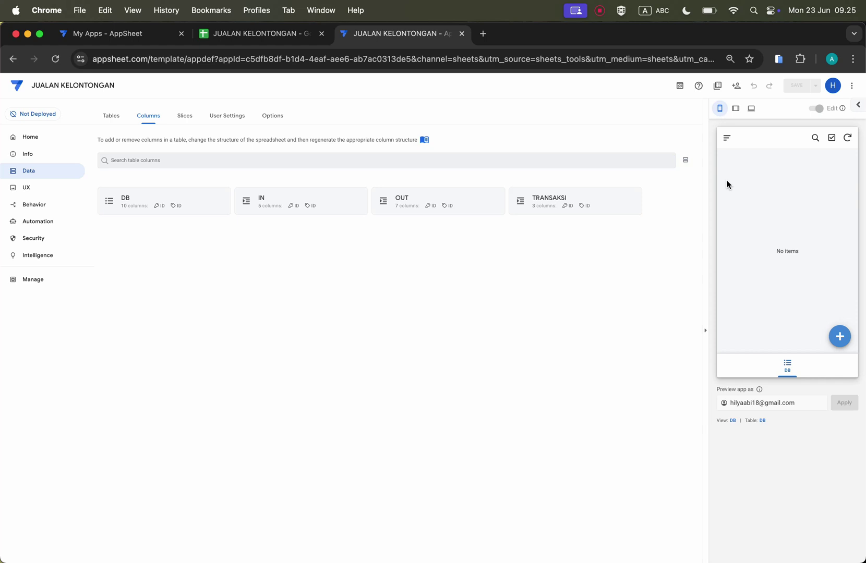
pyautogui.click(685, 160)
pyautogui.click(269, 207)
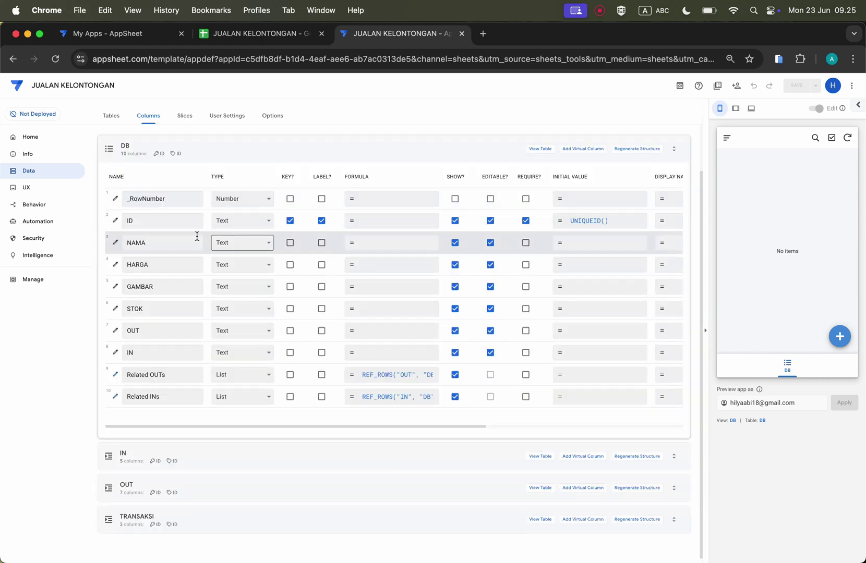
pyautogui.click(236, 264)
pyautogui.write('pr')
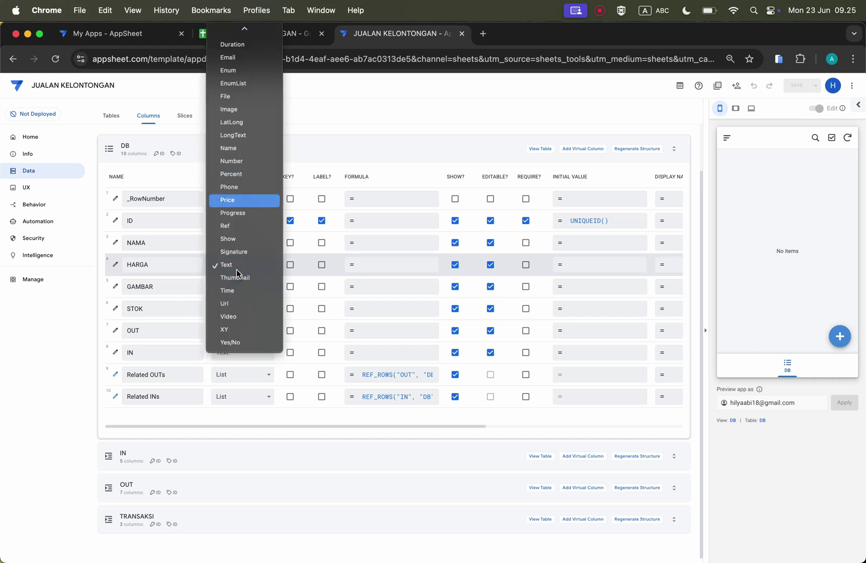
pyautogui.press('Return')
# Step: Set the type of the DB table's GAMBAR column to Image
pyautogui.click(242, 286)
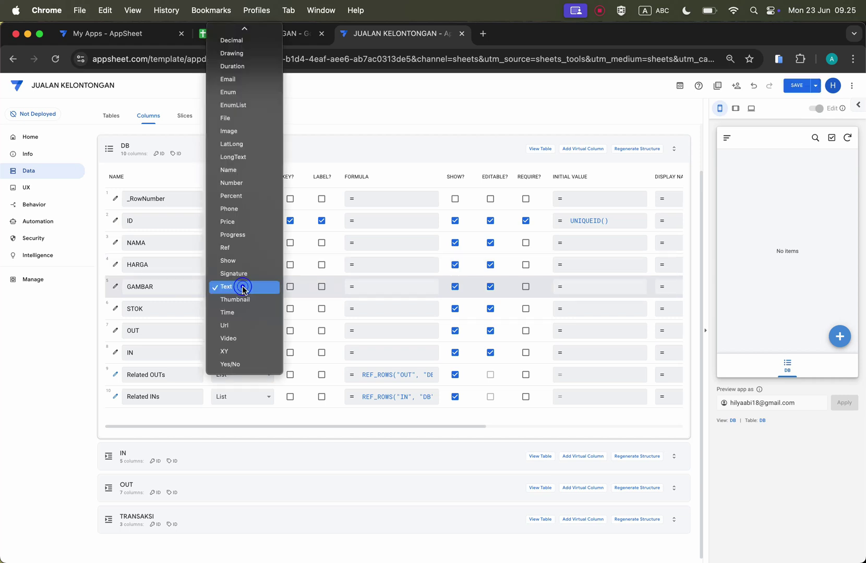
pyautogui.write('im')
pyautogui.press('Return')
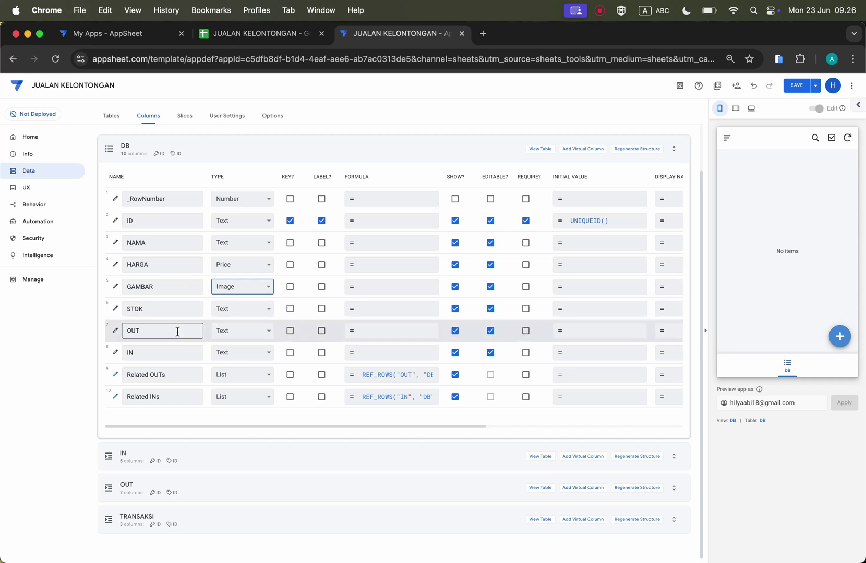
# Step: Review the DB sheet's headers in the JUALAN KELONTONGAN spreadsheet and return to the AppSheet editor
pyautogui.click(267, 37)
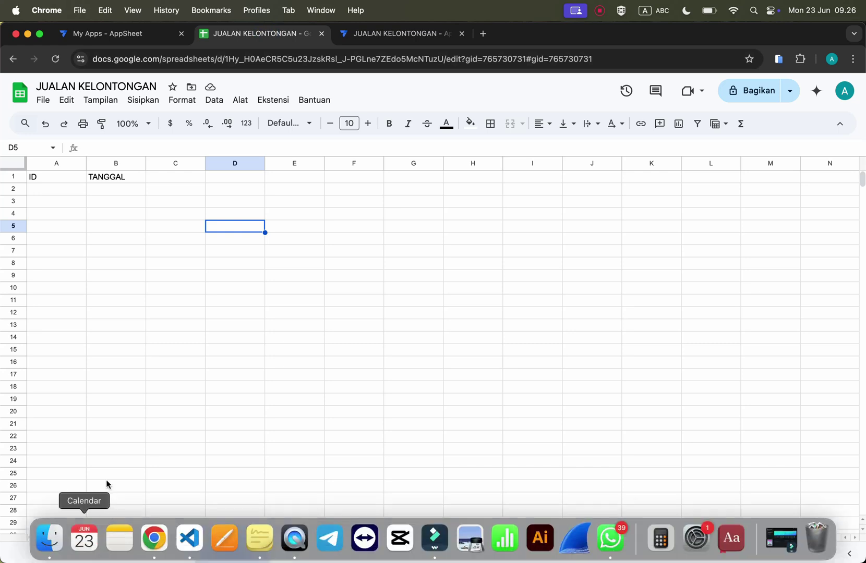
pyautogui.click(91, 554)
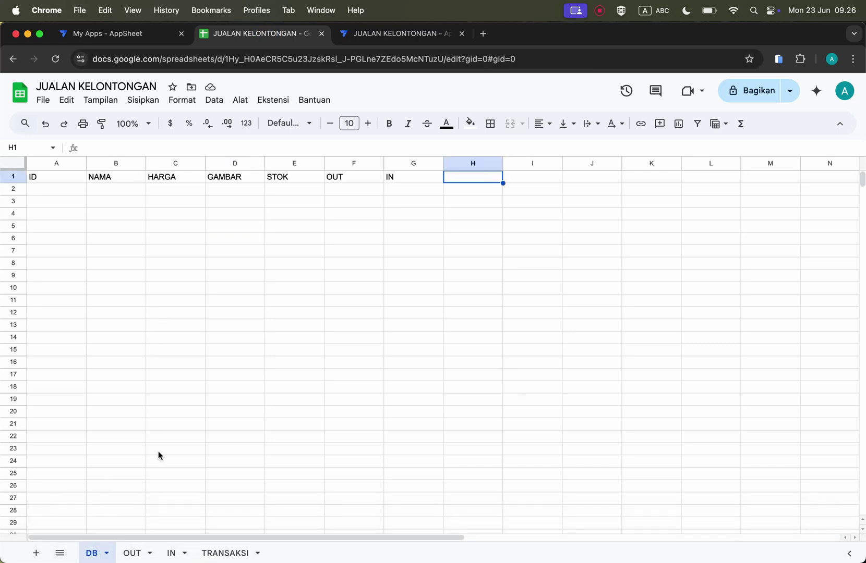
pyautogui.click(382, 34)
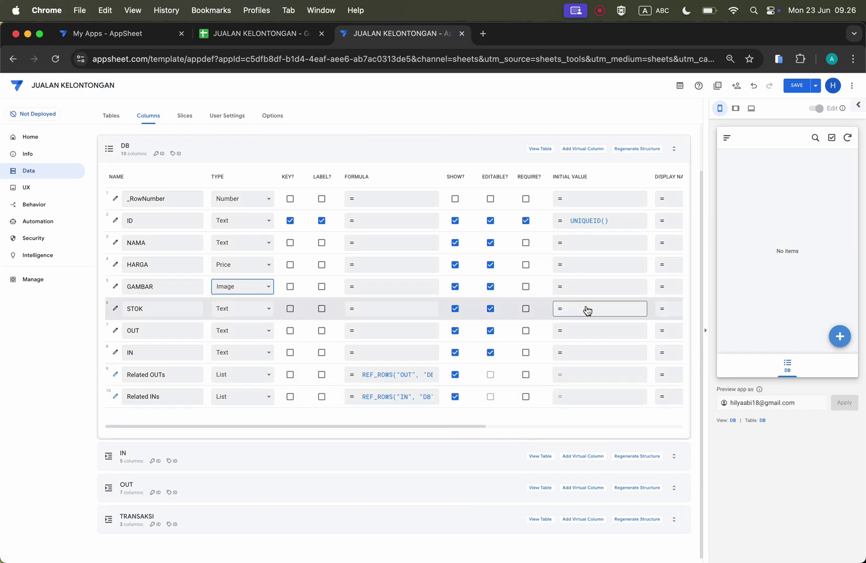
# Step: Search Google for KECAP in a new browser tab and show the Shopping results
pyautogui.click(484, 35)
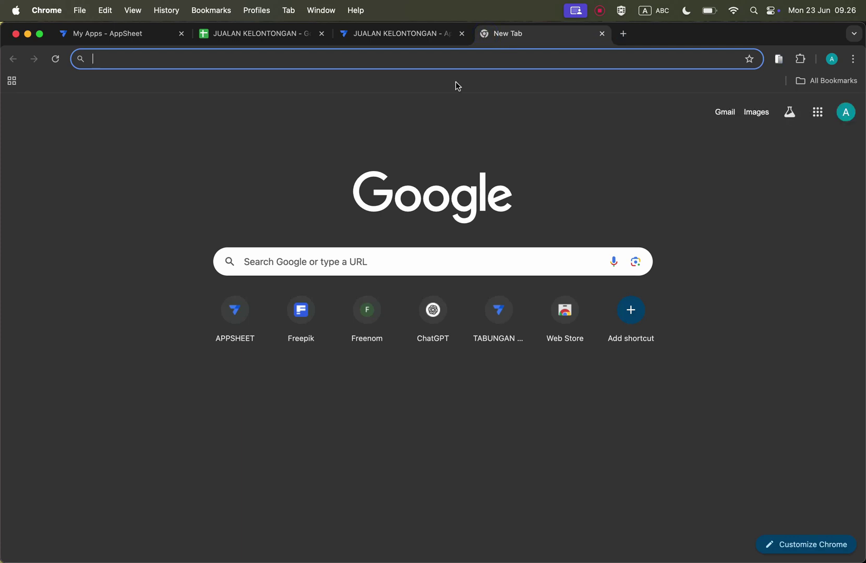
pyautogui.write('KECAP')
pyautogui.press('Return')
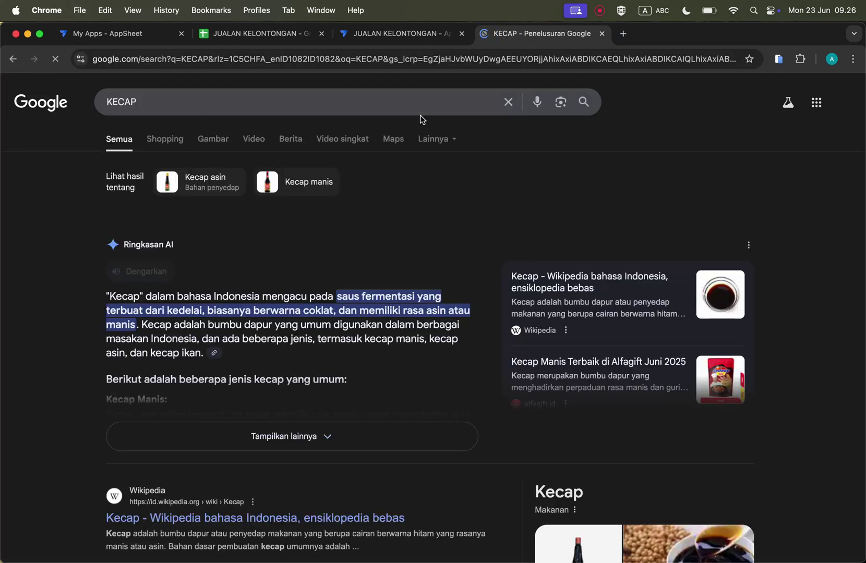
pyautogui.click(167, 139)
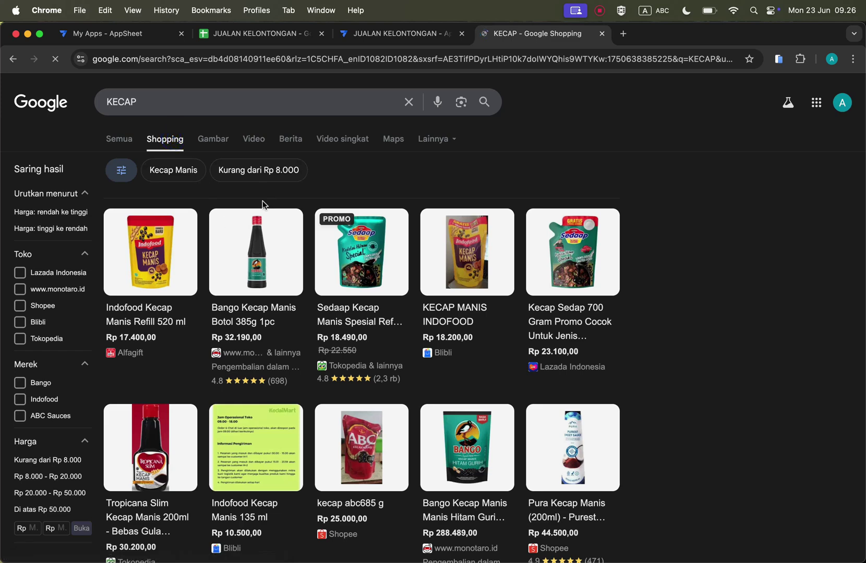
# Step: Save the Bango Kecap Manis Botol 385g product image to Downloads as shopping.webp
pyautogui.click(264, 252)
pyautogui.rightClick(265, 251)
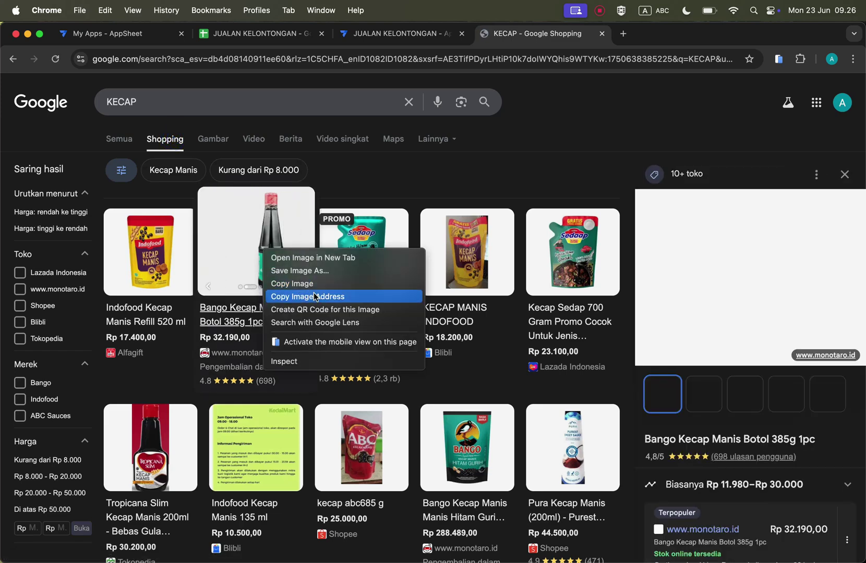
pyautogui.click(308, 270)
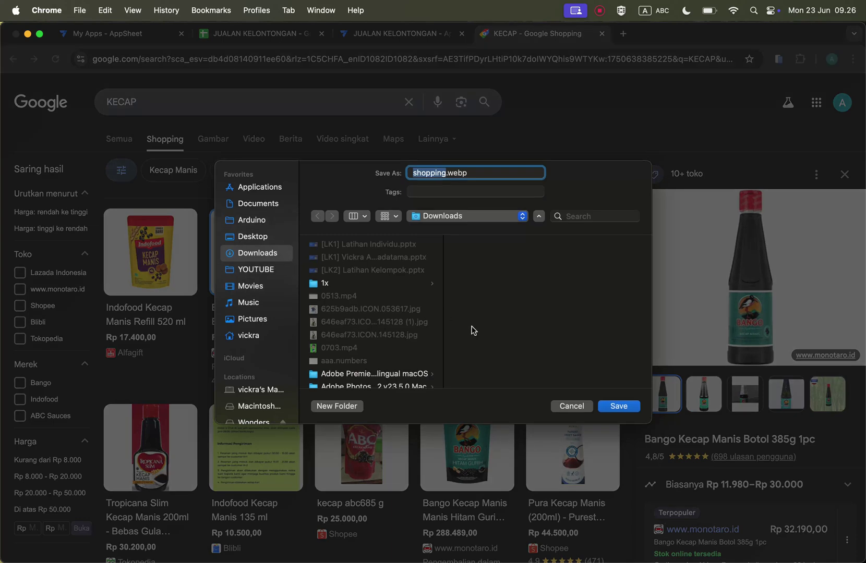
pyautogui.click(613, 408)
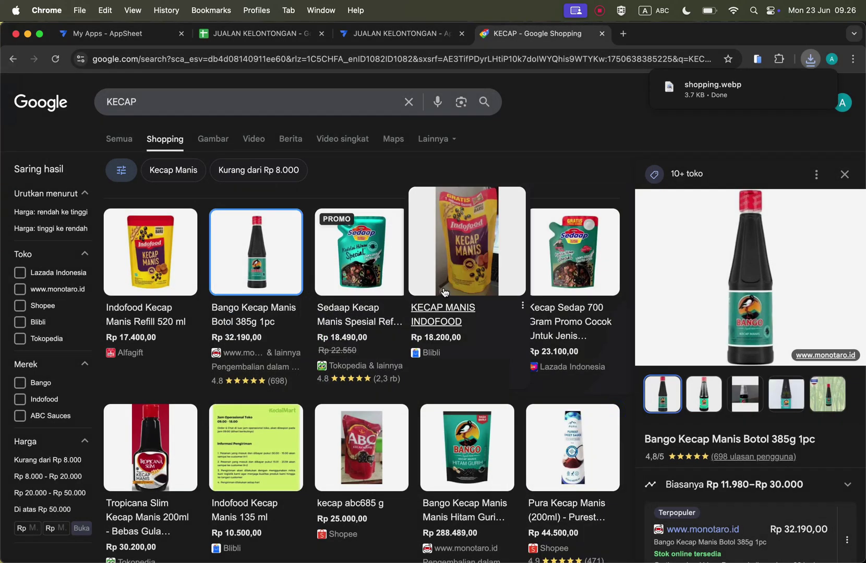
# Step: Preview shopping.webp in the Downloads folder in Finder and return to the Shopping results in Chrome
pyautogui.press('super+Tab')
pyautogui.press('super+Tab')
pyautogui.press('super+Tab')
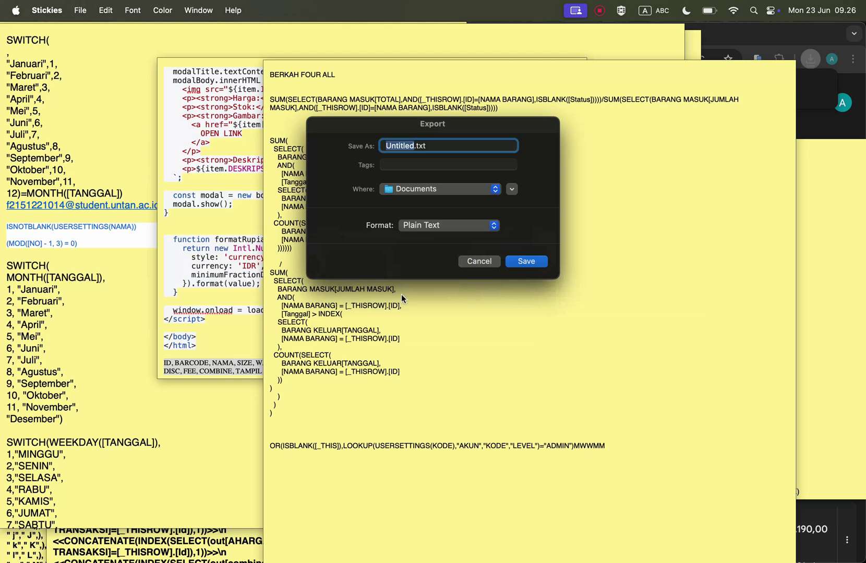
pyautogui.click(479, 261)
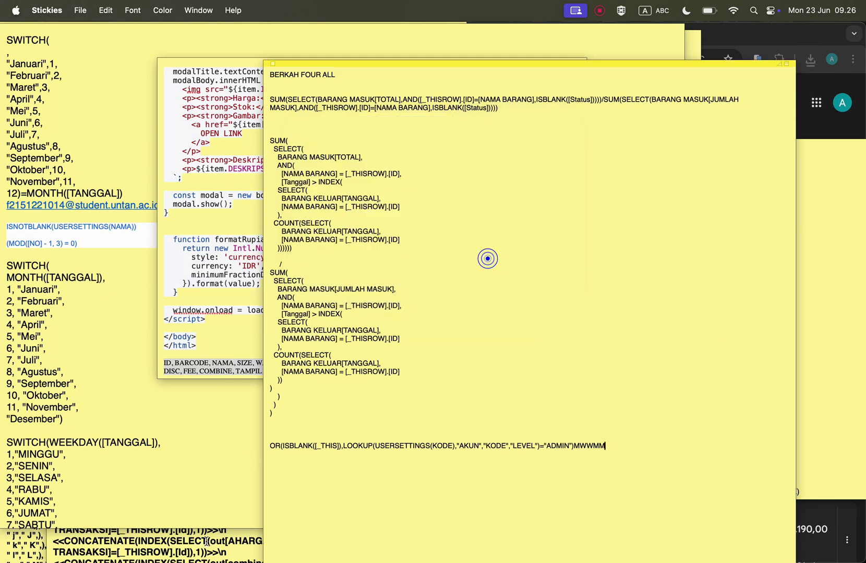
pyautogui.click(48, 539)
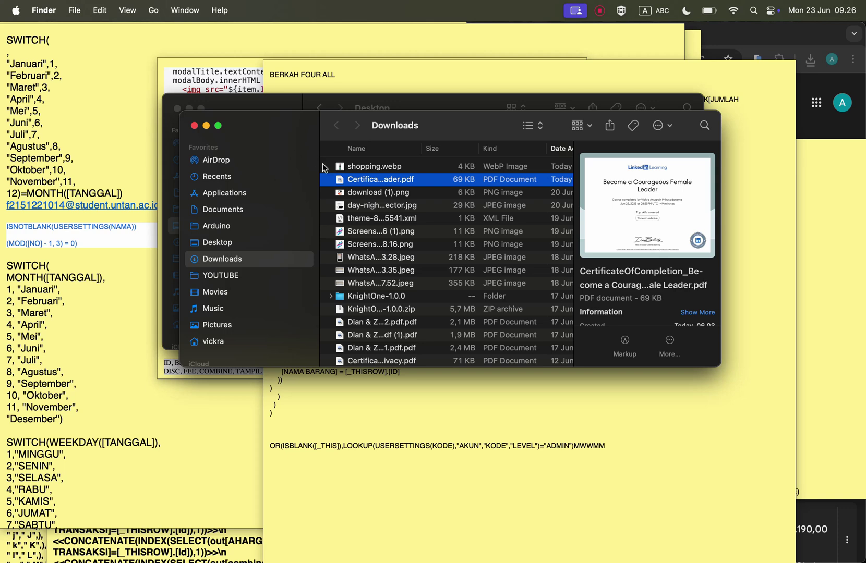
pyautogui.click(356, 167)
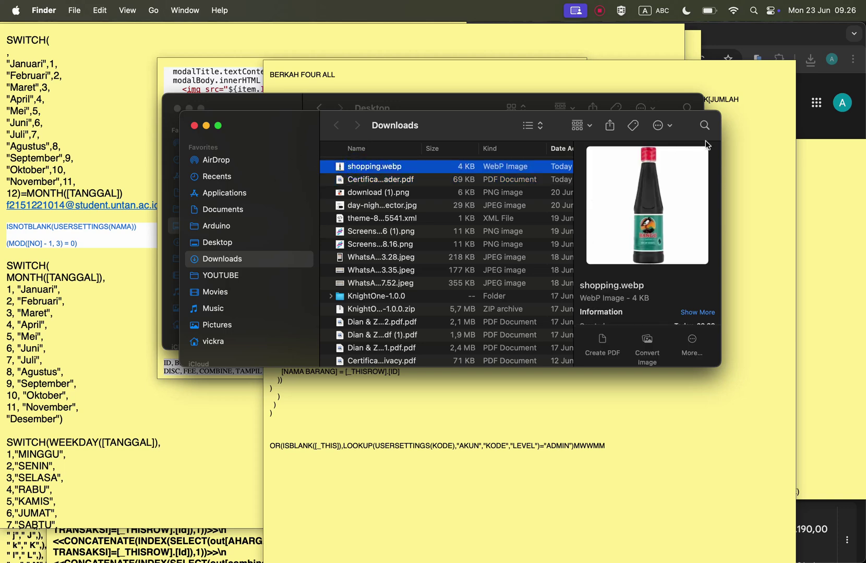
pyautogui.click(777, 34)
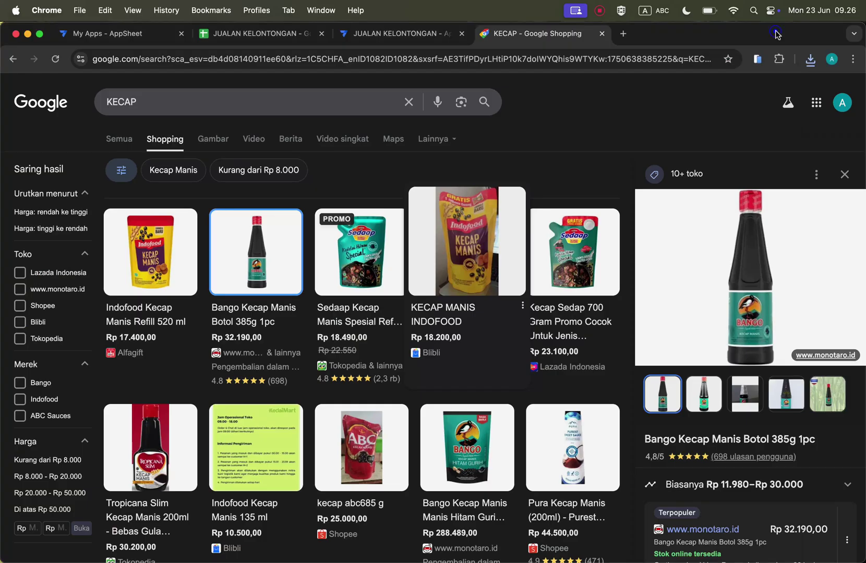
# Step: Save the Bango Kecap Manis Hitam Gurih 550ml product image to Downloads as shopping (1).webp
pyautogui.click(410, 103)
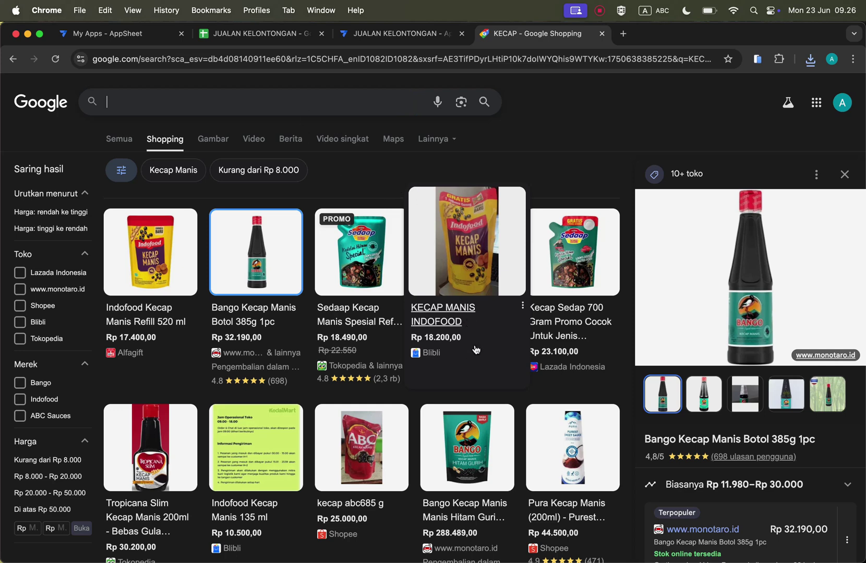
pyautogui.click(466, 434)
pyautogui.rightClick(467, 434)
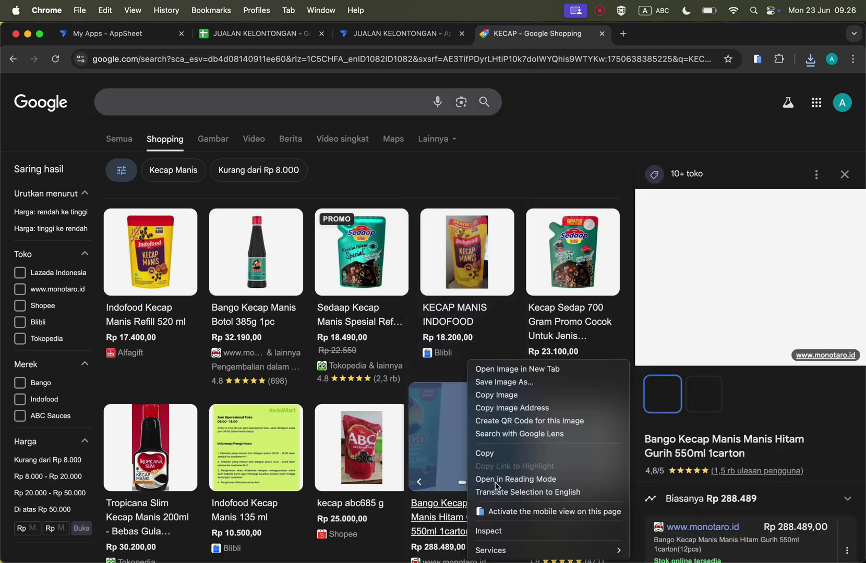
pyautogui.click(516, 383)
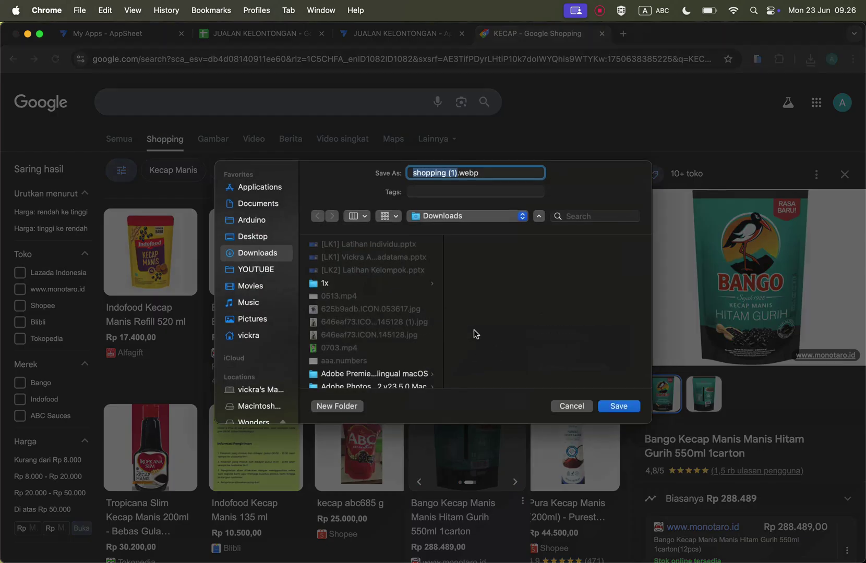
pyautogui.click(628, 408)
# Step: Save the Indofood Kecap Manis PET 135 Ml product image to Downloads as shopping (2).webp
pyautogui.scroll(-6, 532, 392)
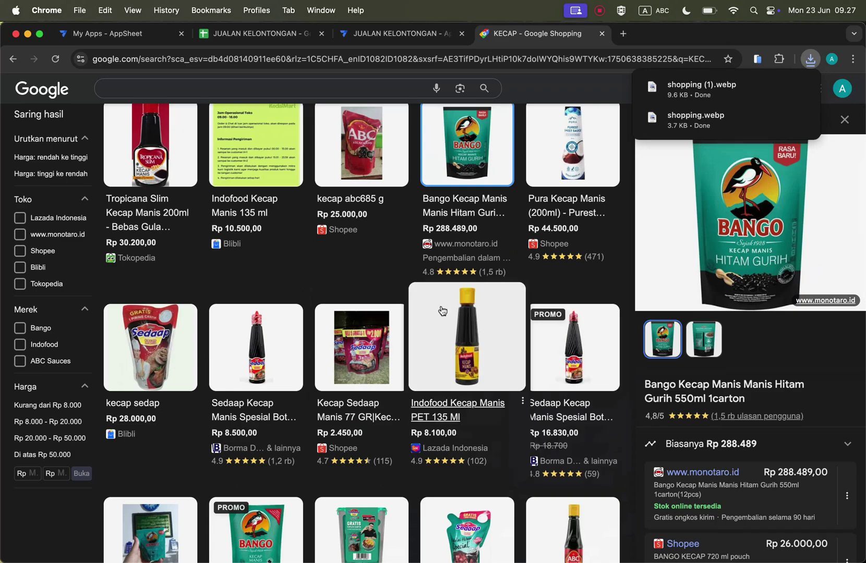
pyautogui.rightClick(464, 344)
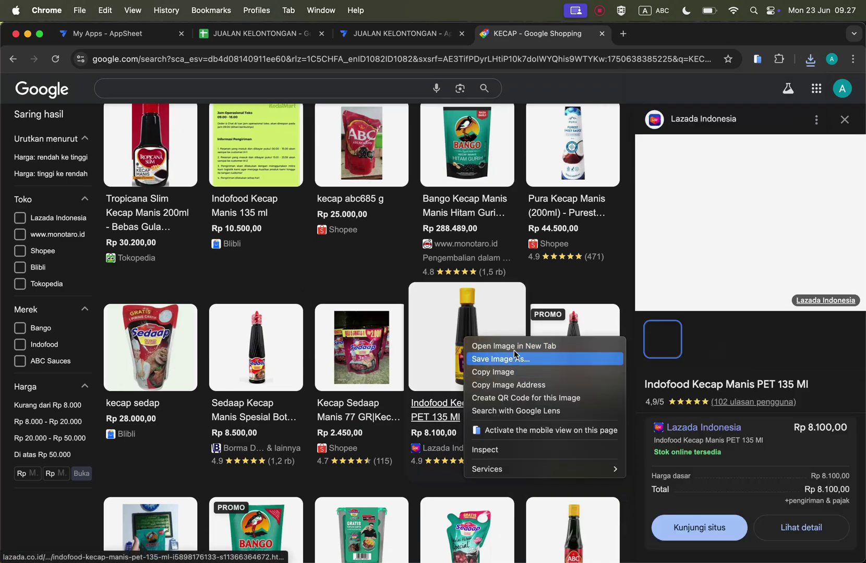
pyautogui.click(513, 360)
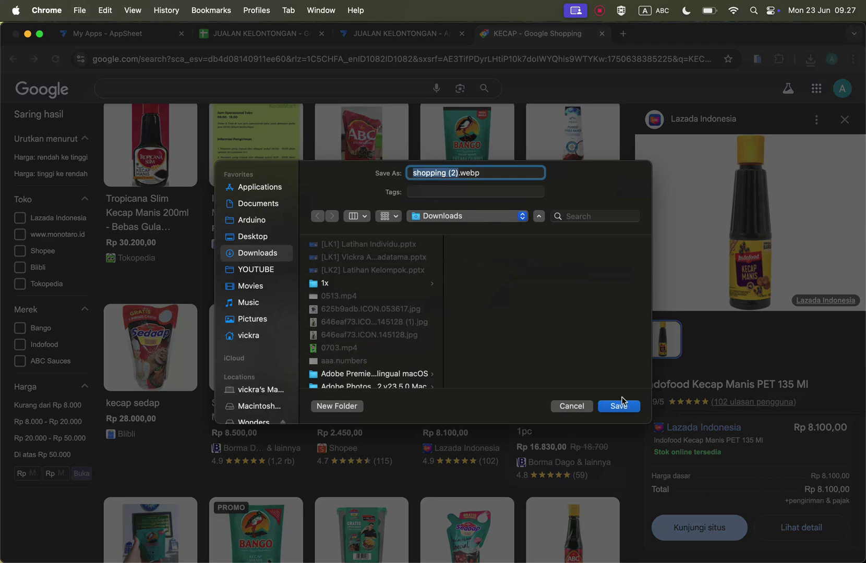
pyautogui.click(624, 407)
pyautogui.scroll(-8, 464, 376)
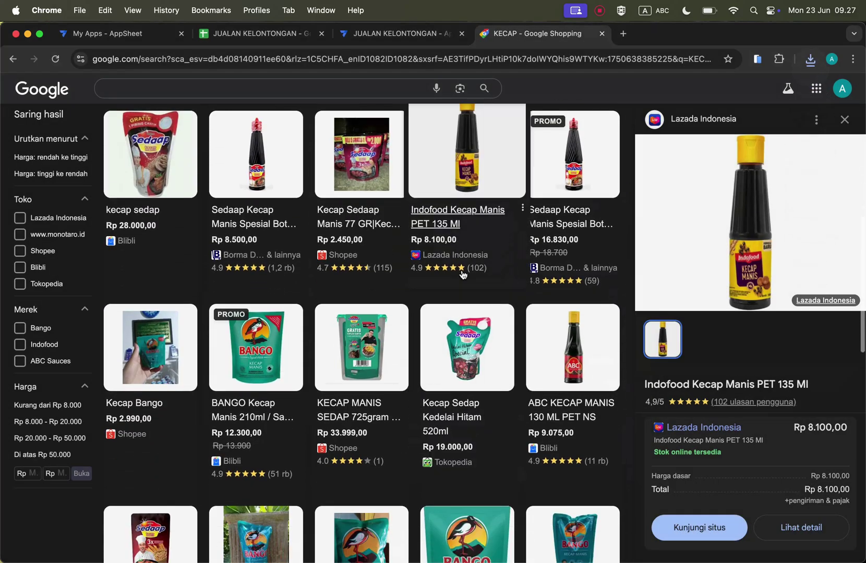
pyautogui.scroll(-3, 465, 376)
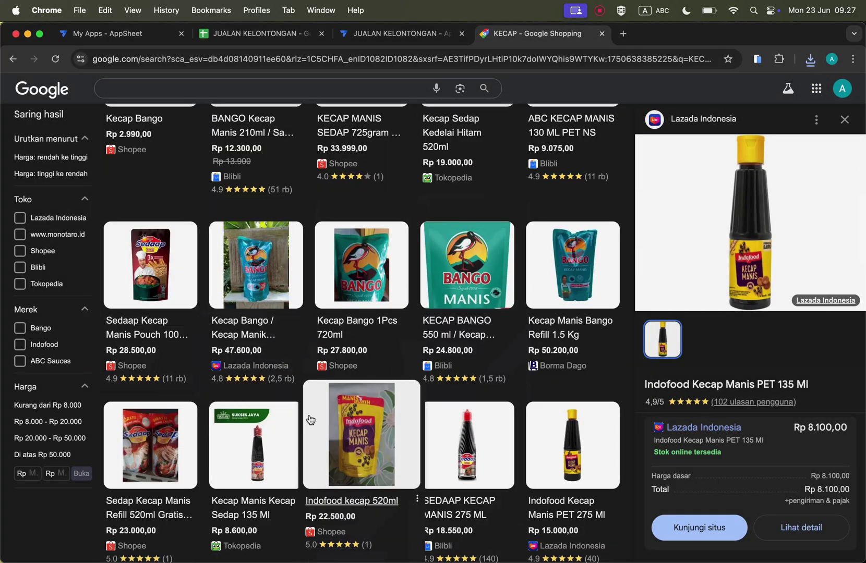
pyautogui.rightClick(169, 263)
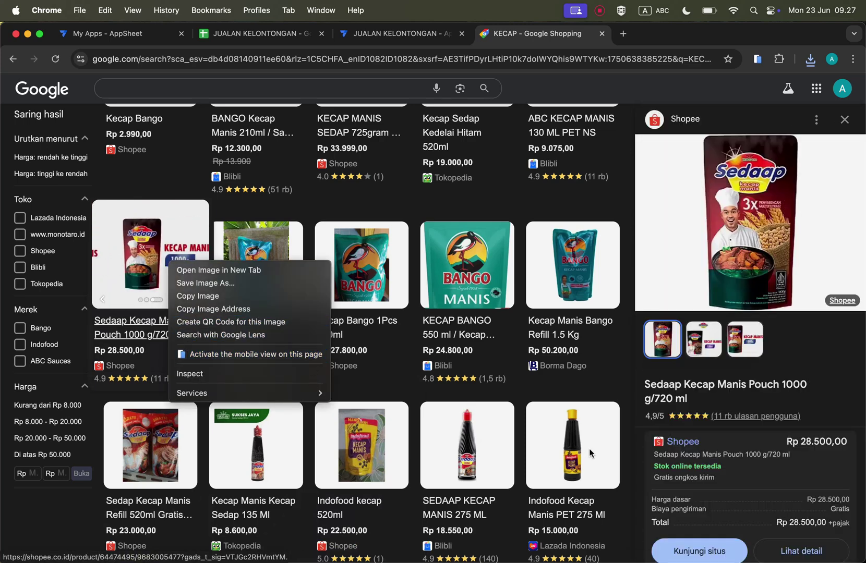
pyautogui.click(665, 39)
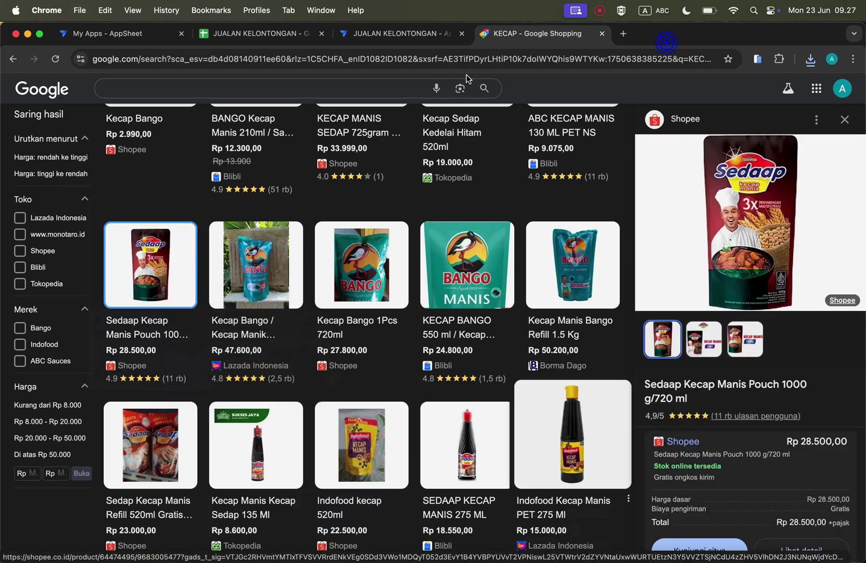
# Step: Return to the AppSheet editor and set the DB table's STOK column type to Number
pyautogui.click(425, 37)
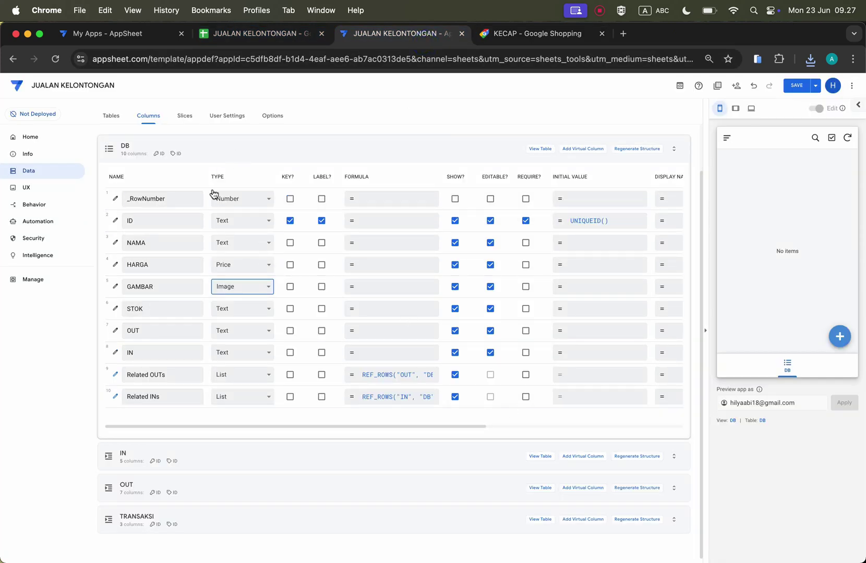
pyautogui.click(235, 318)
pyautogui.click(234, 316)
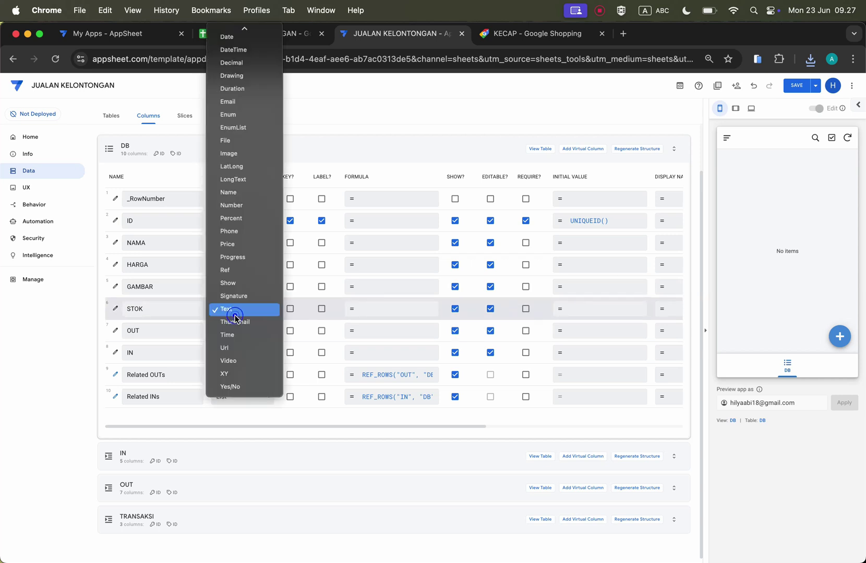
pyautogui.press('Down')
pyautogui.press('Return')
# Step: Set the types of the DB table's OUT and IN columns to Number
pyautogui.click(236, 329)
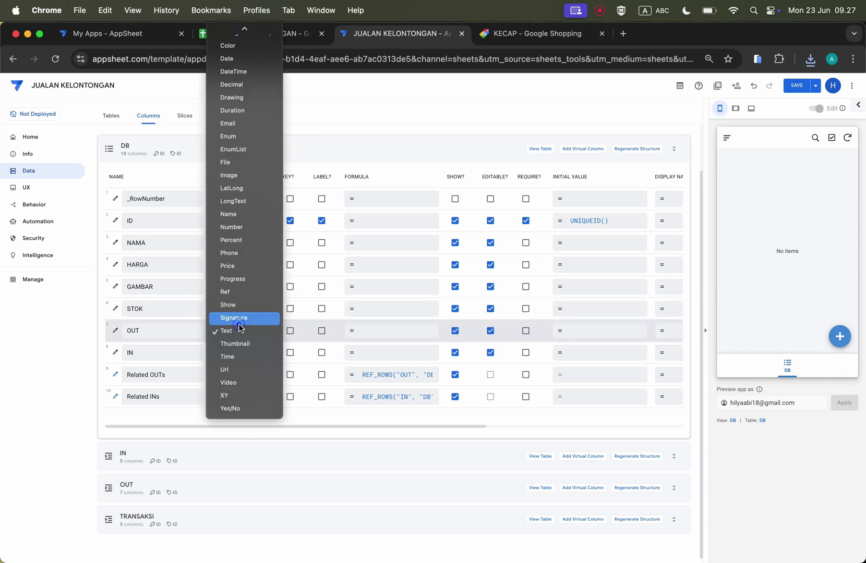
pyautogui.press('n')
pyautogui.press('u')
pyautogui.press('Return')
pyautogui.click(238, 352)
pyautogui.press('n')
pyautogui.press('u')
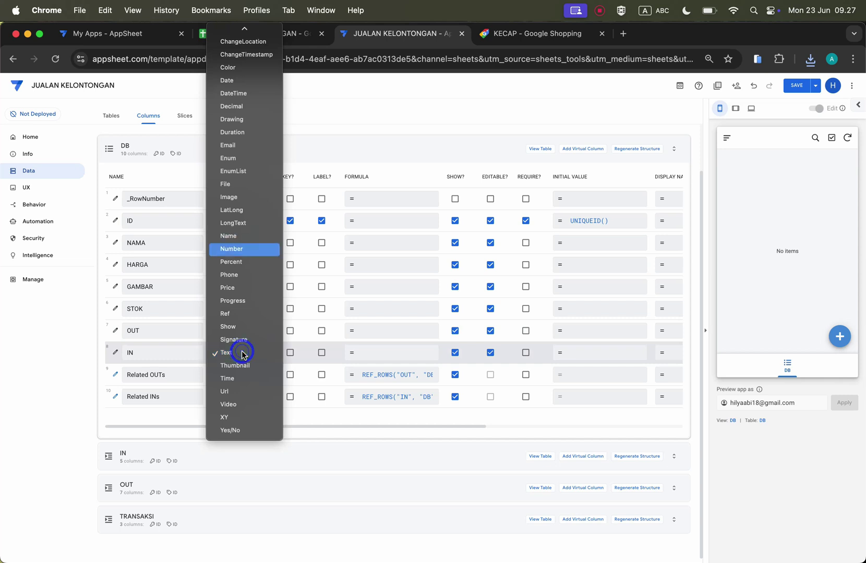
pyautogui.press('Return')
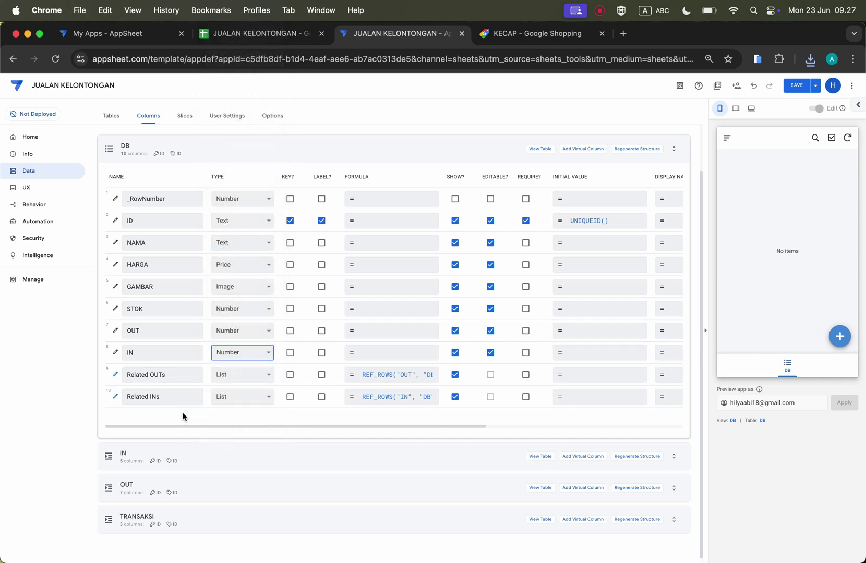
# Step: Show the columns of the IN table and set the TANGGAL column's type to Date
pyautogui.click(190, 458)
pyautogui.scroll(-3, 190, 456)
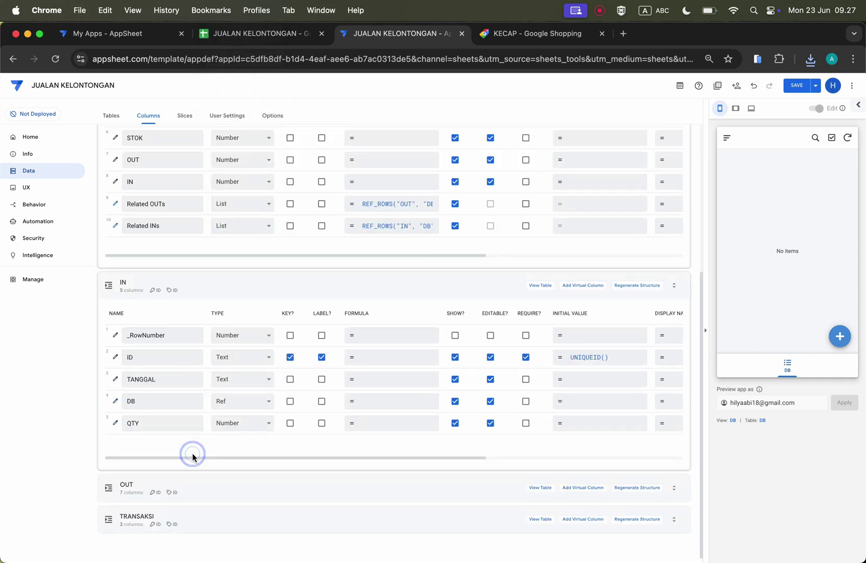
pyautogui.click(237, 380)
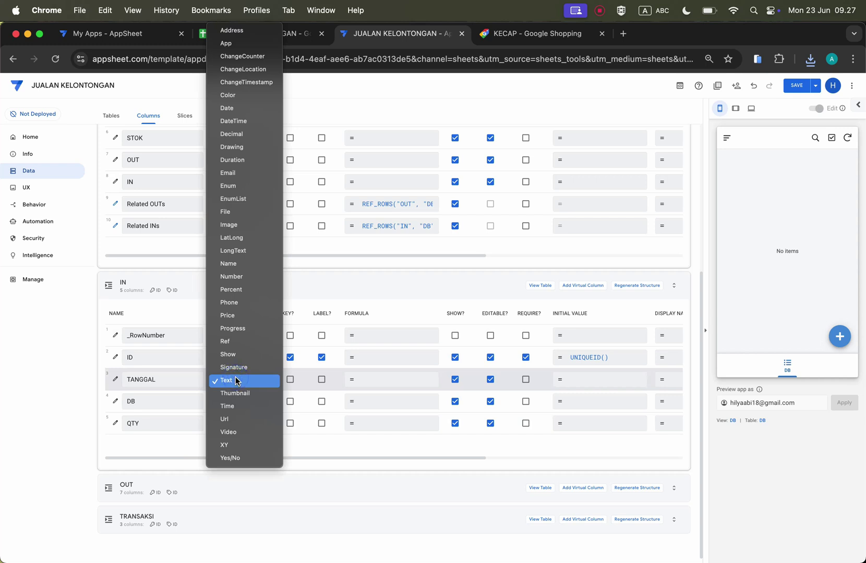
pyautogui.press('d')
pyautogui.press('Return')
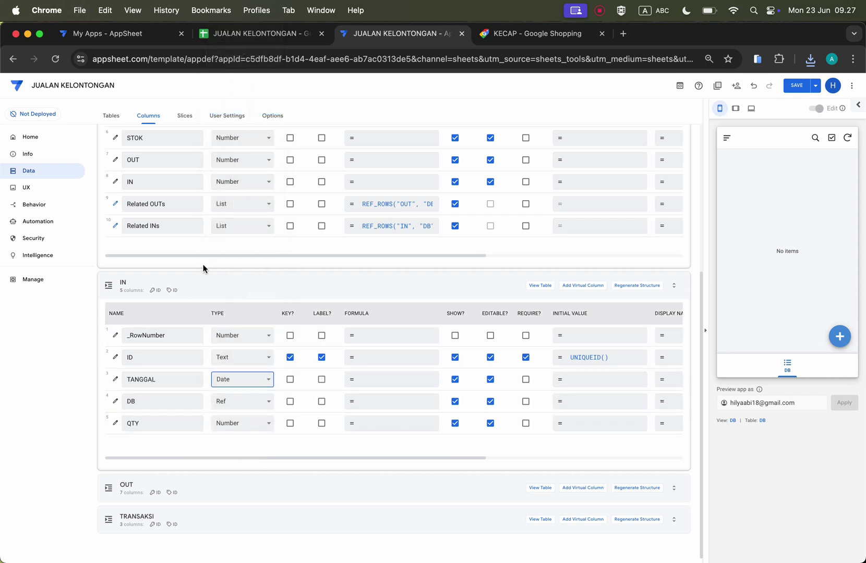
# Step: Show the columns of the OUT table and set its TANGGAL column's type to Date
pyautogui.click(196, 504)
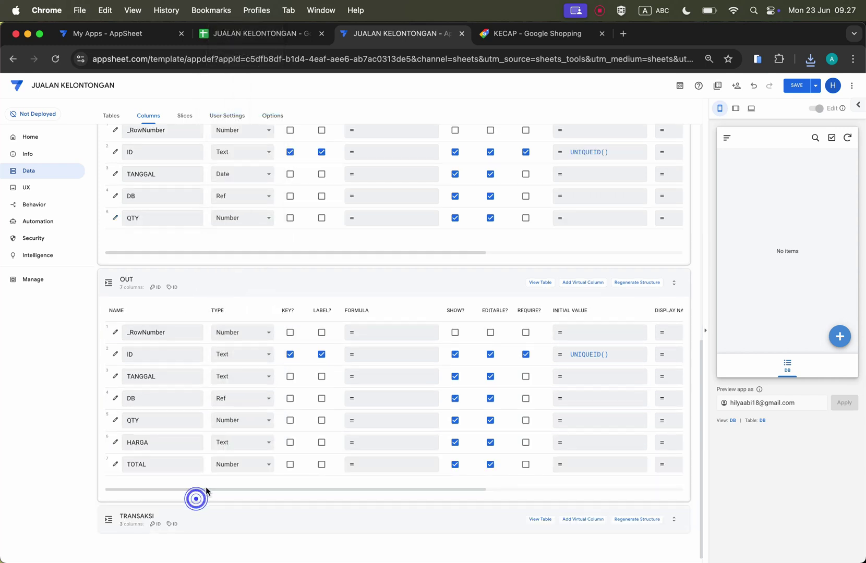
pyautogui.click(247, 376)
pyautogui.click(248, 376)
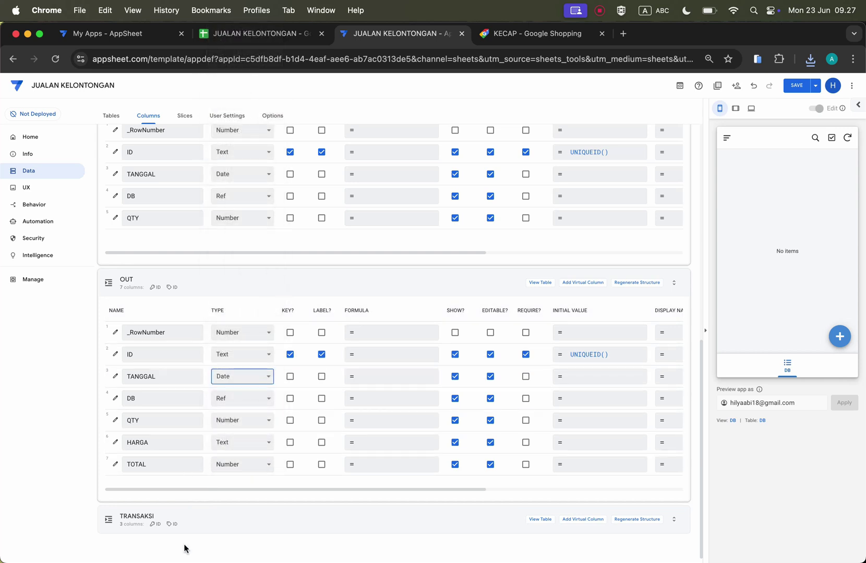
# Step: Show the columns of the TRANSAKSI table and set its TANGGAL column's type to Date
pyautogui.click(211, 522)
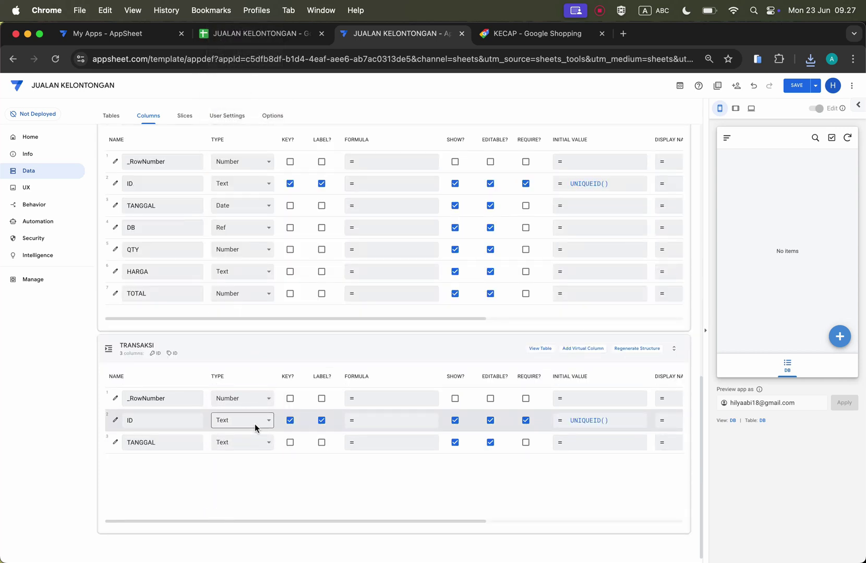
pyautogui.click(255, 448)
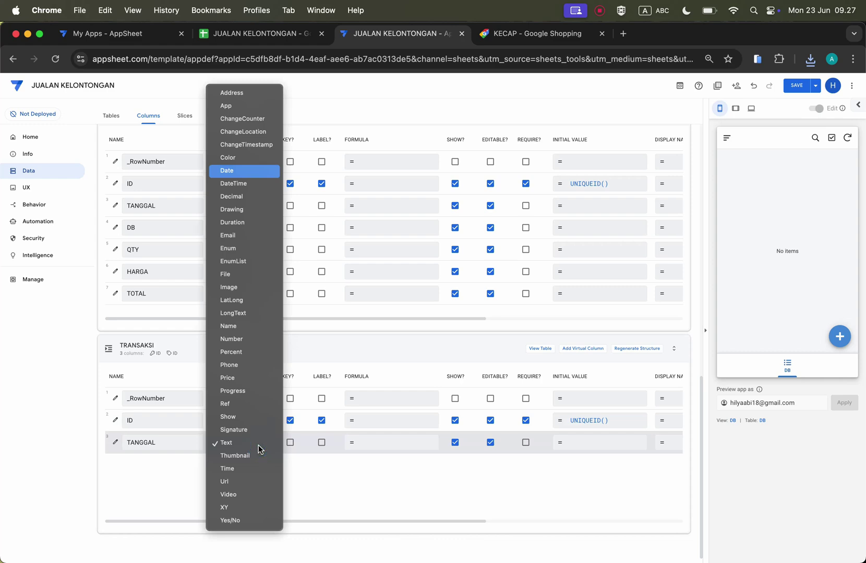
pyautogui.press('Return')
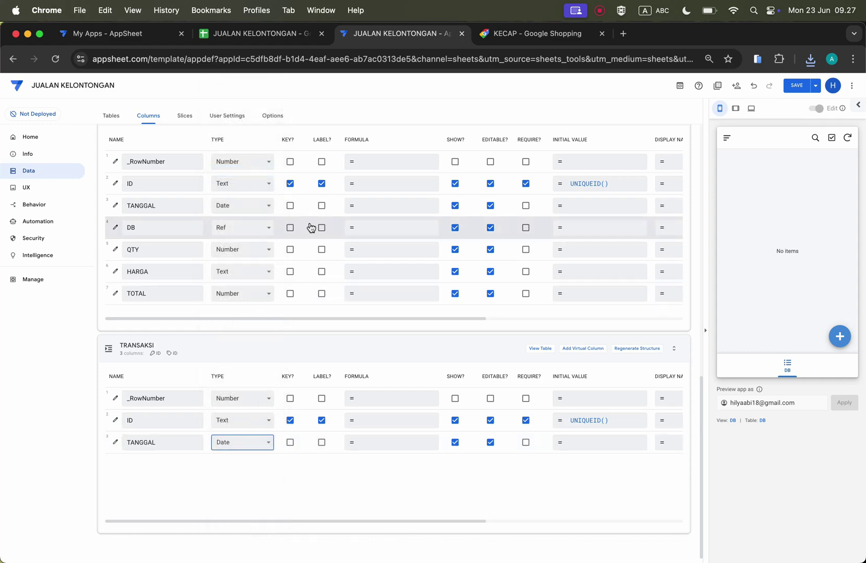
# Step: Make NAMA the label column of the DB table instead of ID
pyautogui.scroll(15, 310, 228)
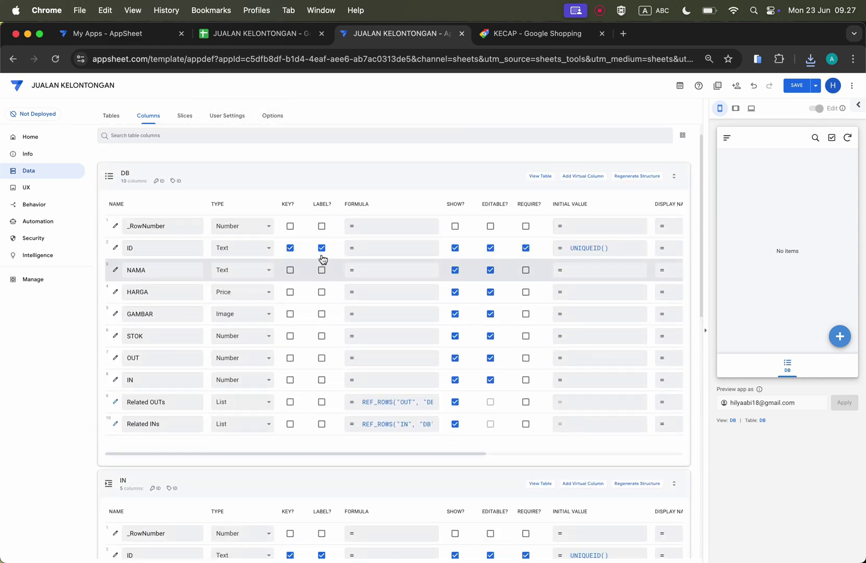
pyautogui.click(321, 250)
pyautogui.click(322, 271)
# Step: Make the DB column of the OUT table scannable
pyautogui.scroll(-10, 336, 358)
pyautogui.scroll(5, 336, 355)
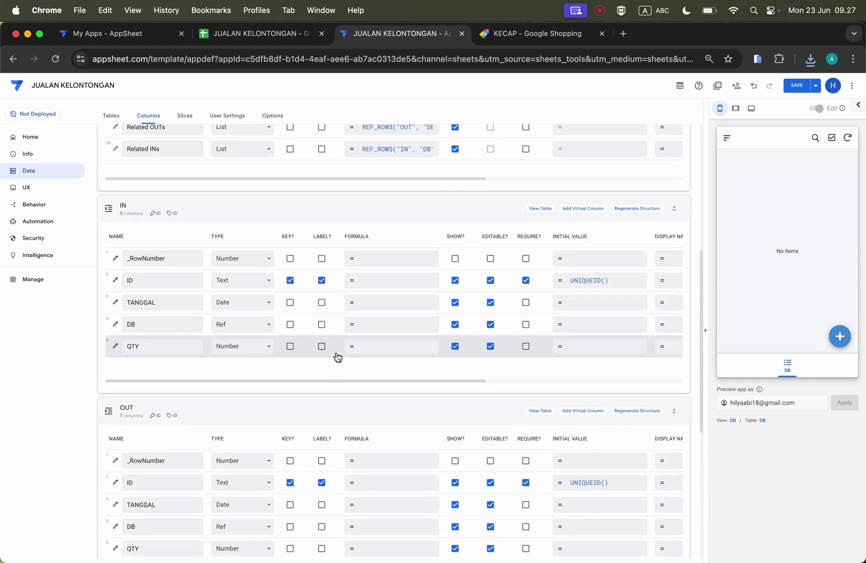
pyautogui.scroll(-6, 336, 357)
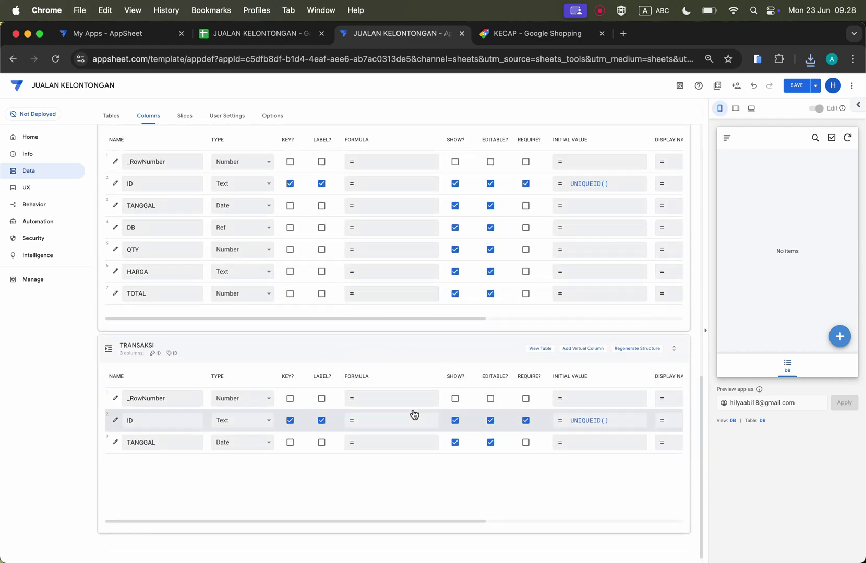
pyautogui.hscroll(5, 410, 233)
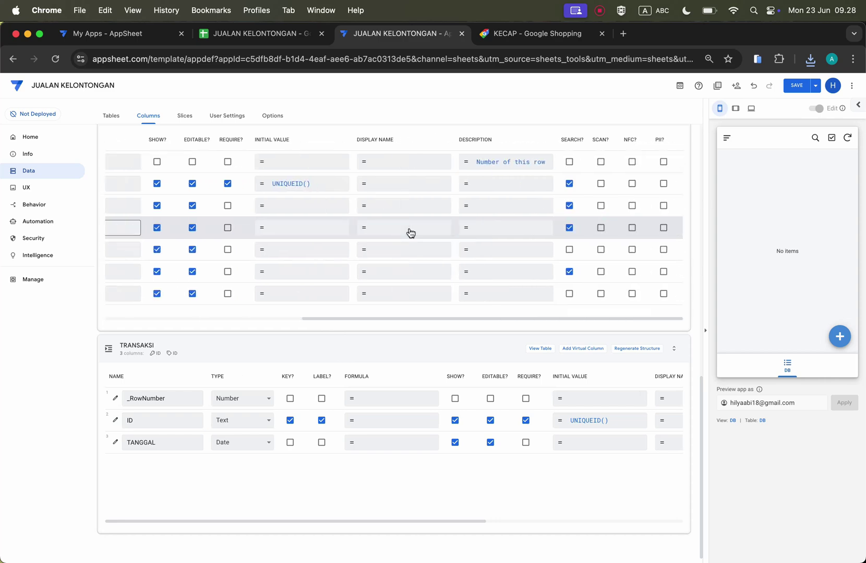
pyautogui.click(600, 228)
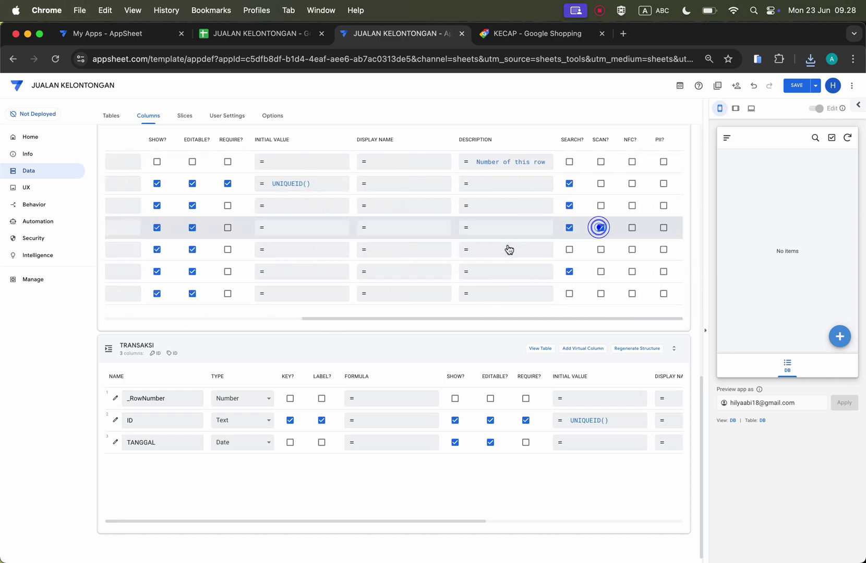
# Step: Make the TANGGAL column of the IN table scannable
pyautogui.scroll(5, 506, 244)
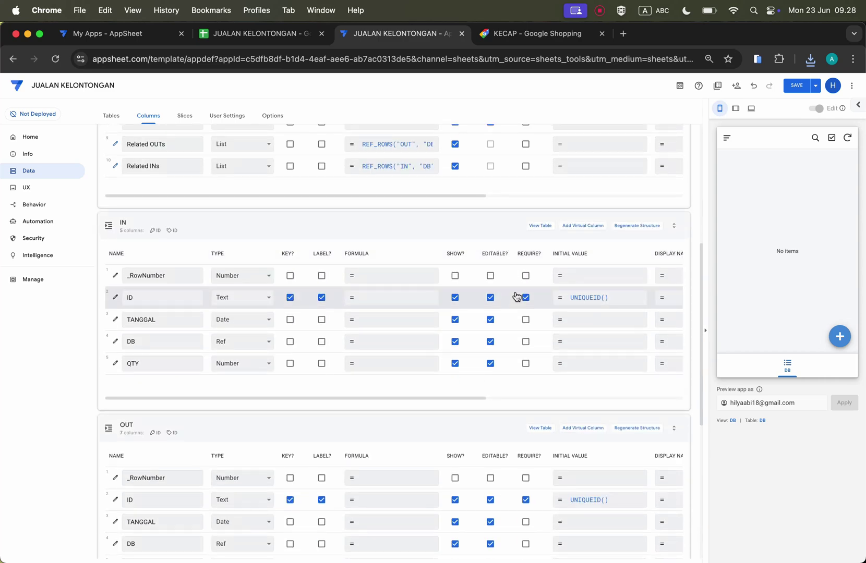
pyautogui.hscroll(5, 555, 294)
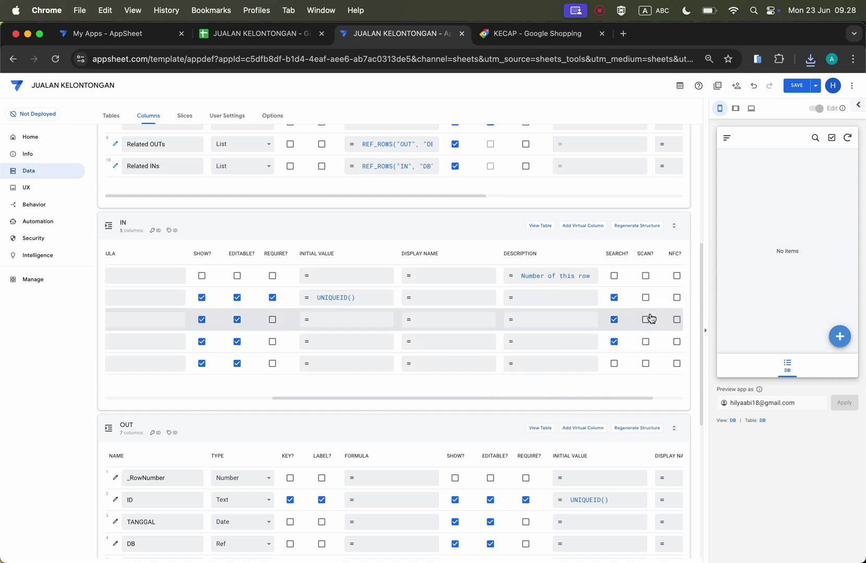
pyautogui.scroll(-1, 647, 323)
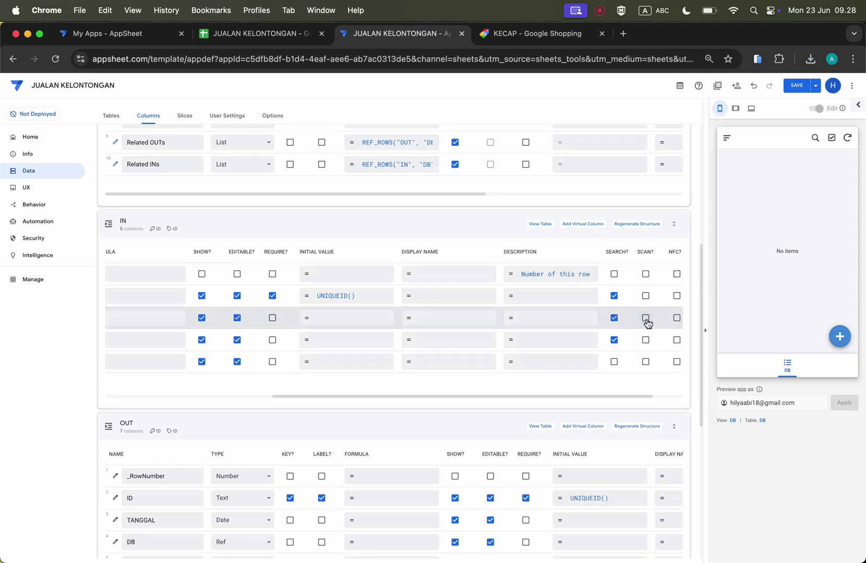
pyautogui.click(646, 318)
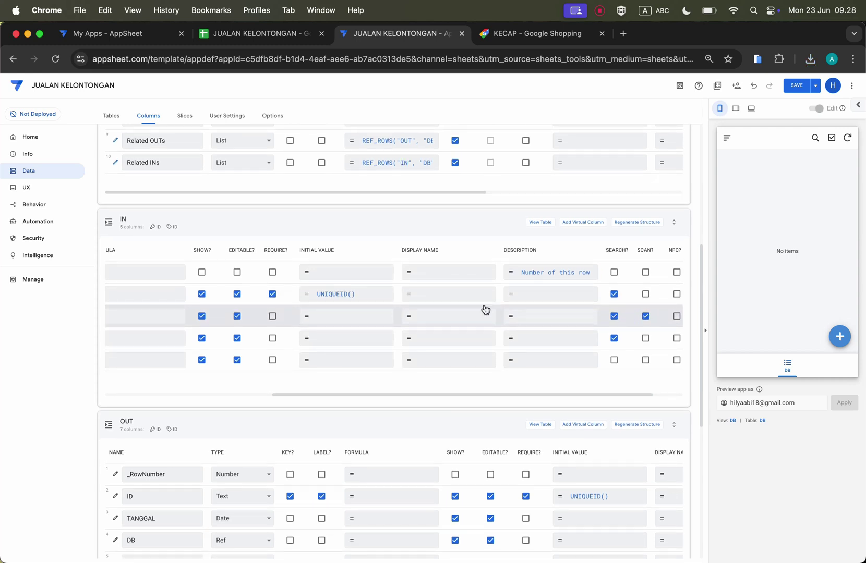
# Step: Start a new DB record in the app preview and enter KECAP ABC as its NAMA
pyautogui.scroll(-5, 396, 219)
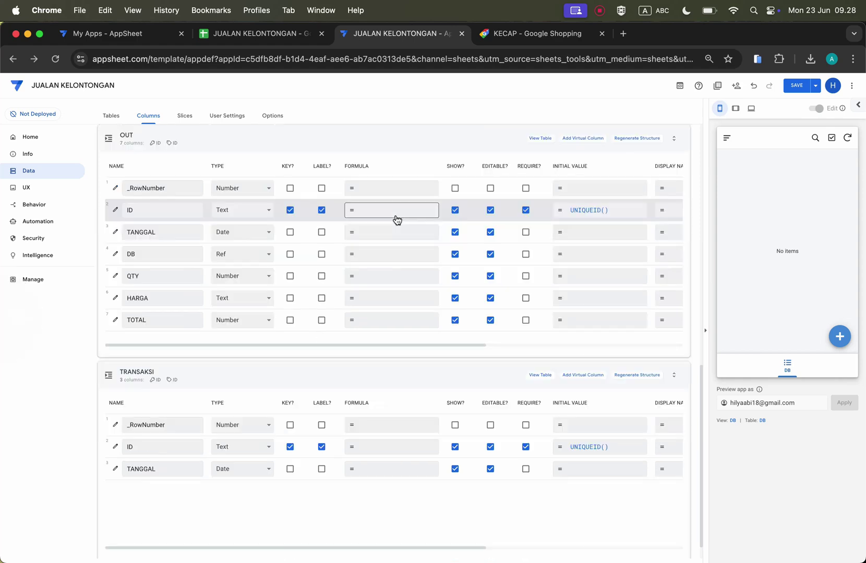
pyautogui.scroll(10, 397, 219)
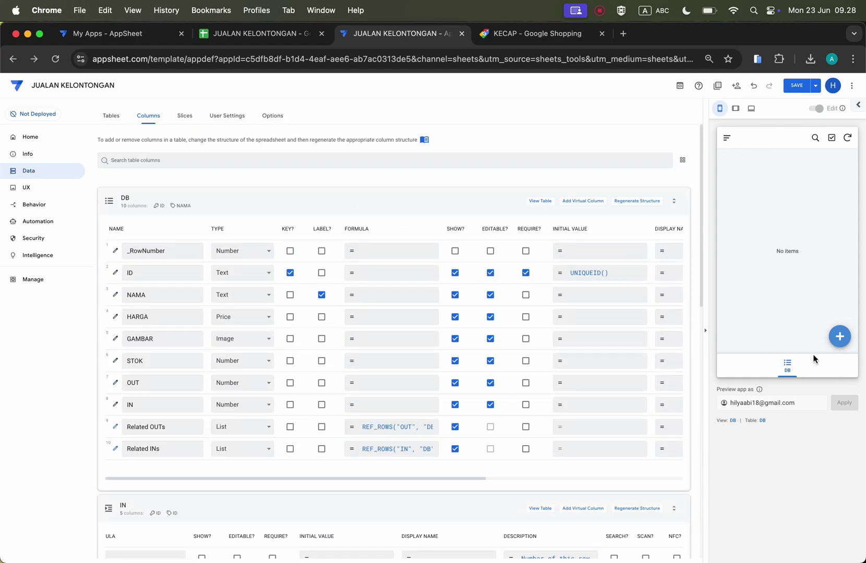
pyautogui.click(839, 336)
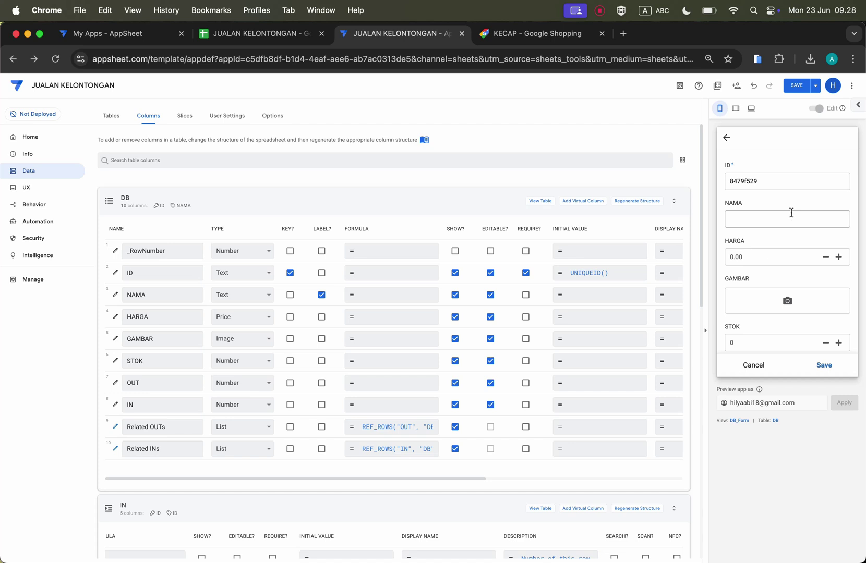
pyautogui.click(751, 224)
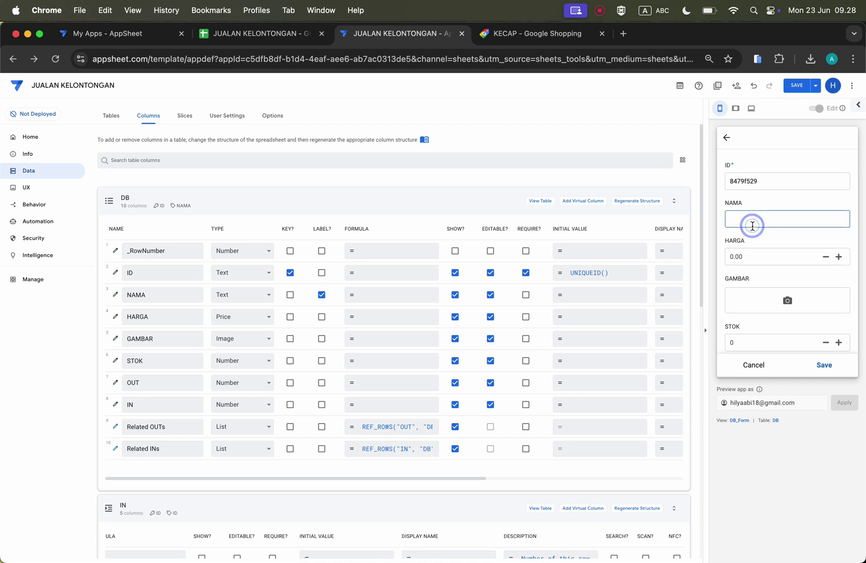
pyautogui.write('KECAP ABC')
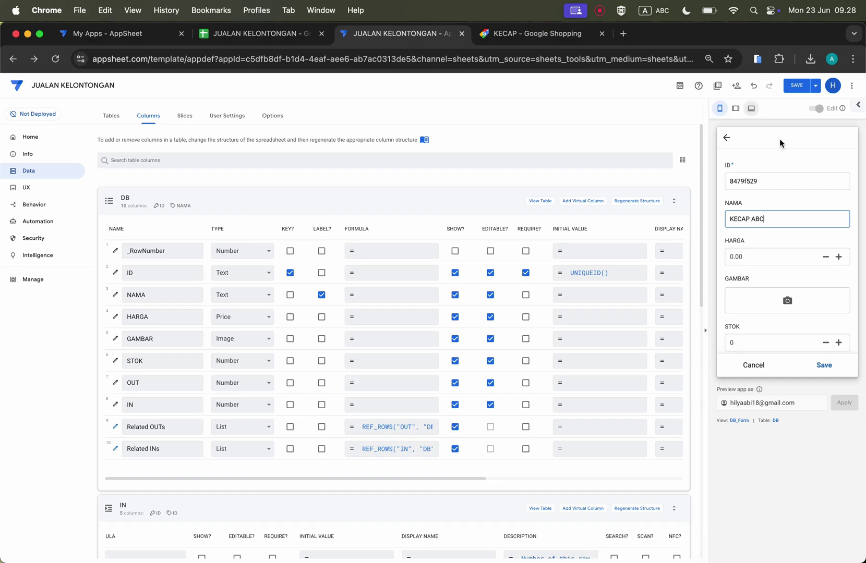
# Step: Attach shopping.webp from the Downloads folder as the new record's GAMBAR image
pyautogui.click(788, 299)
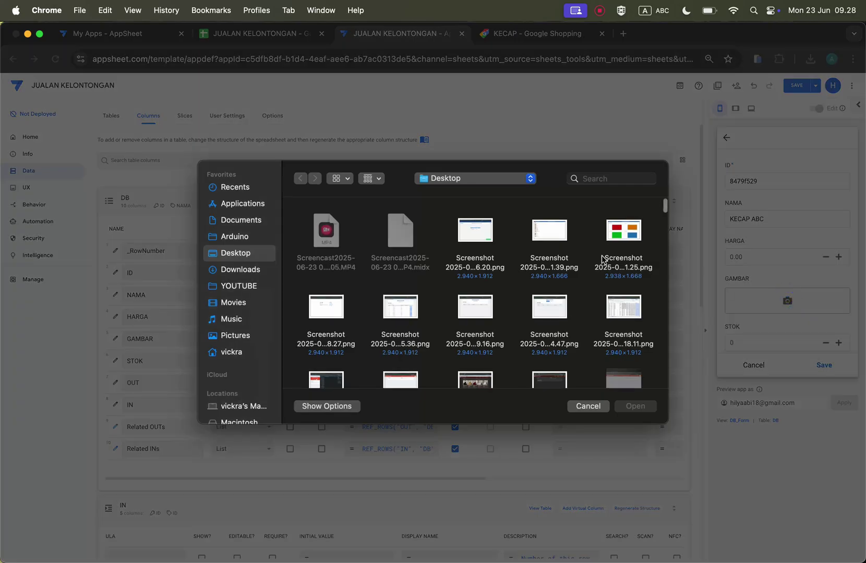
pyautogui.click(241, 270)
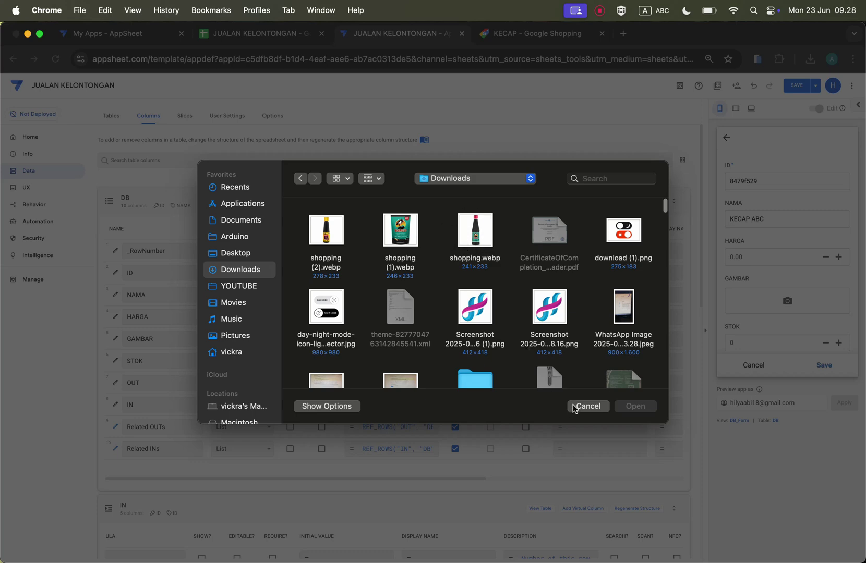
pyautogui.doubleClick(468, 219)
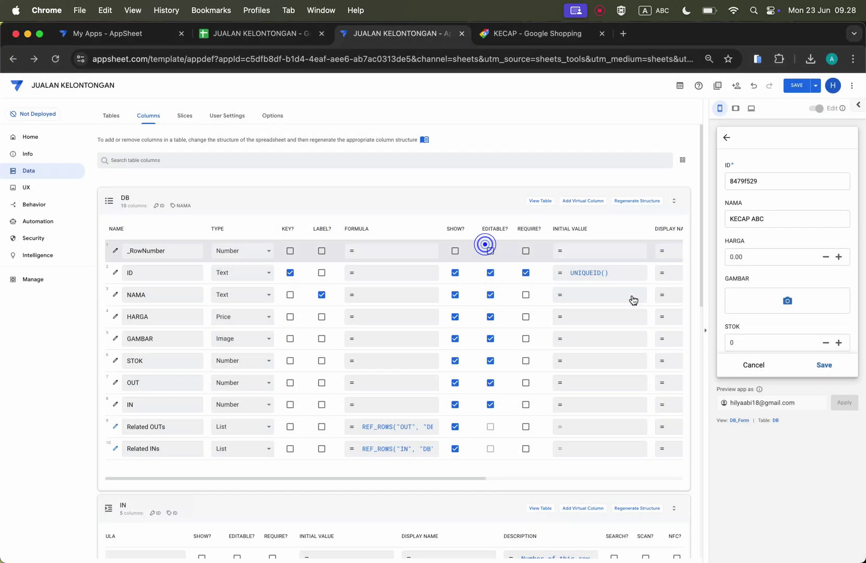
# Step: Change the new record's NAMA to KECAP BANGO to match the attached product image
pyautogui.scroll(-2, 774, 258)
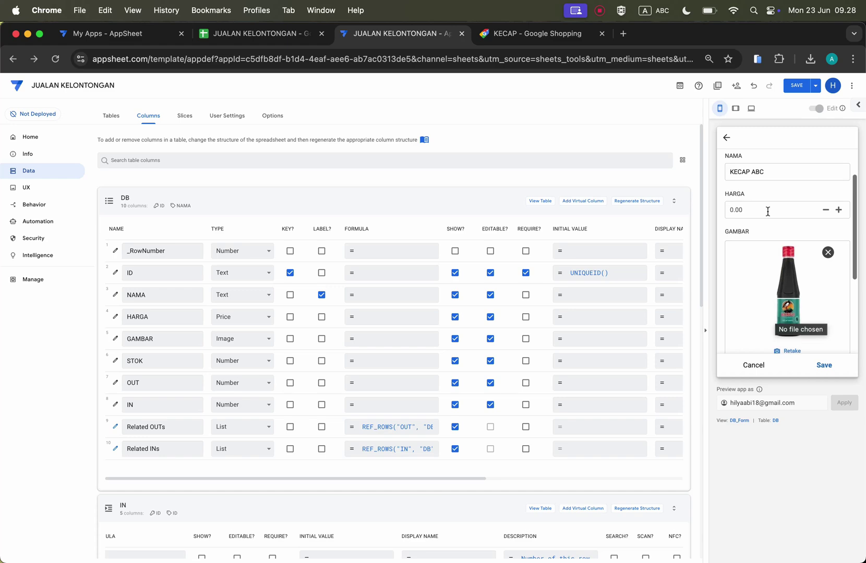
pyautogui.keyDown('ctrl'); pyautogui.scroll(5, 772, 272); pyautogui.keyUp('ctrl')
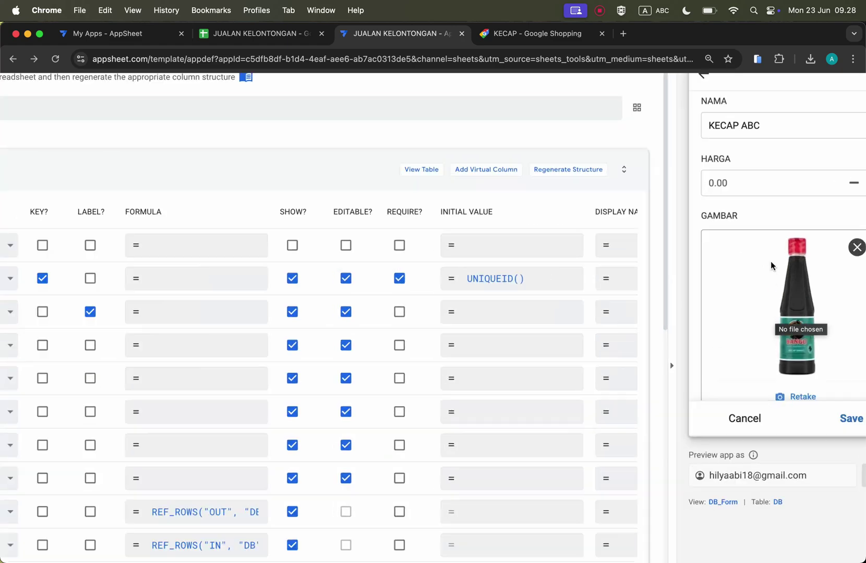
pyautogui.keyDown('ctrl'); pyautogui.scroll(-5, 771, 266); pyautogui.keyUp('ctrl')
pyautogui.click(773, 171)
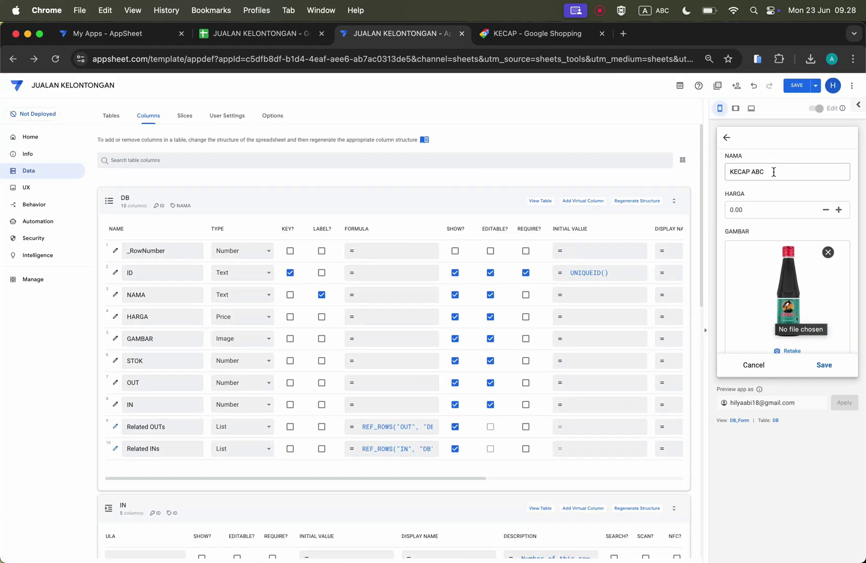
pyautogui.tripleClick(757, 173)
pyautogui.click(758, 172)
pyautogui.click(757, 172)
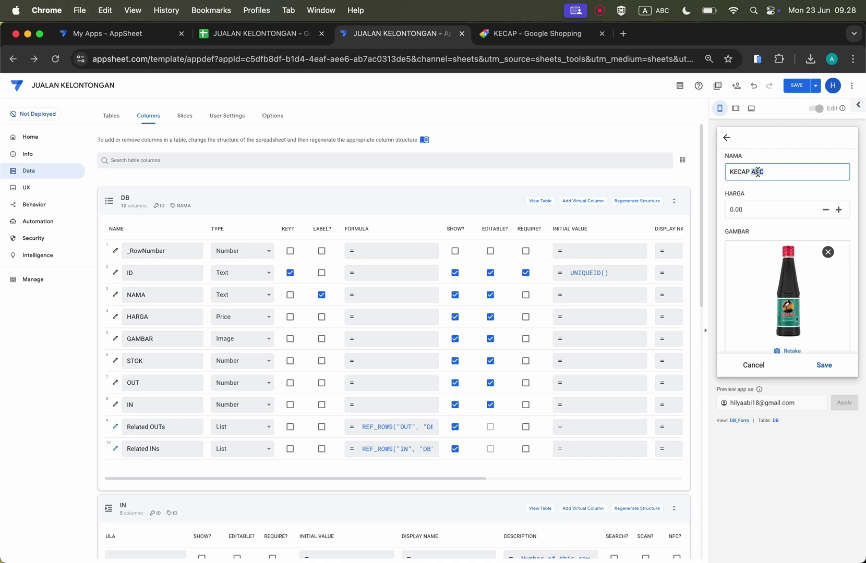
pyautogui.doubleClick(757, 172)
pyautogui.write('BANGO')
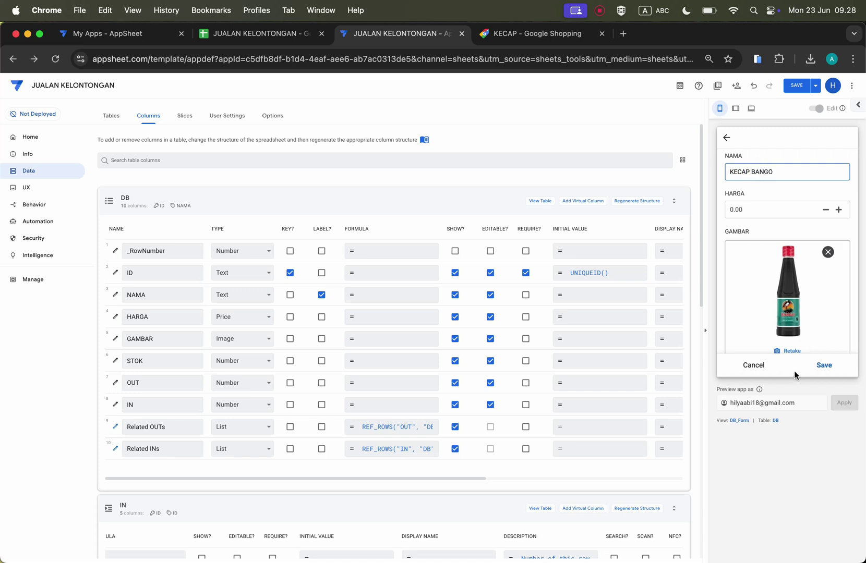
# Step: Set the KECAP BANGO record's HARGA to 12000, then save the record and the app
pyautogui.scroll(-4, 788, 284)
pyautogui.scroll(4, 780, 191)
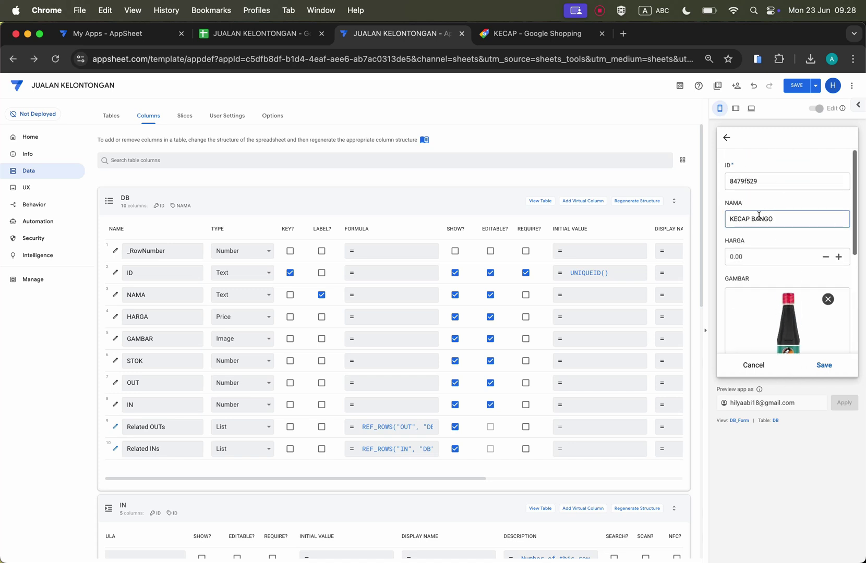
pyautogui.click(745, 252)
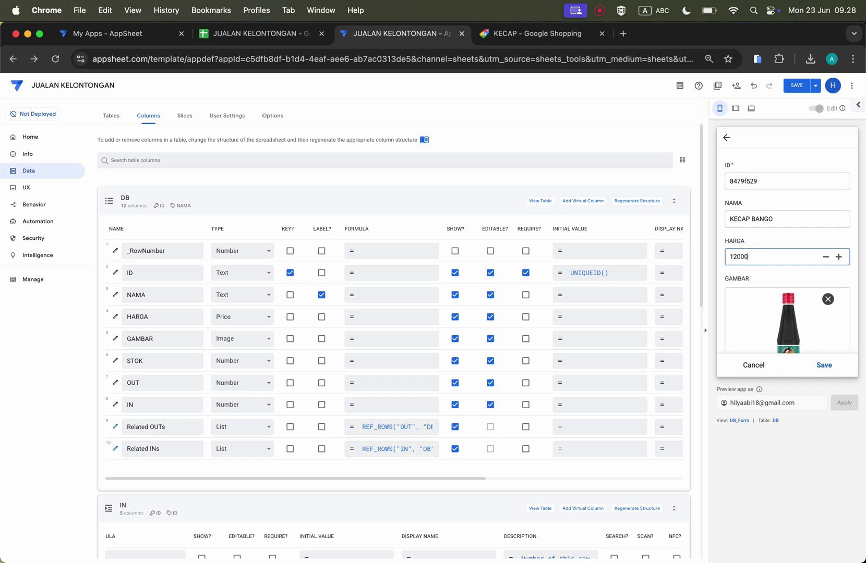
pyautogui.scroll(-4, 779, 249)
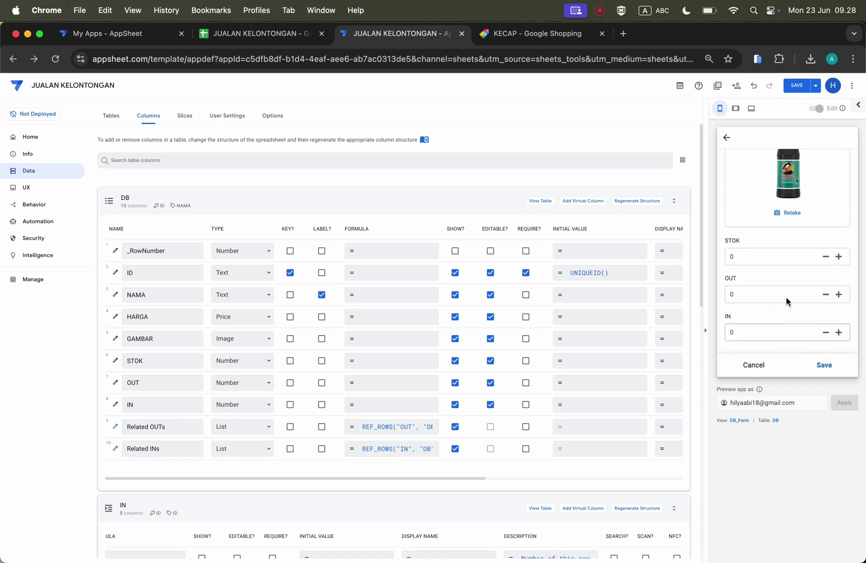
pyautogui.click(826, 366)
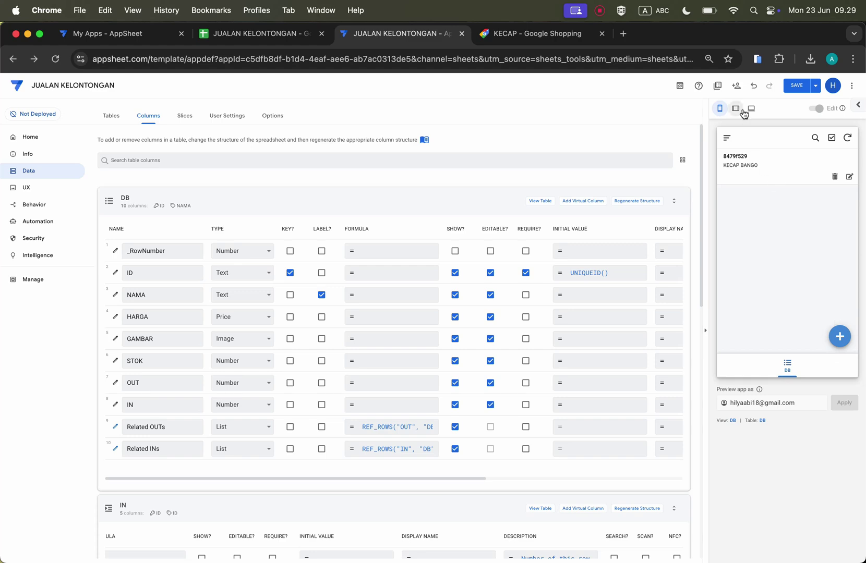
pyautogui.click(803, 84)
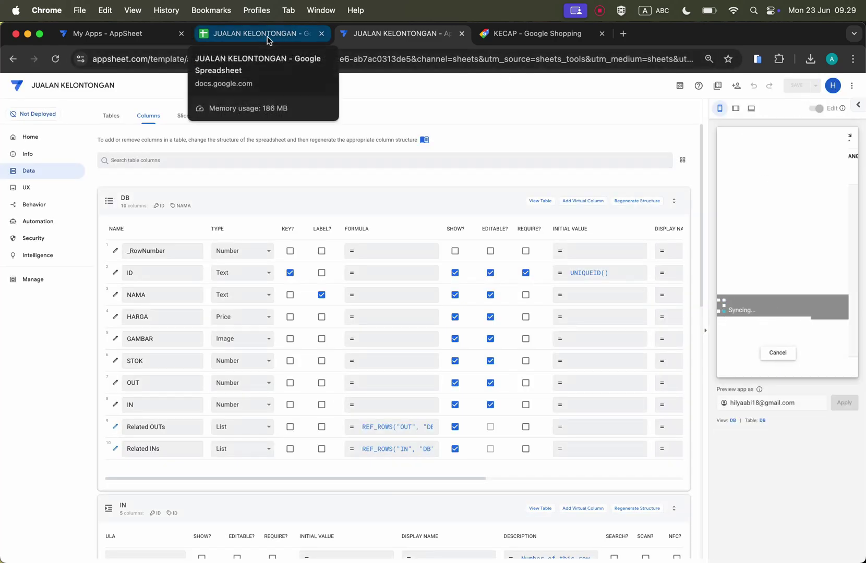
# Step: Switch to the JUALAN KELONTONGAN spreadsheet and inspect the GAMBAR and STOK cells of the new record in the DB sheet
pyautogui.click(267, 36)
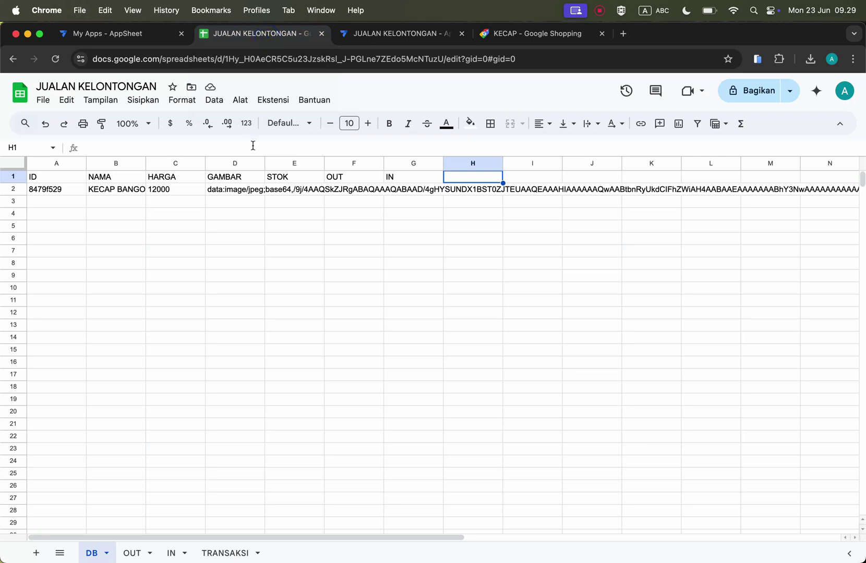
pyautogui.click(282, 220)
pyautogui.click(243, 190)
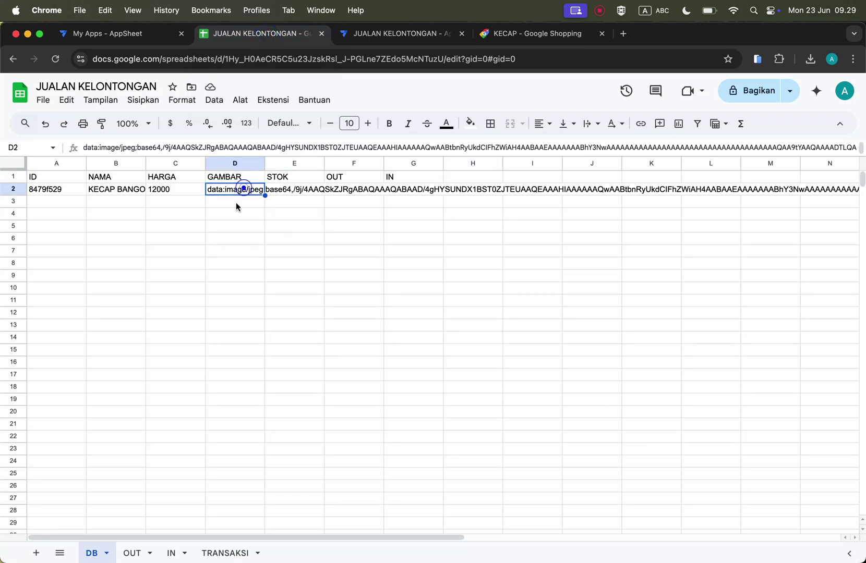
pyautogui.click(301, 191)
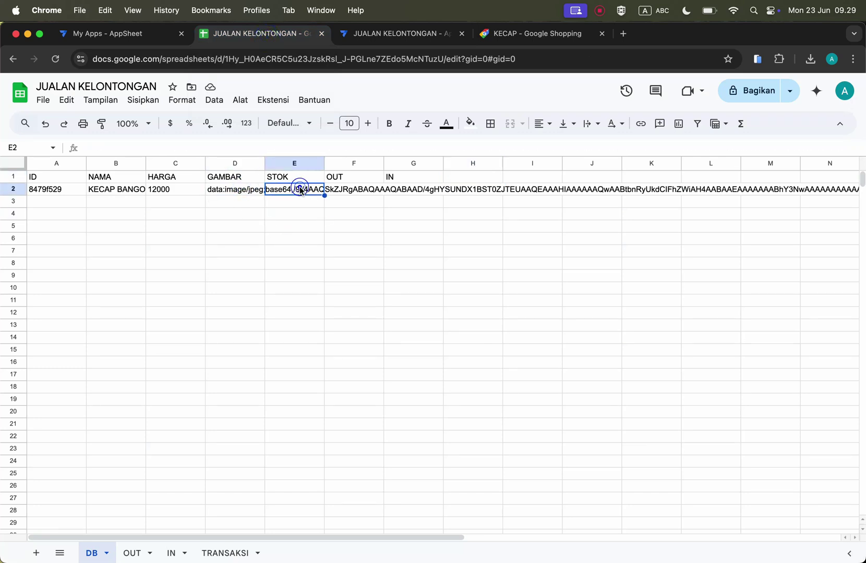
# Step: Set the text wrapping of the entire DB sheet to clip so long cell content stays within its column
pyautogui.click(15, 162)
pyautogui.click(591, 124)
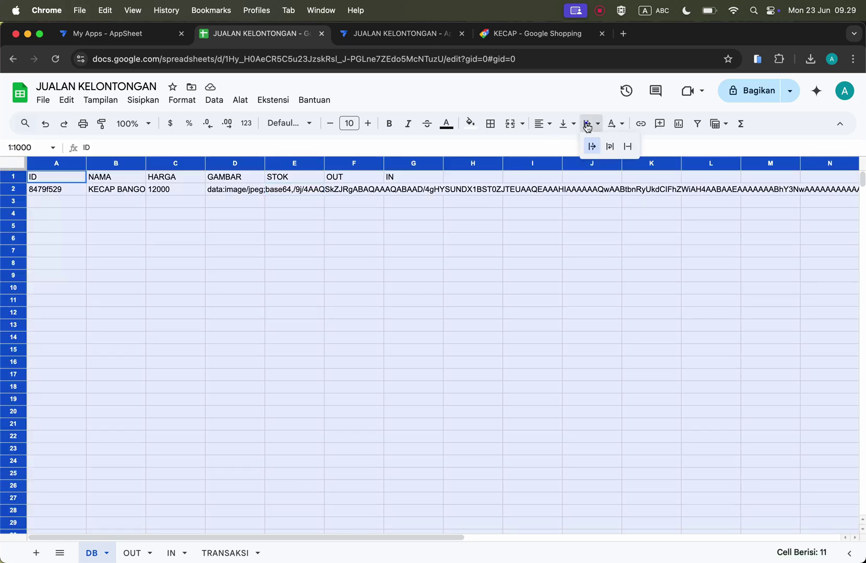
pyautogui.click(627, 148)
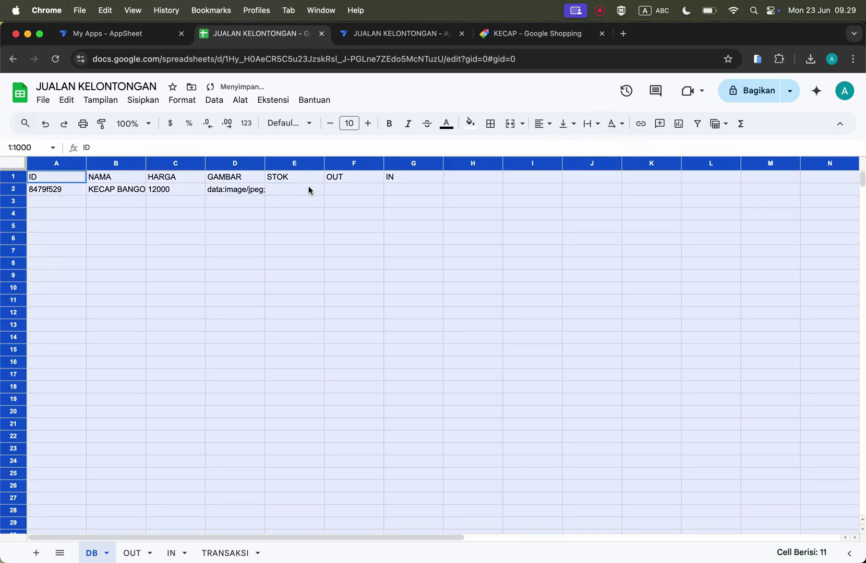
pyautogui.click(347, 202)
# Step: Enter the formula =G2-F2 in the STOK cell of the KECAP BANGO row, subtracting OUT from IN
pyautogui.click(295, 189)
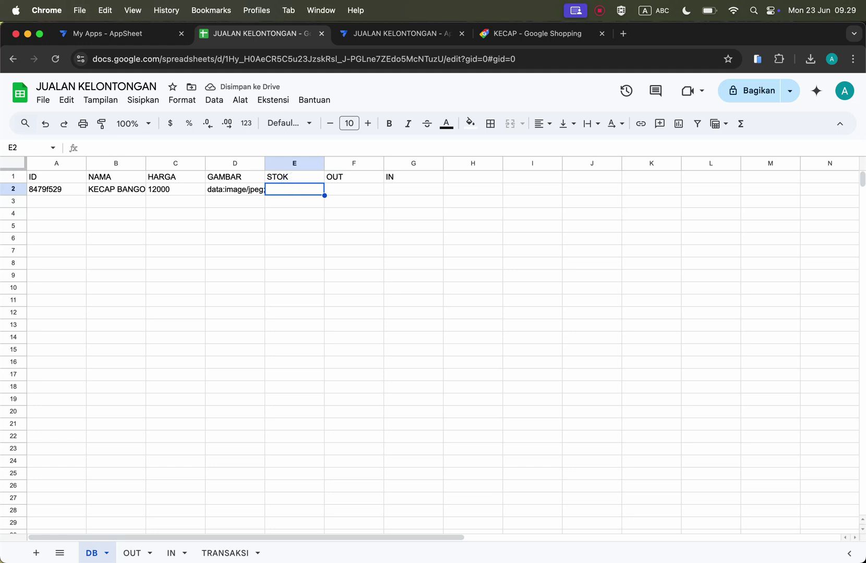
pyautogui.write('=')
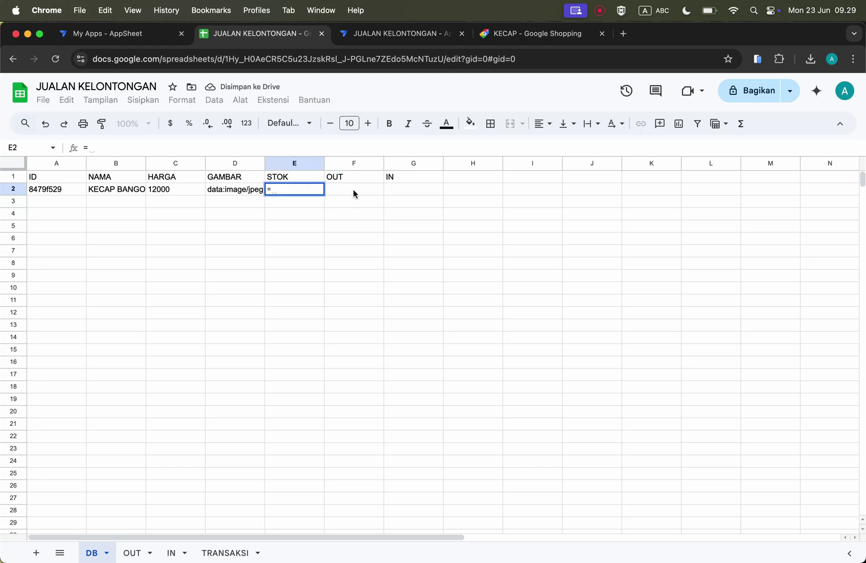
pyautogui.click(403, 191)
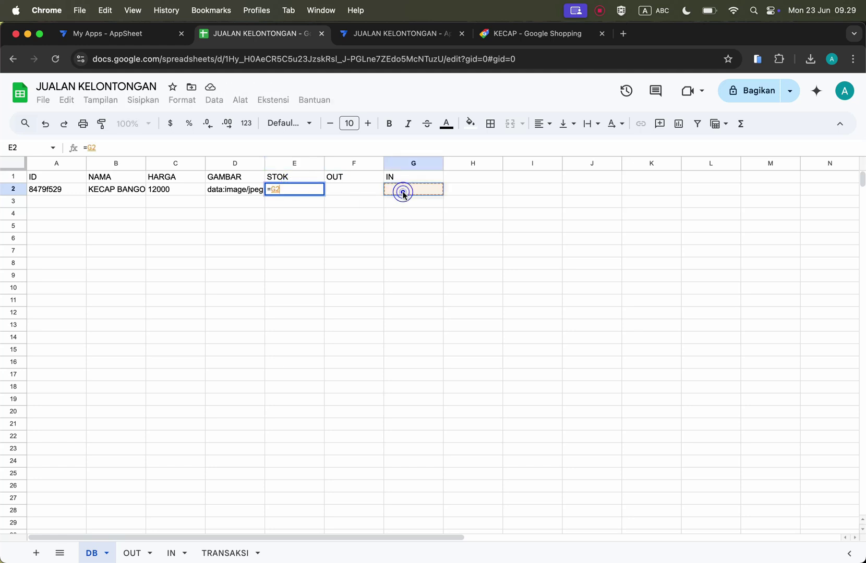
pyautogui.write('-')
pyautogui.click(358, 193)
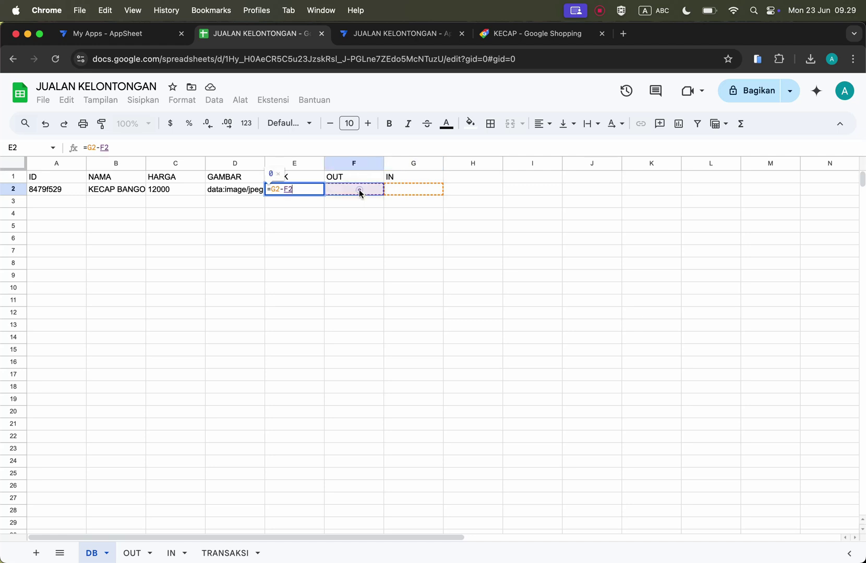
pyautogui.press('Return')
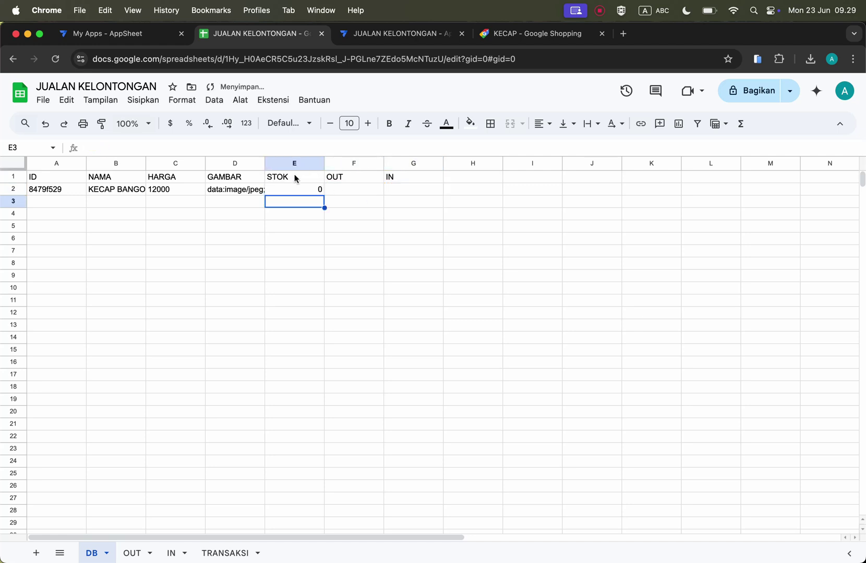
# Step: Enter =SUMIF(OUT!C:C;A2;OUT!D:D) in the OUT cell of the KECAP BANGO row to sum the outgoing quantities by product ID
pyautogui.click(355, 191)
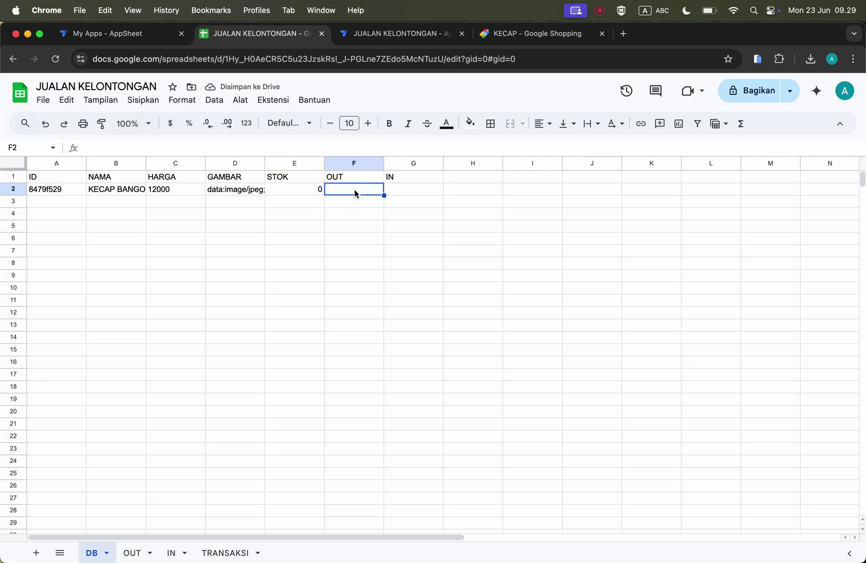
pyautogui.write('=SUMIF')
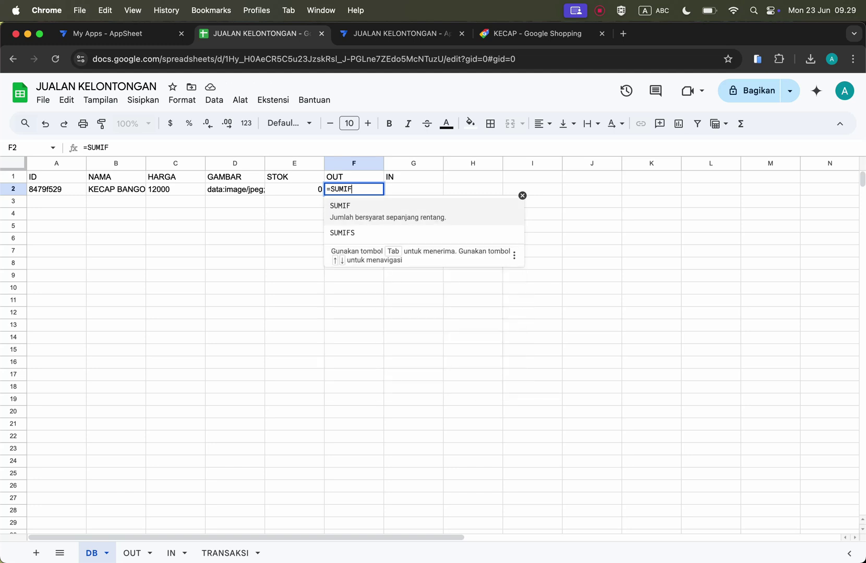
pyautogui.write('(')
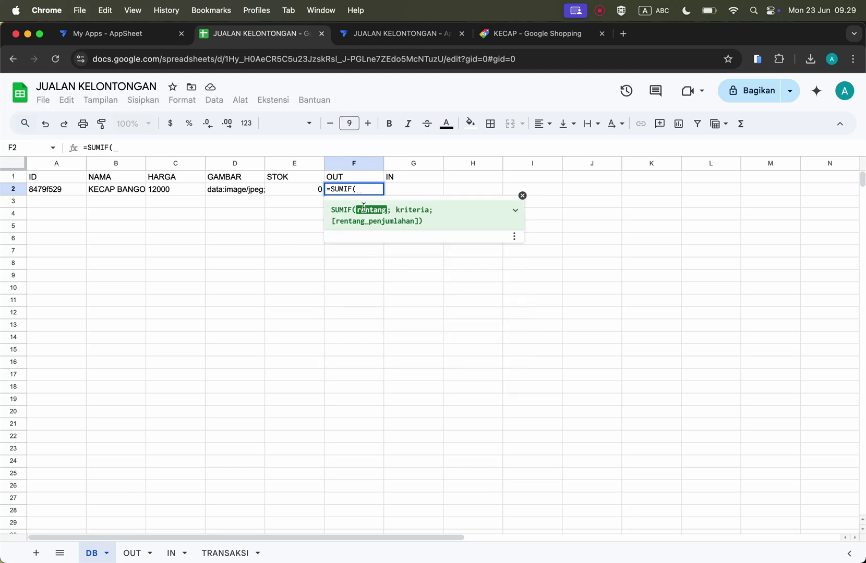
pyautogui.click(135, 552)
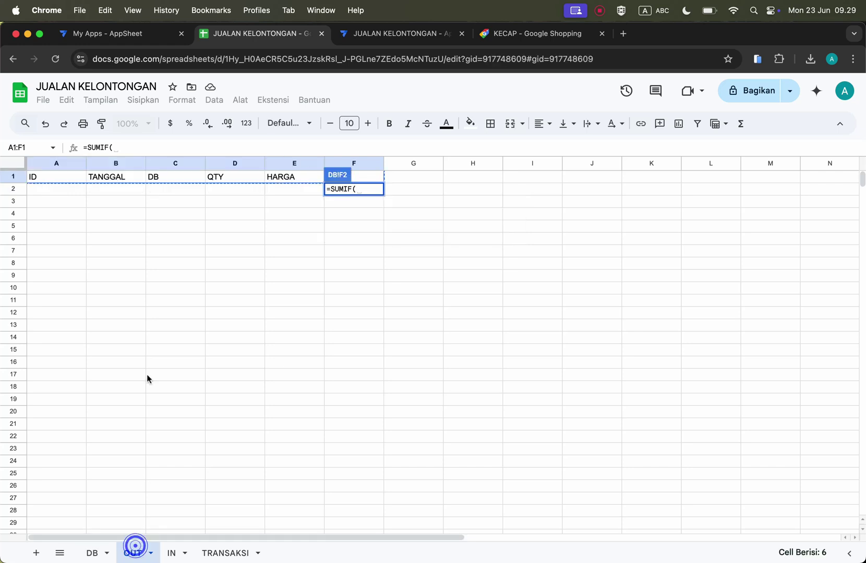
pyautogui.click(175, 165)
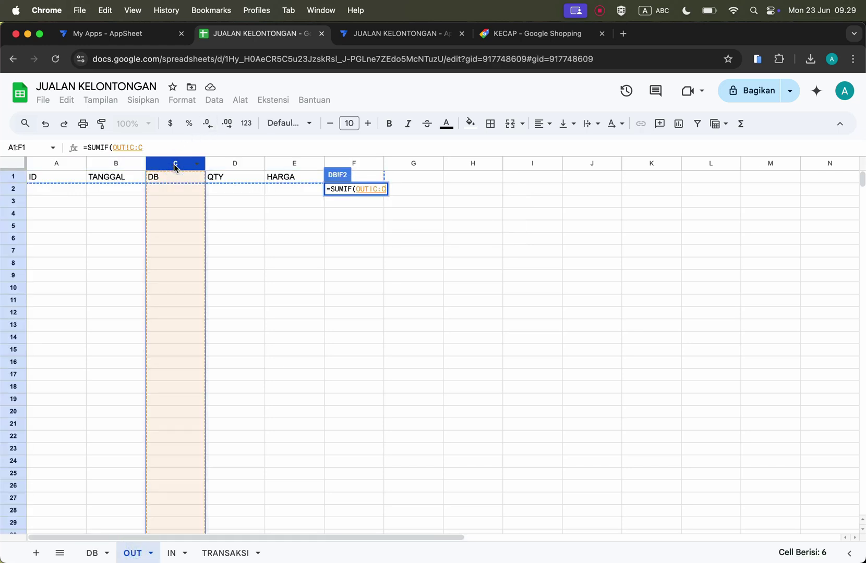
pyautogui.write(';')
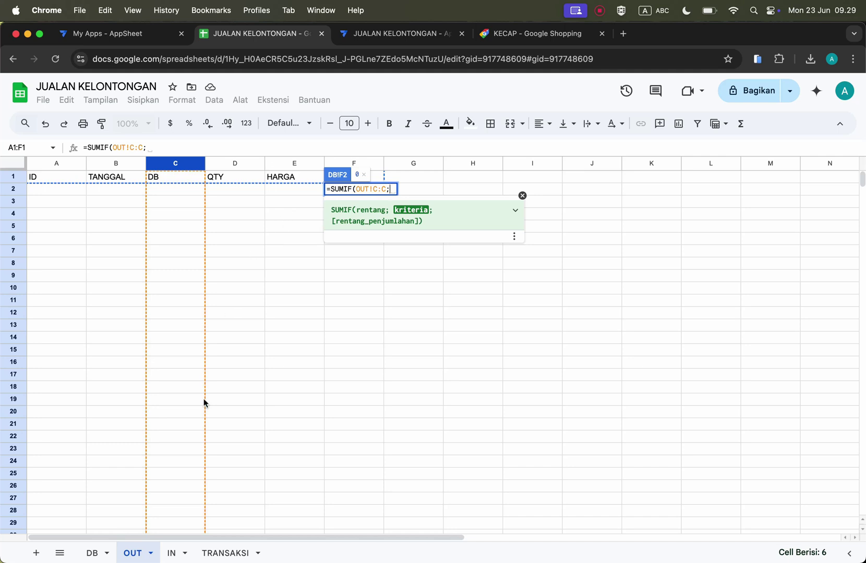
pyautogui.click(94, 552)
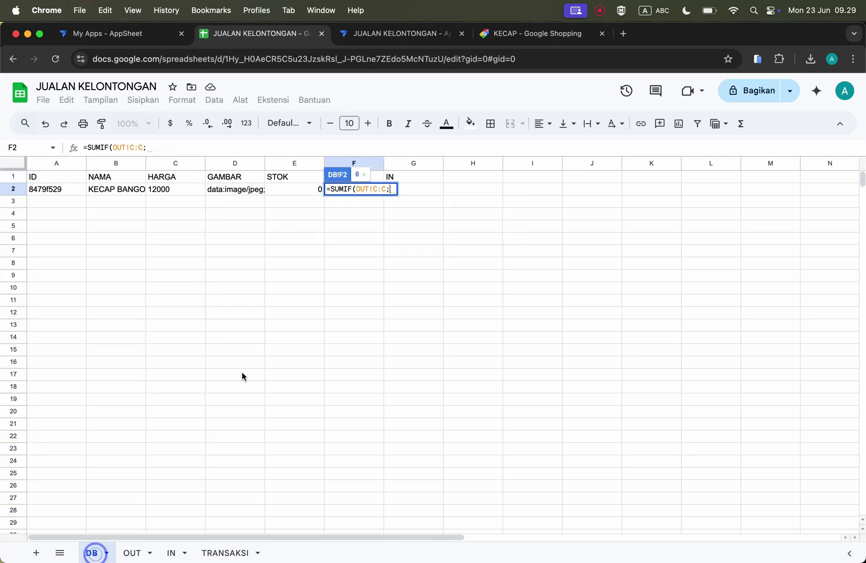
pyautogui.click(56, 190)
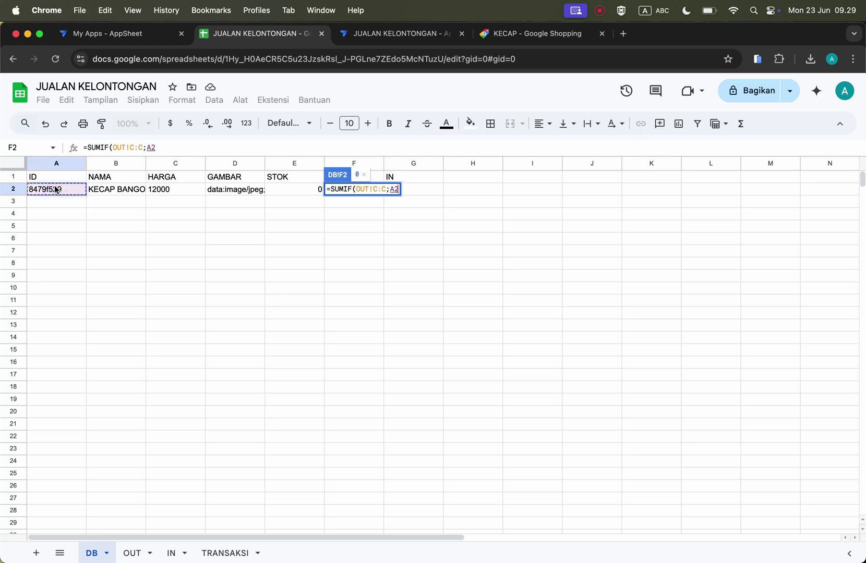
pyautogui.write(';')
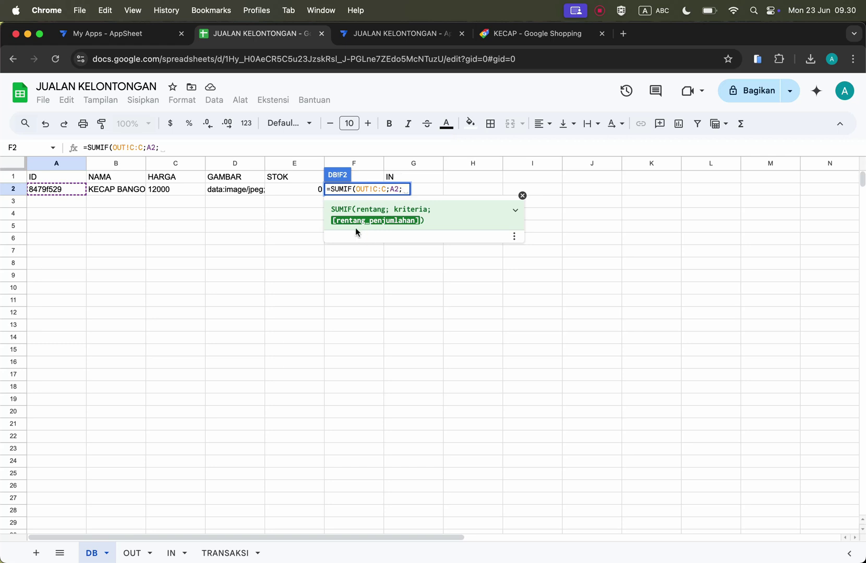
pyautogui.click(133, 553)
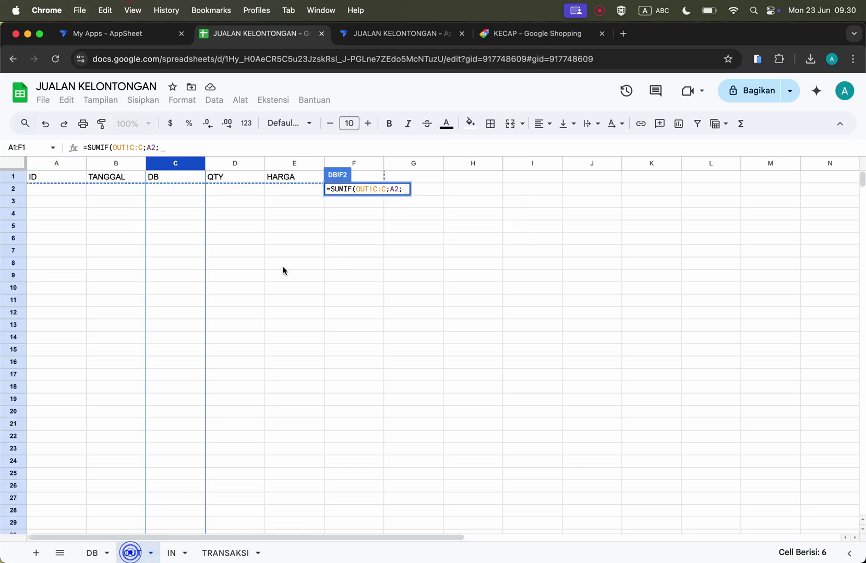
pyautogui.click(237, 166)
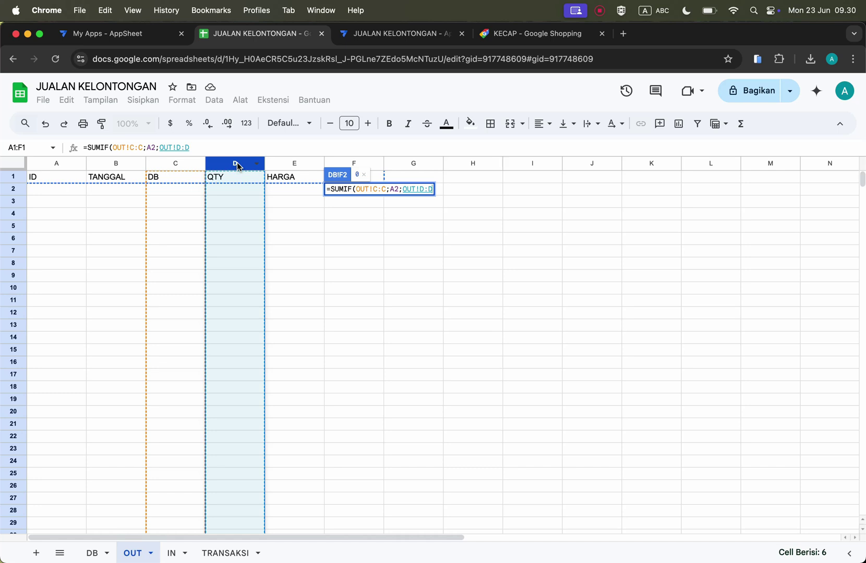
pyautogui.press('Return')
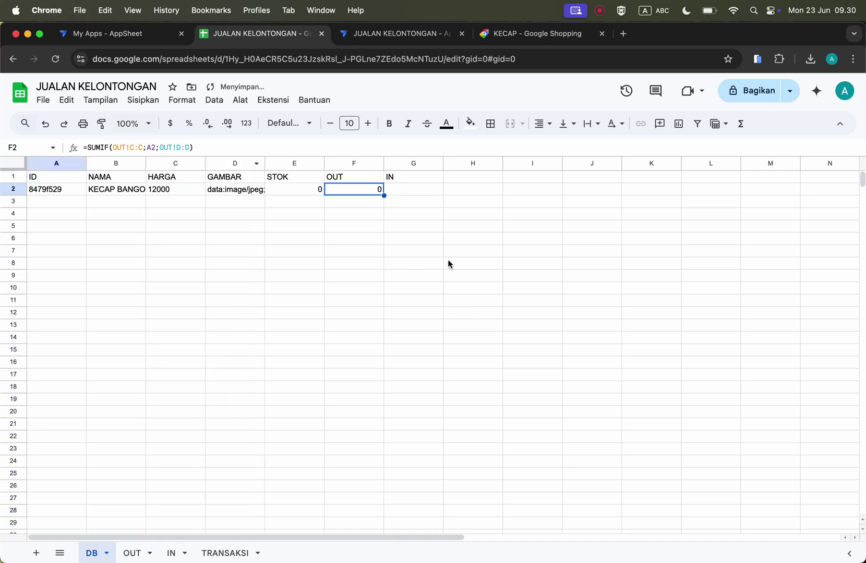
# Step: Add a test row to the OUT sheet with DB 8479f529 and QTY 10, then check the STOK formula in the DB sheet
pyautogui.click(72, 190)
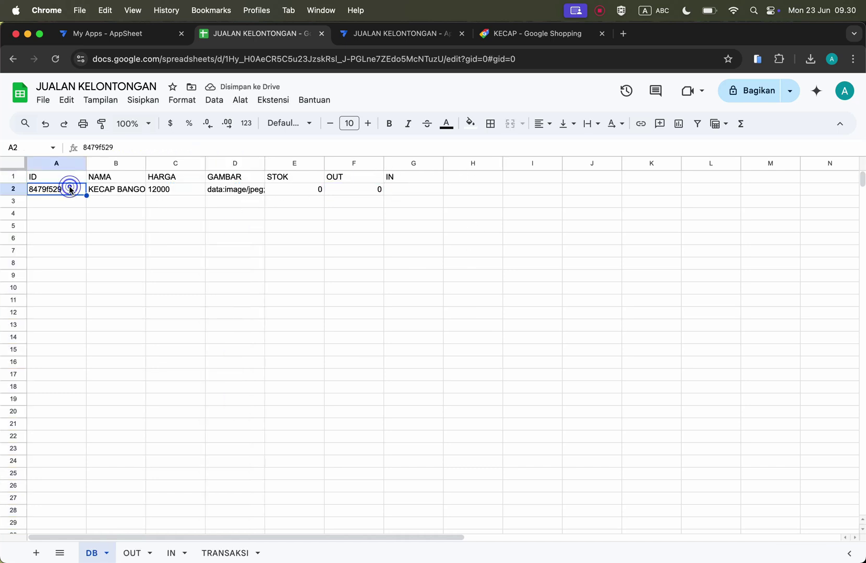
pyautogui.click(129, 553)
pyautogui.click(167, 188)
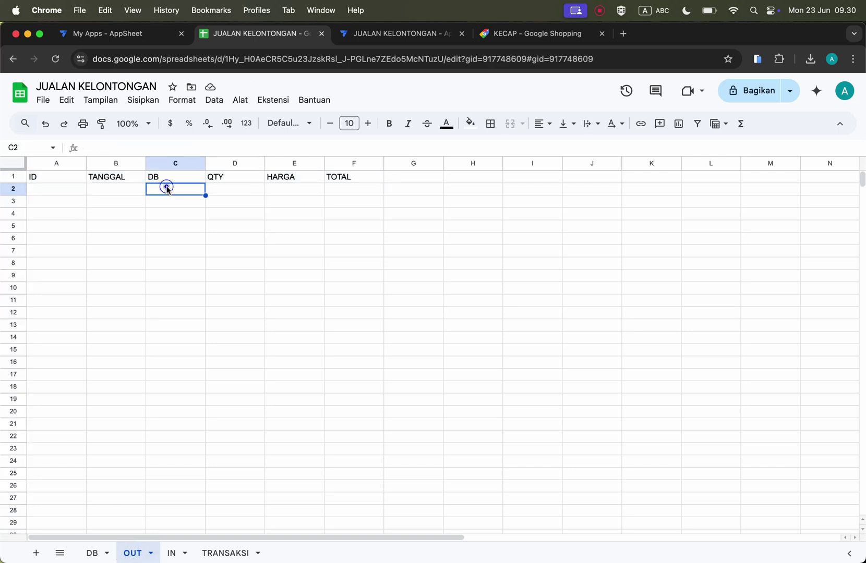
pyautogui.write('8479f529')
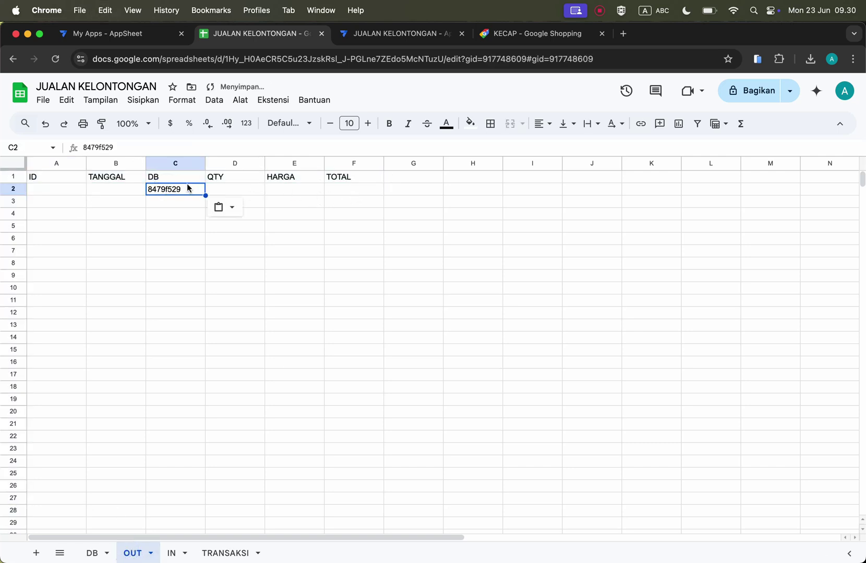
pyautogui.click(234, 190)
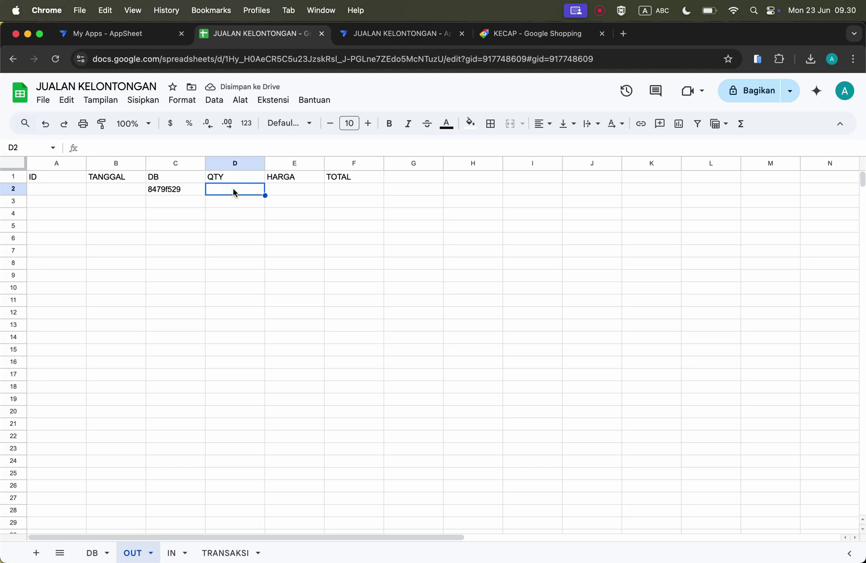
pyautogui.write('10')
pyautogui.click(232, 370)
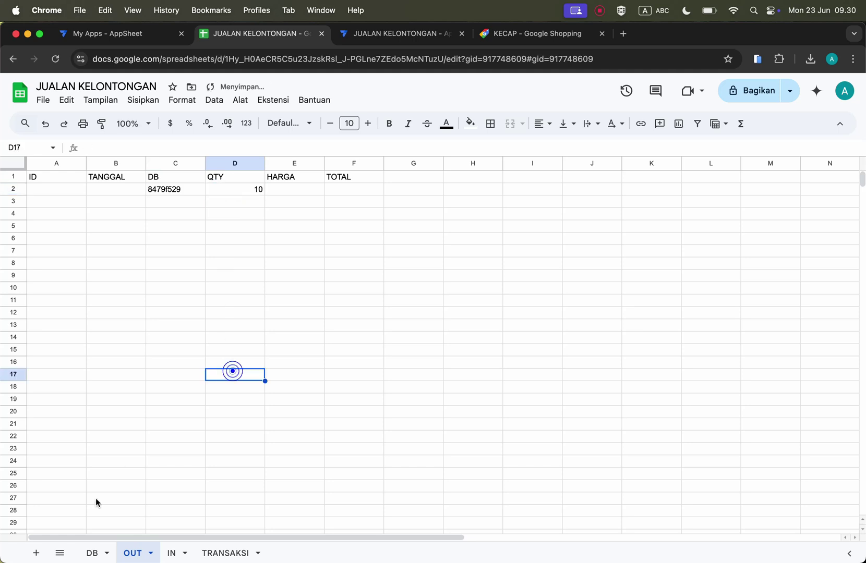
pyautogui.click(87, 553)
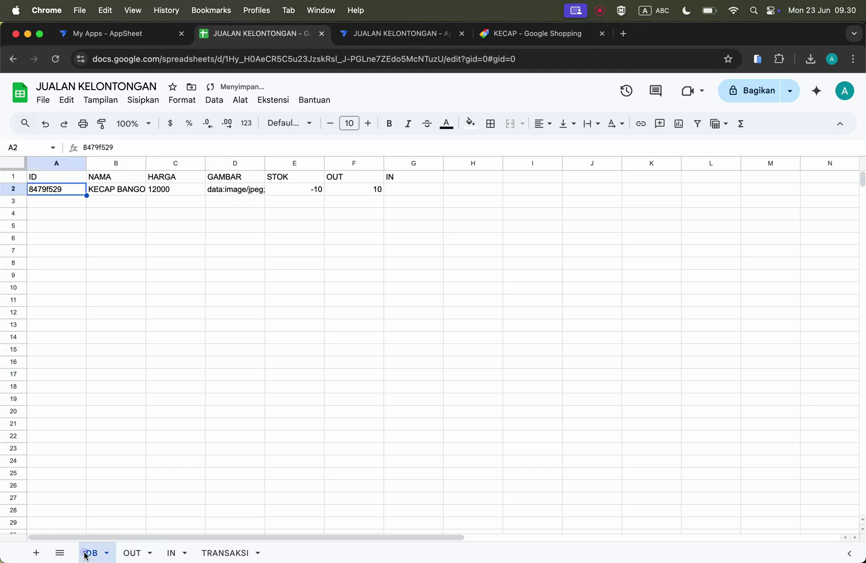
pyautogui.click(300, 188)
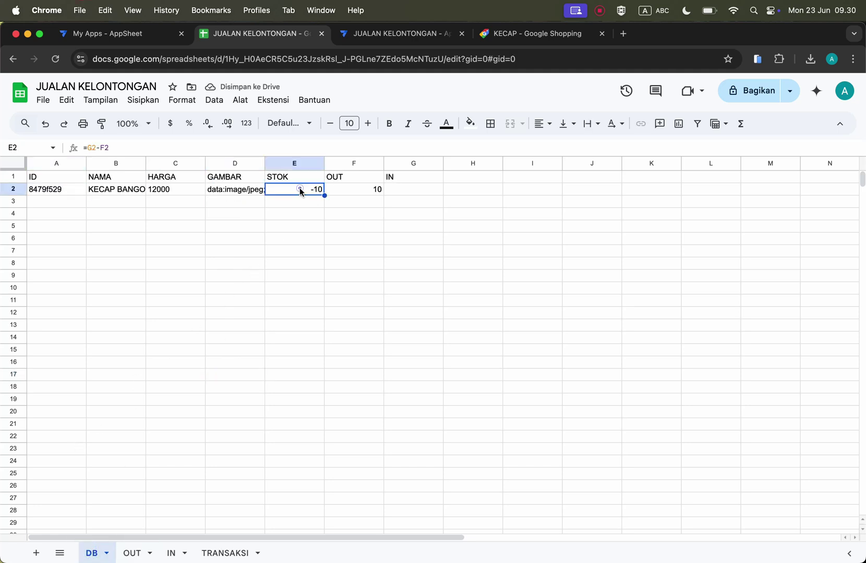
# Step: Enter =SUMIF(IN!C:C;A2) in the IN cell of the KECAP BANGO row in the DB sheet
pyautogui.click(407, 190)
pyautogui.write('=')
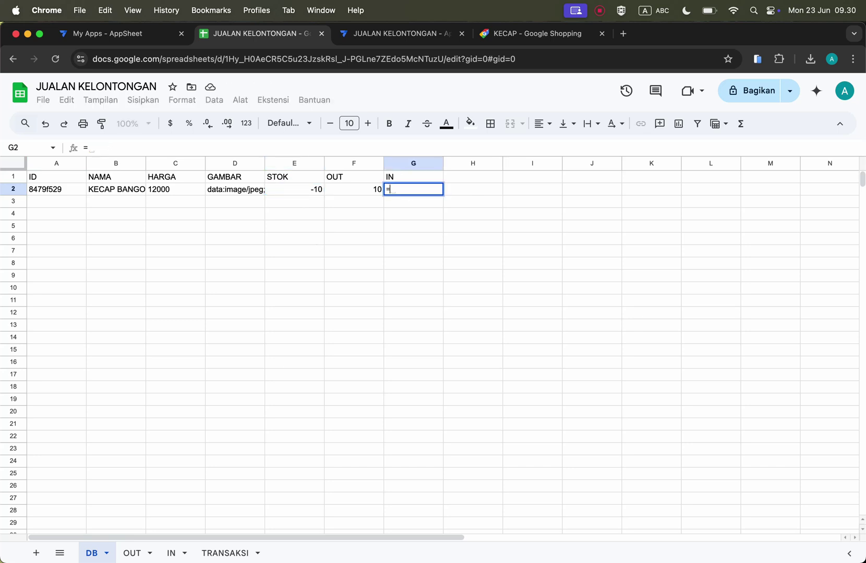
pyautogui.write('SUMIF(')
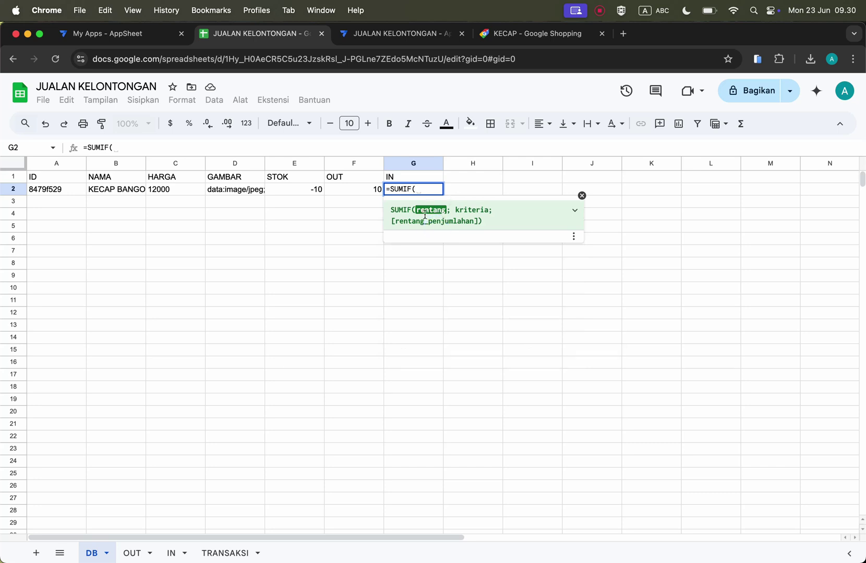
pyautogui.click(171, 552)
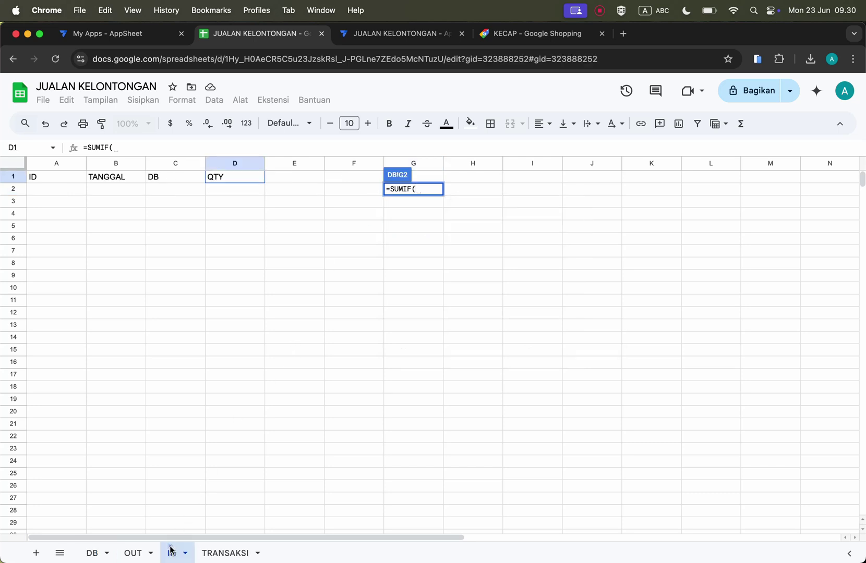
pyautogui.click(177, 164)
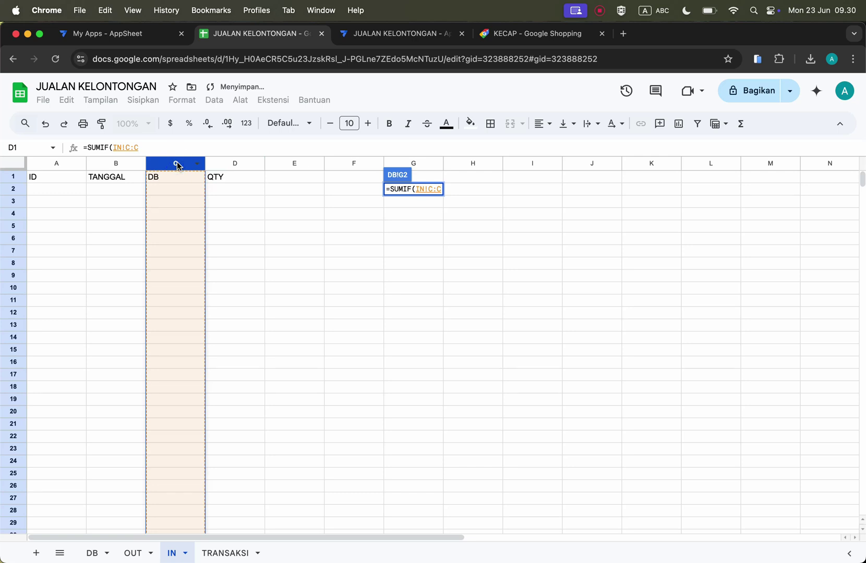
pyautogui.write(';')
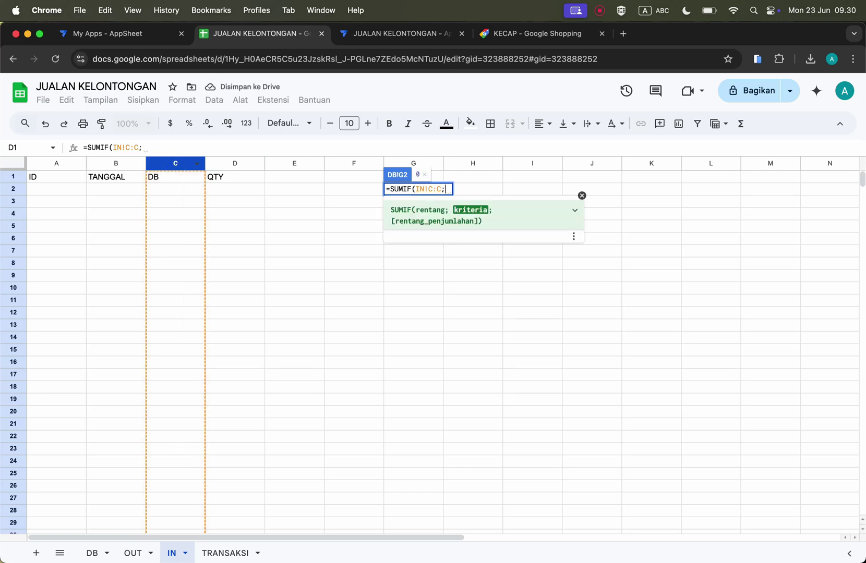
pyautogui.write('A2')
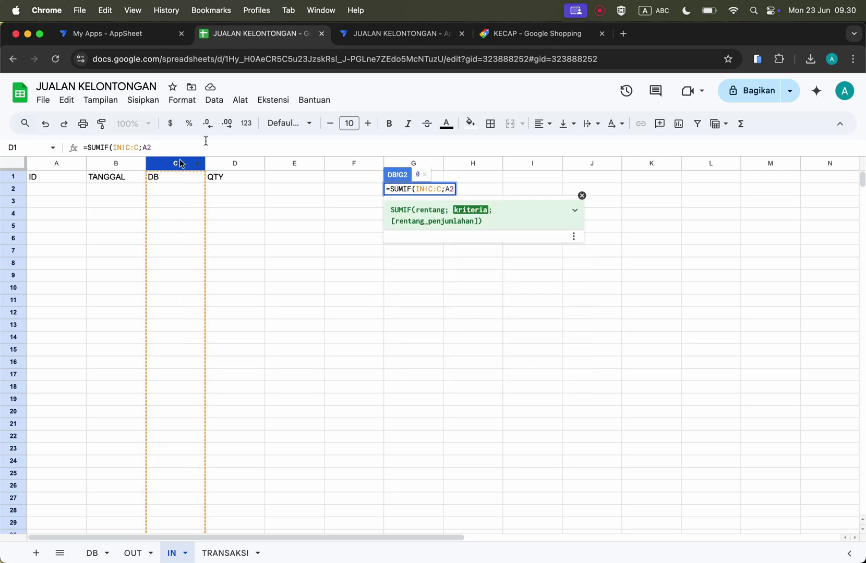
pyautogui.press('Return')
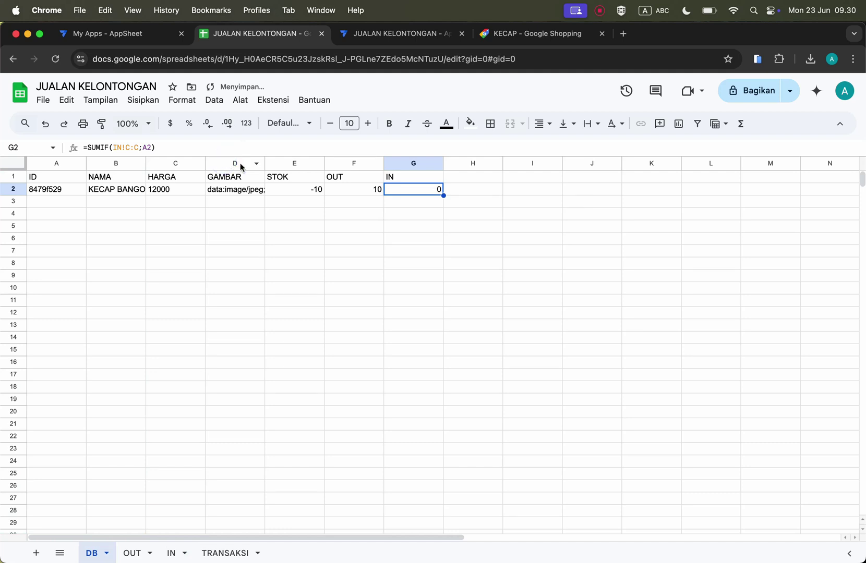
pyautogui.click(173, 555)
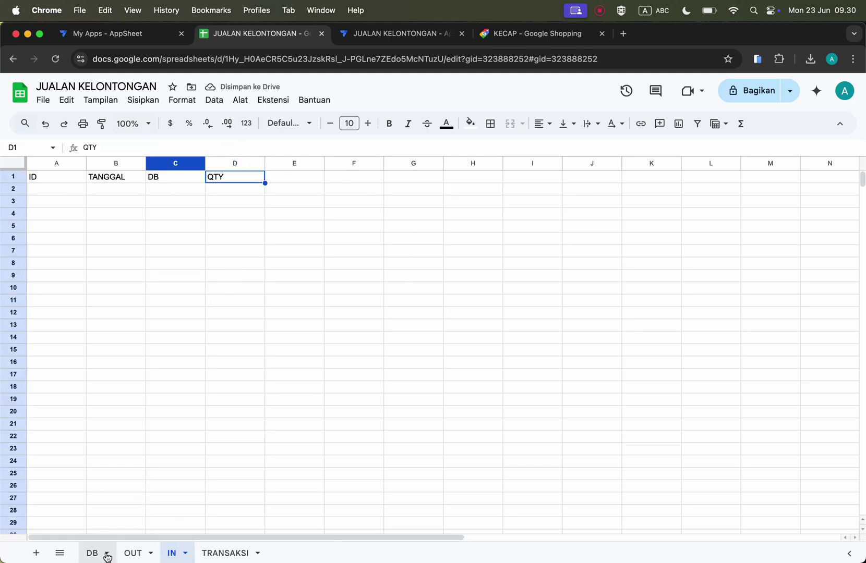
pyautogui.click(131, 555)
pyautogui.click(96, 555)
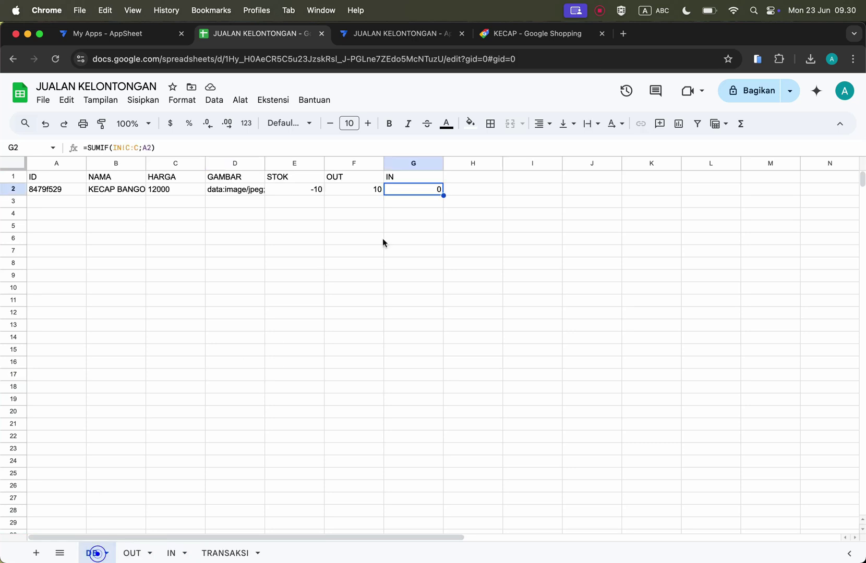
# Step: Complete the KECAP BANGO row's IN formula as =SUMIF(IN!C:C;A2;IN!D:D) to sum the incoming quantities
pyautogui.click(150, 146)
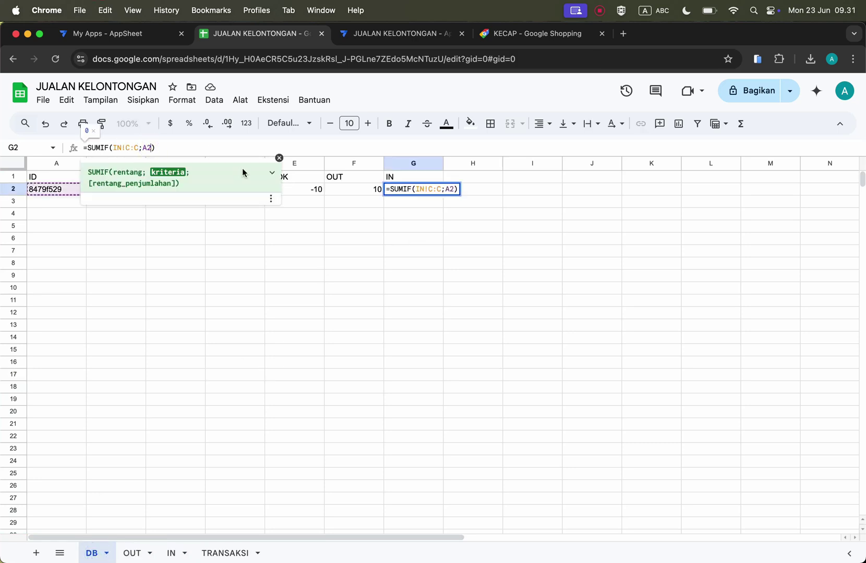
pyautogui.write(';')
pyautogui.click(172, 553)
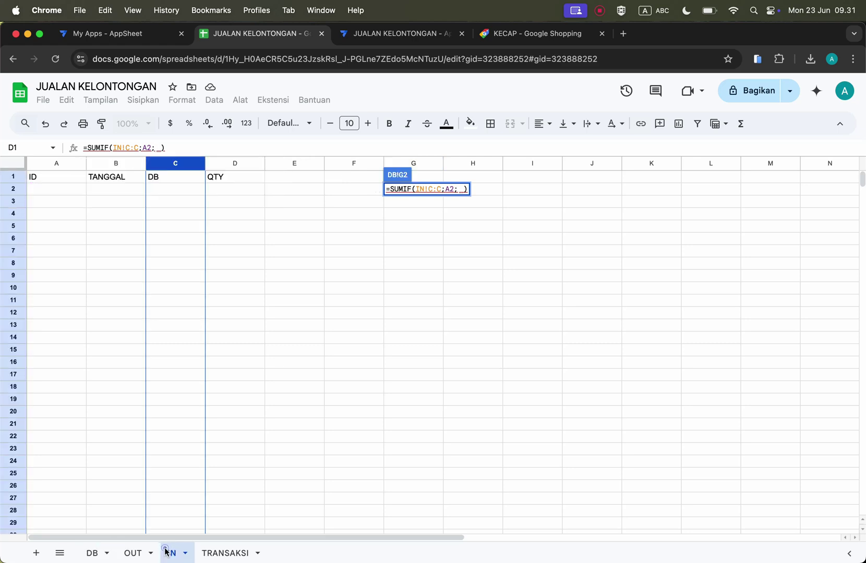
pyautogui.click(234, 165)
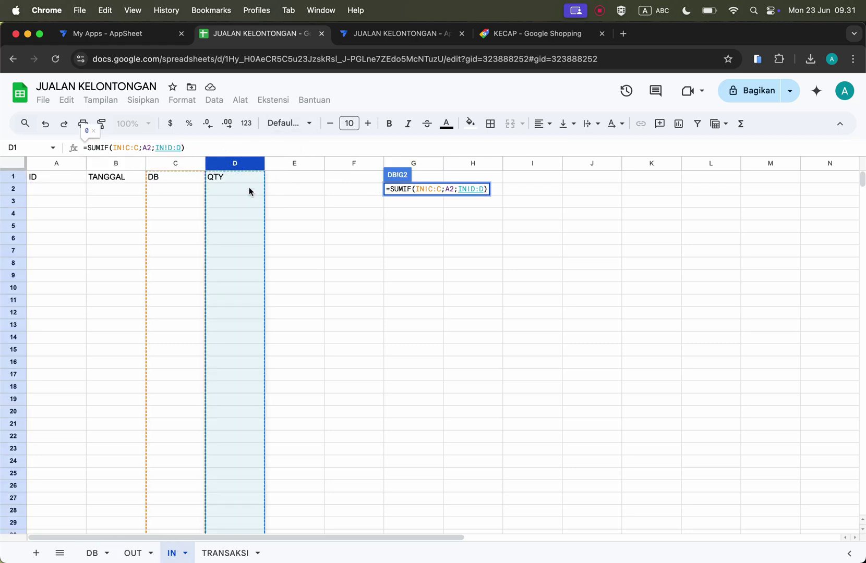
pyautogui.press('Return')
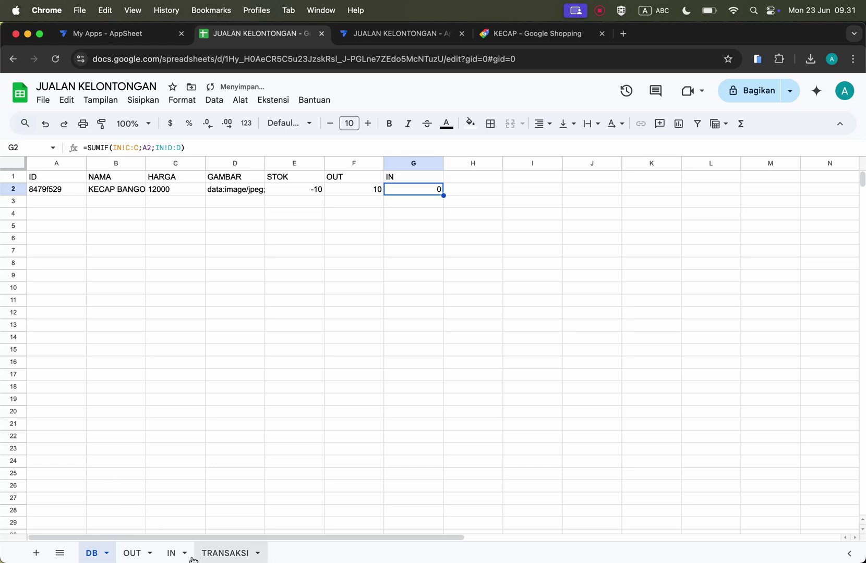
# Step: Add a test row with DB 8479f529 and QTY 20 to the IN sheet and check the product's STOK in the DB sheet
pyautogui.click(173, 552)
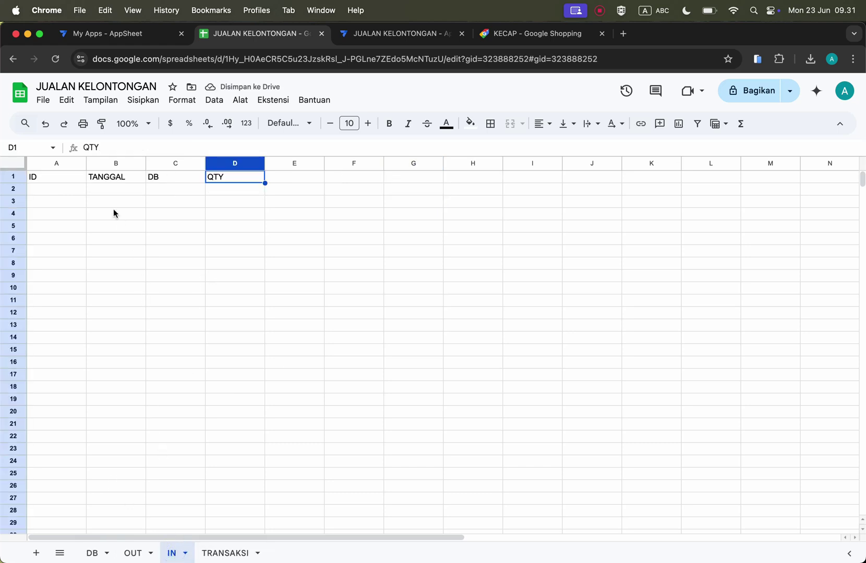
pyautogui.click(78, 193)
pyautogui.click(179, 192)
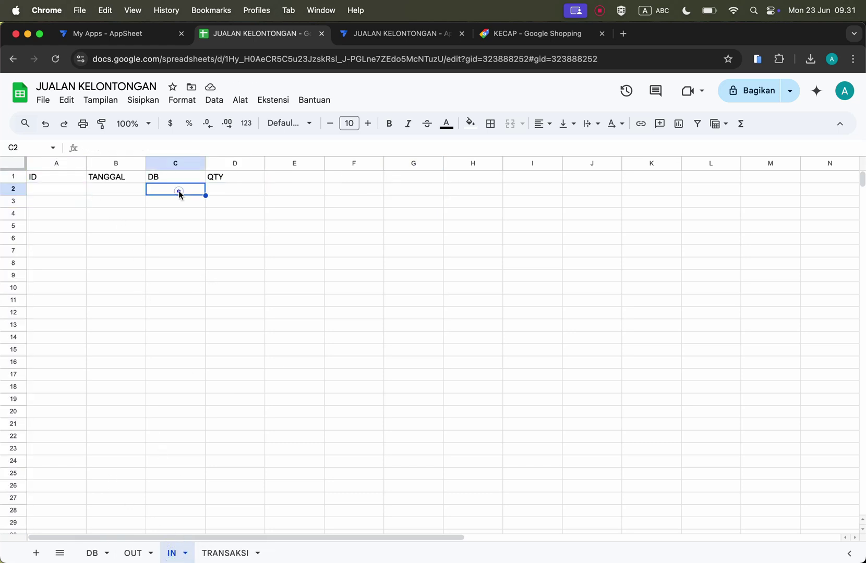
pyautogui.write('8479f529')
pyautogui.click(238, 190)
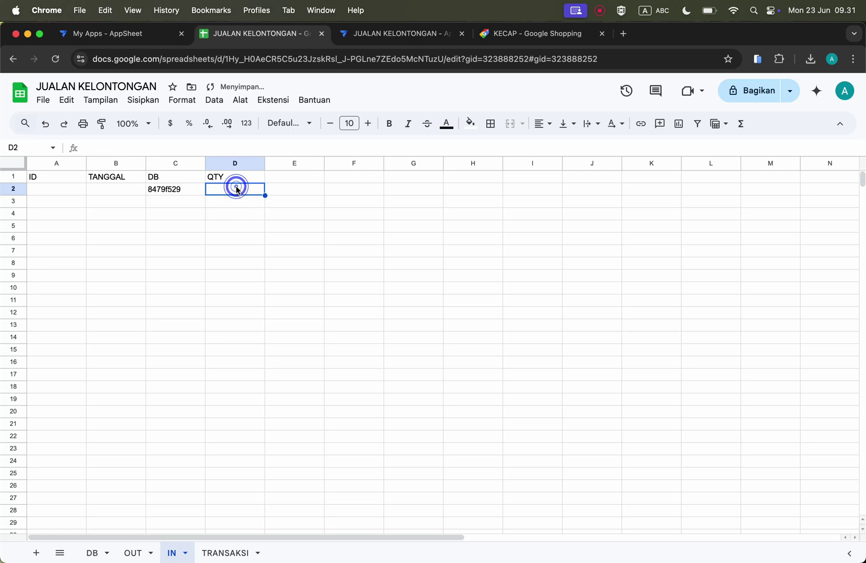
pyautogui.write('20')
pyautogui.click(263, 278)
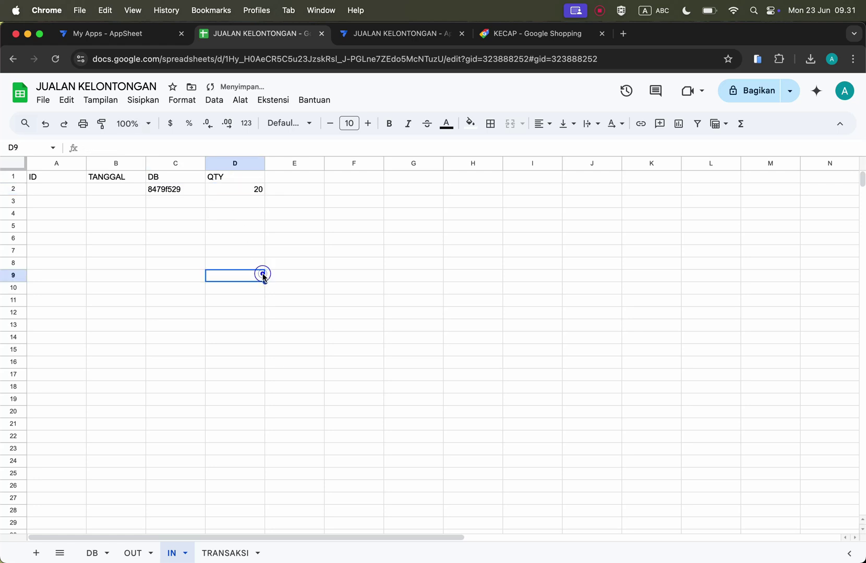
pyautogui.click(87, 554)
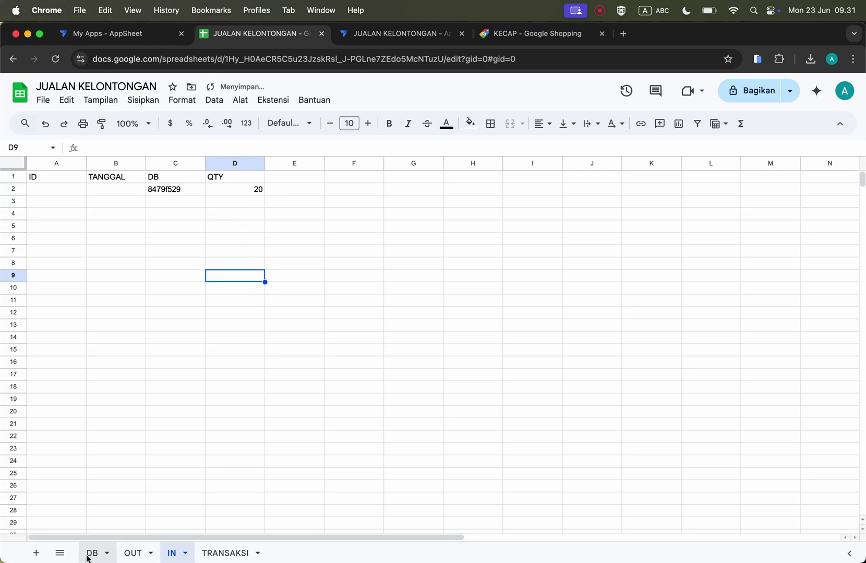
pyautogui.click(300, 202)
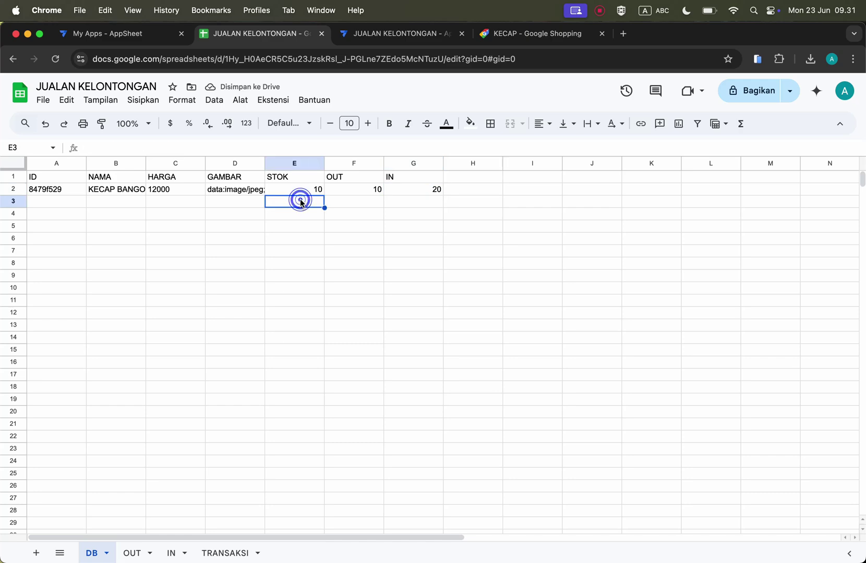
pyautogui.scroll(-3, 300, 203)
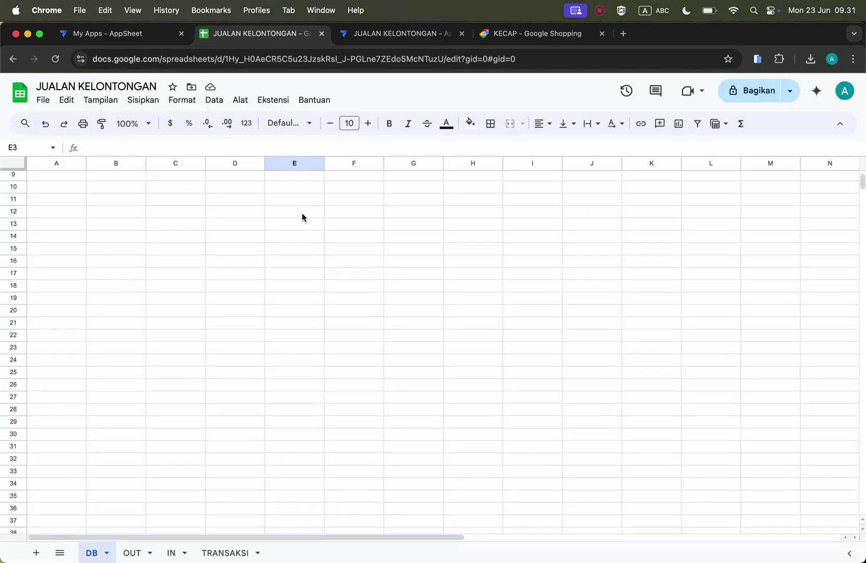
pyautogui.scroll(3, 301, 209)
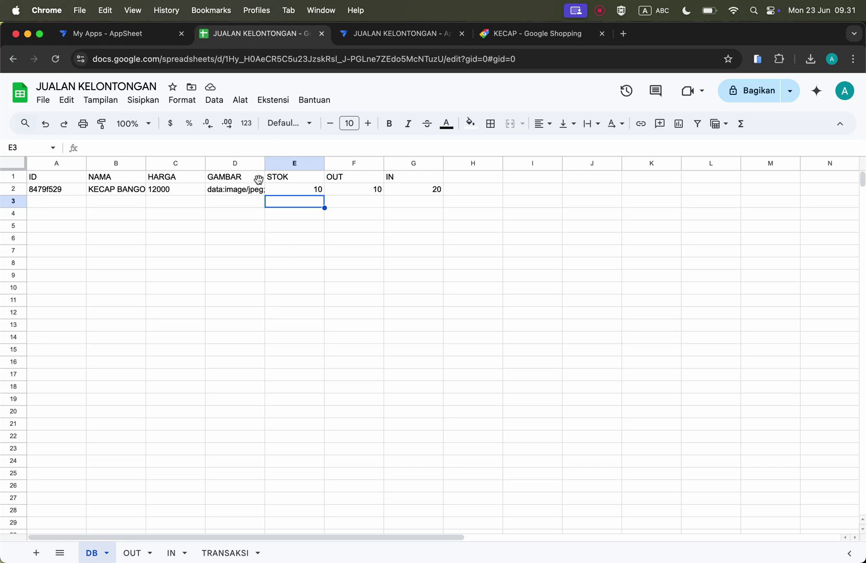
pyautogui.click(307, 178)
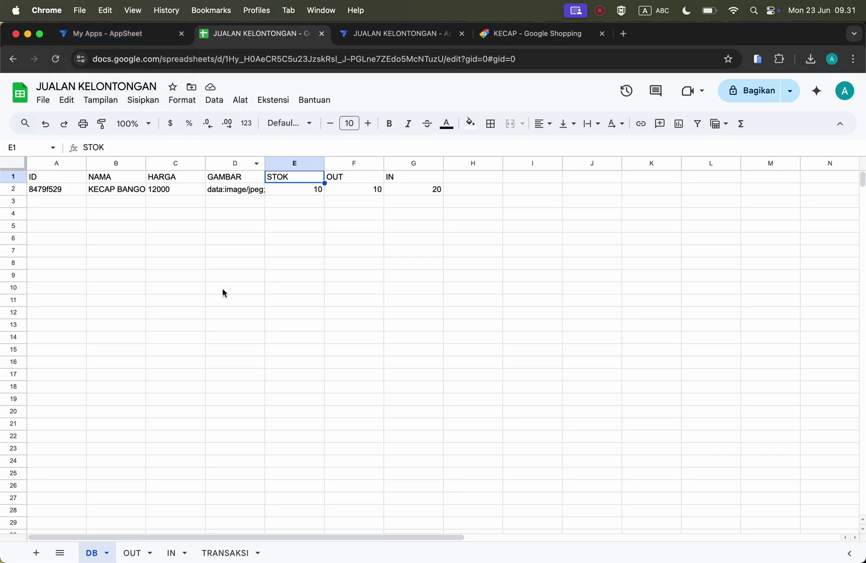
# Step: Switch to the JUALAN KELONTONGAN app in AppSheet and regenerate the DB table's column structure
pyautogui.click(114, 36)
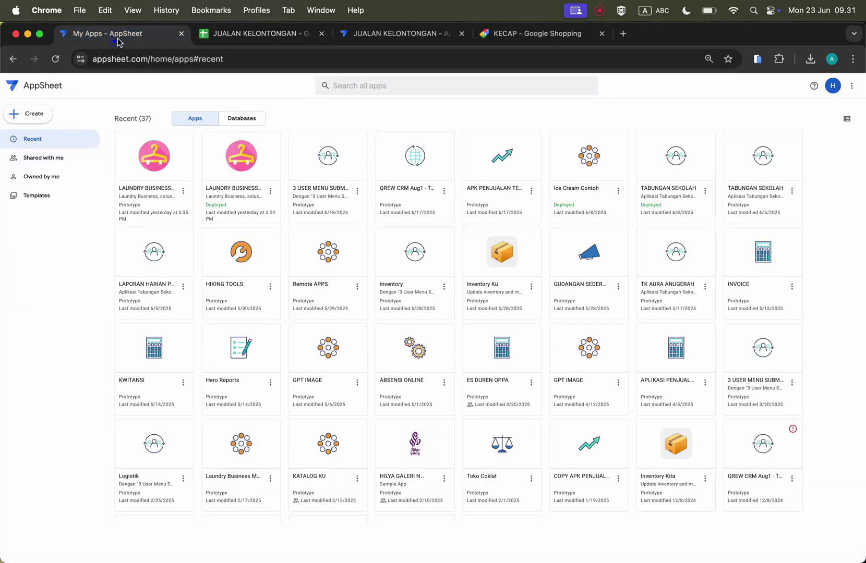
pyautogui.click(433, 41)
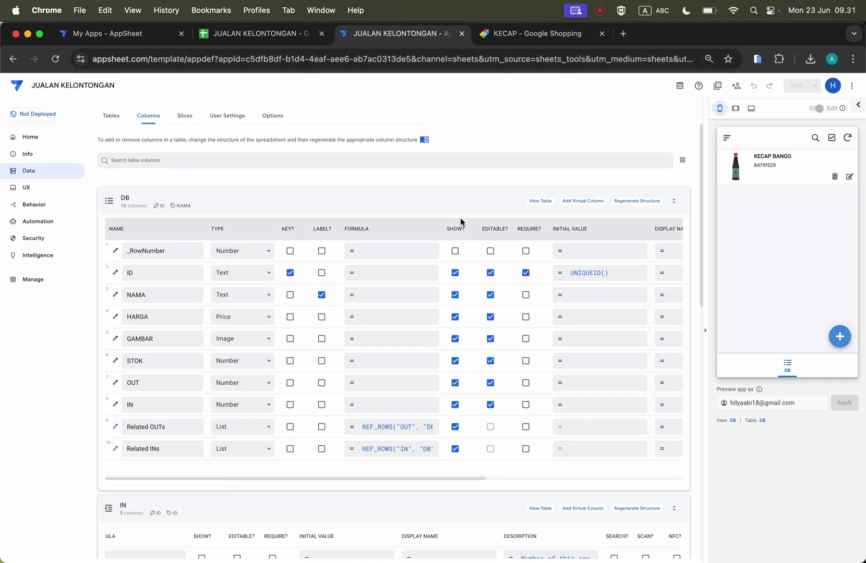
pyautogui.click(648, 204)
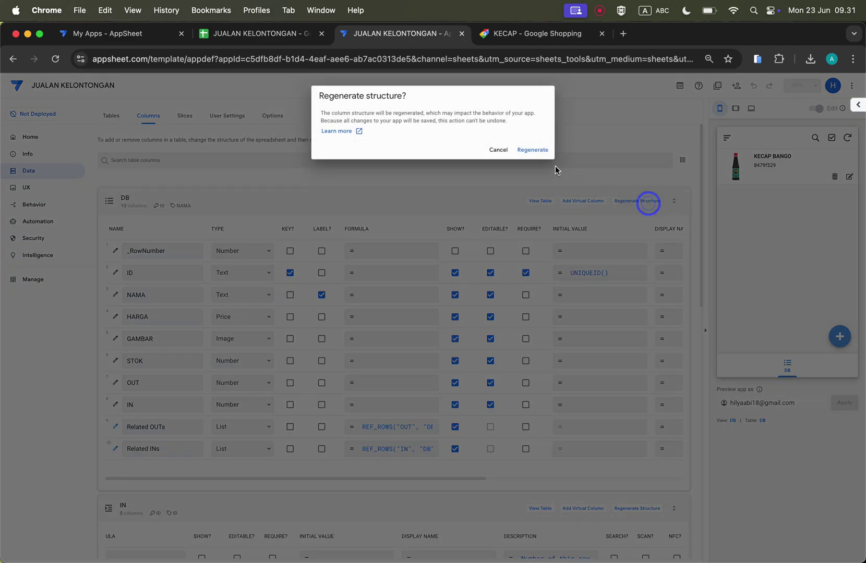
pyautogui.click(542, 151)
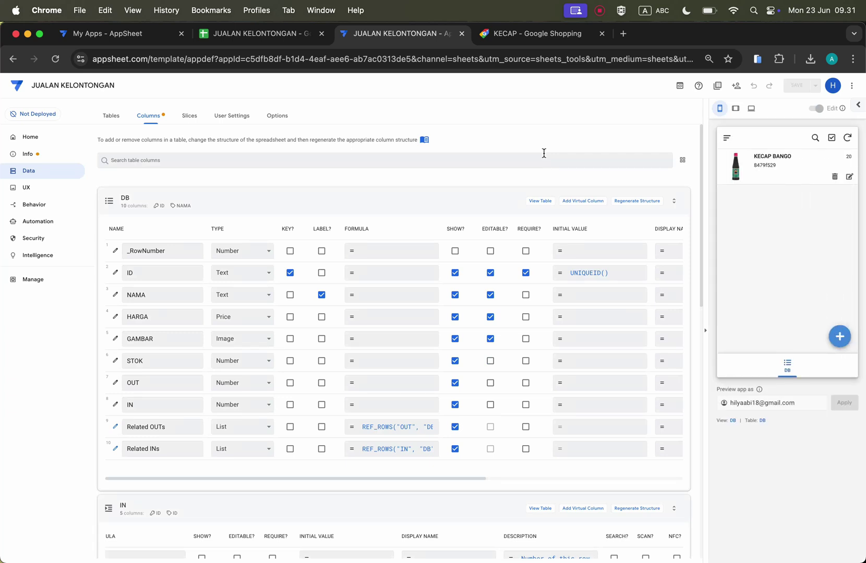
# Step: Try to make the STOK, OUT and IN columns of the DB table editable, and save the app
pyautogui.click(490, 361)
pyautogui.click(490, 362)
pyautogui.click(491, 383)
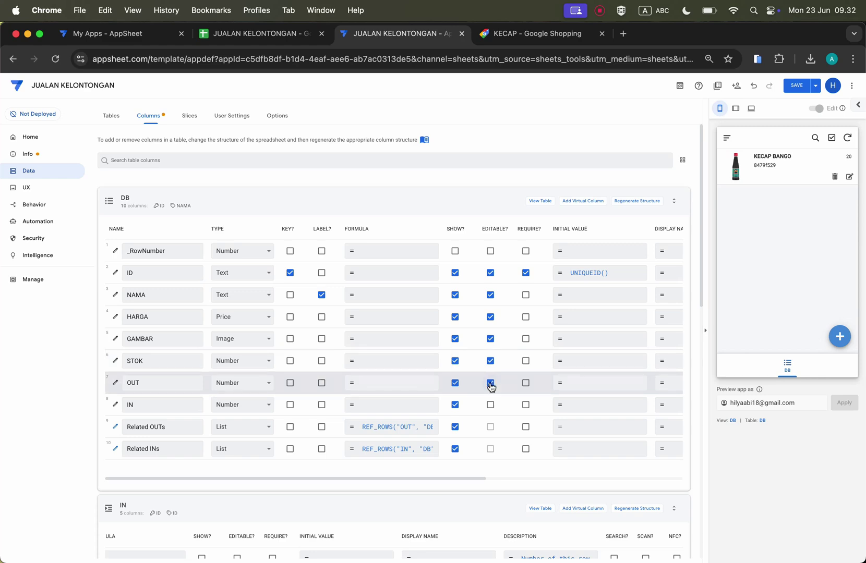
pyautogui.click(490, 405)
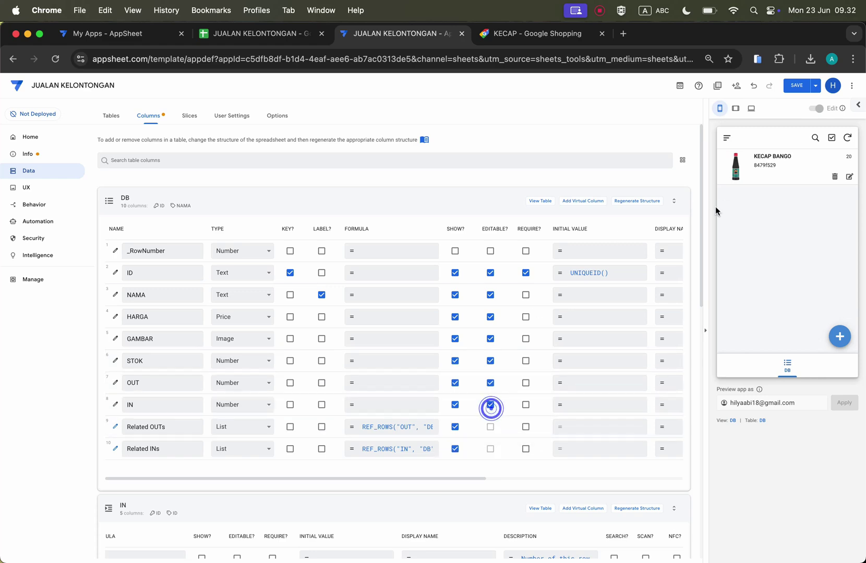
pyautogui.click(798, 87)
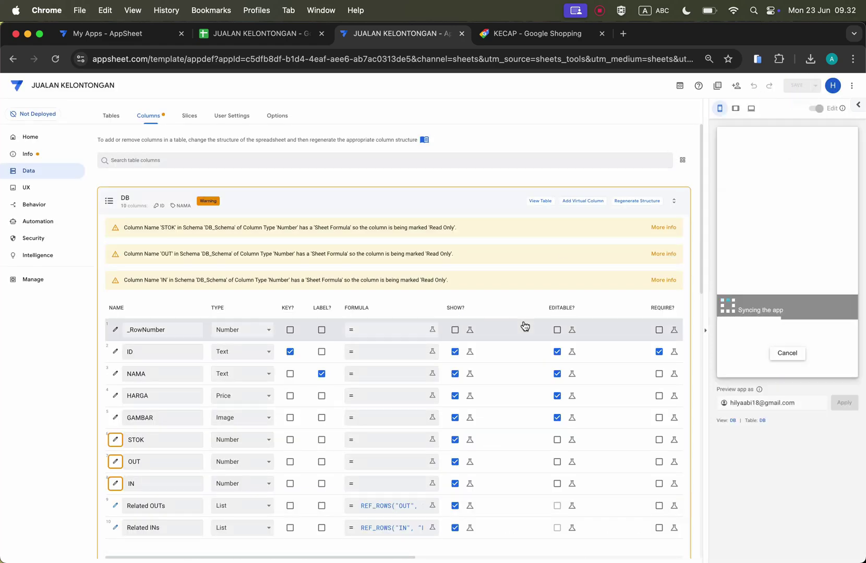
# Step: Examine the STOK column's Auto Compute settings for its spreadsheet formula and review the DB table's columns
pyautogui.scroll(-1, 524, 326)
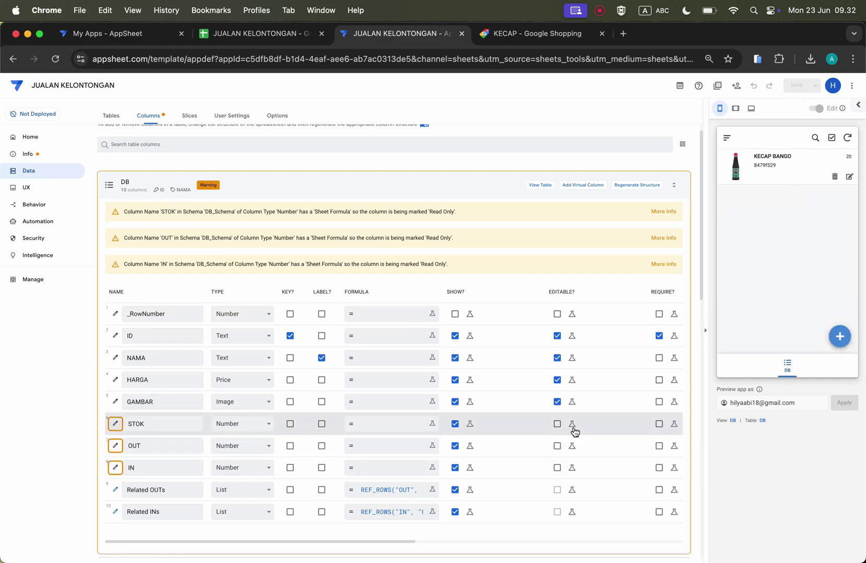
pyautogui.click(116, 426)
pyautogui.scroll(-3, 333, 493)
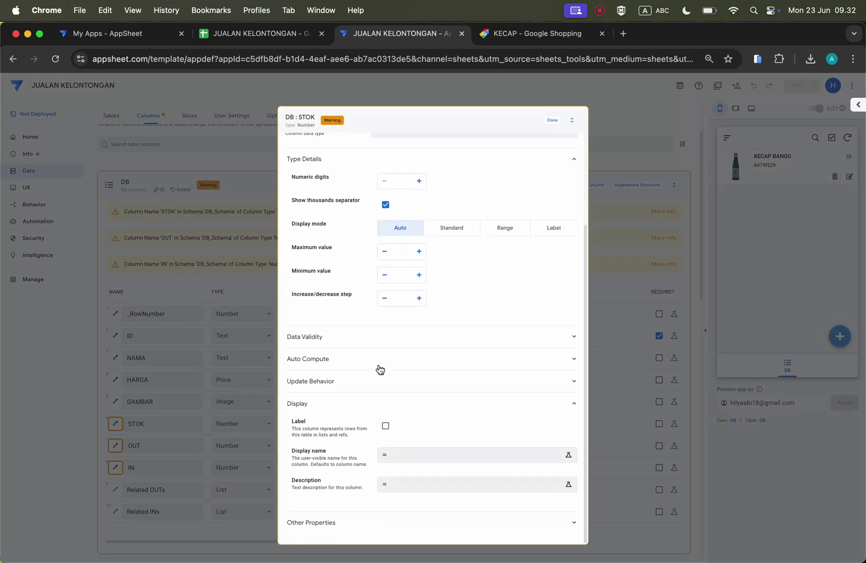
pyautogui.click(358, 362)
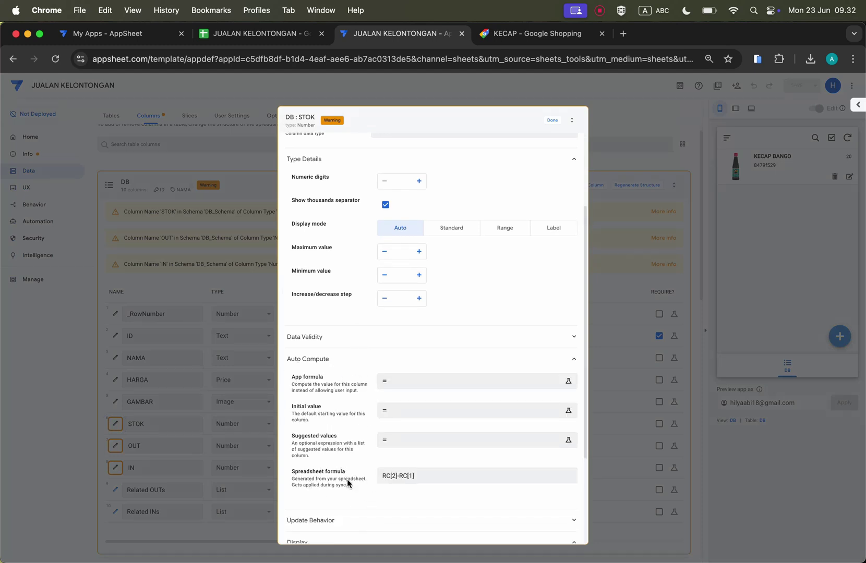
pyautogui.click(550, 120)
pyautogui.scroll(-4, 351, 350)
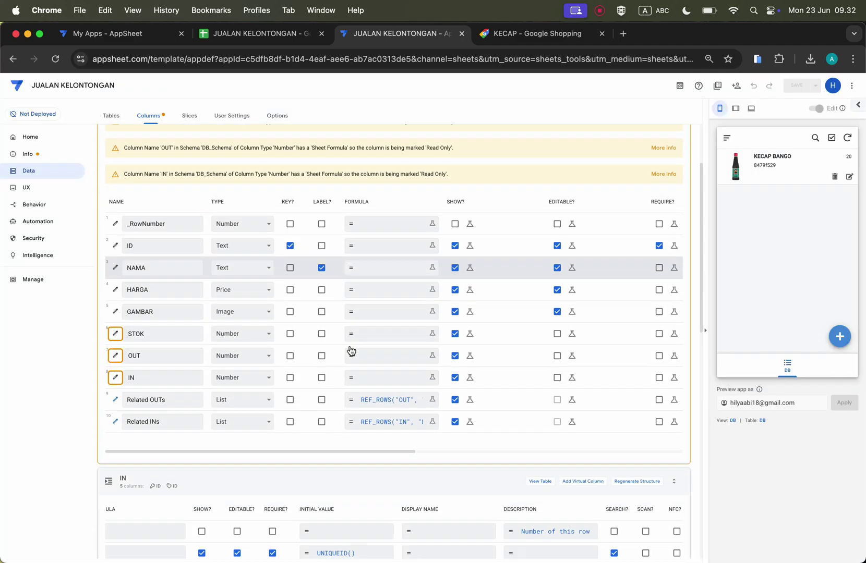
pyautogui.scroll(4, 351, 350)
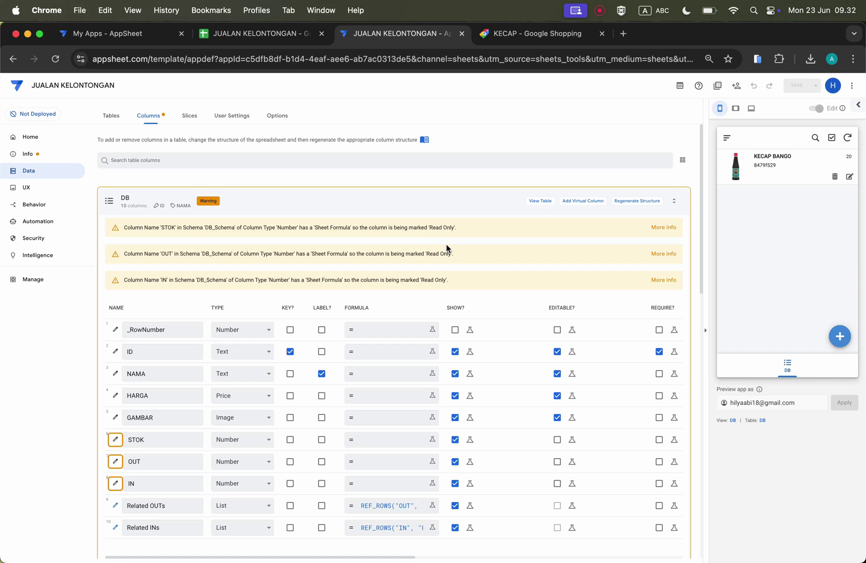
# Step: Collapse the column lists of the DB, OUT, IN and TRANSAKSI tables
pyautogui.click(412, 198)
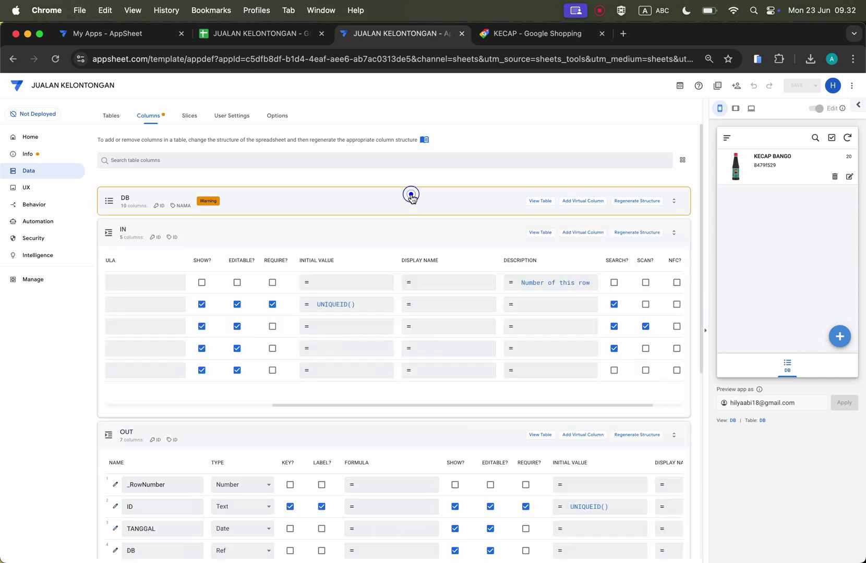
pyautogui.click(402, 449)
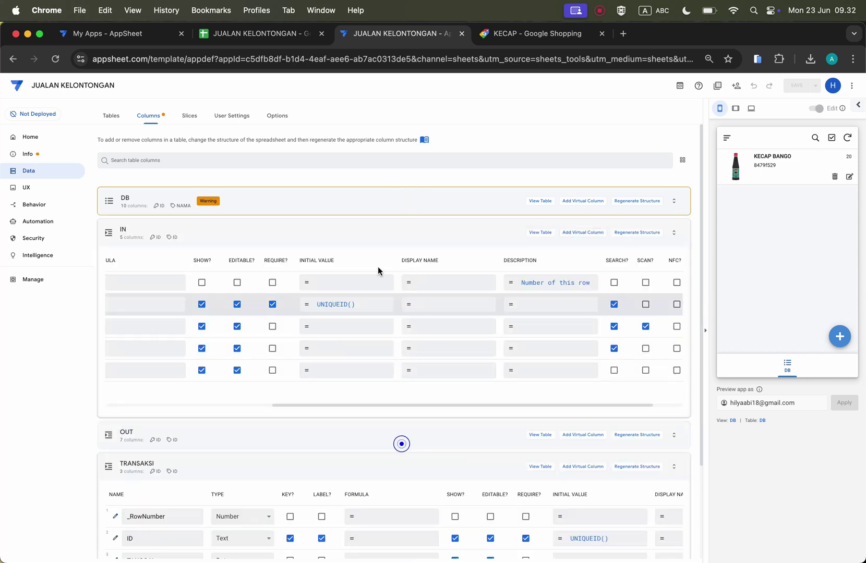
pyautogui.click(400, 239)
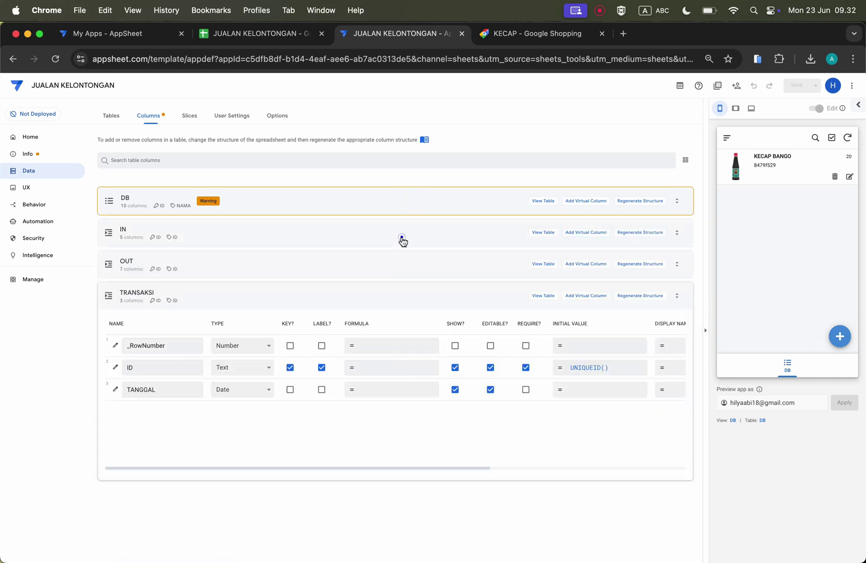
pyautogui.click(387, 300)
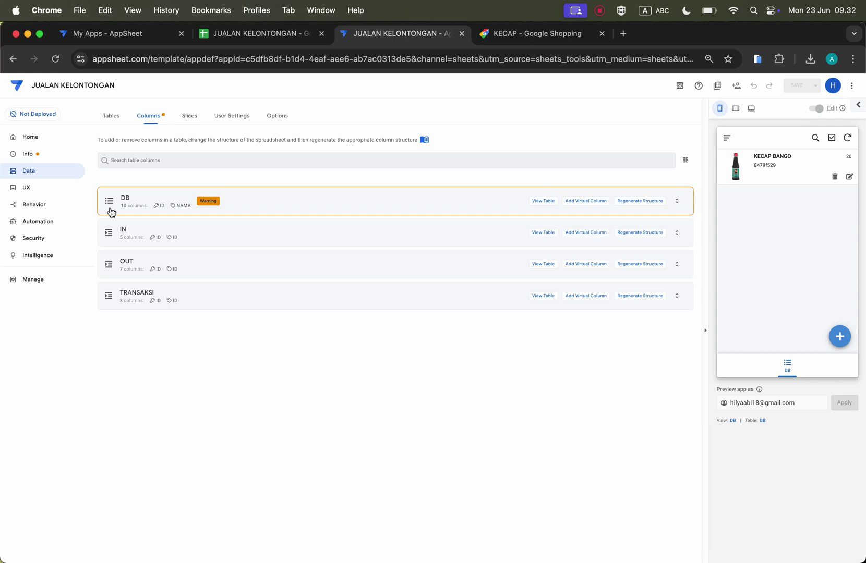
# Step: Clear the INPUT LAPORAN view search and duplicate the DB primary view, naming the copy Produk
pyautogui.click(47, 190)
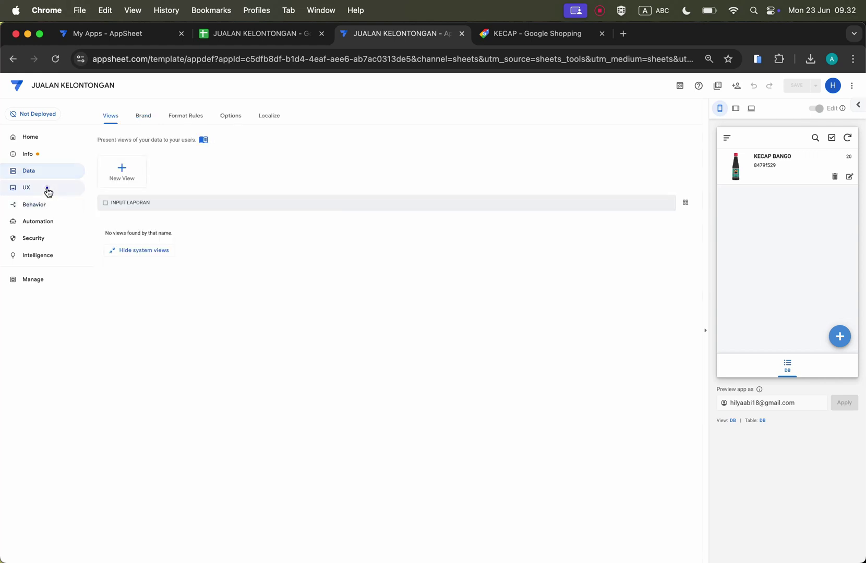
pyautogui.click(106, 203)
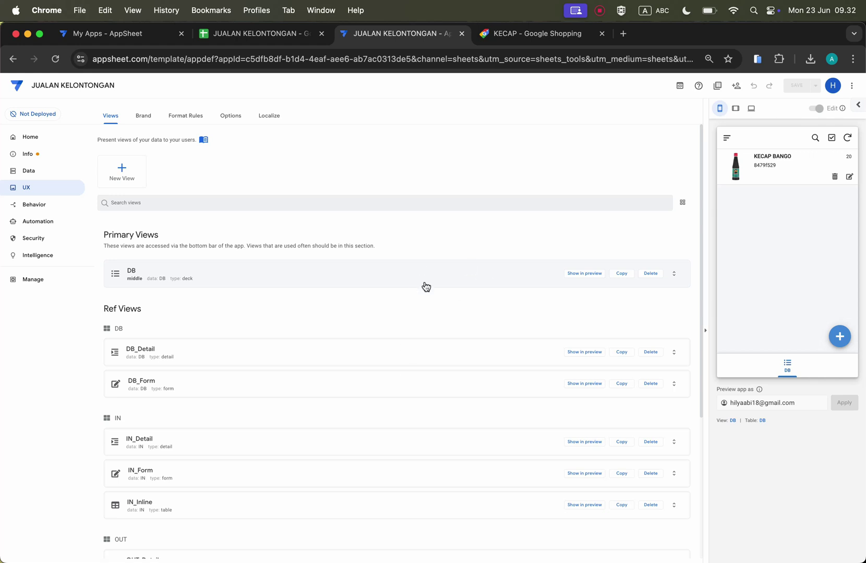
pyautogui.click(623, 275)
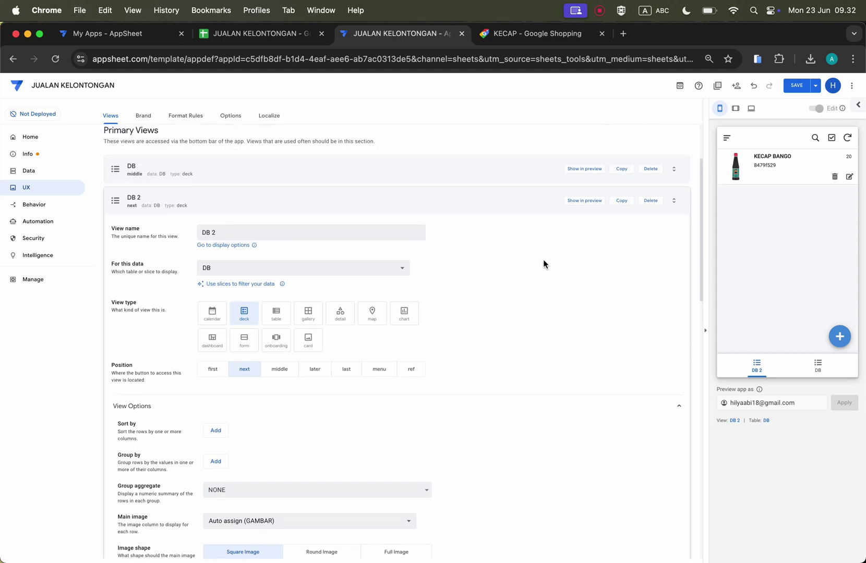
pyautogui.moveTo(262, 264); pyautogui.dragTo(205, 260)
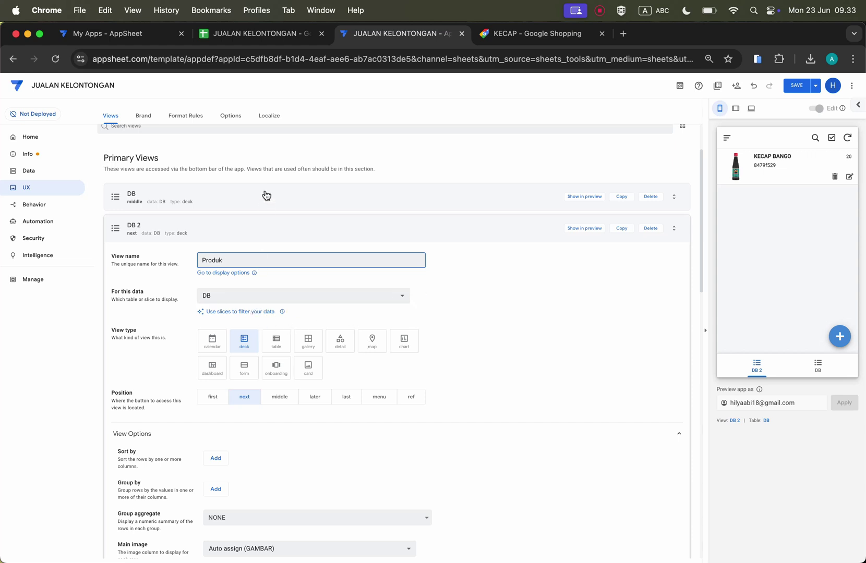
pyautogui.click(470, 309)
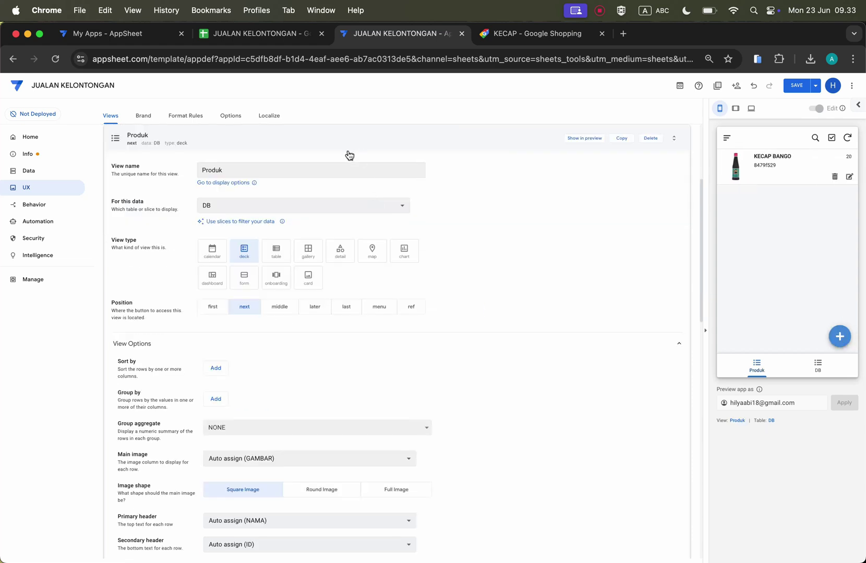
# Step: Set the DB primary view's type to table and reopen its settings
pyautogui.click(325, 244)
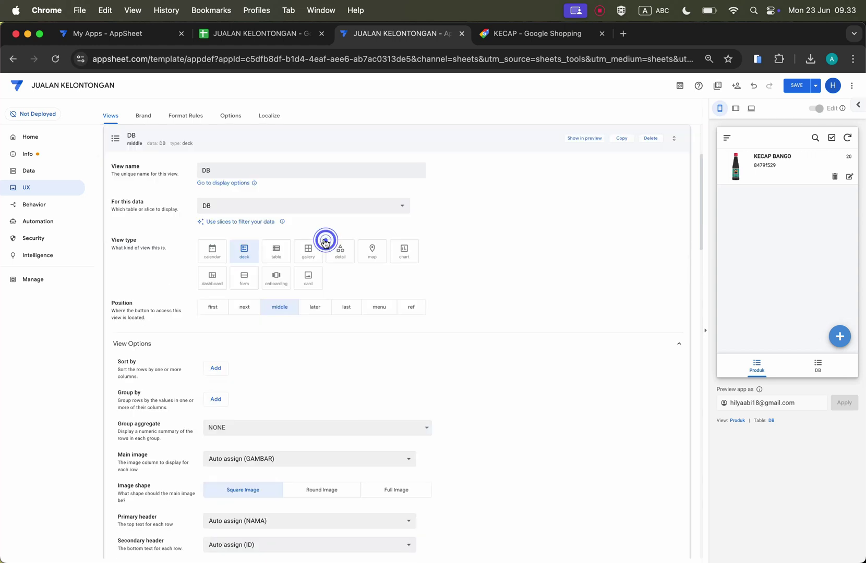
pyautogui.click(282, 256)
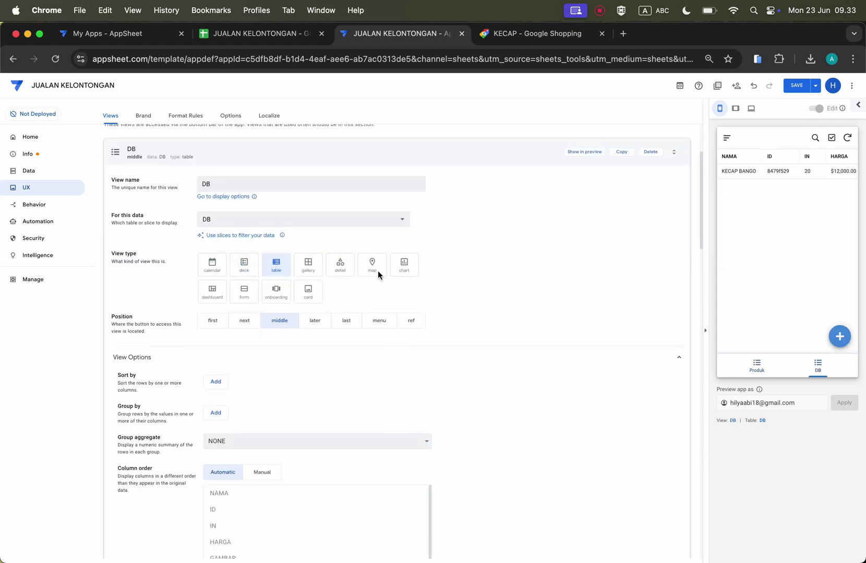
pyautogui.scroll(3, 377, 245)
pyautogui.click(344, 207)
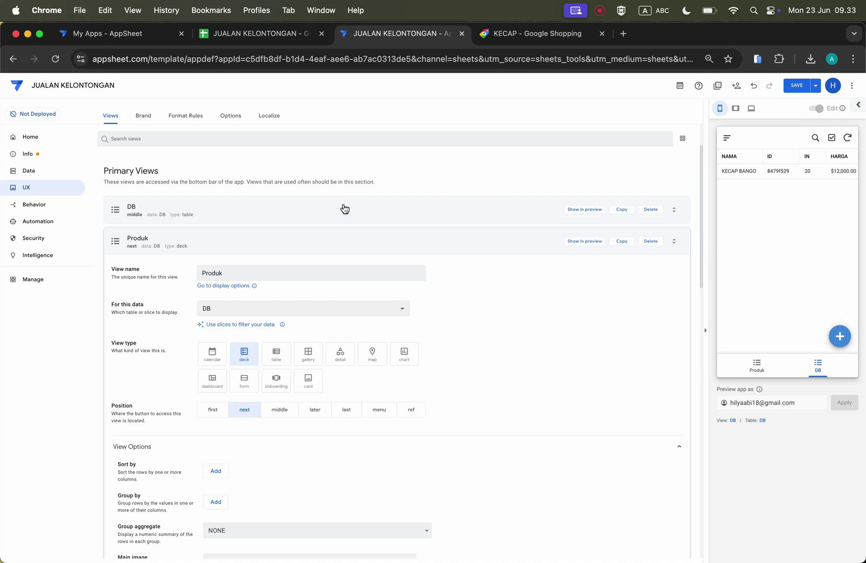
pyautogui.click(344, 209)
pyautogui.click(343, 204)
pyautogui.click(347, 140)
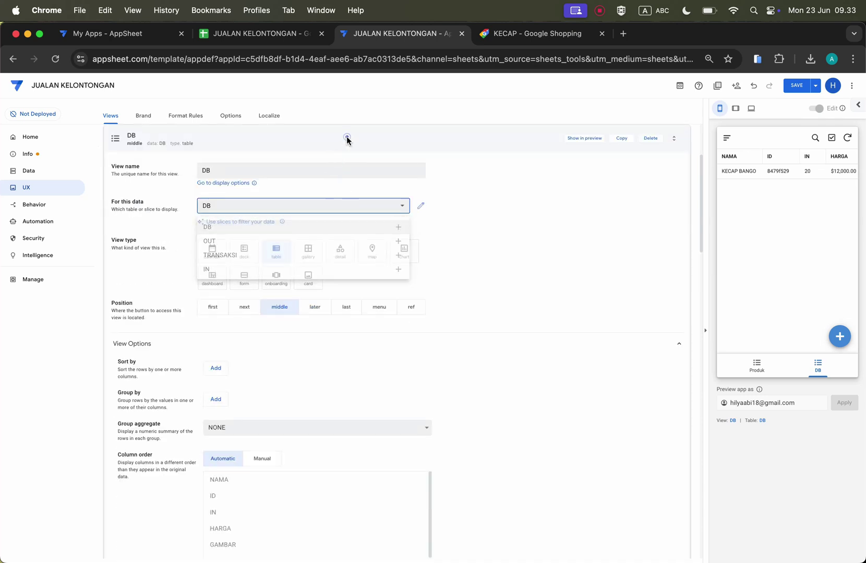
# Step: Sort the DB view's rows by NAMA in ascending order, and collapse the view's settings
pyautogui.click(216, 369)
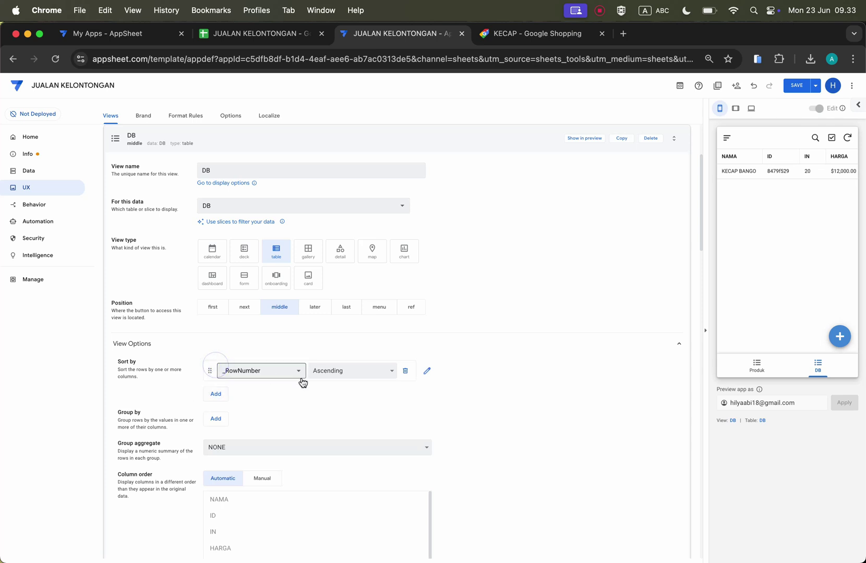
pyautogui.click(273, 371)
pyautogui.click(259, 420)
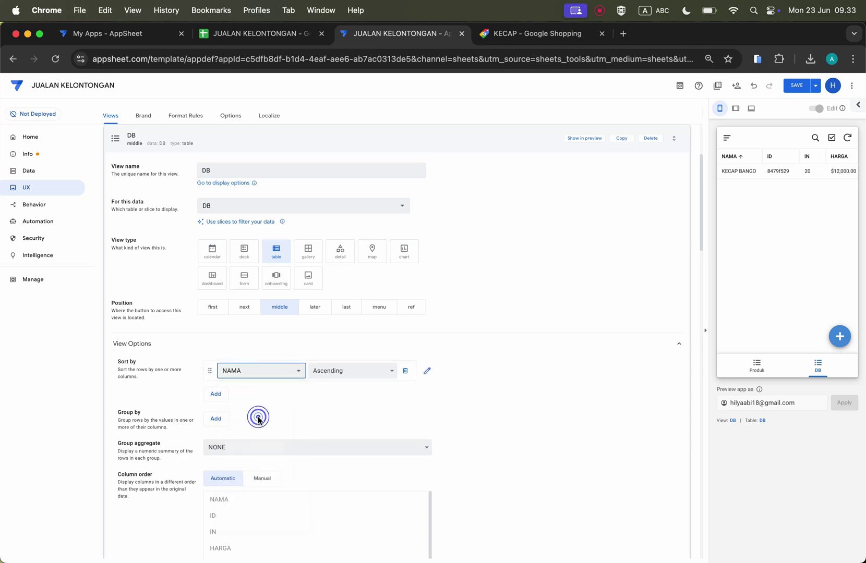
pyautogui.scroll(3, 342, 307)
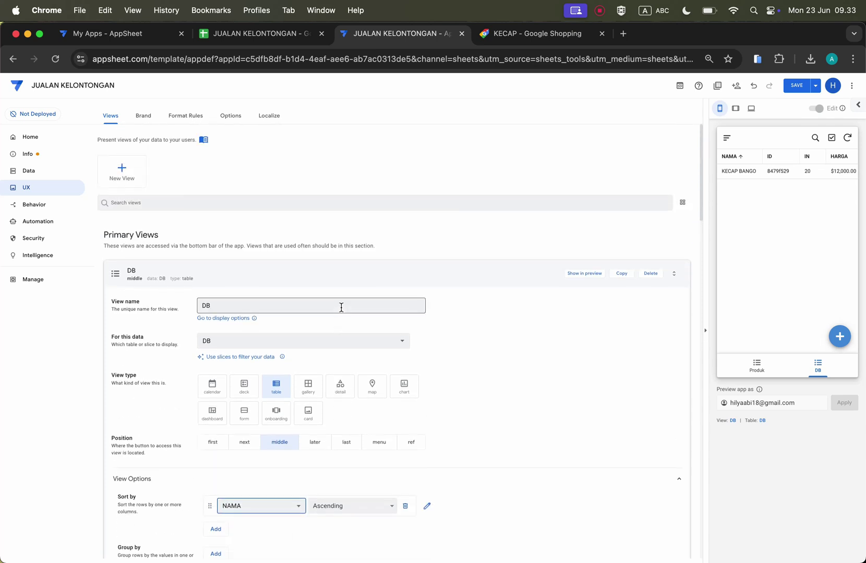
pyautogui.click(294, 277)
# Step: Create a read-only slice of the DB table for the Produk view and name it Produk
pyautogui.scroll(-3, 242, 234)
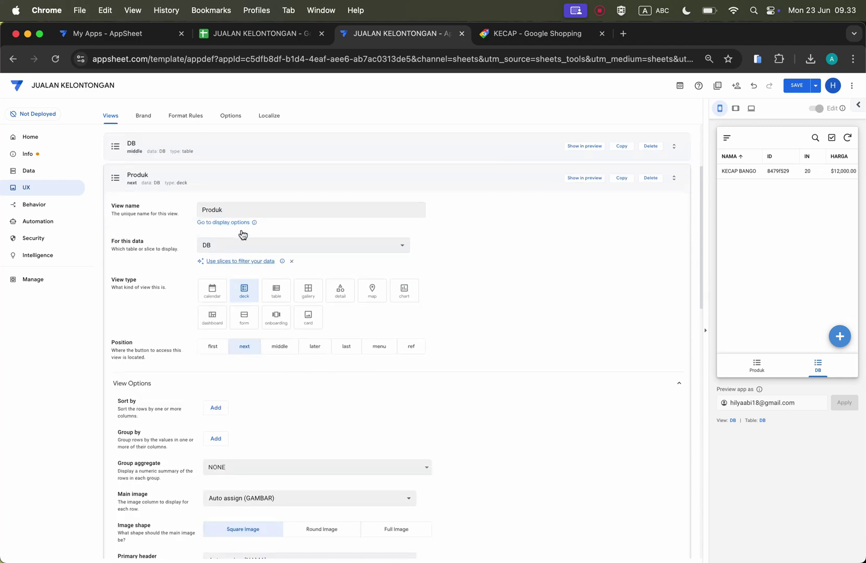
pyautogui.click(255, 264)
pyautogui.click(351, 376)
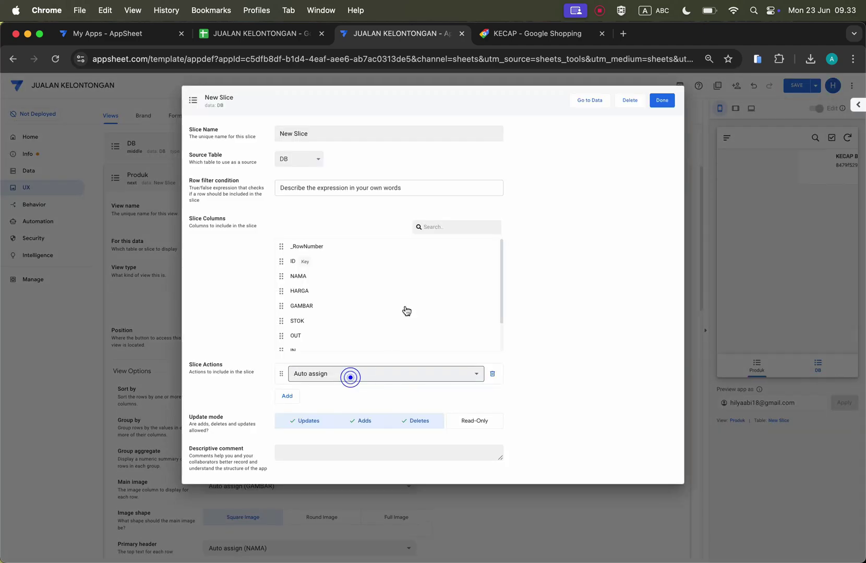
pyautogui.click(478, 421)
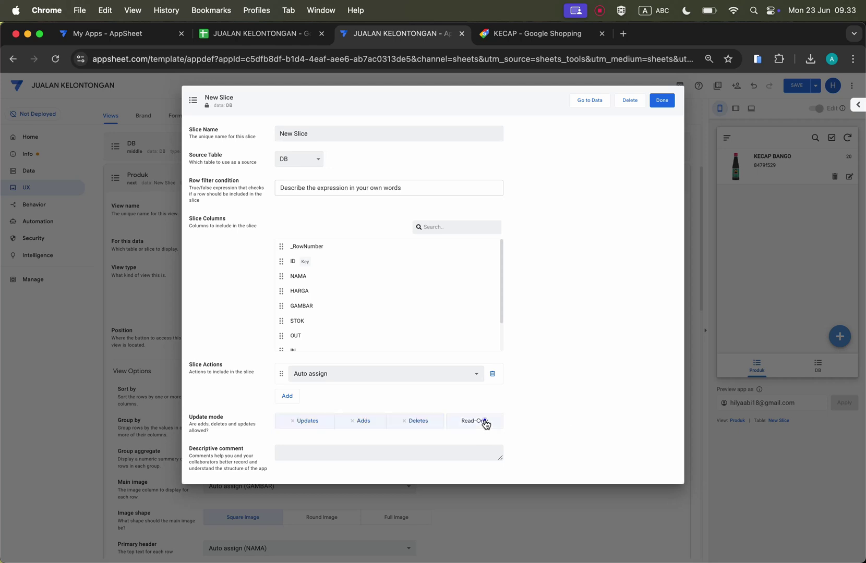
pyautogui.click(325, 130)
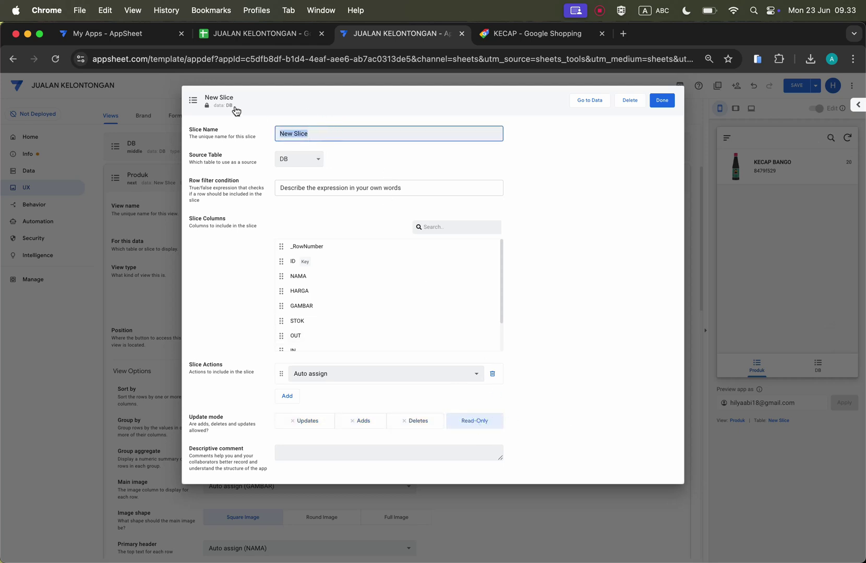
pyautogui.write('Produk')
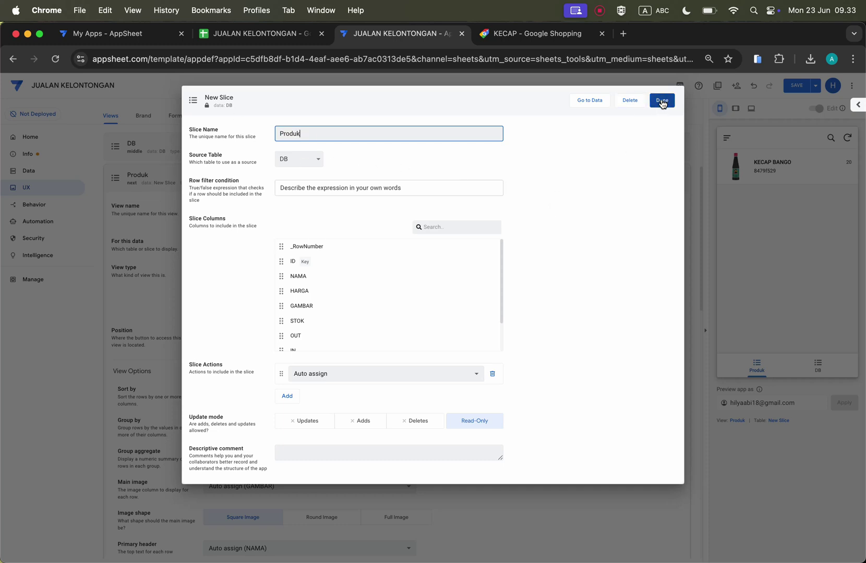
# Step: Remove the OUT, IN and Related OUTs columns from the Produk slice and finish editing it
pyautogui.scroll(-2, 367, 307)
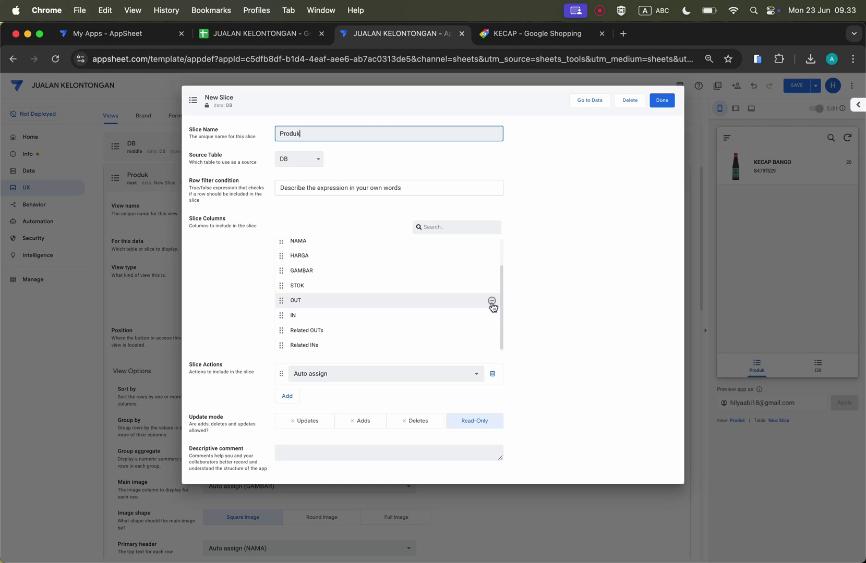
pyautogui.click(491, 302)
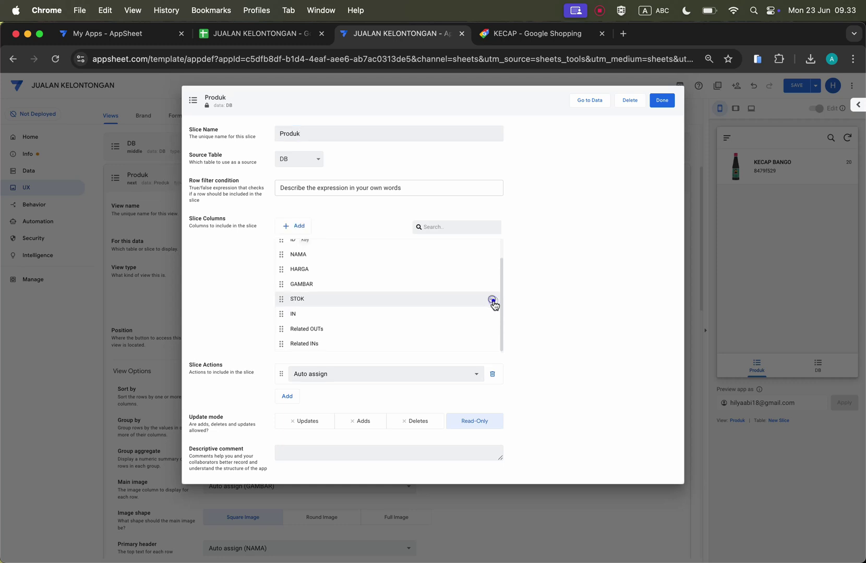
pyautogui.click(494, 316)
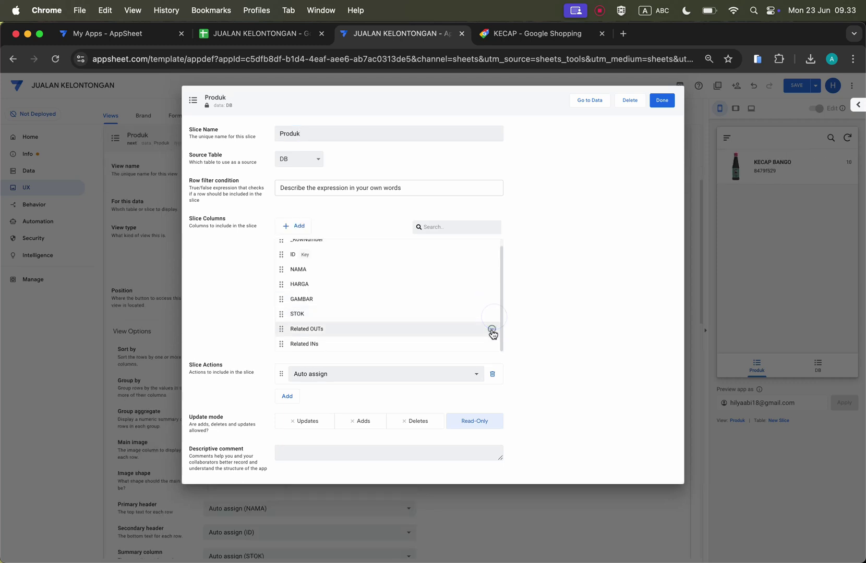
pyautogui.click(492, 330)
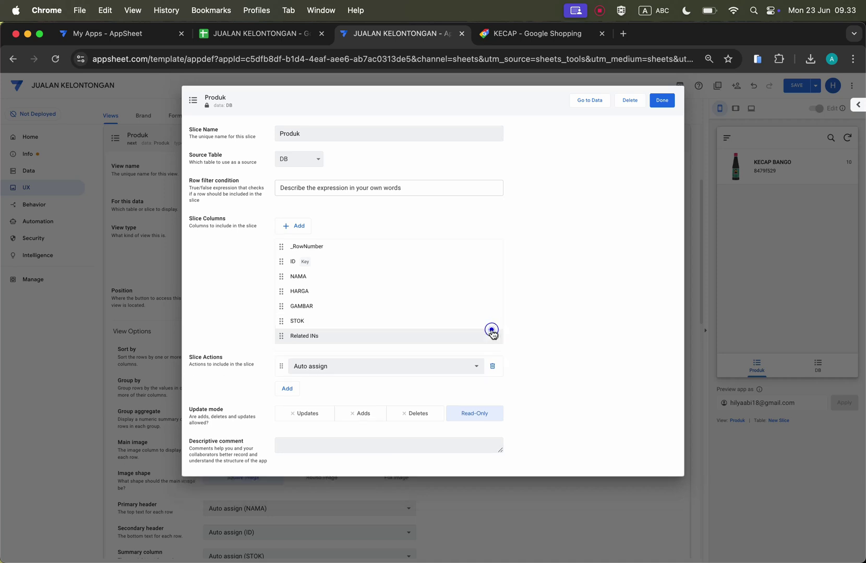
pyautogui.click(660, 102)
# Step: Move the DB view from the primary views to the menu position and collapse its settings
pyautogui.scroll(3, 401, 249)
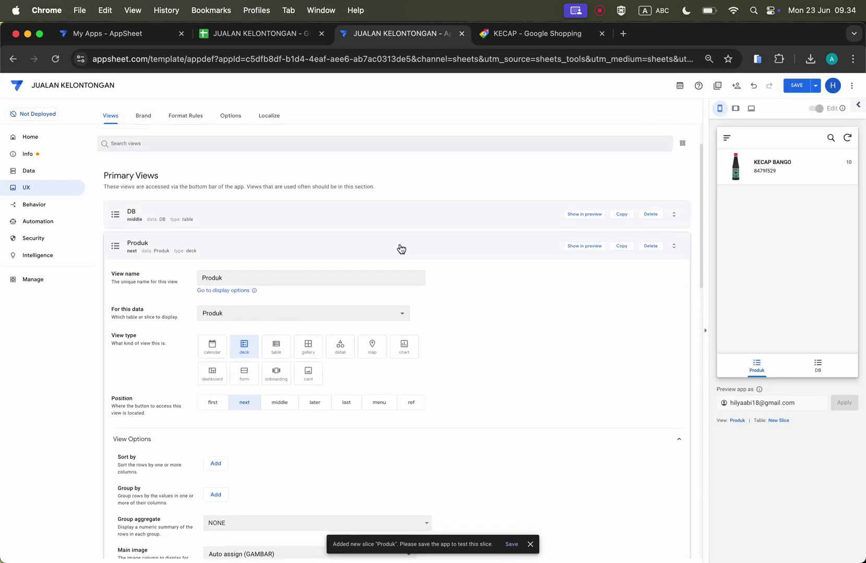
pyautogui.click(451, 228)
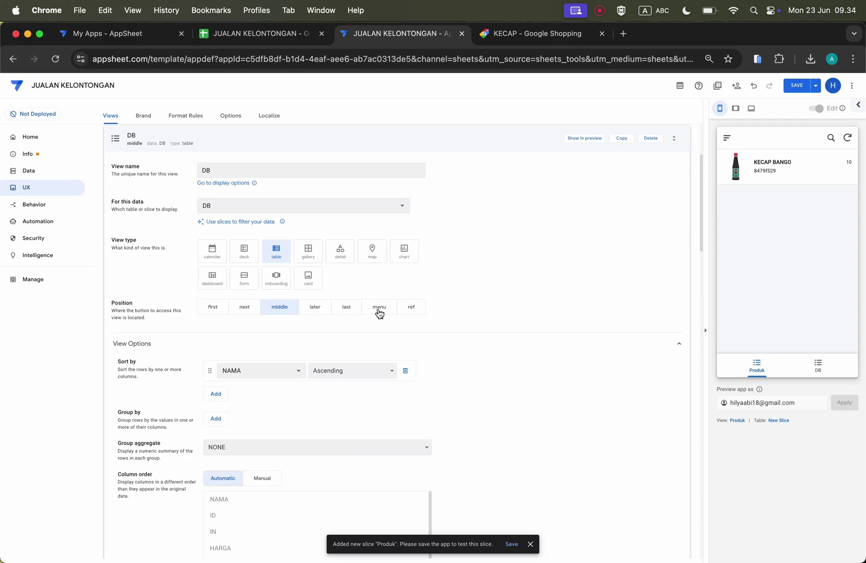
pyautogui.click(378, 308)
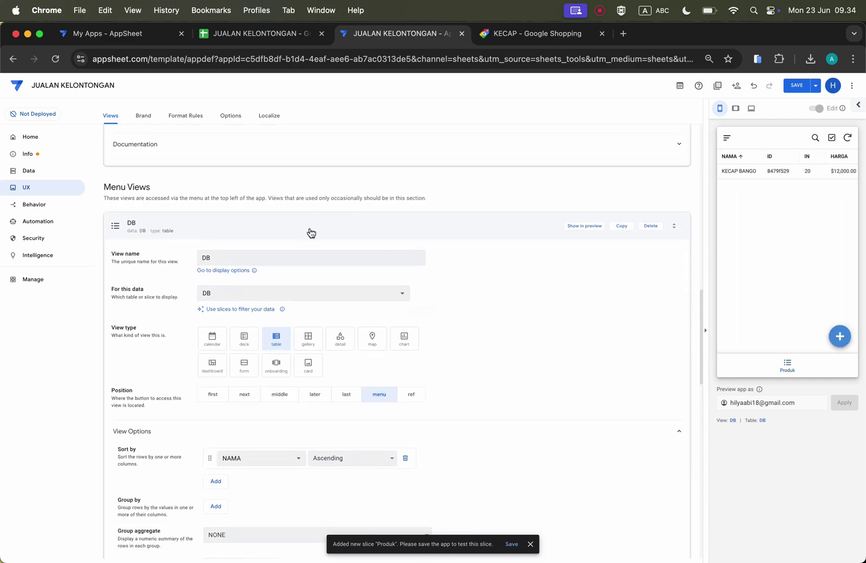
pyautogui.click(342, 227)
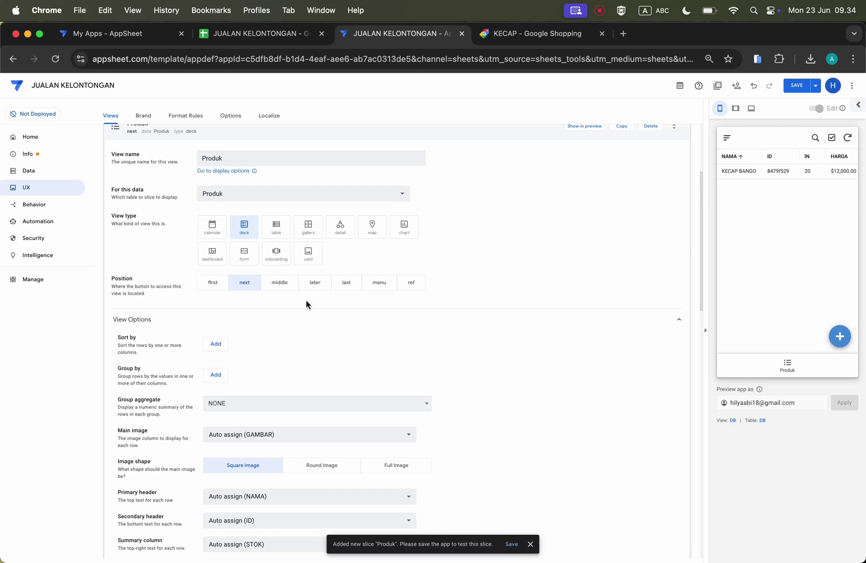
# Step: Search the DB menu view's display icons for "datab" and assign the solid server icon
pyautogui.scroll(-15, 308, 375)
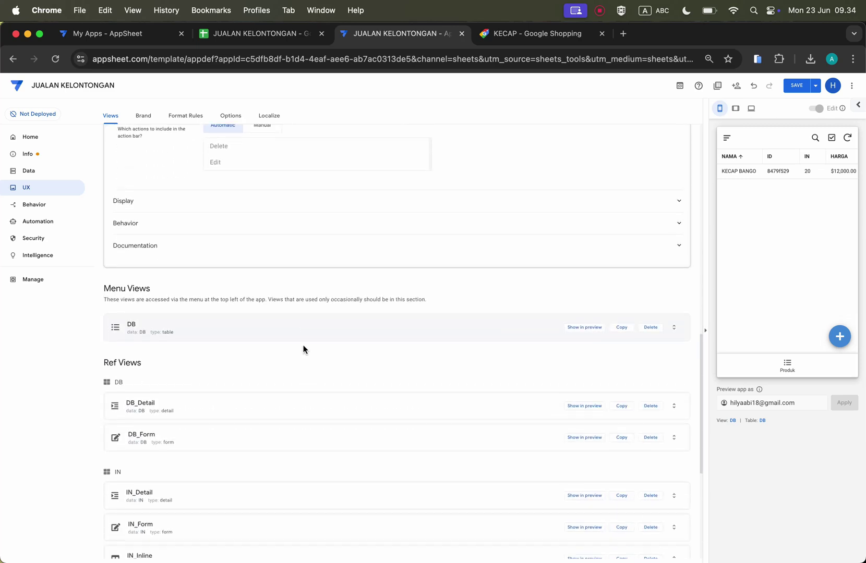
pyautogui.click(325, 340)
pyautogui.scroll(-3, 290, 396)
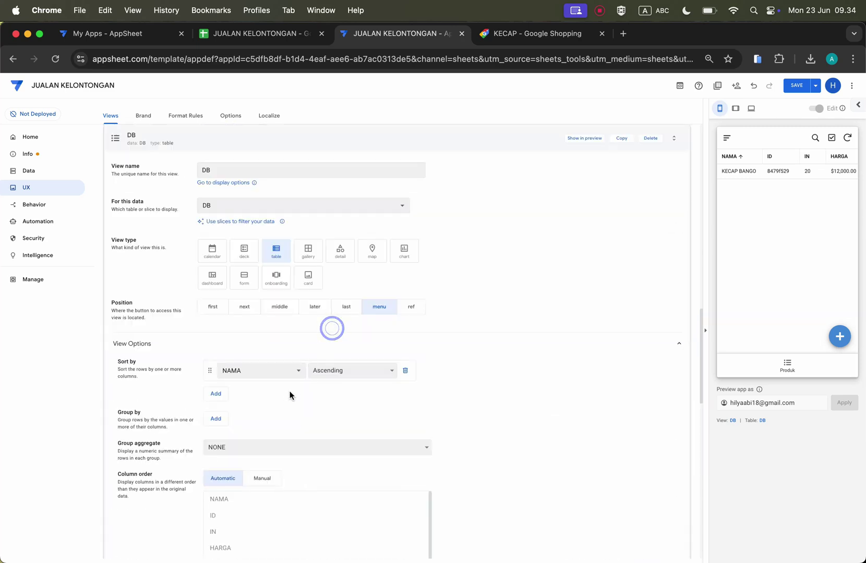
pyautogui.scroll(-3, 289, 402)
pyautogui.scroll(-5, 188, 434)
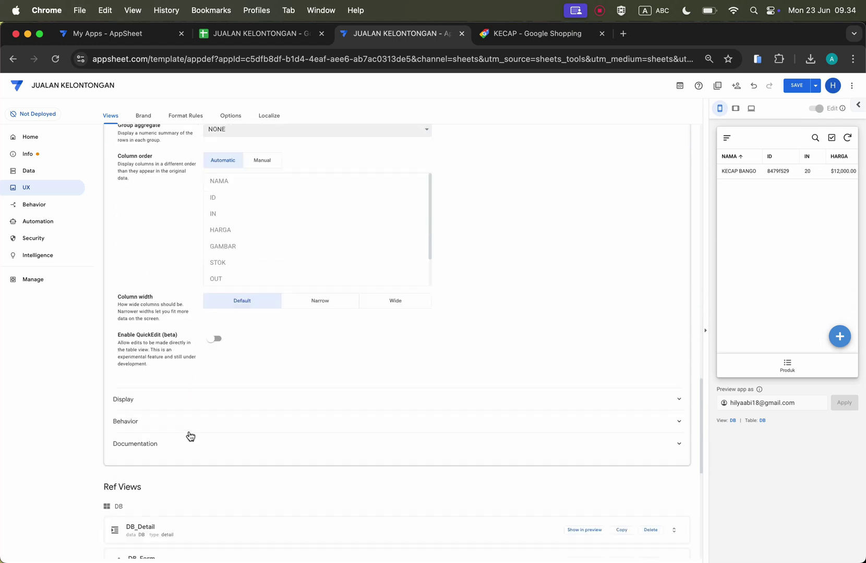
pyautogui.click(267, 314)
pyautogui.click(274, 337)
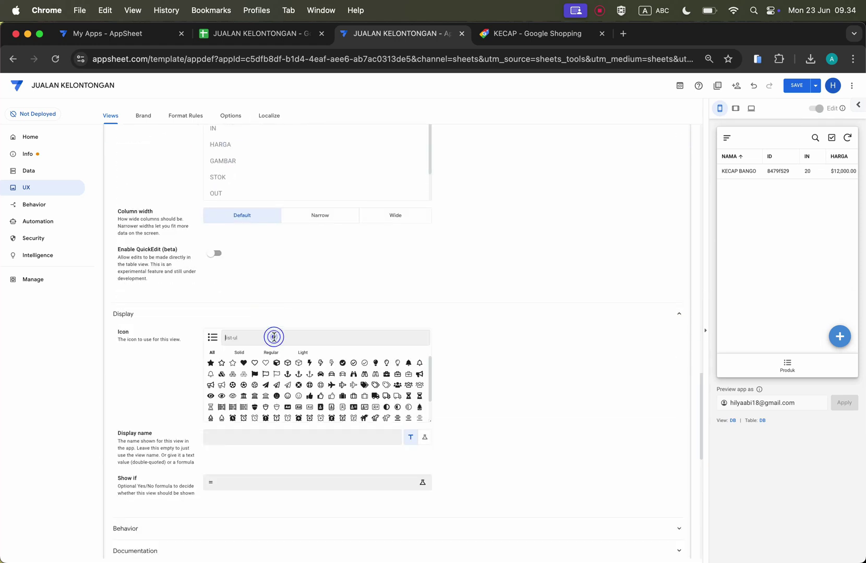
pyautogui.write('db')
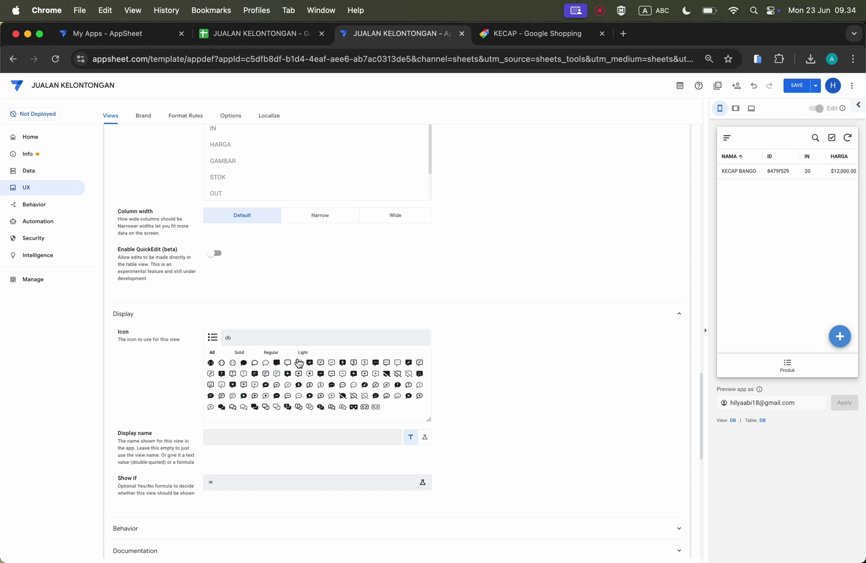
pyautogui.press('BackSpace')
pyautogui.write('ata')
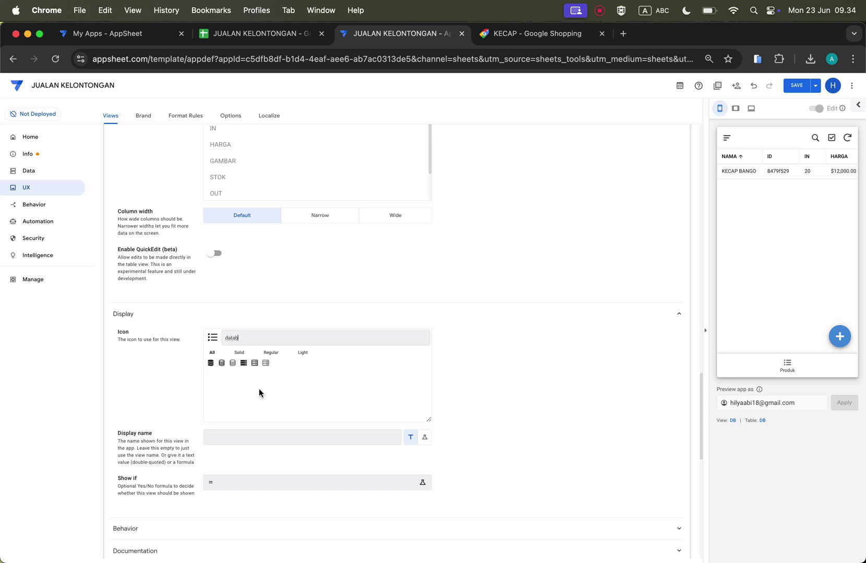
pyautogui.click(209, 363)
pyautogui.click(244, 363)
# Step: Set the Produk view's display icon to the solid cube and collapse the view's settings
pyautogui.scroll(20, 305, 319)
pyautogui.scroll(-8, 242, 501)
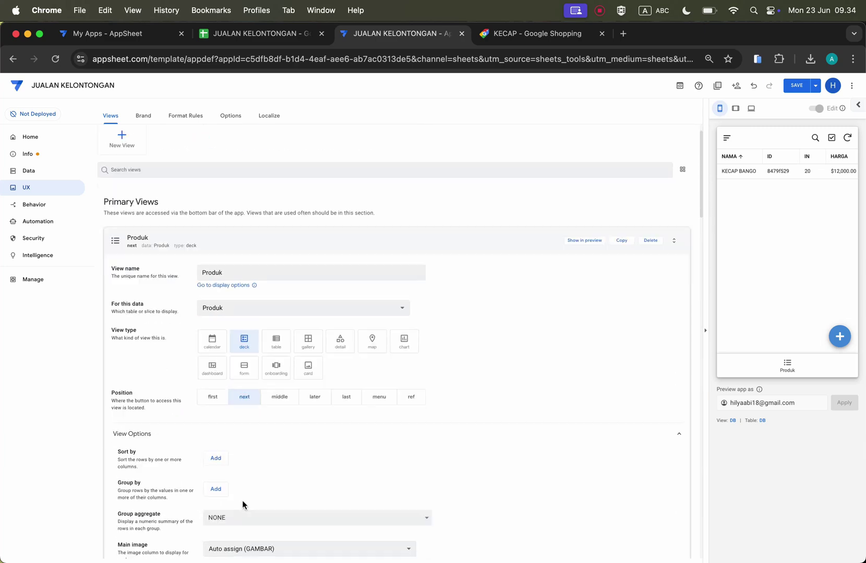
pyautogui.click(274, 469)
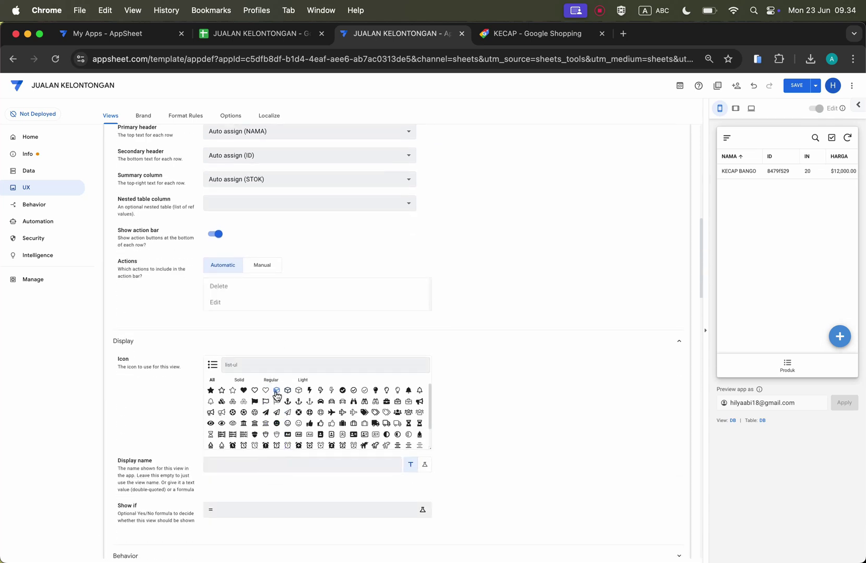
pyautogui.click(276, 392)
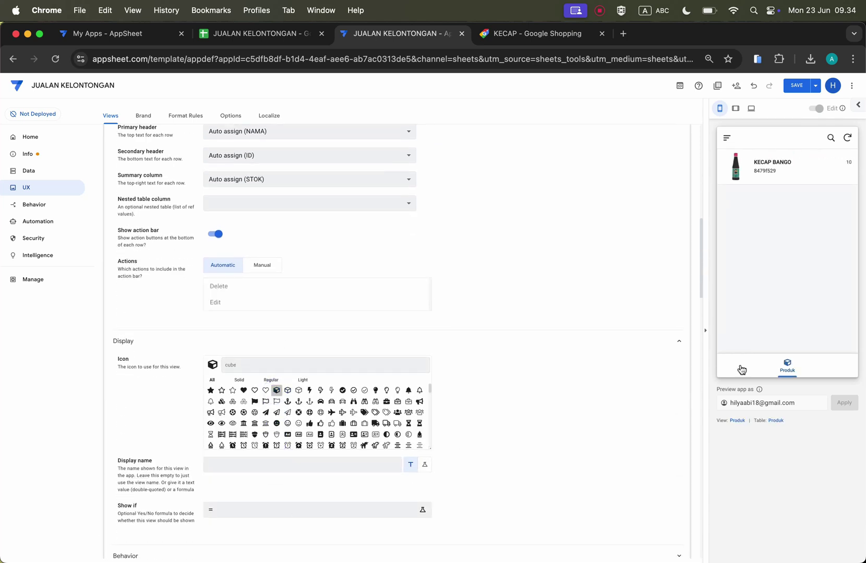
pyautogui.scroll(15, 411, 261)
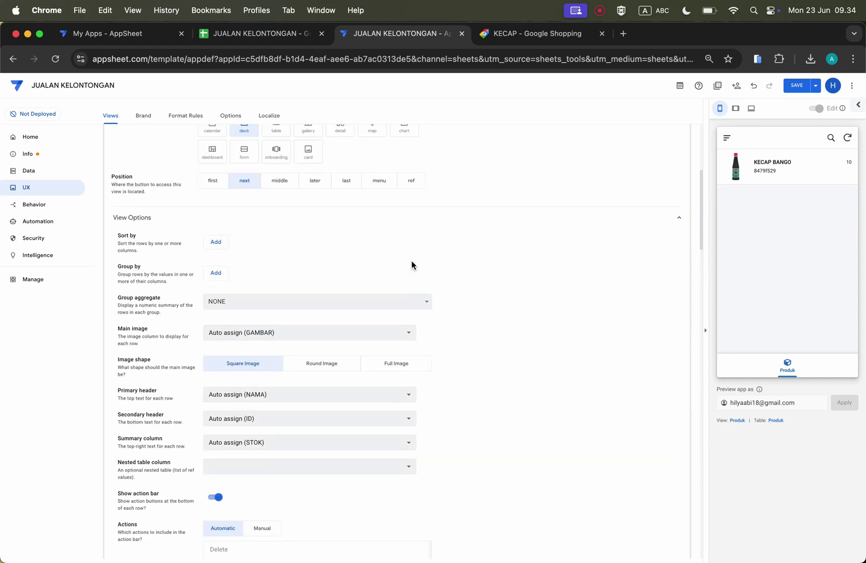
pyautogui.click(343, 283)
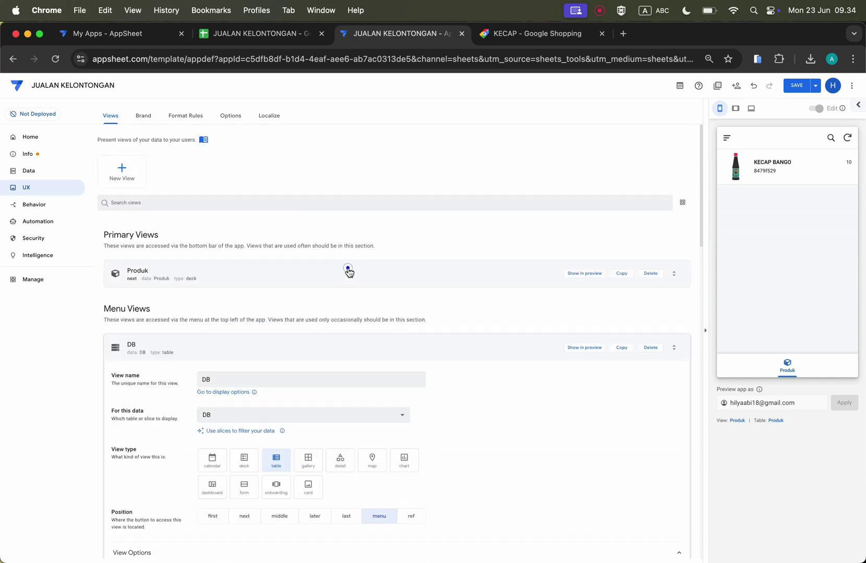
# Step: Duplicate the DB menu view and name the copy OUT
pyautogui.click(452, 357)
pyautogui.click(452, 355)
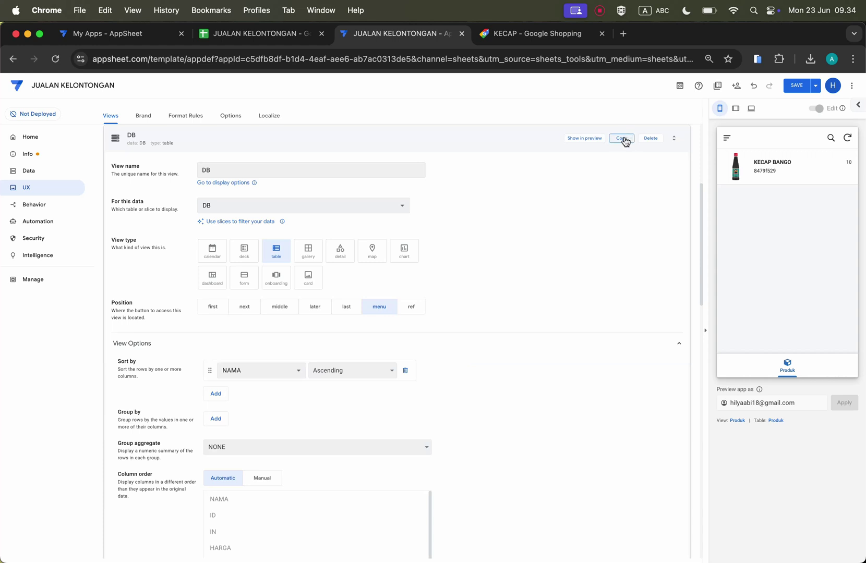
pyautogui.click(621, 138)
pyautogui.click(218, 170)
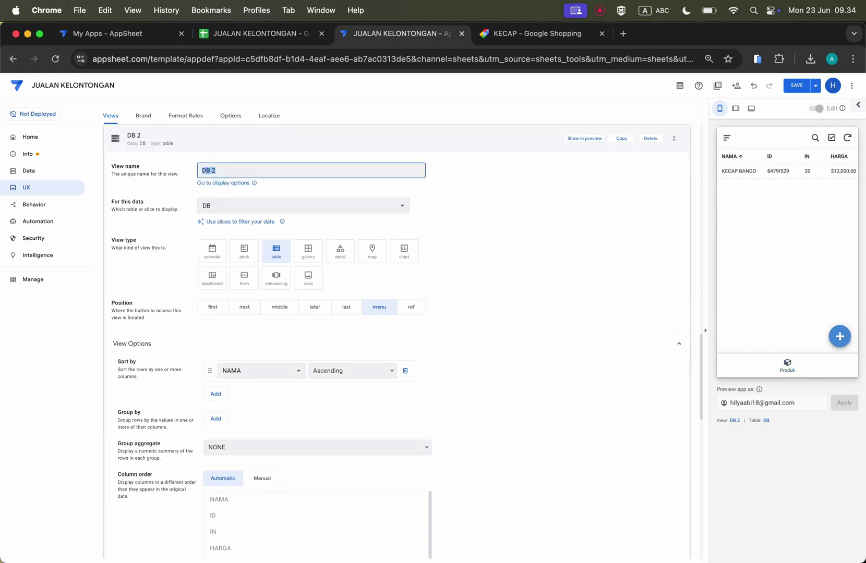
pyautogui.click(458, 219)
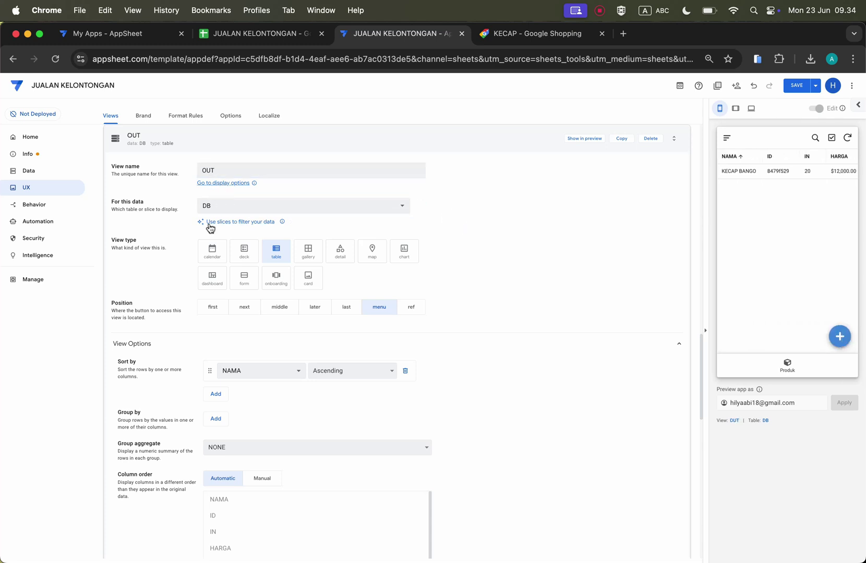
pyautogui.scroll(-1, 299, 466)
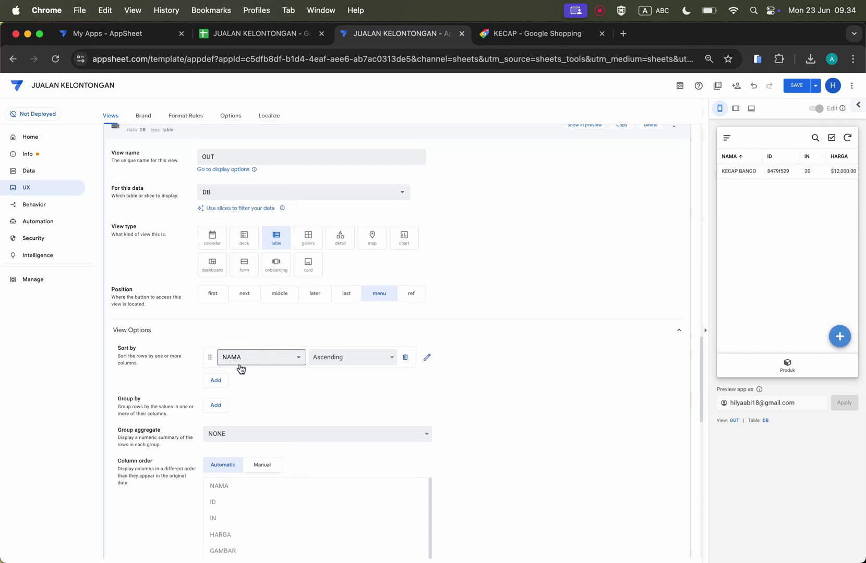
# Step: Add a grouping level to the OUT menu view and switch its data source to the OUT table
pyautogui.click(214, 407)
pyautogui.click(264, 410)
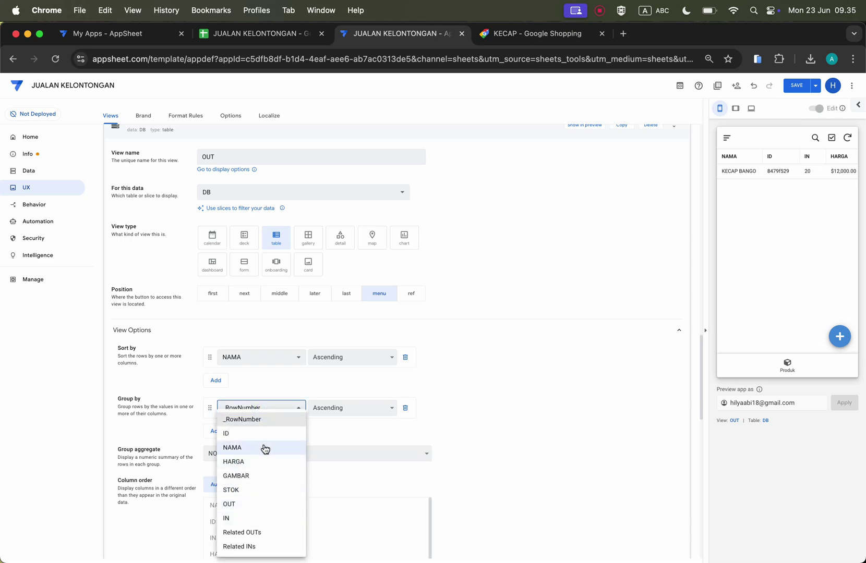
pyautogui.click(346, 196)
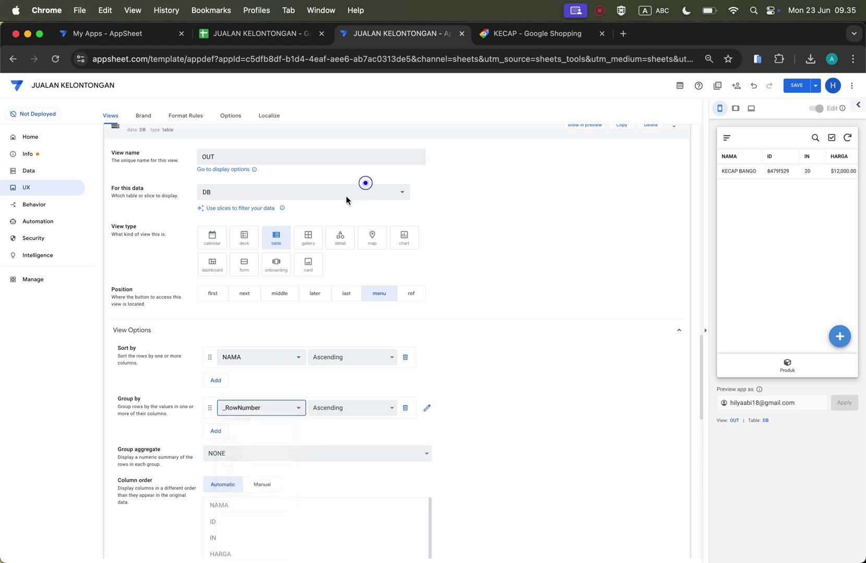
pyautogui.click(258, 241)
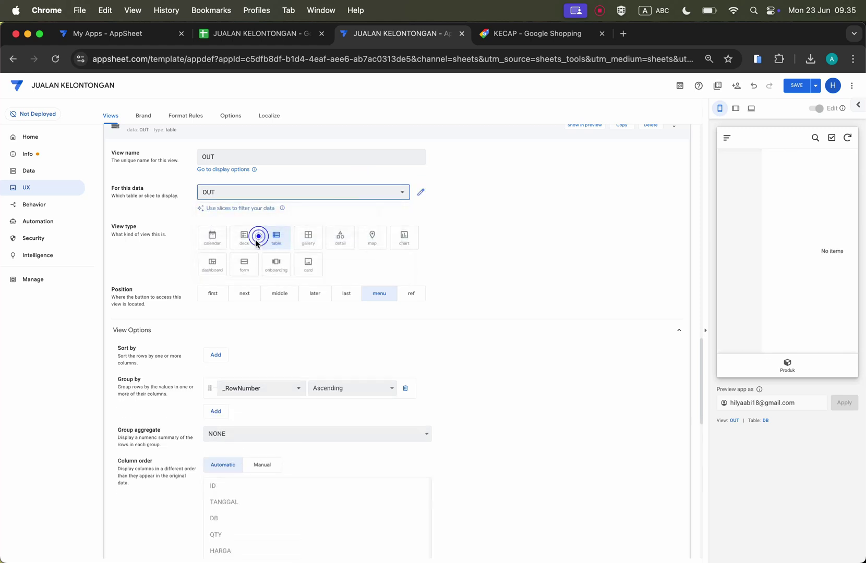
# Step: Group the OUT view's rows by TANGGAL in descending order
pyautogui.click(258, 390)
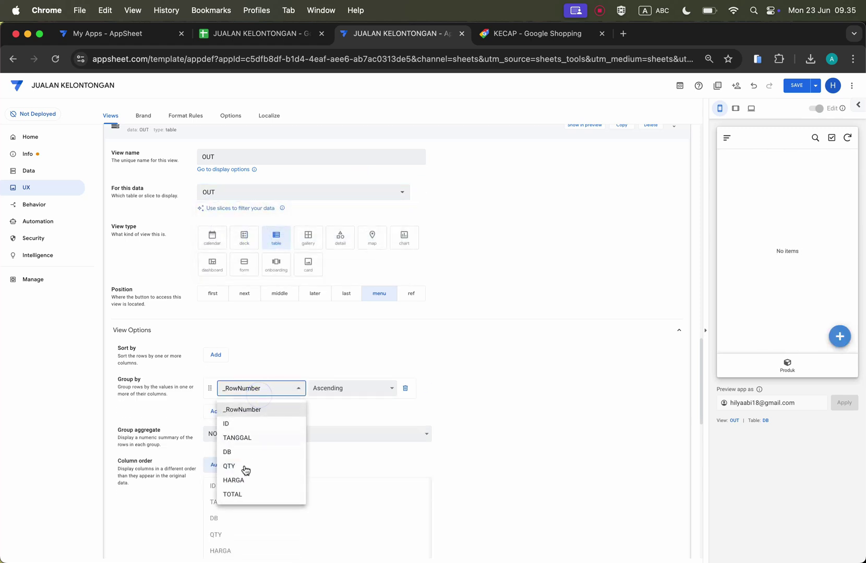
pyautogui.click(257, 440)
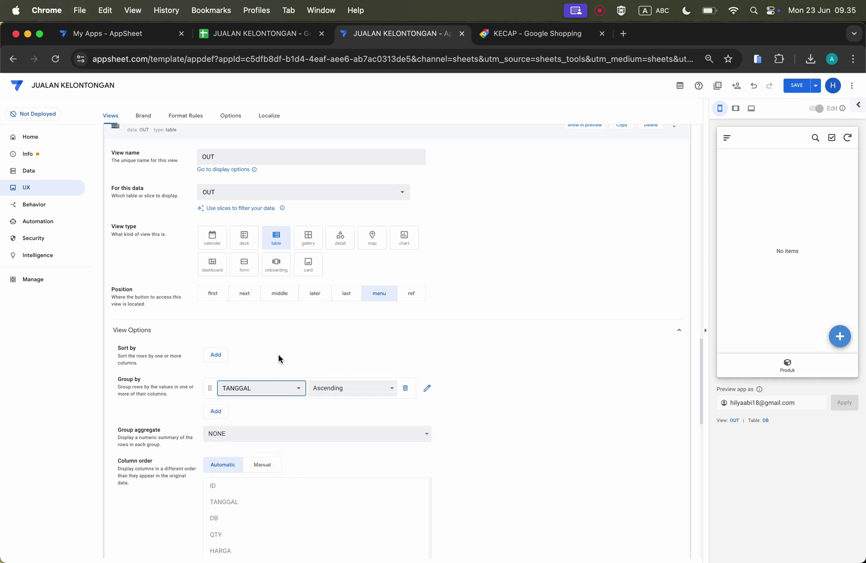
pyautogui.click(342, 386)
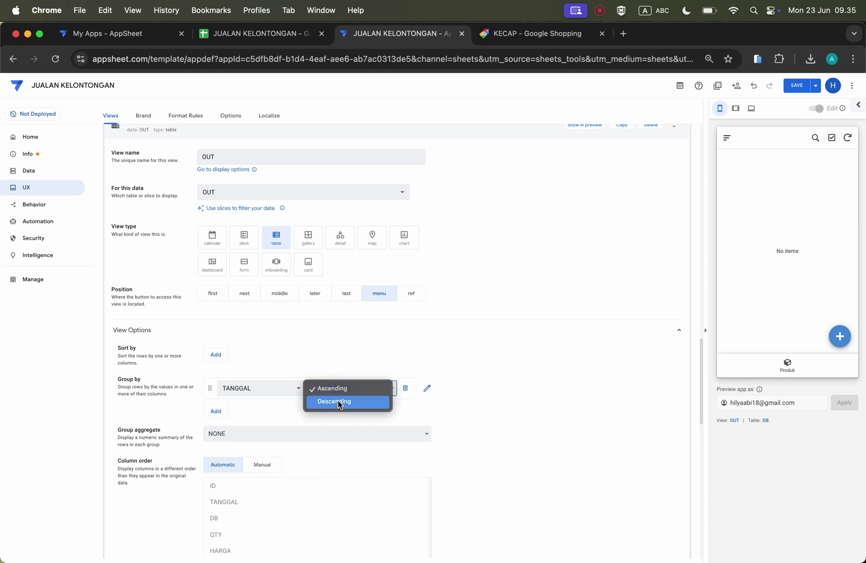
pyautogui.click(337, 401)
# Step: Add a sort on _RowNumber in descending order to the OUT view
pyautogui.click(221, 355)
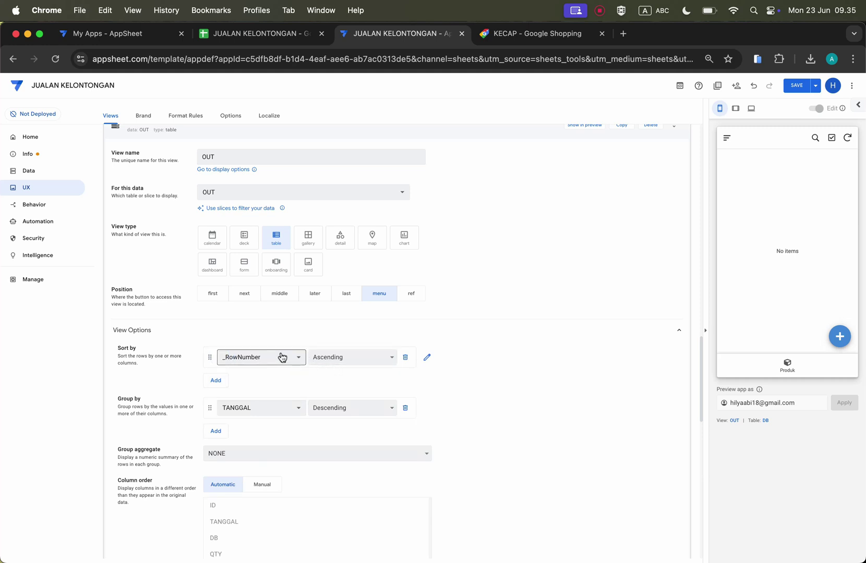
pyautogui.click(337, 358)
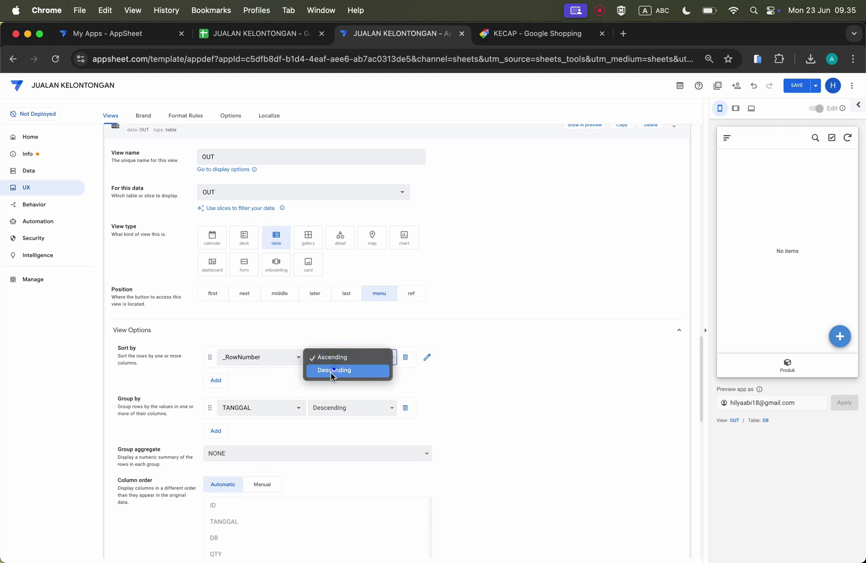
pyautogui.click(330, 370)
# Step: Duplicate the OUT menu view and name the copy IN
pyautogui.scroll(3, 410, 323)
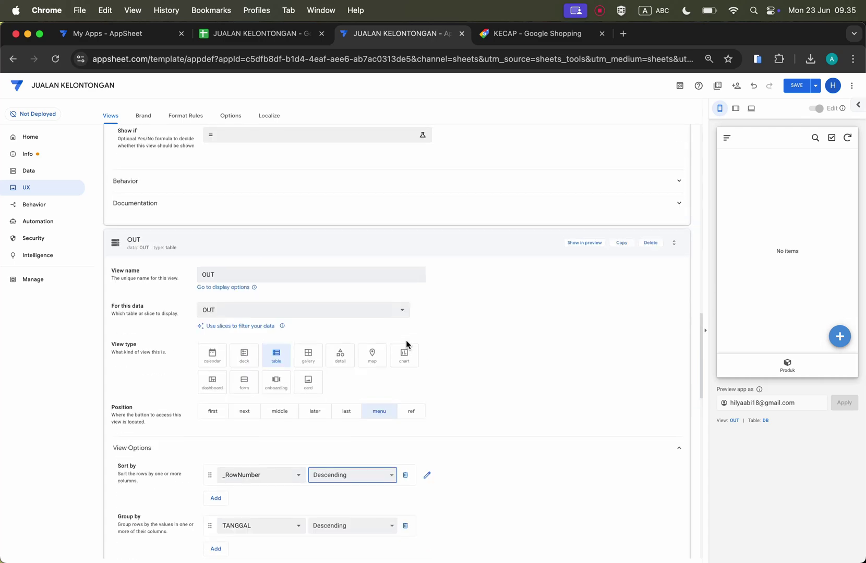
pyautogui.scroll(2, 453, 309)
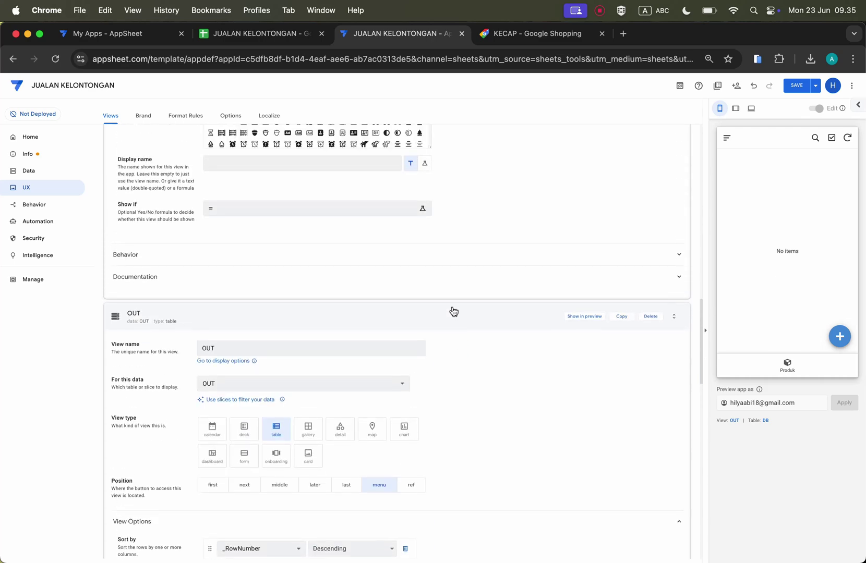
pyautogui.scroll(5, 452, 310)
pyautogui.scroll(-6, 452, 310)
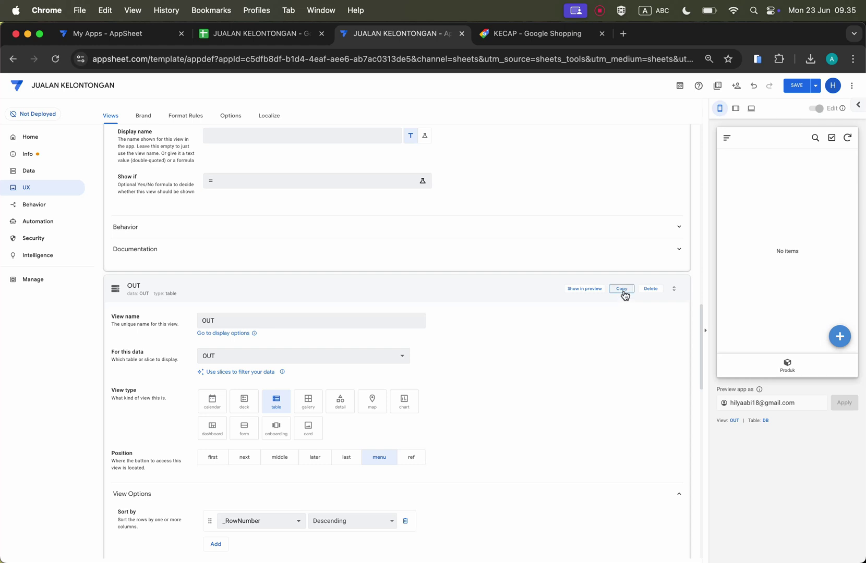
pyautogui.click(621, 289)
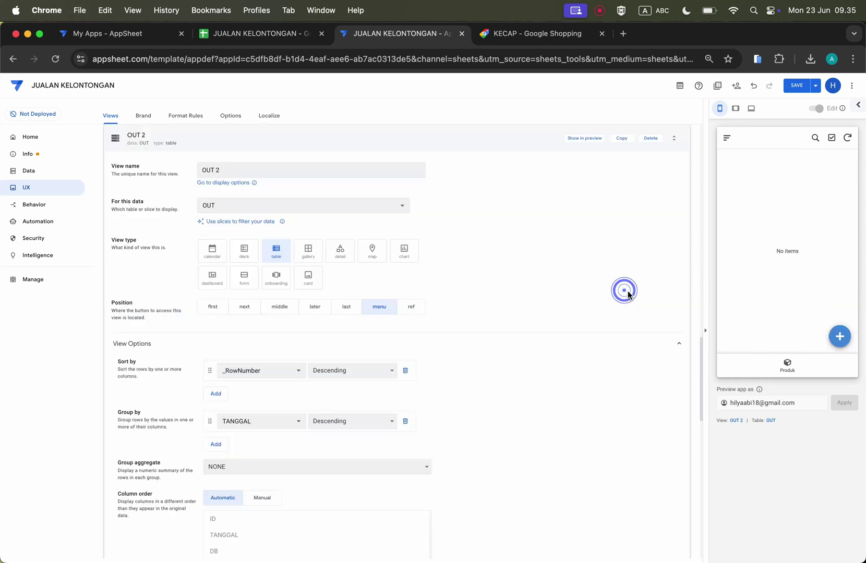
pyautogui.click(245, 169)
pyautogui.press('super+a')
pyautogui.press('BackSpace')
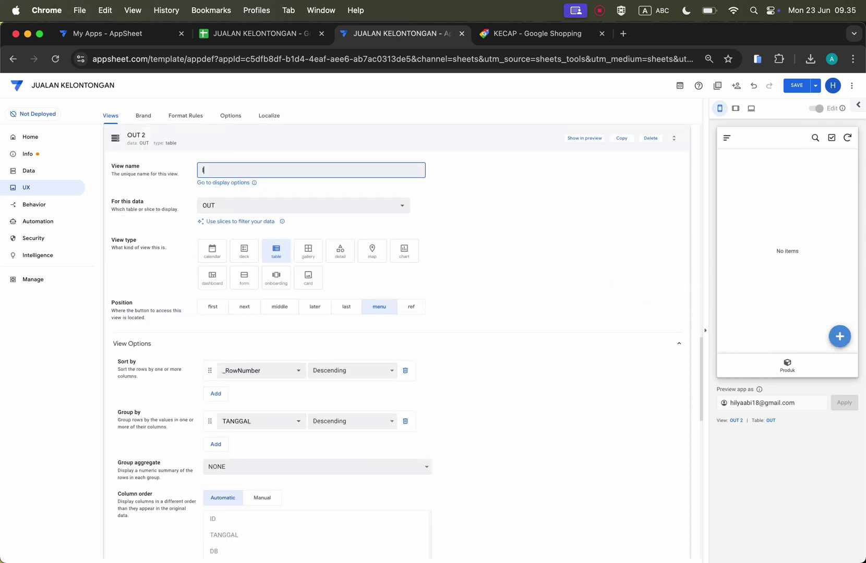
pyautogui.write('IN')
pyautogui.click(492, 187)
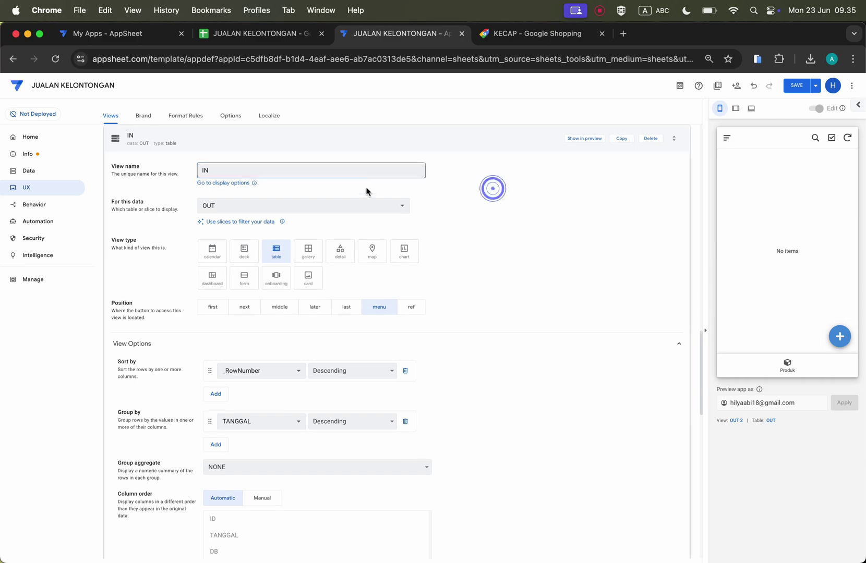
# Step: Set the IN view's data source to the IN table and collapse the expanded menu views' settings
pyautogui.click(374, 206)
pyautogui.click(299, 283)
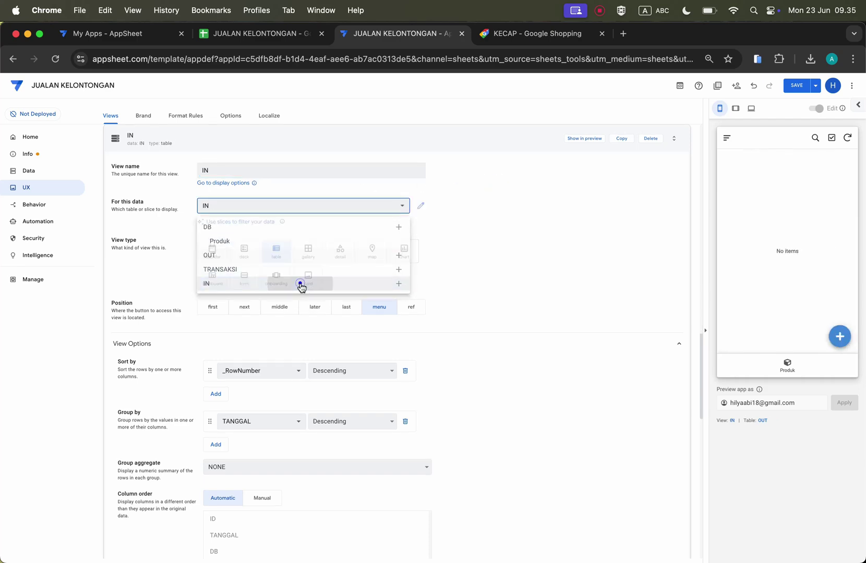
pyautogui.click(503, 220)
pyautogui.scroll(3, 478, 223)
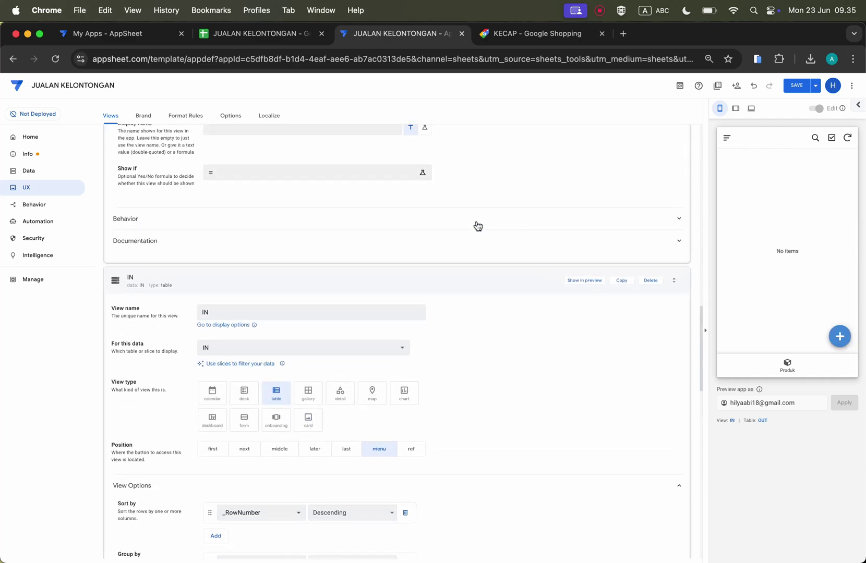
pyautogui.click(444, 279)
pyautogui.scroll(15, 442, 284)
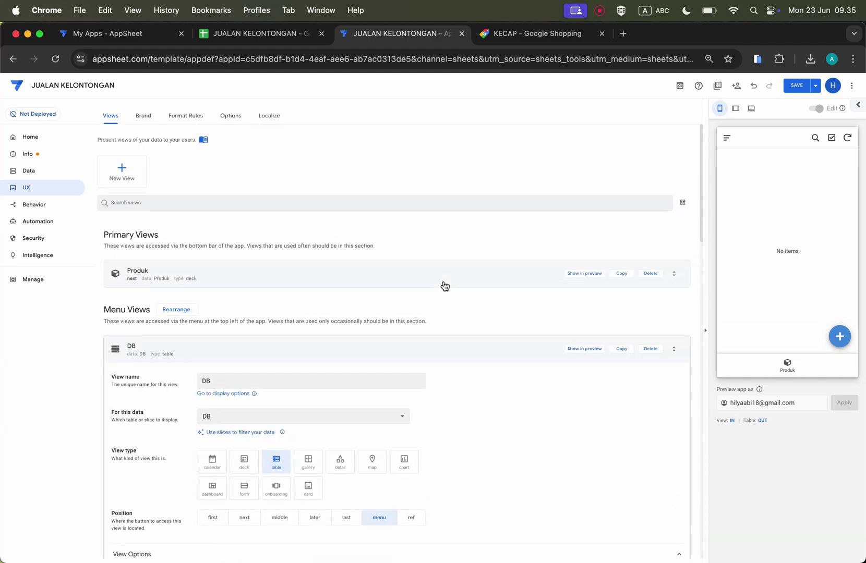
pyautogui.click(454, 302)
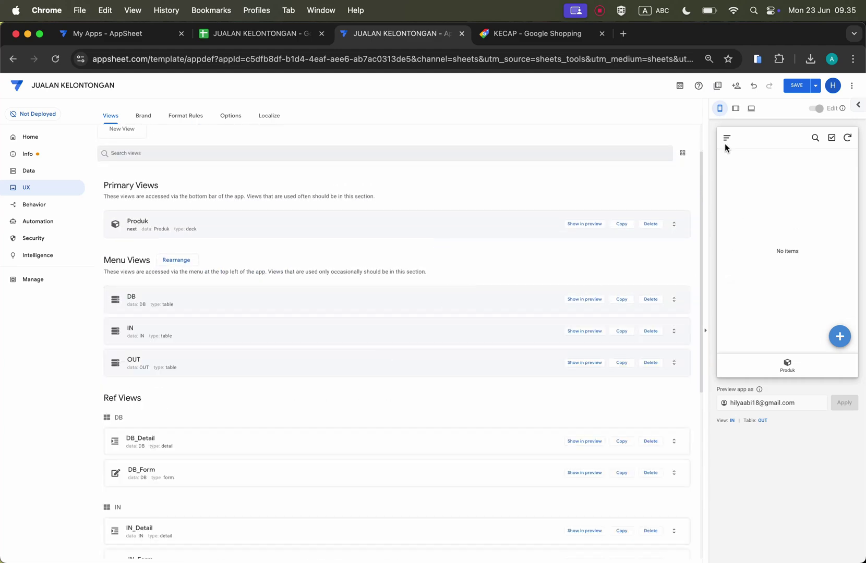
# Step: Preview the app at tablet size and check the DB, OUT, IN and Produk views and the navigation menu
pyautogui.click(734, 107)
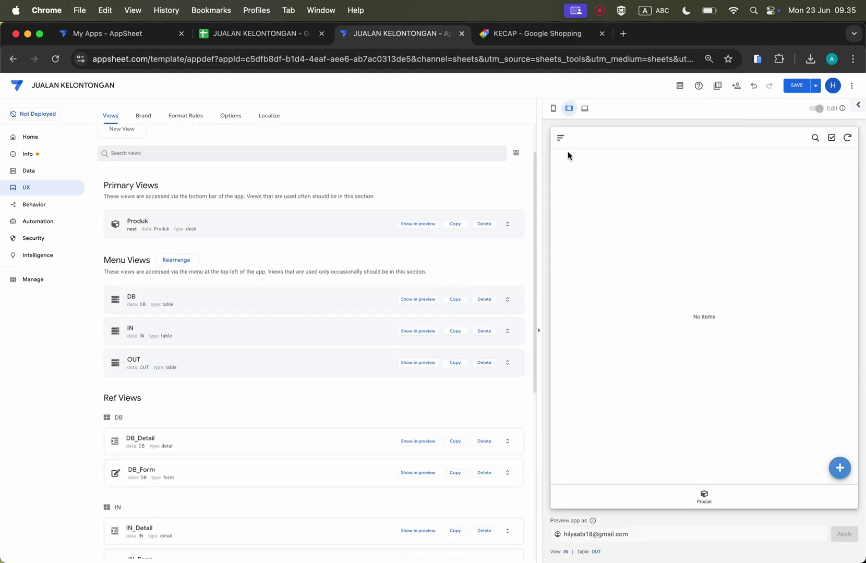
pyautogui.click(557, 139)
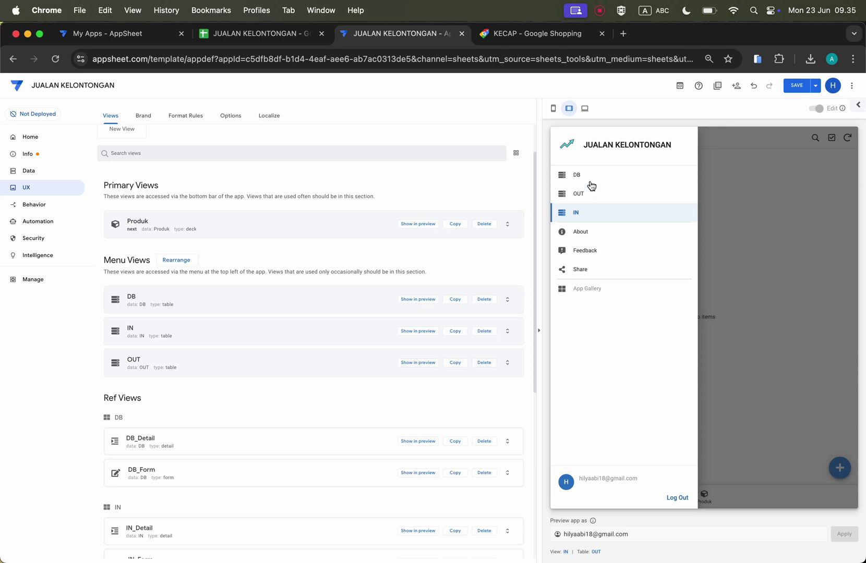
pyautogui.click(589, 177)
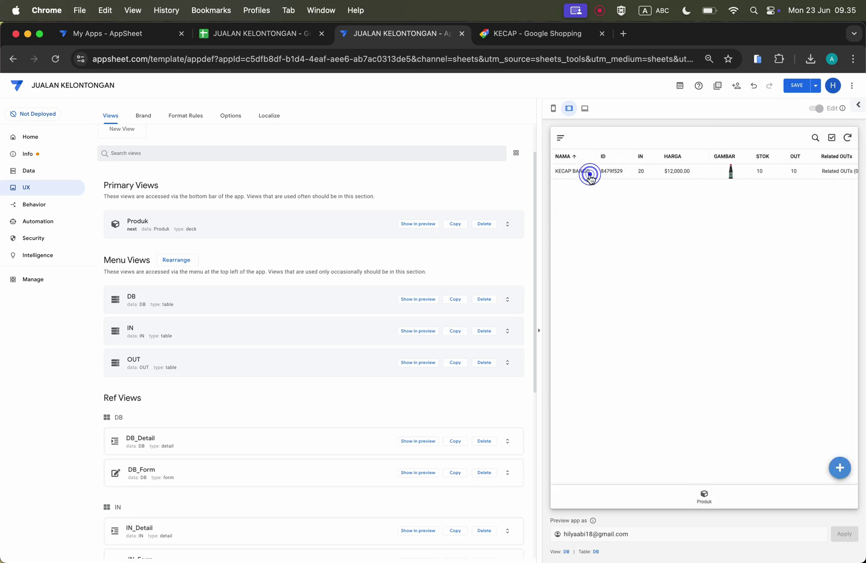
pyautogui.click(561, 138)
pyautogui.click(584, 197)
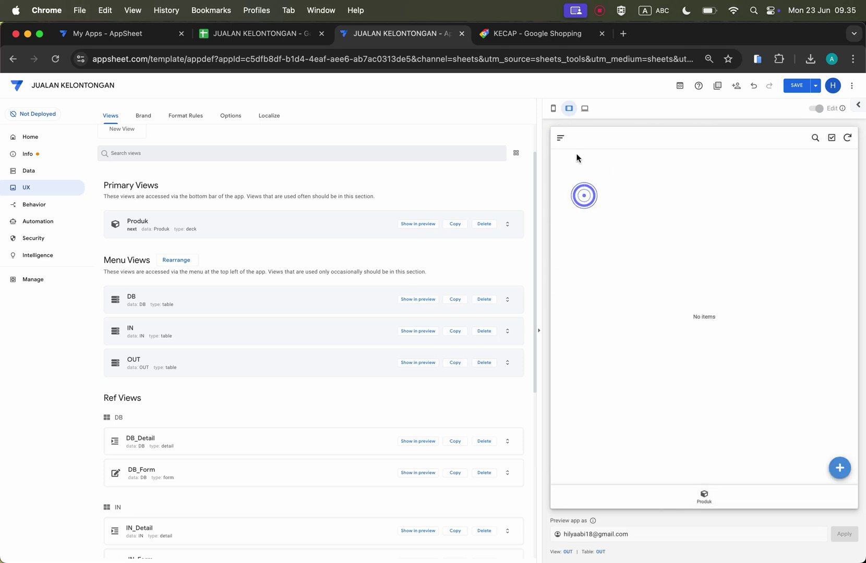
pyautogui.click(561, 139)
pyautogui.click(582, 216)
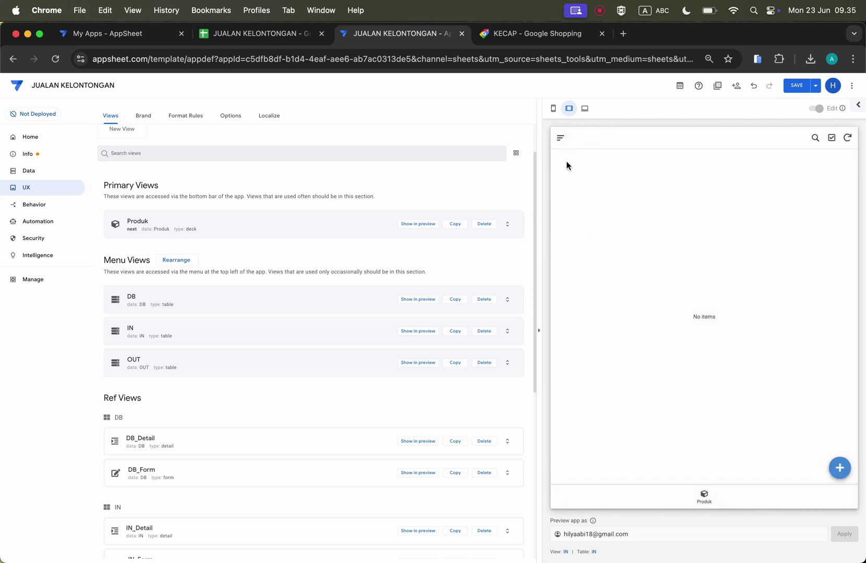
pyautogui.click(703, 496)
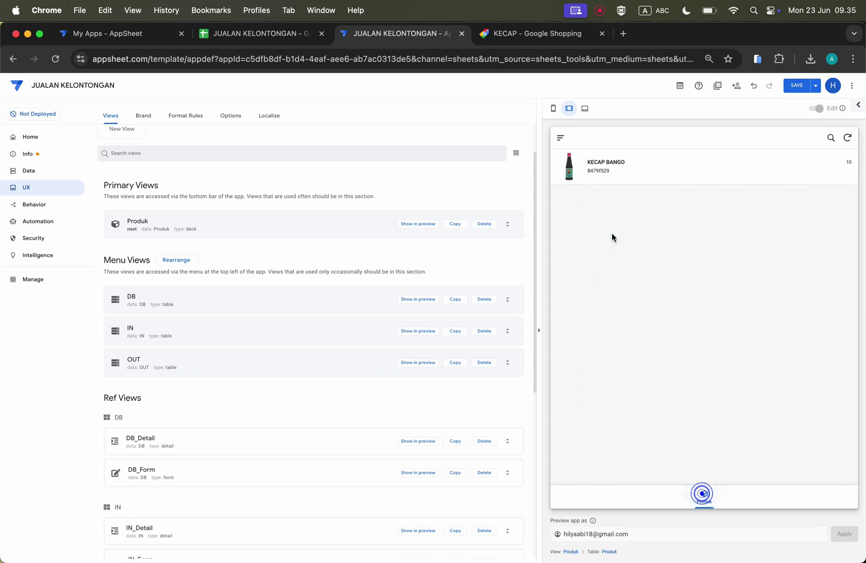
pyautogui.click(558, 140)
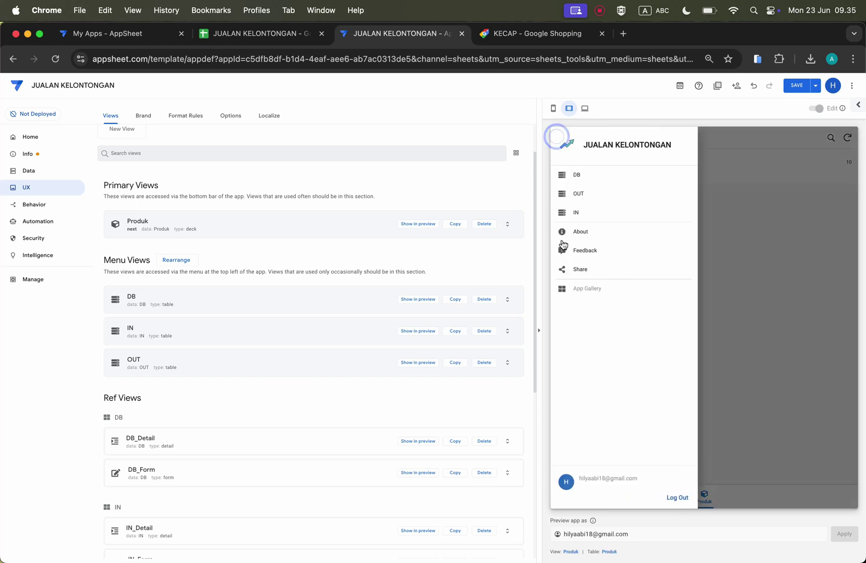
# Step: Search the IN view's display icons for "out" and assign the solid sign-out arrow icon
pyautogui.click(341, 334)
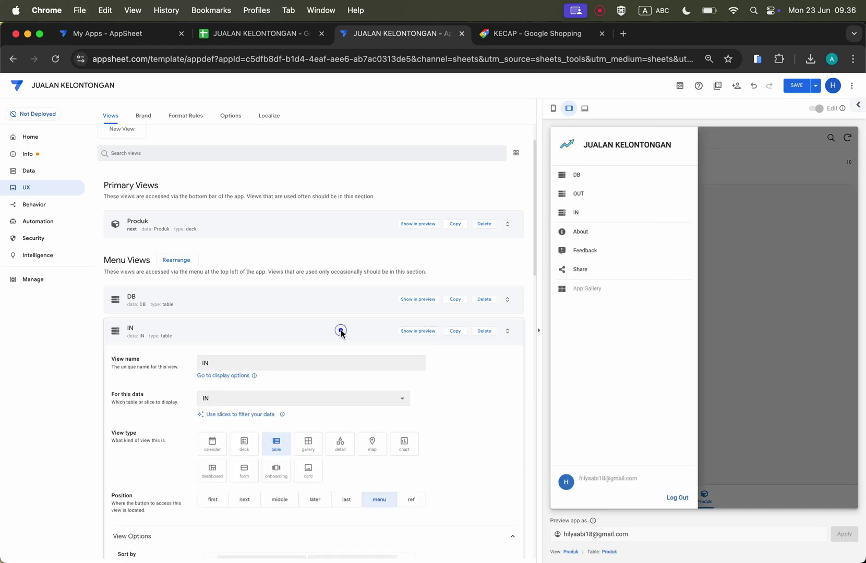
pyautogui.scroll(-5, 308, 348)
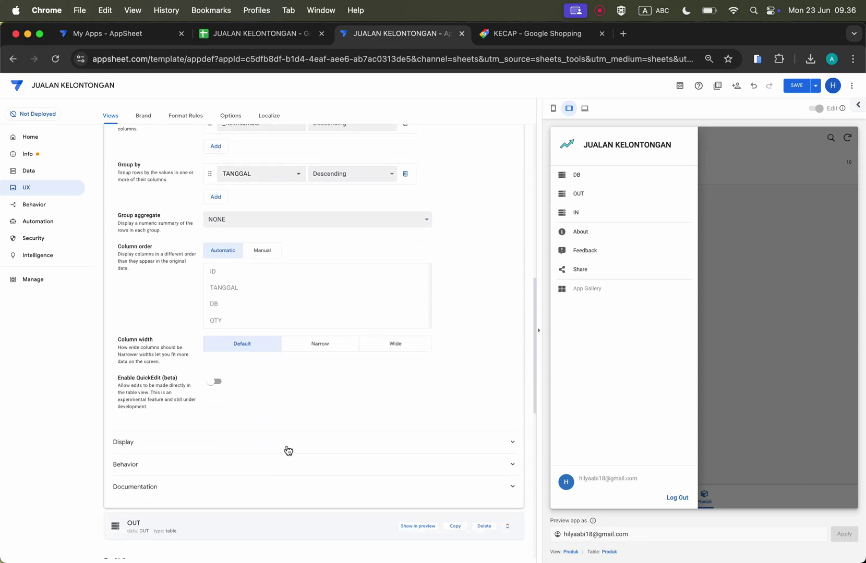
pyautogui.click(288, 451)
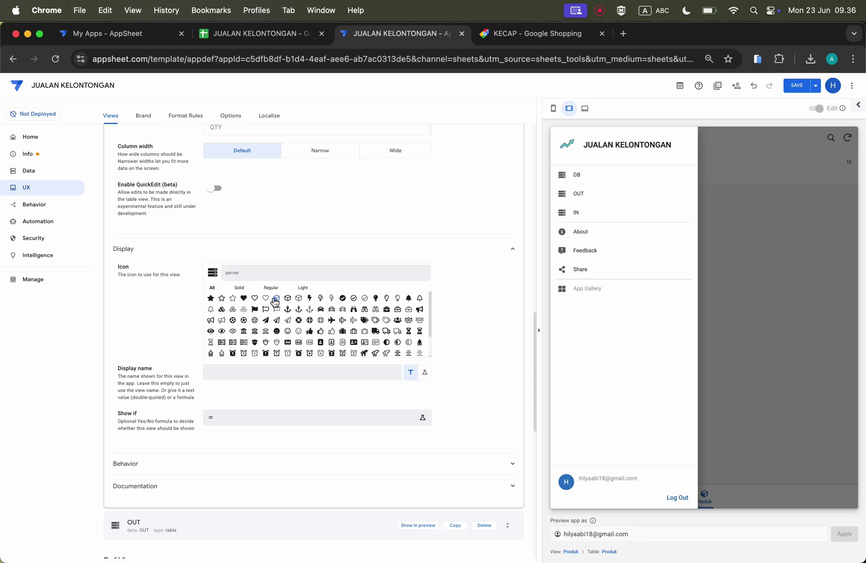
pyautogui.write('out')
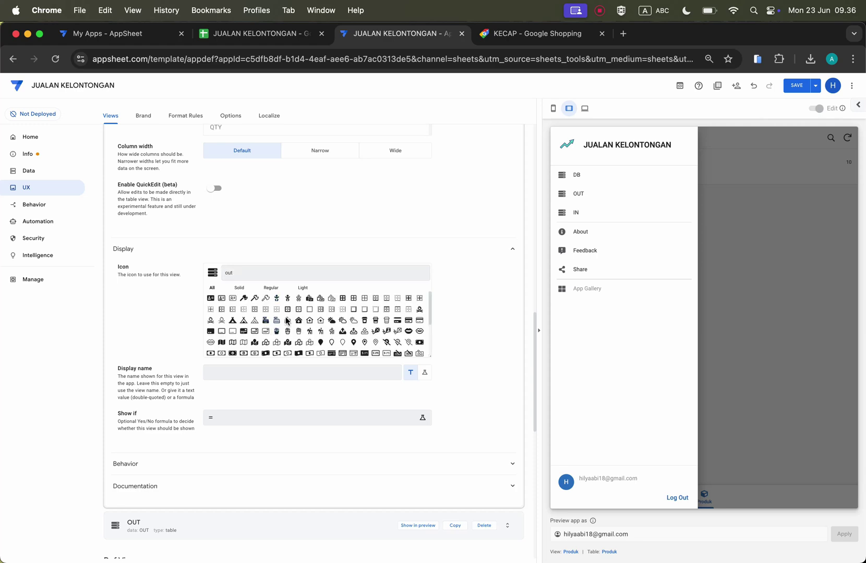
pyautogui.scroll(5, 286, 326)
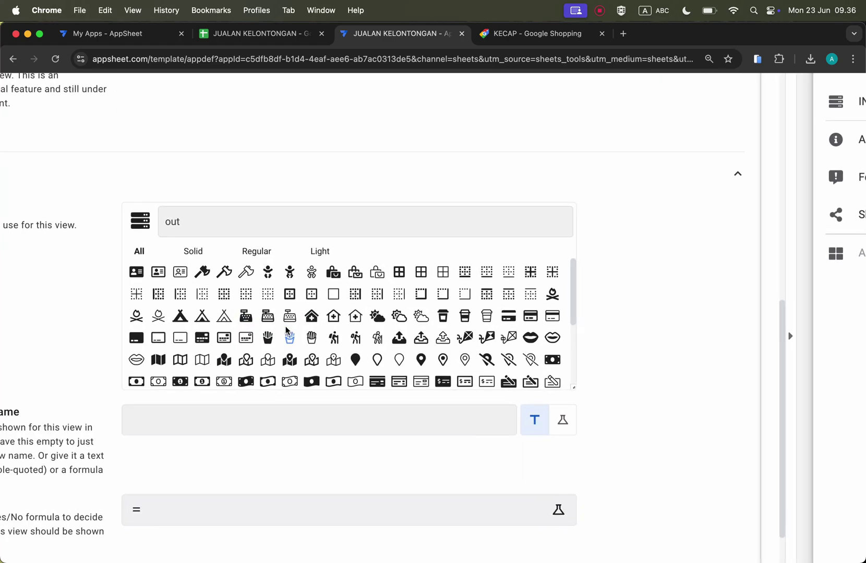
pyautogui.scroll(-5, 361, 366)
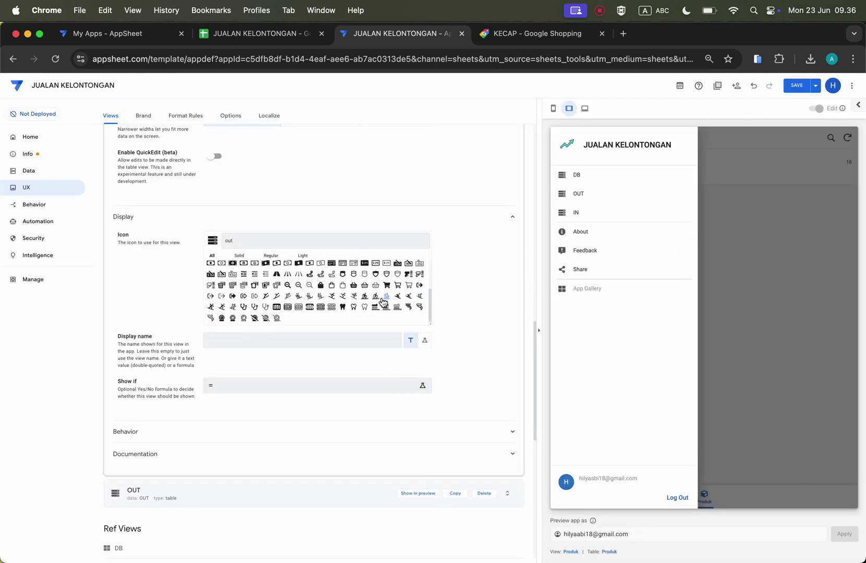
pyautogui.scroll(-5, 385, 296)
pyautogui.click(233, 285)
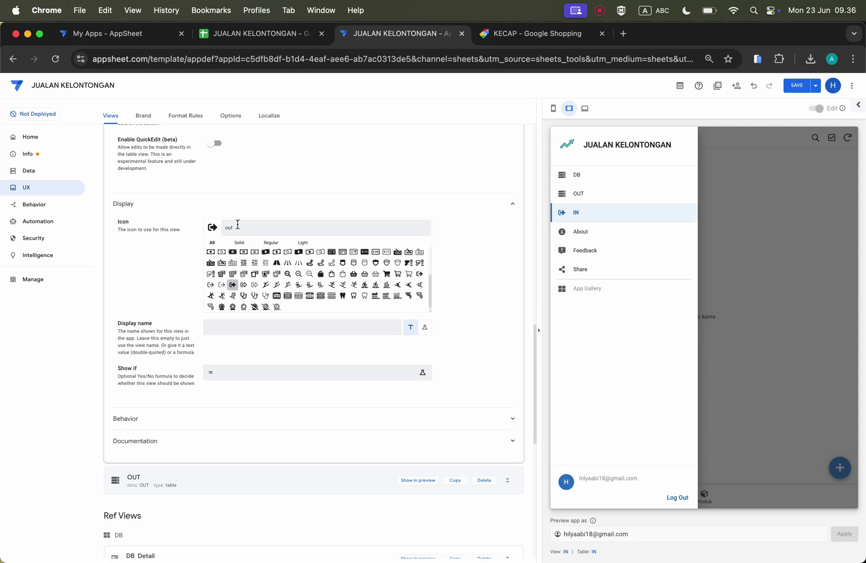
# Step: Search the IN view's icons for "in", "en" and "inpu", and browse the solid icons for an inward arrow
pyautogui.doubleClick(238, 224)
pyautogui.scroll(-5, 250, 297)
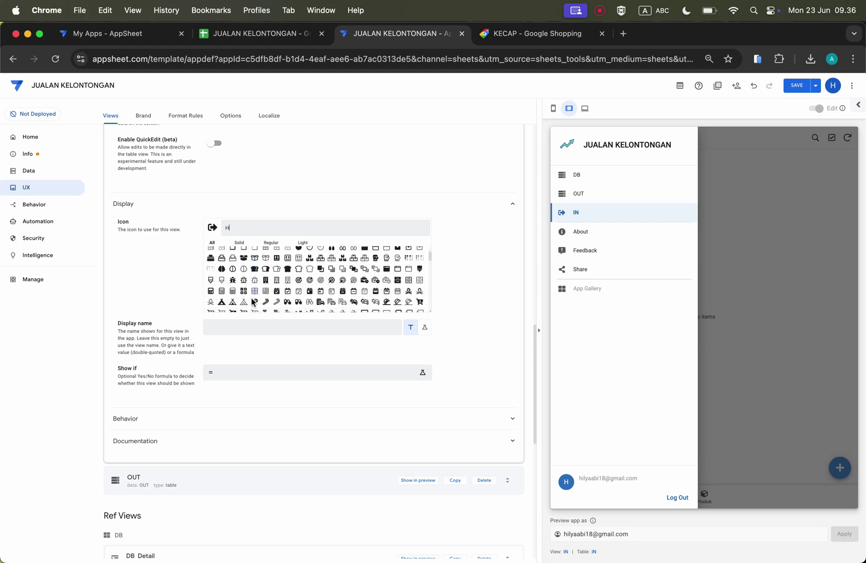
pyautogui.scroll(-5, 252, 301)
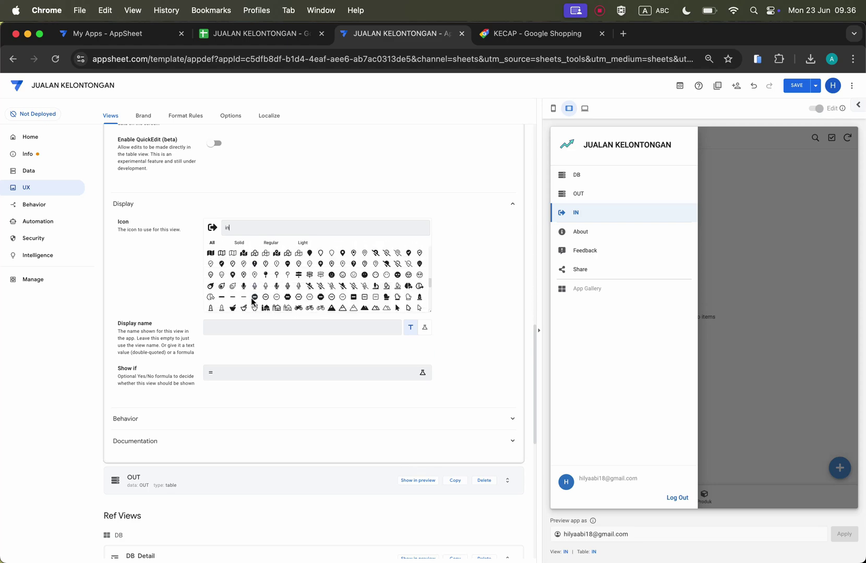
pyautogui.press('BackSpace')
pyautogui.press('BackSpace')
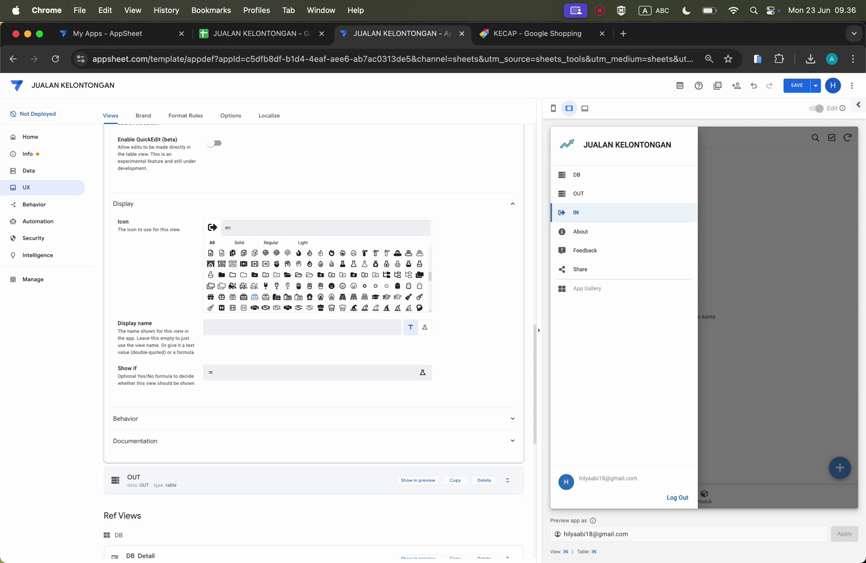
pyautogui.write('r')
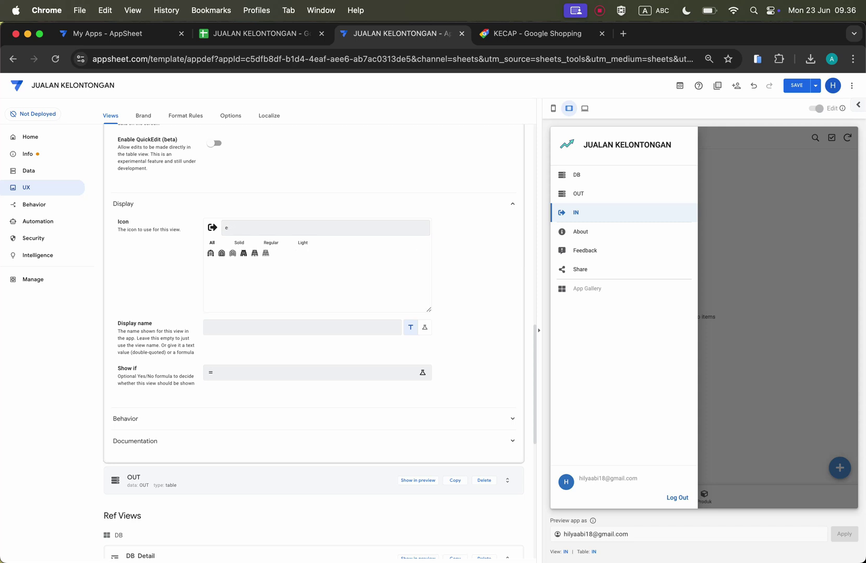
pyautogui.press('BackSpace')
pyautogui.write('inpu')
pyautogui.click(239, 243)
pyautogui.click(252, 228)
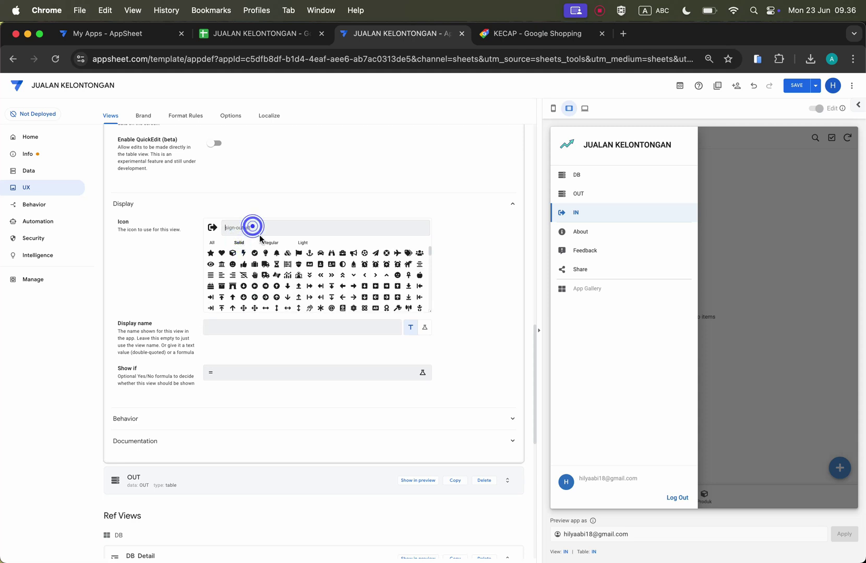
pyautogui.scroll(-3, 321, 306)
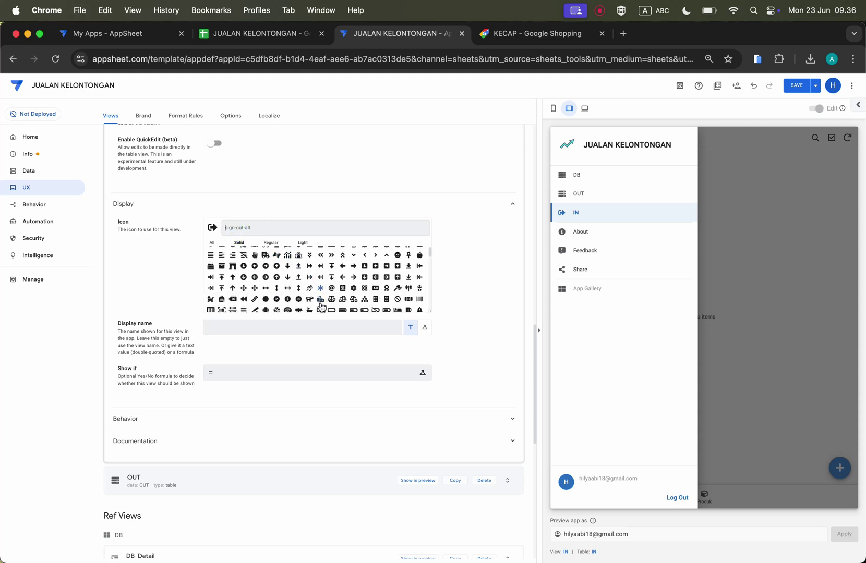
pyautogui.scroll(2, 321, 306)
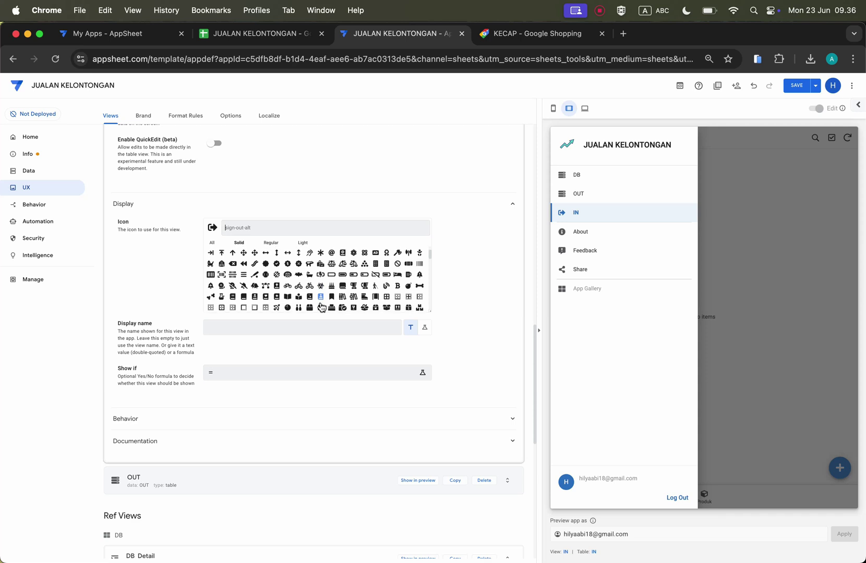
# Step: Search the solid icons for "out" and try the sign-out arrows for the IN view
pyautogui.write('out')
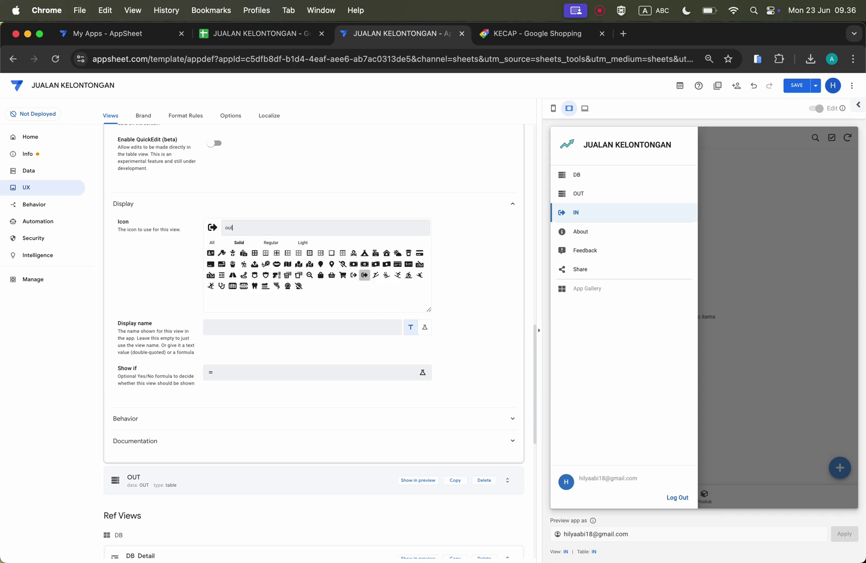
pyautogui.scroll(-1, 282, 290)
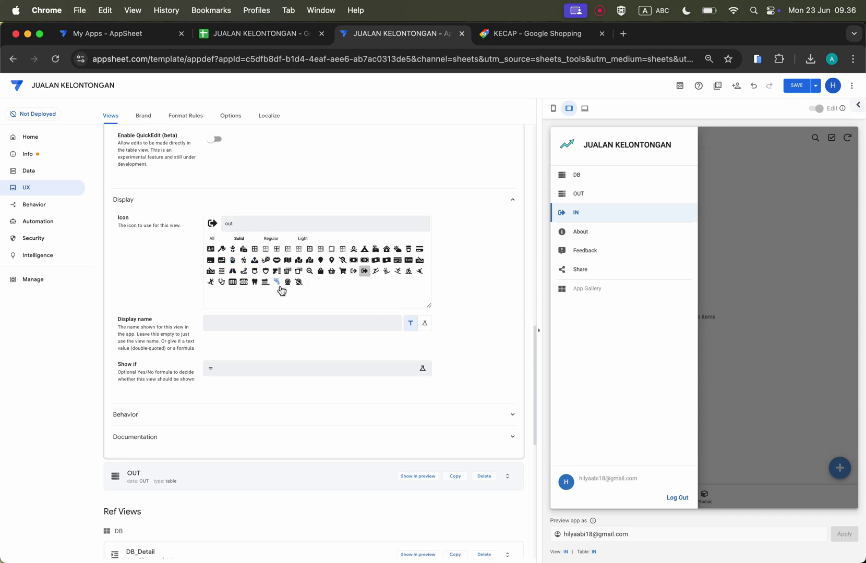
pyautogui.click(361, 270)
pyautogui.click(353, 272)
# Step: Search the IN view's solid icons for "in" and look through the matches for an inward arrow
pyautogui.click(265, 228)
pyautogui.press('BackSpace')
pyautogui.press('BackSpace')
pyautogui.press('BackSpace')
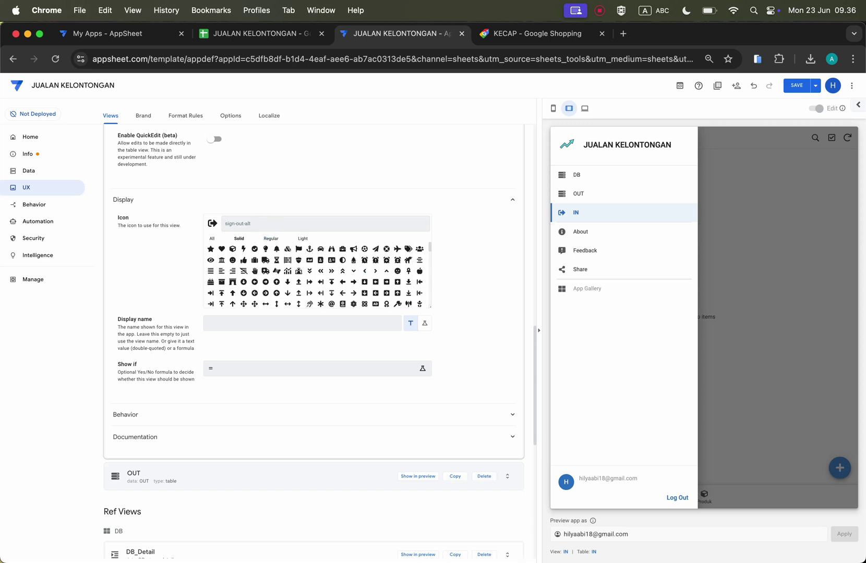
pyautogui.write('in')
pyautogui.scroll(-5, 301, 289)
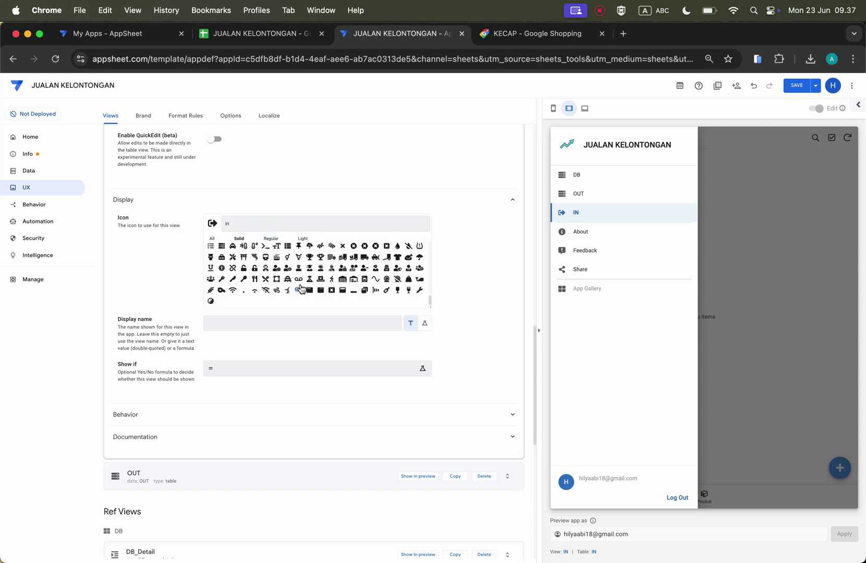
pyautogui.scroll(3, 301, 288)
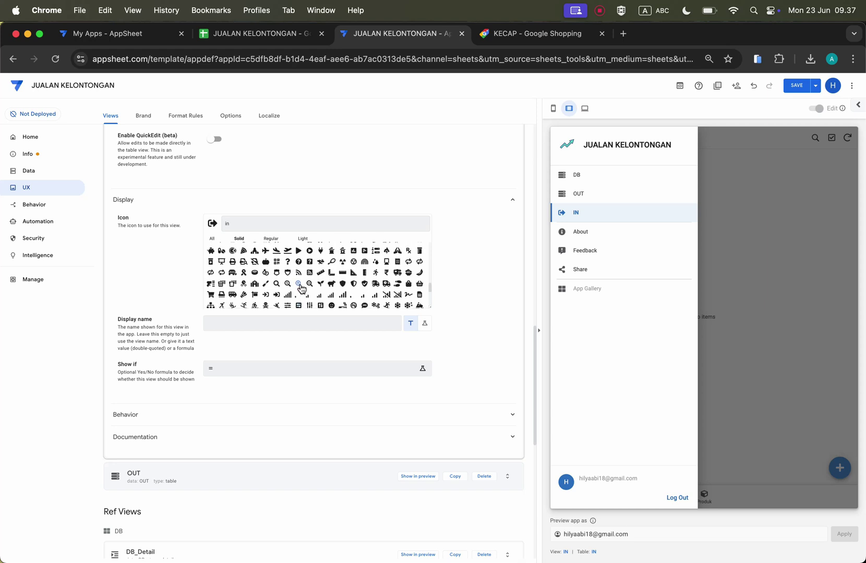
pyautogui.scroll(3, 301, 288)
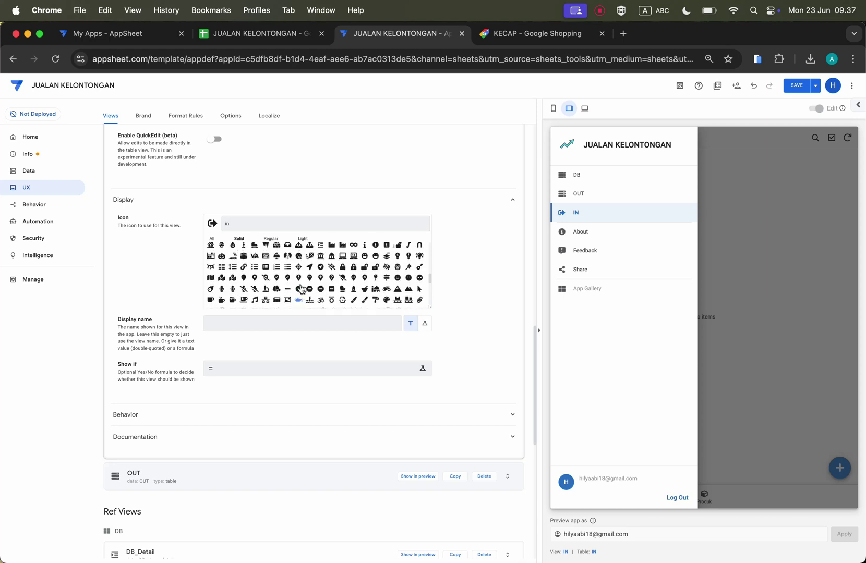
pyautogui.scroll(4, 301, 289)
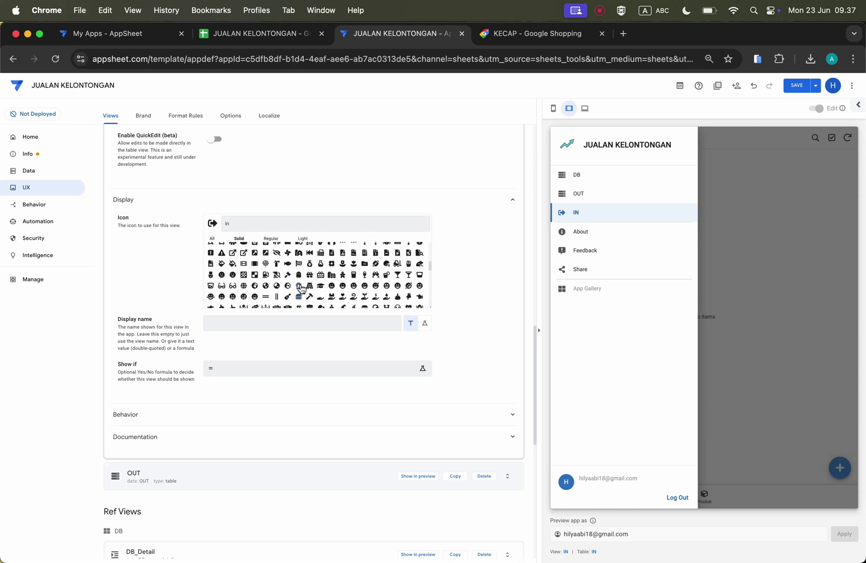
pyautogui.scroll(4, 301, 288)
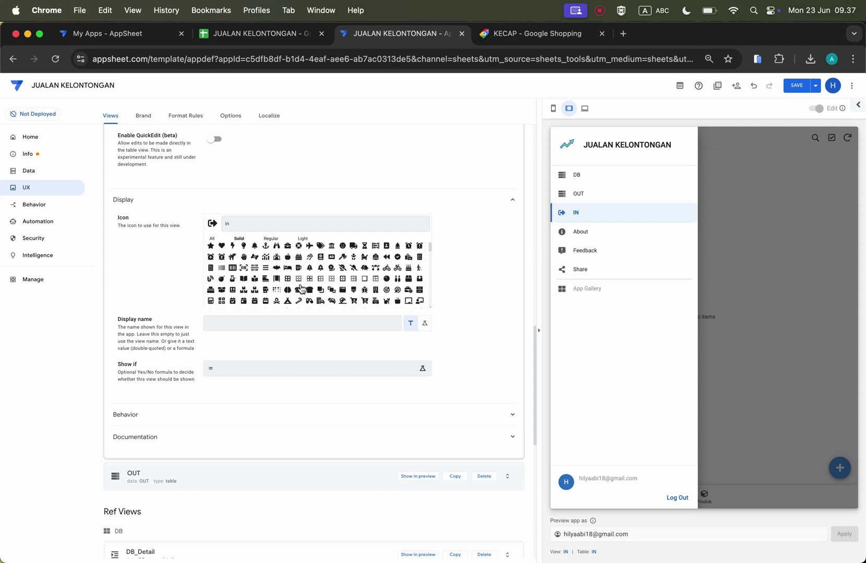
pyautogui.scroll(5, 301, 289)
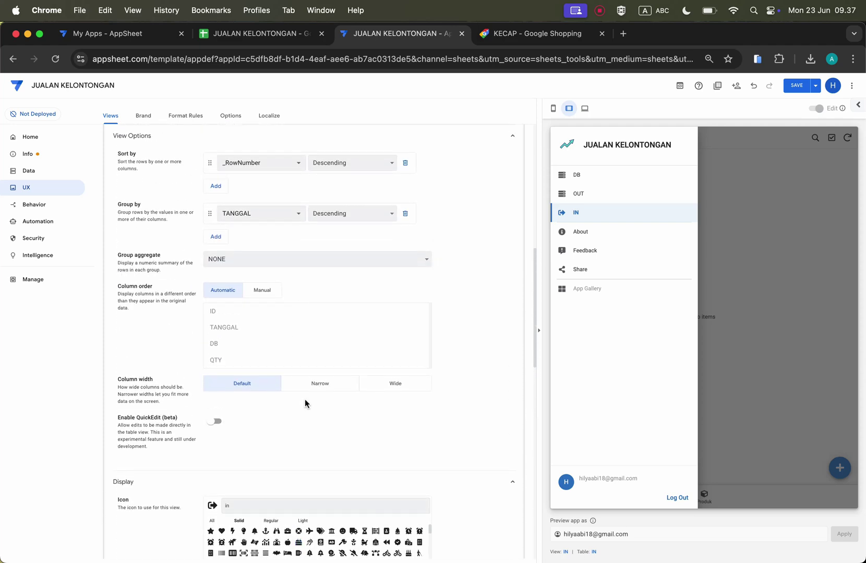
pyautogui.scroll(-7, 304, 402)
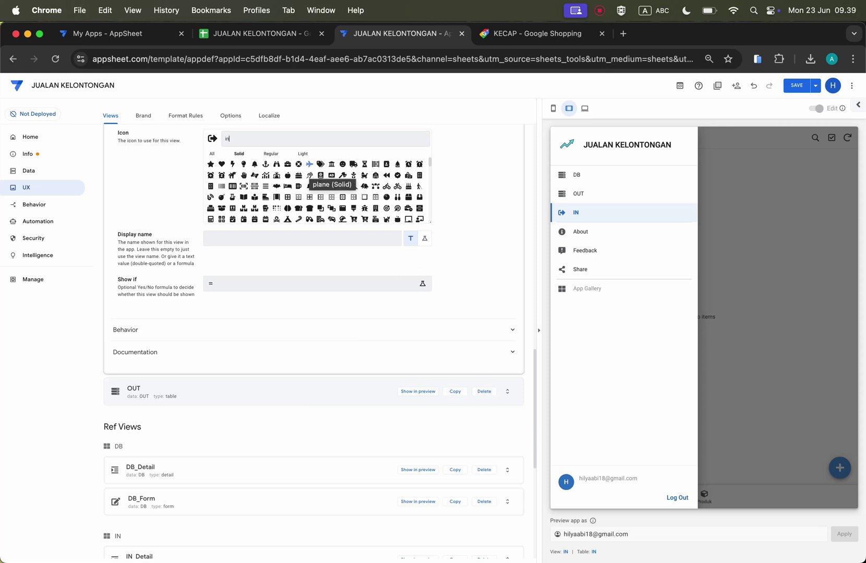
# Step: Search the IN view's icons for "join" and assign the solid sign-in arrow
pyautogui.press('BackSpace')
pyautogui.press('BackSpace')
pyautogui.write('join')
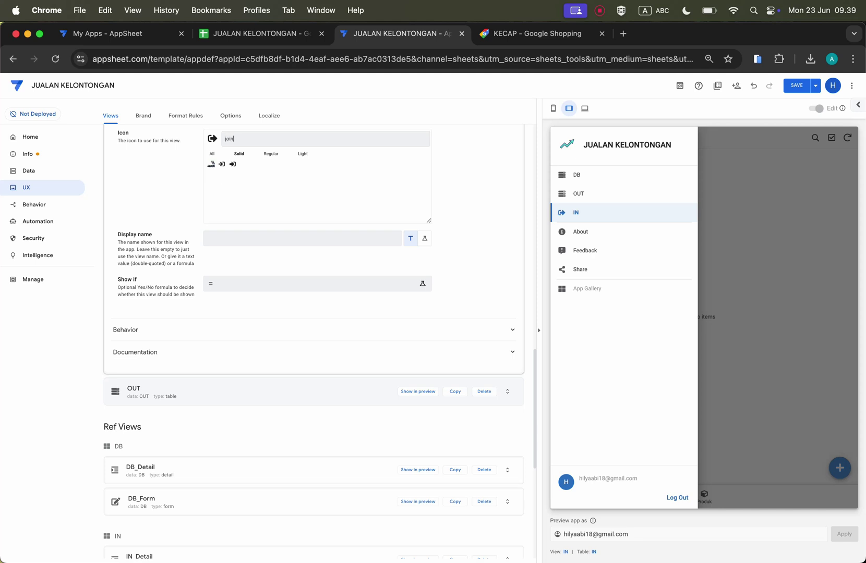
pyautogui.scroll(1, 301, 190)
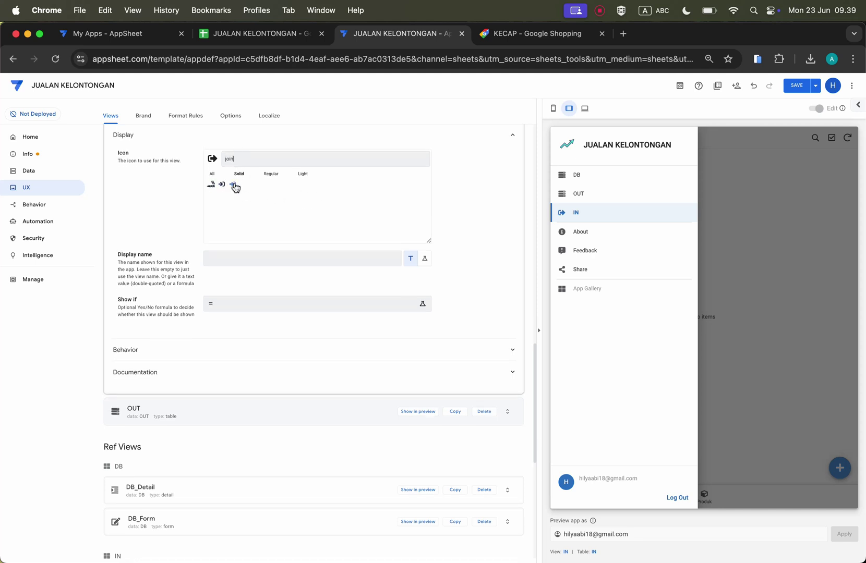
pyautogui.click(234, 185)
# Step: Search the OUT view's display icons for "out" and assign the bold solid sign-out arrow
pyautogui.scroll(1, 241, 156)
pyautogui.scroll(-5, 243, 155)
pyautogui.click(285, 288)
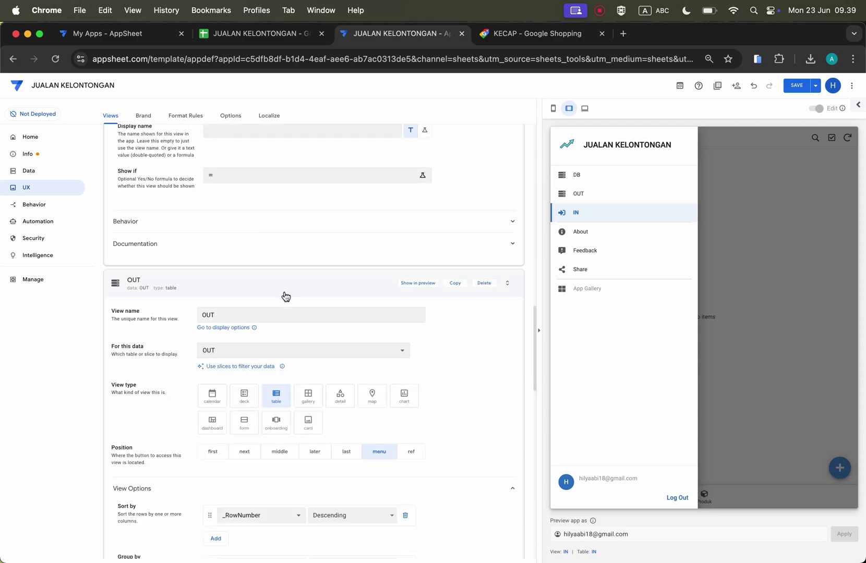
pyautogui.scroll(-6, 288, 390)
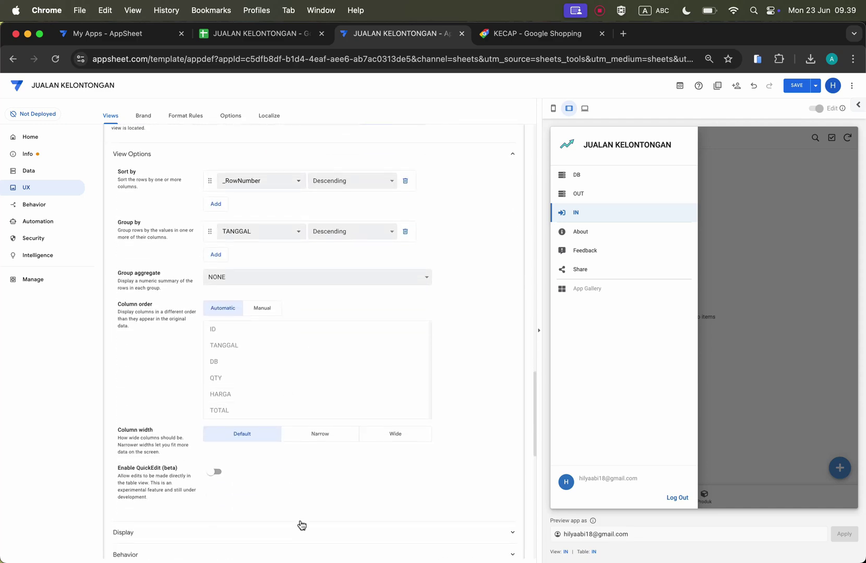
pyautogui.scroll(-5, 313, 466)
pyautogui.click(330, 362)
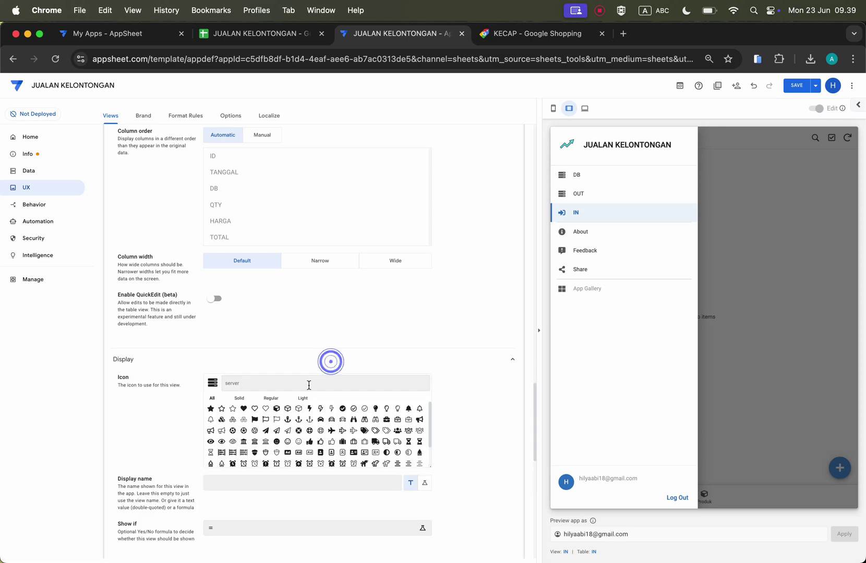
pyautogui.click(309, 385)
pyautogui.write('out')
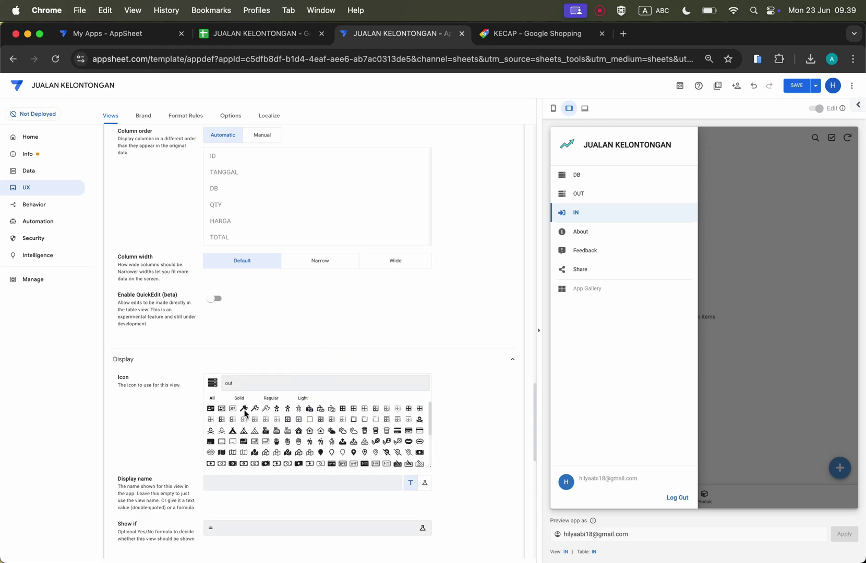
pyautogui.scroll(-3, 271, 443)
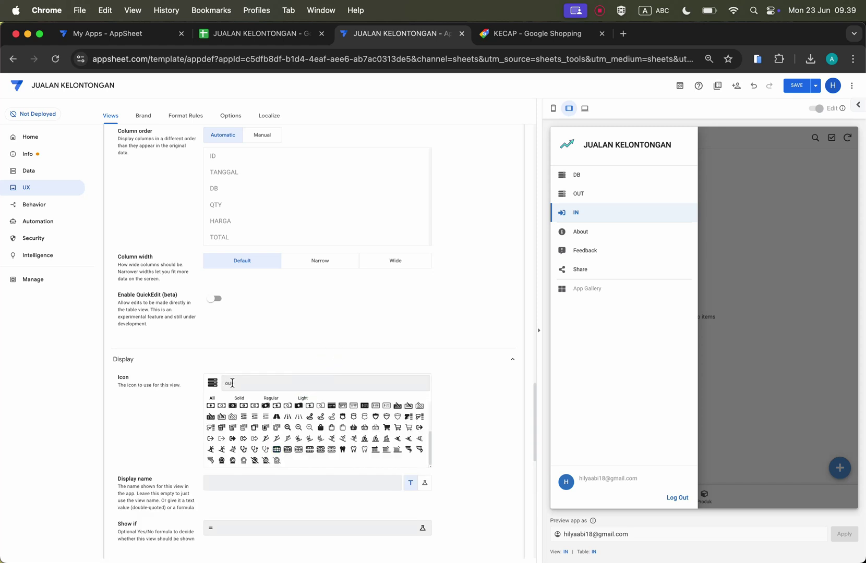
pyautogui.click(240, 397)
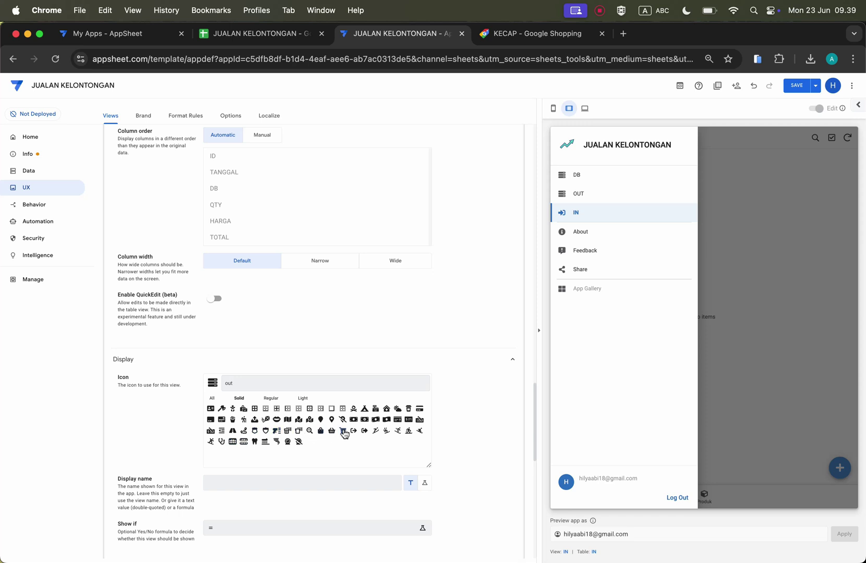
pyautogui.click(363, 431)
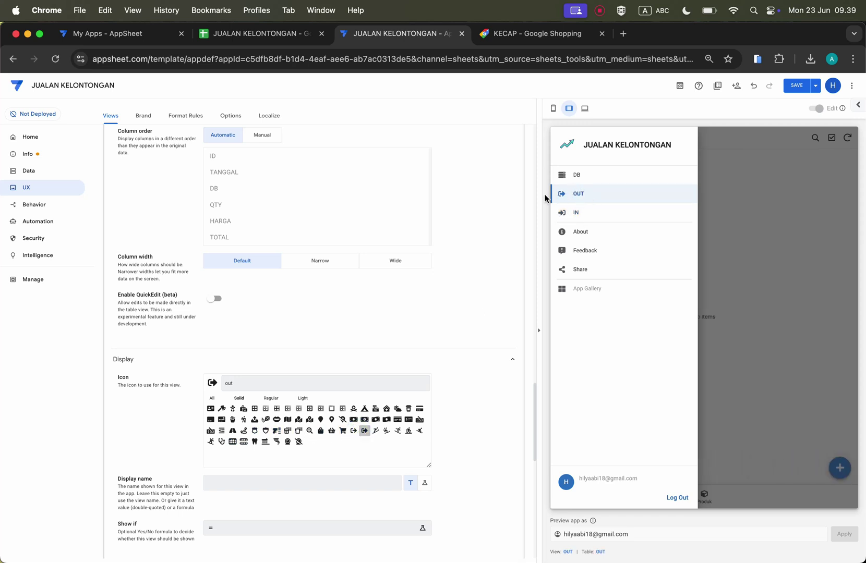
# Step: Show the Produk view in the app preview and collapse the OUT and IN views' settings
pyautogui.click(742, 282)
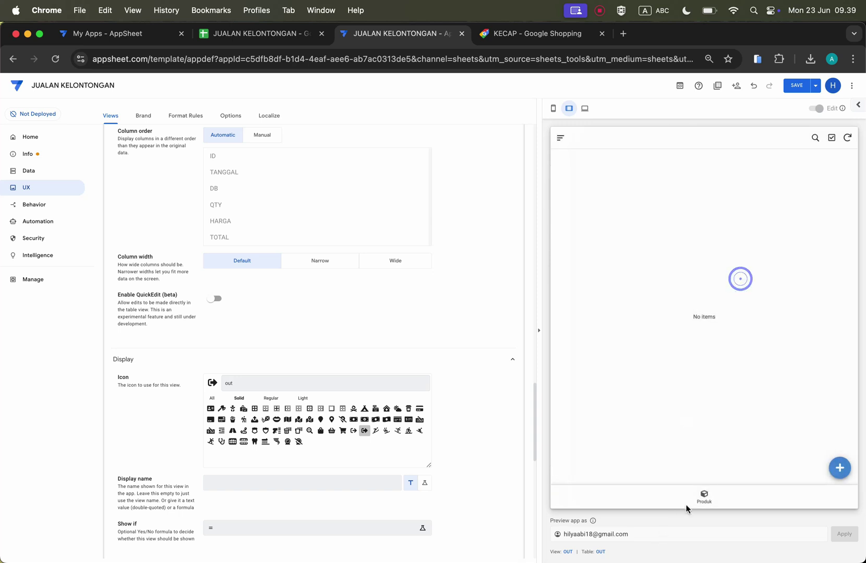
pyautogui.click(704, 501)
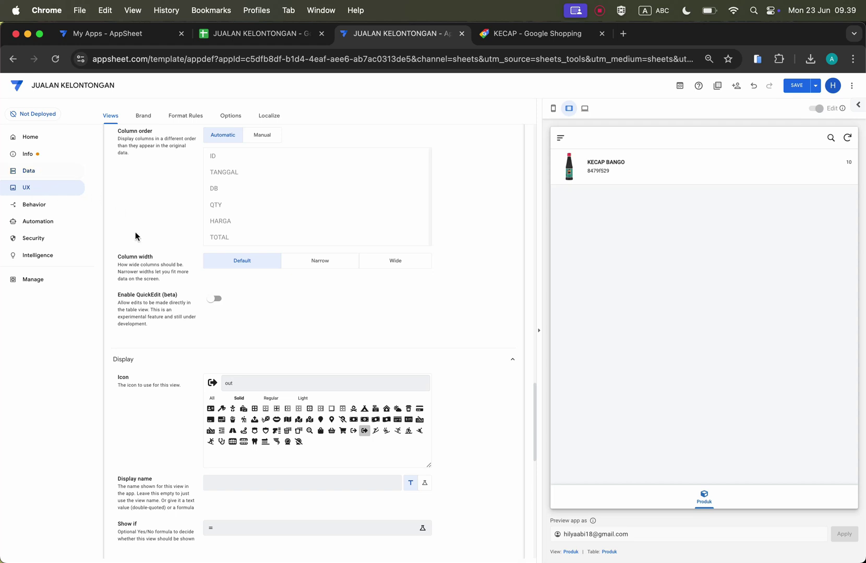
pyautogui.scroll(10, 146, 255)
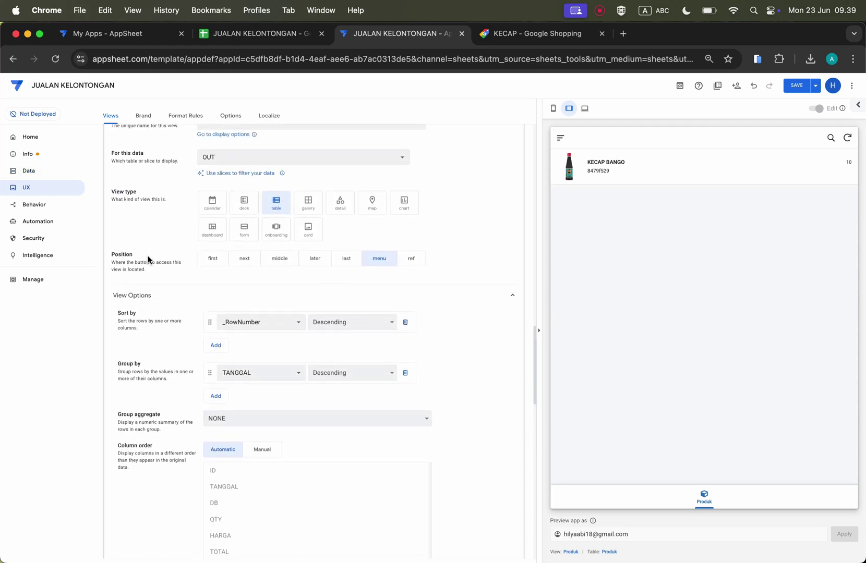
pyautogui.scroll(-3, 146, 255)
pyautogui.scroll(4, 146, 255)
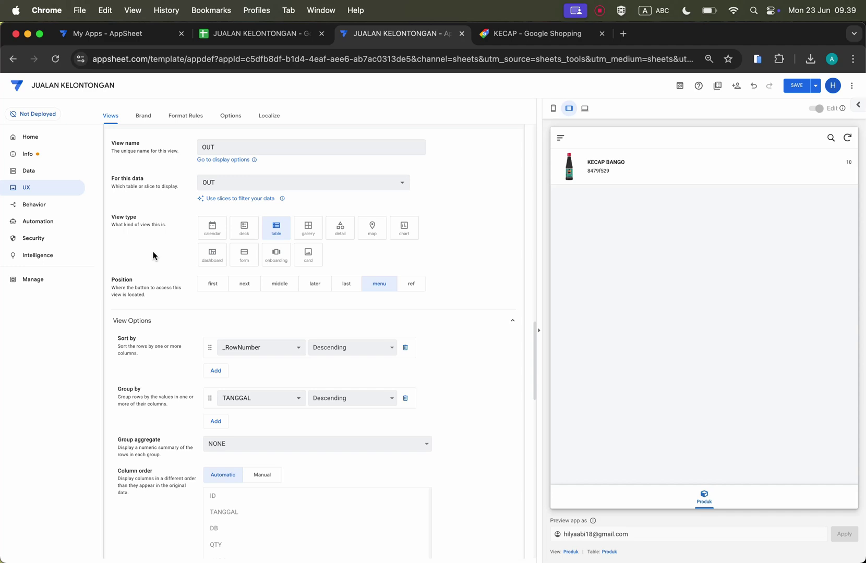
pyautogui.scroll(8, 180, 197)
pyautogui.click(210, 420)
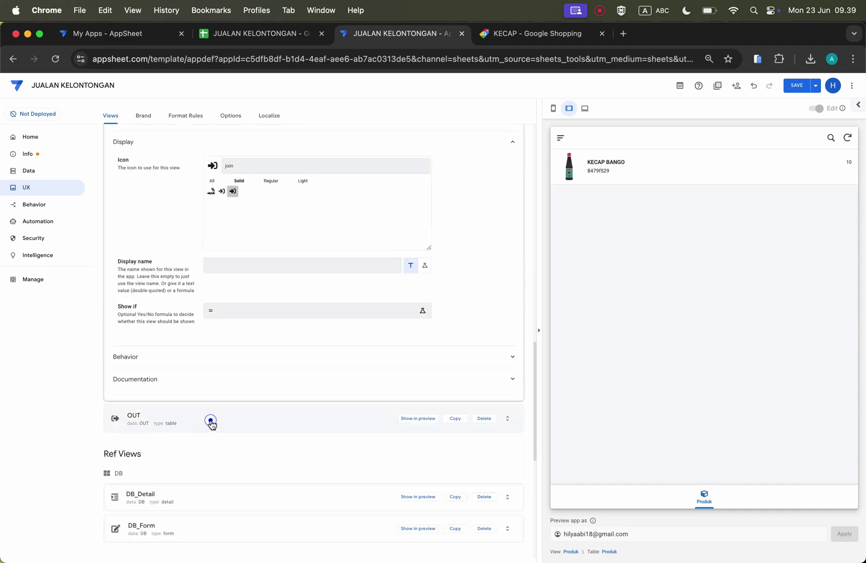
pyautogui.scroll(10, 211, 419)
pyautogui.click(239, 377)
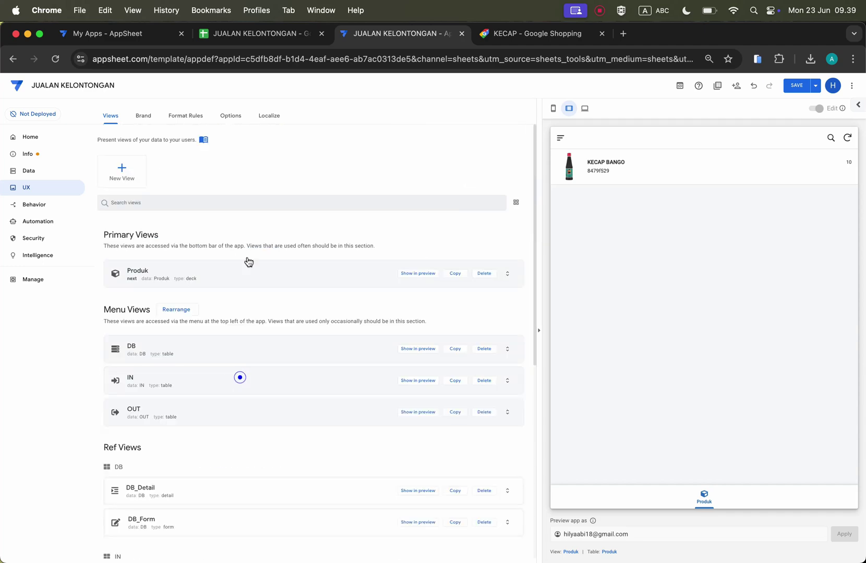
# Step: Set the secondary header of the Produk deck view to the HARGA column
pyautogui.click(258, 266)
pyautogui.scroll(-3, 242, 395)
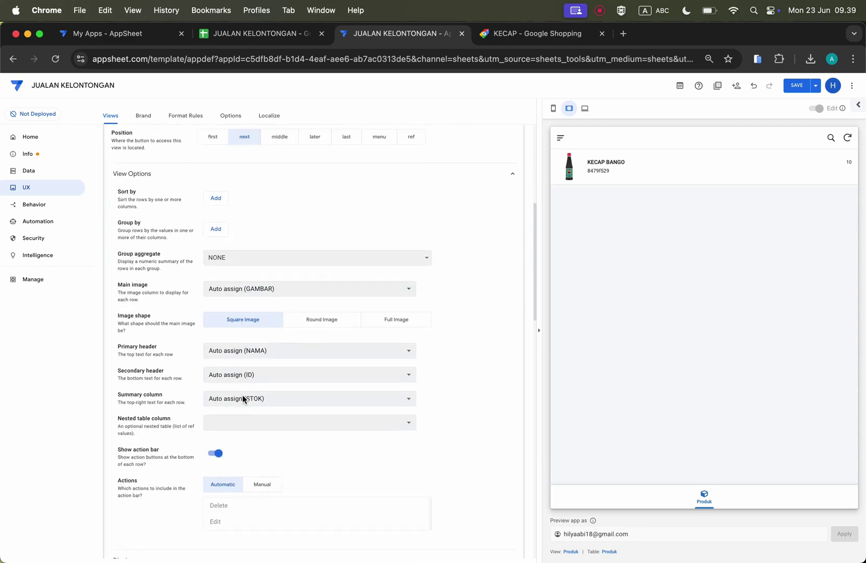
pyautogui.scroll(-2, 213, 458)
pyautogui.scroll(-2, 172, 451)
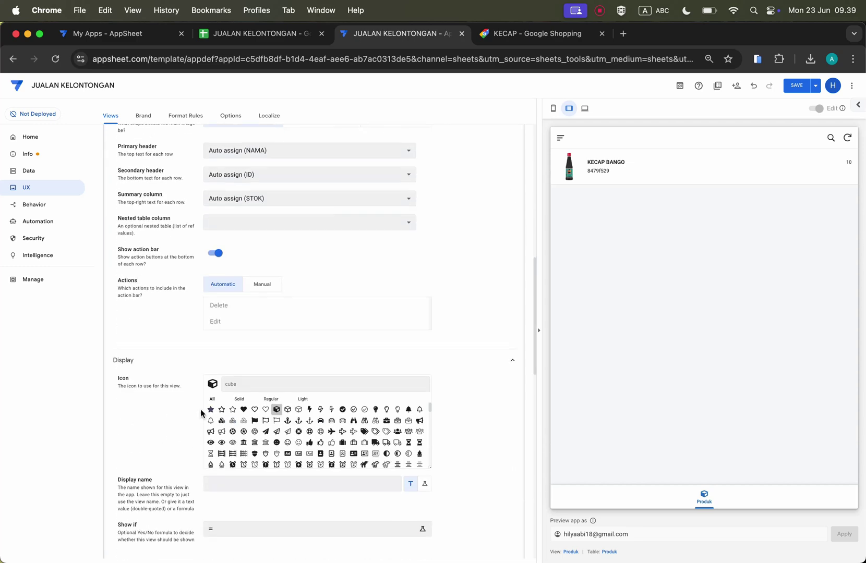
pyautogui.scroll(6, 200, 413)
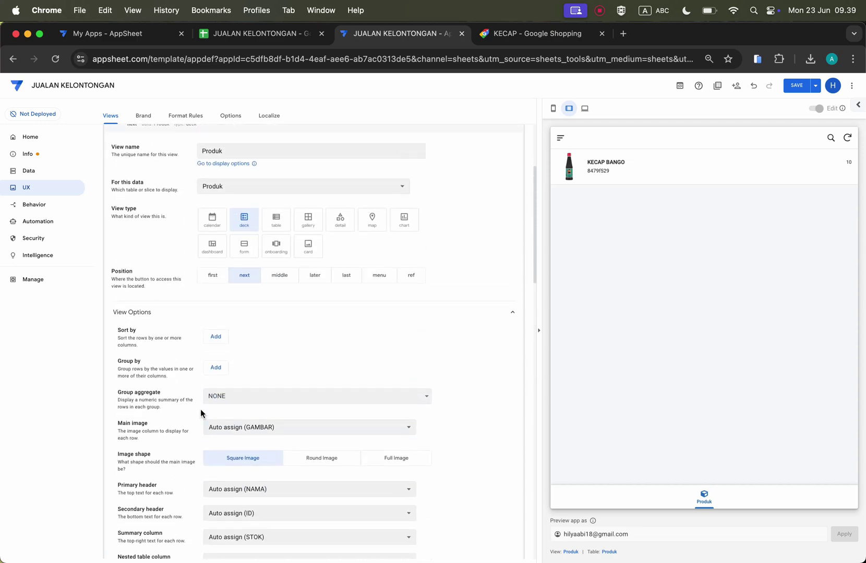
pyautogui.scroll(-10, 201, 412)
pyautogui.scroll(-5, 200, 413)
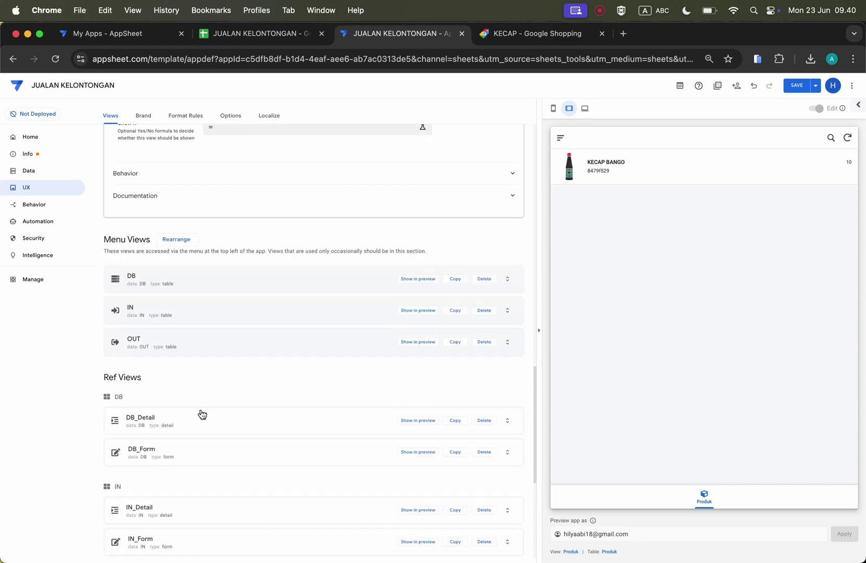
pyautogui.scroll(8, 201, 415)
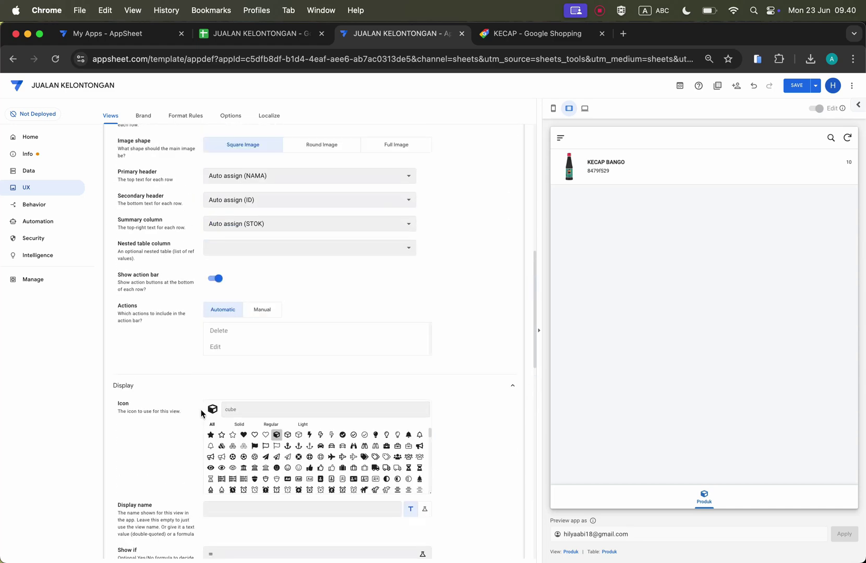
pyautogui.scroll(3, 201, 412)
pyautogui.click(261, 320)
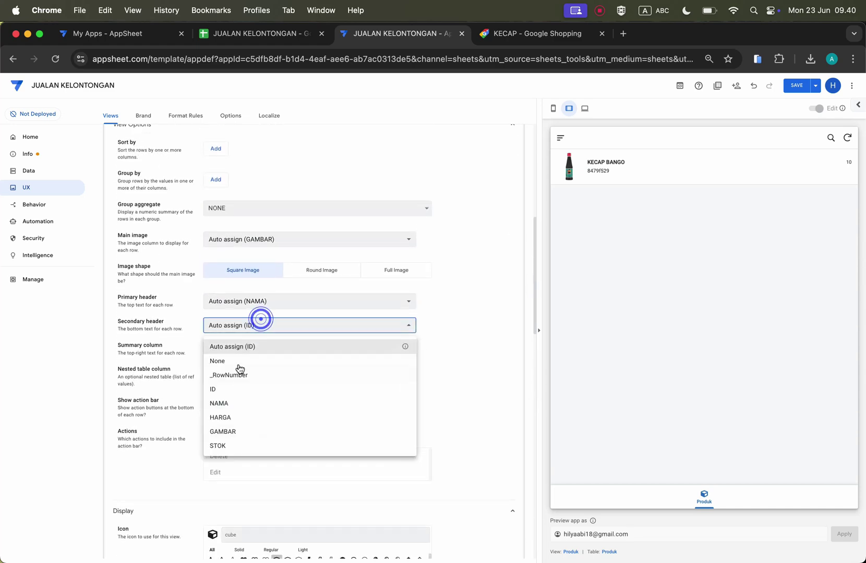
pyautogui.click(233, 417)
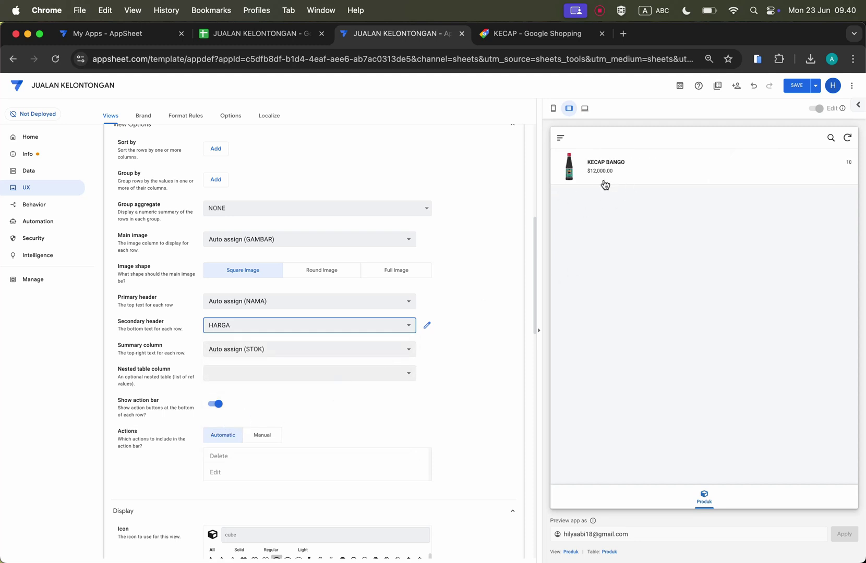
# Step: Set the DB table's HARGA price column to 0 decimal digits with Rp as its currency symbol
pyautogui.click(63, 176)
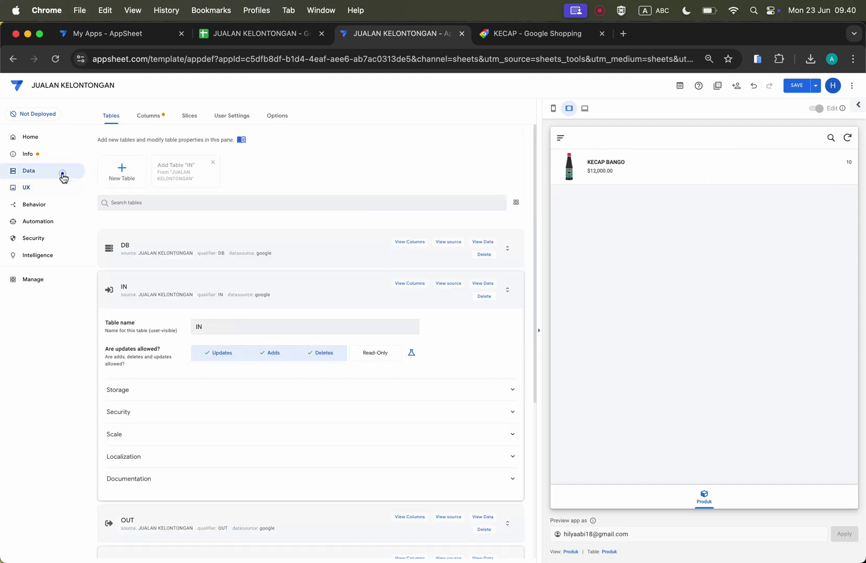
pyautogui.click(298, 293)
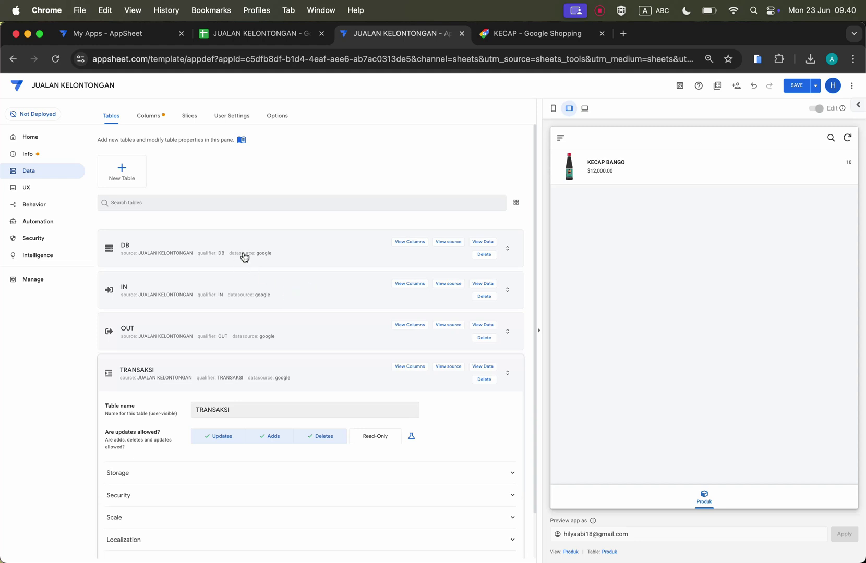
pyautogui.click(277, 251)
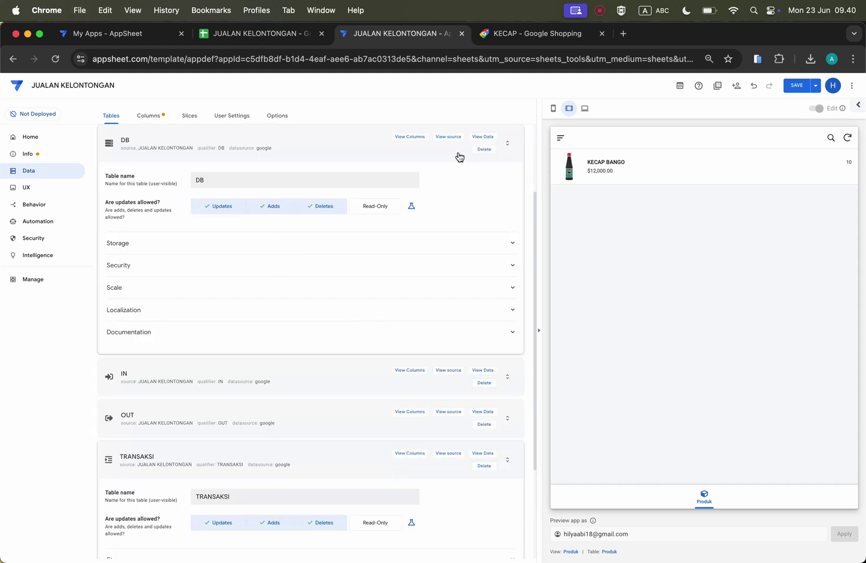
pyautogui.click(410, 137)
pyautogui.click(411, 137)
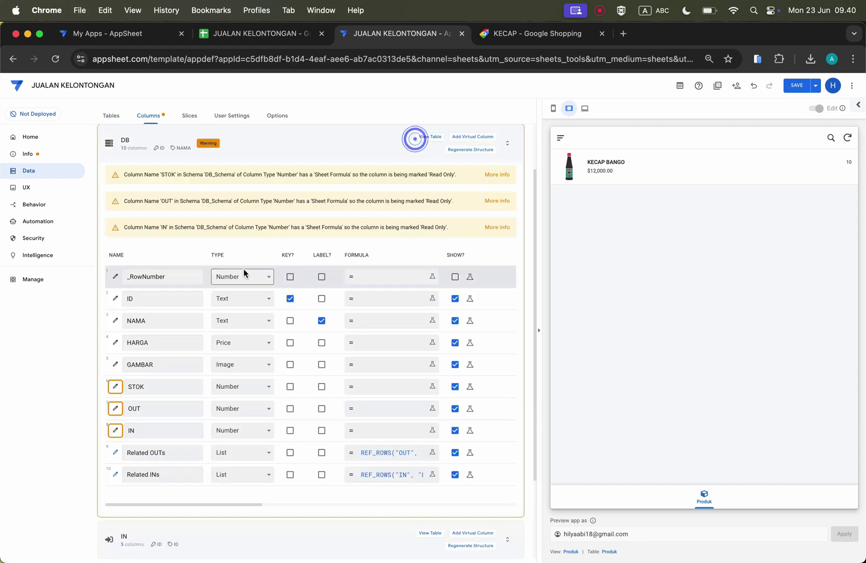
pyautogui.click(114, 345)
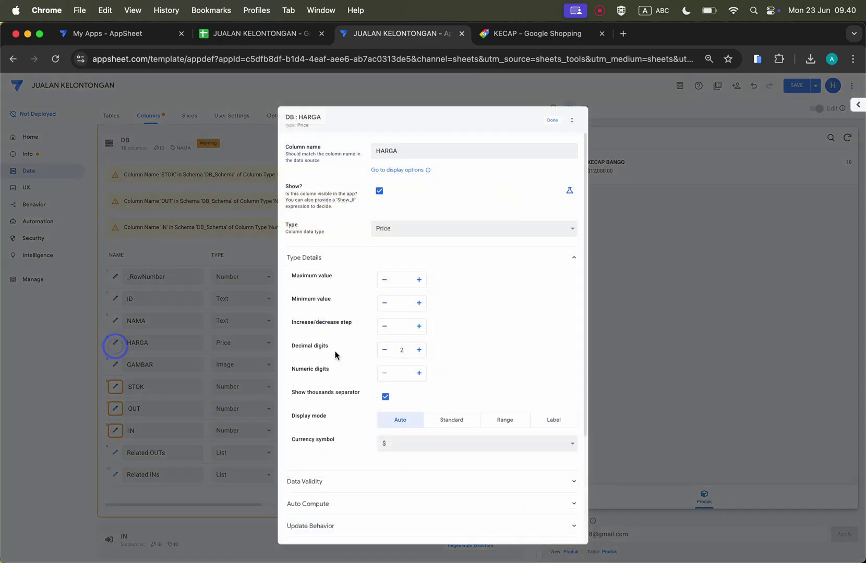
pyautogui.click(386, 350)
pyautogui.click(411, 444)
pyautogui.write('Rp')
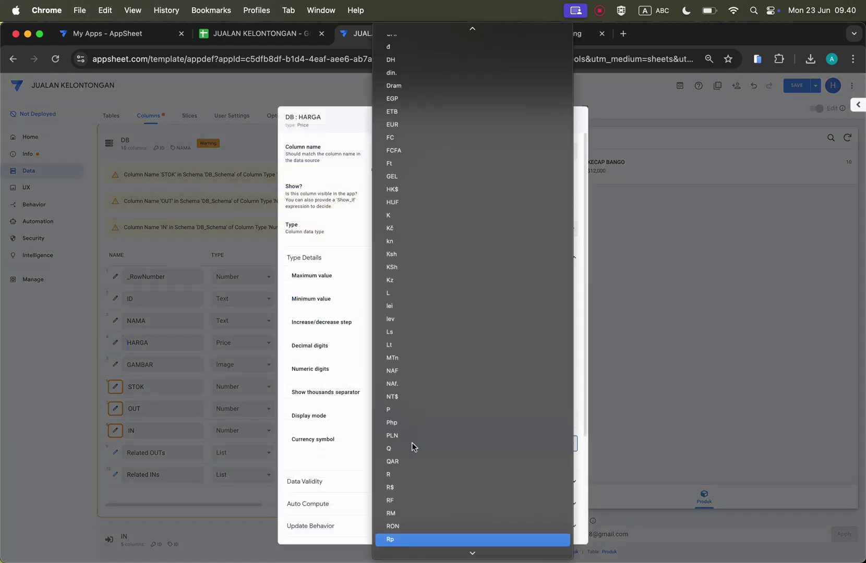
pyautogui.press('Return')
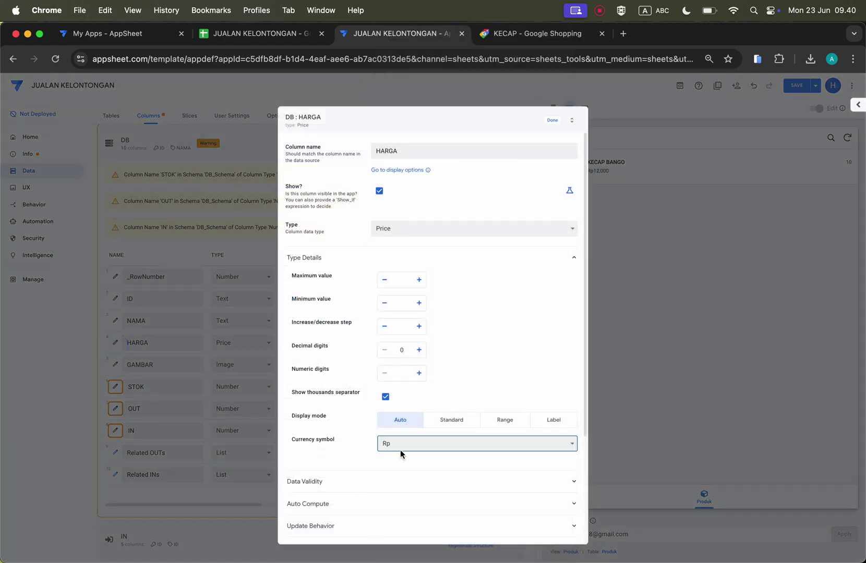
pyautogui.click(553, 121)
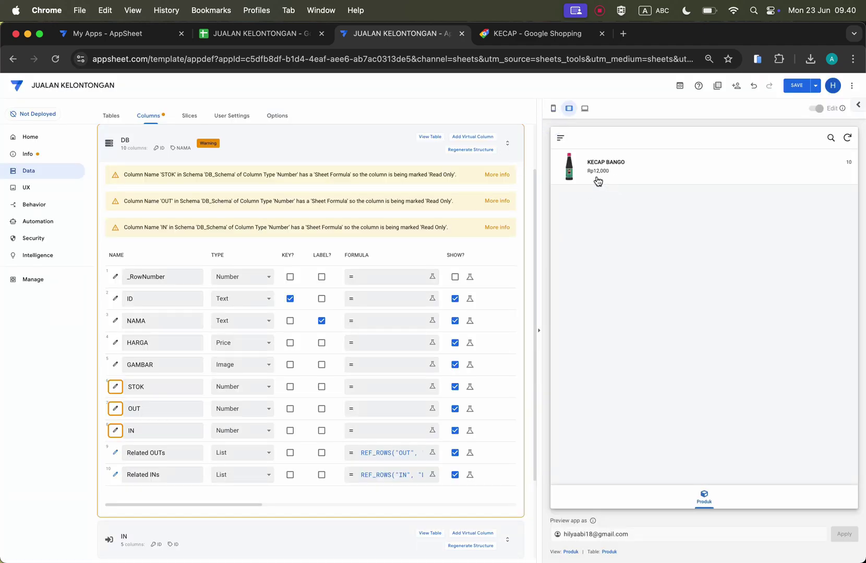
# Step: Collapse the DB columns and change the OUT table's HARGA column type to Price
pyautogui.scroll(3, 338, 223)
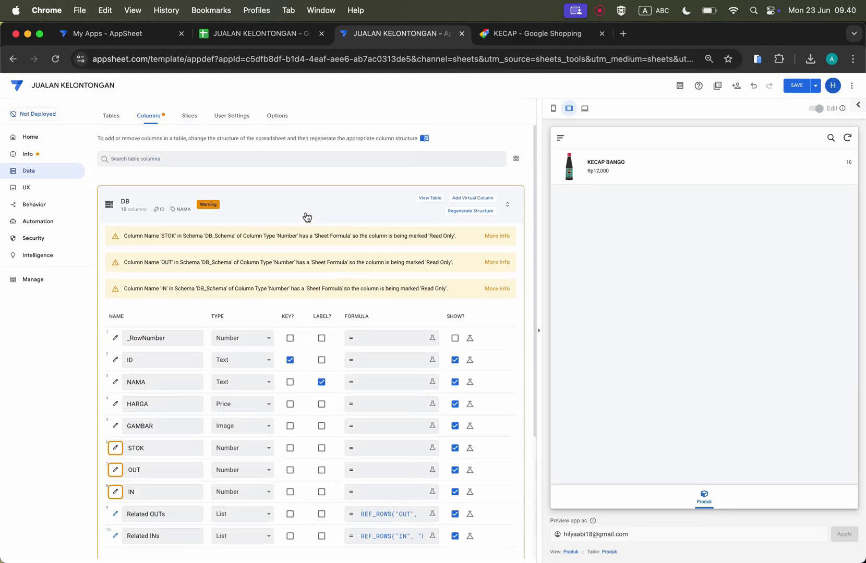
pyautogui.click(305, 211)
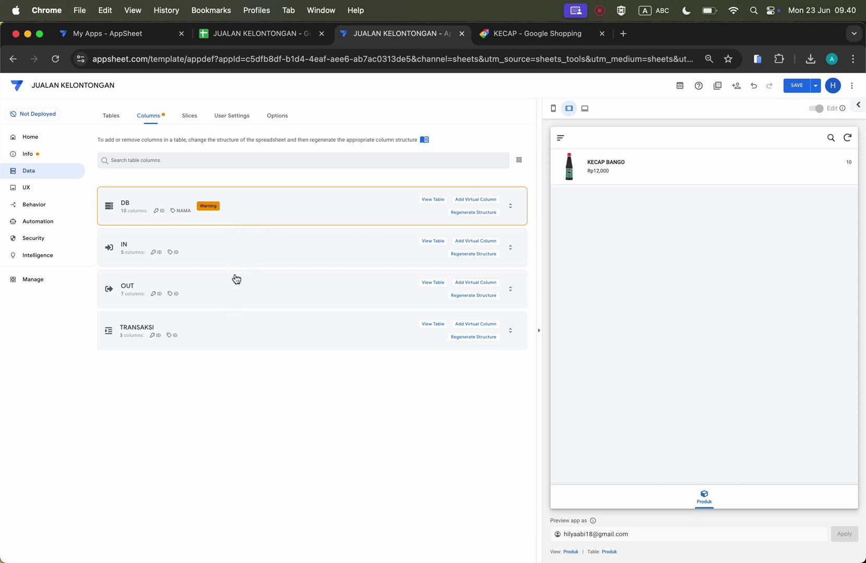
pyautogui.click(230, 246)
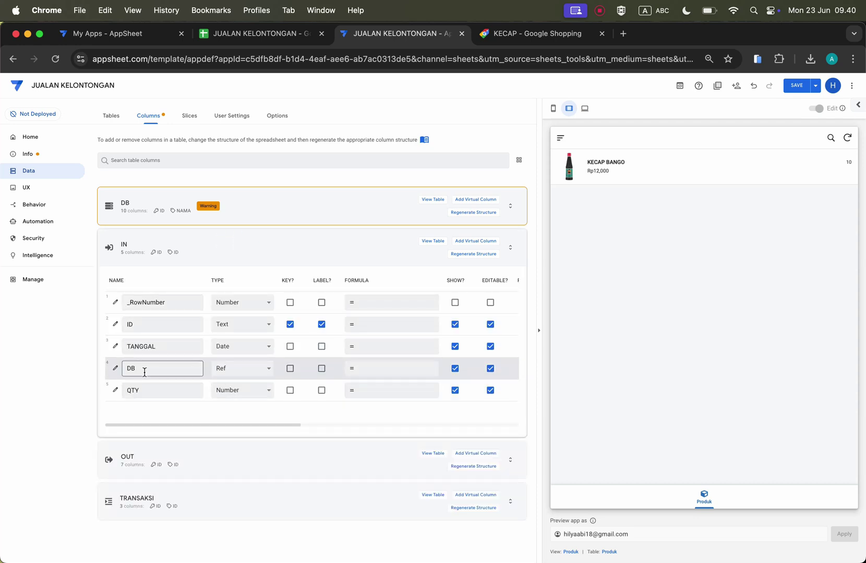
pyautogui.click(208, 459)
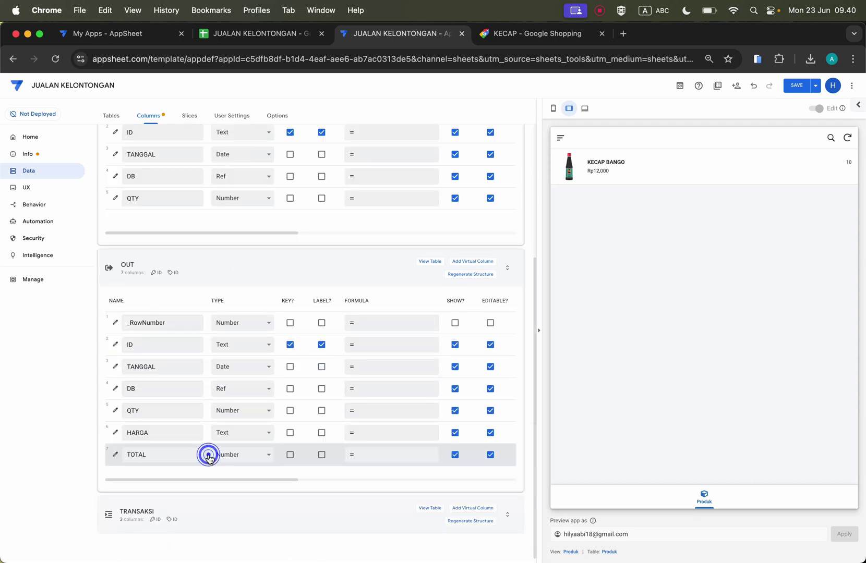
pyautogui.click(241, 432)
pyautogui.press('p')
pyautogui.press('r')
pyautogui.press('Return')
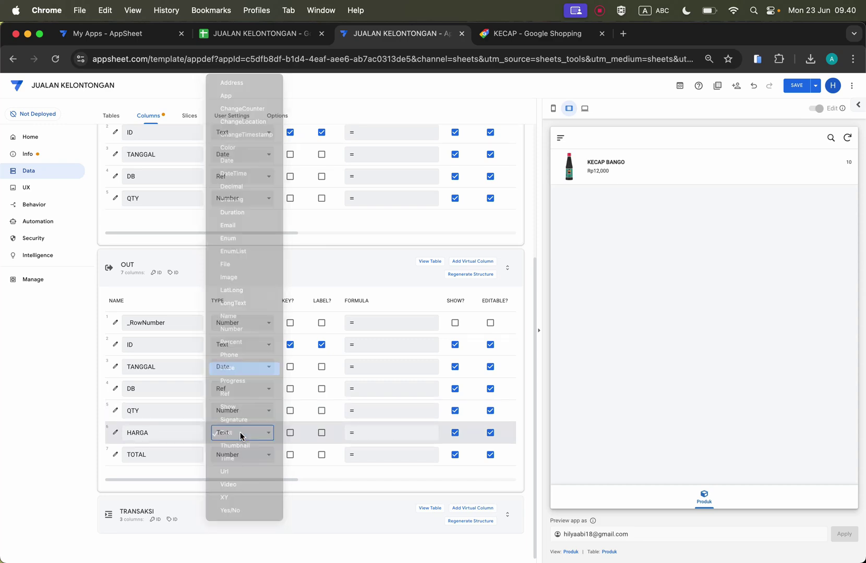
# Step: Format the OUT table's HARGA column with a thousands separator, Rp currency symbol and 0 decimal digits
pyautogui.click(115, 432)
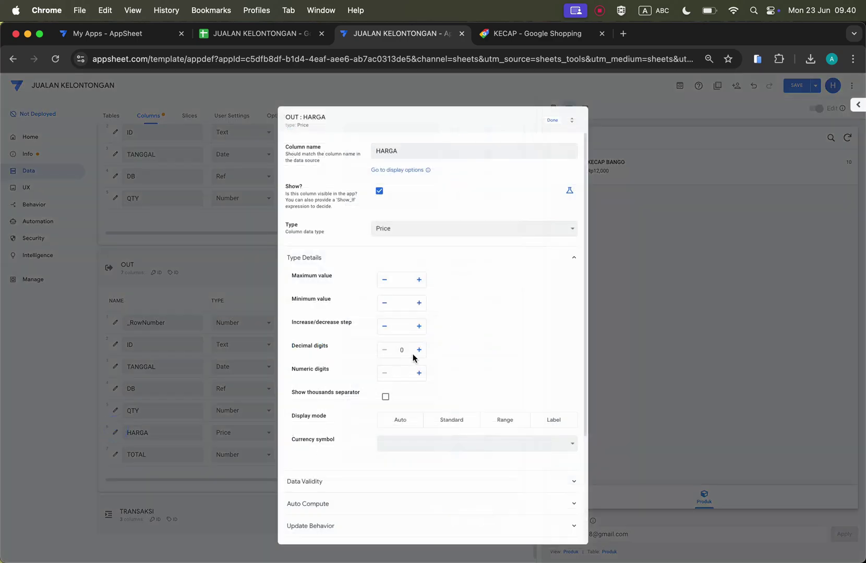
pyautogui.click(385, 397)
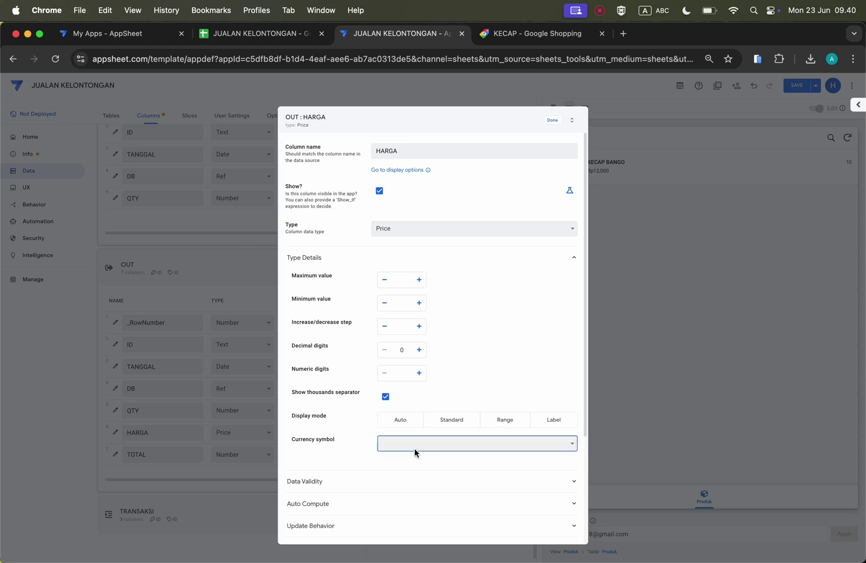
pyautogui.click(416, 451)
pyautogui.press('Return')
pyautogui.click(421, 351)
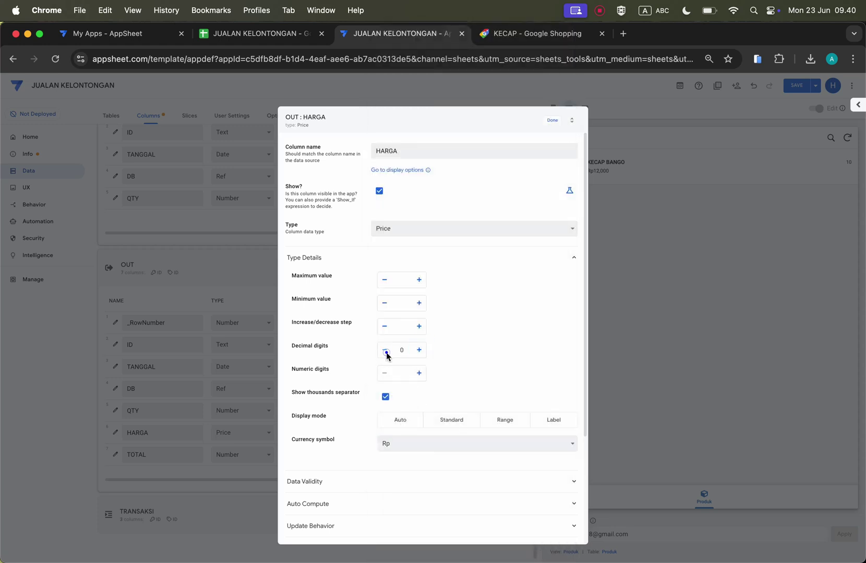
pyautogui.click(553, 121)
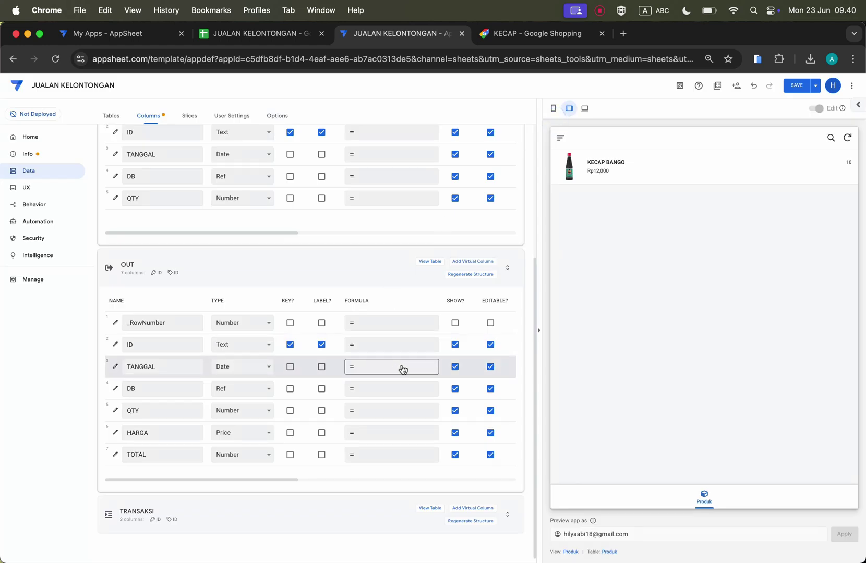
# Step: Collapse the column lists of the OUT and IN tables
pyautogui.scroll(2, 402, 369)
pyautogui.click(354, 331)
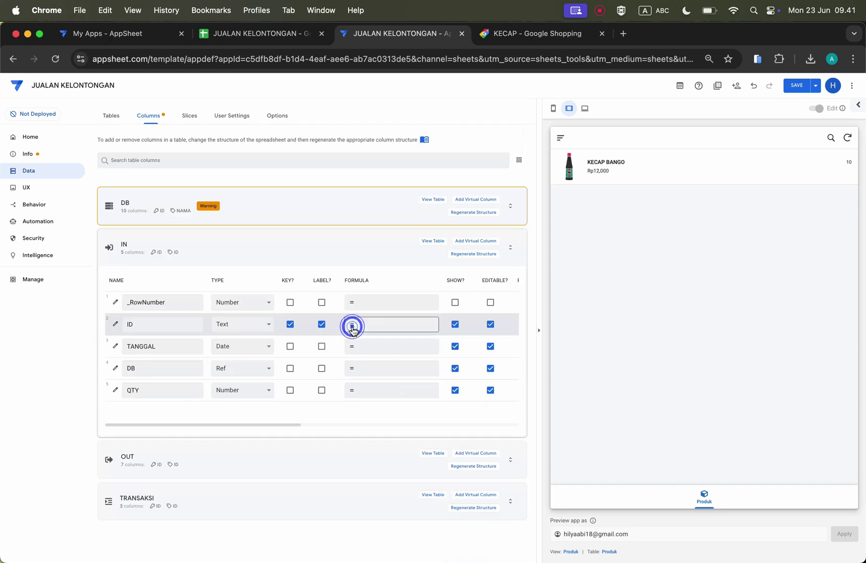
pyautogui.click(346, 264)
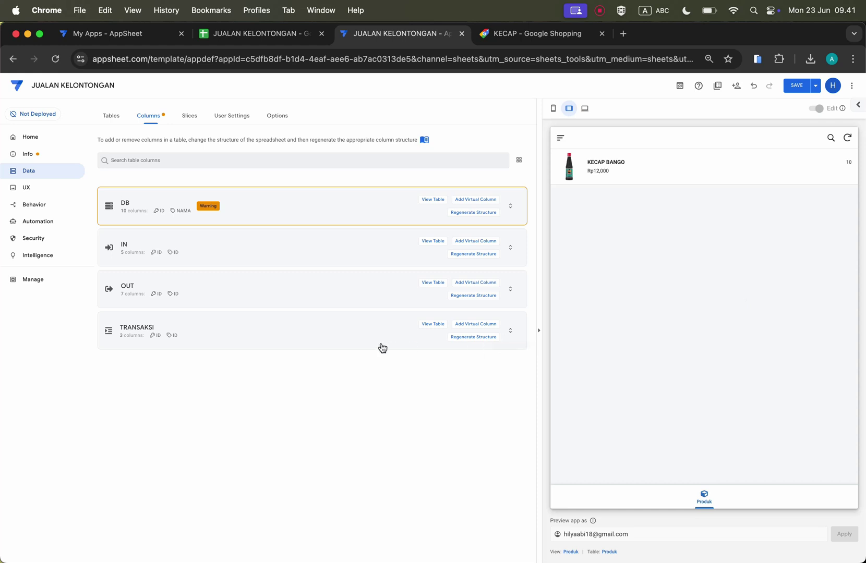
# Step: Create a new app view named POS and place it in the first position
pyautogui.click(27, 190)
pyautogui.click(210, 279)
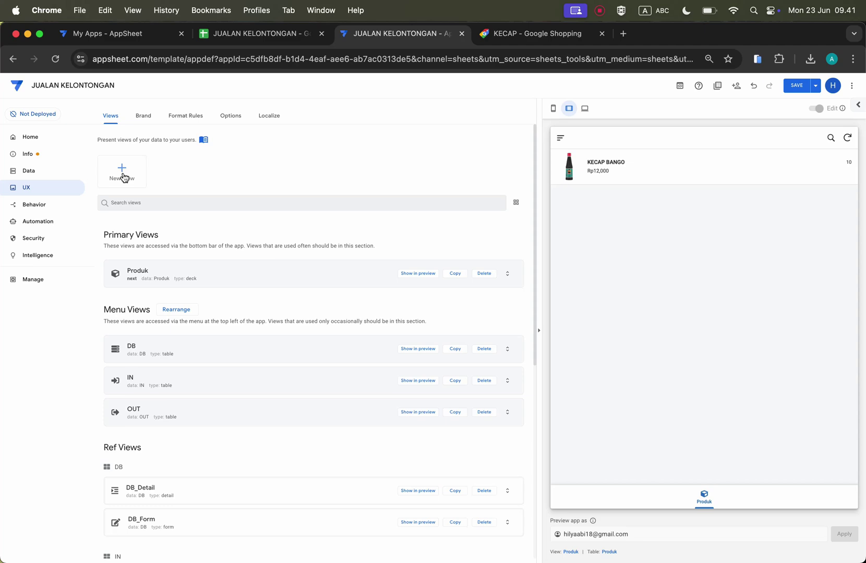
pyautogui.click(122, 177)
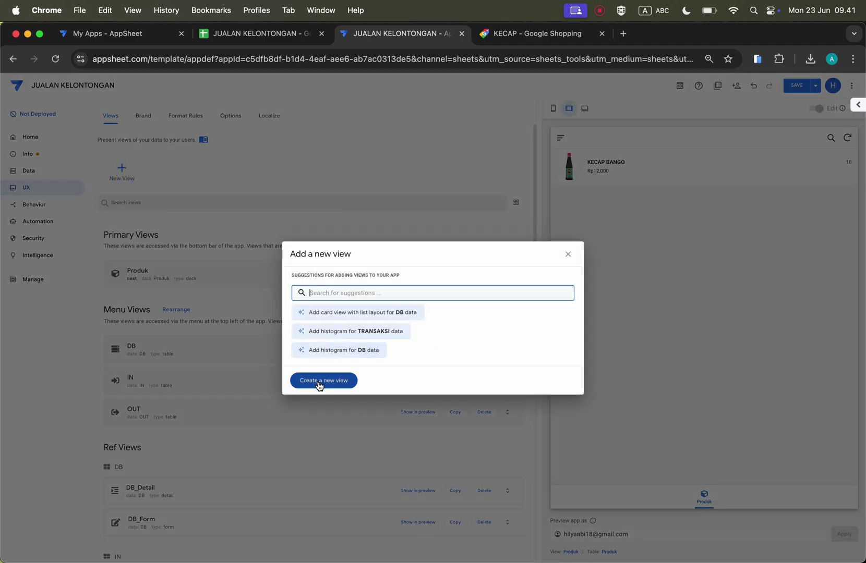
pyautogui.click(320, 380)
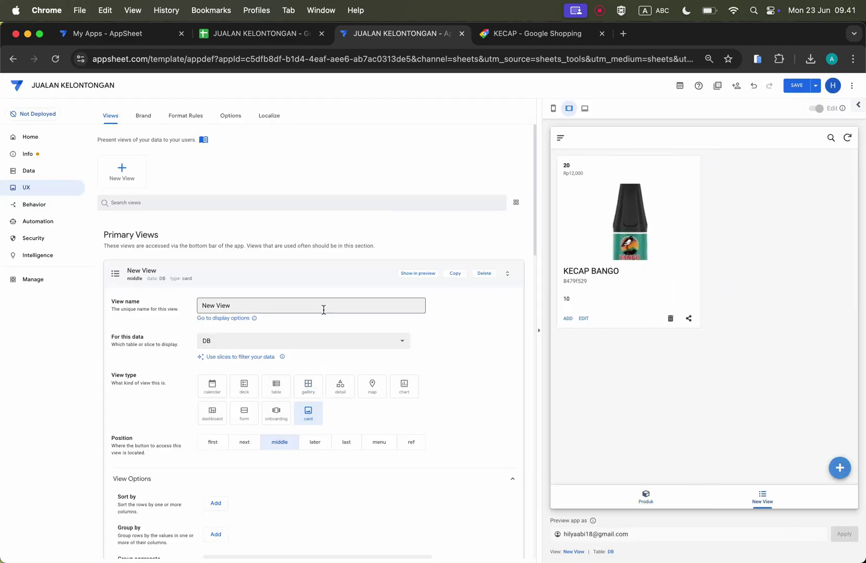
pyautogui.tripleClick(258, 304)
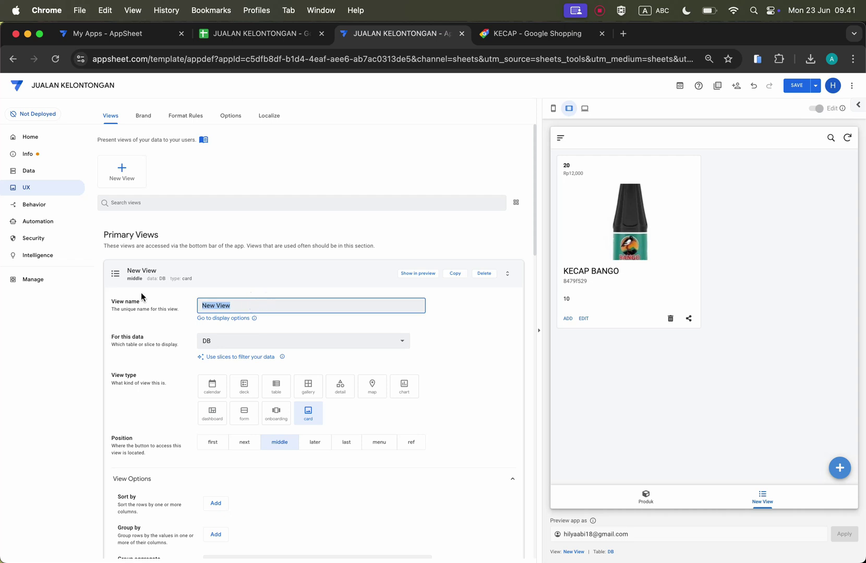
pyautogui.write('POS')
pyautogui.click(218, 447)
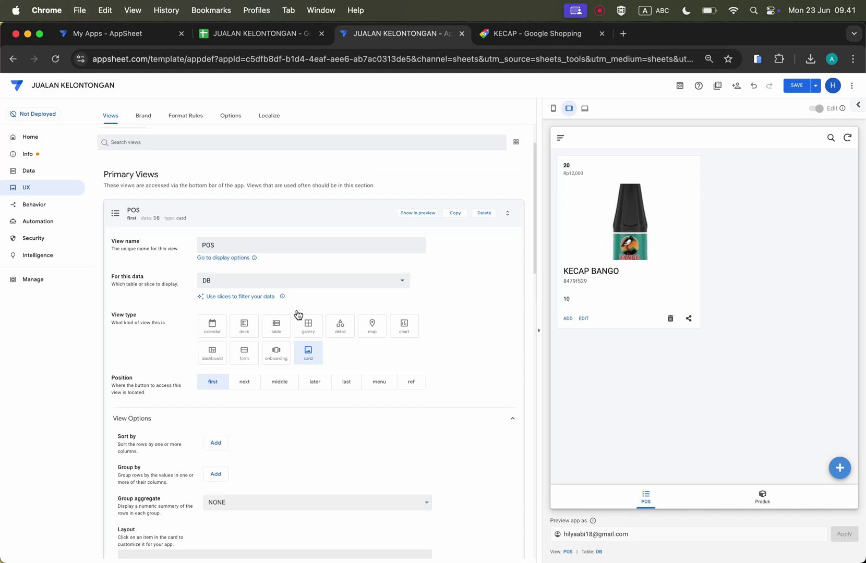
# Step: Change the POS view's type to dashboard
pyautogui.click(340, 282)
pyautogui.click(153, 370)
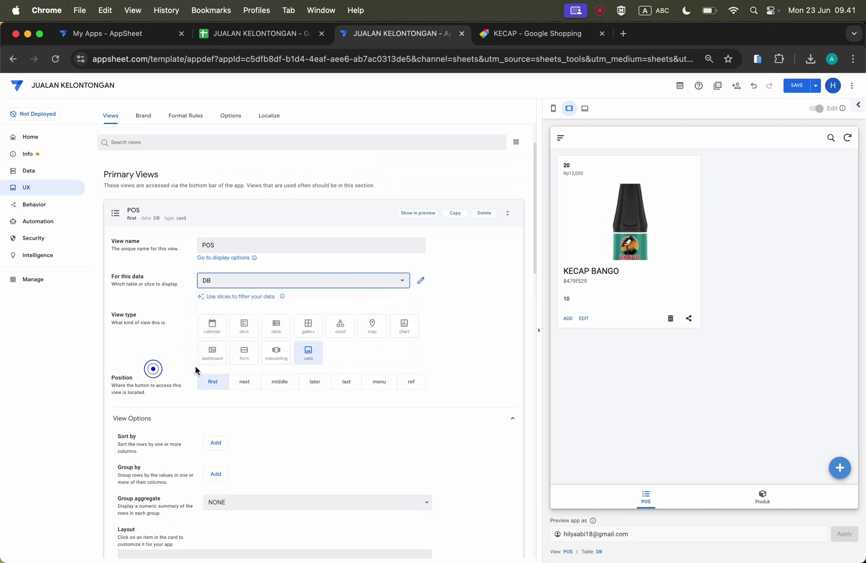
pyautogui.click(213, 350)
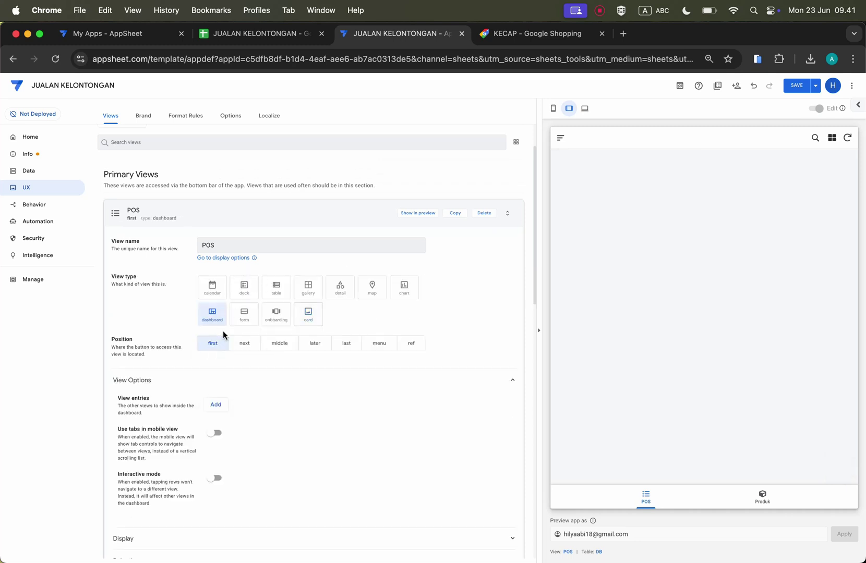
# Step: Expand the POS view's display settings and start an icon search
pyautogui.scroll(-3, 222, 417)
pyautogui.click(259, 437)
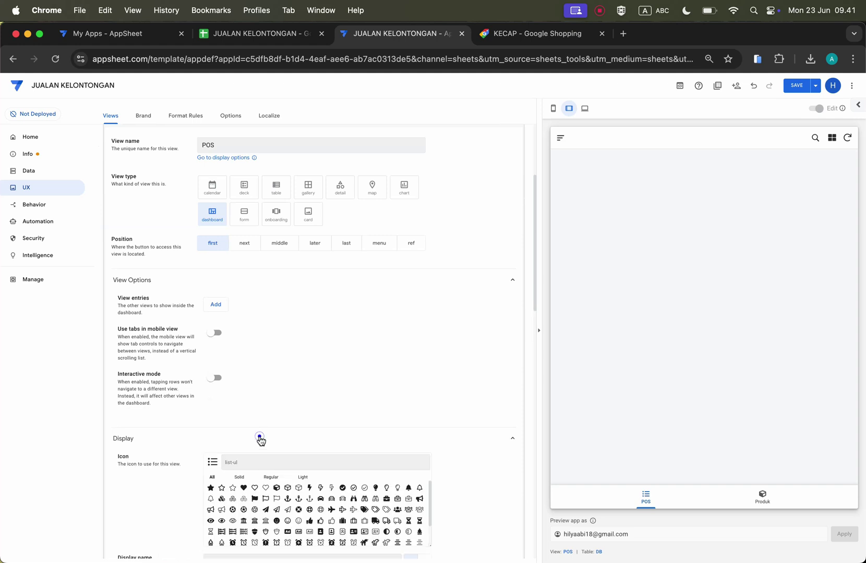
pyautogui.scroll(-4, 270, 451)
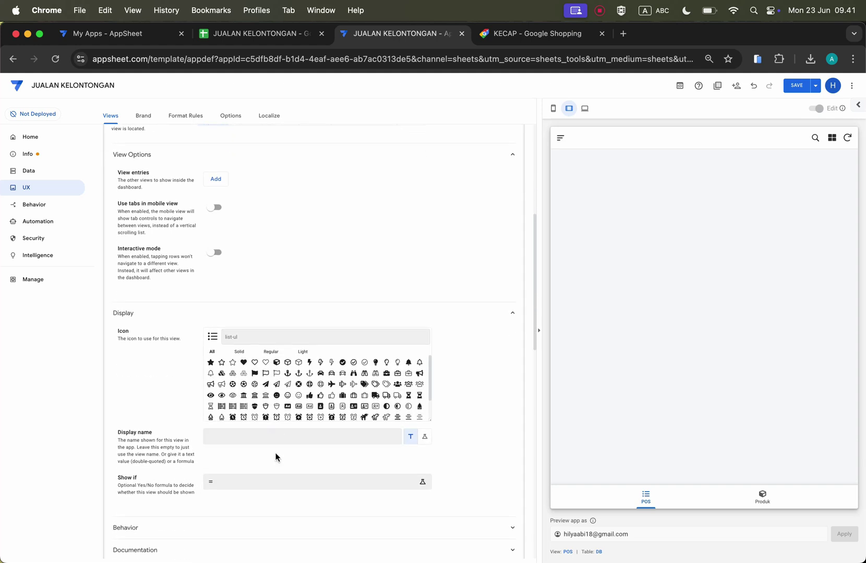
pyautogui.click(307, 328)
pyautogui.write('pos')
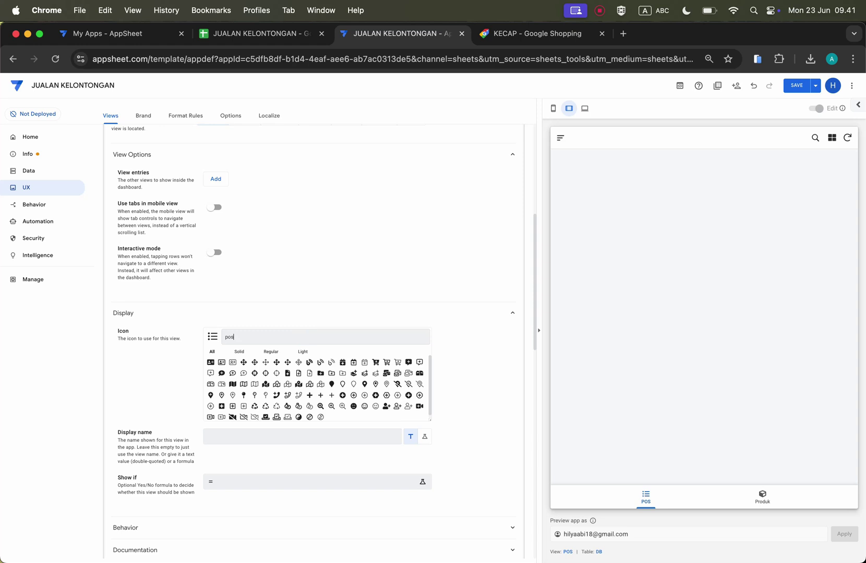
pyautogui.press('BackSpace')
pyautogui.press('BackSpace')
pyautogui.press('BackSpace')
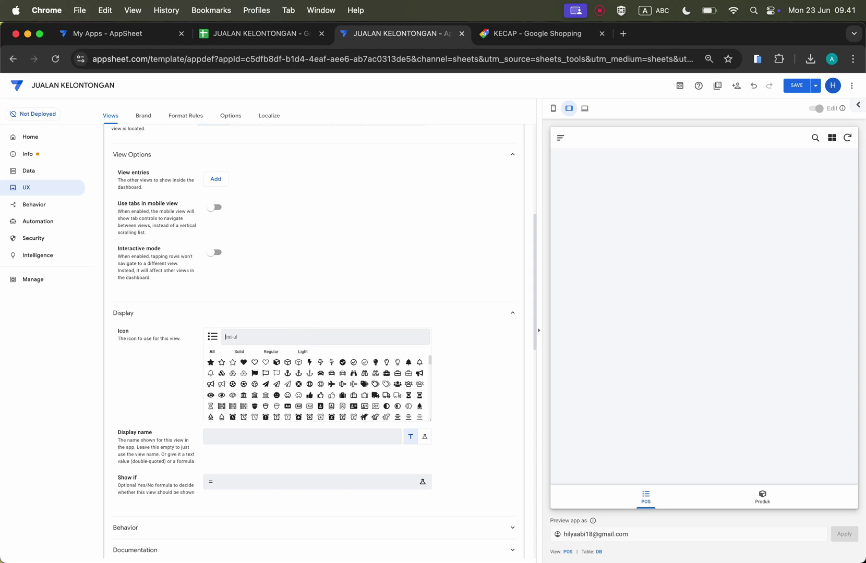
# Step: Search the icons for "cash", give the POS view the solid cash register icon, and collapse the view's settings
pyautogui.write('cash')
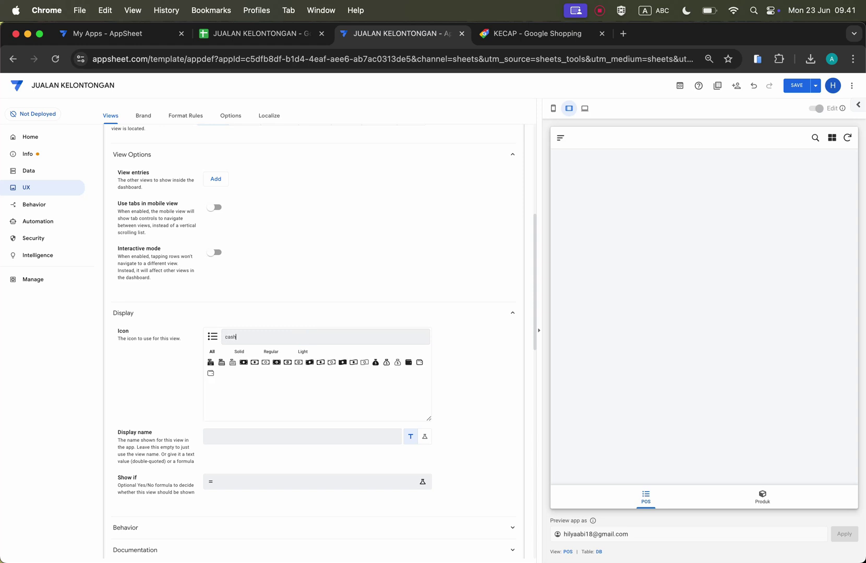
pyautogui.click(221, 363)
pyautogui.click(208, 363)
pyautogui.scroll(6, 499, 367)
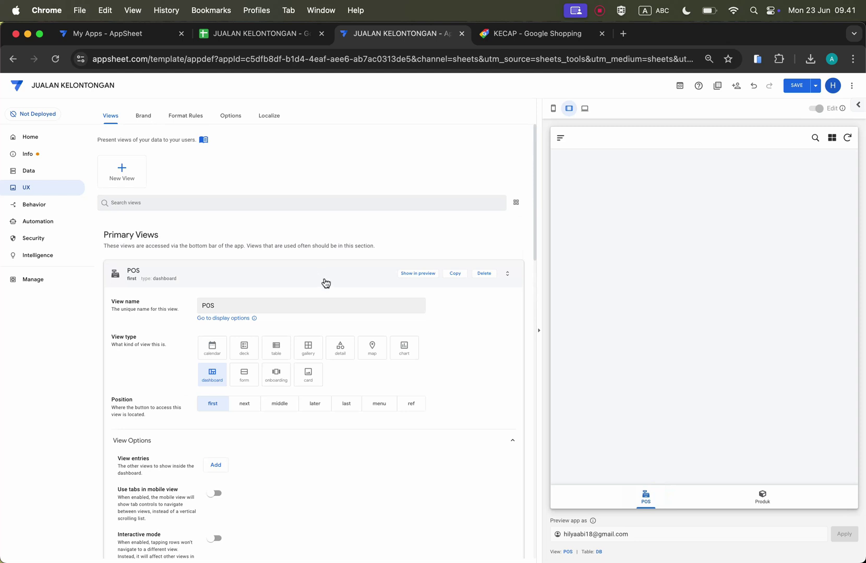
pyautogui.click(355, 272)
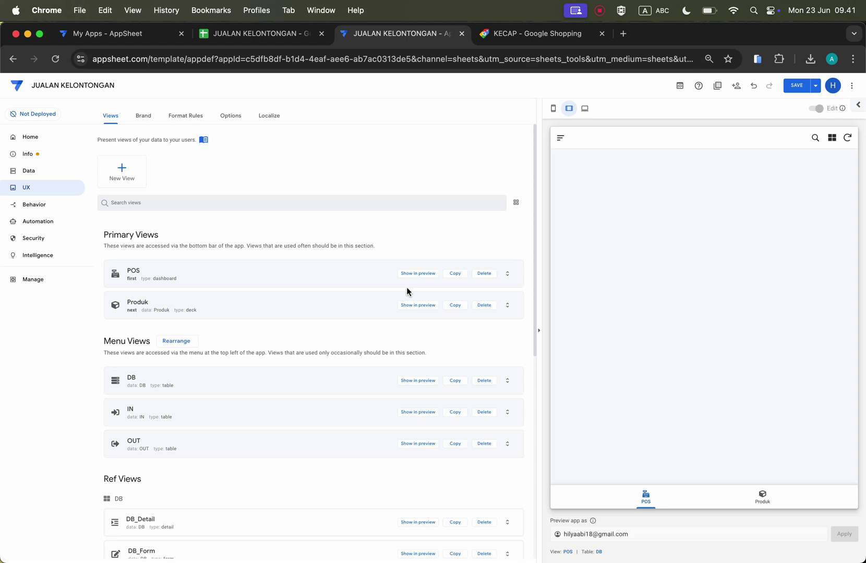
# Step: Duplicate the Produk view and name the copy Produk Kasir
pyautogui.click(455, 305)
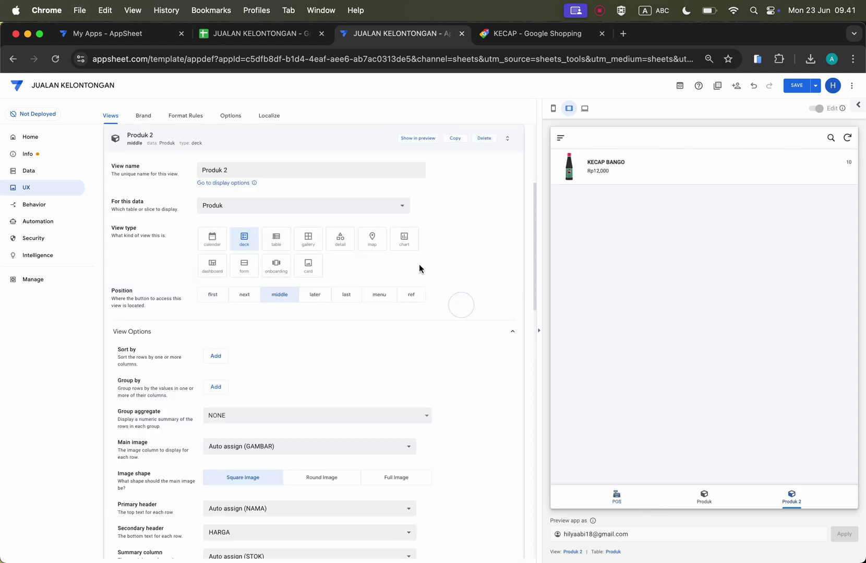
pyautogui.scroll(1, 421, 266)
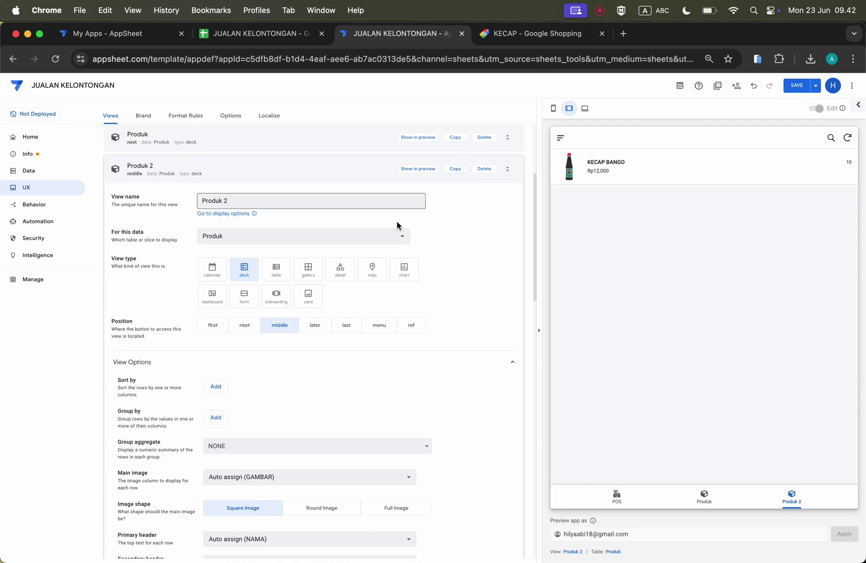
pyautogui.click(271, 200)
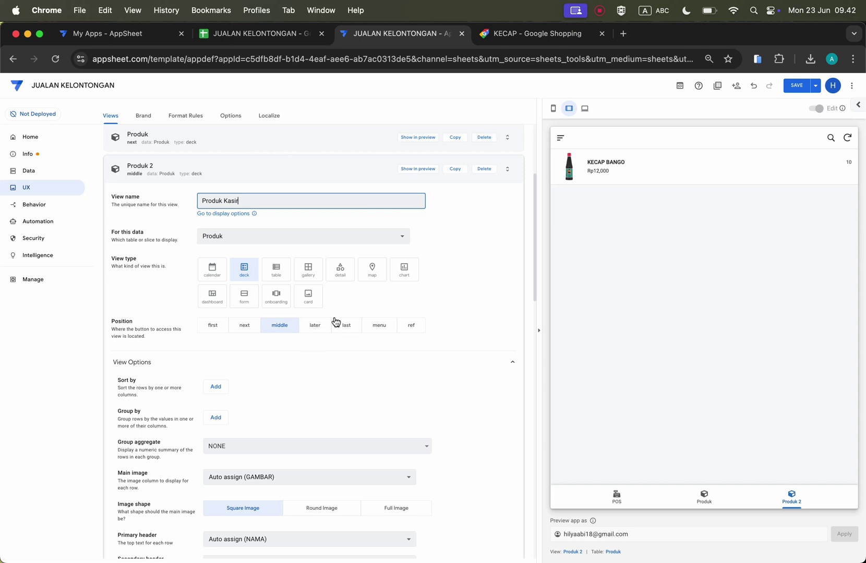
# Step: Set the Produk Kasir view's position to ref and its data source to the DB table
pyautogui.click(406, 324)
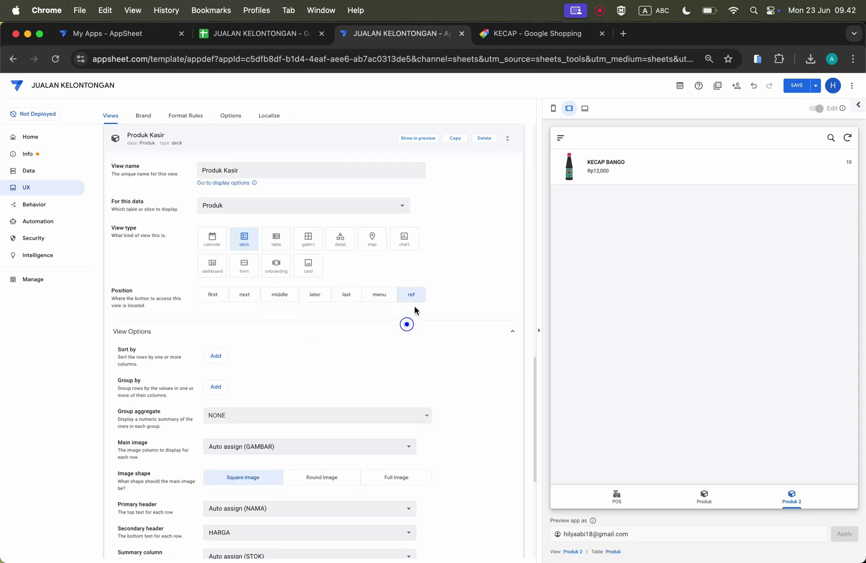
pyautogui.click(403, 205)
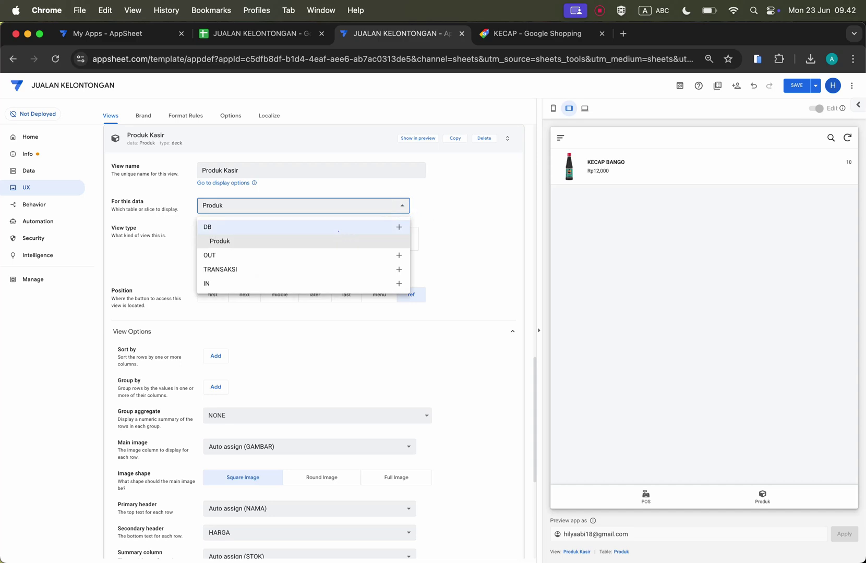
pyautogui.click(338, 231)
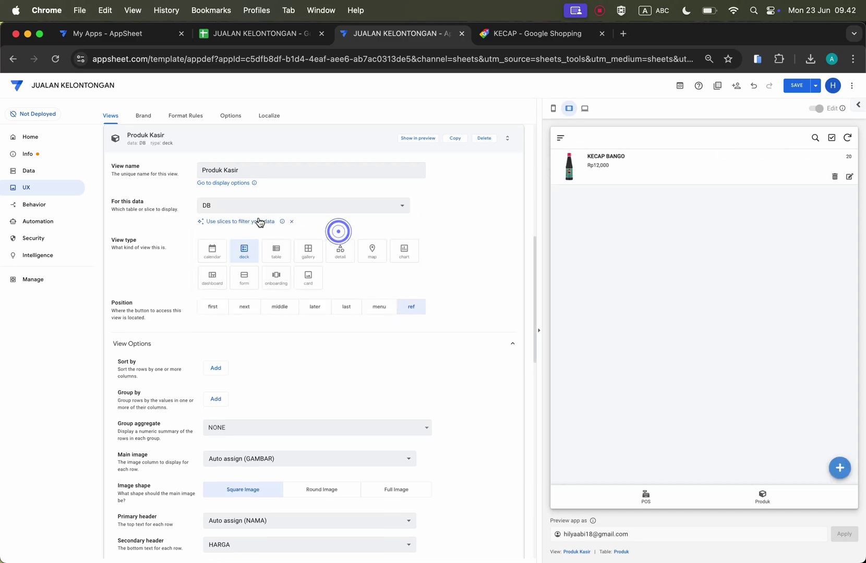
# Step: Create a new slice of the DB table for the Produk Kasir view and name it Produk Kasir
pyautogui.tripleClick(253, 176)
pyautogui.press('super+c')
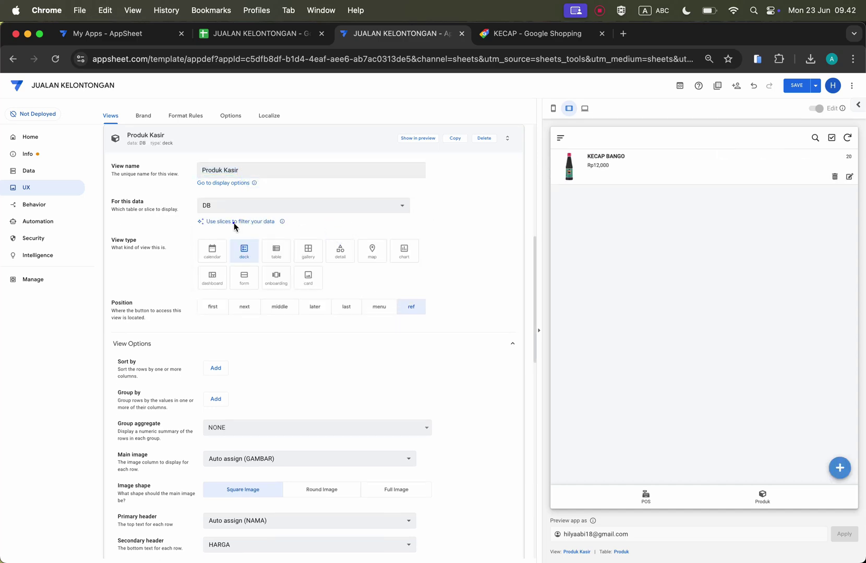
pyautogui.click(234, 223)
pyautogui.click(323, 134)
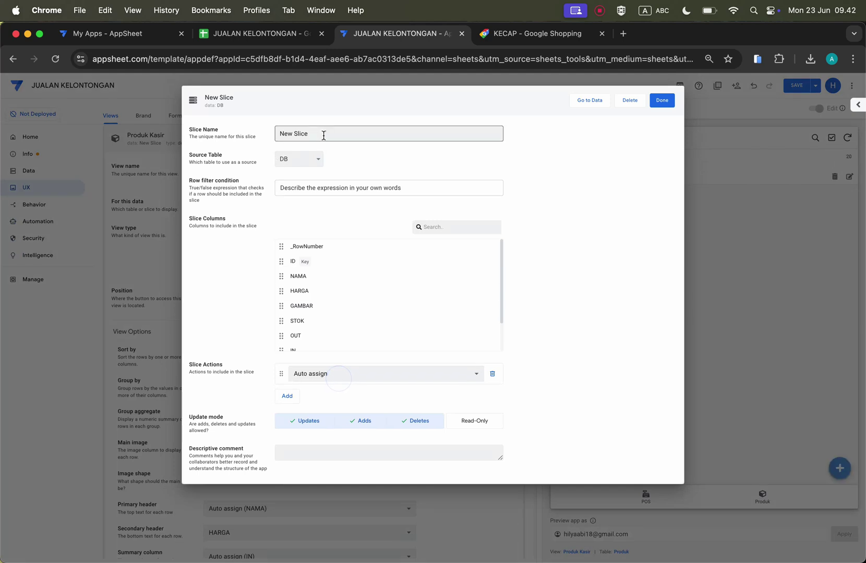
pyautogui.press('super+a')
pyautogui.write('Produk Kasir')
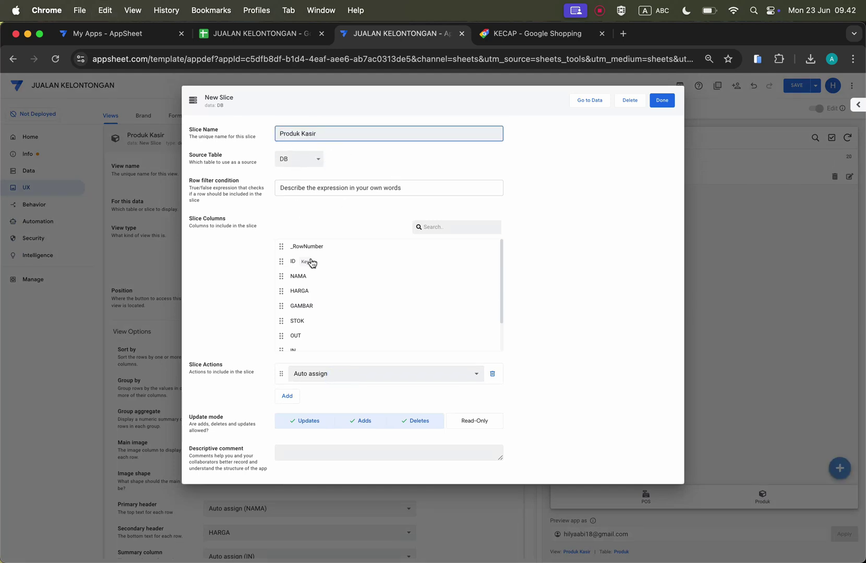
# Step: Make the Produk Kasir slice read-only and remove all slice columns that follow STOK, starting with OUT and IN
pyautogui.click(479, 423)
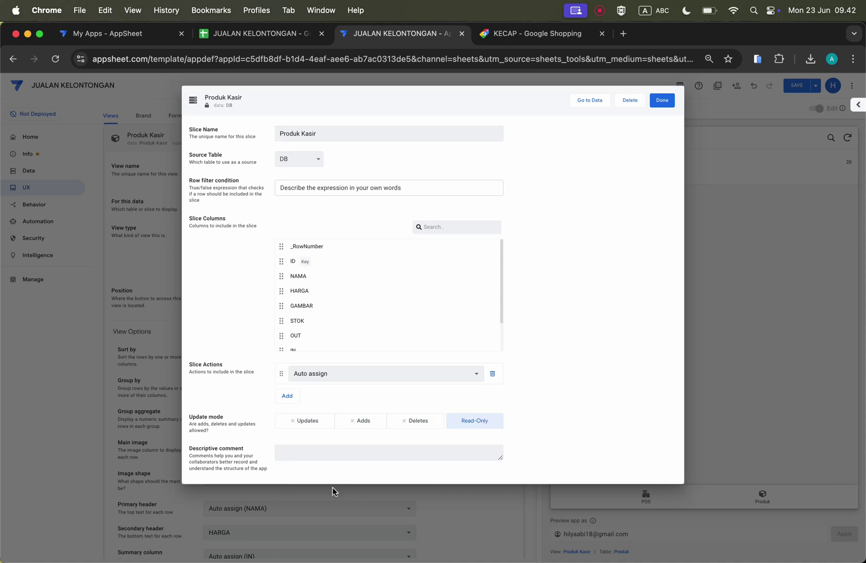
pyautogui.scroll(-1, 350, 336)
pyautogui.scroll(1, 350, 336)
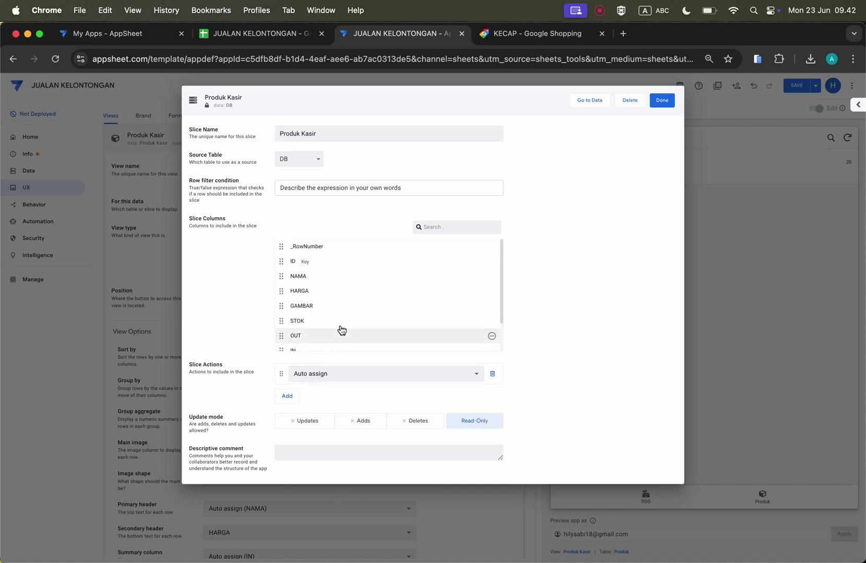
pyautogui.click(492, 337)
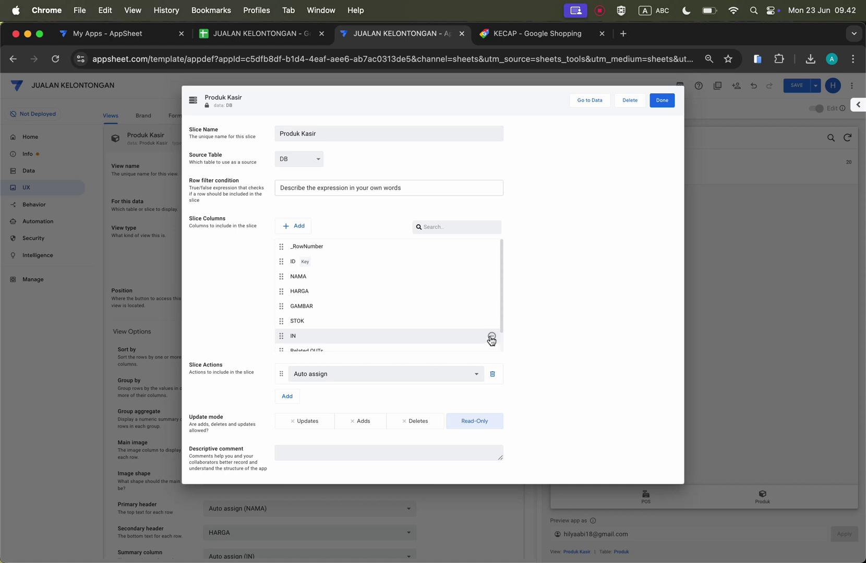
pyautogui.click(492, 338)
pyautogui.click(493, 338)
pyautogui.click(492, 338)
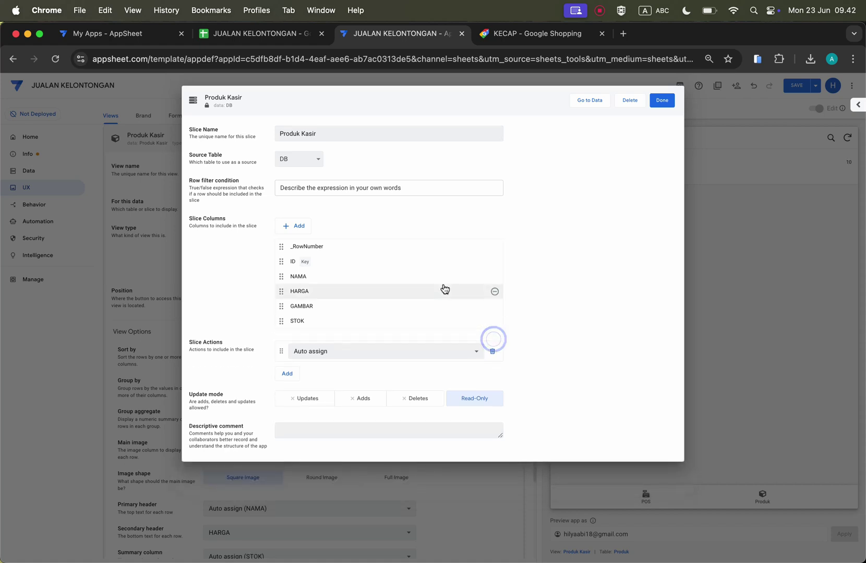
# Step: Set the slice's row filter condition to [STOK]>0 and finish the slice
pyautogui.click(422, 194)
pyautogui.click(356, 296)
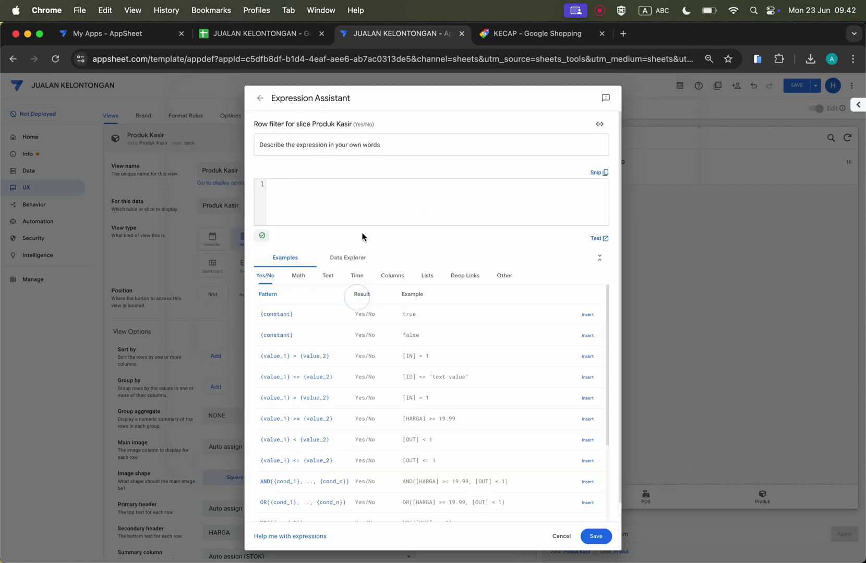
pyautogui.write('[st')
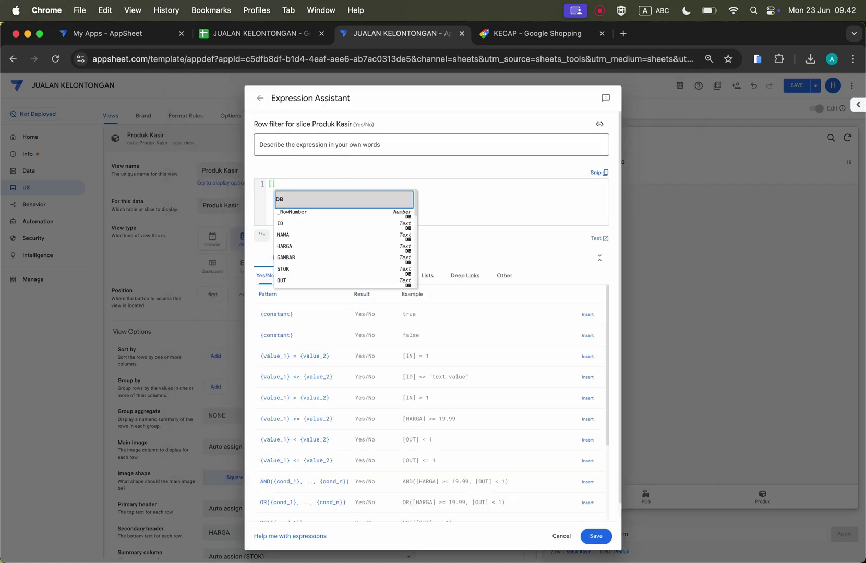
pyautogui.press('Return')
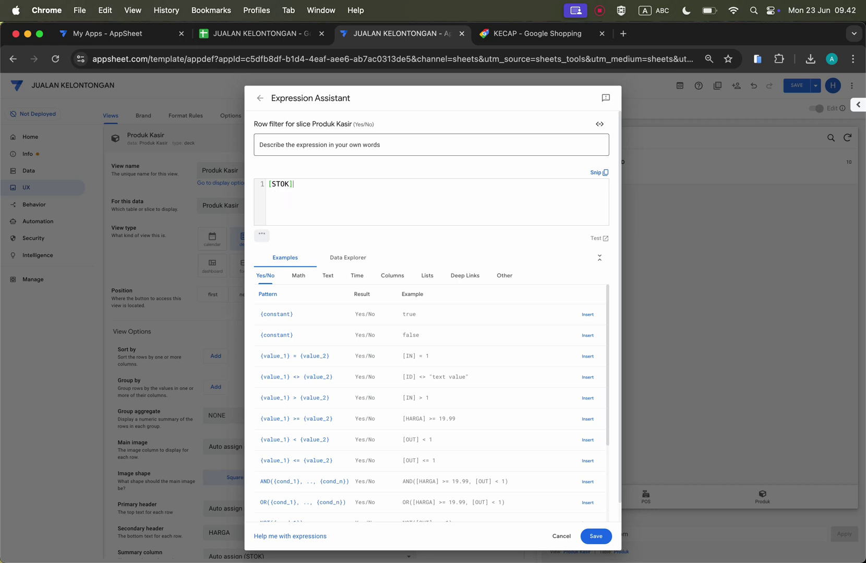
pyautogui.write('>0')
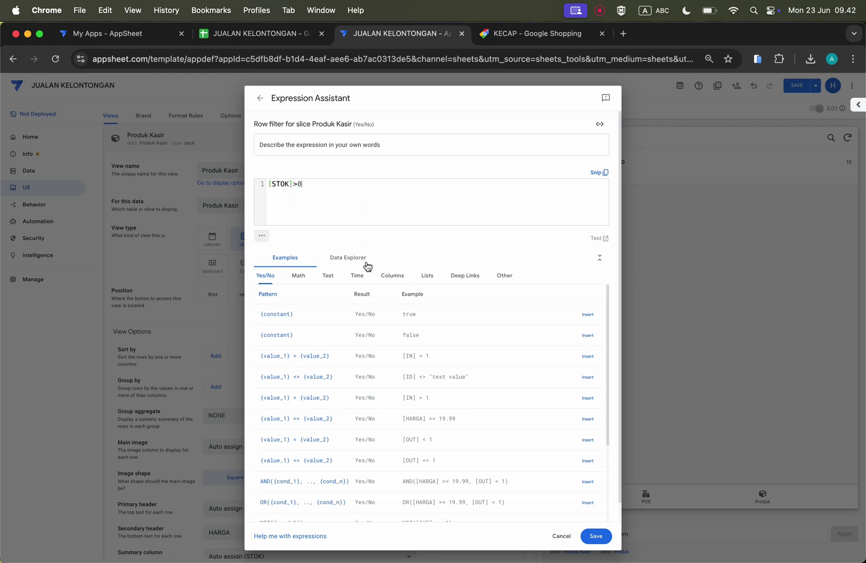
pyautogui.click(596, 537)
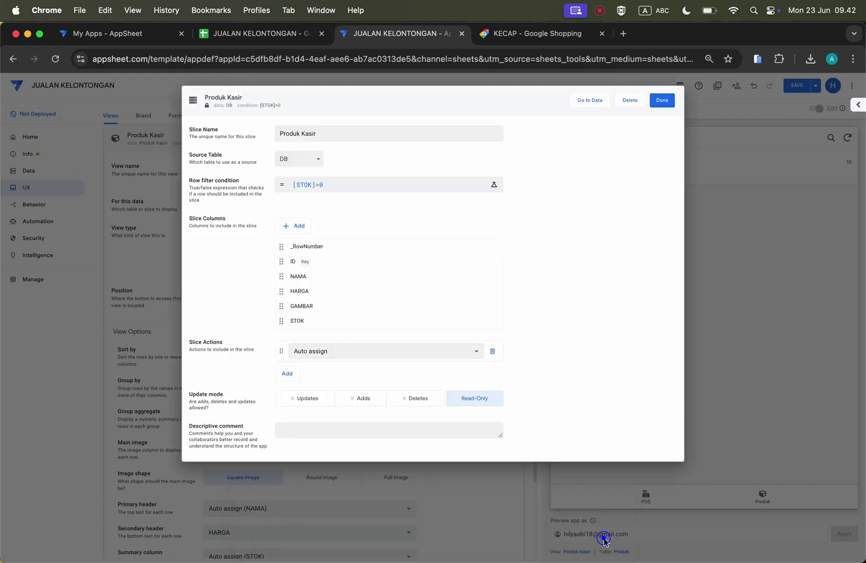
pyautogui.click(662, 100)
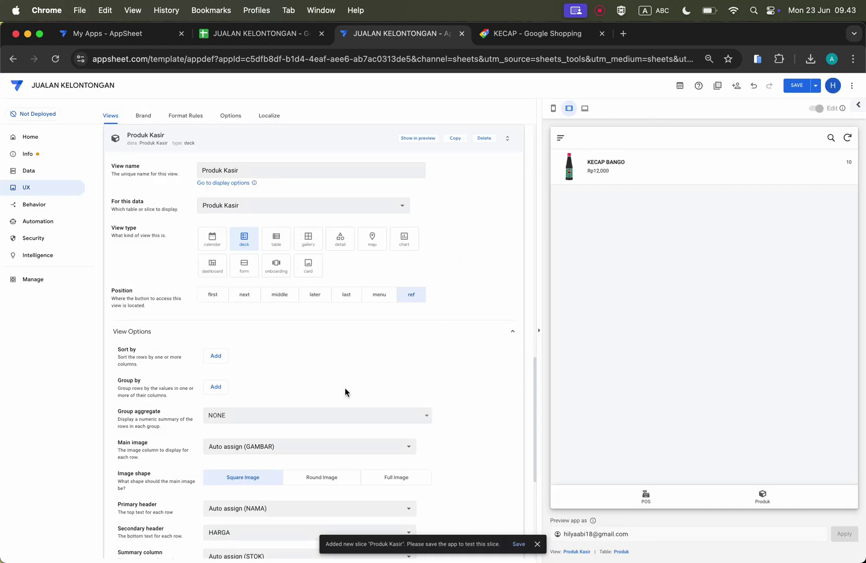
# Step: Add the Produk Kasir view as an entry in the POS dashboard view
pyautogui.scroll(2, 345, 388)
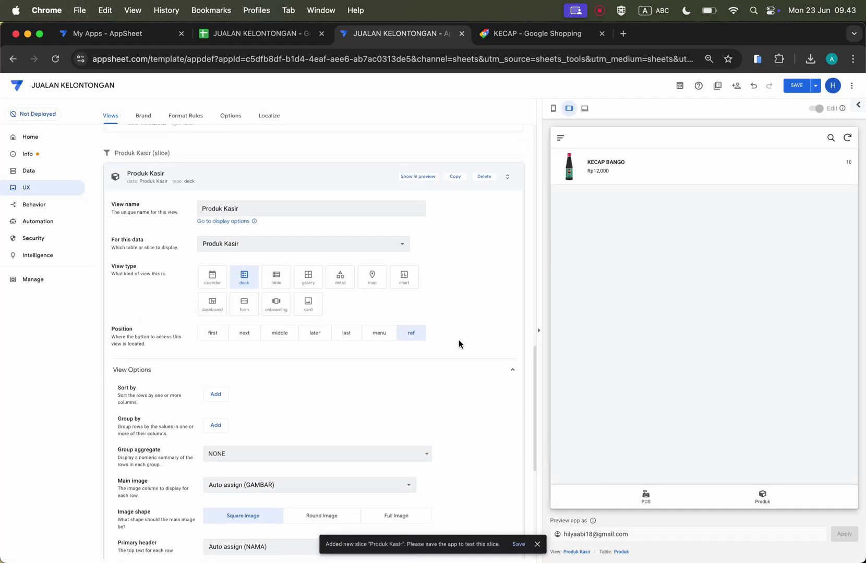
pyautogui.scroll(15, 458, 344)
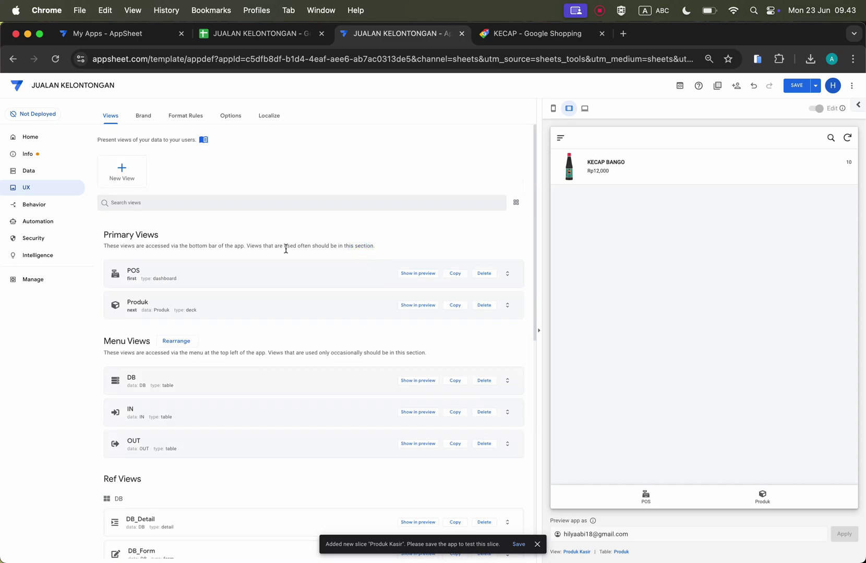
pyautogui.click(265, 276)
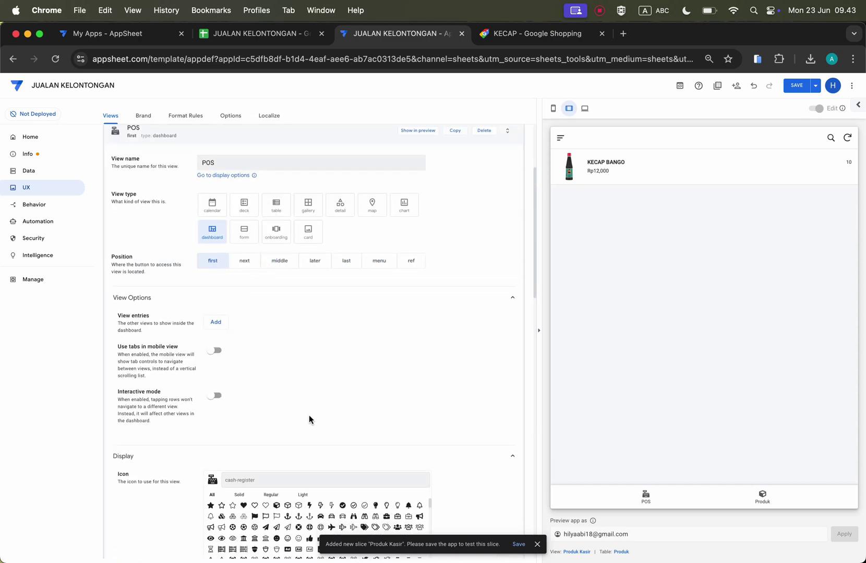
pyautogui.scroll(-3, 310, 420)
pyautogui.scroll(5, 315, 307)
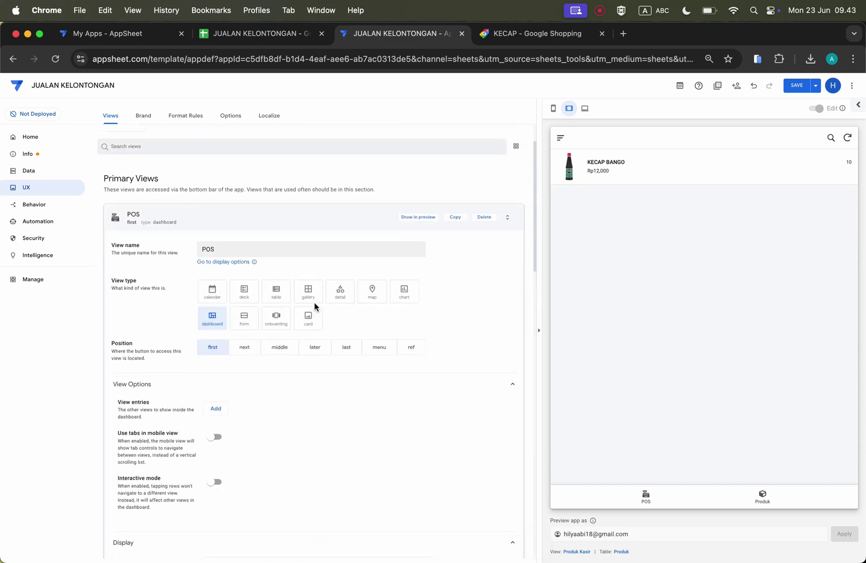
pyautogui.click(215, 408)
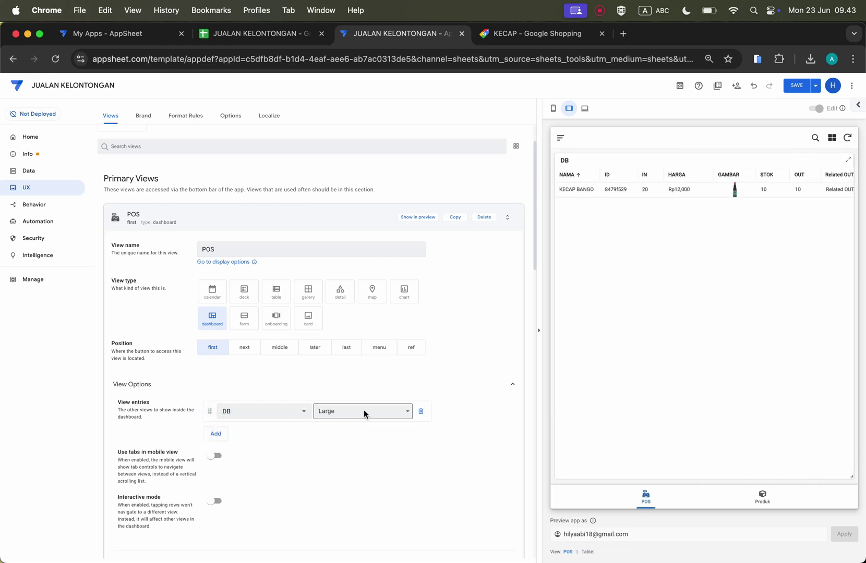
pyautogui.click(361, 411)
pyautogui.click(253, 410)
pyautogui.click(279, 411)
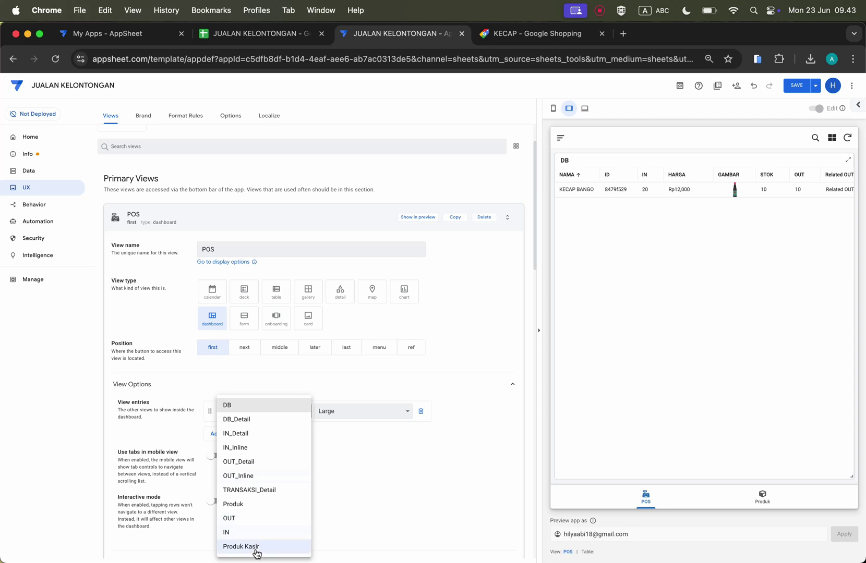
pyautogui.click(256, 550)
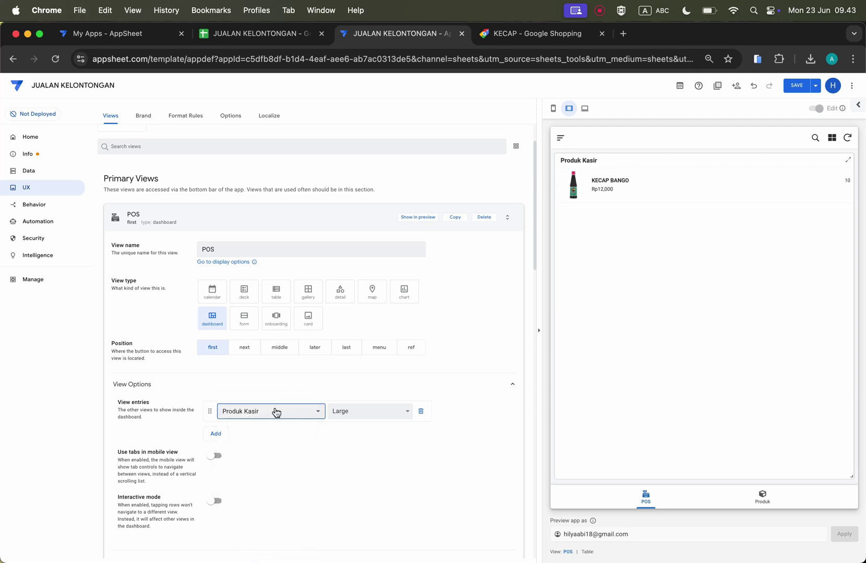
pyautogui.scroll(2, 288, 412)
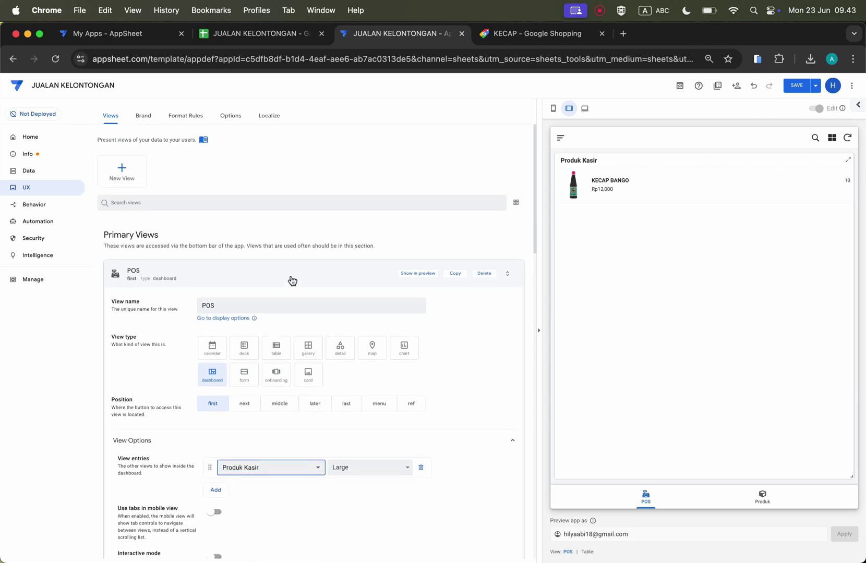
pyautogui.click(290, 276)
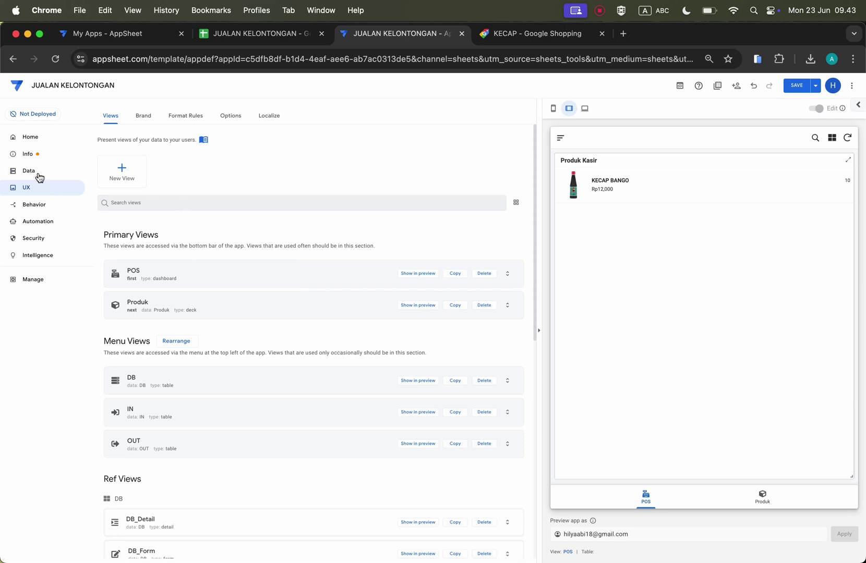
# Step: Duplicate the OUT menu view and name the copy OUT Kasir
pyautogui.scroll(-2, 228, 344)
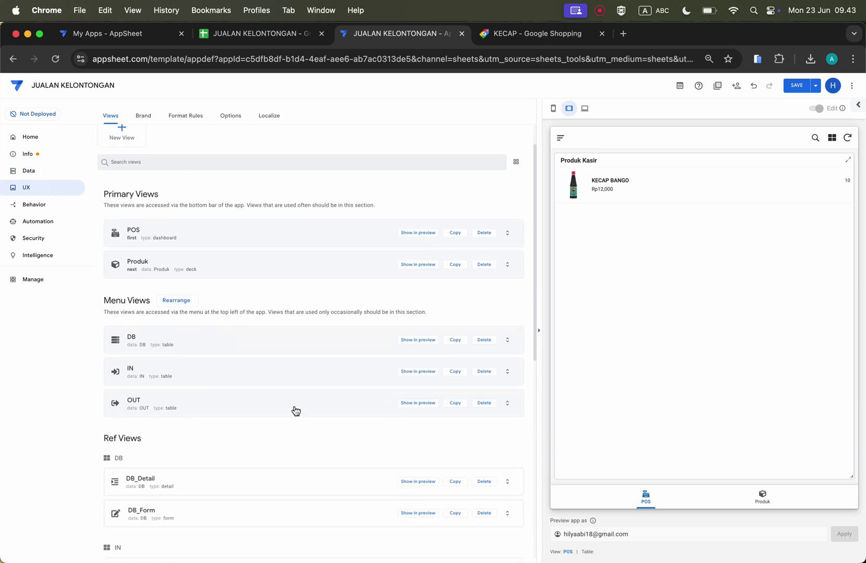
pyautogui.click(455, 403)
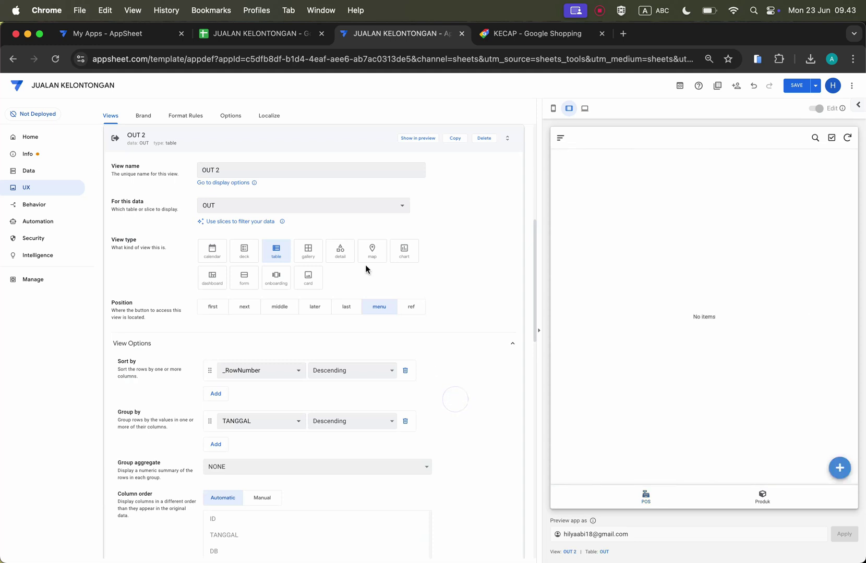
pyautogui.click(251, 172)
pyautogui.press('BackSpace')
pyautogui.press('BackSpace')
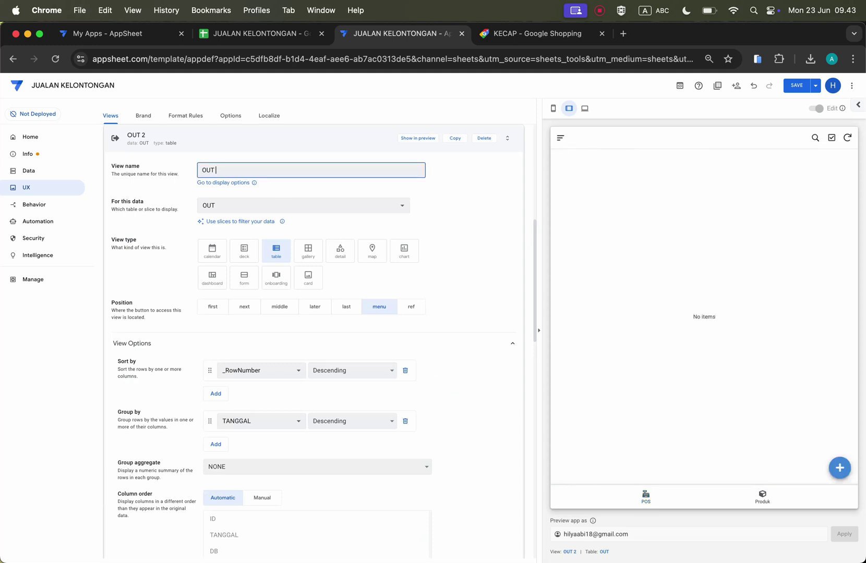
pyautogui.write('Kasir')
# Step: Create a new slice of the OUT table for the copied view and name it OUT Kasir
pyautogui.click(248, 226)
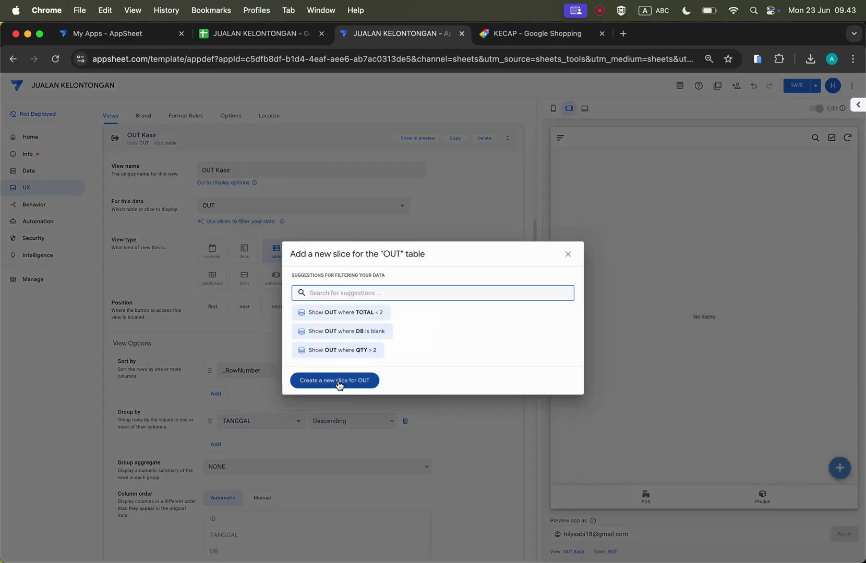
pyautogui.click(338, 381)
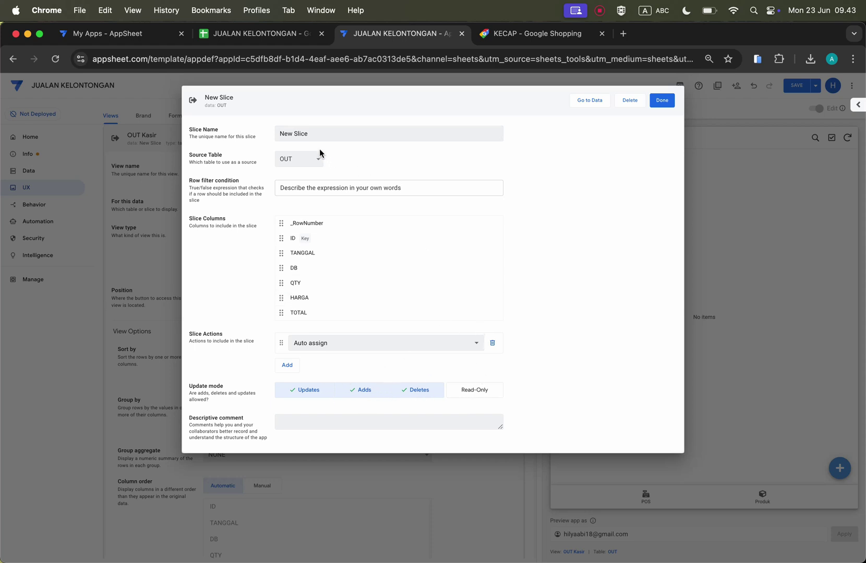
pyautogui.click(323, 132)
pyautogui.tripleClick(323, 132)
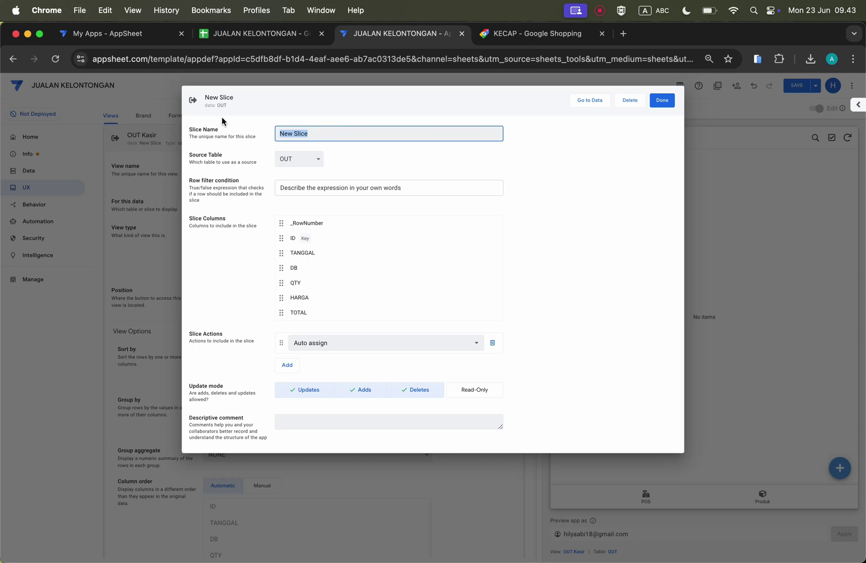
pyautogui.write('OUT Kasir')
# Step: Start the OUT Kasir slice's row filter expression with the FILTER function
pyautogui.click(392, 187)
pyautogui.click(350, 293)
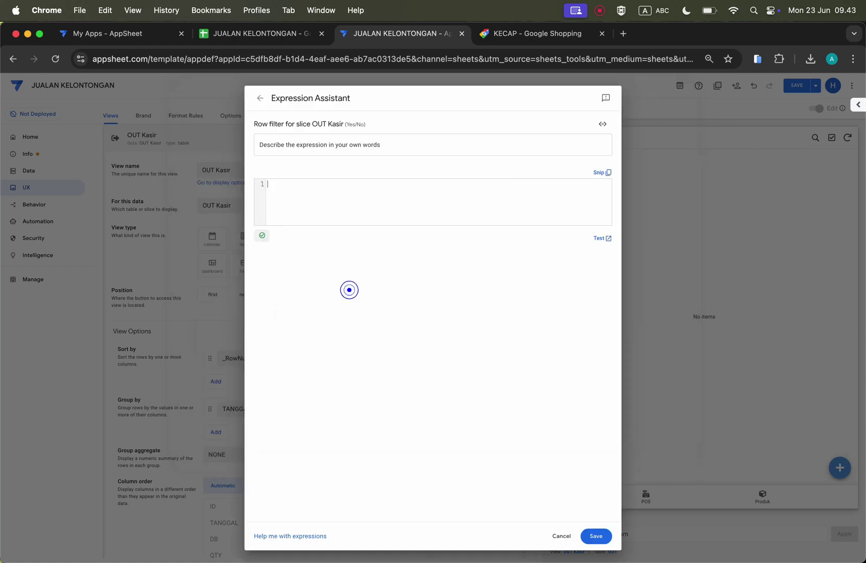
pyautogui.click(366, 184)
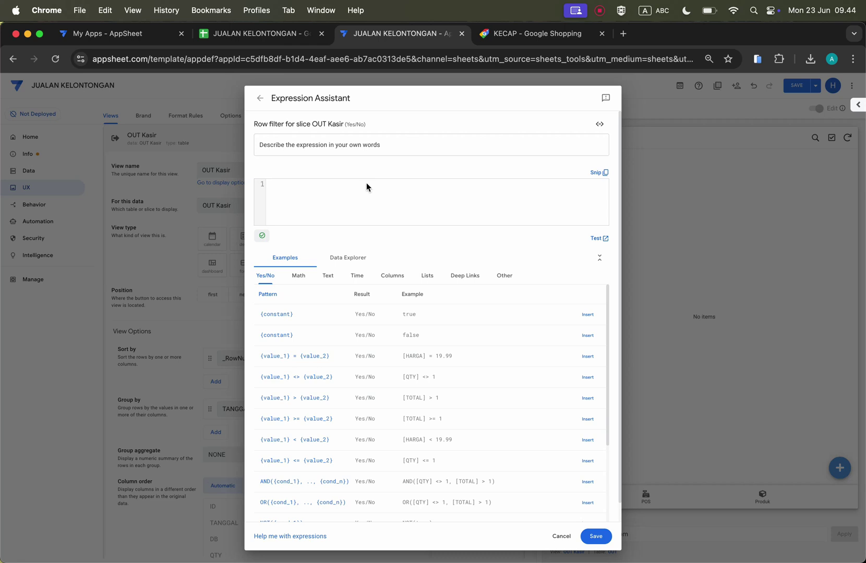
pyautogui.write('S')
pyautogui.press('BackSpace')
pyautogui.write('F')
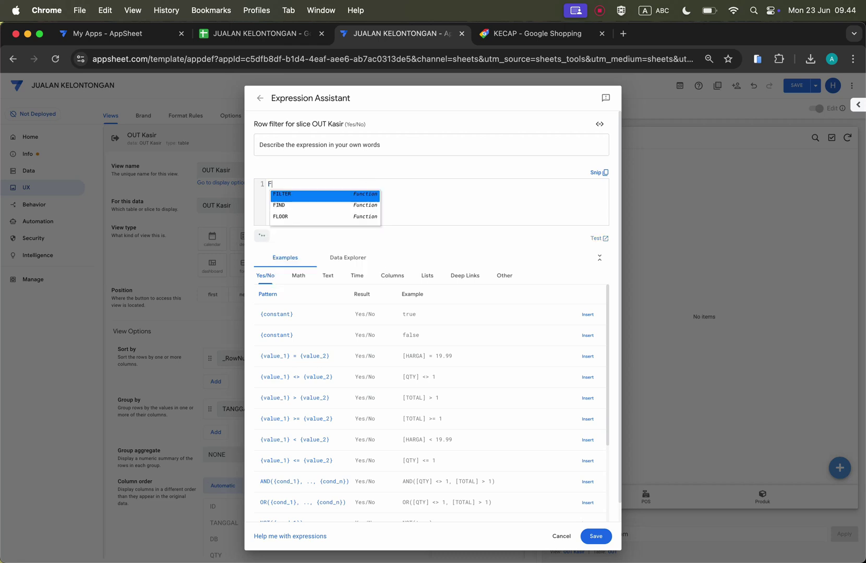
pyautogui.write('IL')
pyautogui.press('Return')
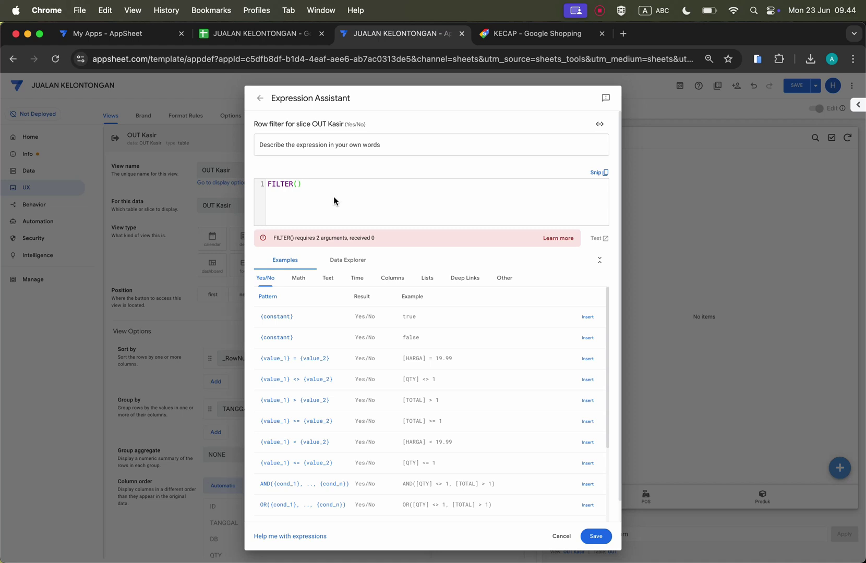
# Step: Enter "OUT" as a quoted table name for the first argument of the FILTER expression
pyautogui.click(297, 182)
pyautogui.write('OUT')
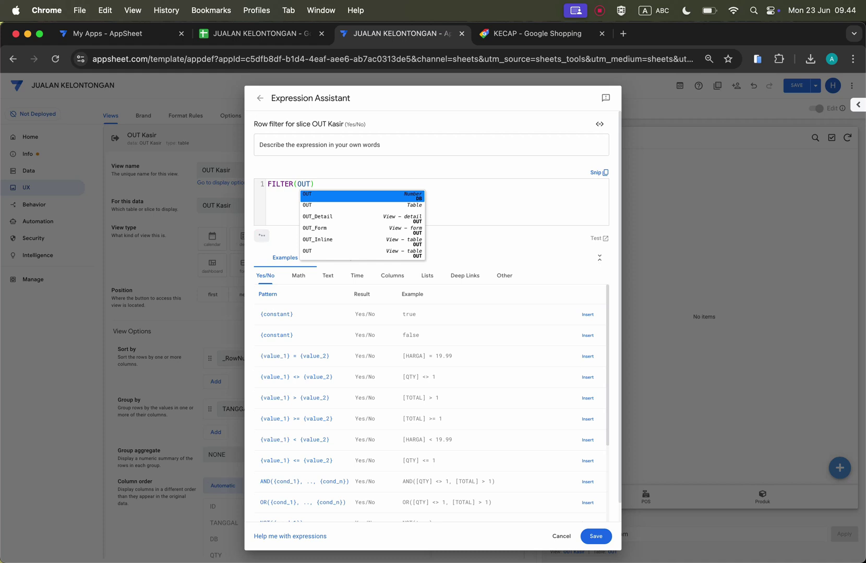
pyautogui.press('Right')
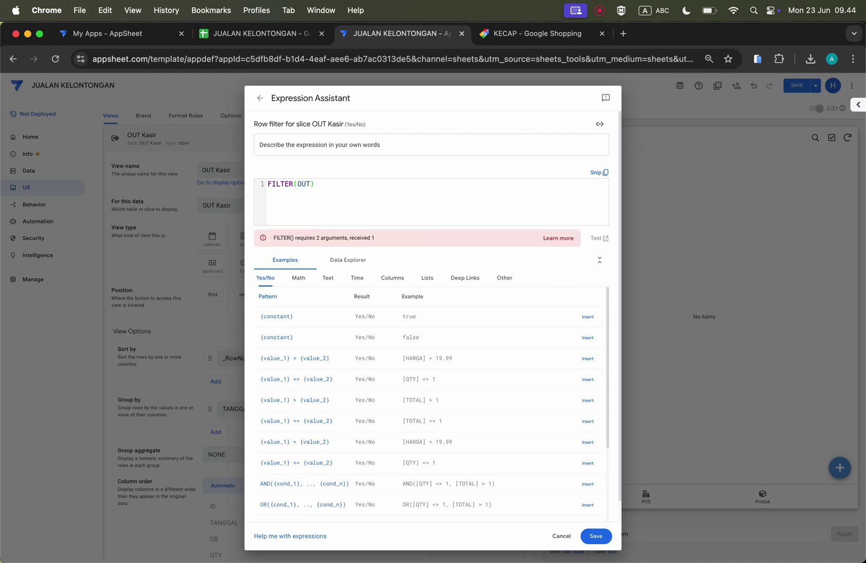
pyautogui.press('BackSpace')
pyautogui.press('BackSpace')
pyautogui.press('BackSpace')
pyautogui.write('"OUT",')
# Step: Add SELECT(TRANSAKSI[ID],TRUE) as the second argument of the FILTER expression
pyautogui.write('SELE')
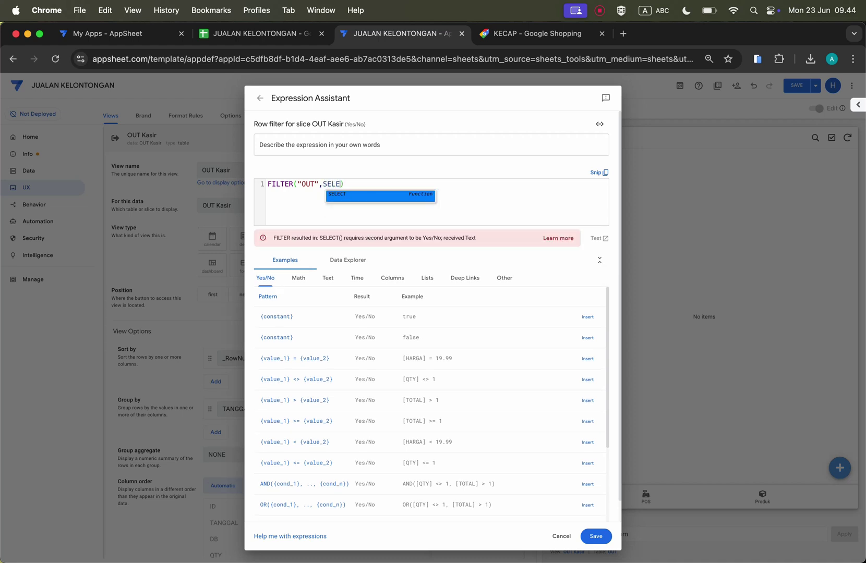
pyautogui.press('Return')
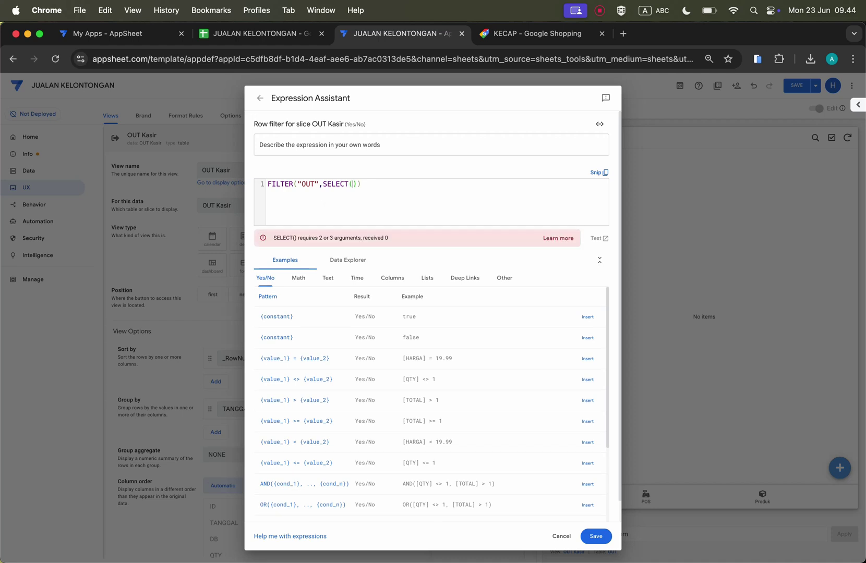
pyautogui.write('TRA')
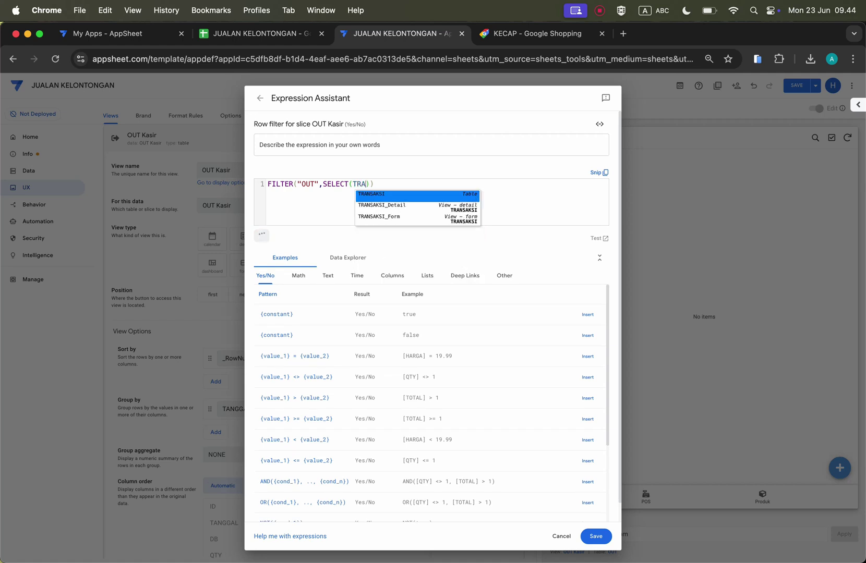
pyautogui.press('Return')
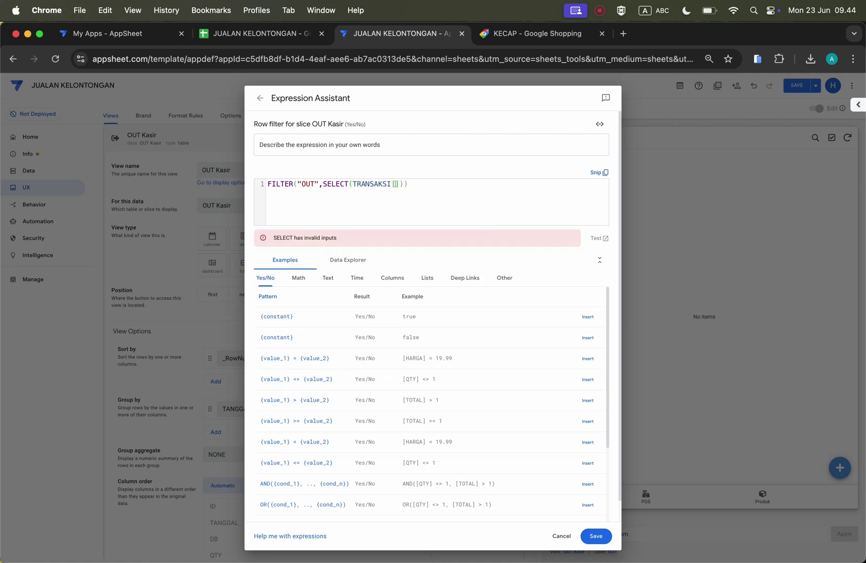
pyautogui.write('ID')
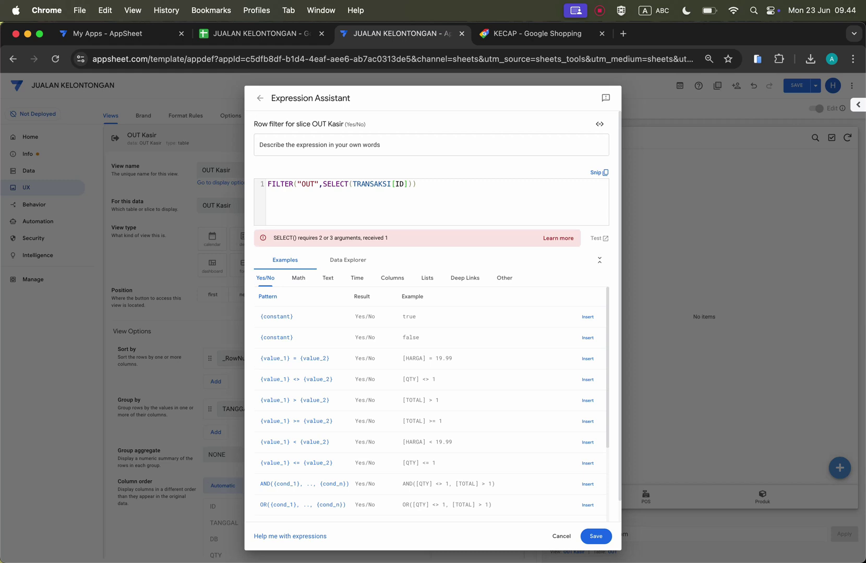
pyautogui.write(',TRU')
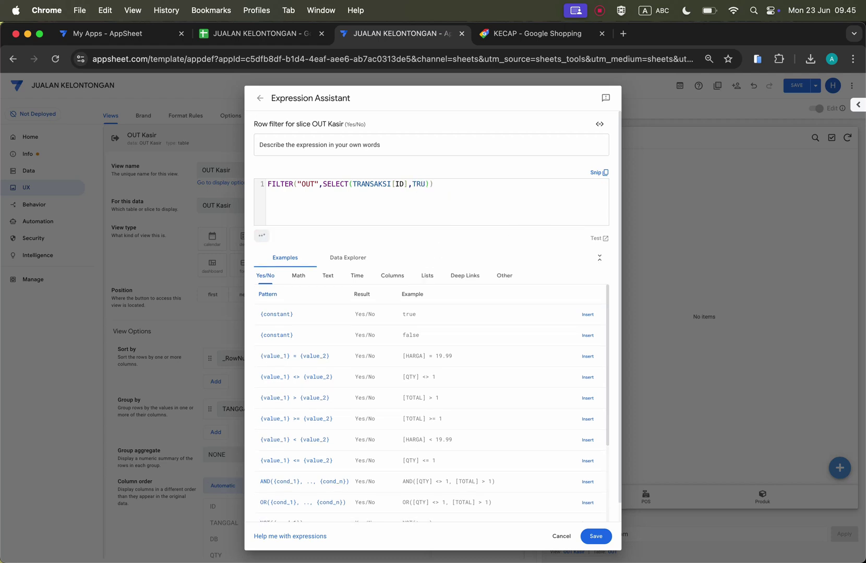
pyautogui.write('E')
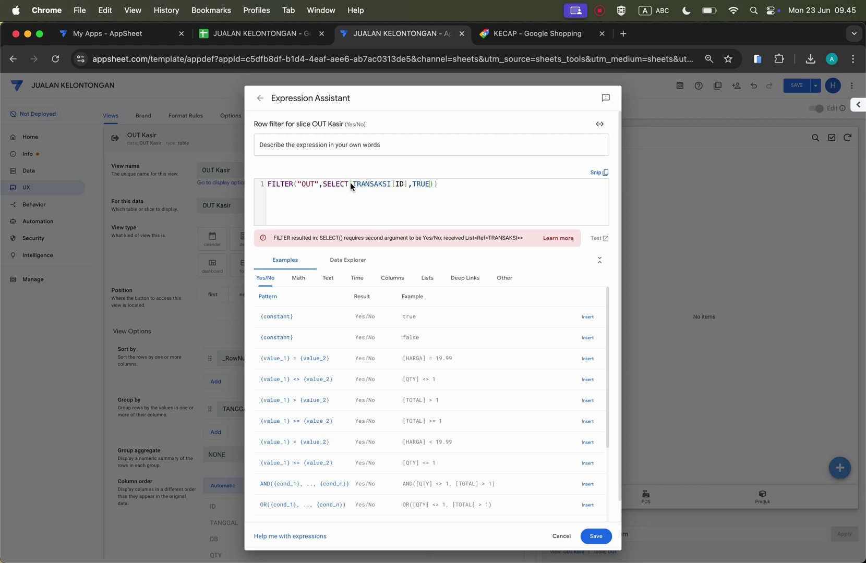
# Step: Wrap the SELECT expression in ANY() so it reads ANY(SELECT(TRANSAKSI[ID],TRUE))
pyautogui.moveTo(322, 185); pyautogui.dragTo(435, 187)
pyautogui.press('super+c')
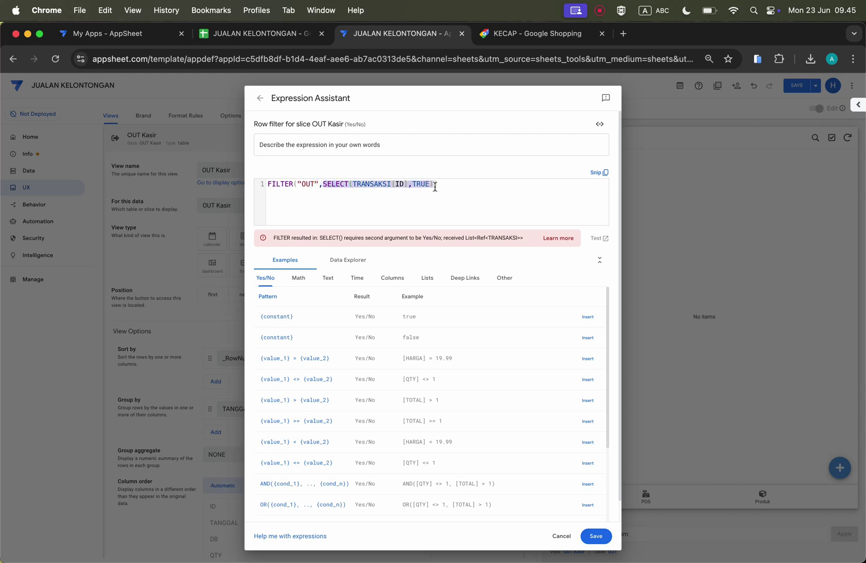
pyautogui.press('BackSpace')
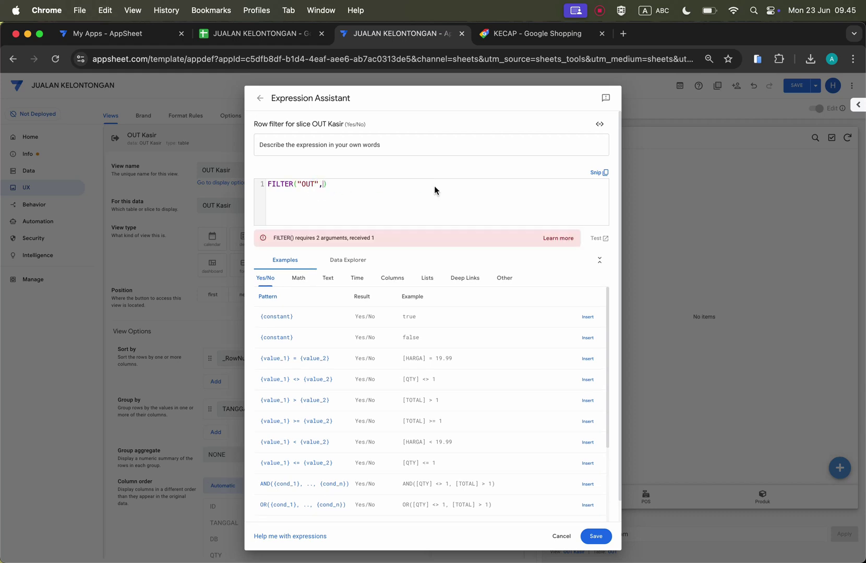
pyautogui.write('ANY(')
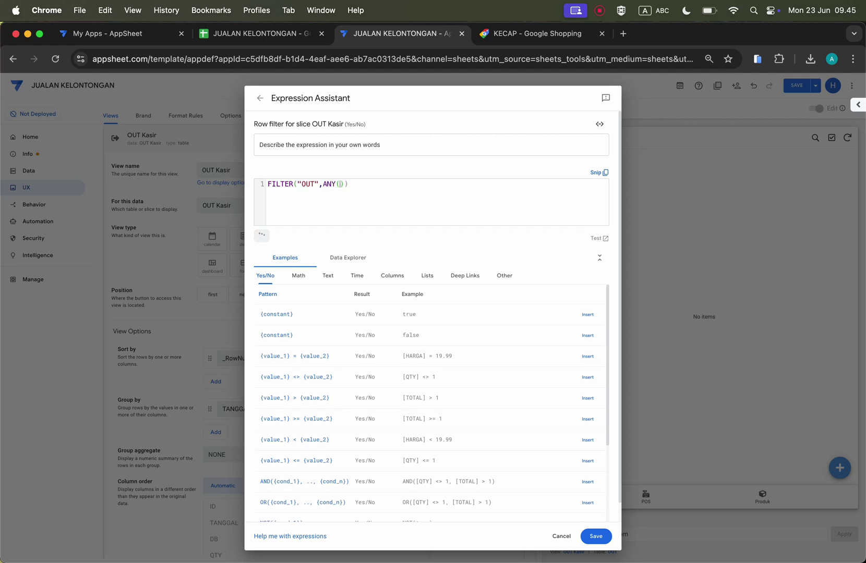
pyautogui.press('super+v')
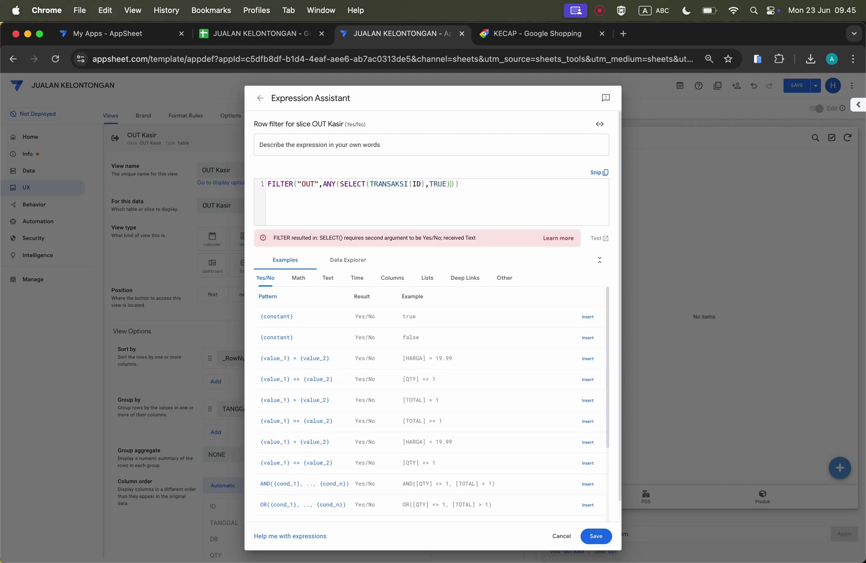
# Step: Complete the filter condition by comparing the ANY expression for equality with [_THISROW].[TRANSAKSI]
pyautogui.press('Right')
pyautogui.write('=[')
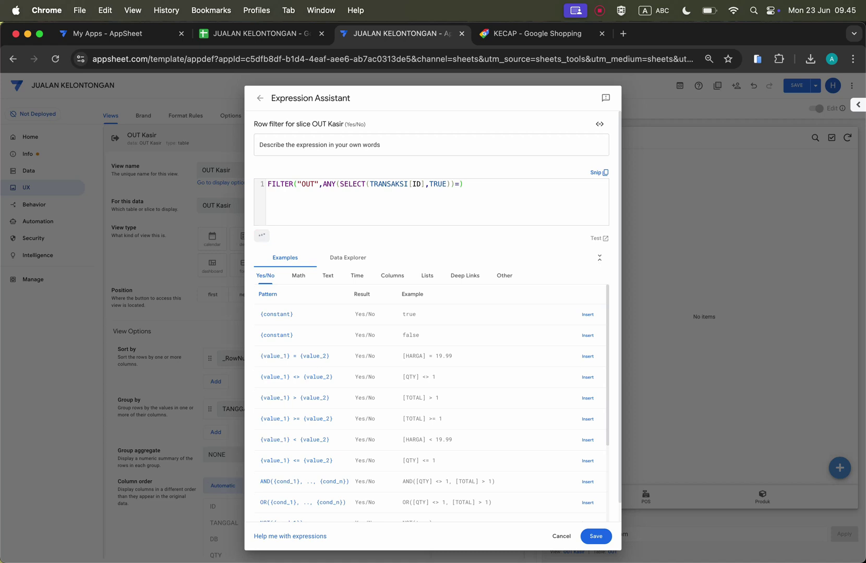
pyautogui.write('_THIS')
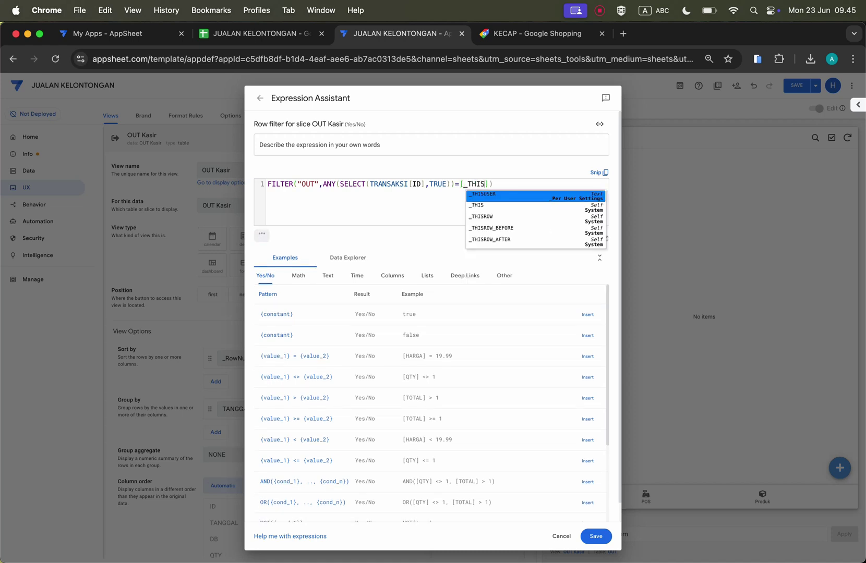
pyautogui.press('Down')
pyautogui.press('Down')
pyautogui.press('Return')
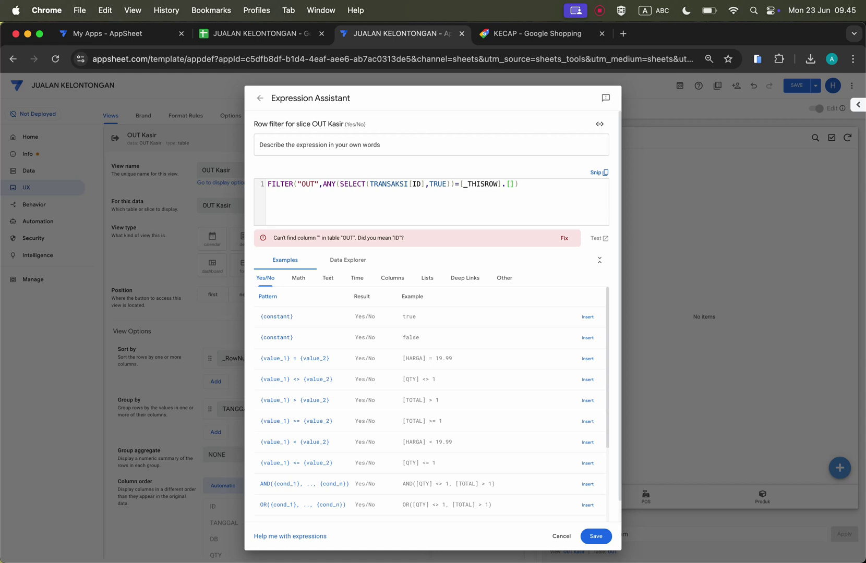
pyautogui.write('TRA')
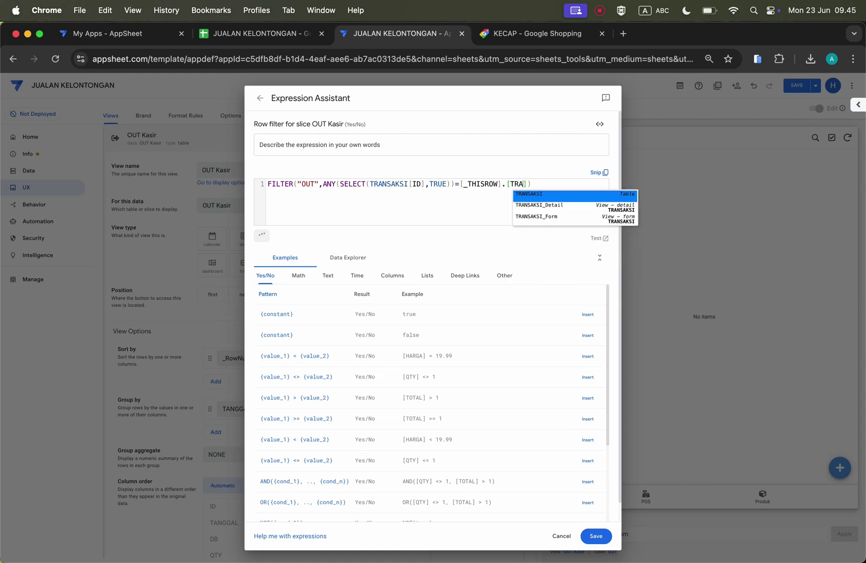
pyautogui.press('Return')
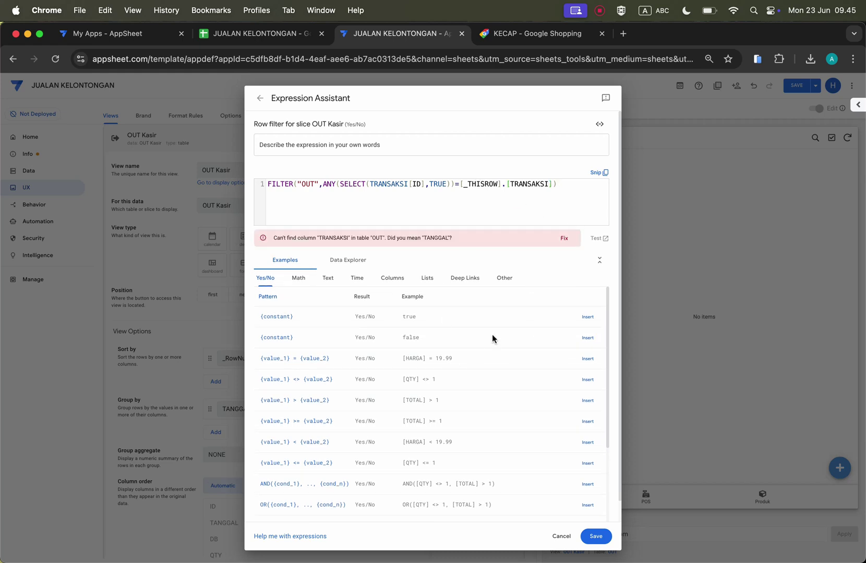
# Step: Switch to the JUALAN KELONTONGAN spreadsheet and add a TRANSAKSI column header in cell G1 of the OUT sheet
pyautogui.click(287, 37)
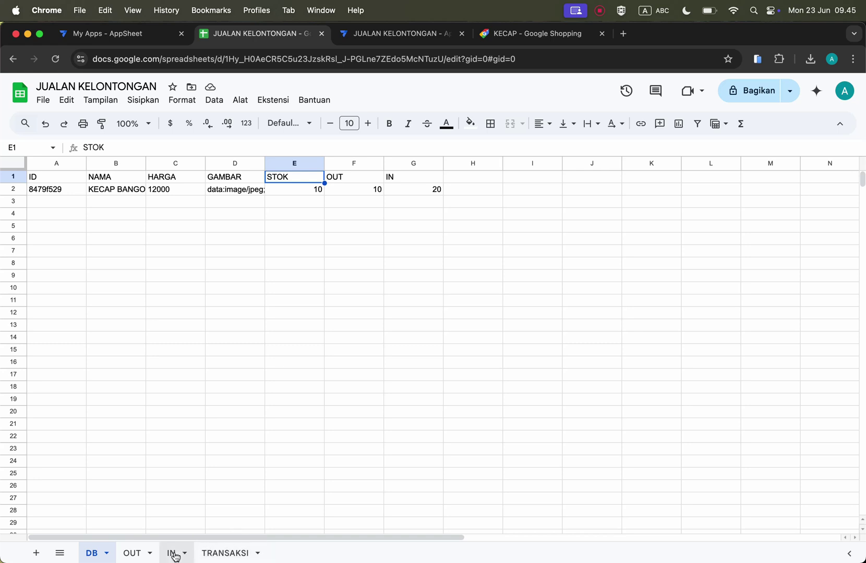
pyautogui.click(134, 554)
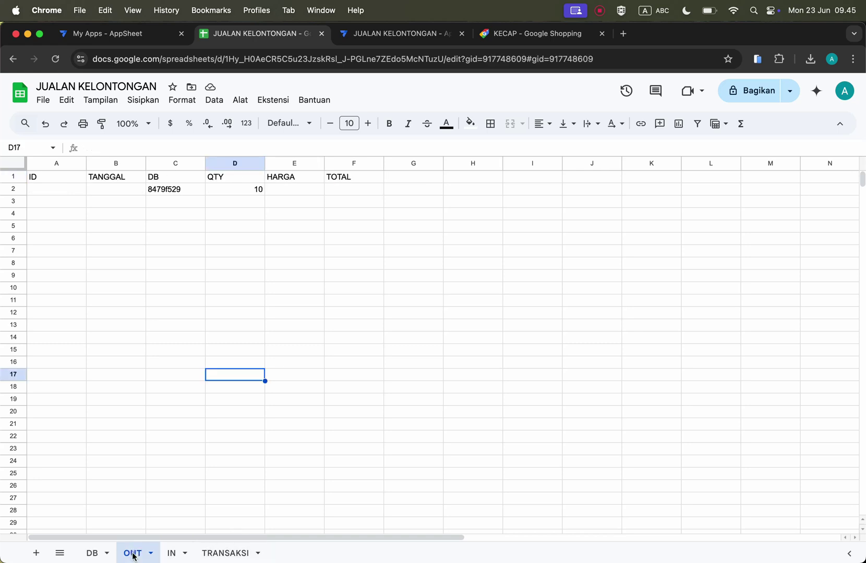
pyautogui.click(411, 177)
pyautogui.write('T')
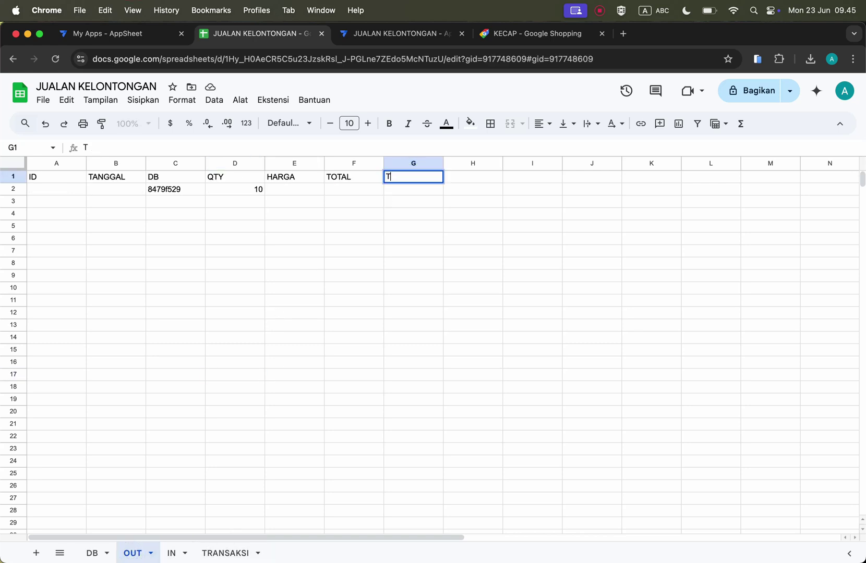
pyautogui.write('RANSAKSI')
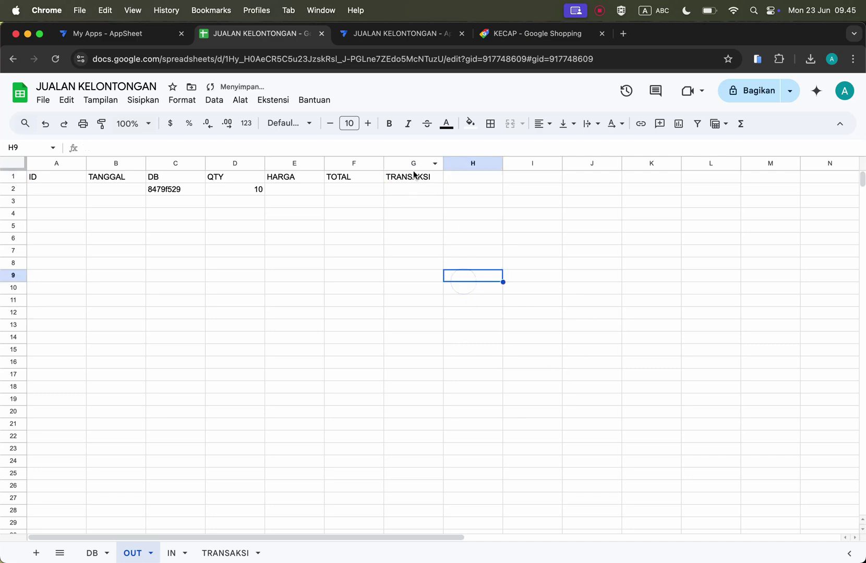
# Step: Return to the JUALAN KELONTONGAN app editor, save the row filter expression and finish the OUT Kasir slice
pyautogui.click(145, 32)
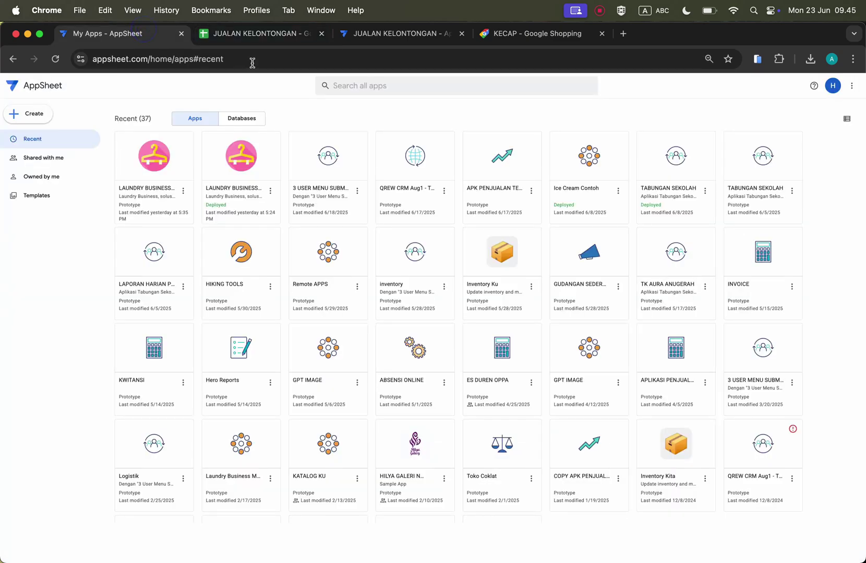
pyautogui.click(352, 38)
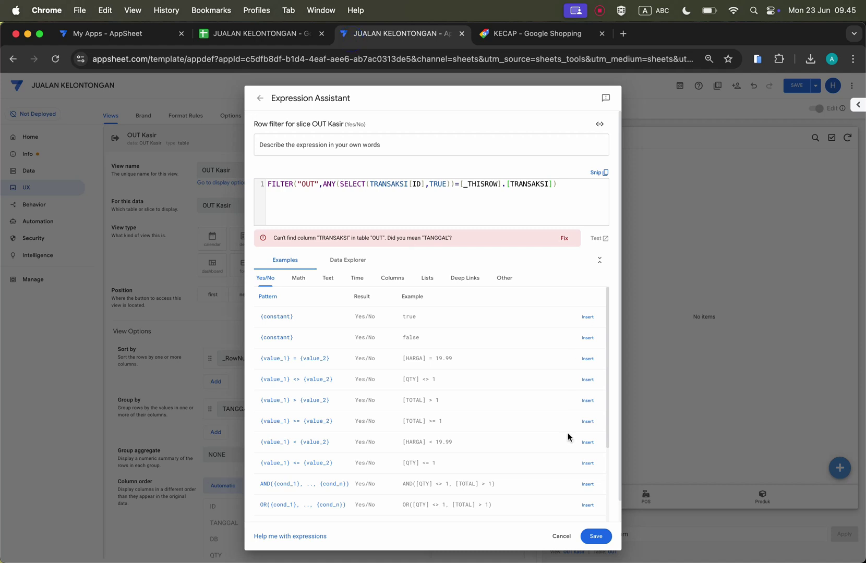
pyautogui.click(598, 536)
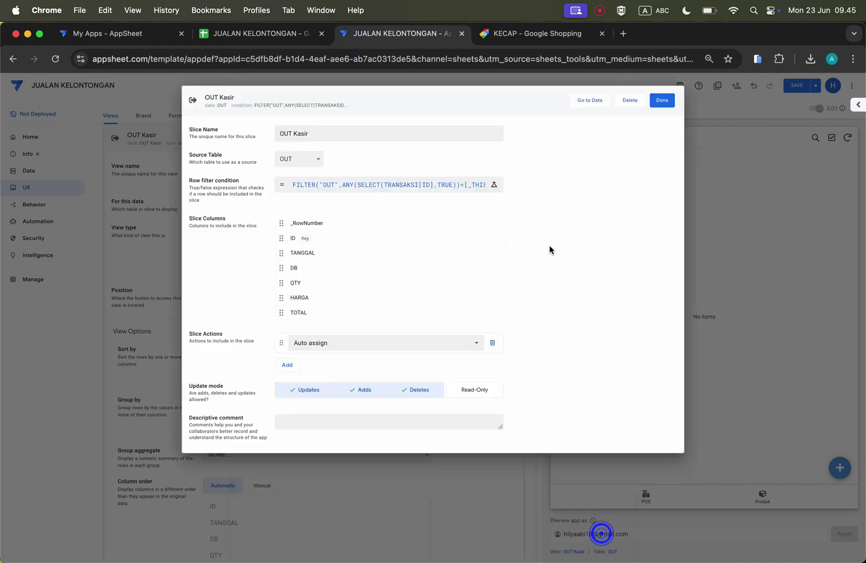
pyautogui.click(658, 101)
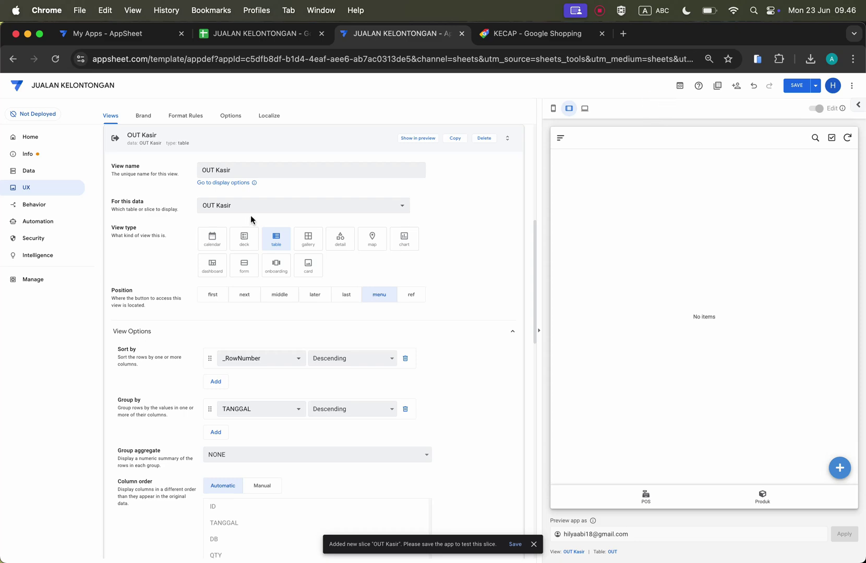
# Step: Set the position of the OUT Kasir view to ref
pyautogui.scroll(3, 251, 218)
pyautogui.click(224, 288)
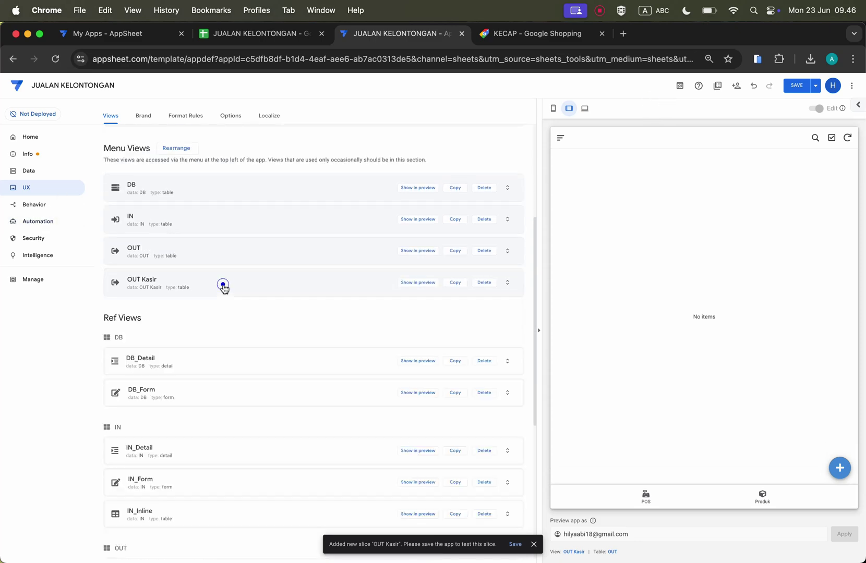
pyautogui.click(346, 286)
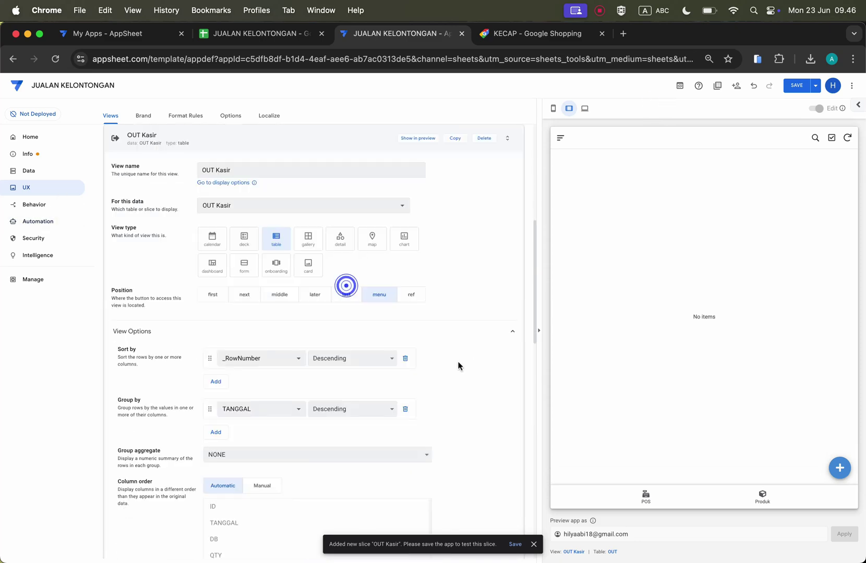
pyautogui.click(411, 295)
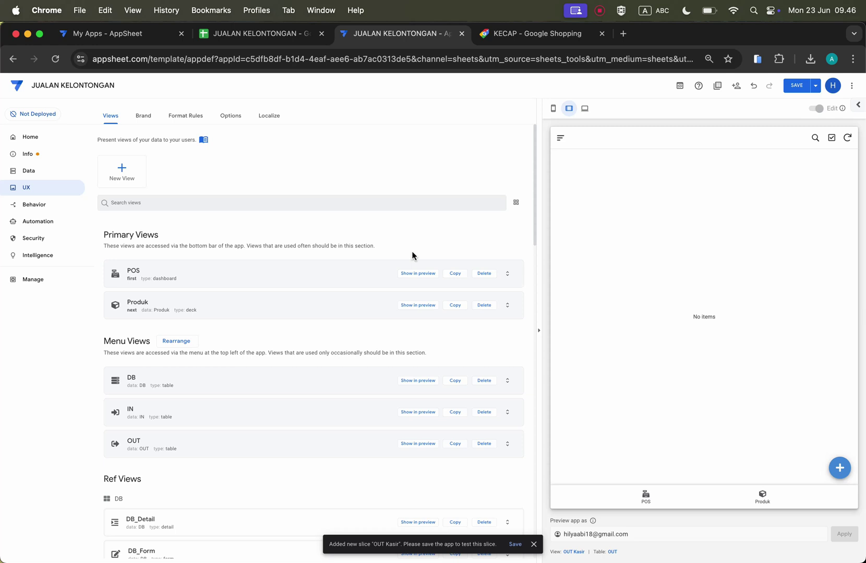
# Step: Change the second view entry of the POS dashboard to OUT Kasir
pyautogui.click(290, 275)
pyautogui.click(228, 359)
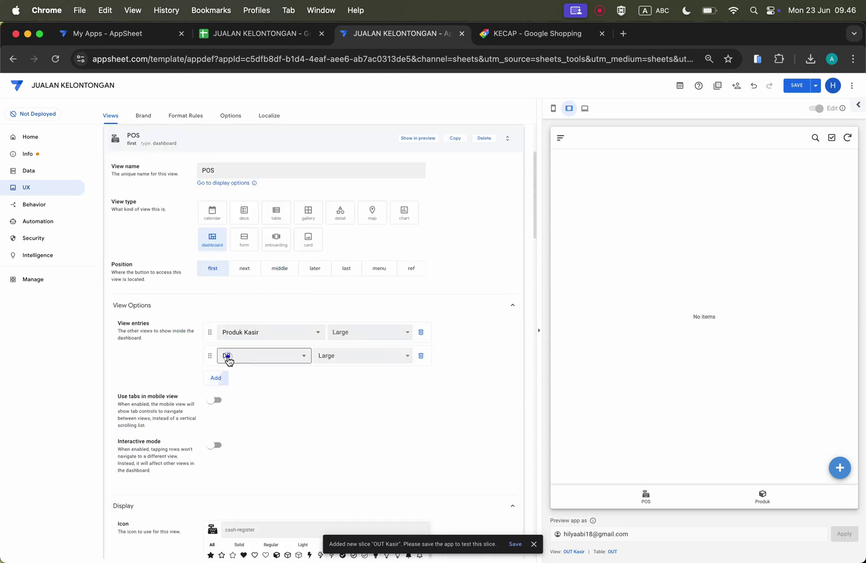
pyautogui.click(296, 359)
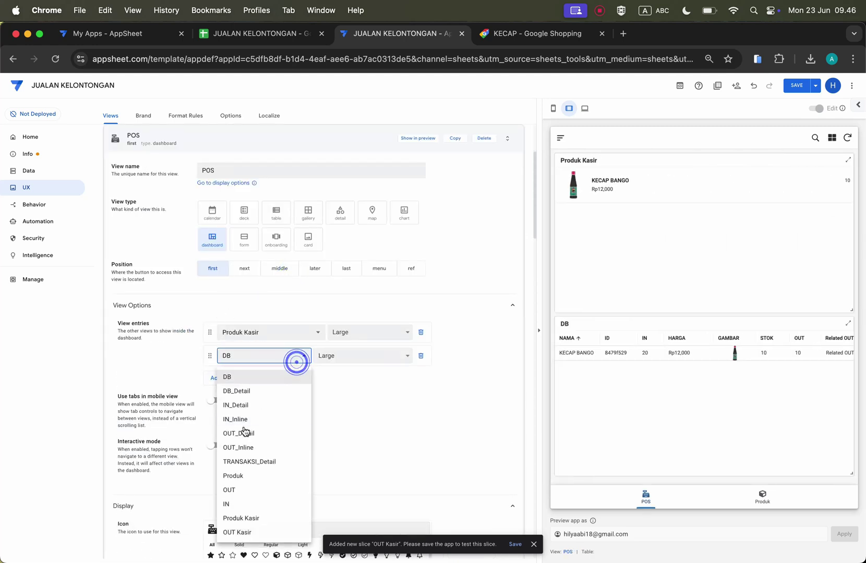
pyautogui.click(238, 531)
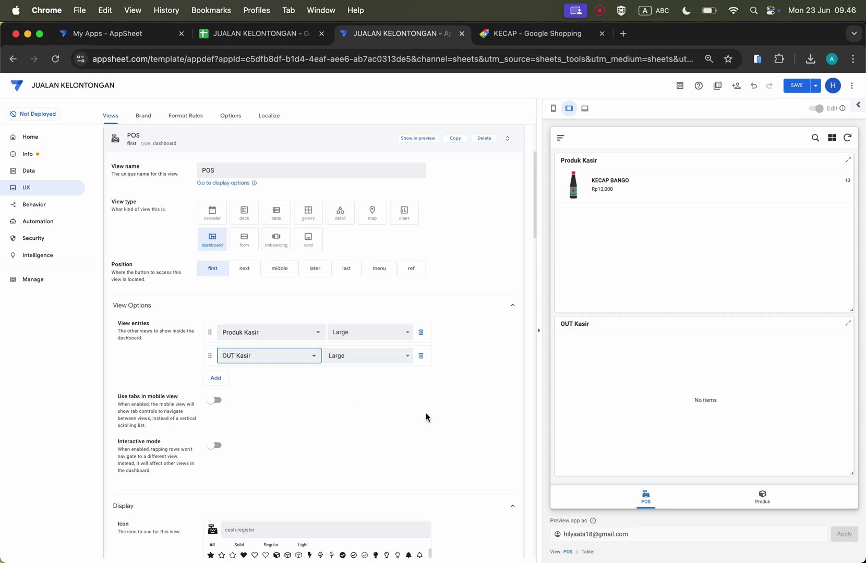
# Step: Regenerate the column structure of the OUT table to bring in the TRANSAKSI column
pyautogui.click(52, 174)
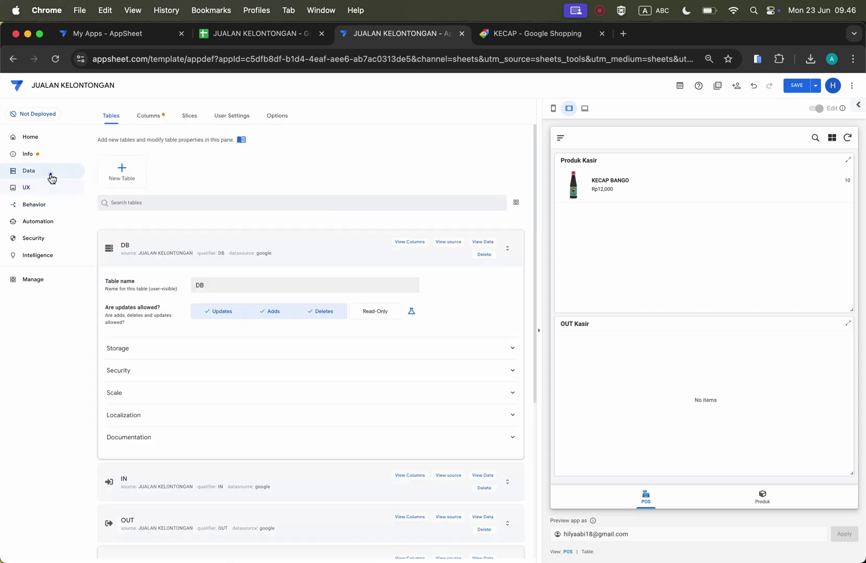
pyautogui.click(298, 242)
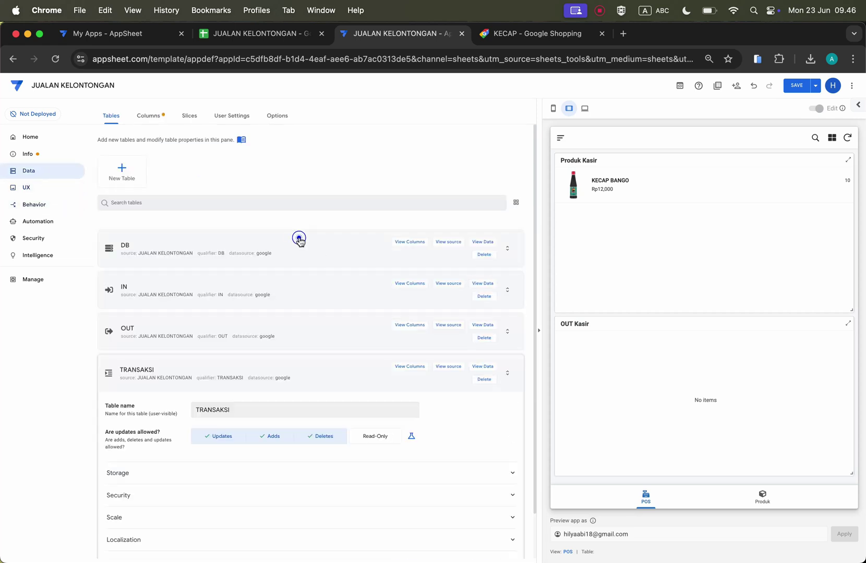
pyautogui.click(409, 325)
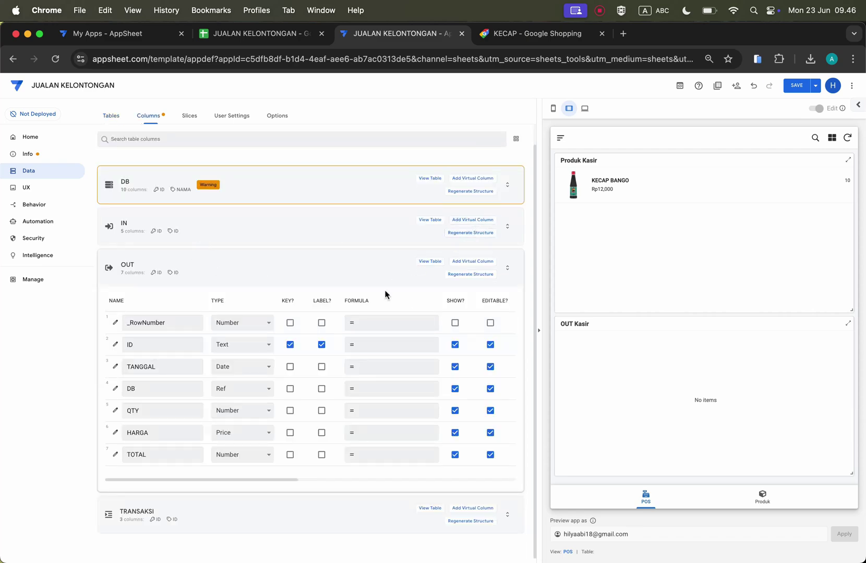
pyautogui.click(478, 276)
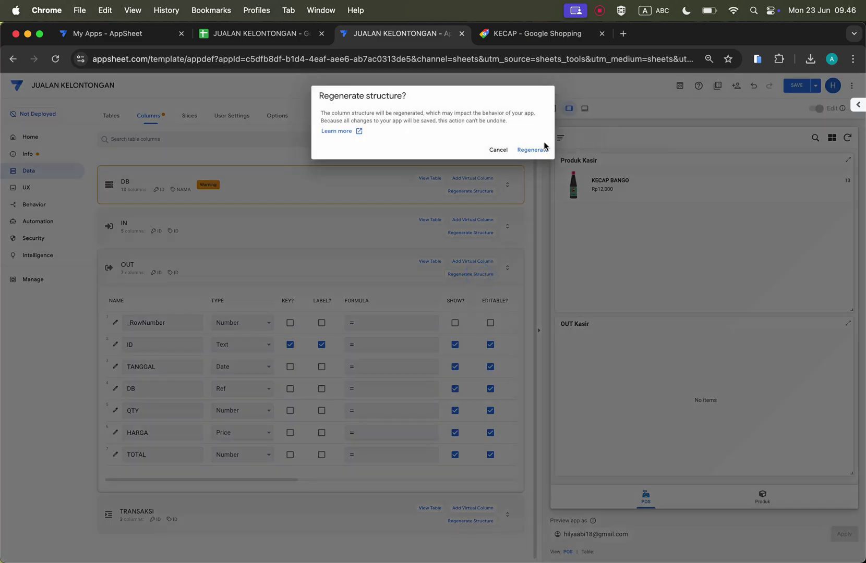
pyautogui.click(532, 150)
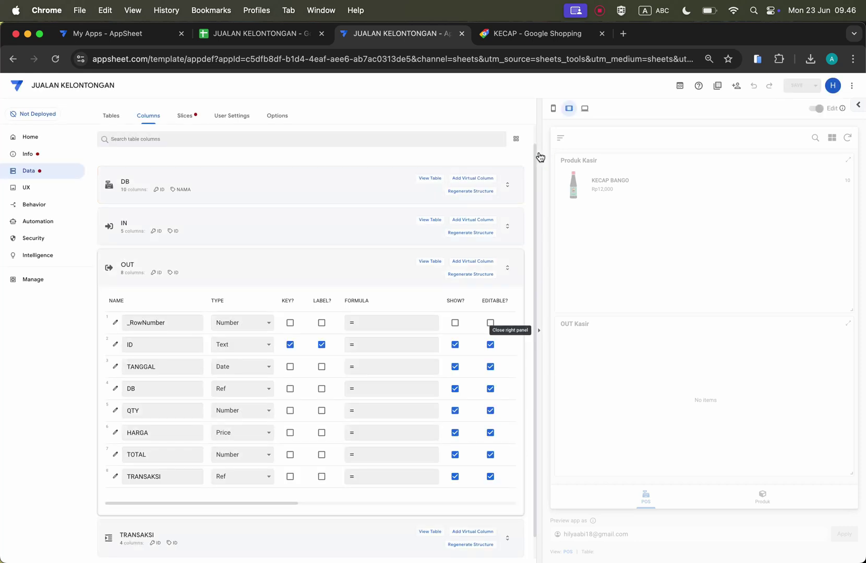
# Step: Open the row filter condition of the OUT Kasir slice for editing
pyautogui.click(185, 116)
pyautogui.click(277, 349)
pyautogui.scroll(-4, 299, 361)
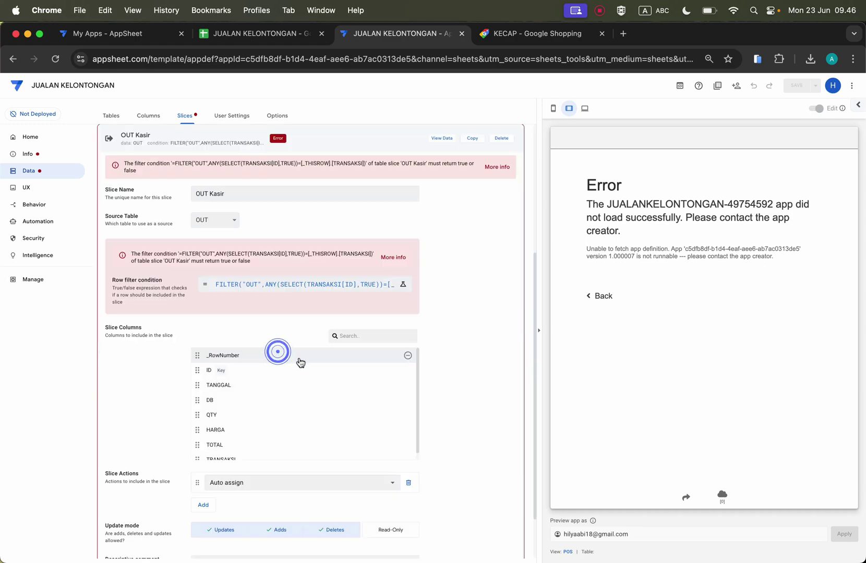
pyautogui.click(329, 282)
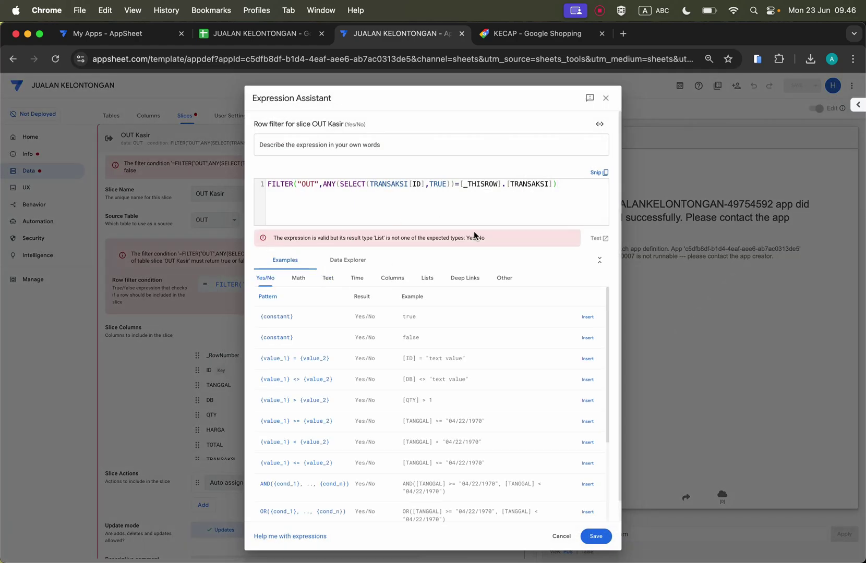
# Step: Try replacing ANY with INDEX and a second argument of 1 in the OUT Kasir row filter expression
pyautogui.doubleClick(332, 184)
pyautogui.write('I')
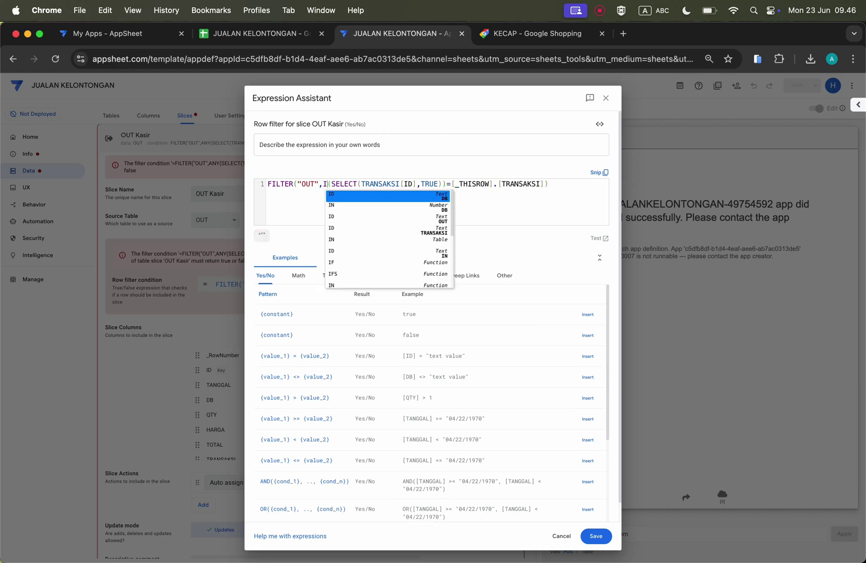
pyautogui.write('ND')
pyautogui.press('Return')
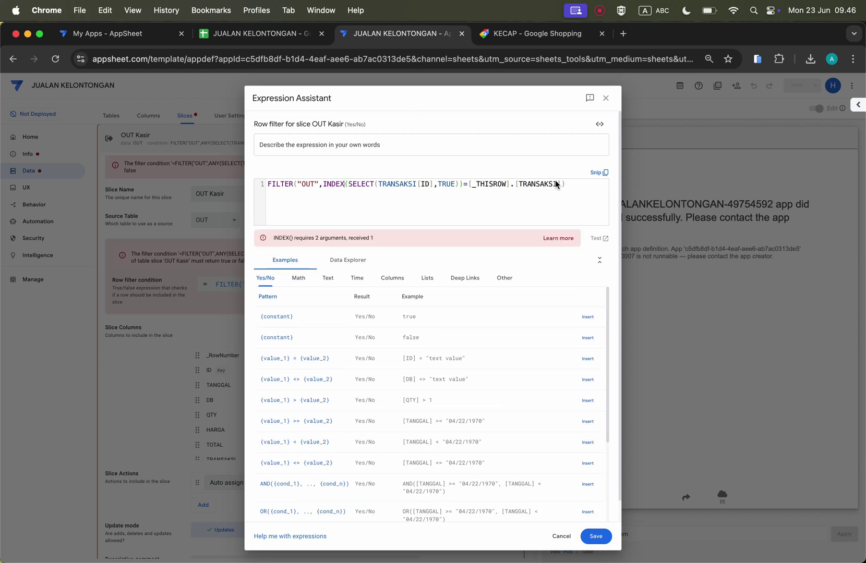
pyautogui.click(458, 185)
pyautogui.write(',')
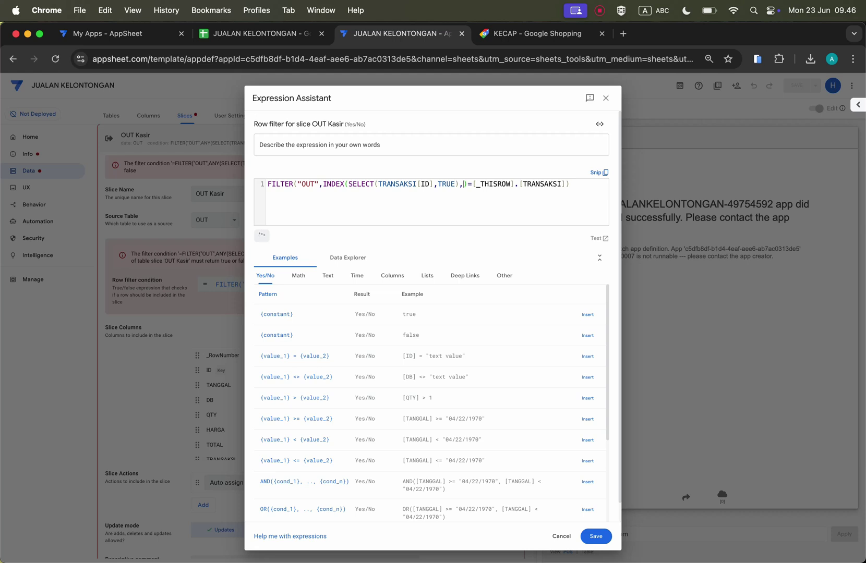
pyautogui.write('1')
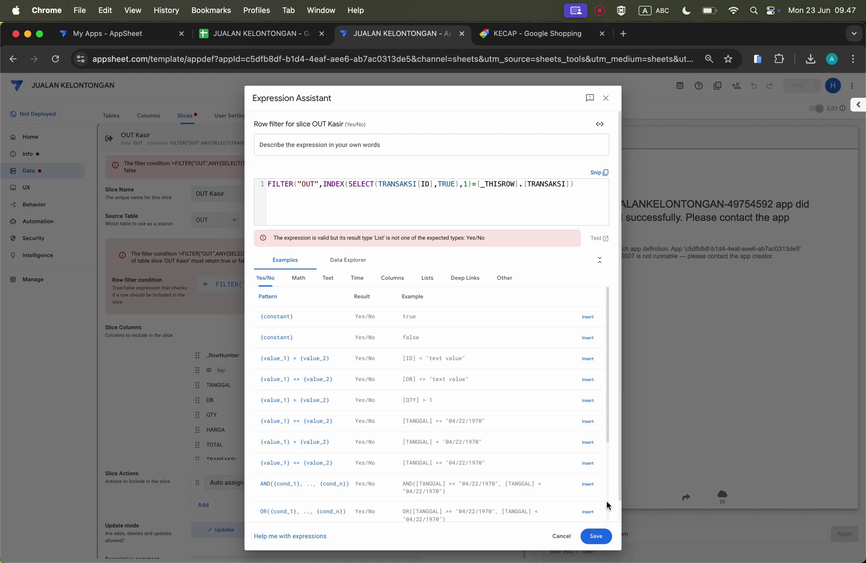
# Step: Remove the INDEX wrapper and its second argument from around SELECT(TRANSAKSI[ID],TRUE) in the row filter expression
pyautogui.press('BackSpace')
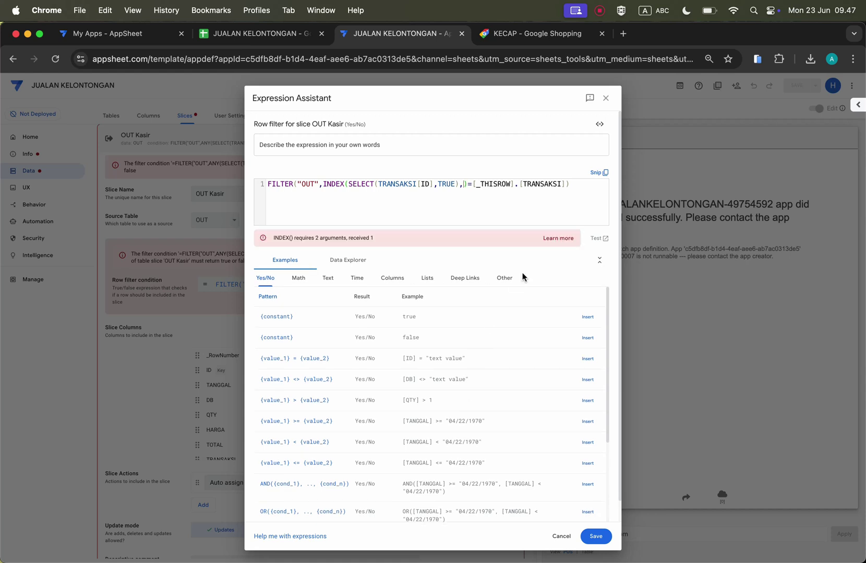
pyautogui.press('BackSpace')
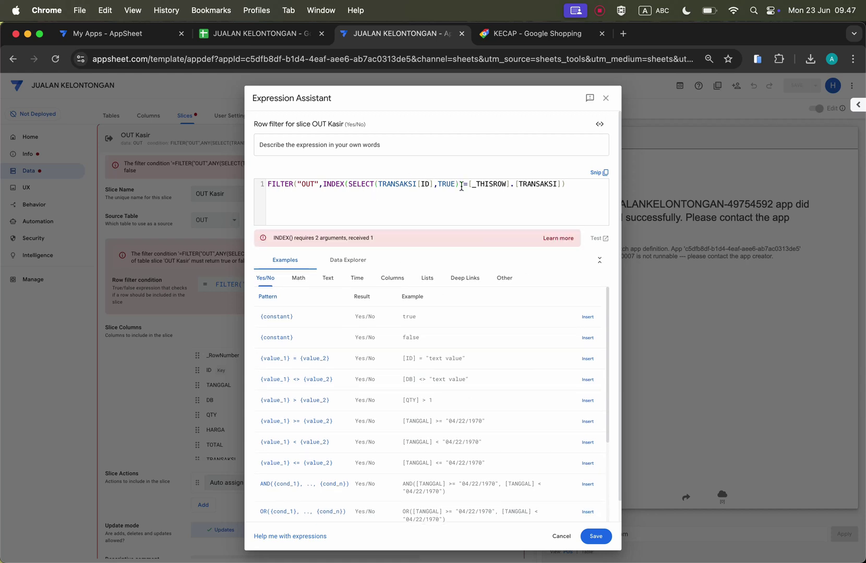
pyautogui.press('BackSpace')
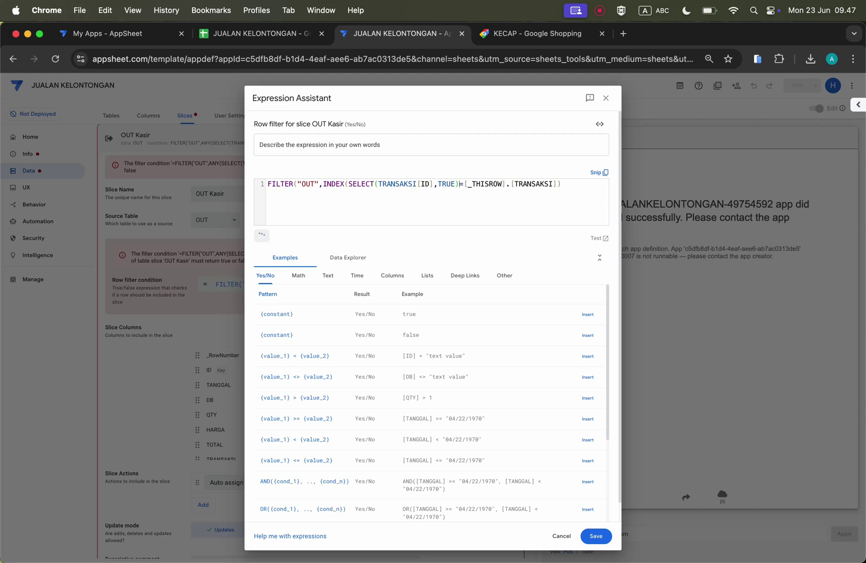
pyautogui.click(348, 184)
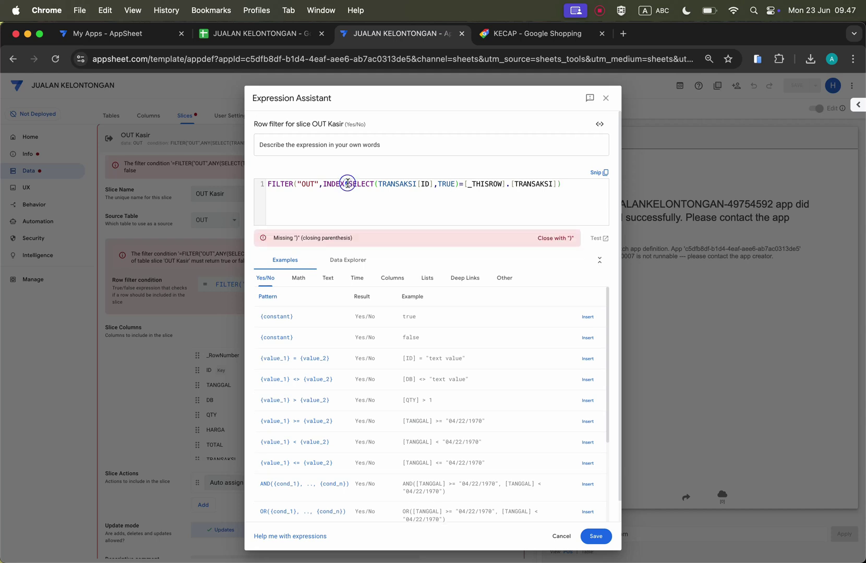
pyautogui.press('BackSpace')
pyautogui.press('BackSpace')
pyautogui.press('BackSpace')
pyautogui.press('BackSpace')
pyautogui.press('BackSpace')
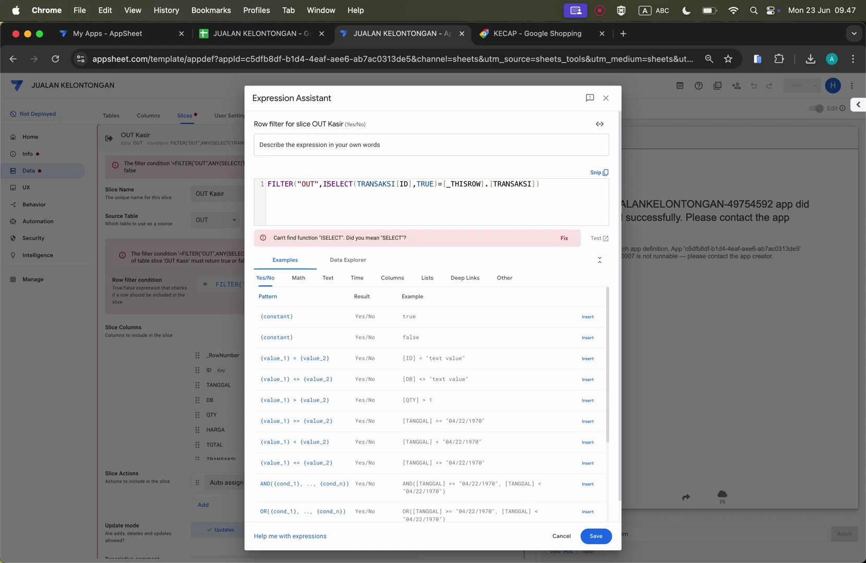
pyautogui.press('BackSpace')
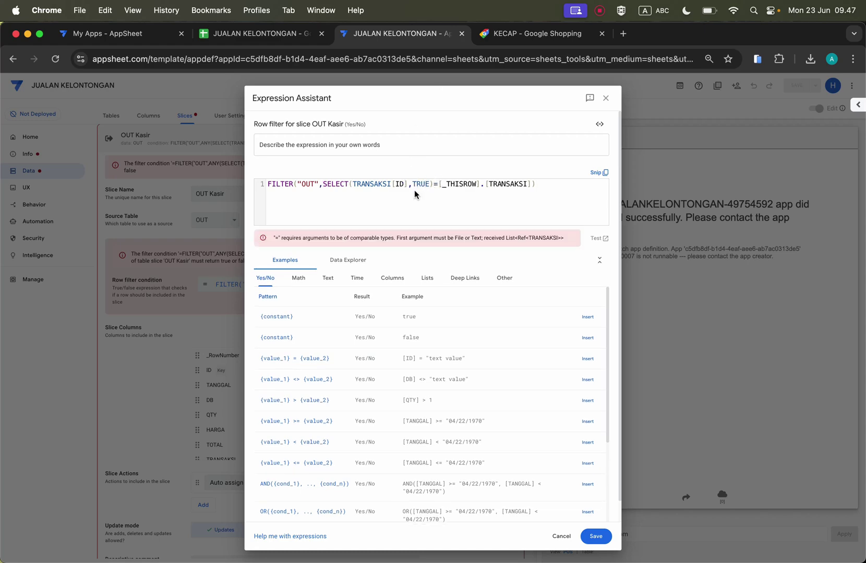
# Step: Try wrapping SELECT(TRANSAKSI[ID],TRUE) in INDEX with a second argument again
pyautogui.press('super+equal')
pyautogui.press('super+equal')
pyautogui.press('super+equal')
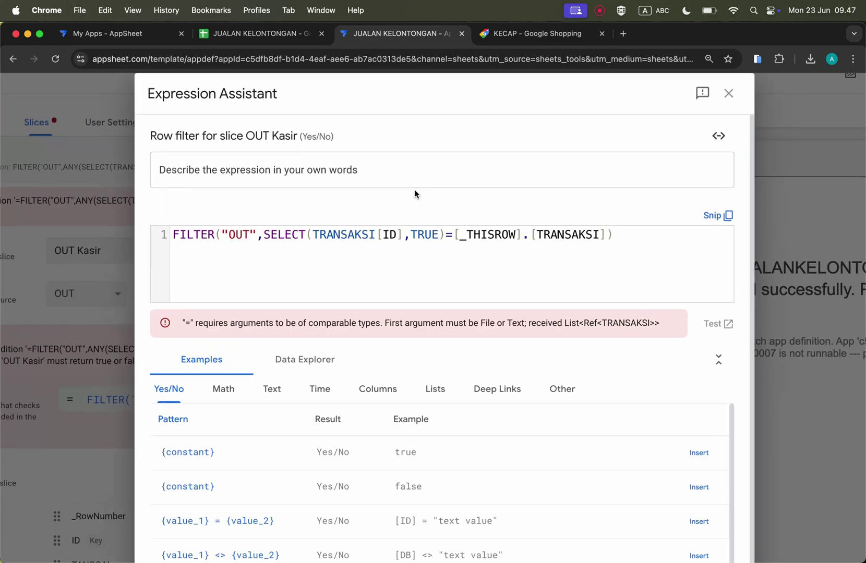
pyautogui.press('super+equal')
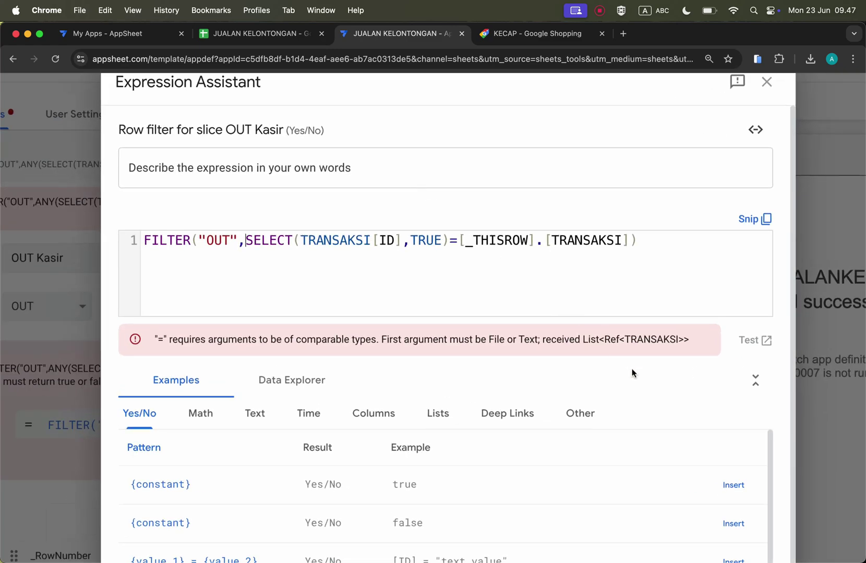
pyautogui.click(245, 241)
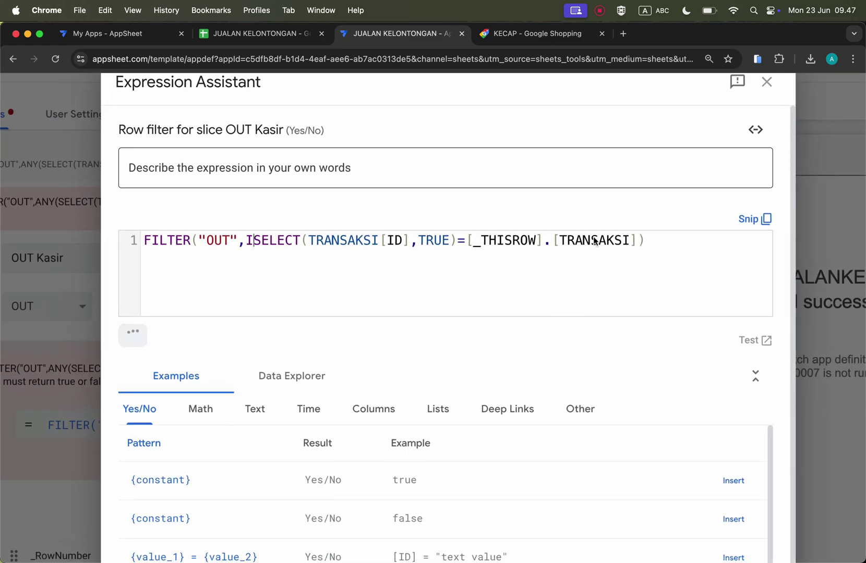
pyautogui.write('INDEX(')
pyautogui.click(496, 240)
pyautogui.write(')')
pyautogui.press('Left')
pyautogui.write(',0')
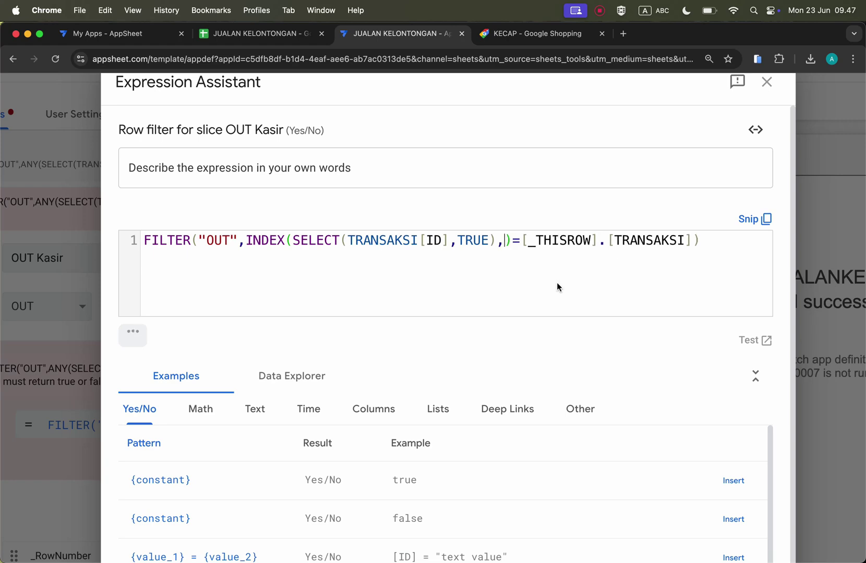
# Step: Change INDEX back to ANY without the second argument around the SELECT, and save the OUT Kasir row filter expression
pyautogui.press('BackSpace')
pyautogui.press('BackSpace')
pyautogui.press('Left')
pyautogui.press('Left')
pyautogui.press('Left')
pyautogui.press('Left')
pyautogui.press('Left')
pyautogui.press('Left')
pyautogui.press('Left')
pyautogui.press('Left')
pyautogui.press('Left')
pyautogui.press('Left')
pyautogui.press('Left')
pyautogui.press('Left')
pyautogui.press('Left')
pyautogui.press('Left')
pyautogui.press('Left')
pyautogui.press('Left')
pyautogui.press('Left')
pyautogui.press('Left')
pyautogui.press('Left')
pyautogui.press('Left')
pyautogui.press('BackSpace')
pyautogui.press('BackSpace')
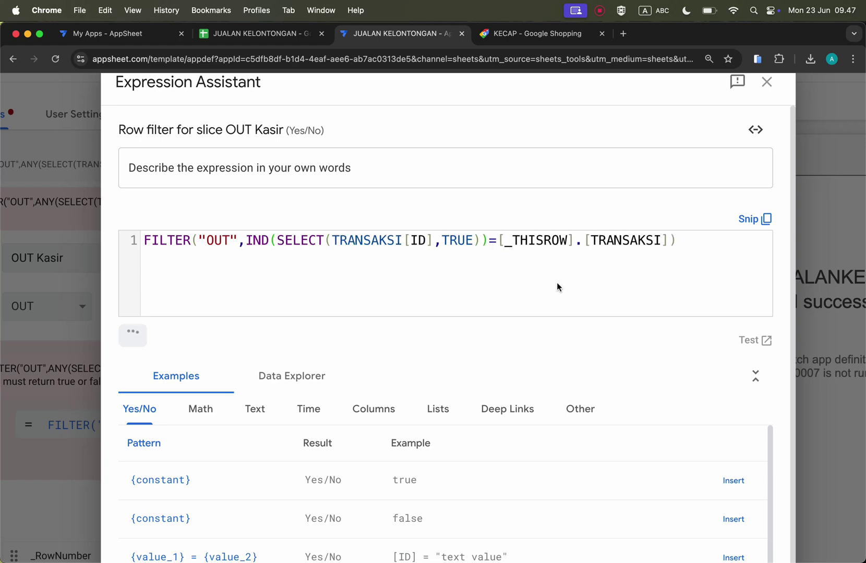
pyautogui.press('BackSpace')
pyautogui.press('BackSpace')
pyautogui.press('BackSpace')
pyautogui.write('ANY')
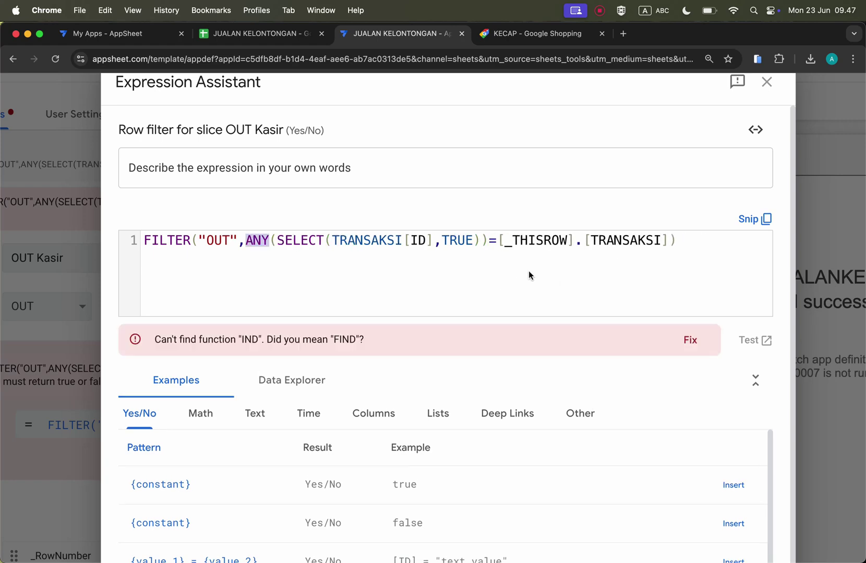
pyautogui.press('super+minus')
pyautogui.press('super+minus')
pyautogui.press('super+minus')
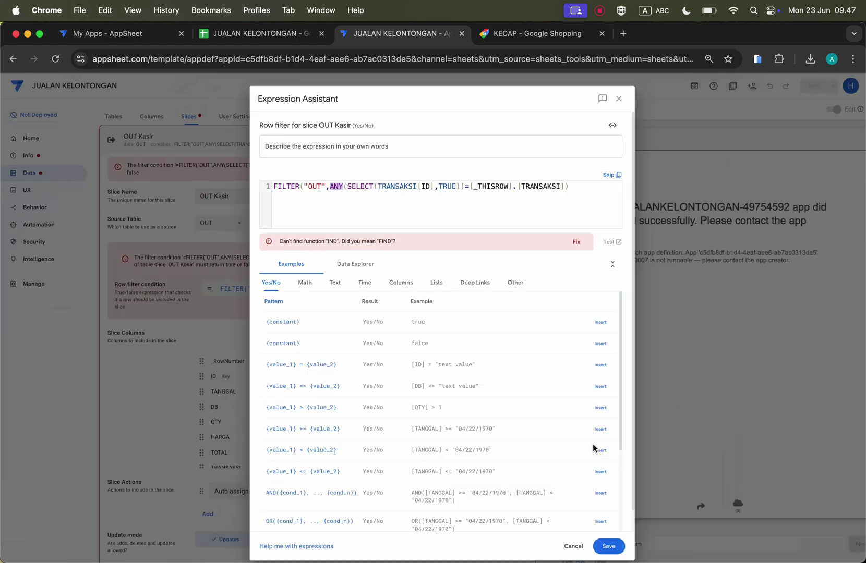
pyautogui.click(595, 536)
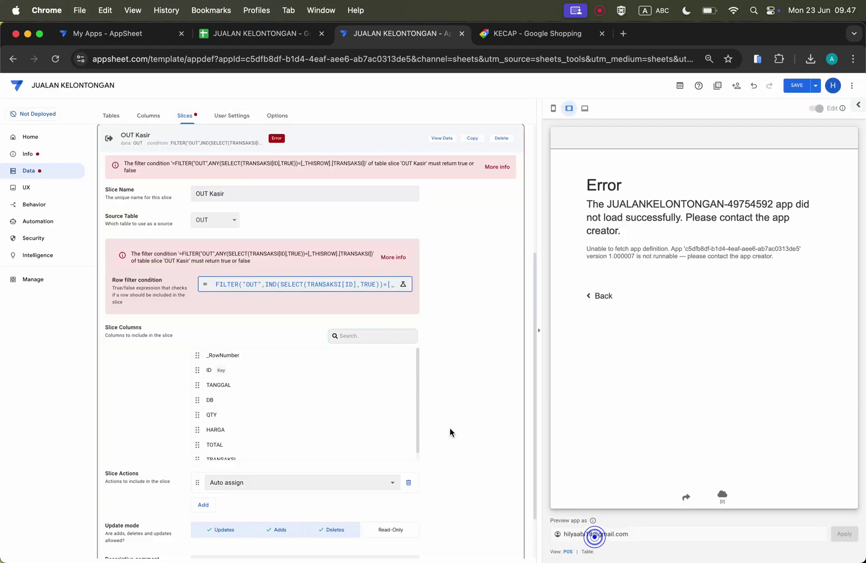
# Step: Examine the app's error list and slices, and the column definitions of the TRANSAKSI and OUT tables
pyautogui.click(59, 152)
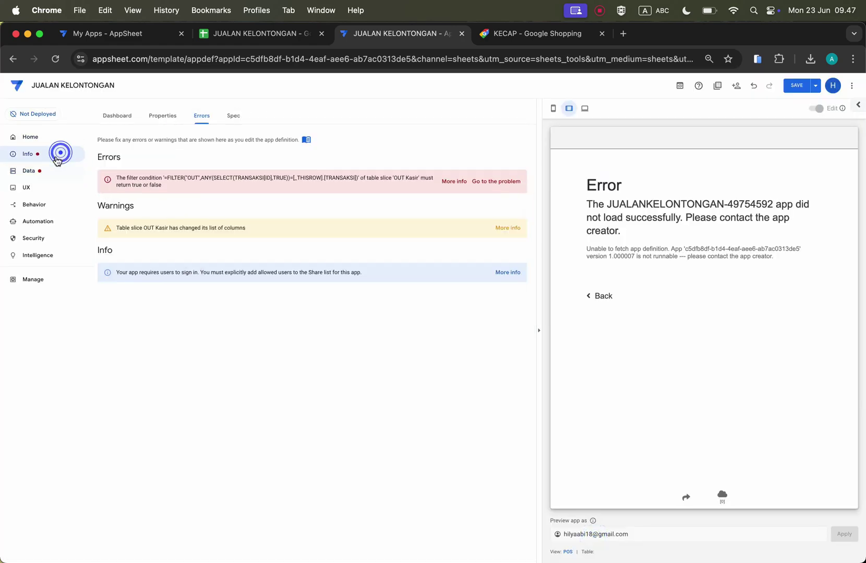
pyautogui.click(43, 169)
pyautogui.click(186, 117)
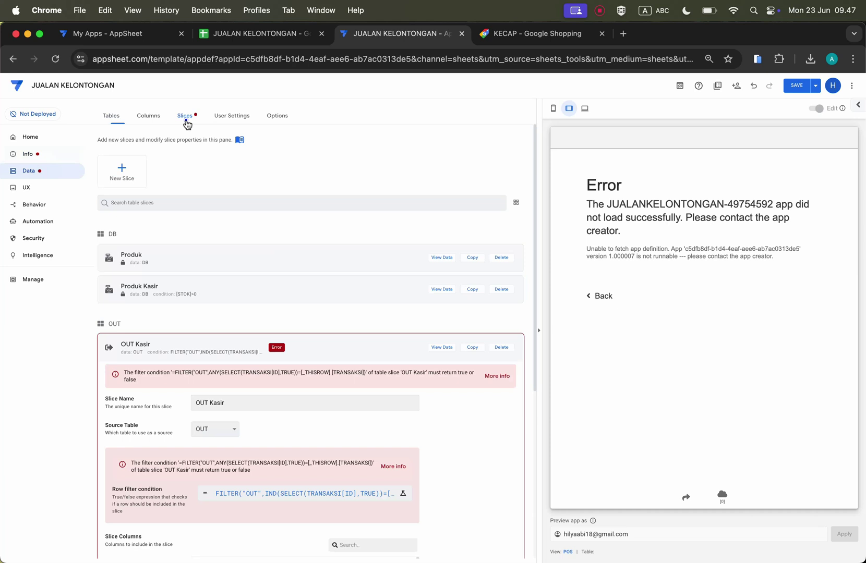
pyautogui.click(148, 117)
pyautogui.click(272, 297)
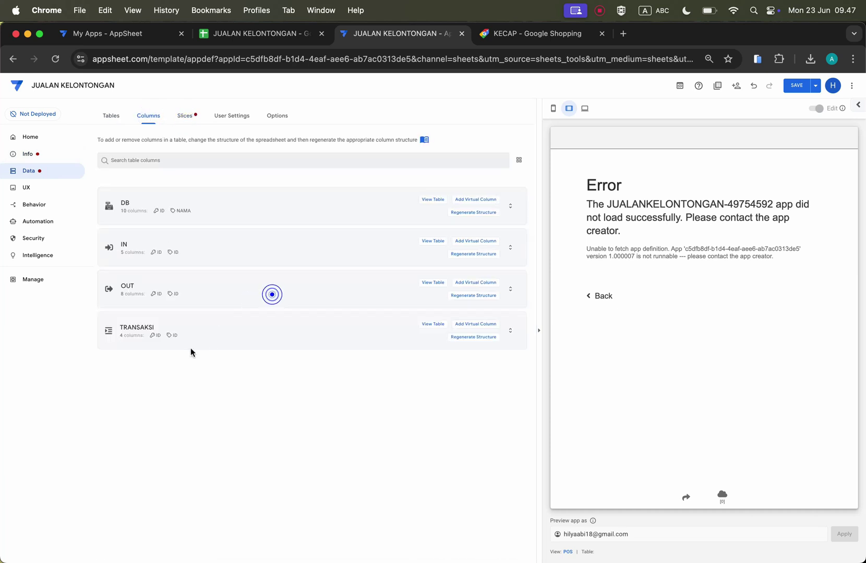
pyautogui.click(257, 338)
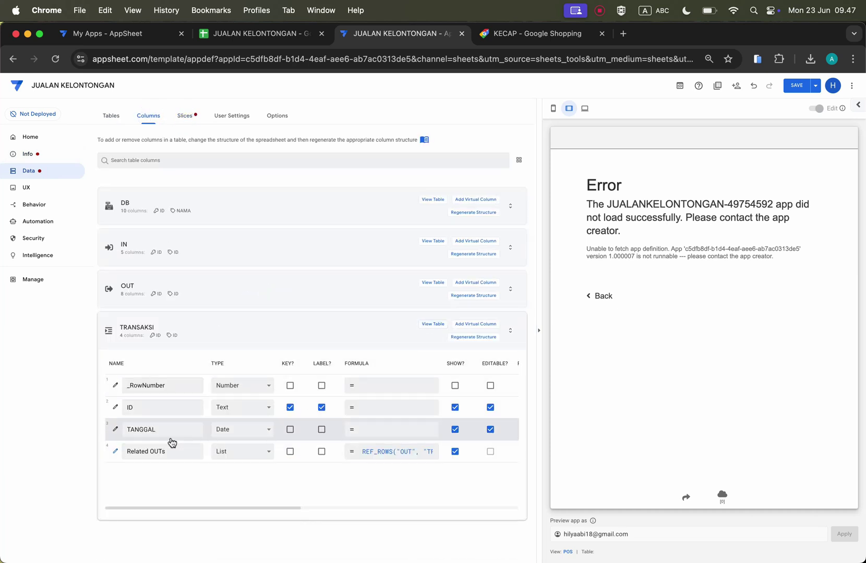
pyautogui.click(273, 300)
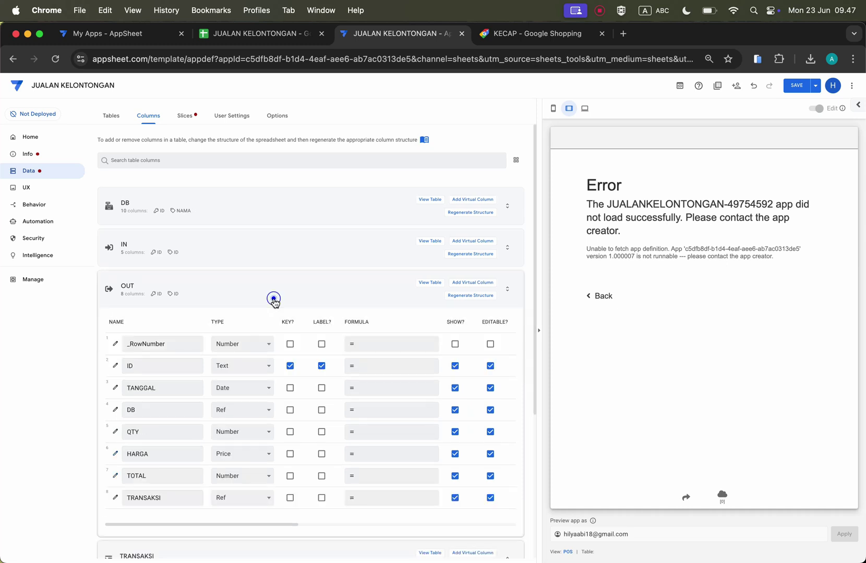
pyautogui.scroll(-5, 214, 372)
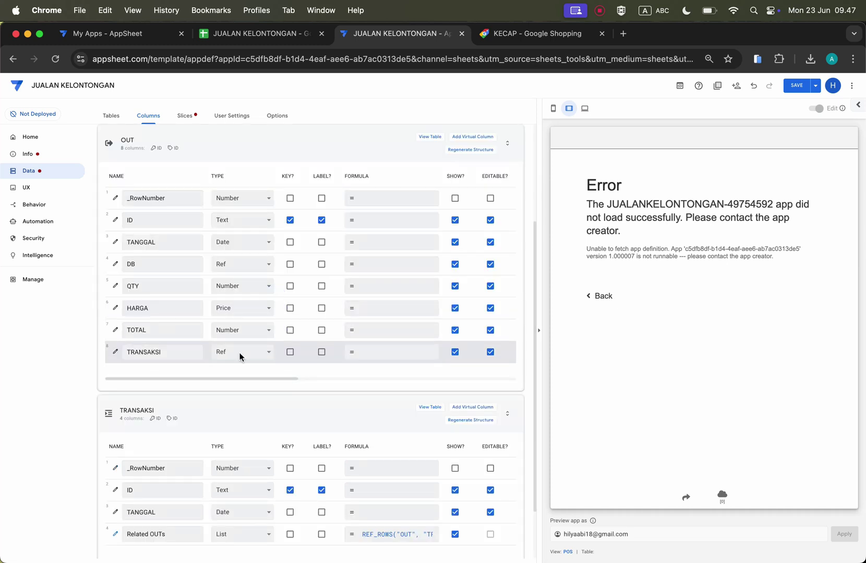
pyautogui.hscroll(2, 301, 354)
pyautogui.hscroll(-2, 300, 354)
# Step: Keep the OUT table's TRANSAKSI column as Ref and mark it as part of the referenced TRANSAKSI table
pyautogui.click(234, 356)
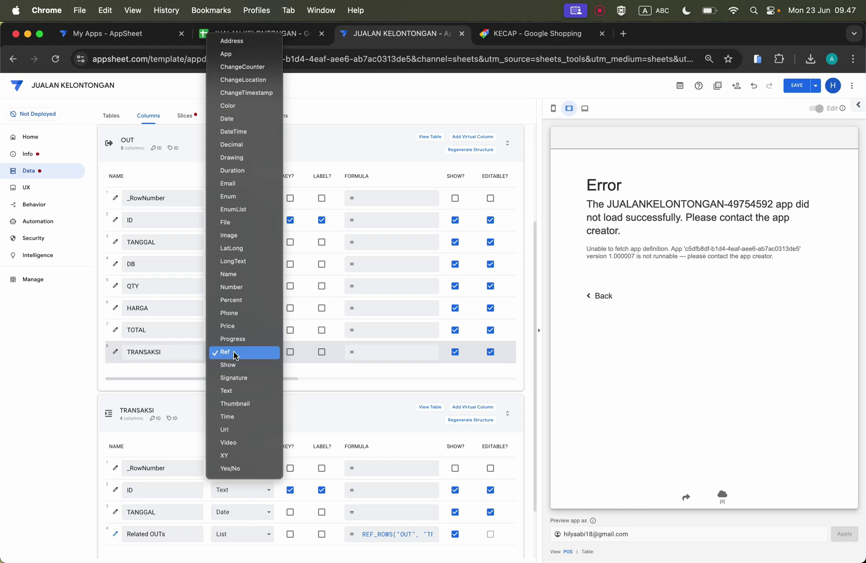
pyautogui.click(304, 369)
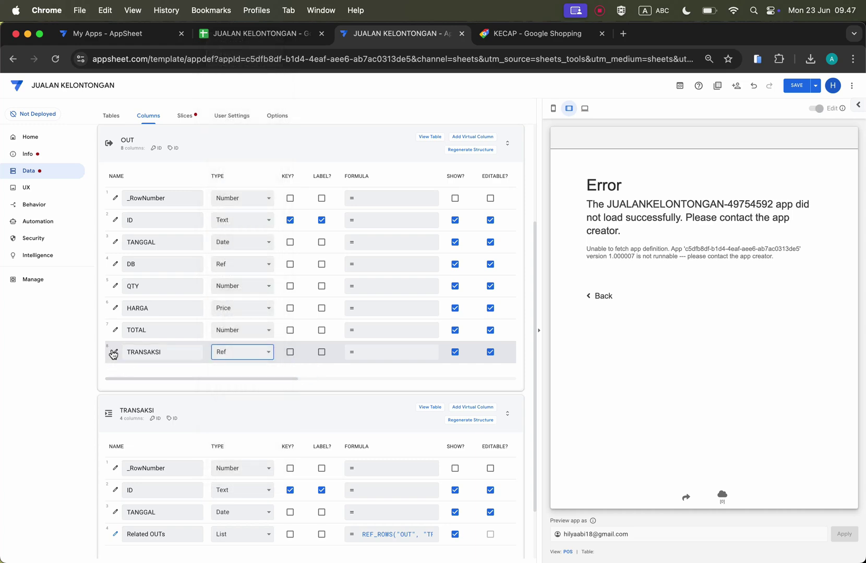
pyautogui.click(114, 351)
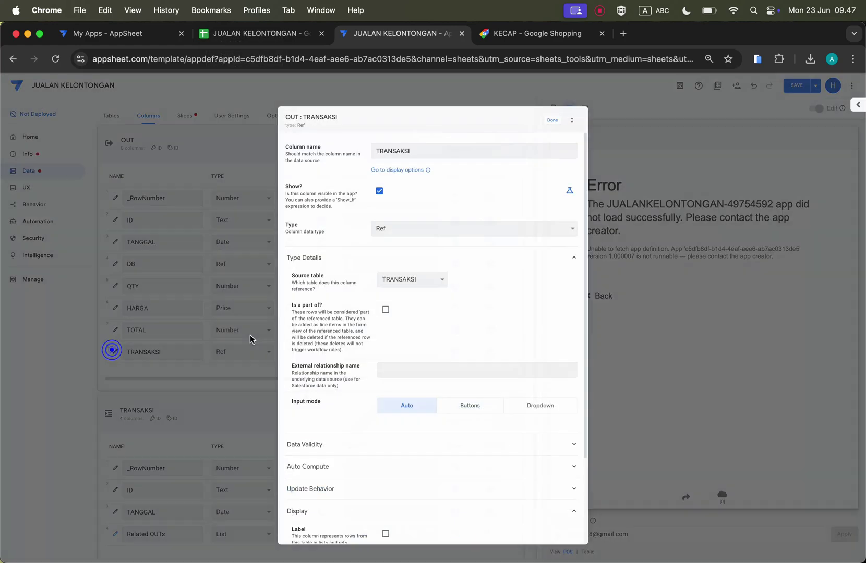
pyautogui.click(385, 310)
pyautogui.click(552, 120)
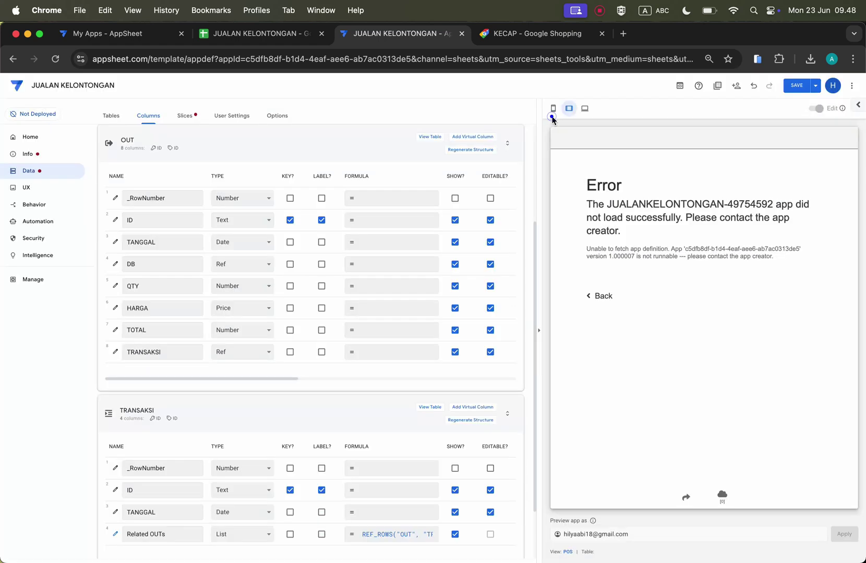
# Step: Clear the OUT Kasir slice's row filter expression and save the empty condition
pyautogui.click(186, 116)
pyautogui.click(367, 493)
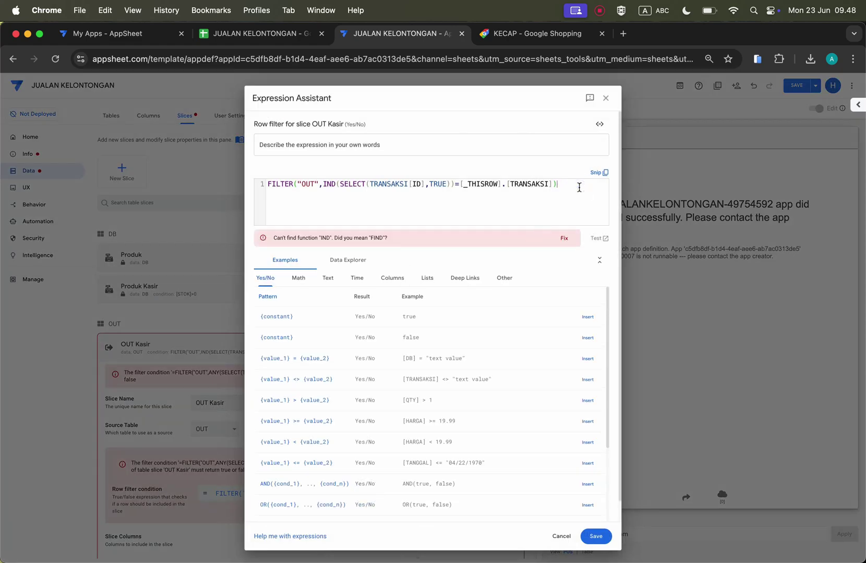
pyautogui.press('super+a')
pyautogui.press('BackSpace')
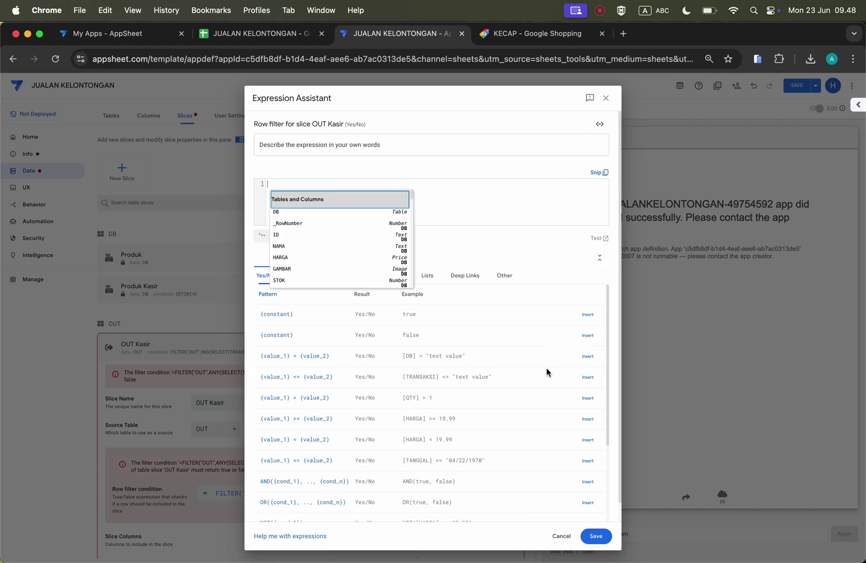
pyautogui.click(596, 536)
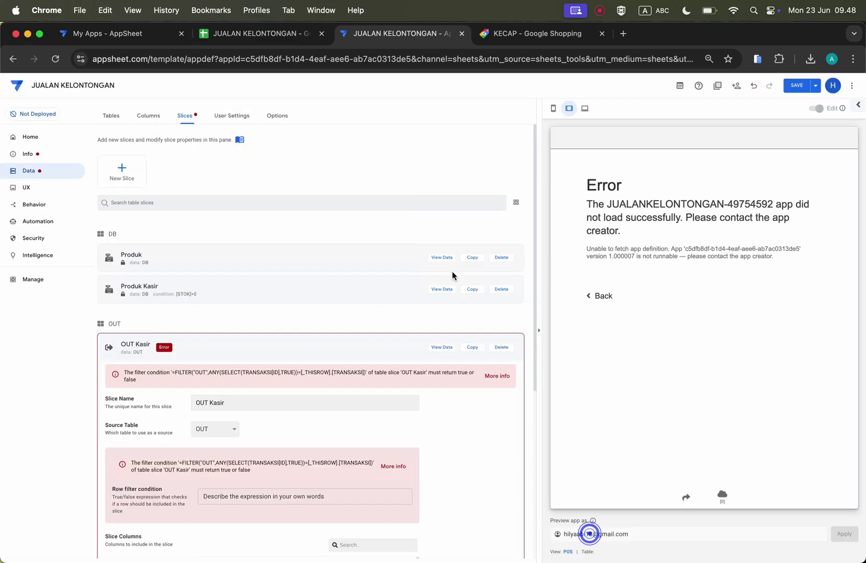
pyautogui.click(285, 345)
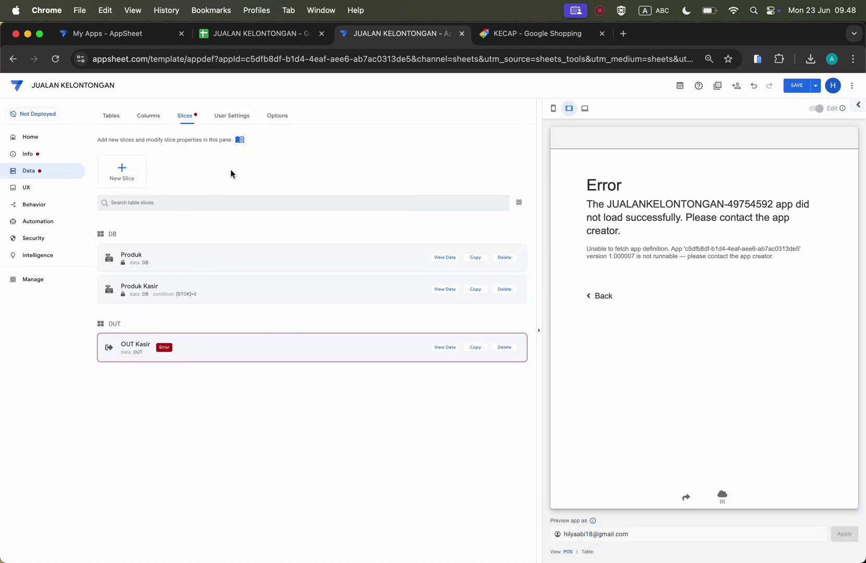
# Step: Duplicate the OUT view, name the copy TRANSAKSI Kasir and set its position to ref
pyautogui.click(39, 194)
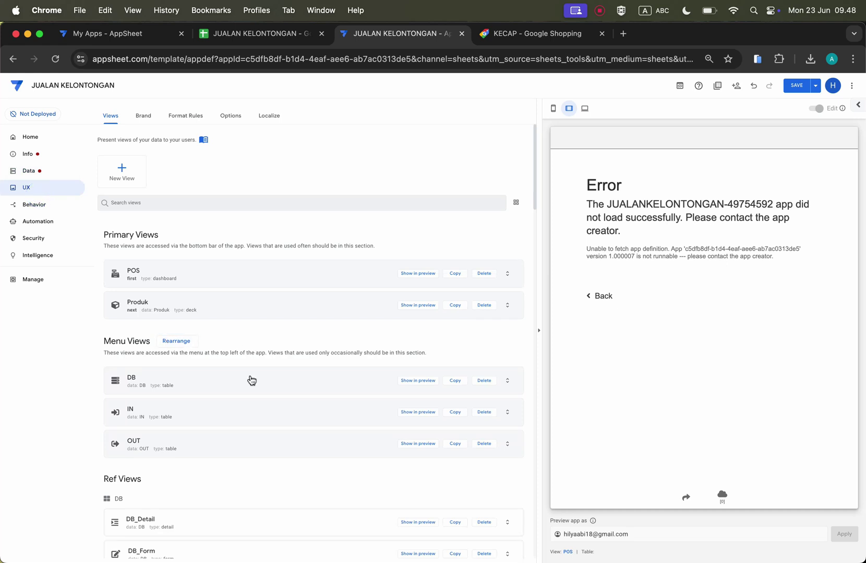
pyautogui.scroll(-1, 256, 429)
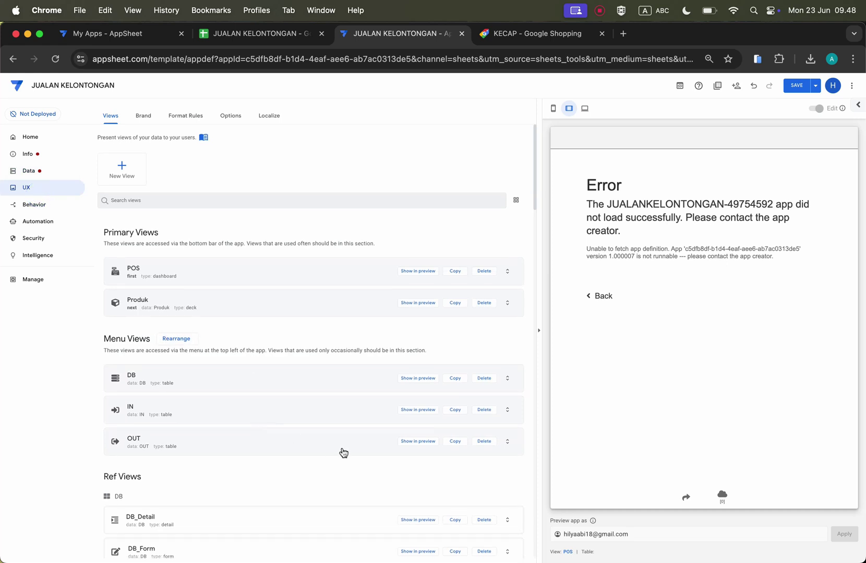
pyautogui.click(455, 441)
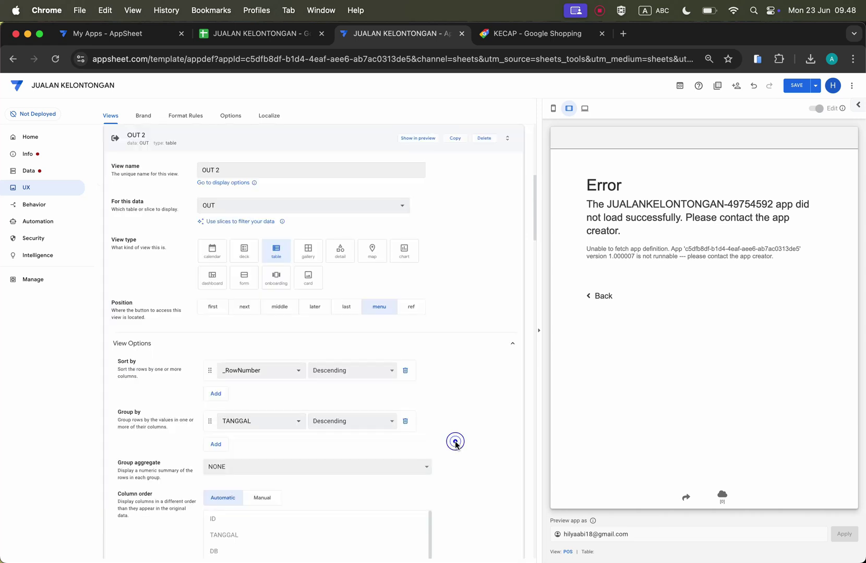
pyautogui.tripleClick(242, 167)
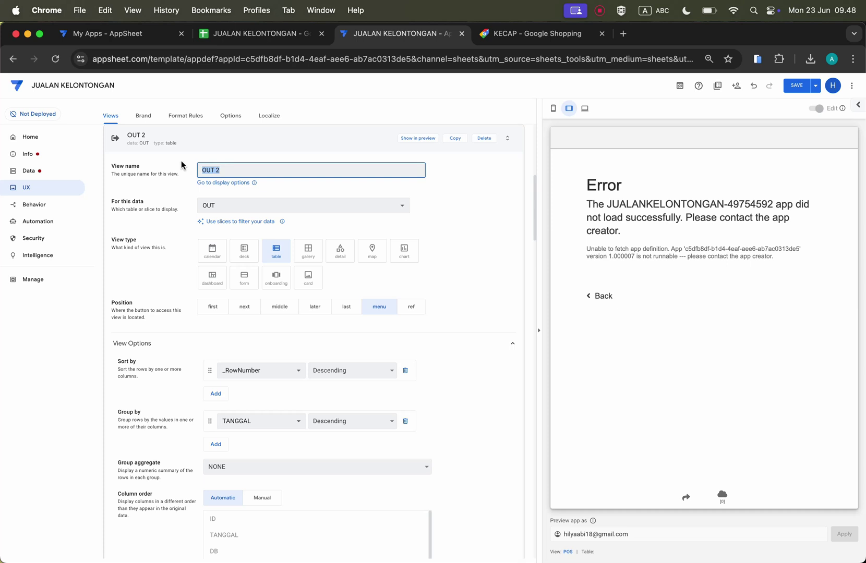
pyautogui.write('TRANSAKSI Kasir')
pyautogui.click(418, 307)
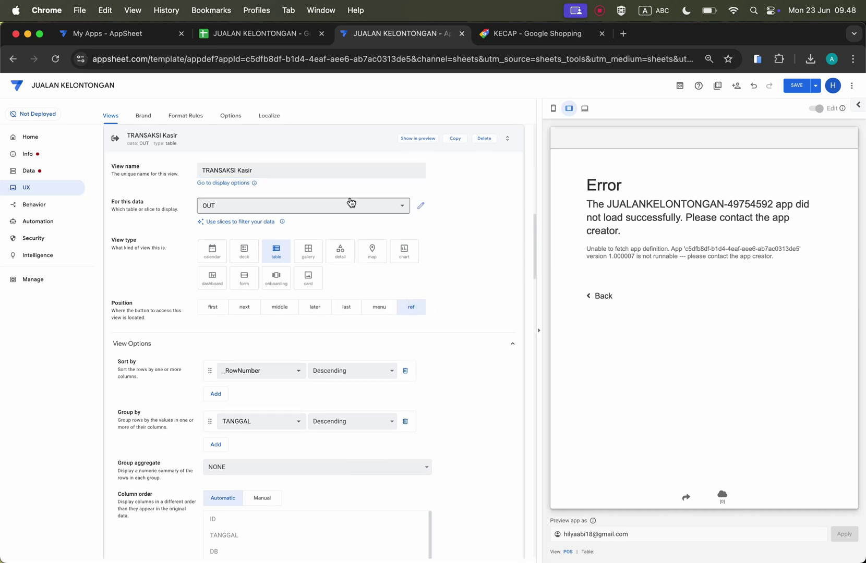
# Step: Base the TRANSAKSI Kasir view on the TRANSAKSI table and make it a detail view
pyautogui.click(363, 209)
pyautogui.click(363, 208)
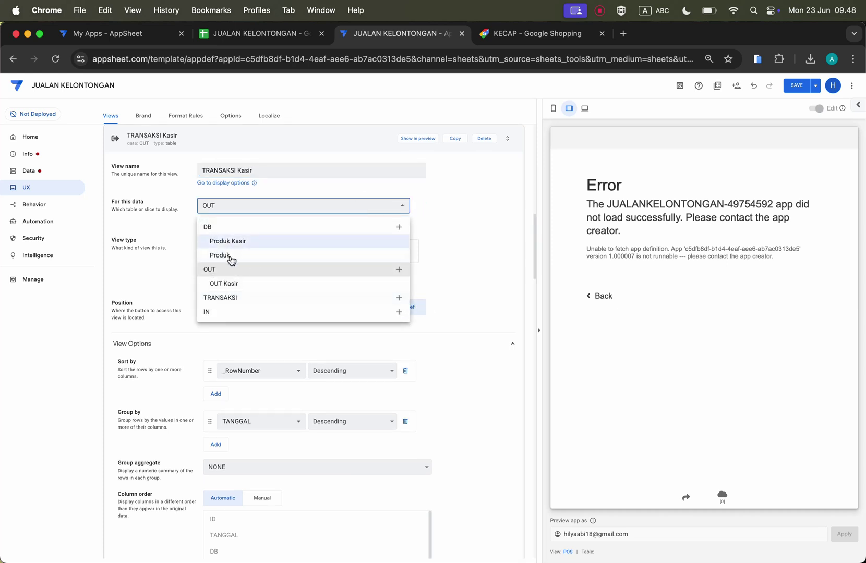
pyautogui.click(230, 304)
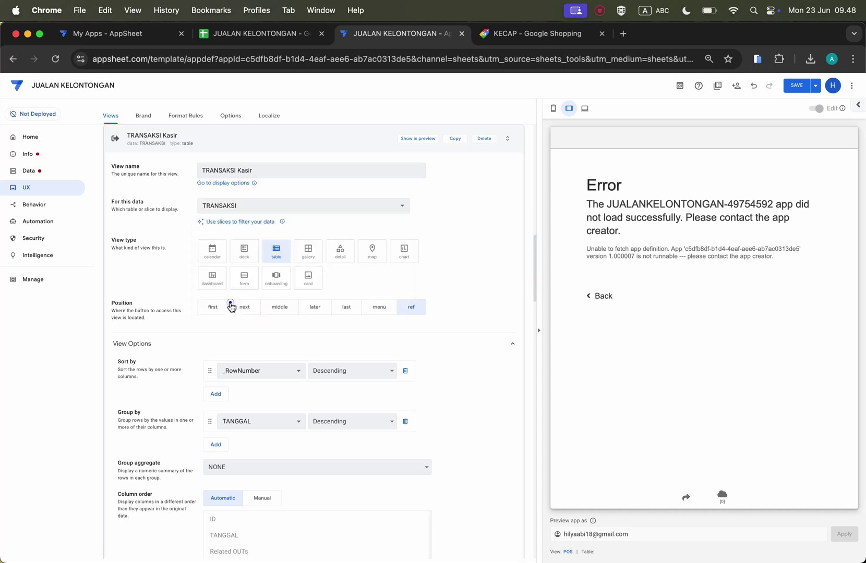
pyautogui.click(344, 257)
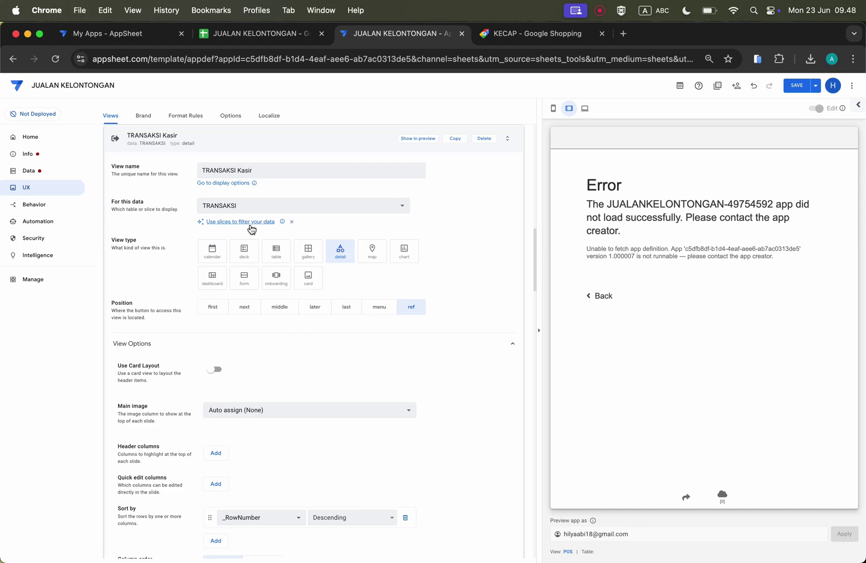
# Step: Turn off slideshow mode for the TRANSAKSI Kasir view and save the app
pyautogui.scroll(-5, 214, 459)
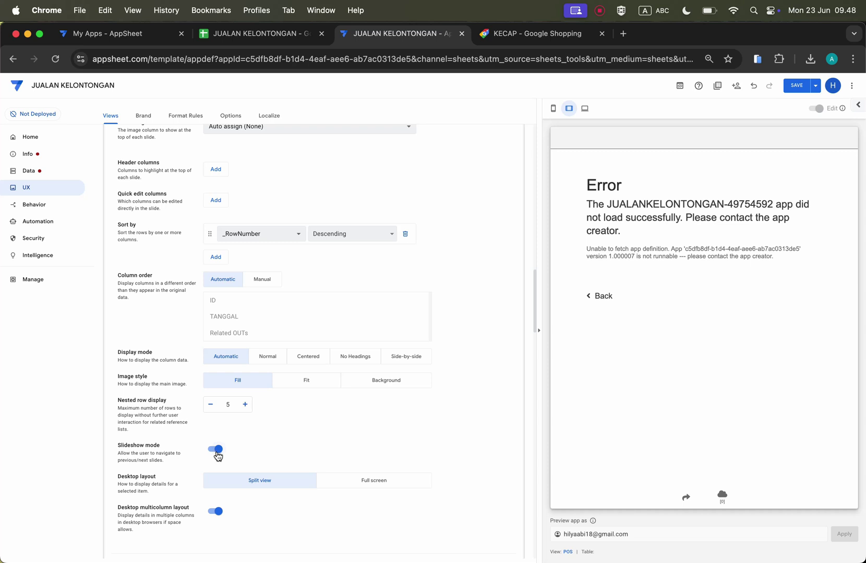
pyautogui.click(215, 449)
pyautogui.scroll(10, 290, 433)
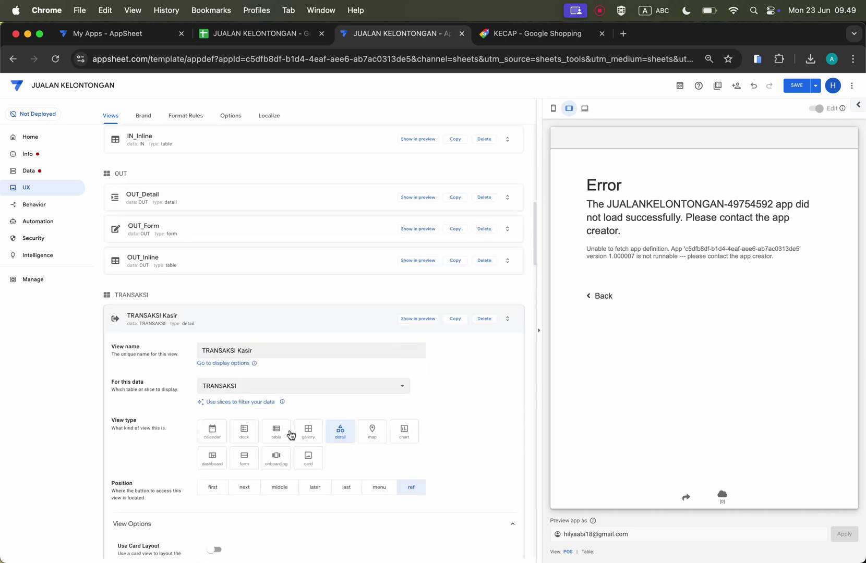
pyautogui.click(304, 326)
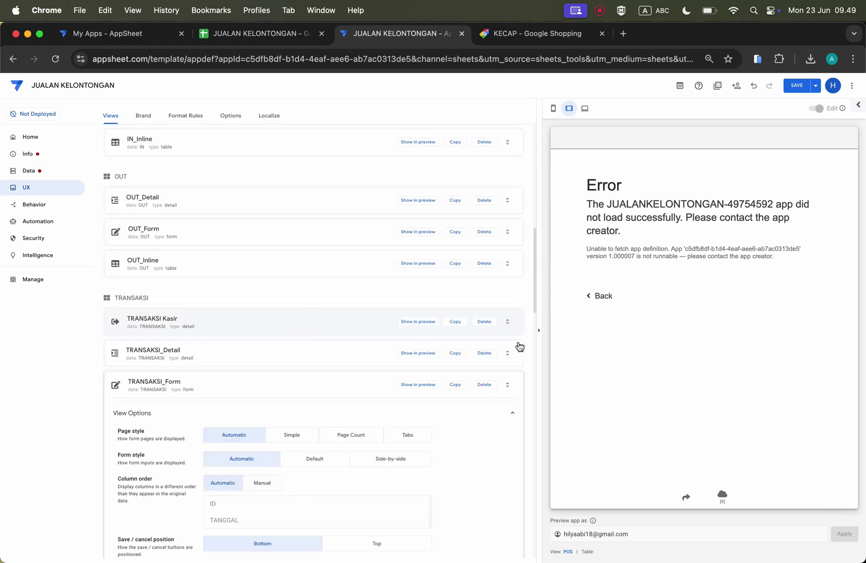
pyautogui.click(790, 88)
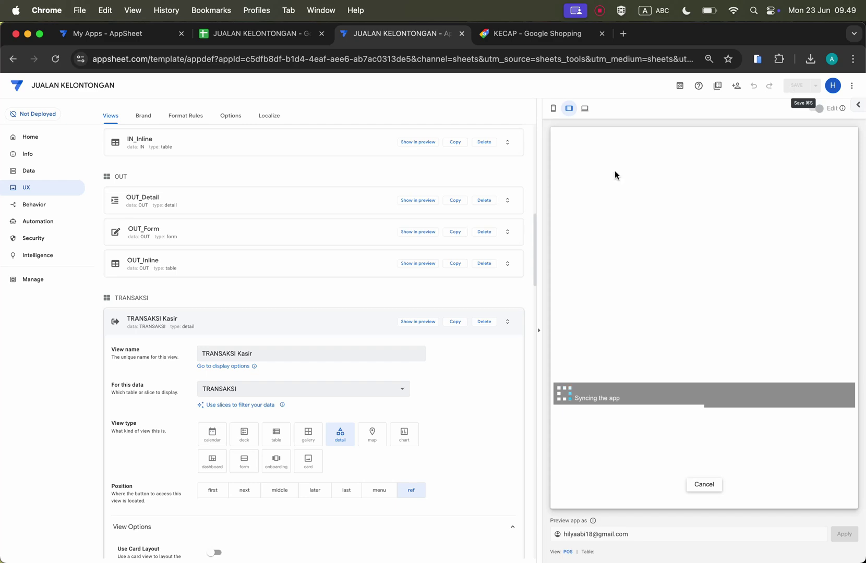
pyautogui.click(328, 324)
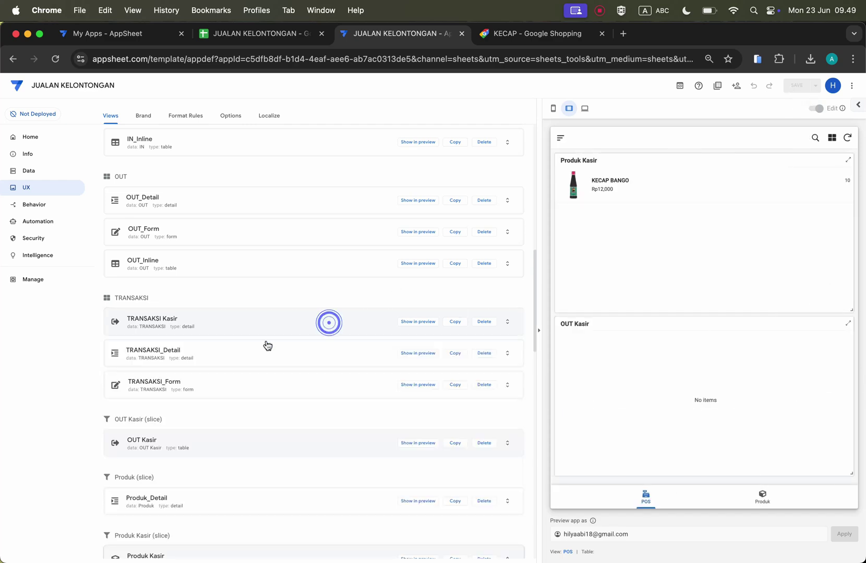
# Step: Add TRANSAKSI Kasir to the POS dashboard's view entries and move it to first place
pyautogui.click(207, 277)
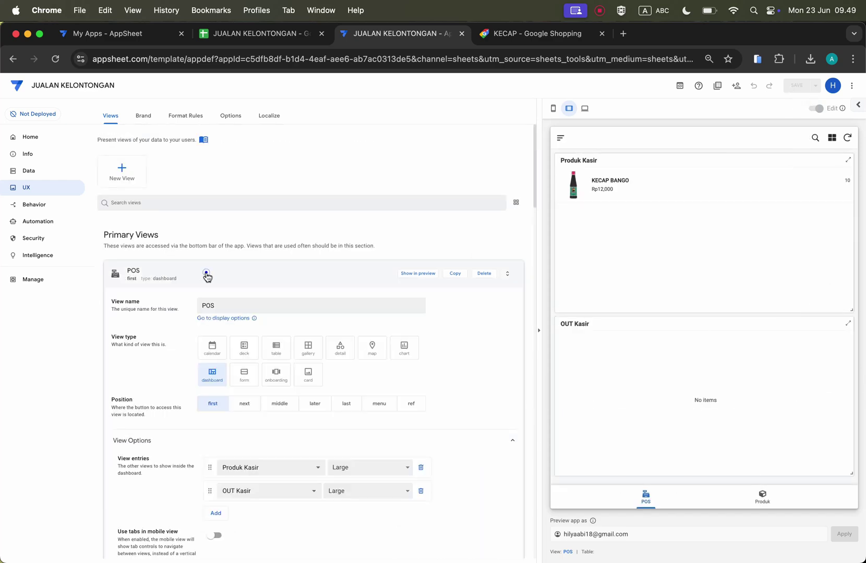
pyautogui.click(220, 382)
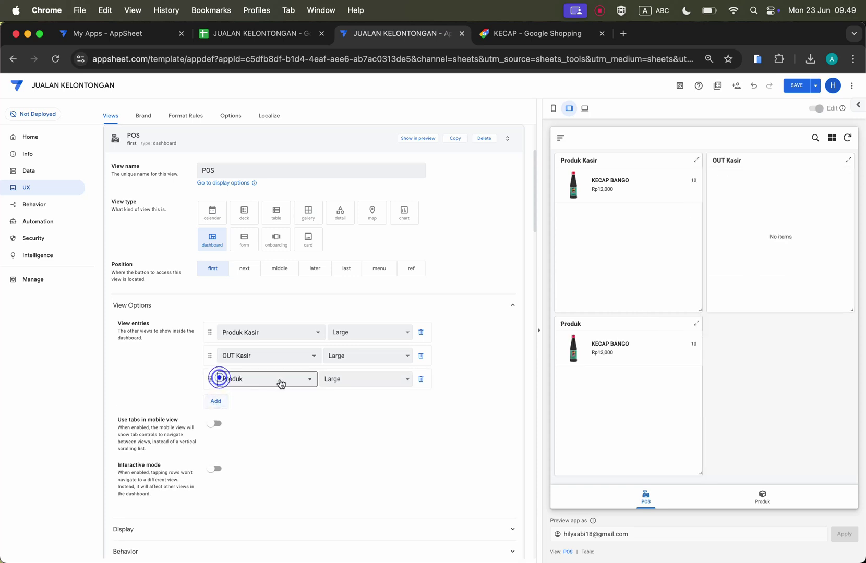
pyautogui.click(280, 379)
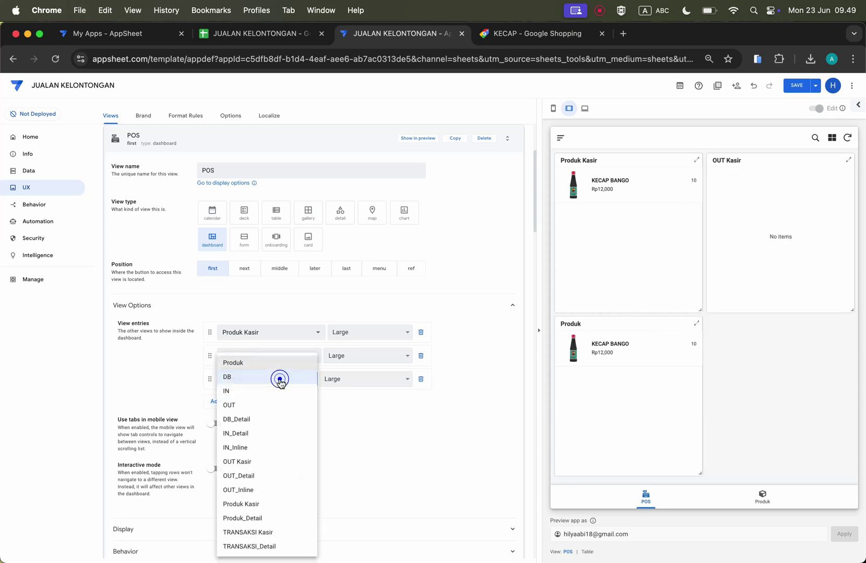
pyautogui.click(274, 533)
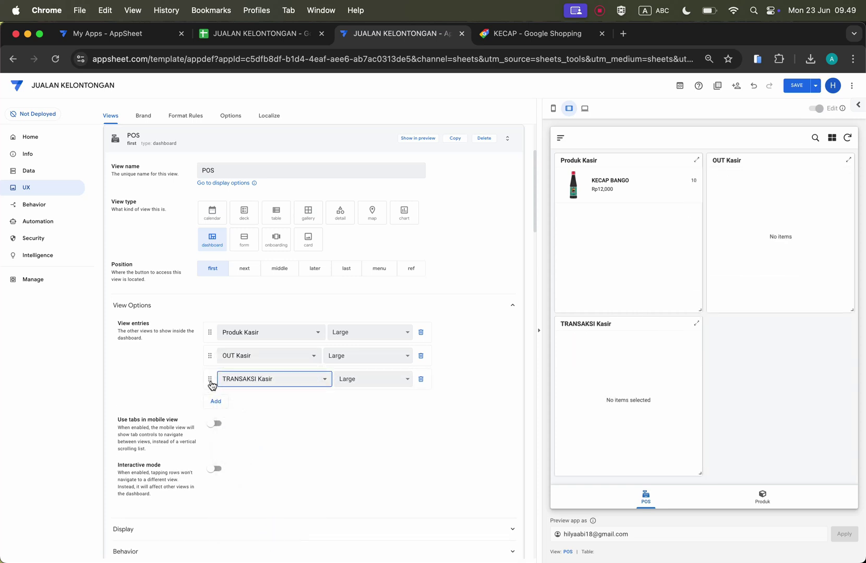
pyautogui.moveTo(211, 380); pyautogui.dragTo(210, 328)
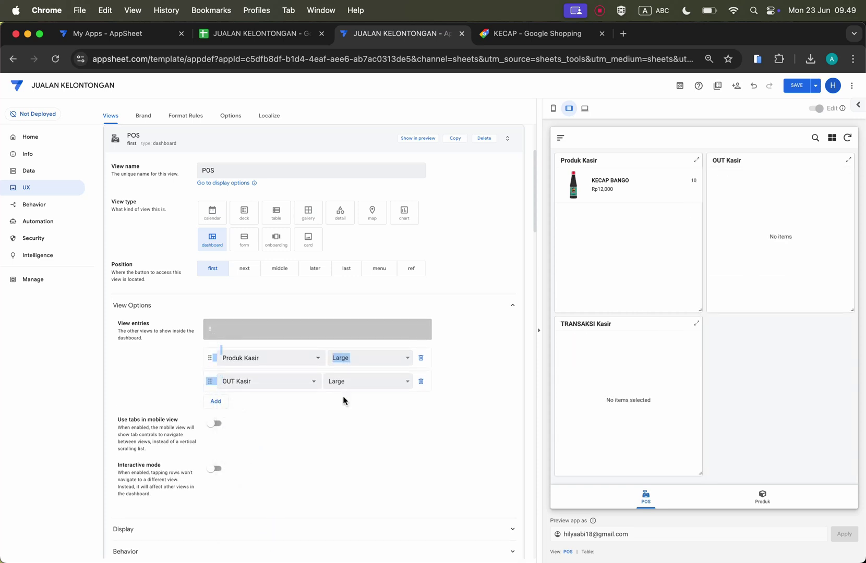
pyautogui.click(372, 447)
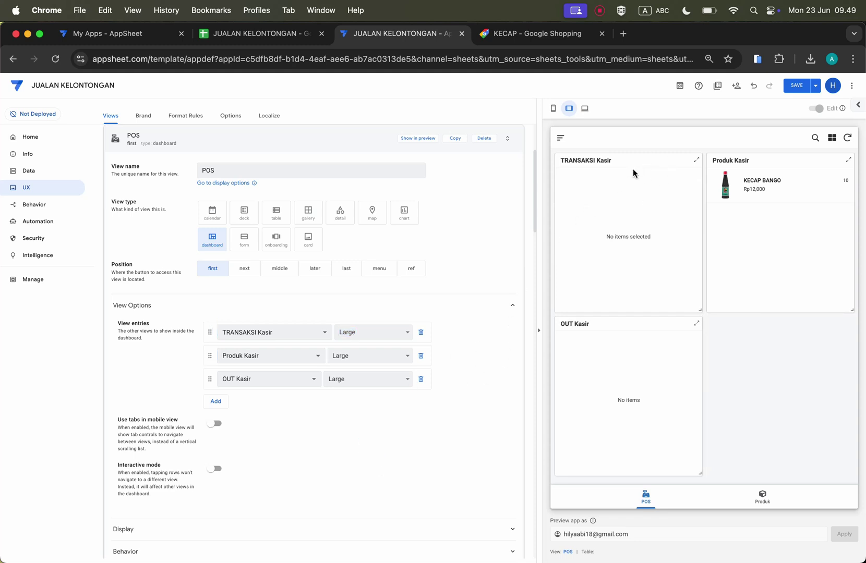
pyautogui.click(300, 130)
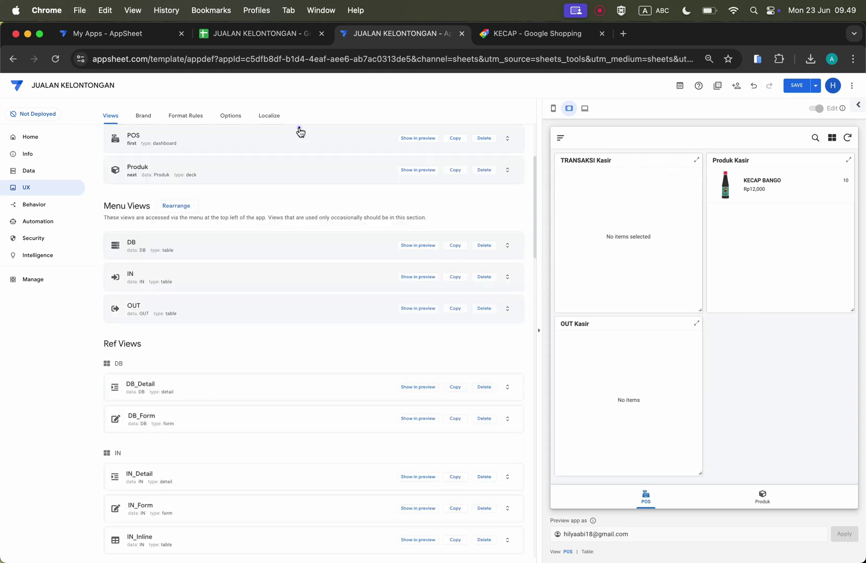
pyautogui.scroll(3, 275, 166)
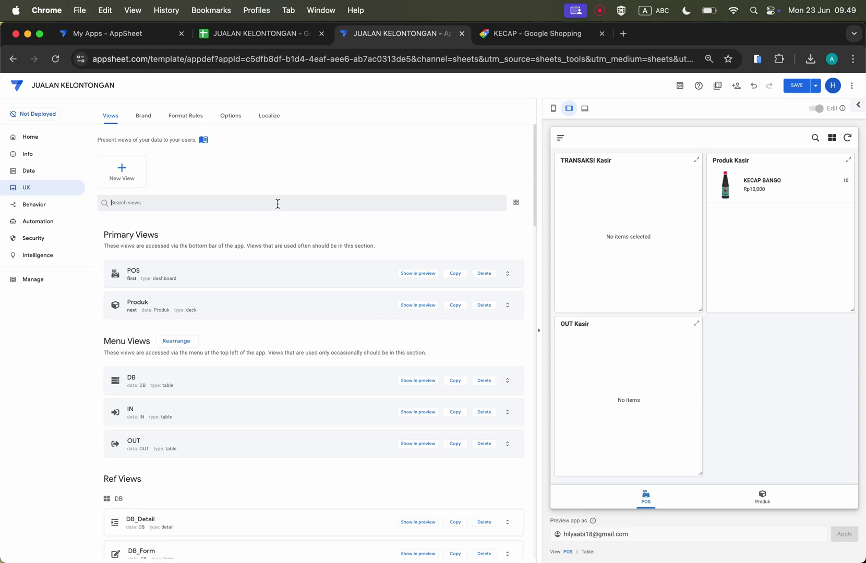
pyautogui.click(277, 204)
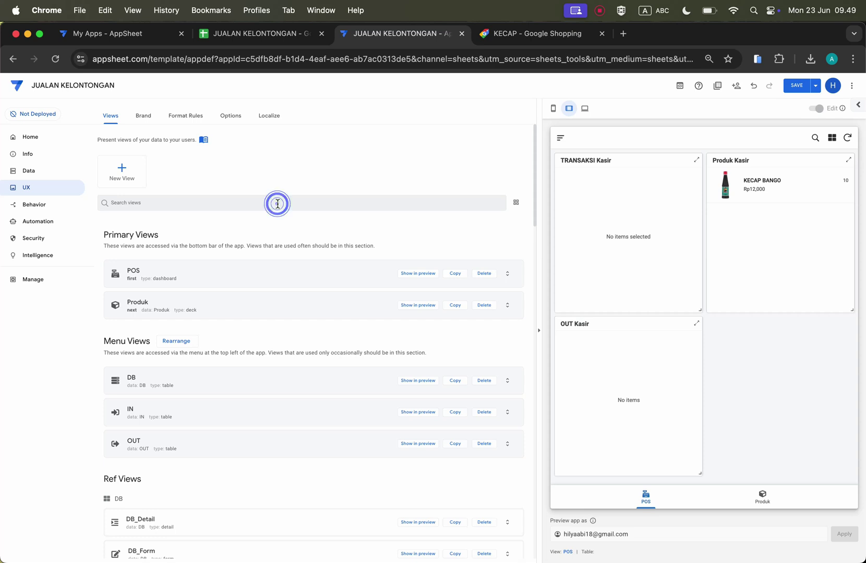
# Step: Switch to the Google Sheets spreadsheet and enter 1 as the first ID in the TRANSAKSI sheet
pyautogui.click(282, 41)
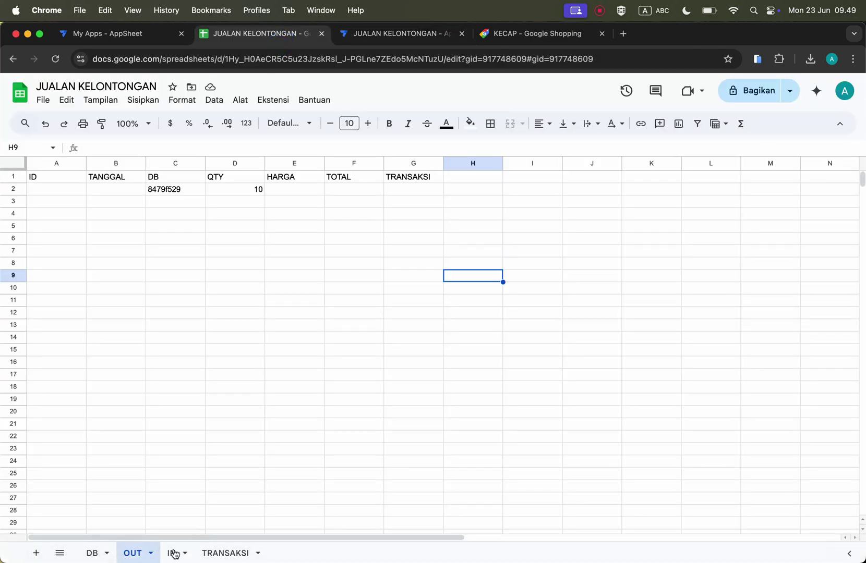
pyautogui.click(212, 551)
pyautogui.click(68, 190)
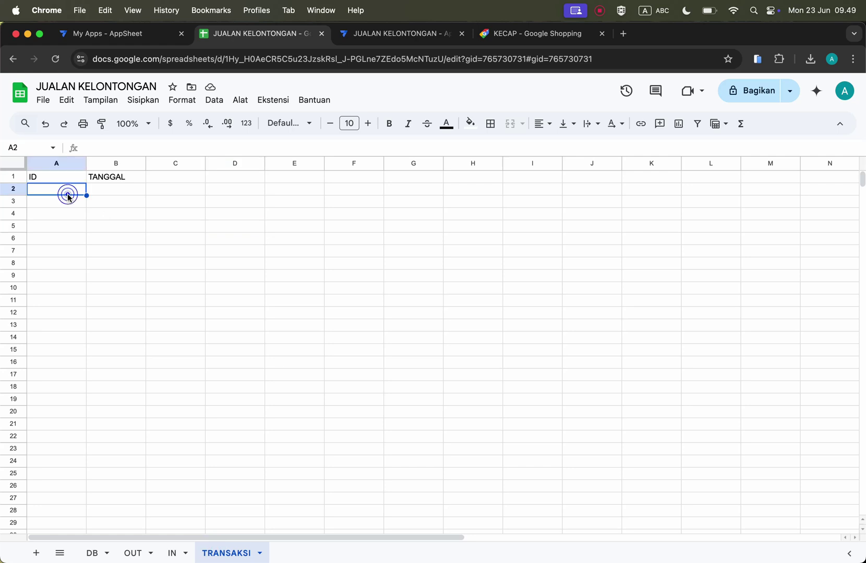
pyautogui.write('1')
pyautogui.click(176, 249)
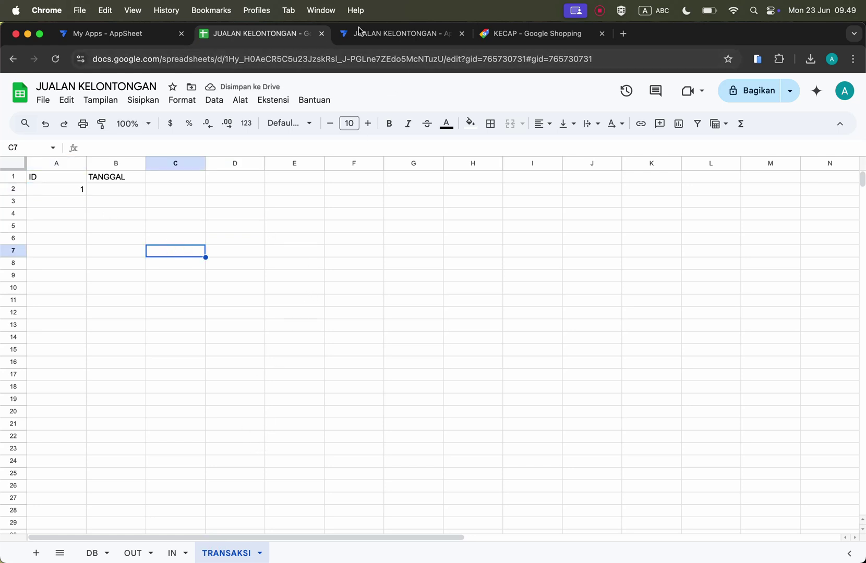
# Step: Return to the AppSheet editor, sync the app preview and save the app
pyautogui.click(401, 40)
pyautogui.click(849, 138)
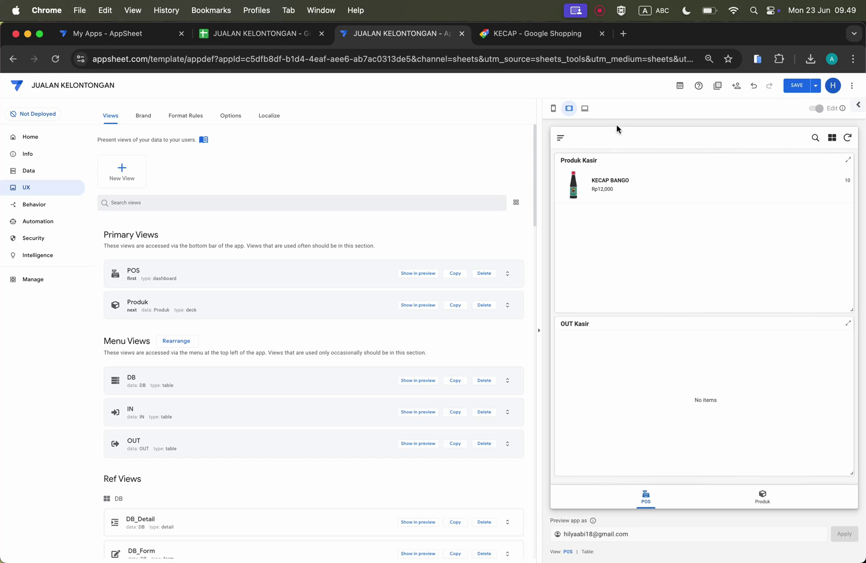
pyautogui.click(795, 85)
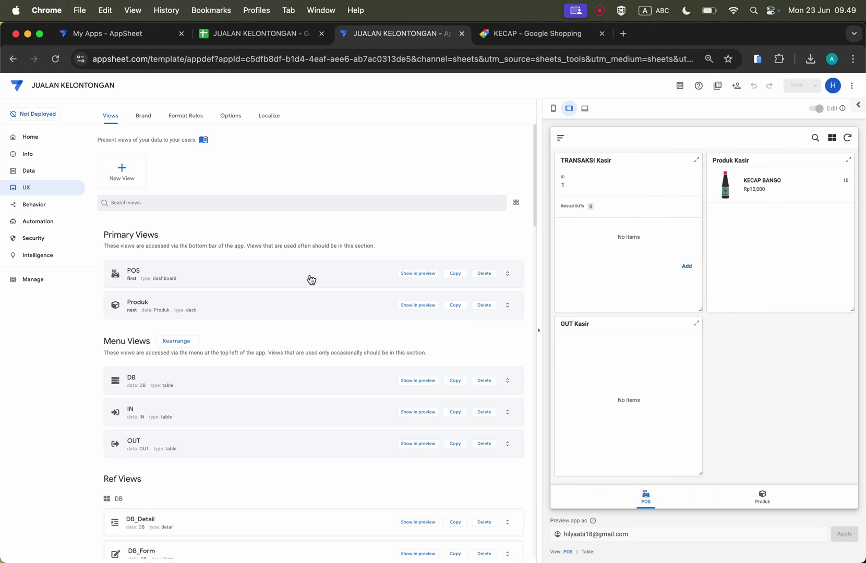
# Step: Find the TRANSAKSI Kasir view by searching for transak, set its column order to Manual and remove the ID column
pyautogui.write('transak')
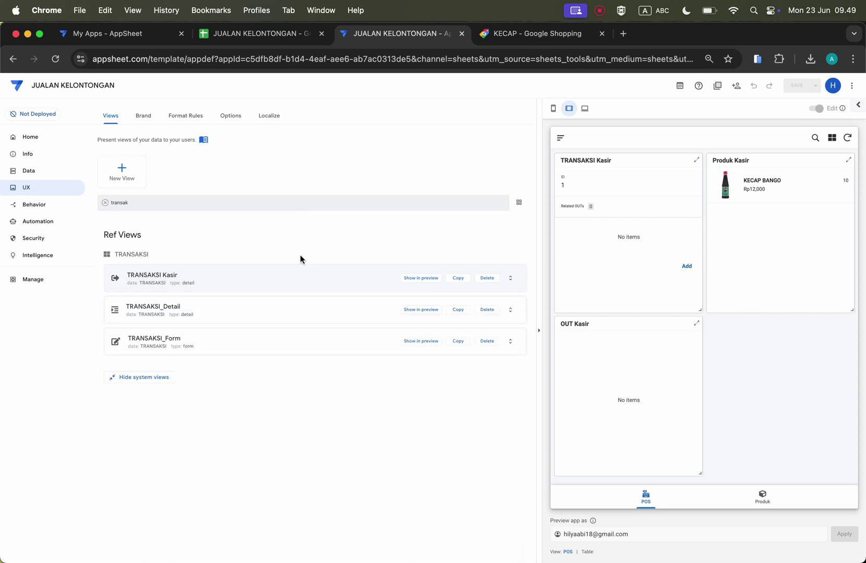
pyautogui.click(213, 282)
pyautogui.scroll(-5, 260, 381)
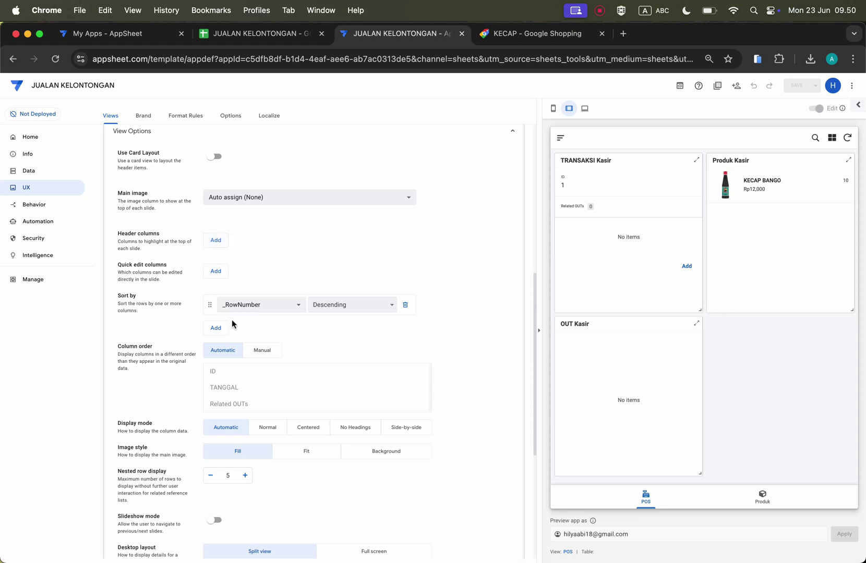
pyautogui.click(268, 353)
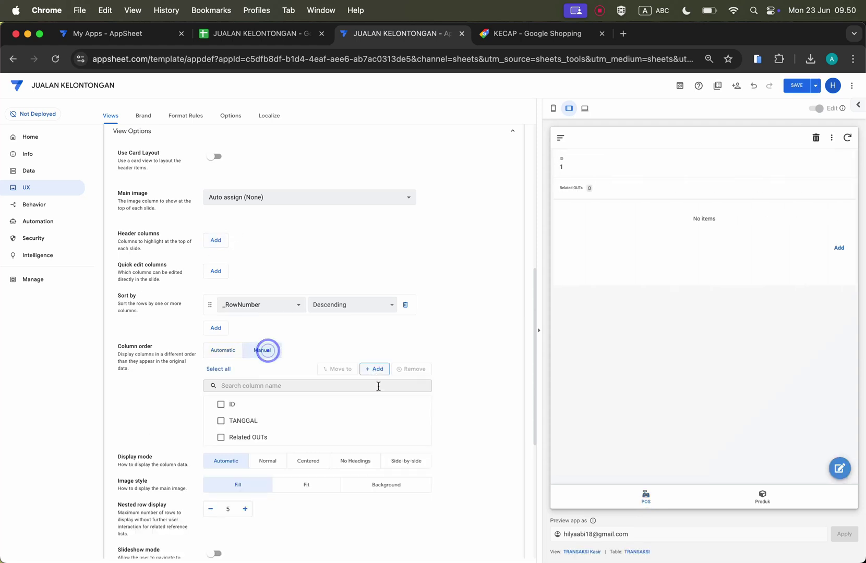
pyautogui.click(424, 405)
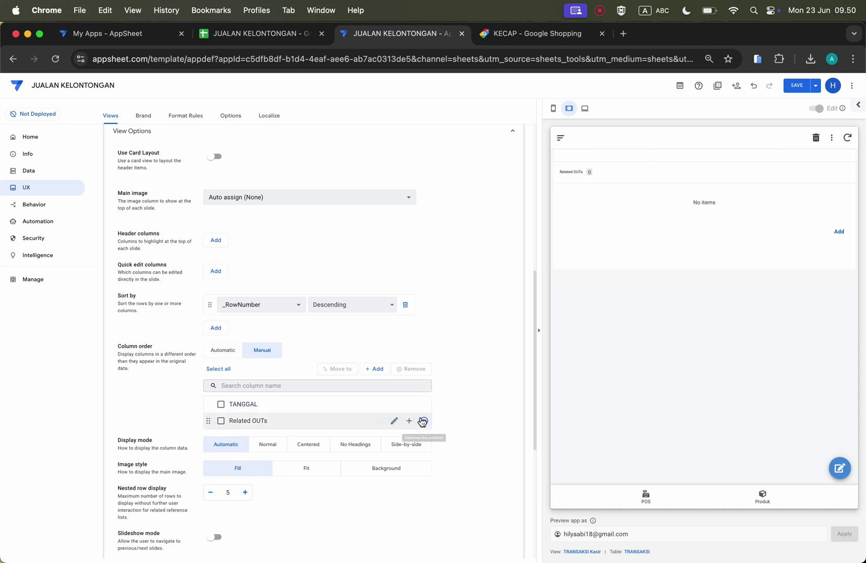
# Step: Set the TRANSAKSI Kasir view's desktop layout to Full screen and remove its _RowNumber descending sort
pyautogui.scroll(-3, 397, 451)
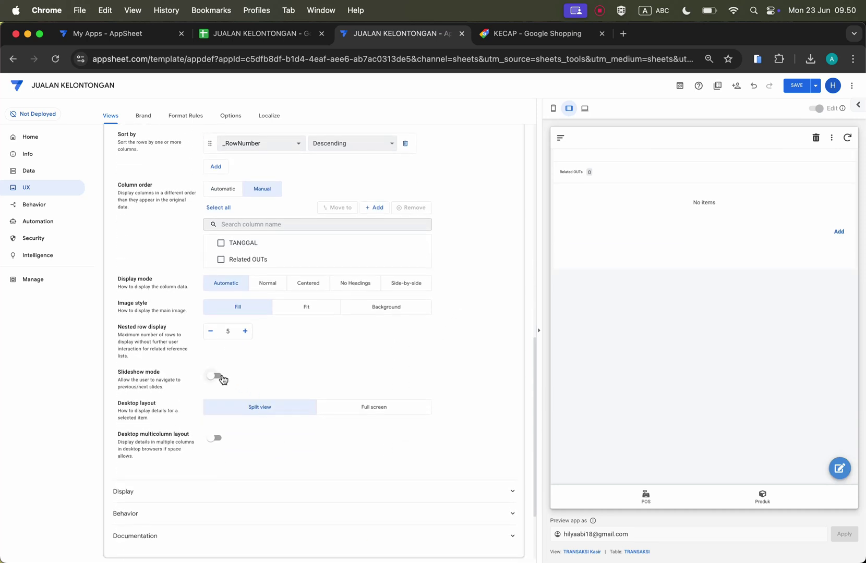
pyautogui.click(372, 408)
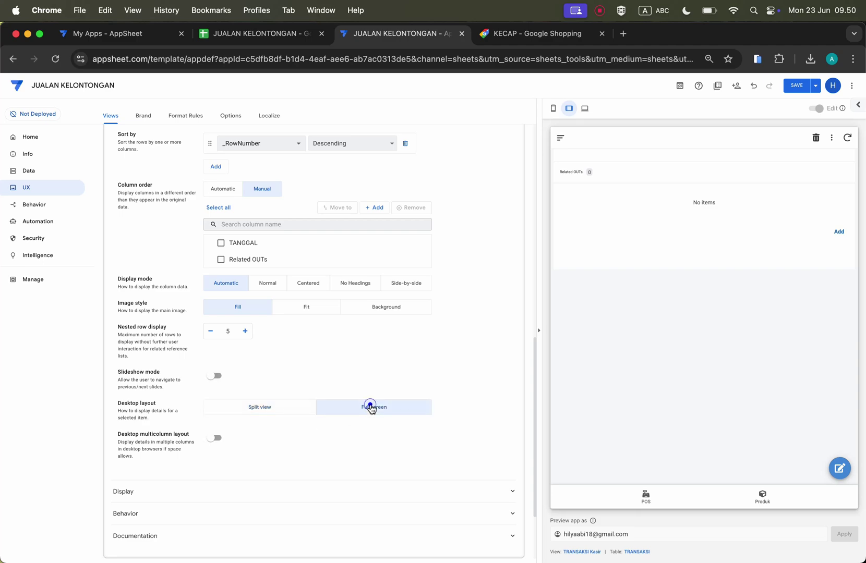
pyautogui.scroll(5, 400, 319)
pyautogui.scroll(-2, 400, 322)
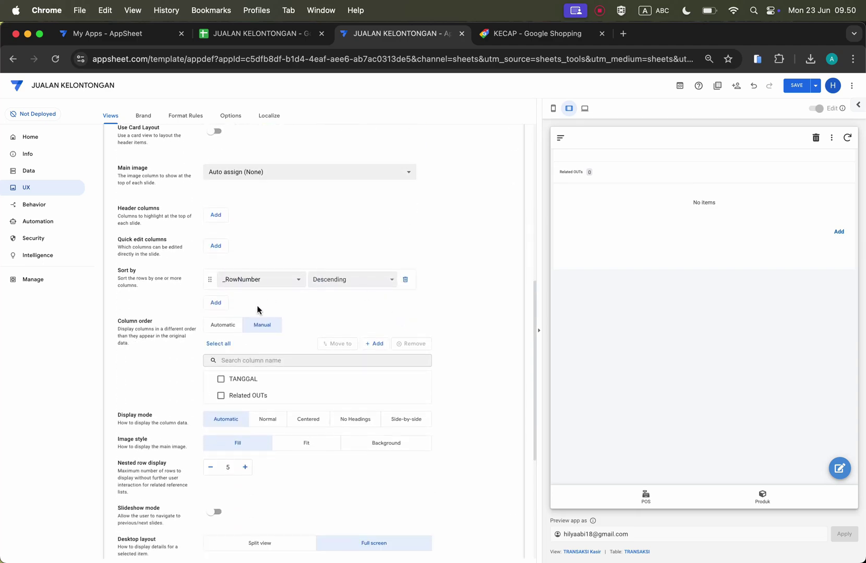
pyautogui.scroll(2, 264, 313)
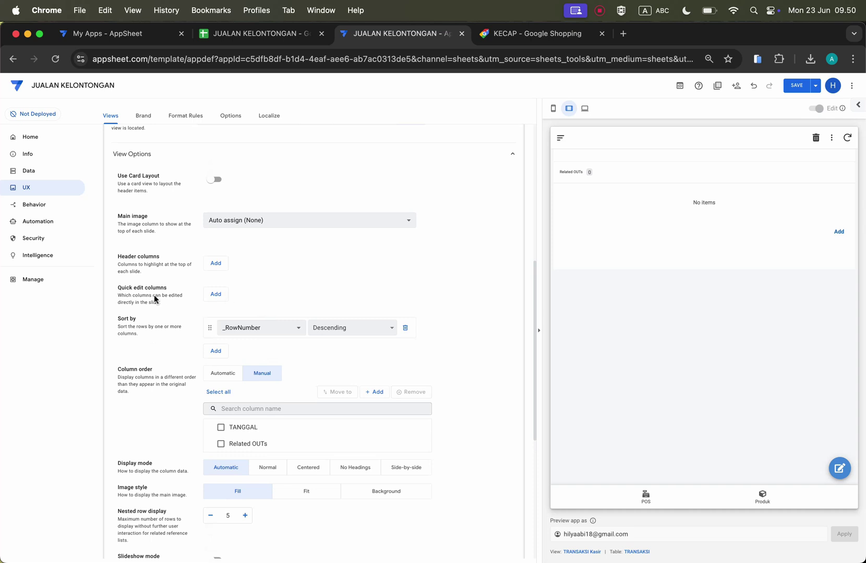
pyautogui.click(404, 328)
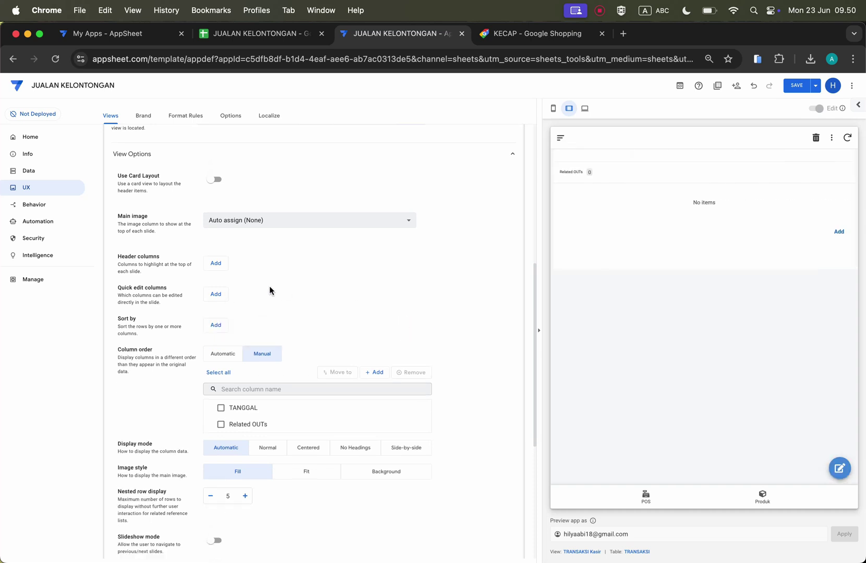
# Step: Add TANGGAL as a quick edit column of the TRANSAKSI Kasir view
pyautogui.click(227, 290)
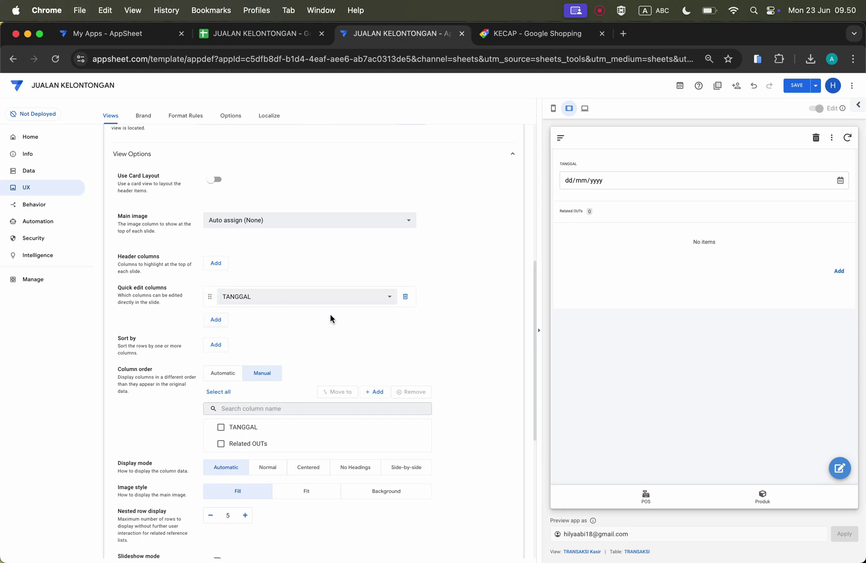
pyautogui.click(220, 321)
pyautogui.scroll(6, 433, 412)
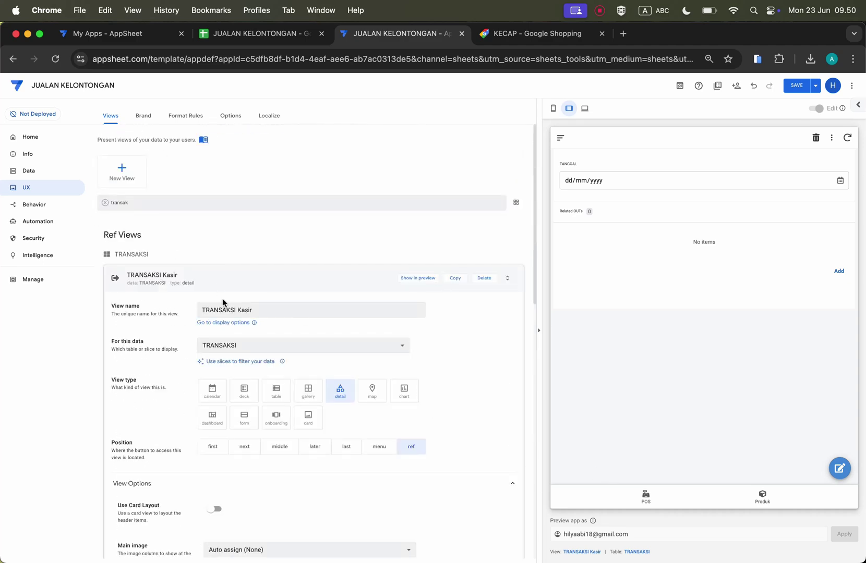
# Step: From the previewed POS dashboard, start a related OUT row for KECAP BANGO with QTY 1, HARGA 10000 and TRANSAKSI 1
pyautogui.click(646, 496)
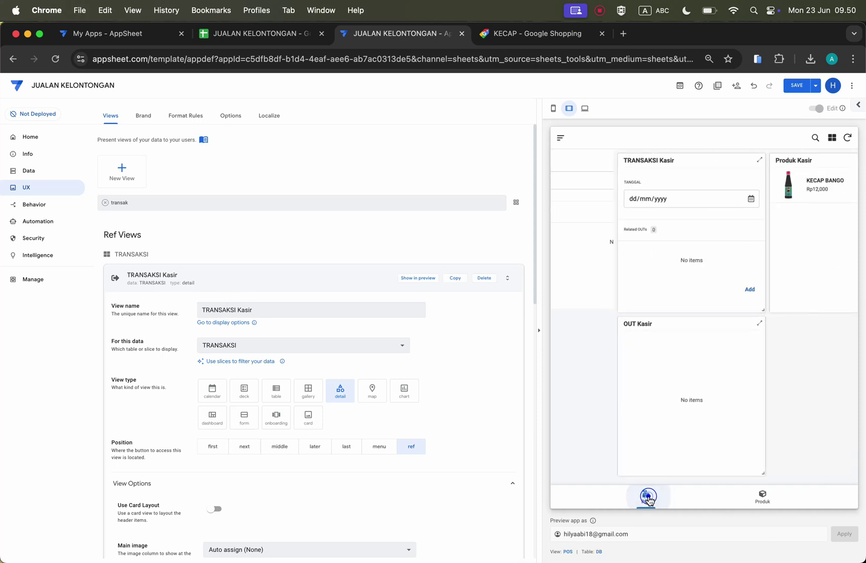
pyautogui.click(685, 289)
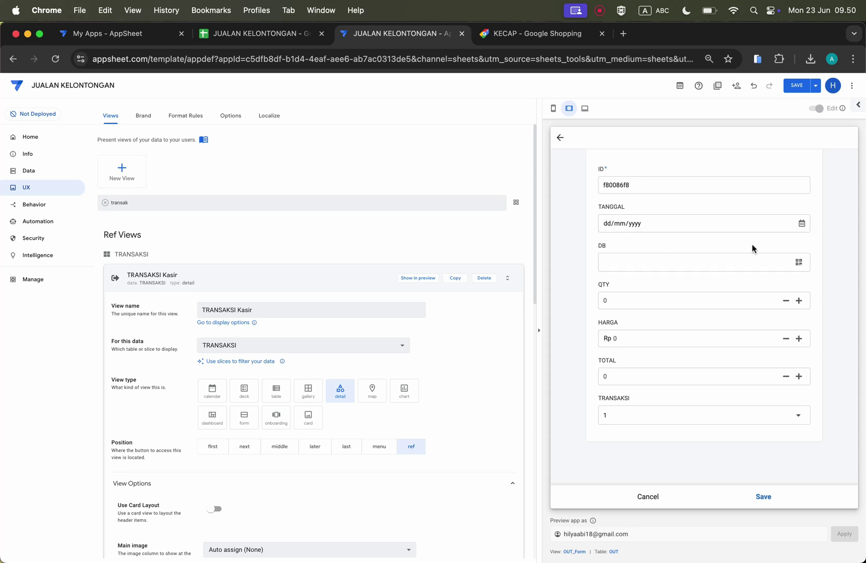
pyautogui.click(753, 261)
pyautogui.click(643, 191)
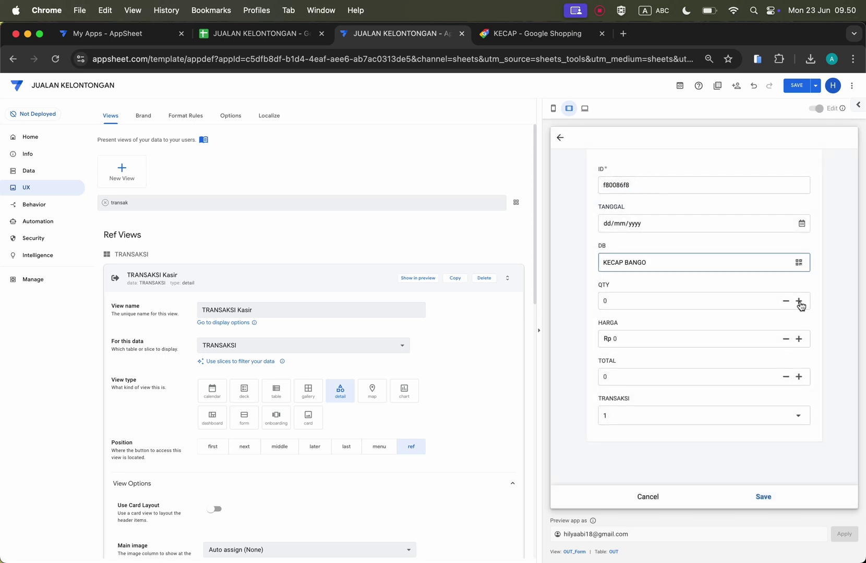
pyautogui.click(799, 301)
pyautogui.click(652, 333)
pyautogui.write('10000')
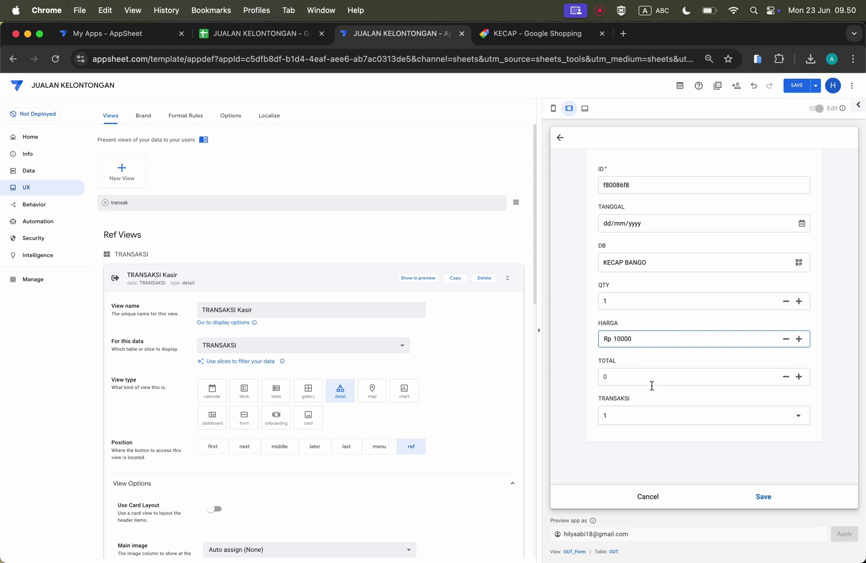
pyautogui.click(634, 417)
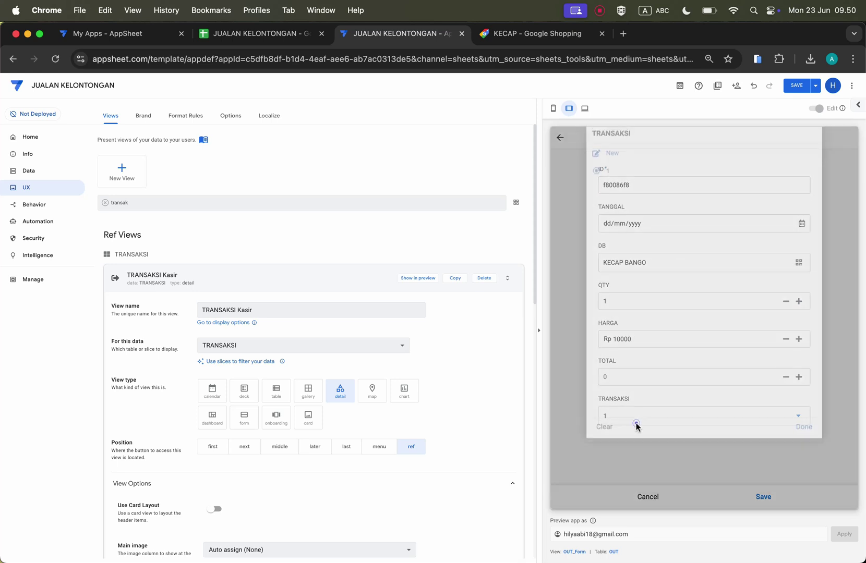
pyautogui.click(569, 363)
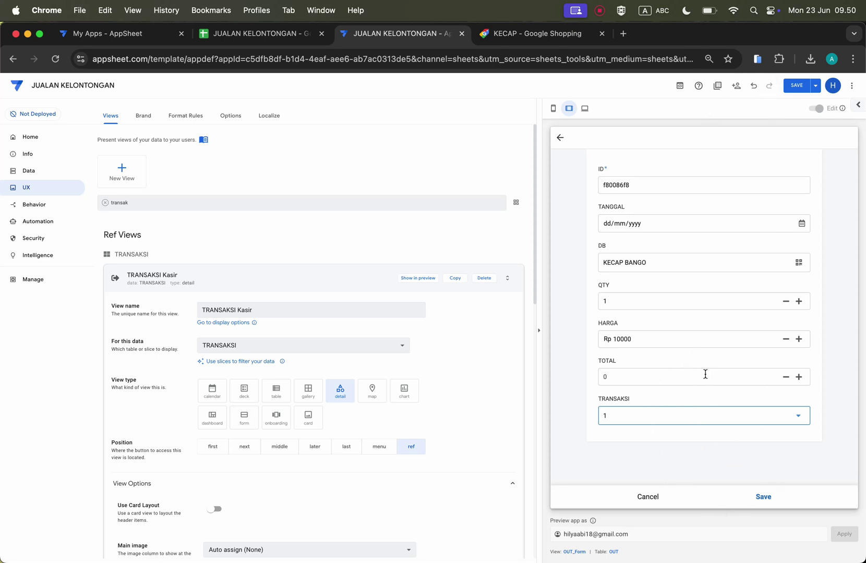
# Step: Correct the new OUT row's HARGA to 12000, set TOTAL to 12000 and save the row
pyautogui.click(658, 373)
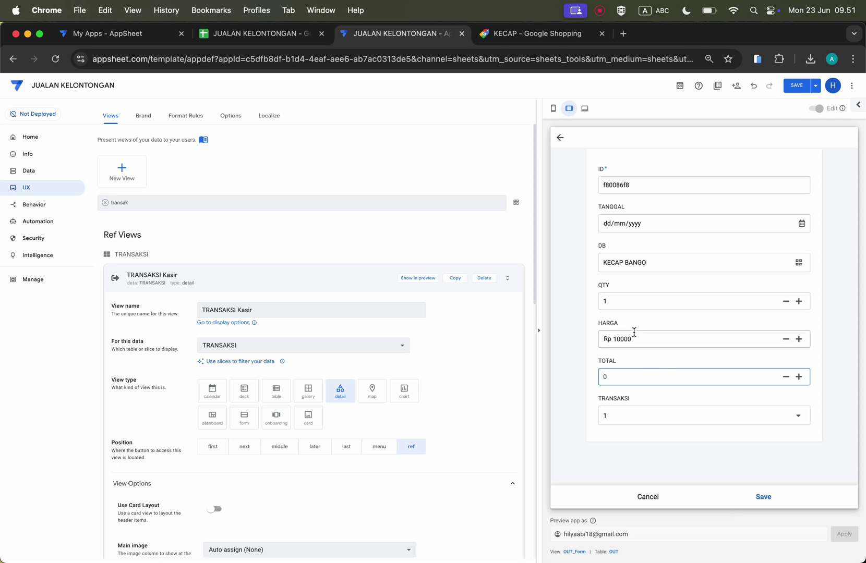
pyautogui.click(617, 340)
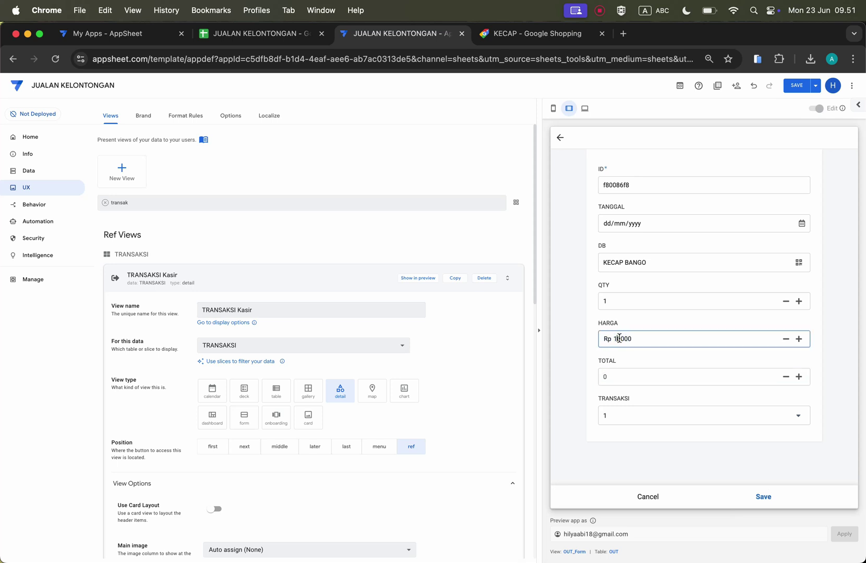
pyautogui.click(618, 338)
pyautogui.press('BackSpace')
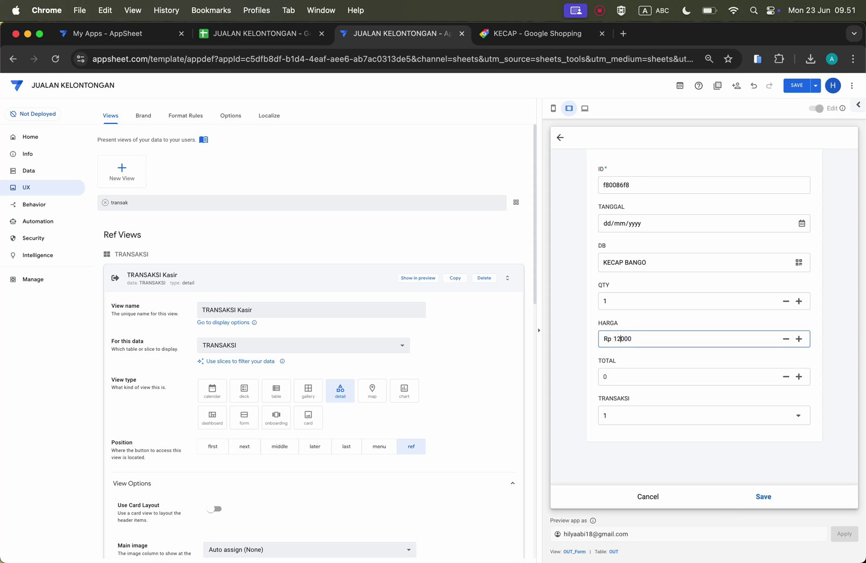
pyautogui.click(632, 368)
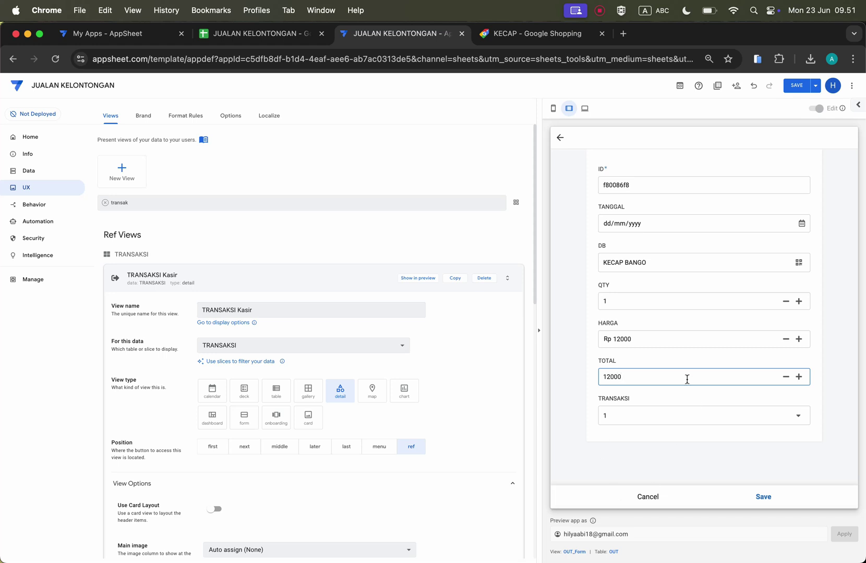
pyautogui.click(761, 497)
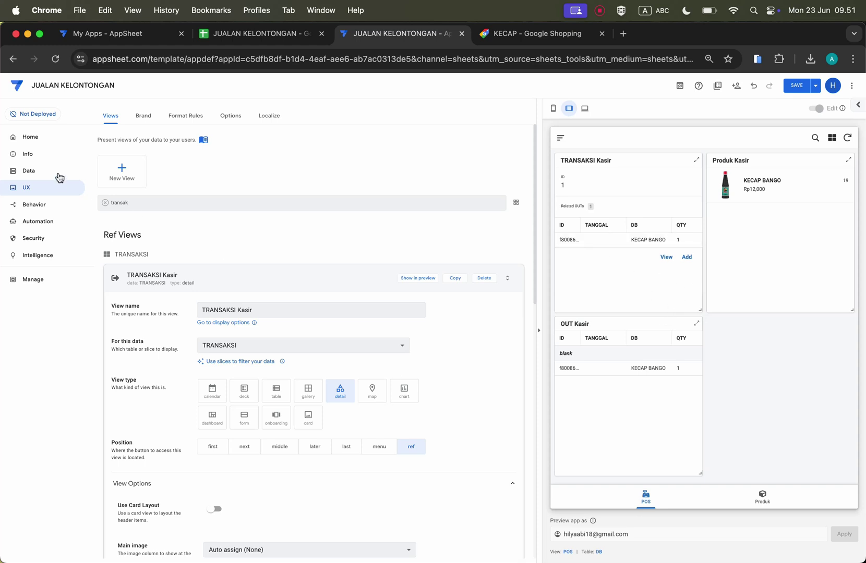
# Step: Look through the app's existing behavior actions, including the settings of the OUT table's Add action
pyautogui.click(41, 209)
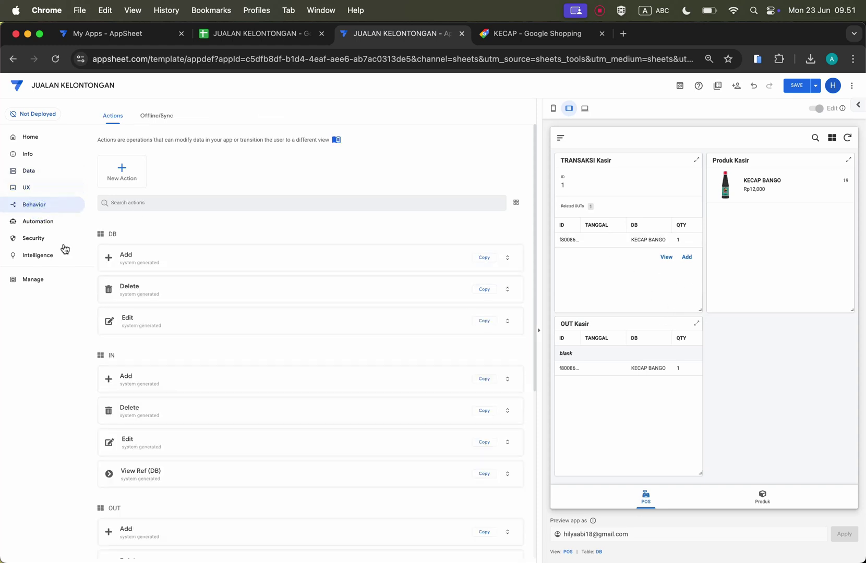
pyautogui.scroll(-5, 163, 379)
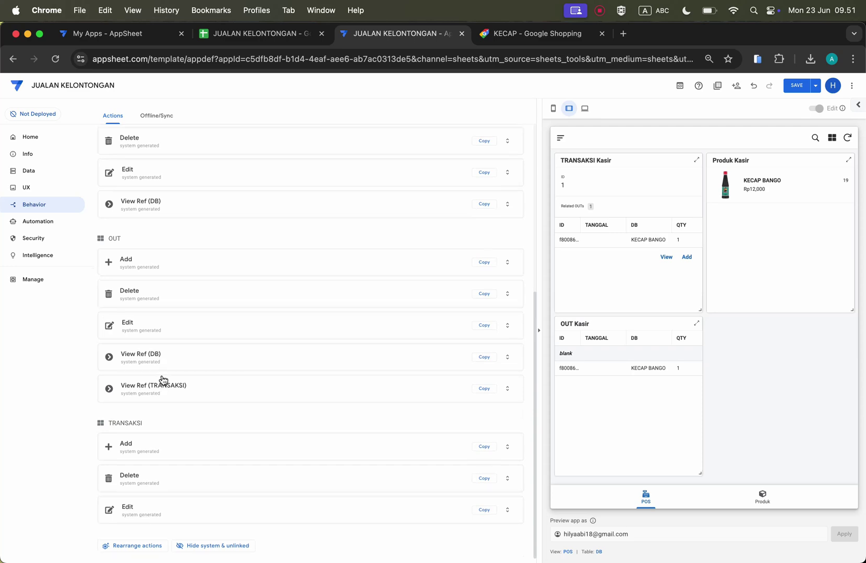
pyautogui.scroll(5, 162, 381)
pyautogui.click(123, 174)
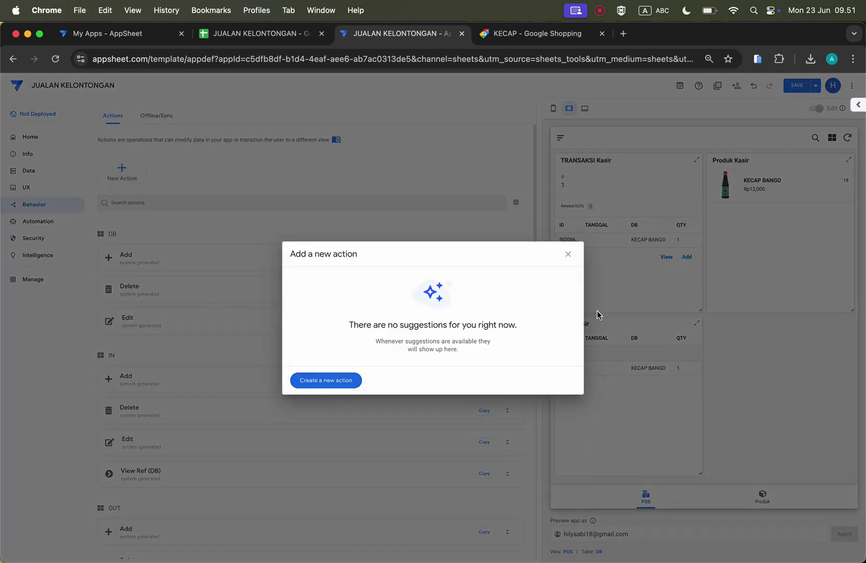
pyautogui.click(568, 254)
pyautogui.scroll(-1, 381, 359)
pyautogui.scroll(-4, 381, 359)
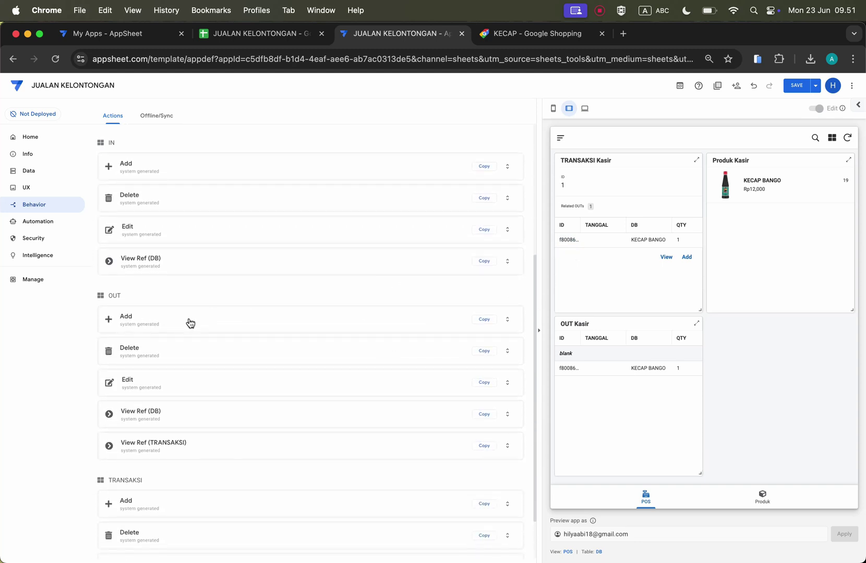
pyautogui.click(187, 322)
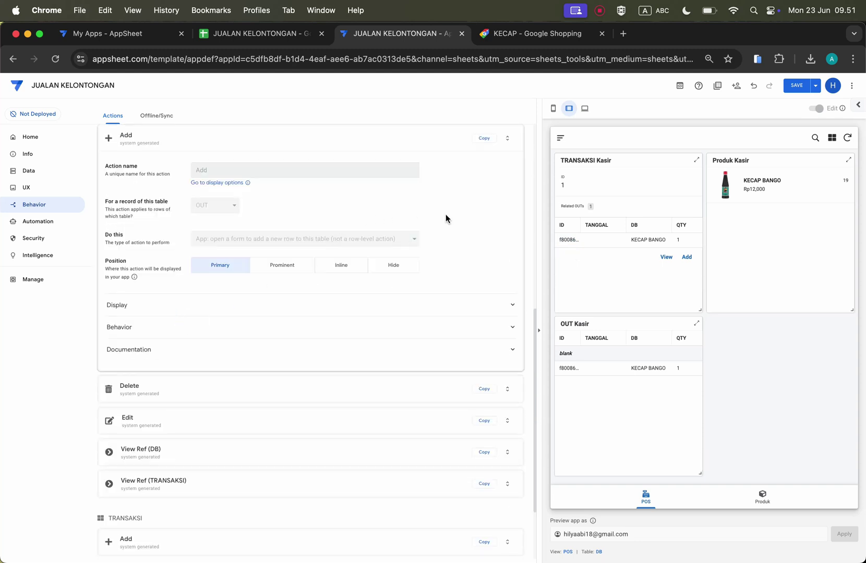
pyautogui.scroll(2, 445, 214)
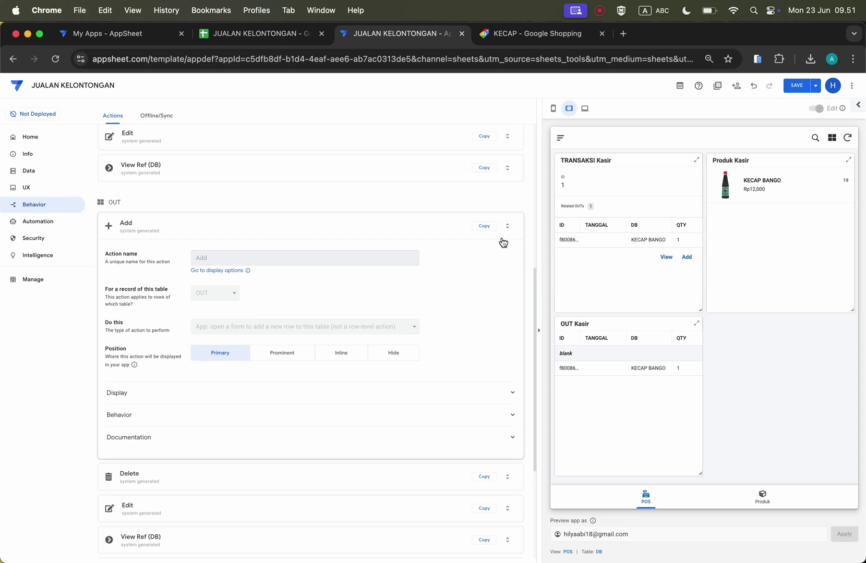
pyautogui.click(385, 206)
pyautogui.scroll(10, 364, 220)
pyautogui.scroll(-6, 407, 401)
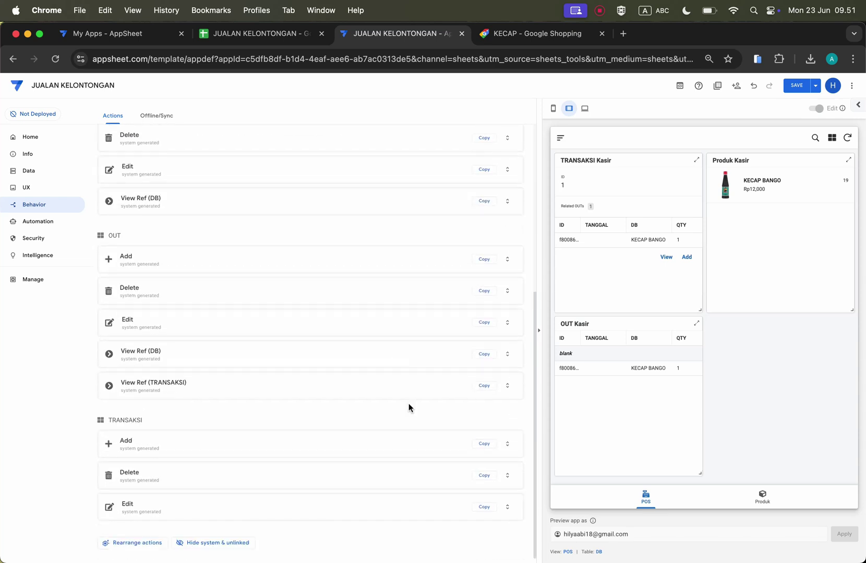
# Step: Duplicate the TRANSAKSI table's Add action and give the copy the solid cart-with-plus icon, searching the icons for add
pyautogui.click(484, 443)
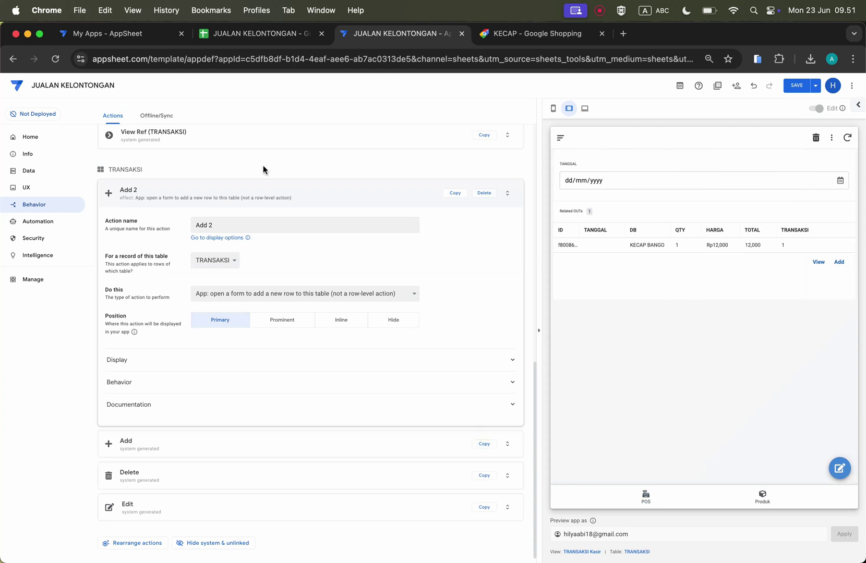
pyautogui.click(245, 360)
pyautogui.scroll(-3, 280, 419)
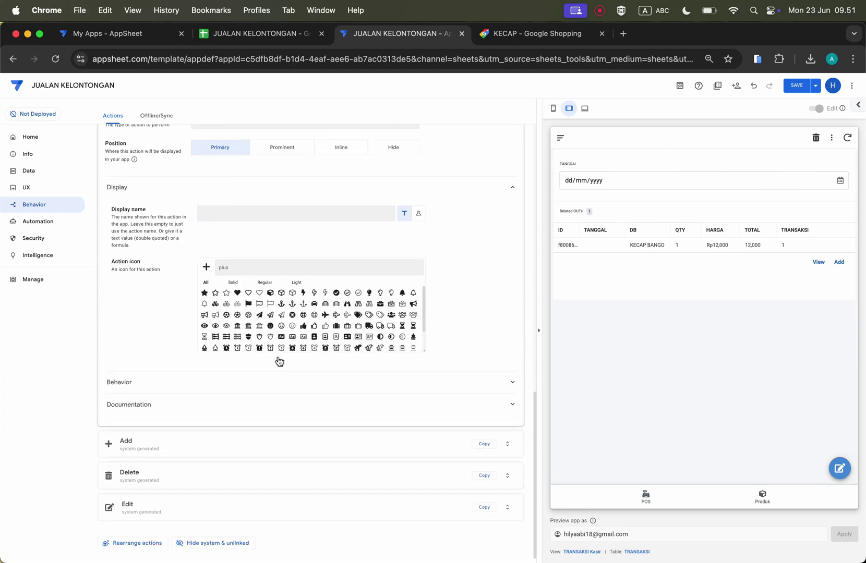
pyautogui.click(266, 267)
pyautogui.write('add')
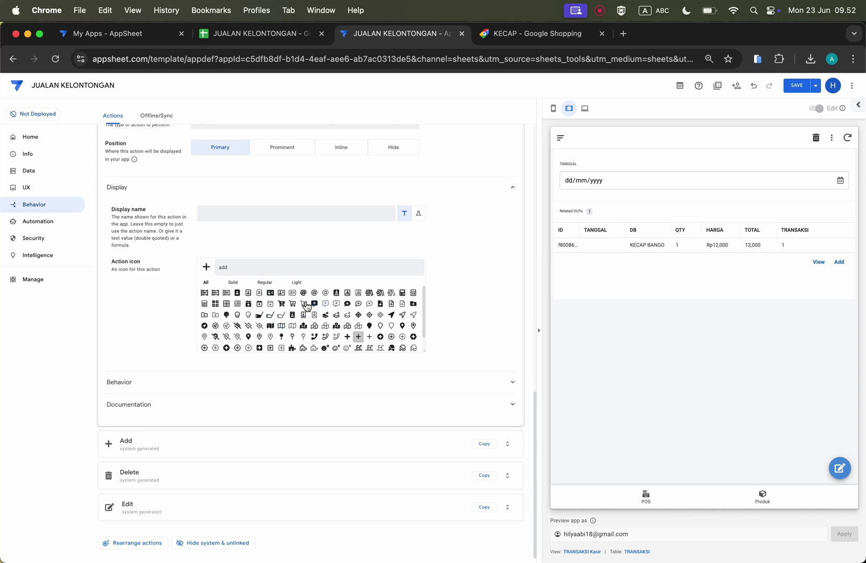
pyautogui.click(283, 305)
pyautogui.scroll(5, 375, 302)
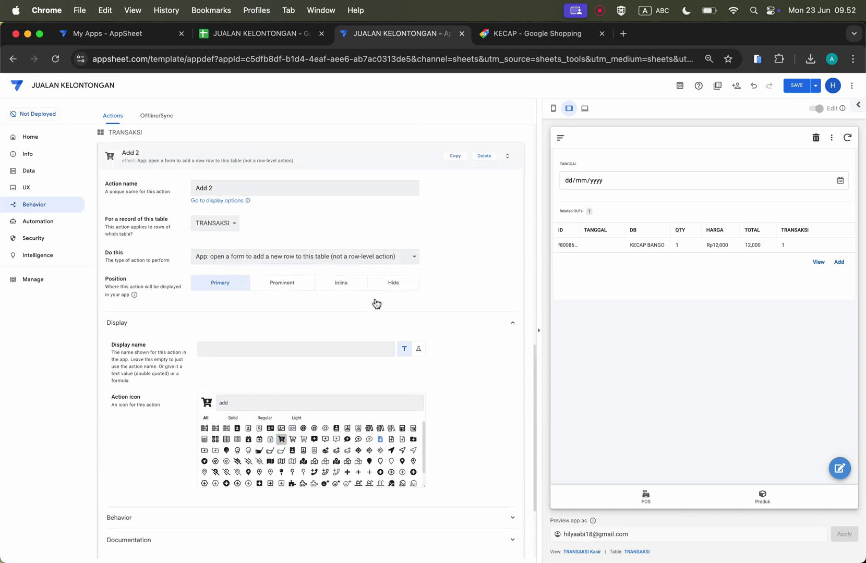
# Step: Set the copied action to "App: go to another view within this app" and rename it Add POS
pyautogui.click(395, 340)
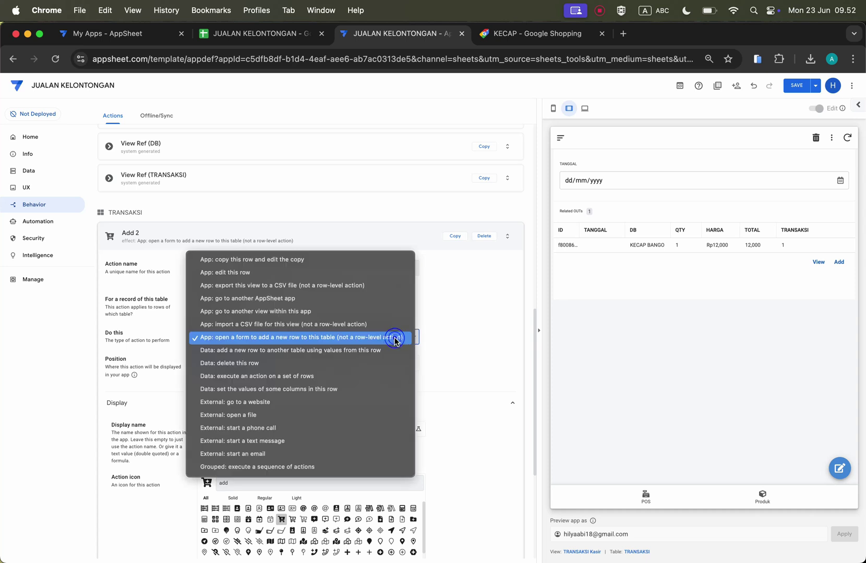
pyautogui.click(276, 312)
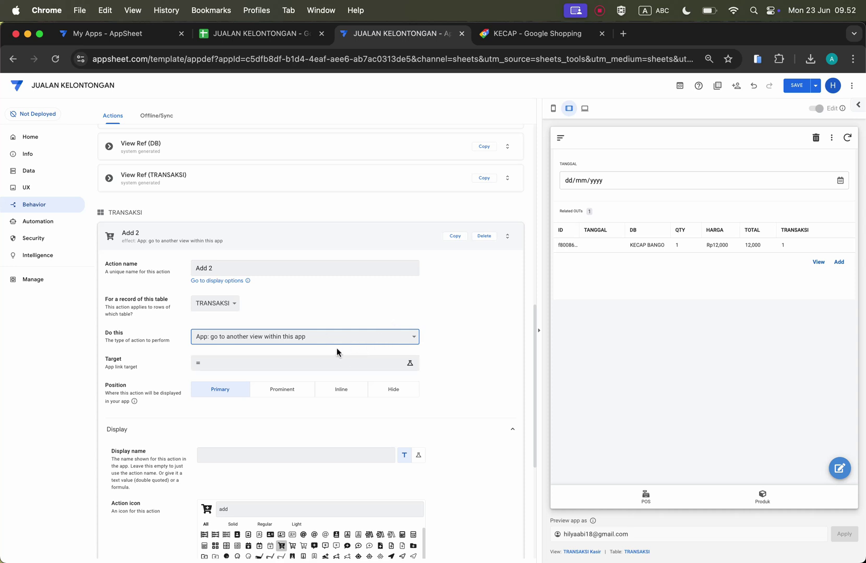
pyautogui.click(270, 267)
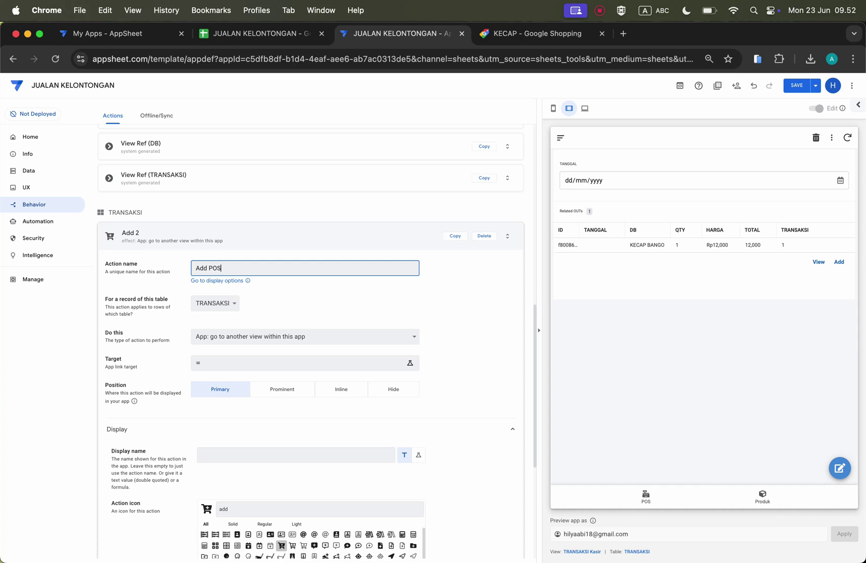
pyautogui.click(393, 294)
# Step: Set Add POS to "Data: execute an action on a set of rows", referencing table TRANSAKSI and action Add, and open the Referenced Rows expression
pyautogui.scroll(-2, 355, 333)
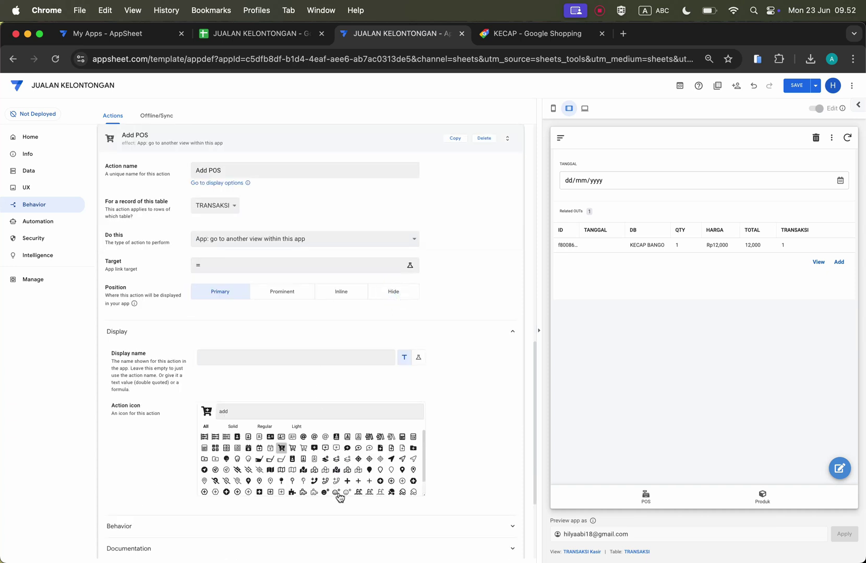
pyautogui.scroll(-1, 340, 497)
pyautogui.scroll(1, 340, 497)
pyautogui.scroll(2, 310, 342)
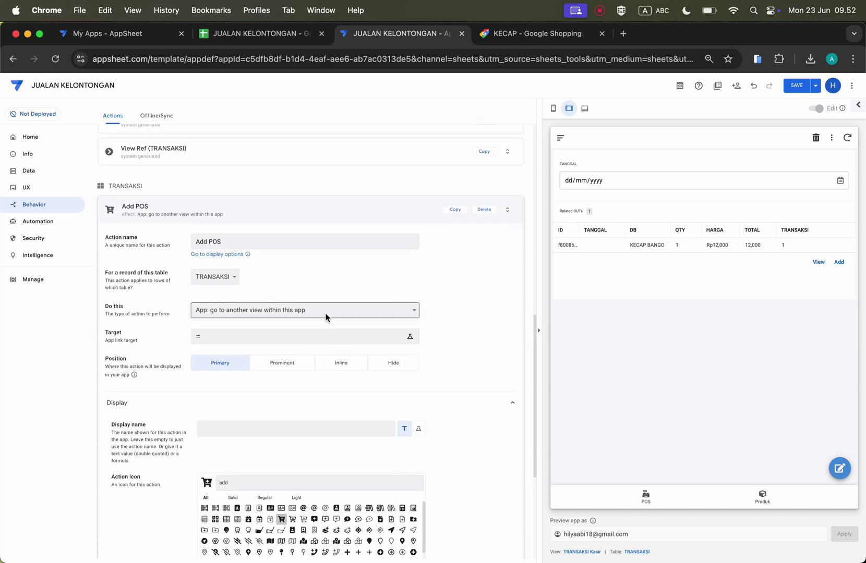
pyautogui.click(348, 312)
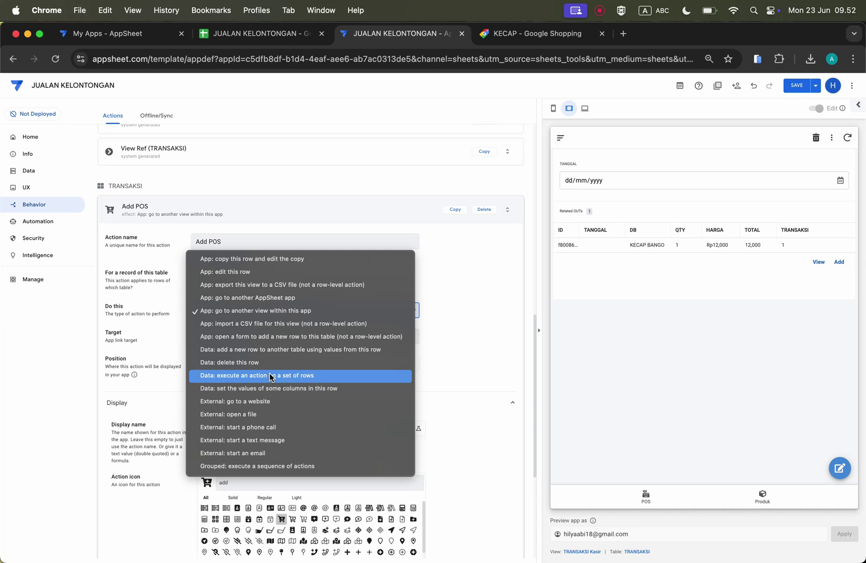
pyautogui.click(270, 377)
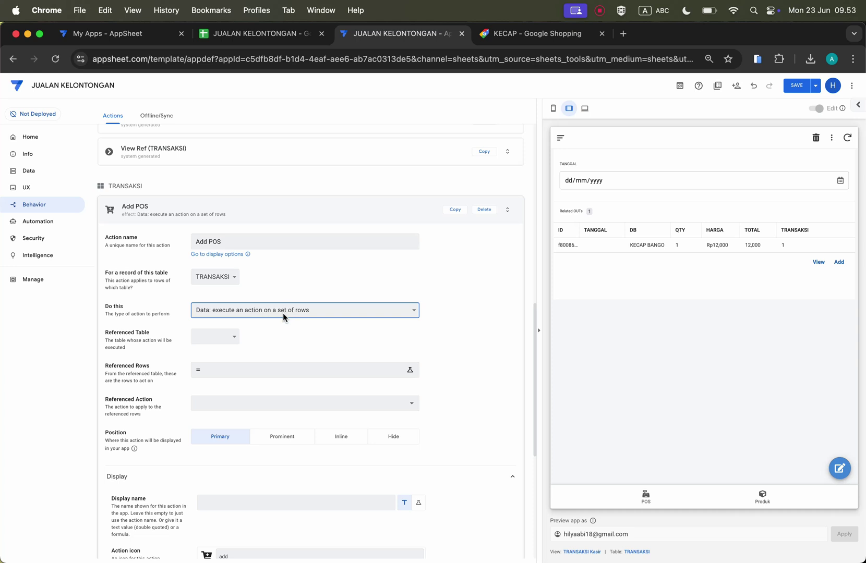
pyautogui.click(228, 337)
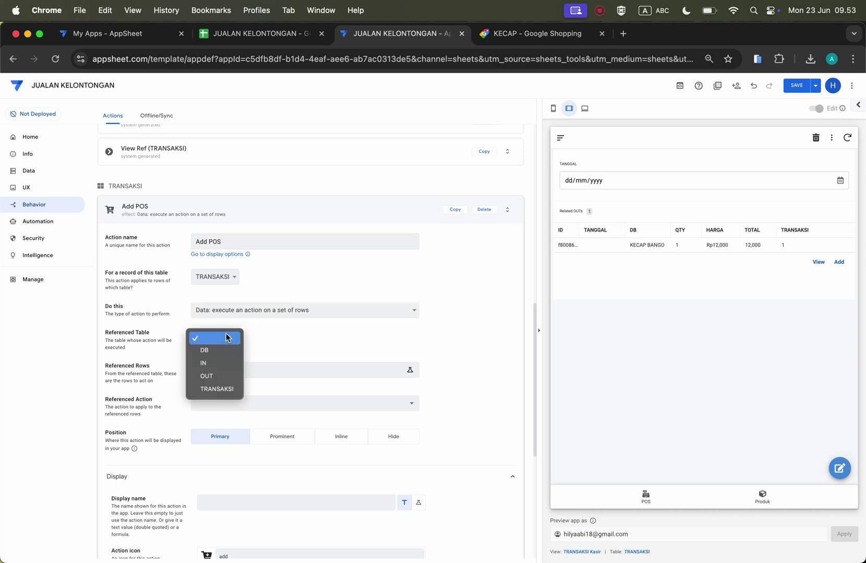
pyautogui.click(228, 387)
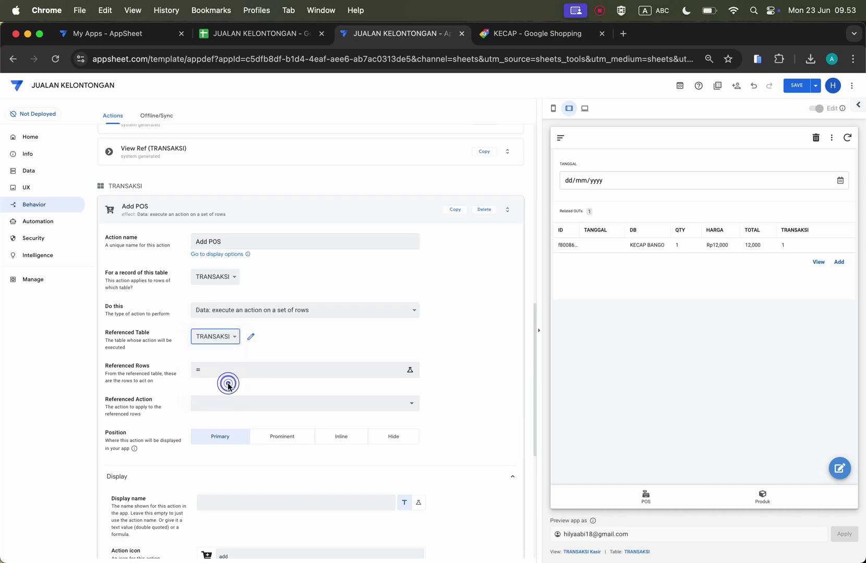
pyautogui.click(313, 404)
pyautogui.click(235, 455)
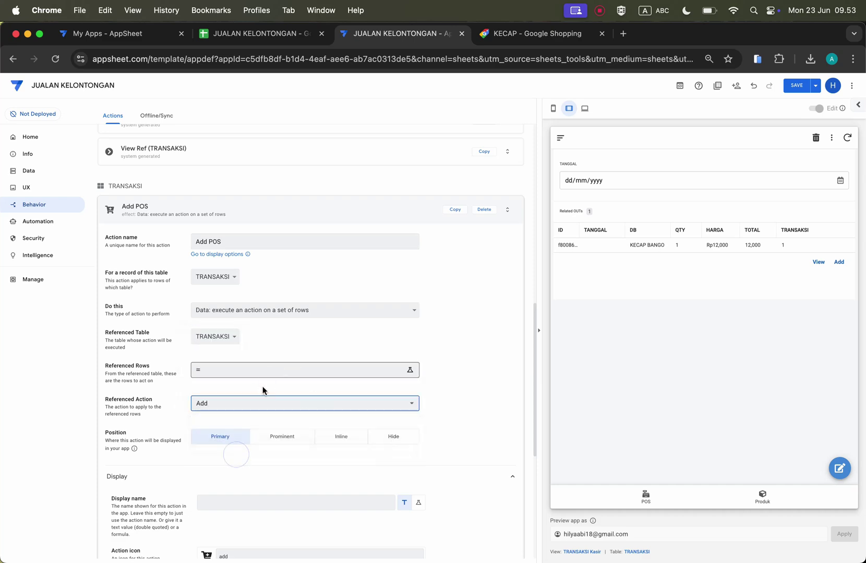
pyautogui.click(285, 370)
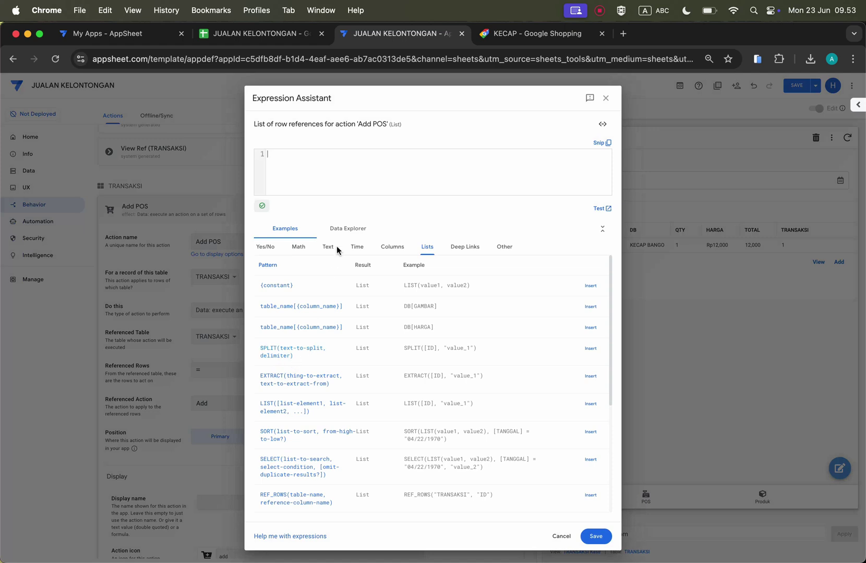
pyautogui.write('TRUE')
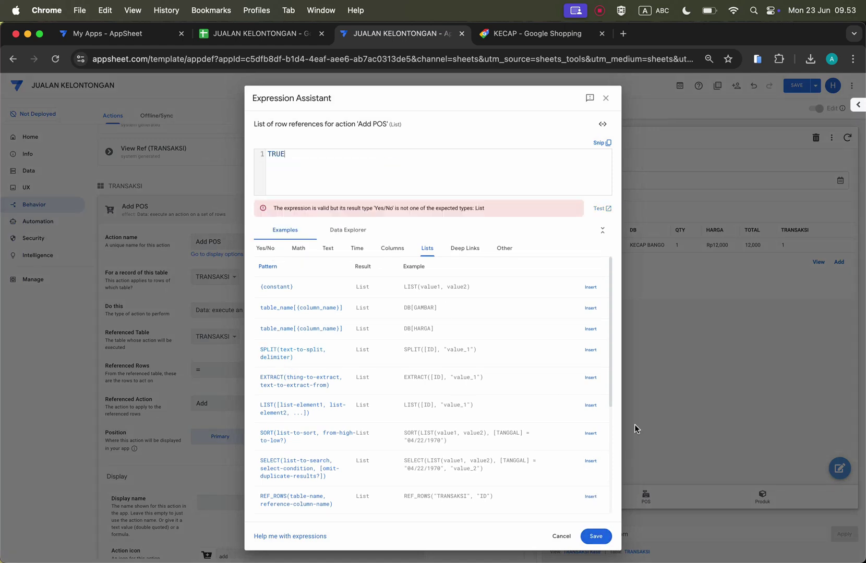
pyautogui.press('BackSpace')
pyautogui.press('BackSpace')
pyautogui.press('BackSpace')
pyautogui.press('BackSpace')
# Step: Enter SELECT(TRANSAKSI[ID],TRUE) as the Referenced Rows expression of the Add POS action and save the expression
pyautogui.write('S')
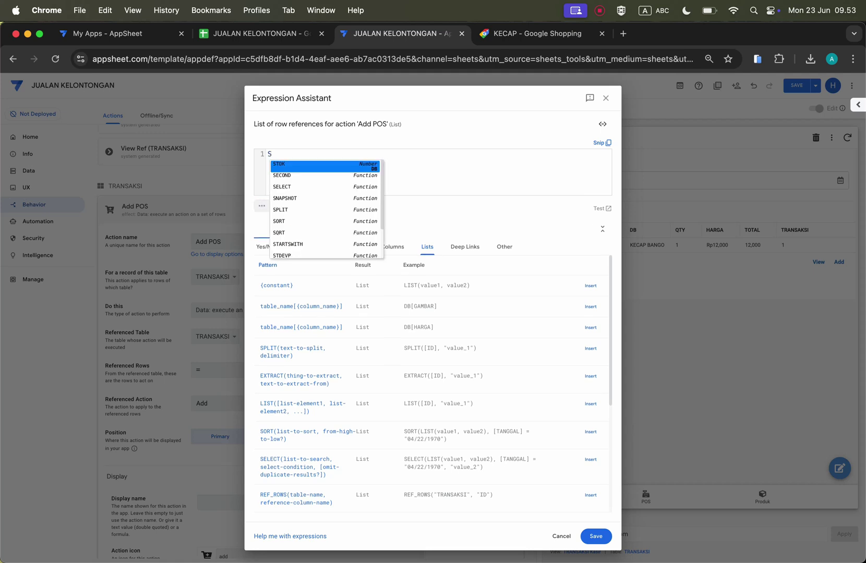
pyautogui.write('E')
pyautogui.press('Down')
pyautogui.press('Return')
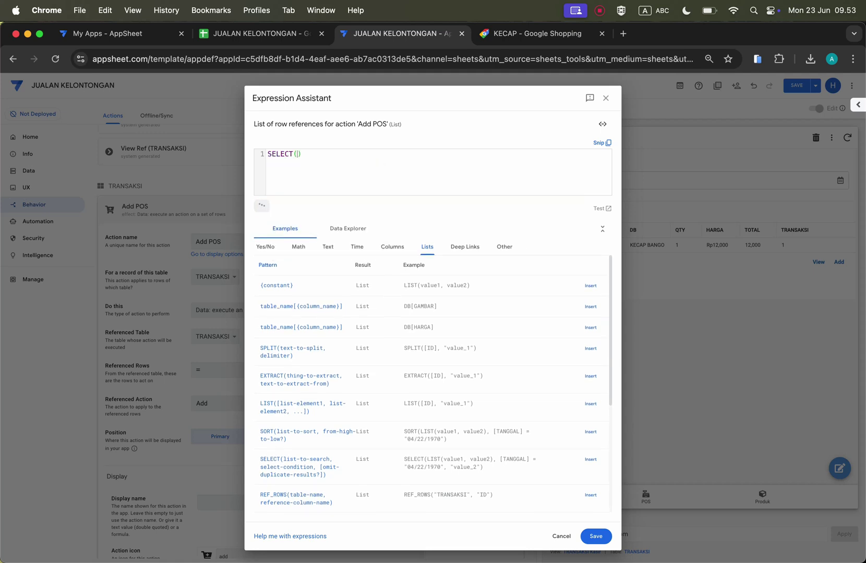
pyautogui.write('TRA')
pyautogui.press('Return')
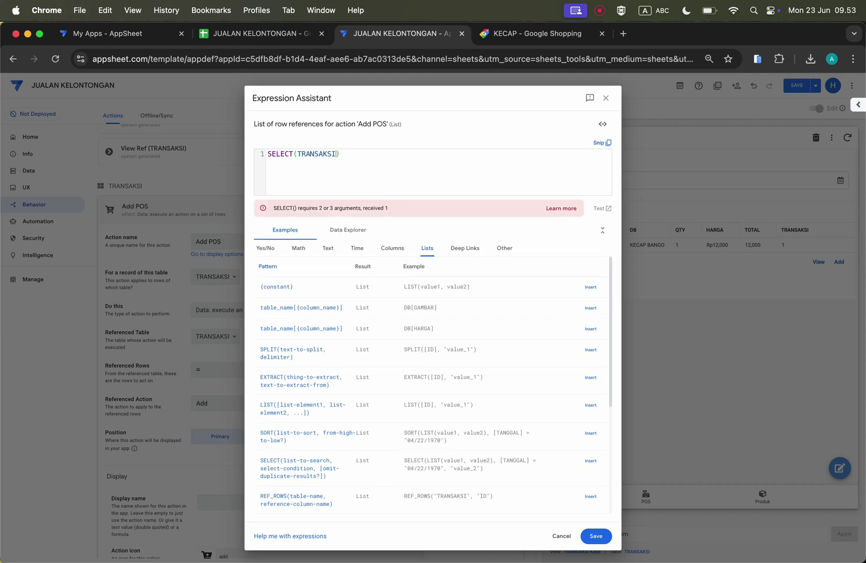
pyautogui.write('[')
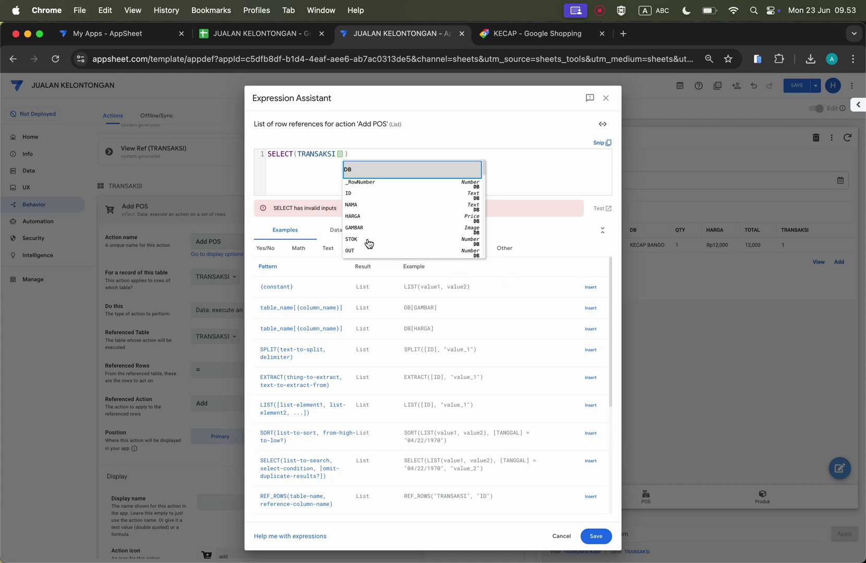
pyautogui.click(360, 186)
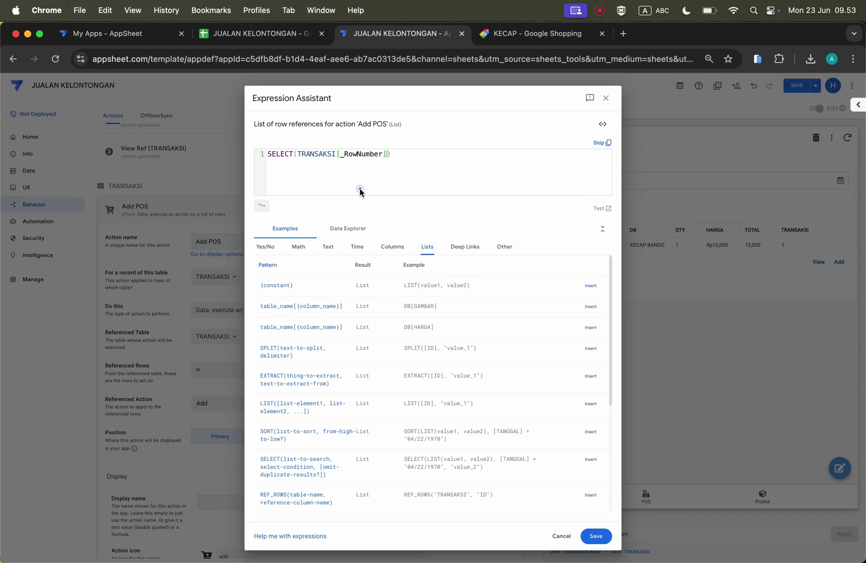
pyautogui.press('super+z')
pyautogui.write('ID]')
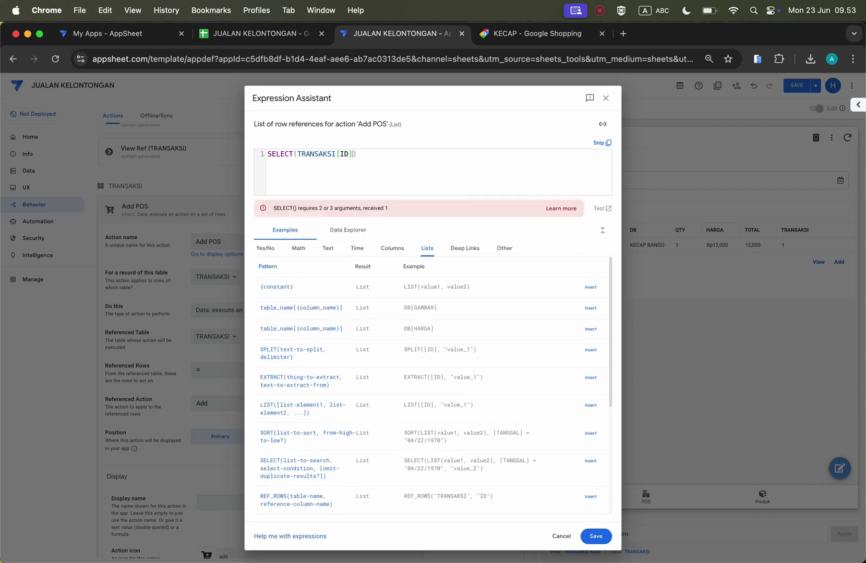
pyautogui.write(',TRUE')
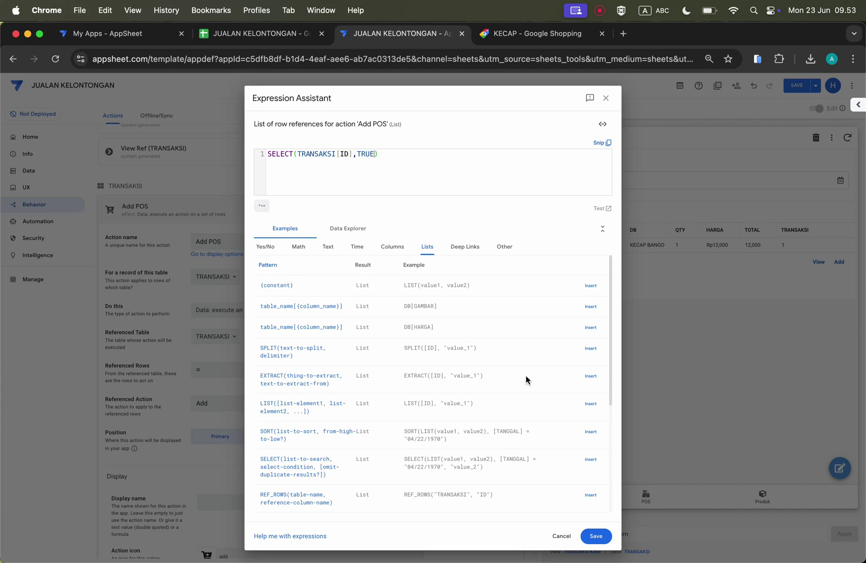
pyautogui.click(596, 536)
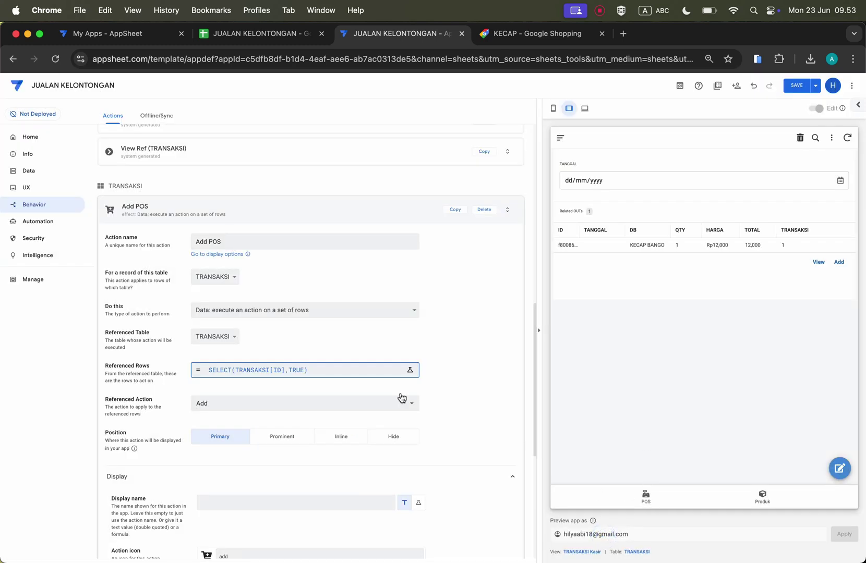
# Step: Check the POS dashboard and its expanded TRANSAKSI Kasir view in the app preview, and save the app
pyautogui.scroll(-5, 401, 398)
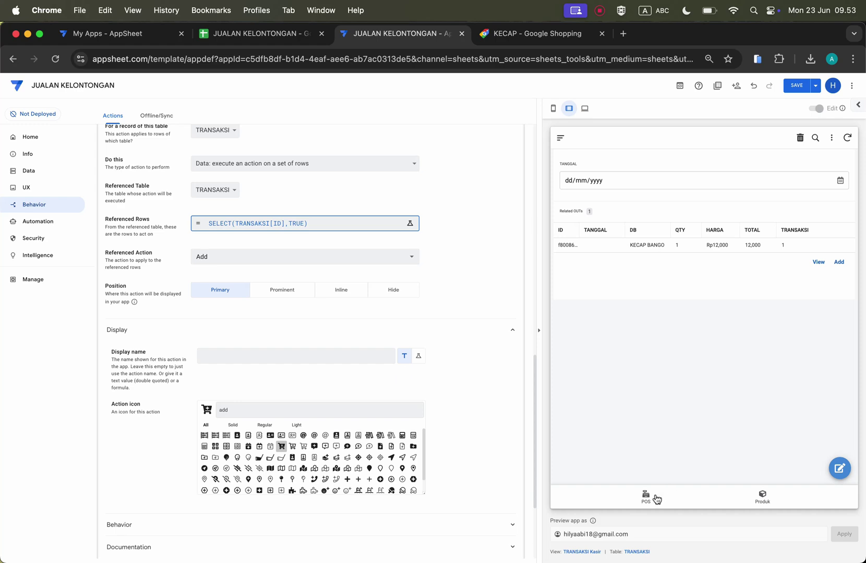
pyautogui.click(656, 499)
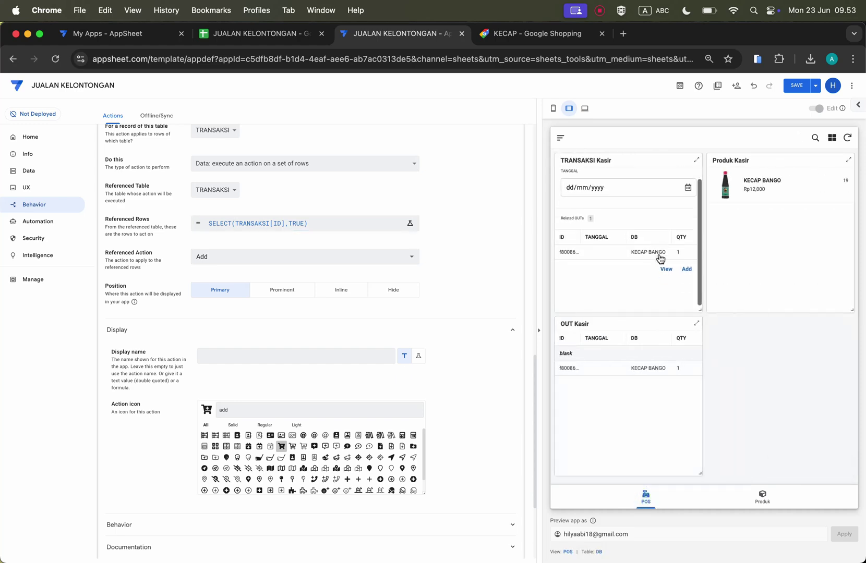
pyautogui.scroll(3, 435, 266)
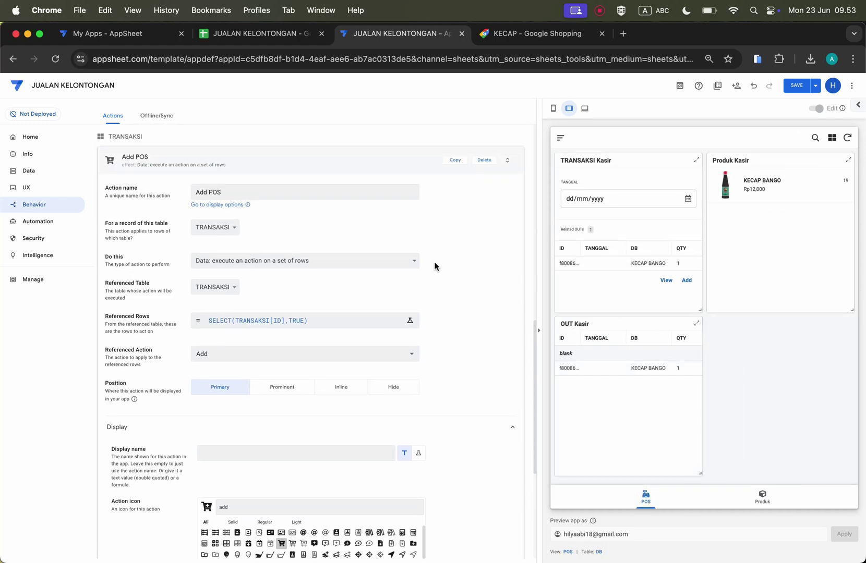
pyautogui.scroll(5, 384, 291)
pyautogui.scroll(-6, 384, 290)
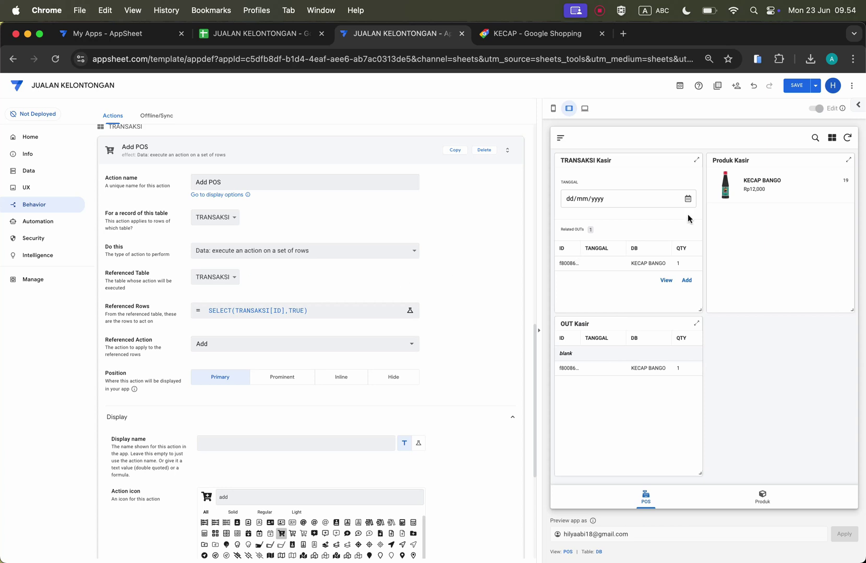
pyautogui.click(697, 161)
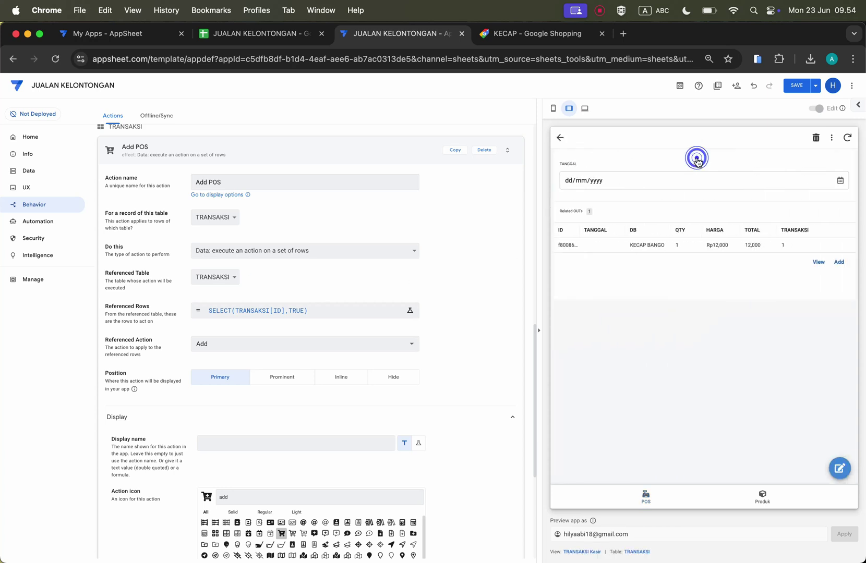
pyautogui.click(559, 139)
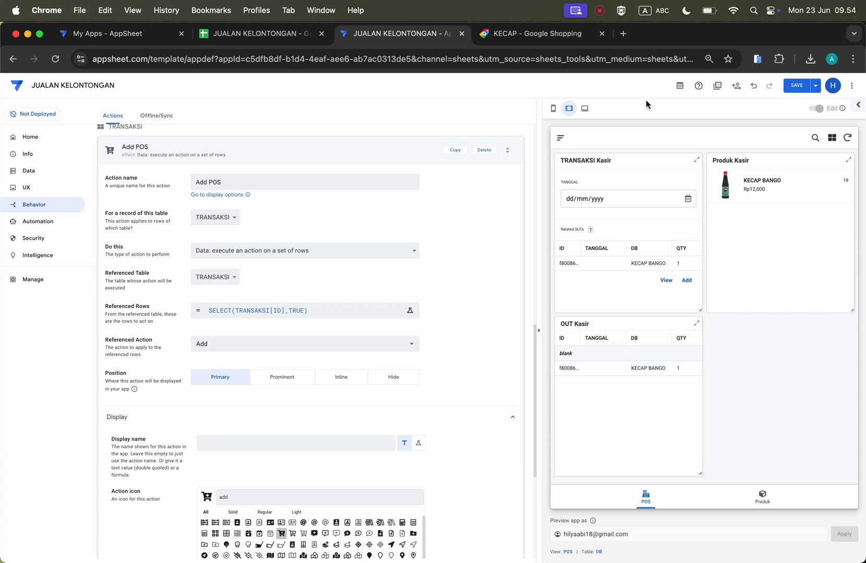
pyautogui.click(800, 91)
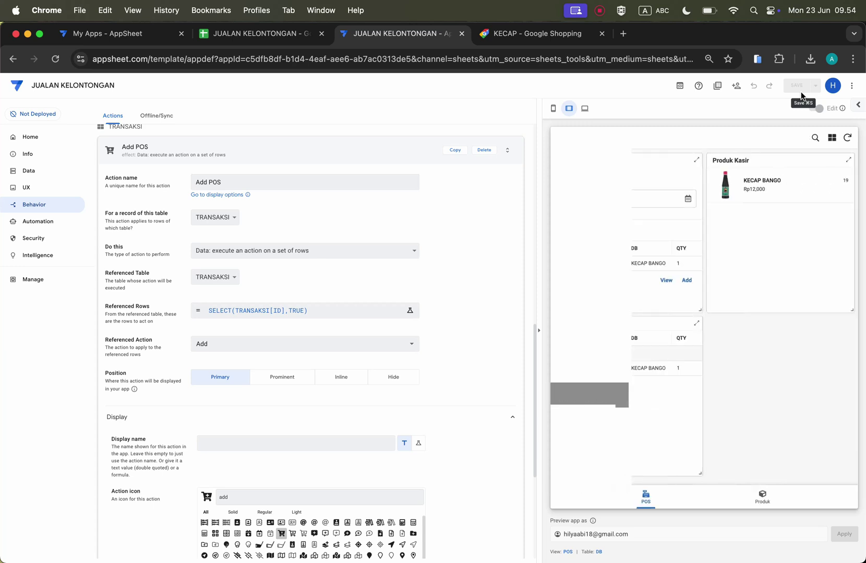
# Step: Set the Add POS action's position to Prominent and look through the options of the TRANSAKSI Kasir detail view
pyautogui.scroll(-1, 642, 276)
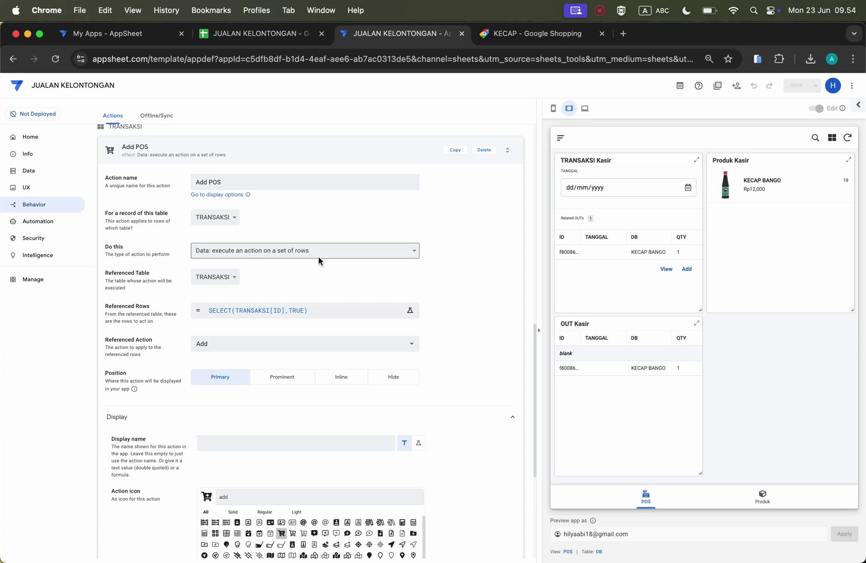
pyautogui.click(289, 378)
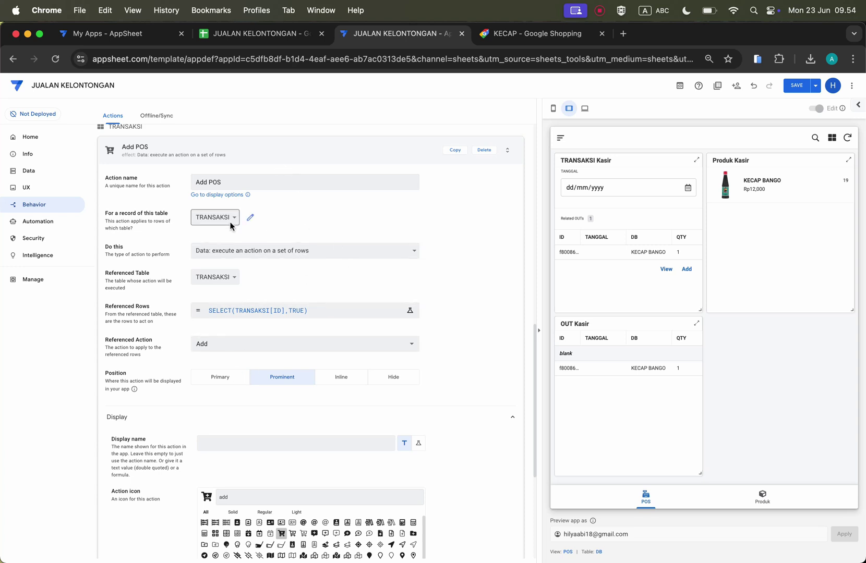
pyautogui.click(39, 189)
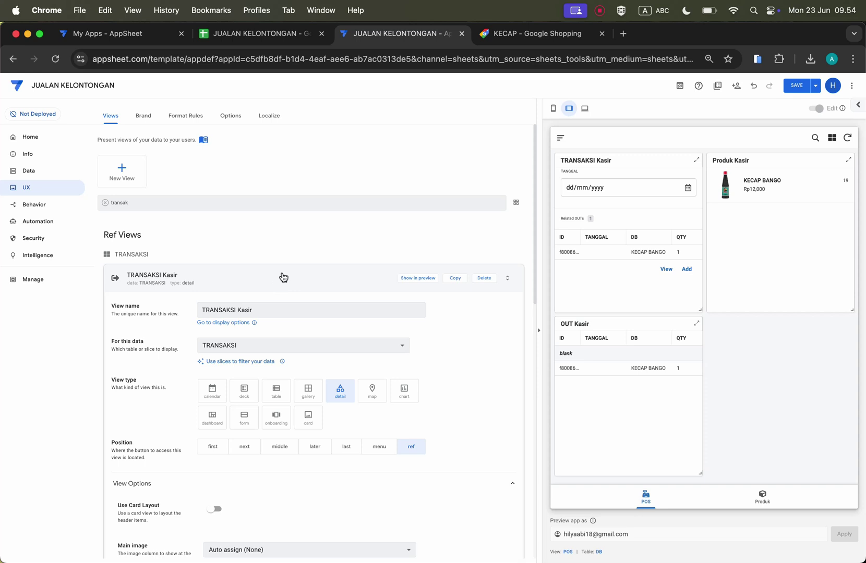
pyautogui.scroll(-3, 175, 527)
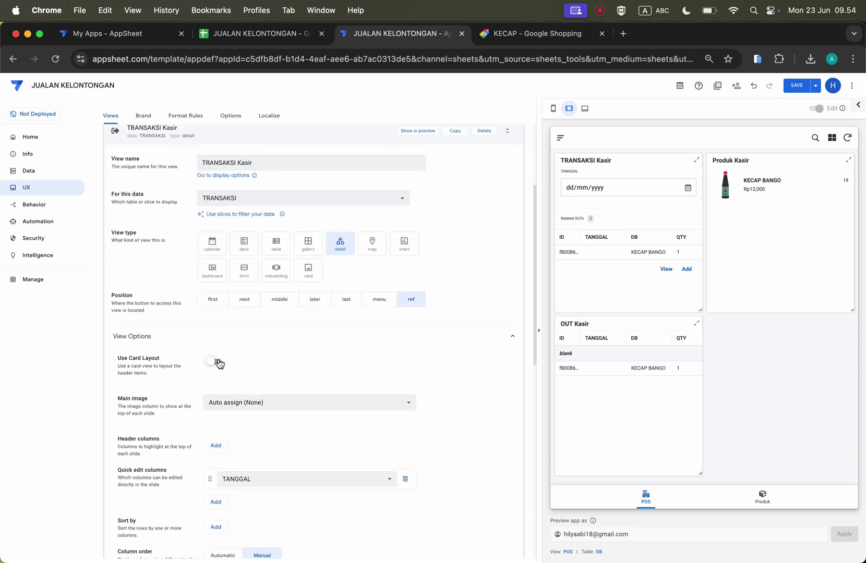
pyautogui.scroll(1, 219, 364)
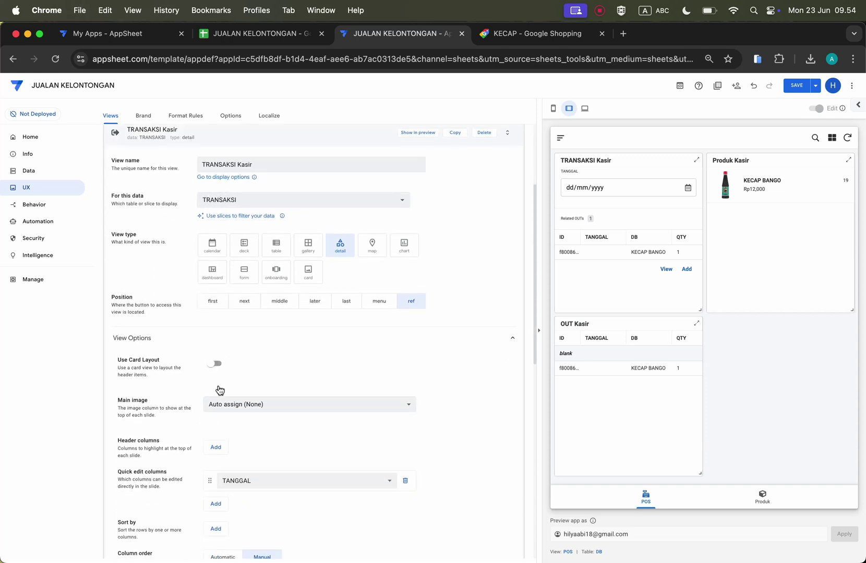
pyautogui.scroll(-6, 219, 390)
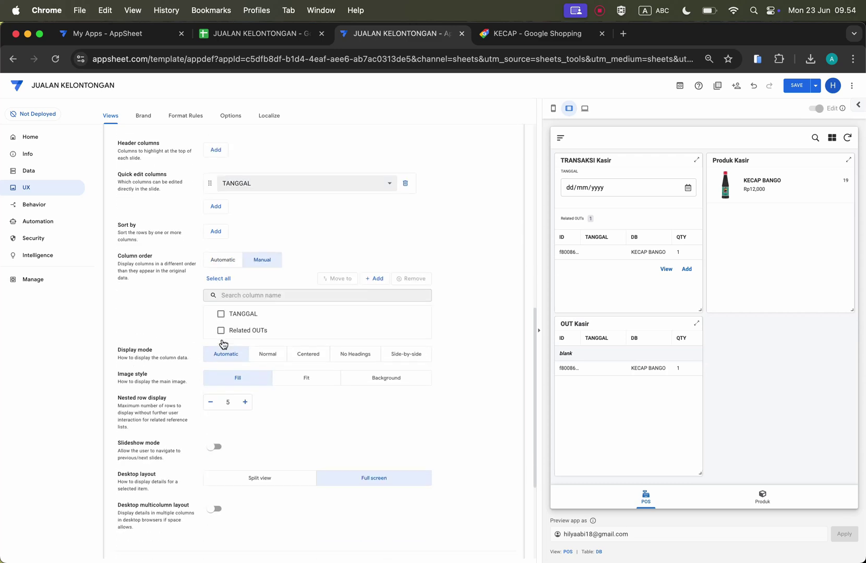
pyautogui.scroll(-4, 224, 344)
pyautogui.scroll(12, 238, 286)
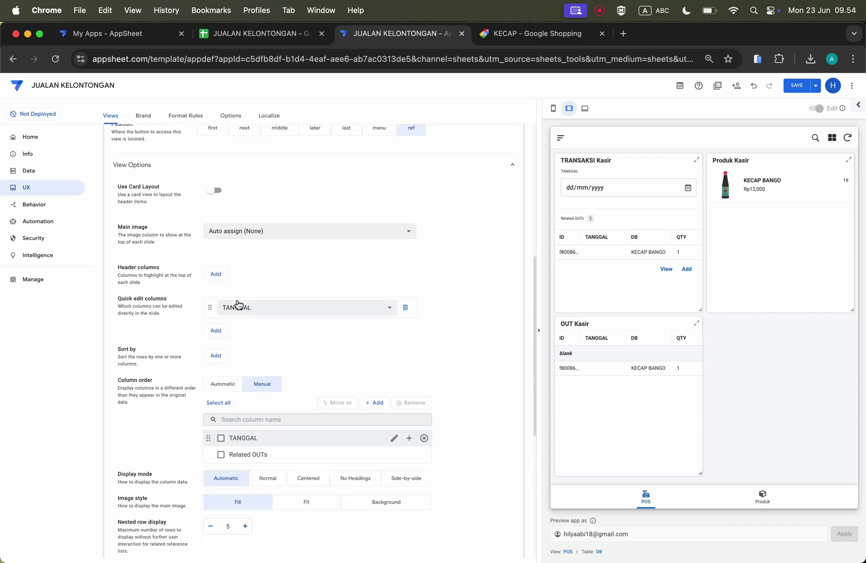
pyautogui.scroll(-3, 217, 292)
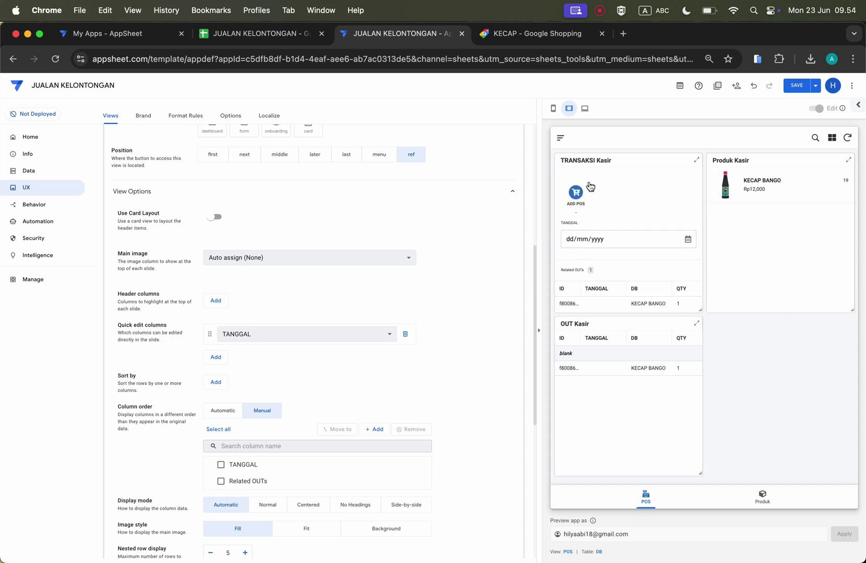
# Step: Test the Add POS action from TRANSAKSI Kasir in the app preview, and cancel the new transaction form
pyautogui.click(577, 197)
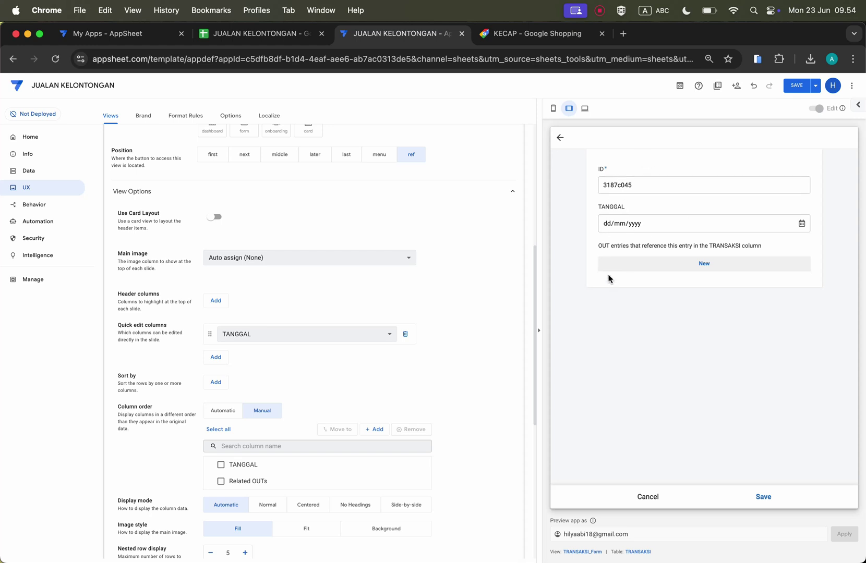
pyautogui.click(643, 498)
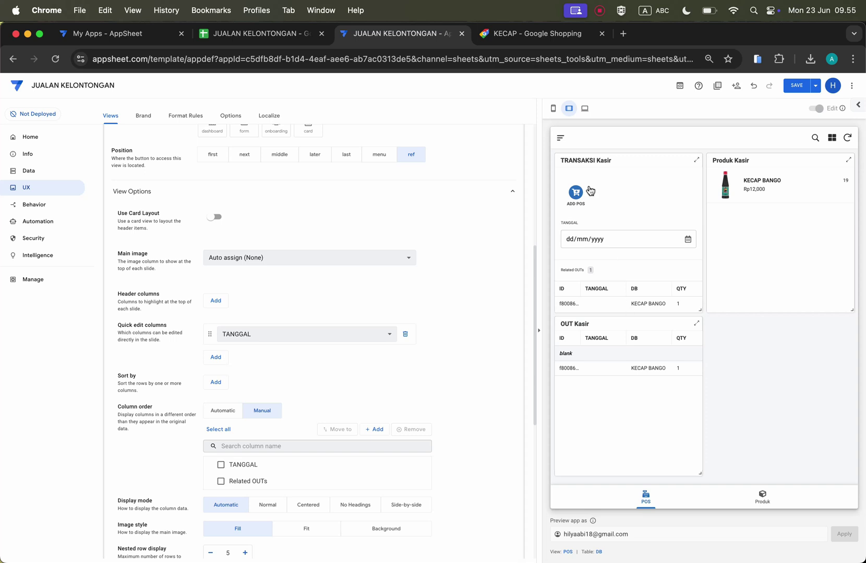
pyautogui.scroll(-2, 589, 243)
pyautogui.scroll(2, 578, 219)
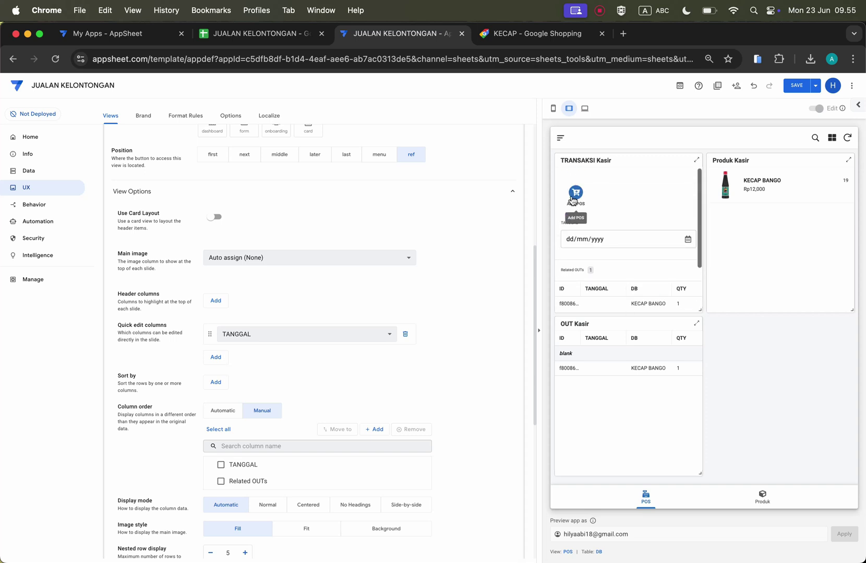
# Step: Create a new transaction with the Add POS action in the app preview, save its form, and save the app
pyautogui.click(571, 201)
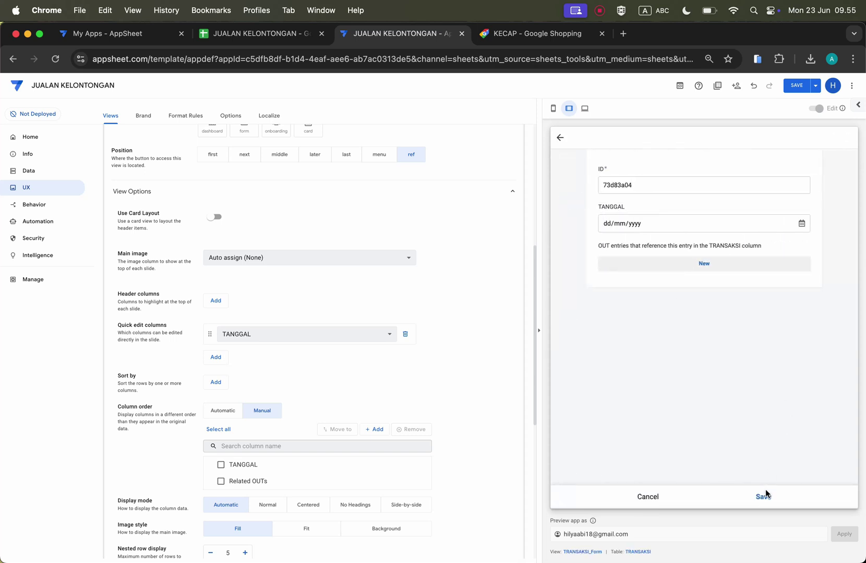
pyautogui.click(764, 495)
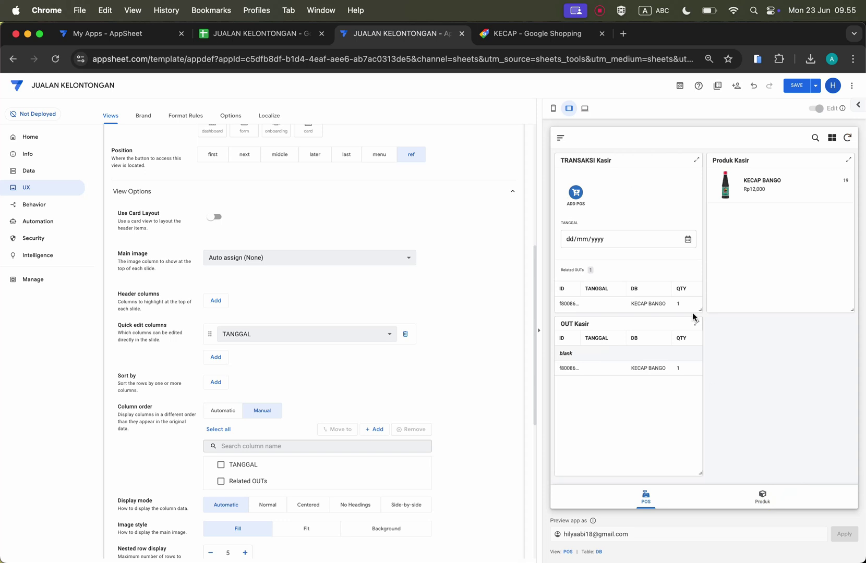
pyautogui.scroll(-2, 656, 264)
pyautogui.click(651, 287)
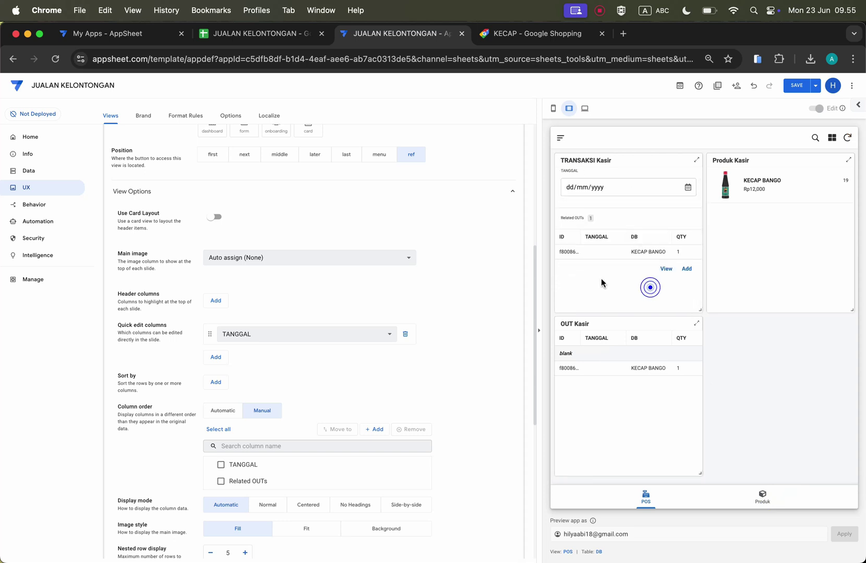
pyautogui.scroll(1, 610, 239)
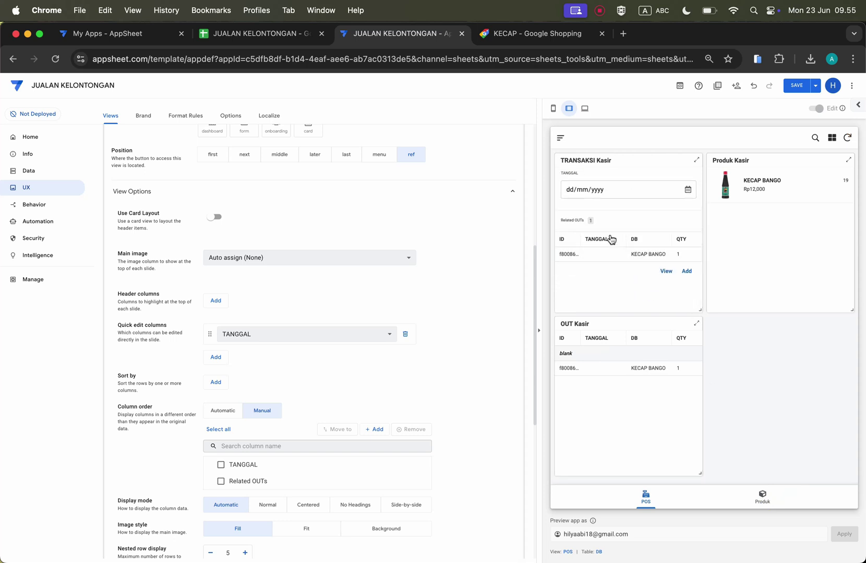
pyautogui.click(801, 89)
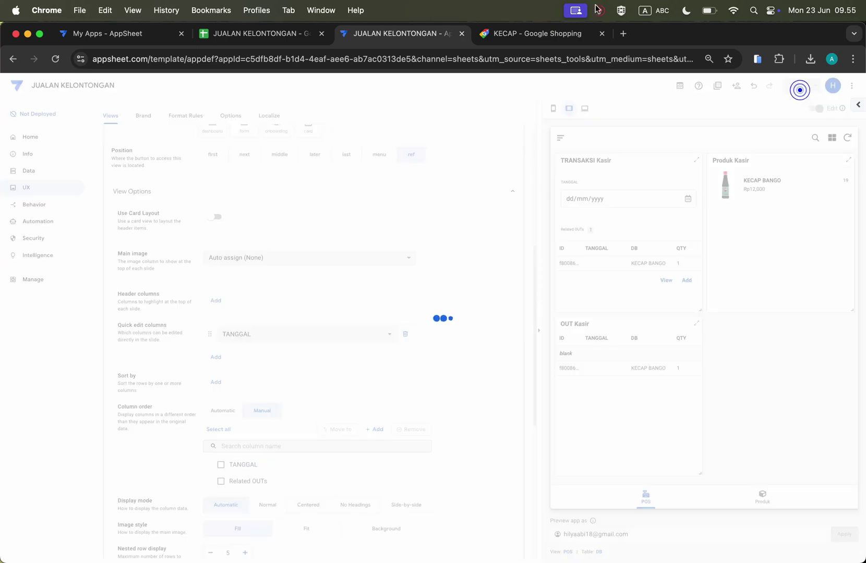
# Step: Check the TRANSAKSI sheet of the spreadsheet for the new transaction and compare it with the TRANSAKSI Kasir view in the app preview
pyautogui.click(290, 39)
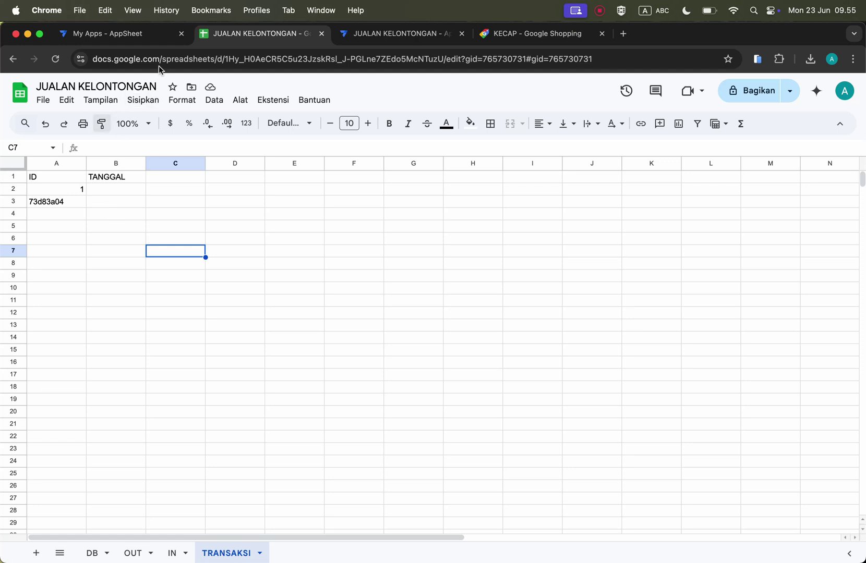
pyautogui.click(399, 33)
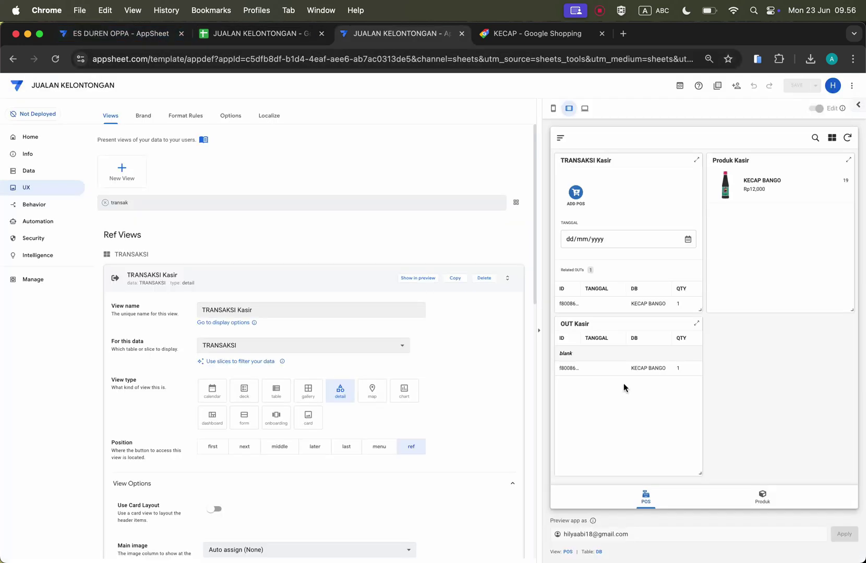
pyautogui.click(287, 33)
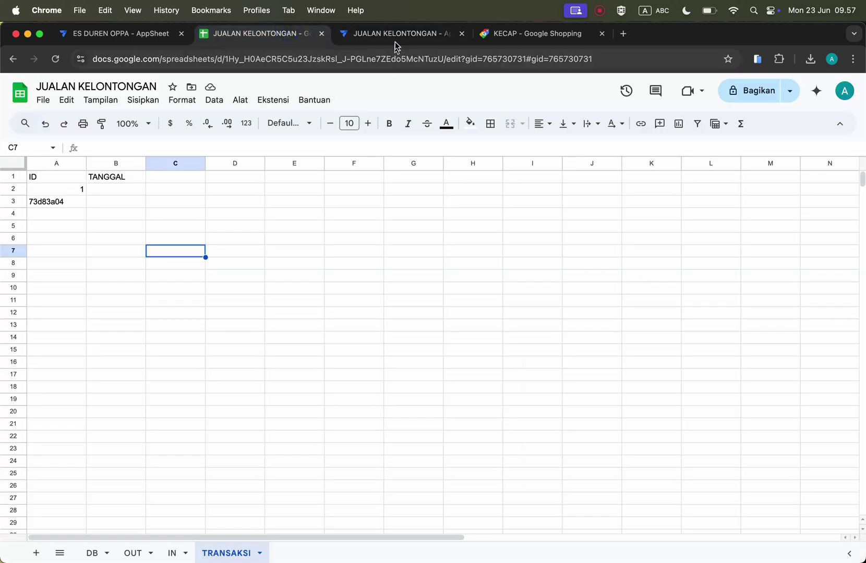
pyautogui.click(73, 206)
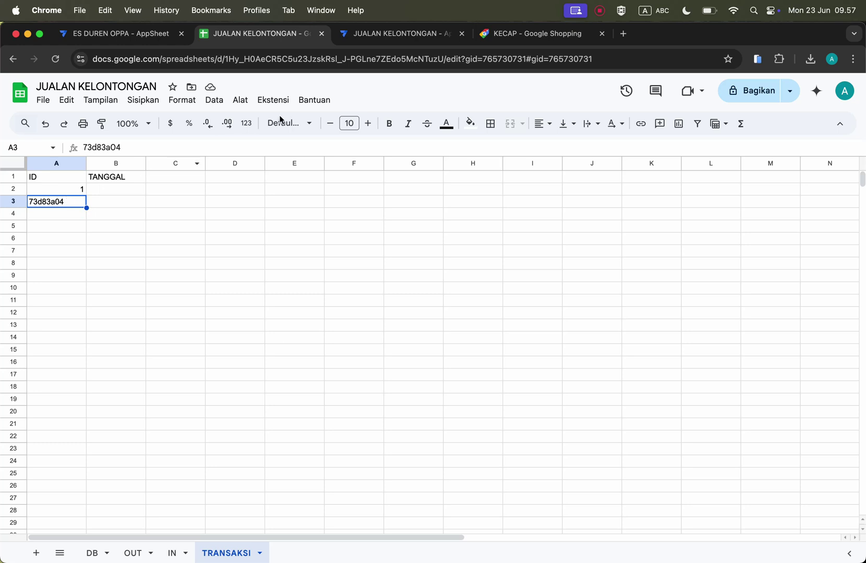
pyautogui.click(431, 38)
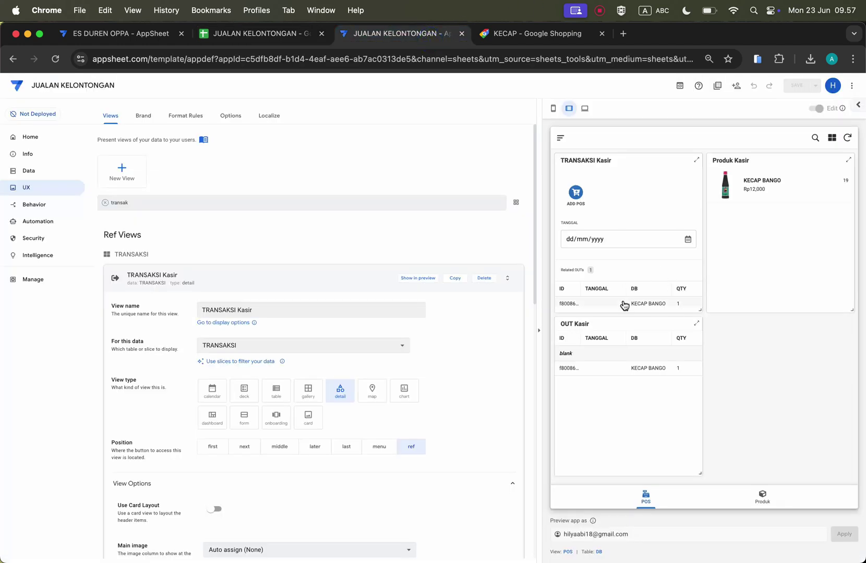
pyautogui.scroll(-2, 622, 303)
pyautogui.scroll(2, 568, 275)
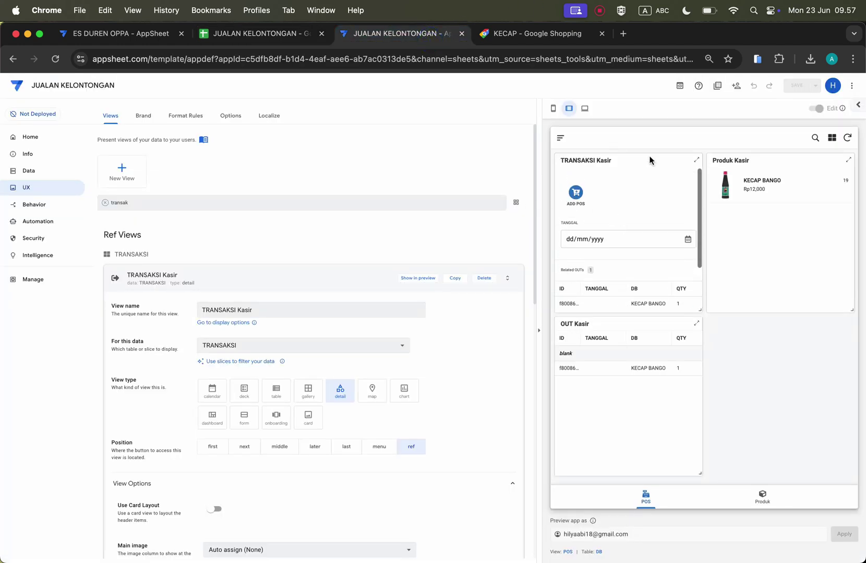
pyautogui.scroll(-2, 635, 261)
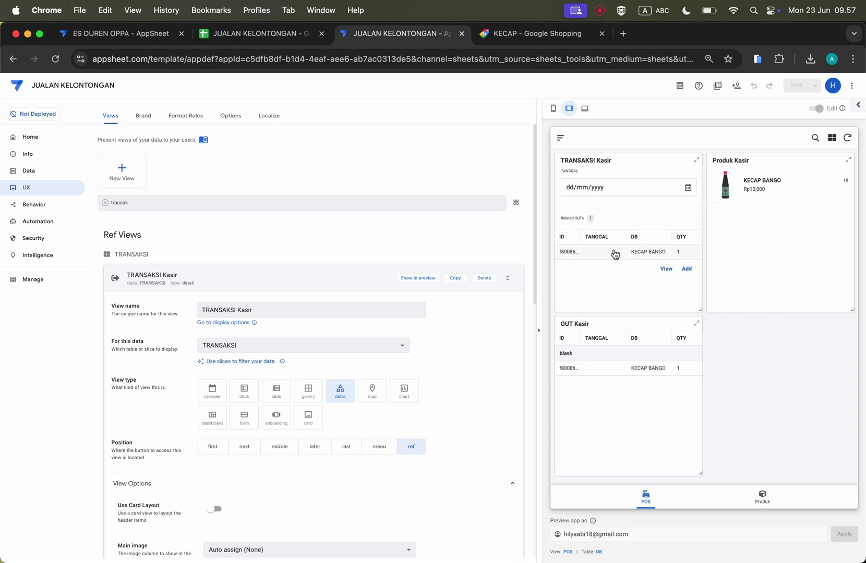
pyautogui.scroll(2, 615, 255)
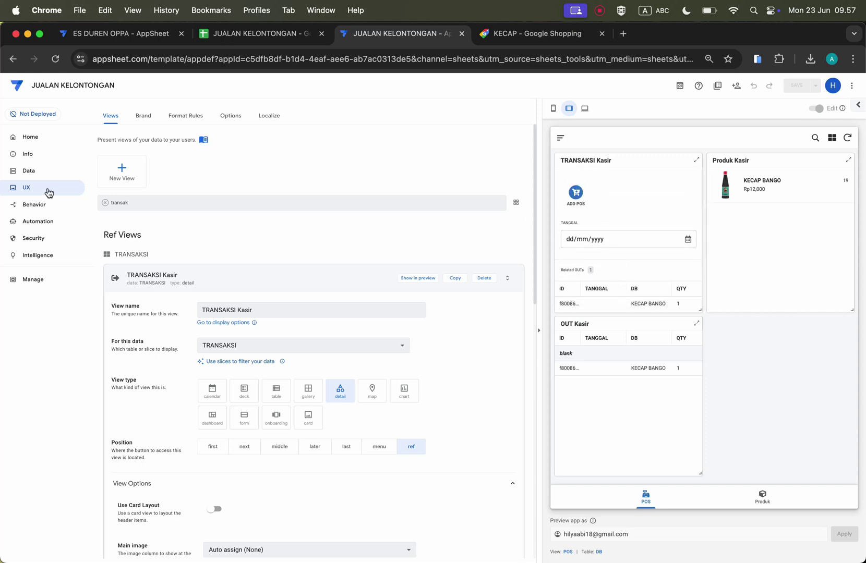
# Step: Set the sizes of the TRANSAKSI Kasir, Produk Kasir and OUT Kasir entries in the POS dashboard view to Tall
pyautogui.click(250, 278)
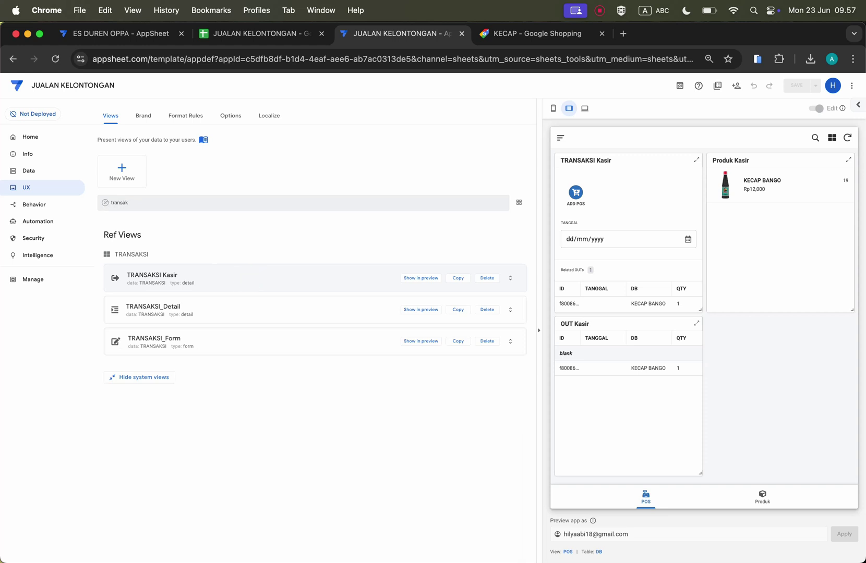
pyautogui.click(105, 202)
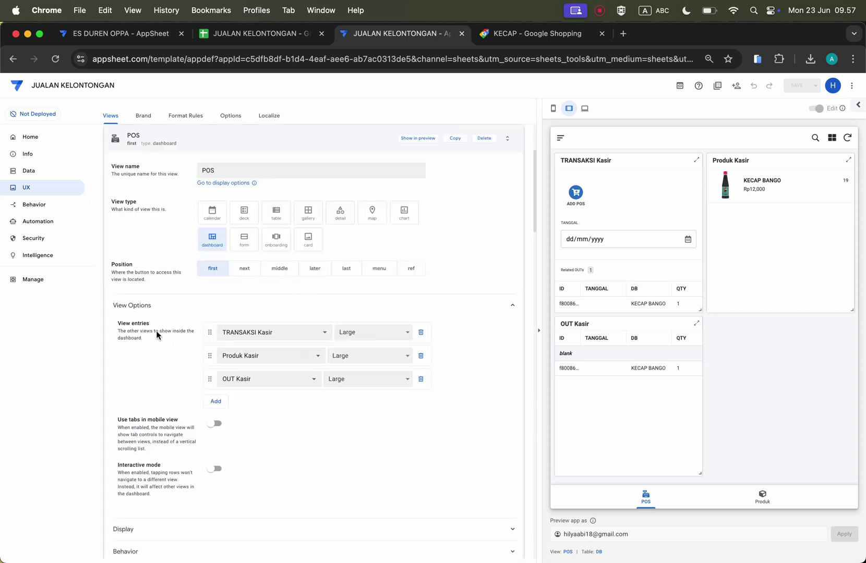
pyautogui.click(364, 331)
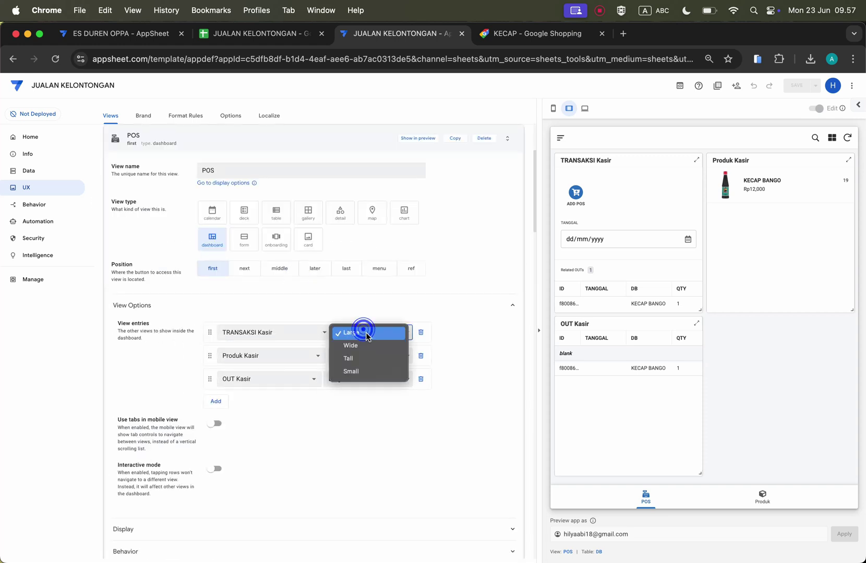
pyautogui.click(372, 358)
pyautogui.click(371, 356)
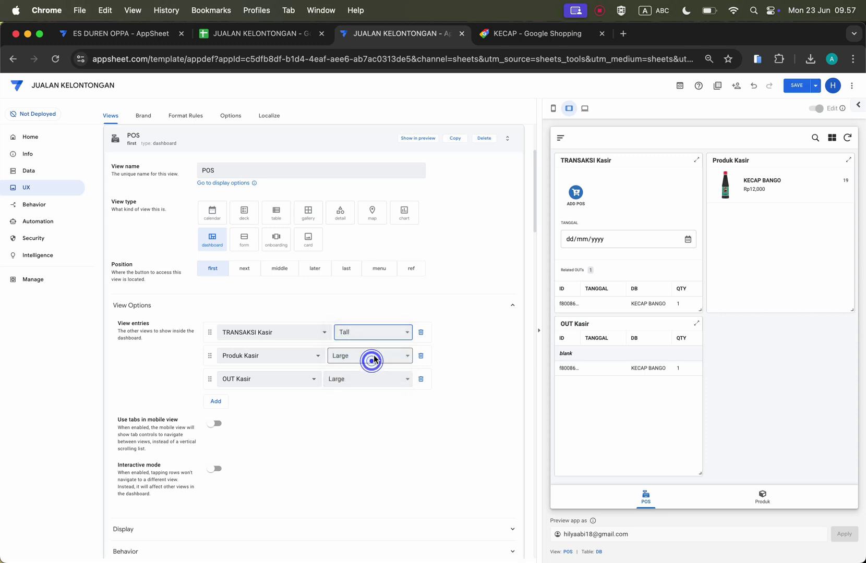
pyautogui.click(363, 383)
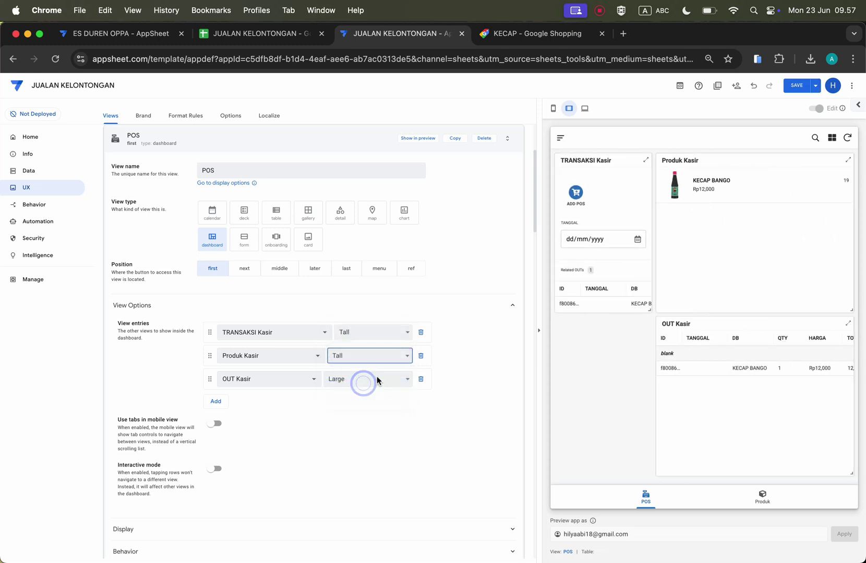
pyautogui.click(365, 379)
pyautogui.click(359, 402)
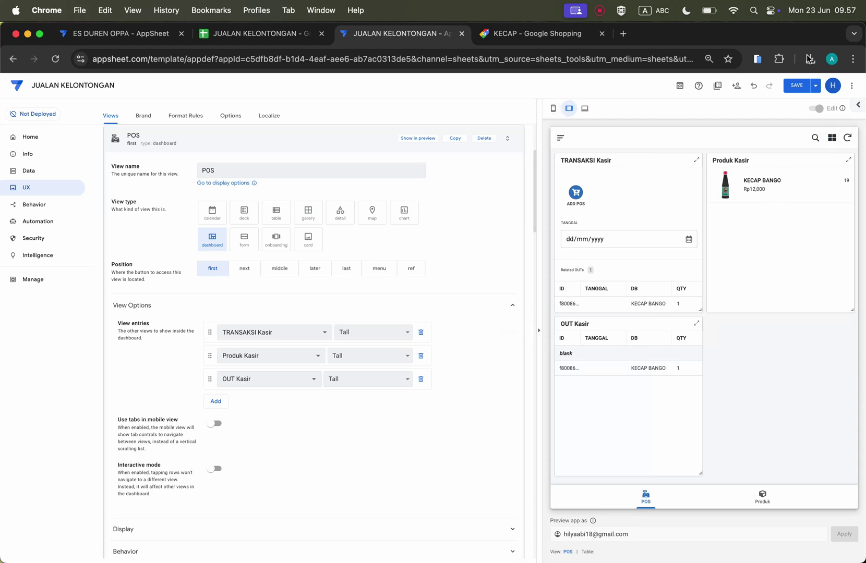
# Step: Set the browser zoom of the app editor to 75%
pyautogui.click(849, 59)
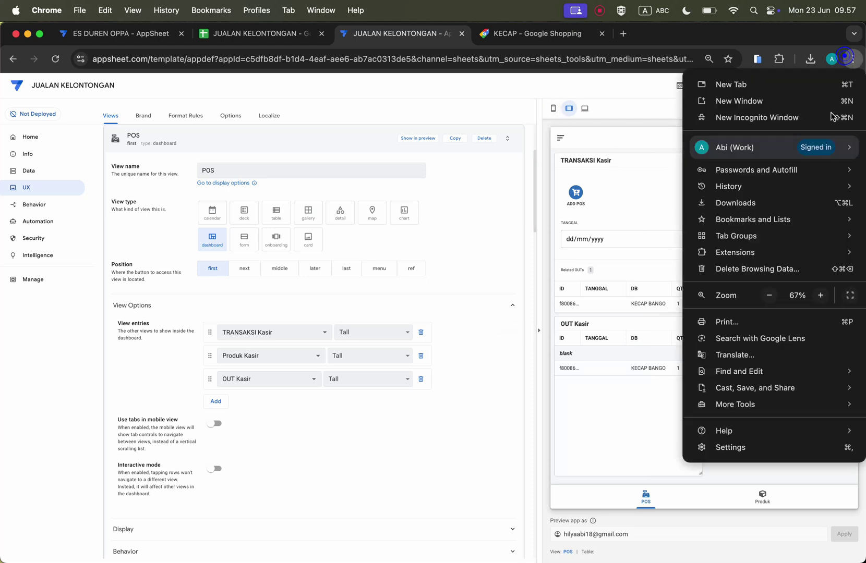
pyautogui.click(771, 295)
pyautogui.click(516, 300)
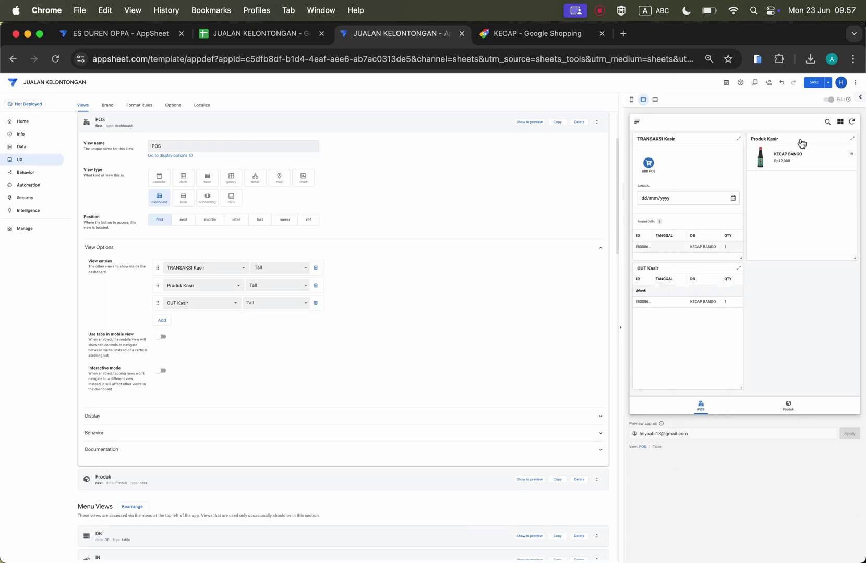
pyautogui.click(851, 59)
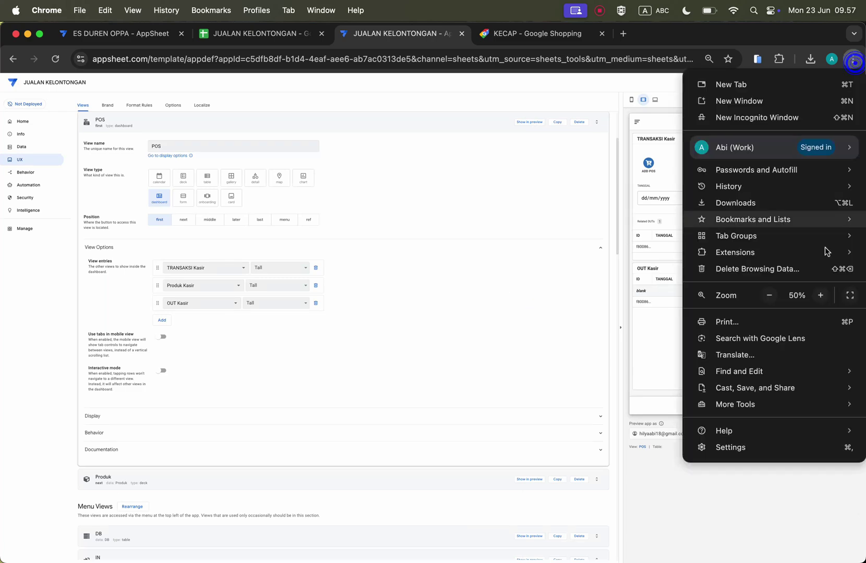
pyautogui.click(820, 295)
pyautogui.click(820, 299)
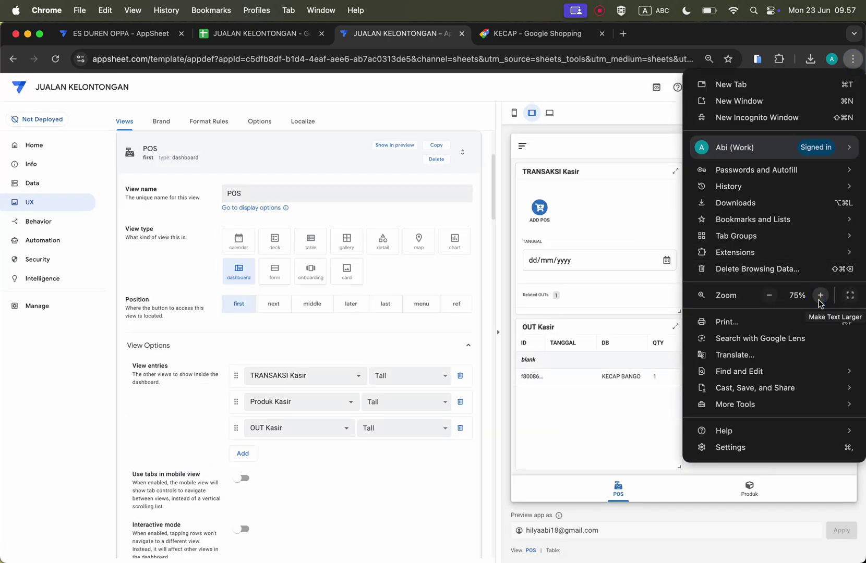
pyautogui.click(578, 431)
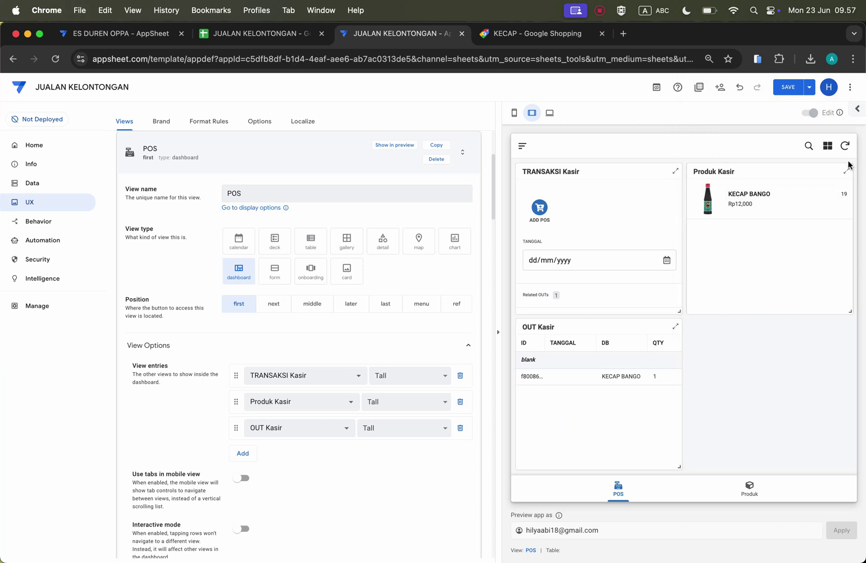
# Step: Save the app and check the POS dashboard layout in the desktop and tablet previews
pyautogui.click(548, 114)
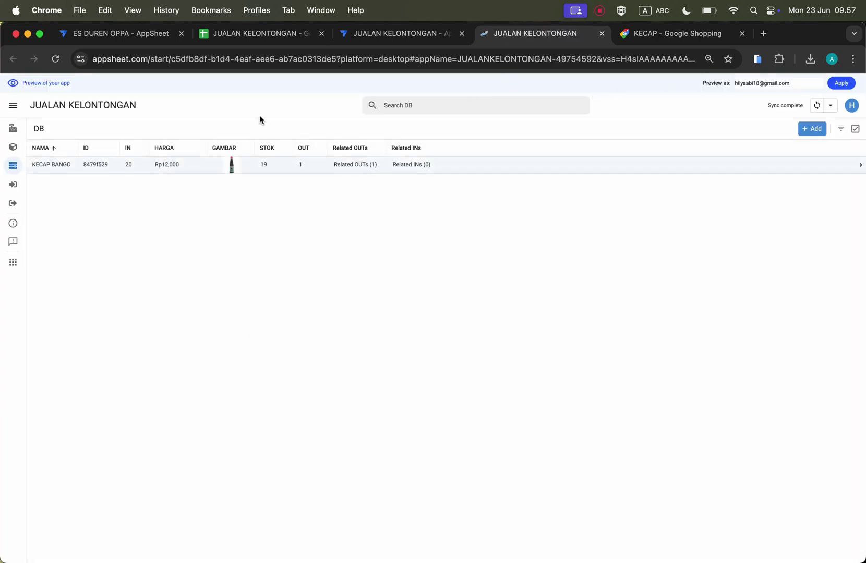
pyautogui.click(13, 132)
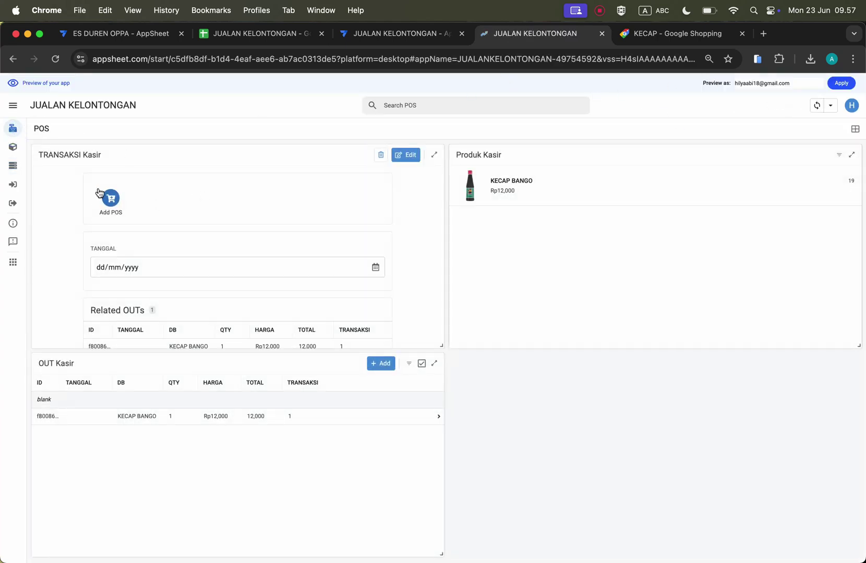
pyautogui.click(405, 35)
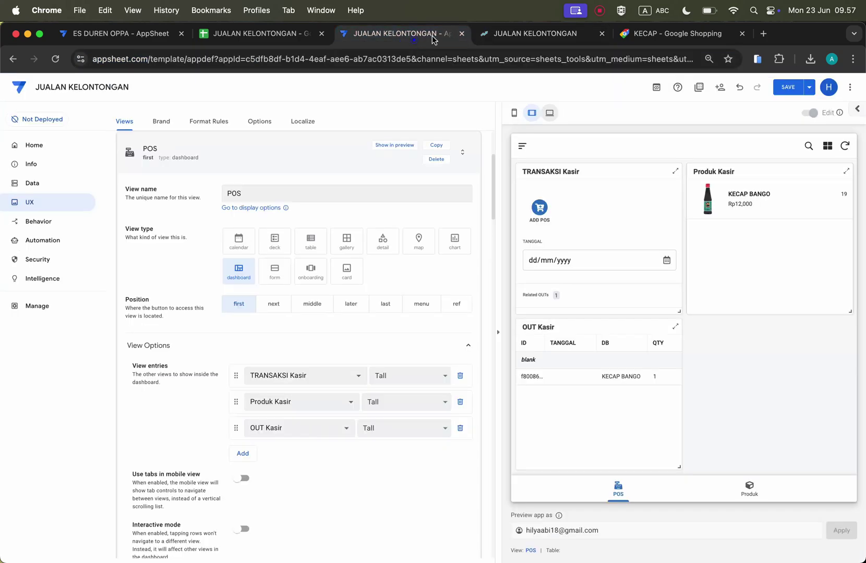
pyautogui.click(787, 87)
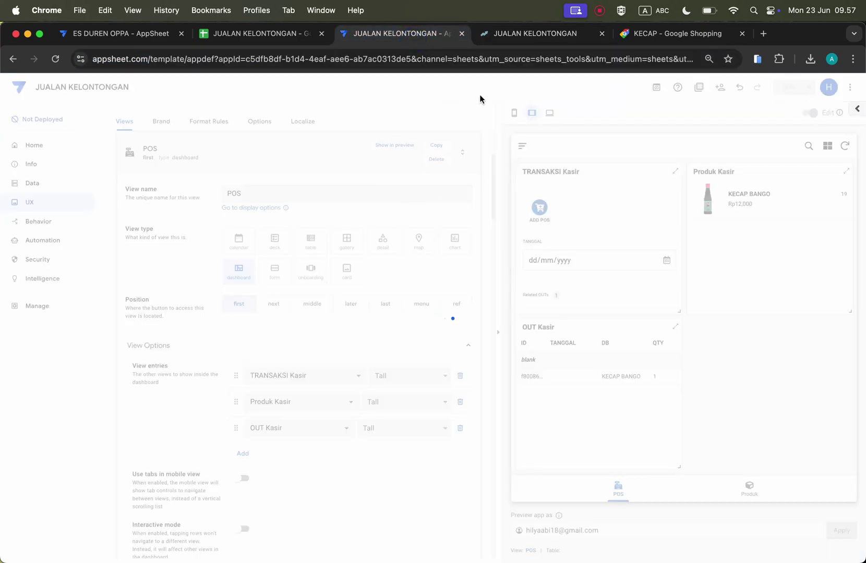
pyautogui.click(538, 34)
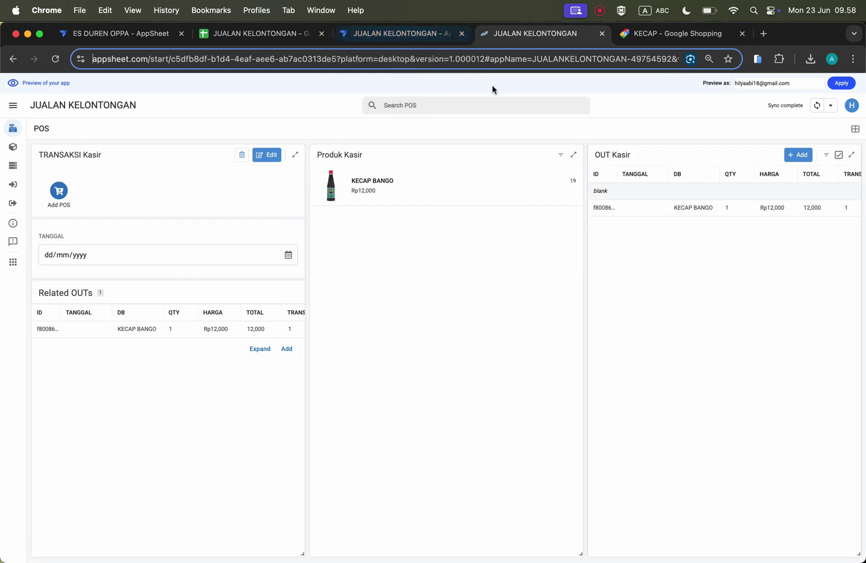
pyautogui.click(433, 33)
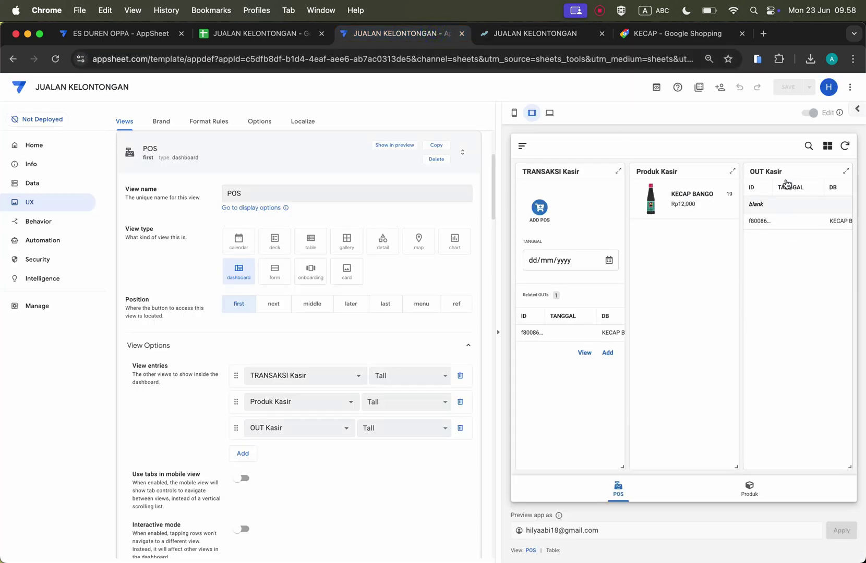
pyautogui.click(621, 490)
pyautogui.click(623, 496)
# Step: Set the initial value of the TANGGAL column in the TRANSAKSI table to TODAY()
pyautogui.click(71, 182)
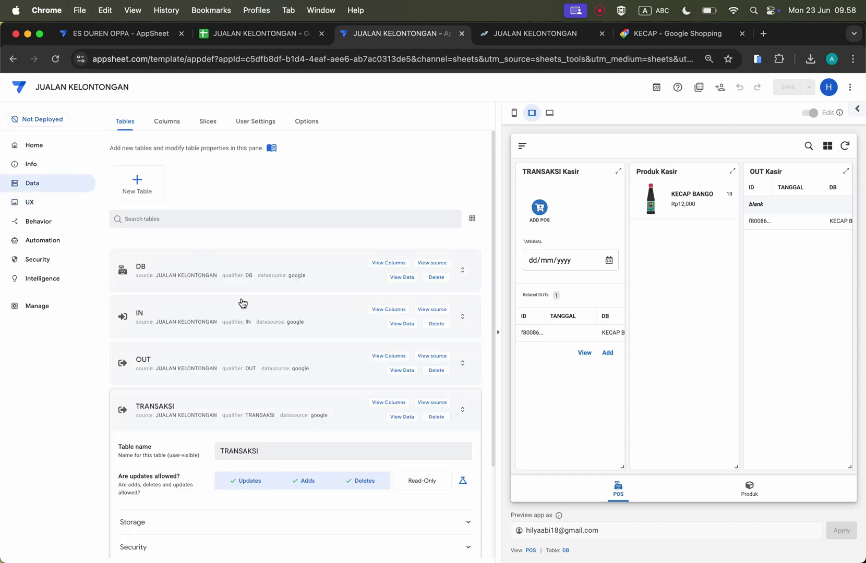
pyautogui.scroll(-4, 273, 341)
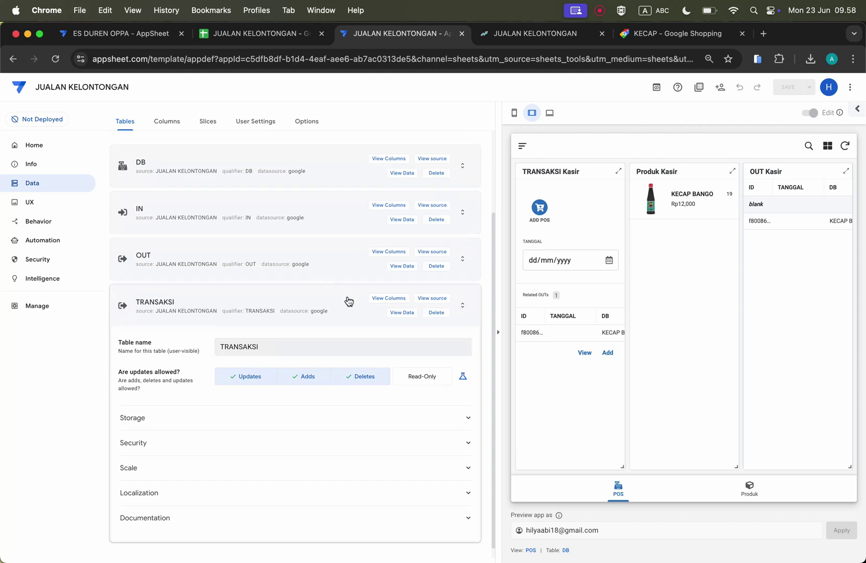
pyautogui.click(400, 302)
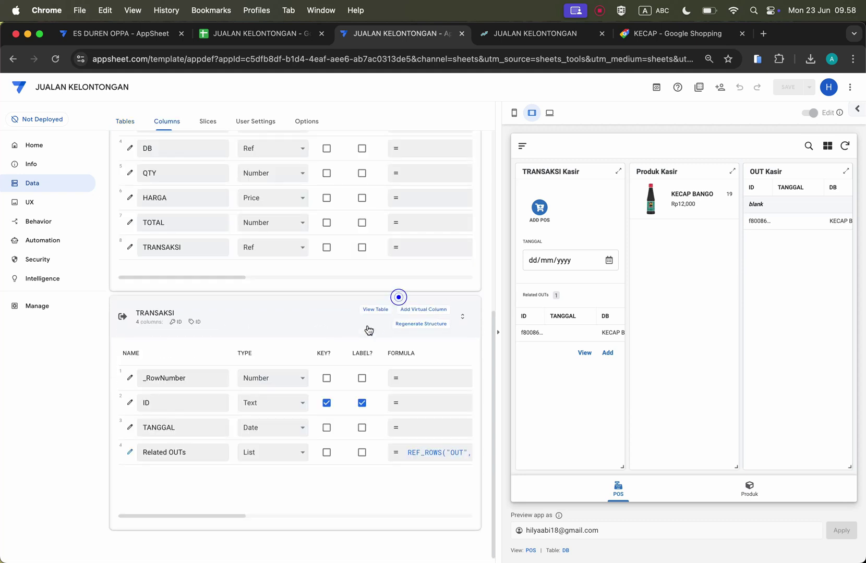
pyautogui.hscroll(5, 416, 429)
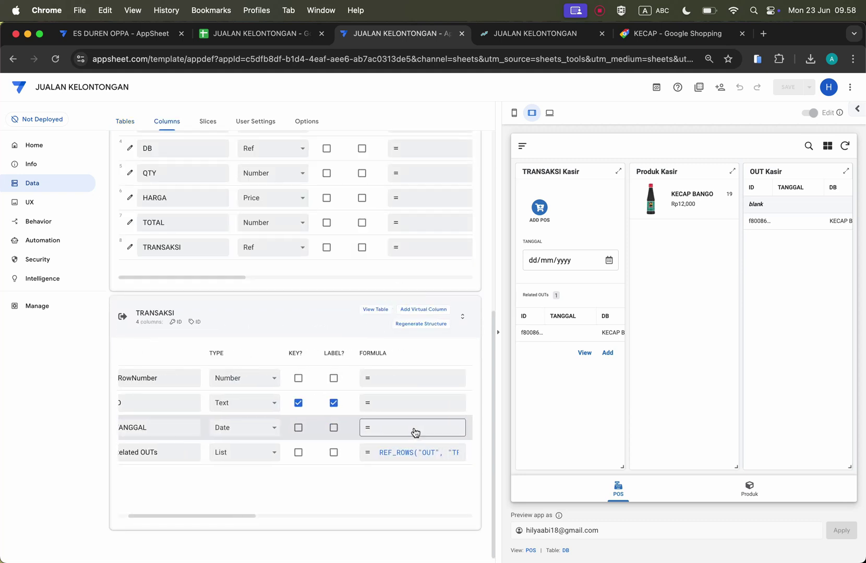
pyautogui.hscroll(2, 463, 425)
pyautogui.click(438, 433)
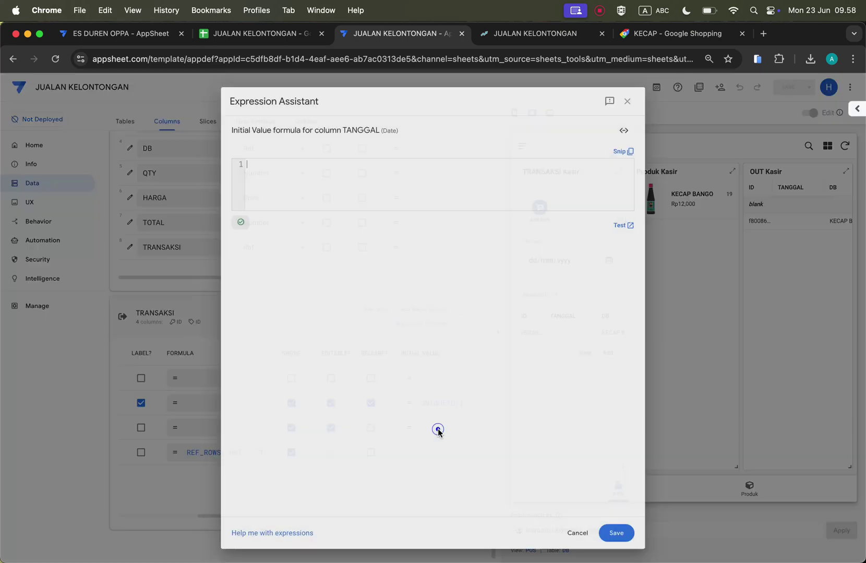
pyautogui.write('TODA')
pyautogui.press('Return')
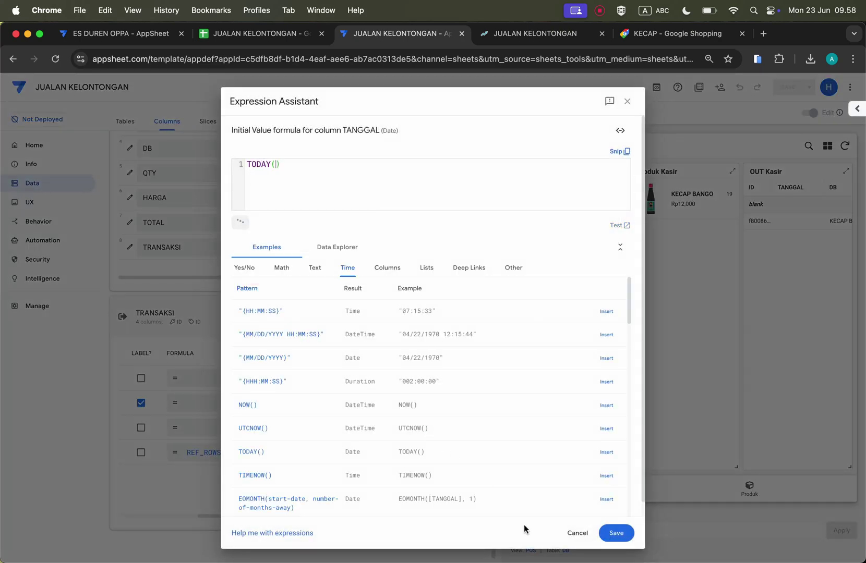
pyautogui.click(615, 533)
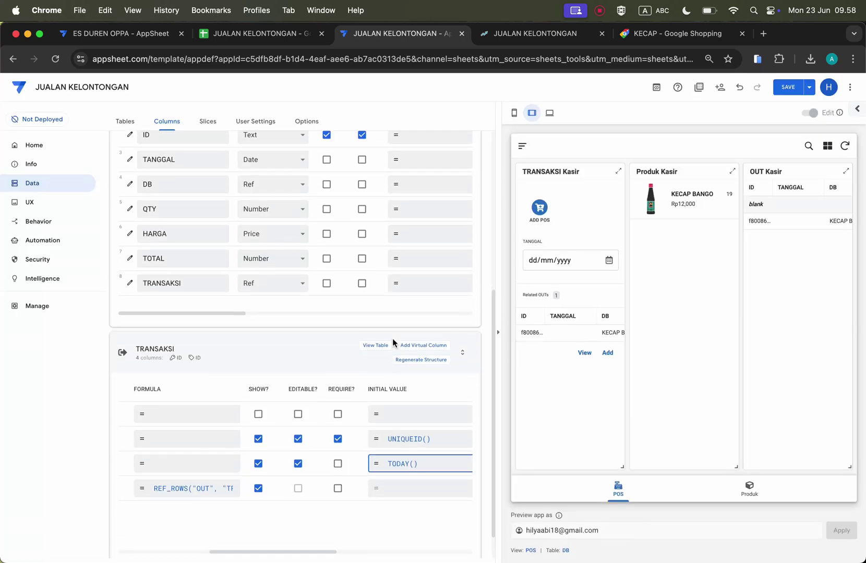
# Step: Give the HARGA column of the OUT table the app formula [DB].[HARGA]
pyautogui.scroll(4, 392, 338)
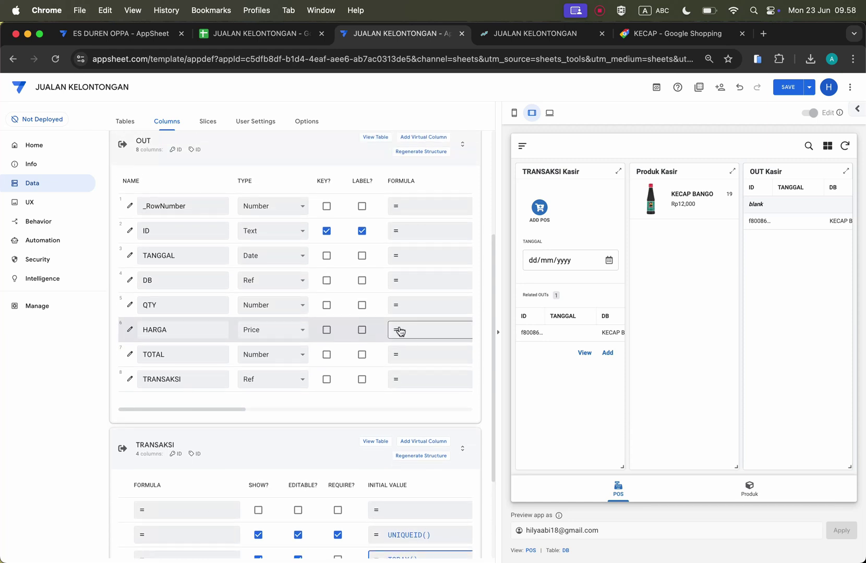
pyautogui.hscroll(3, 404, 333)
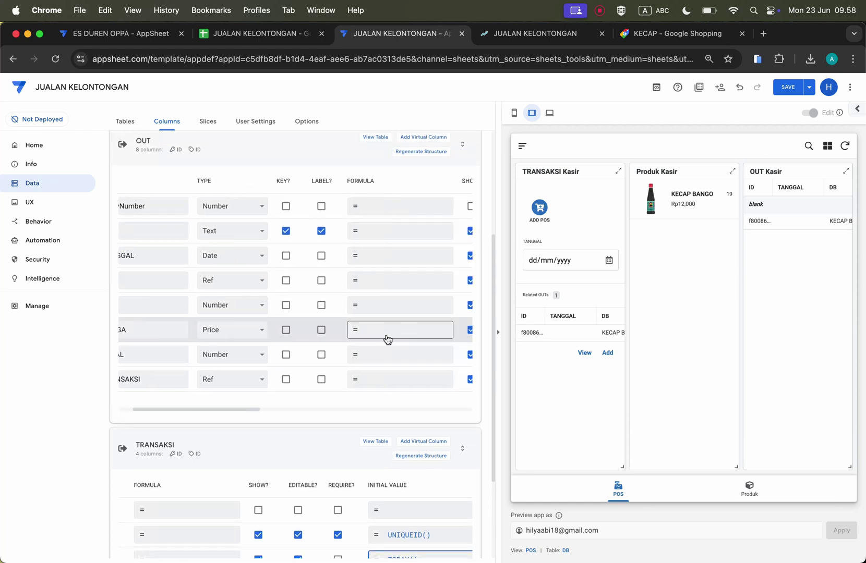
pyautogui.hscroll(-3, 397, 332)
pyautogui.click(420, 335)
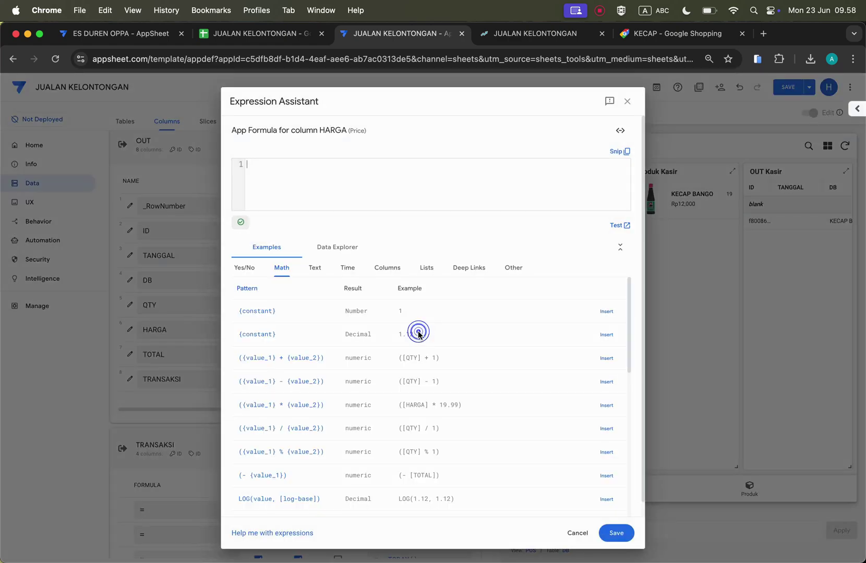
pyautogui.write('[')
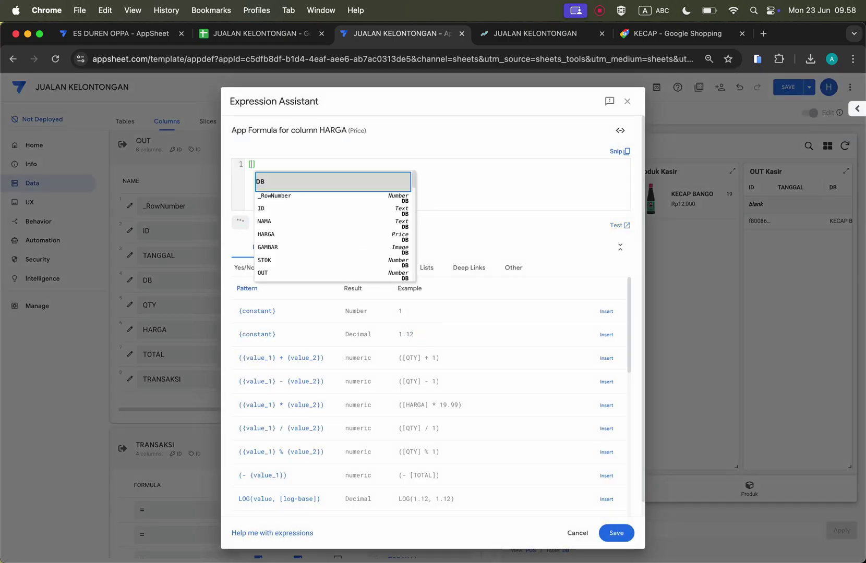
pyautogui.write('DB')
pyautogui.press('Return')
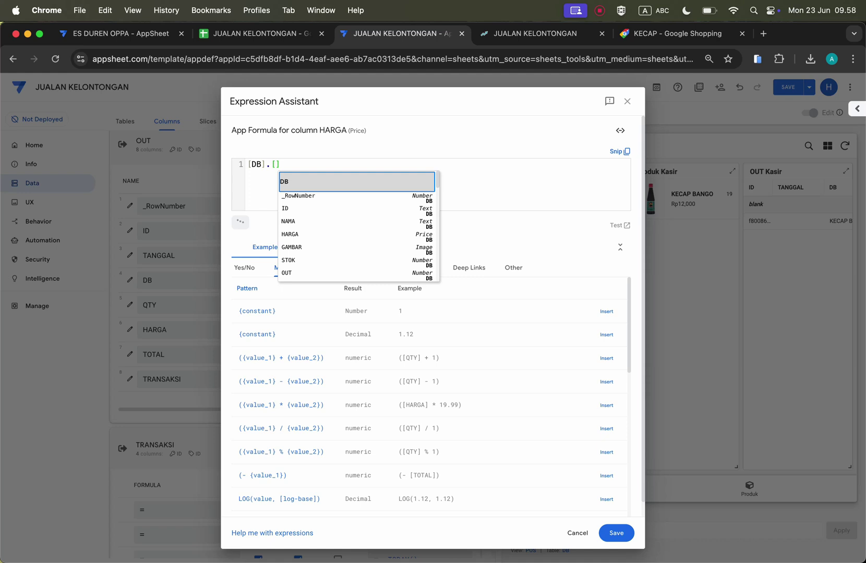
pyautogui.write('HA')
pyautogui.press('Return')
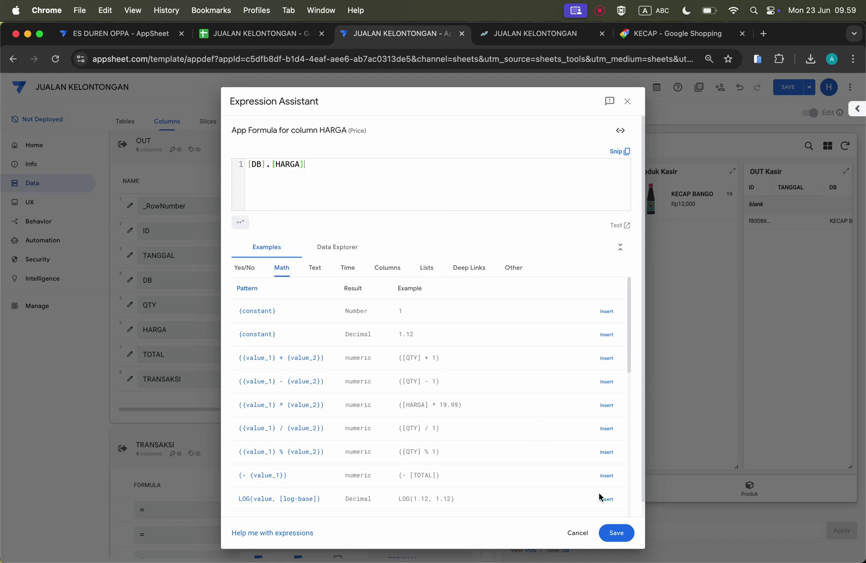
pyautogui.click(616, 532)
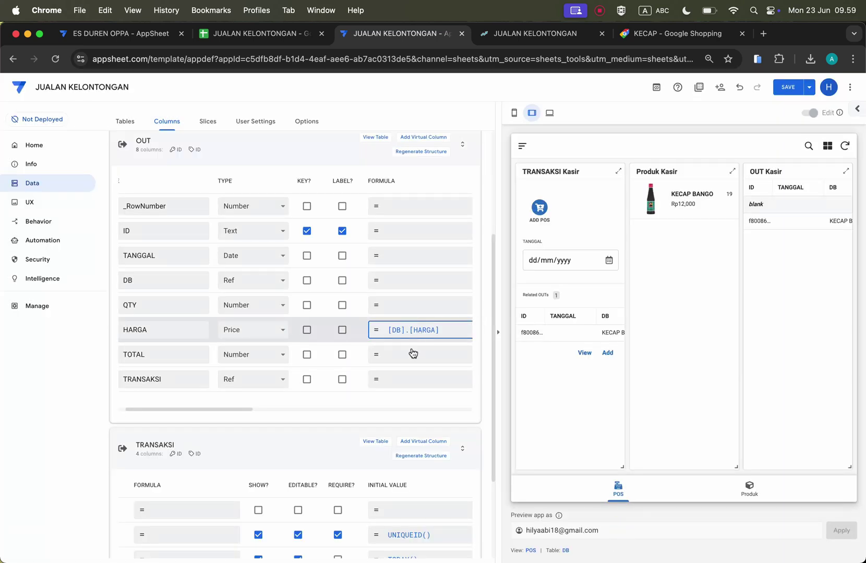
# Step: Change the OUT table's TOTAL column to type Price and give it the app formula [QTY]*[HARGA]
pyautogui.click(261, 358)
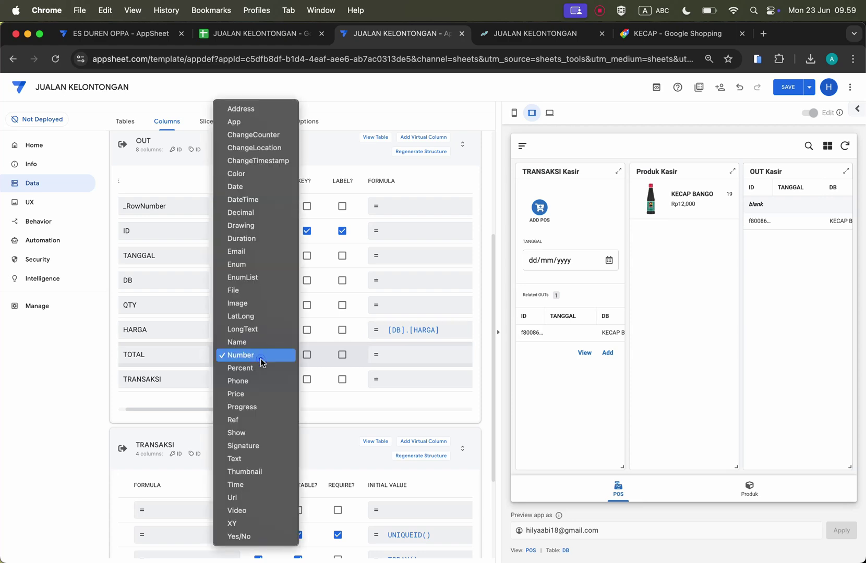
pyautogui.click(262, 360)
pyautogui.click(428, 345)
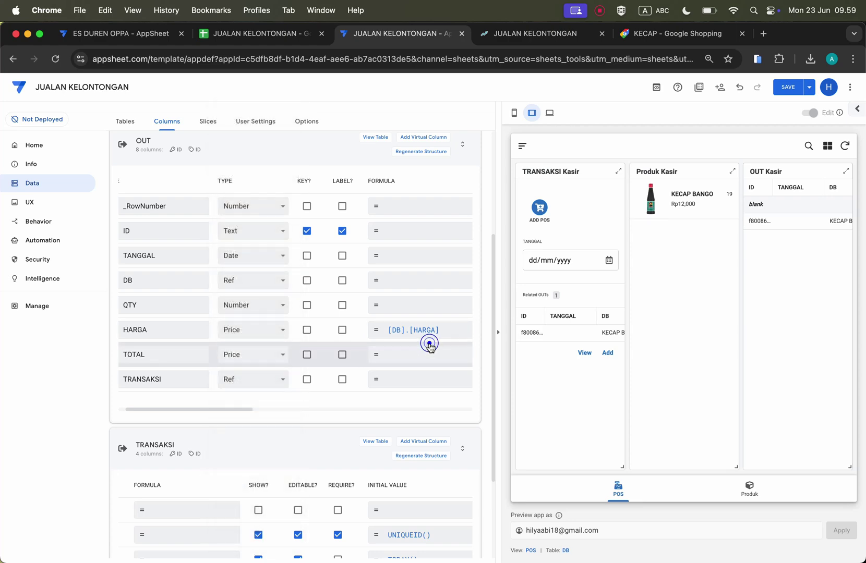
pyautogui.click(419, 349)
pyautogui.write('[')
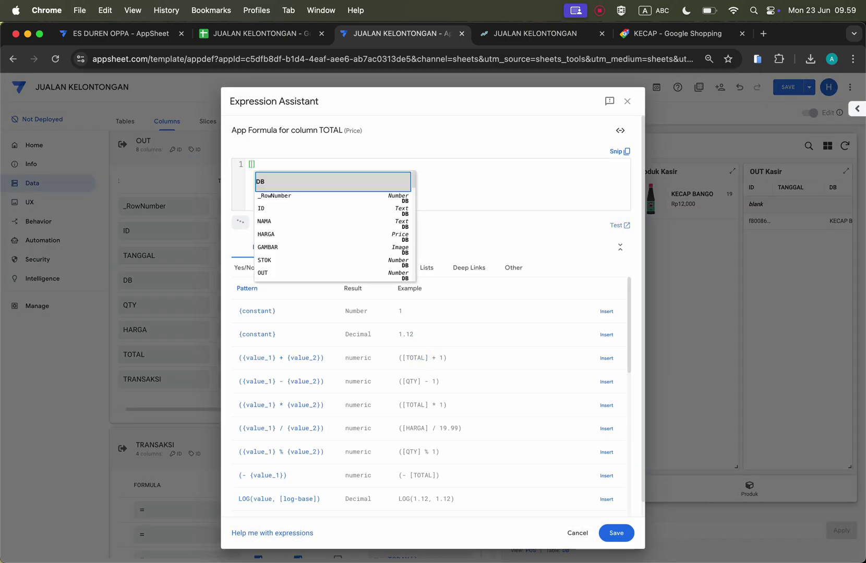
pyautogui.write('Q')
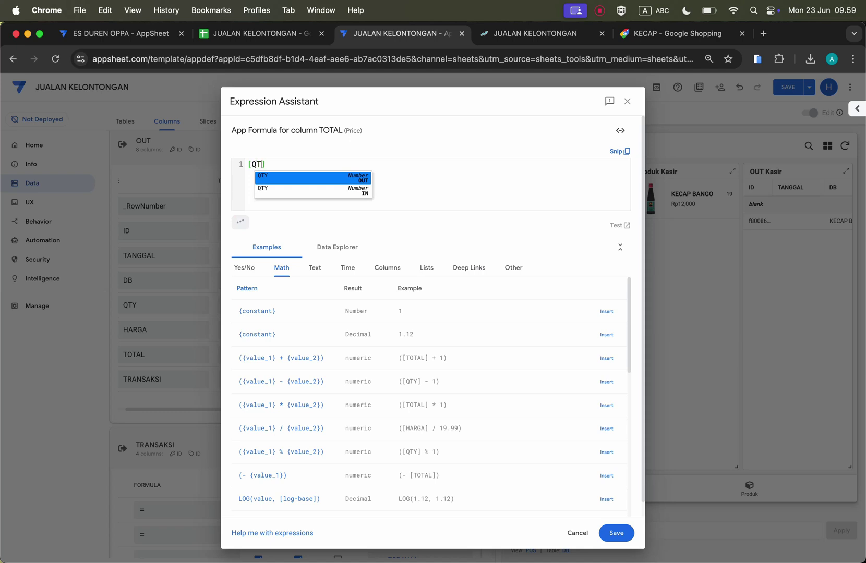
pyautogui.write('T')
pyautogui.press('Return')
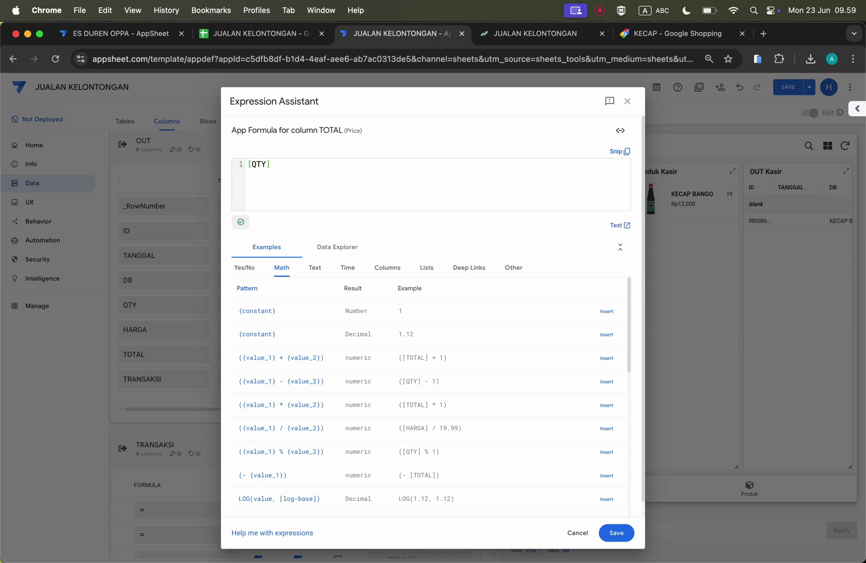
pyautogui.write('*[')
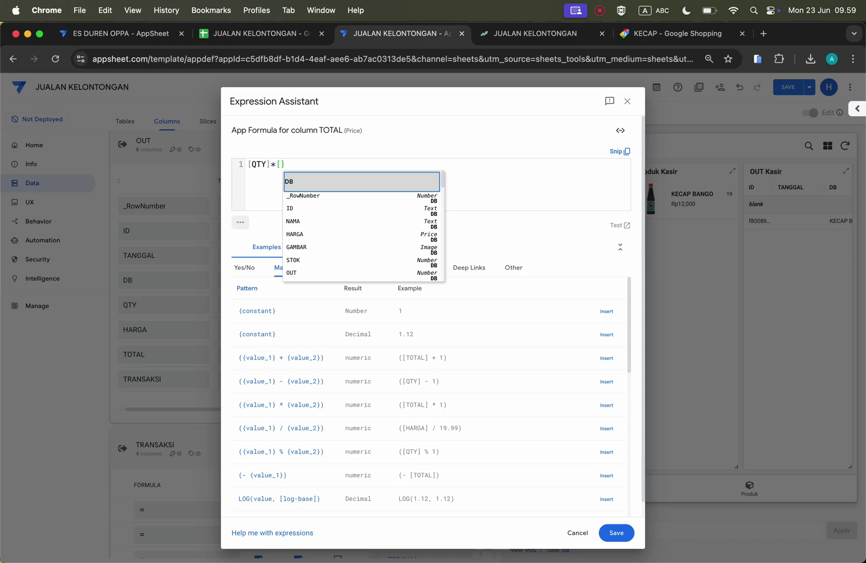
pyautogui.write('HAR')
pyautogui.press('Return')
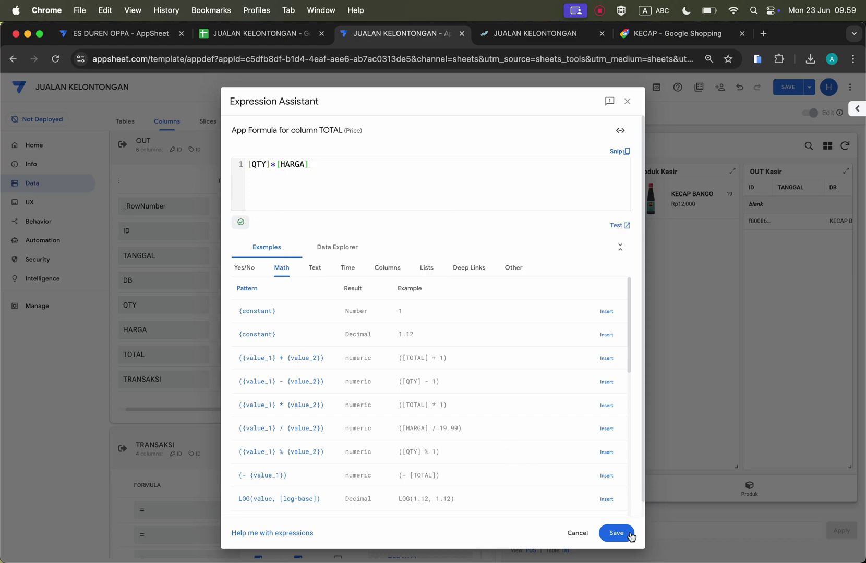
pyautogui.click(616, 532)
# Step: Set the initial value of the OUT table's QTY column to 1
pyautogui.hscroll(5, 418, 307)
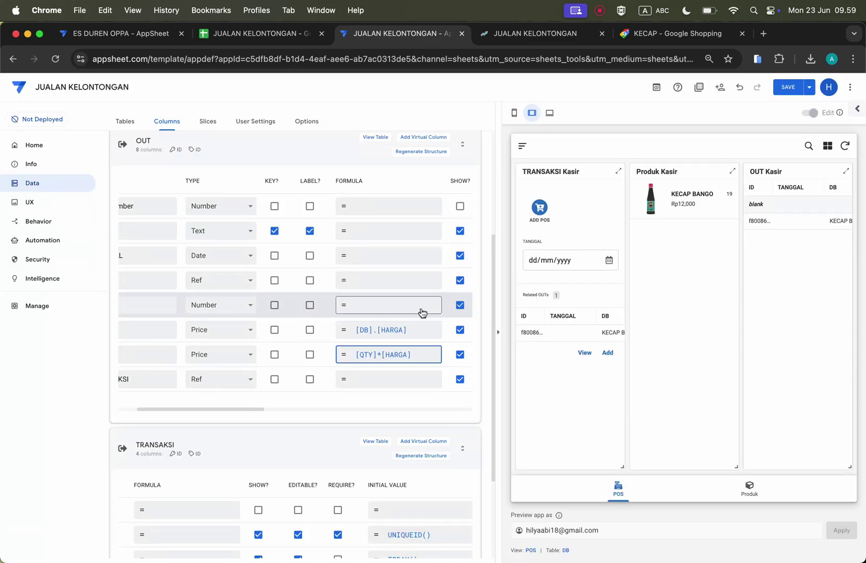
pyautogui.click(386, 311)
pyautogui.write('1')
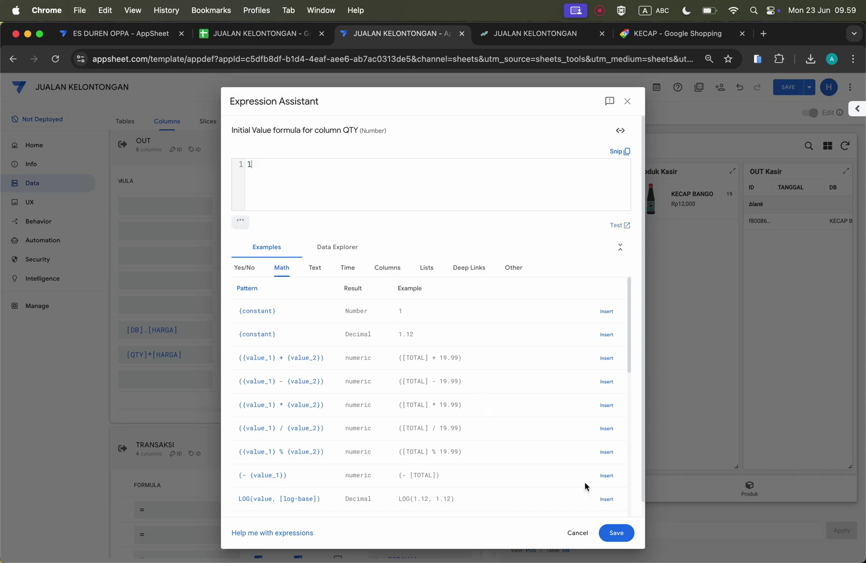
pyautogui.click(616, 532)
# Step: Set the minimum value of the OUT table's QTY column to 1 in its column settings
pyautogui.hscroll(-5, 333, 313)
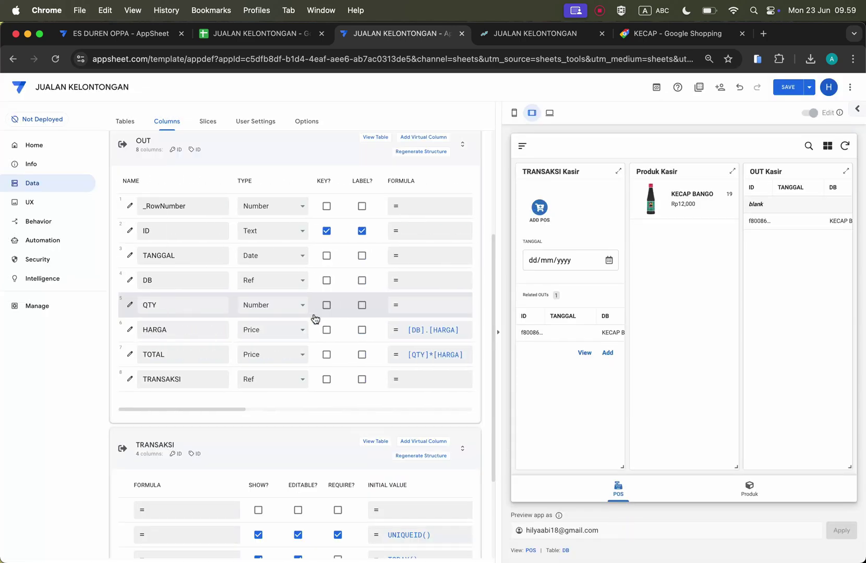
pyautogui.click(130, 305)
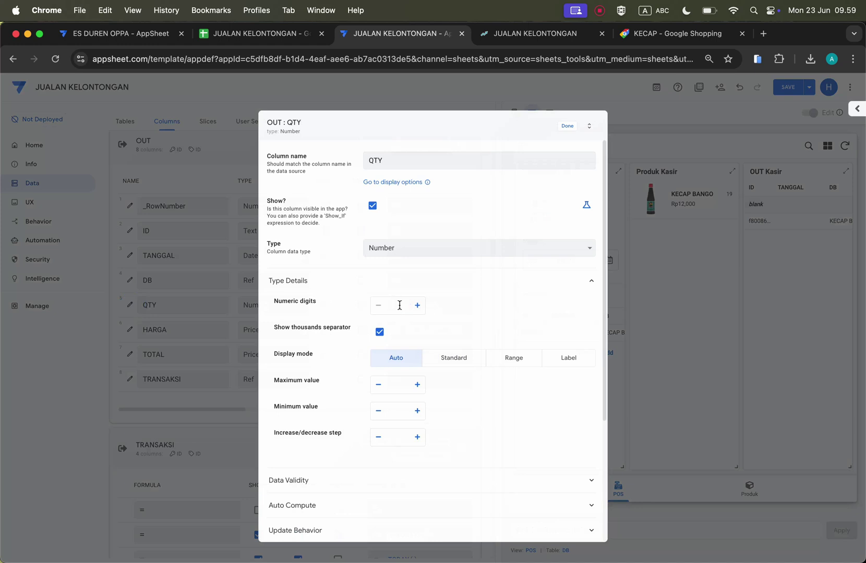
pyautogui.click(416, 306)
pyautogui.click(379, 306)
pyautogui.click(398, 411)
pyautogui.write('1')
pyautogui.click(567, 127)
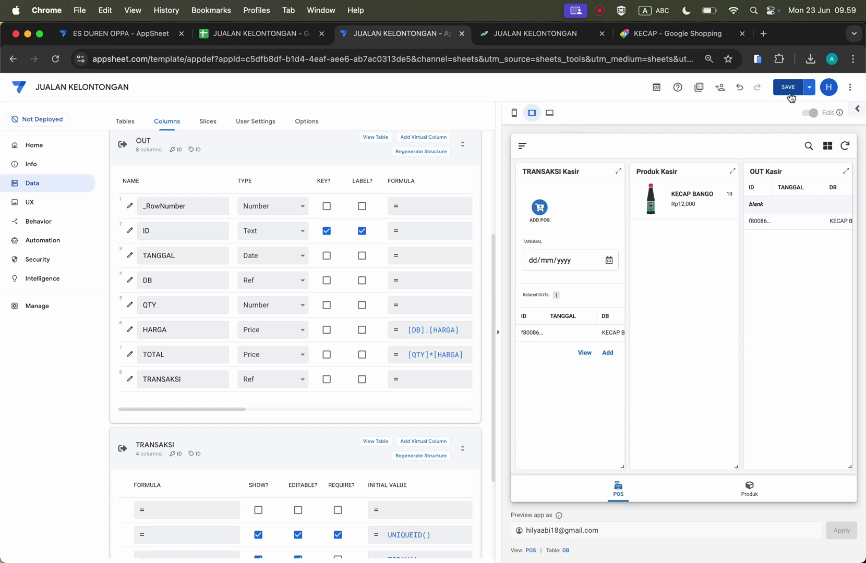
# Step: Expand the IN table's columns and set the initial value of its QTY column to 1
pyautogui.scroll(-3, 386, 441)
pyautogui.scroll(5, 387, 440)
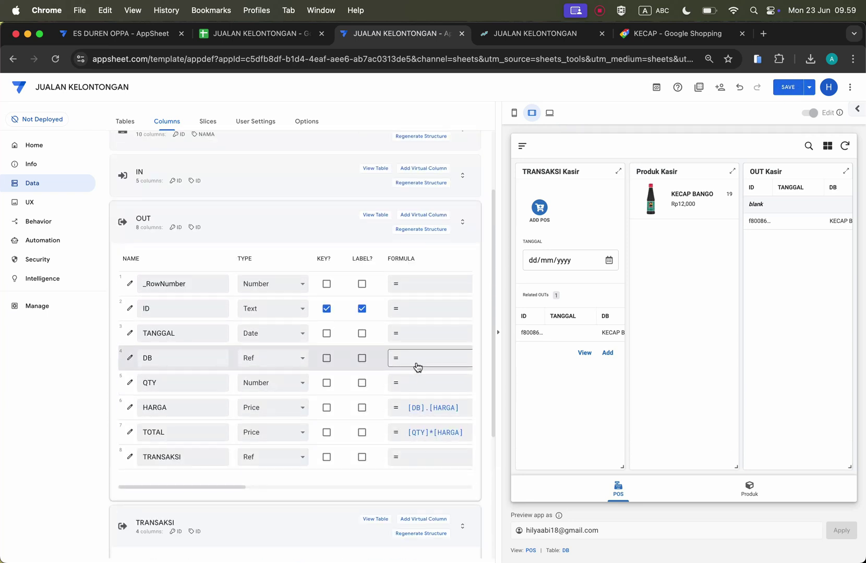
pyautogui.hscroll(5, 423, 456)
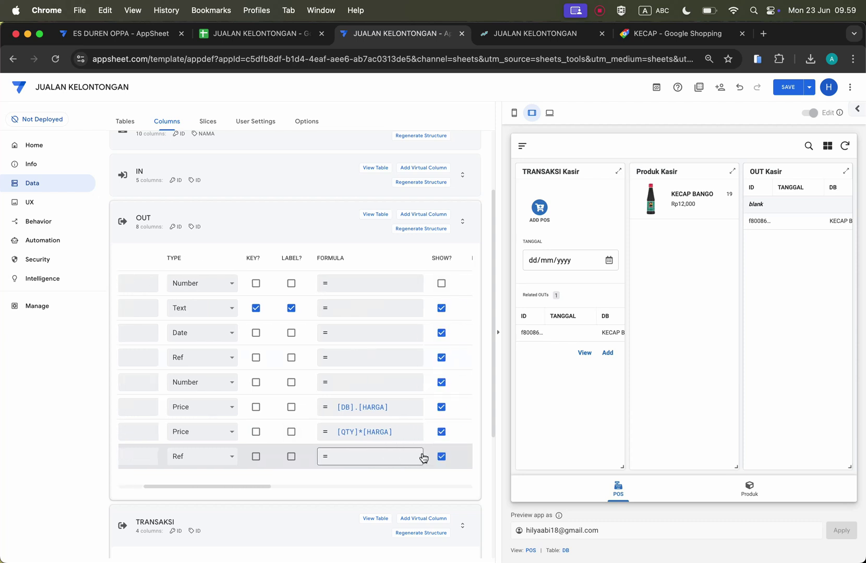
pyautogui.hscroll(-5, 409, 451)
pyautogui.scroll(4, 397, 381)
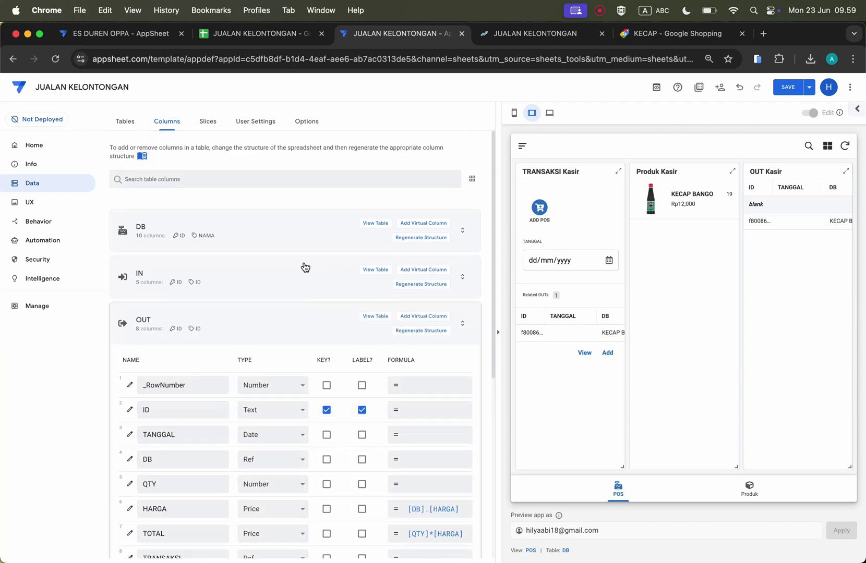
pyautogui.click(317, 277)
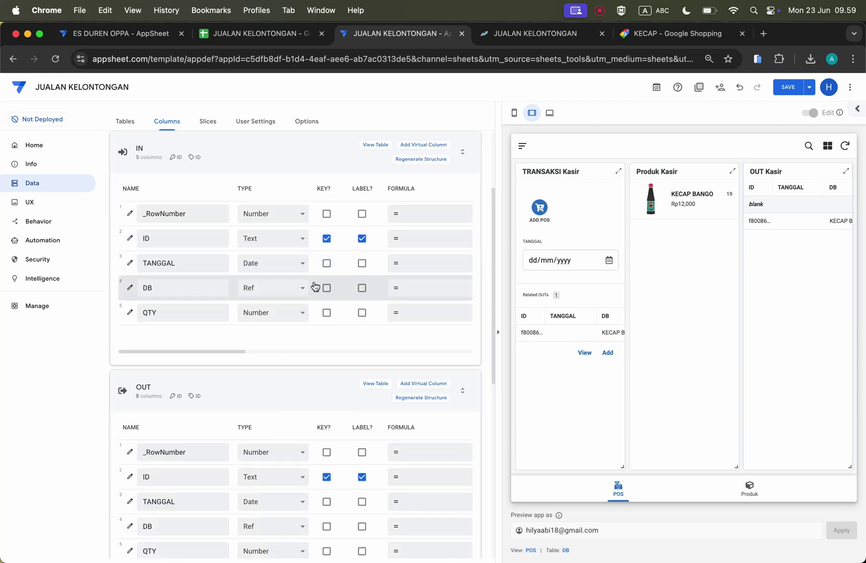
pyautogui.hscroll(5, 418, 313)
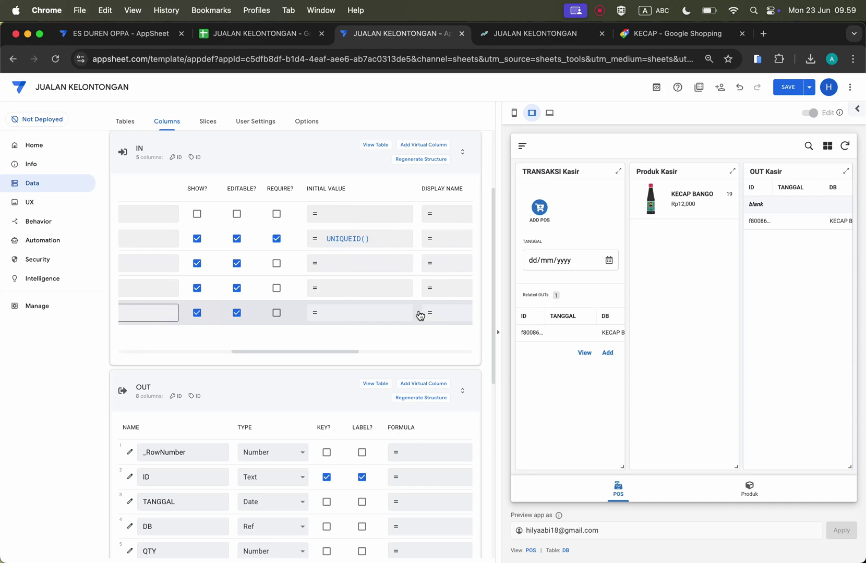
pyautogui.click(342, 312)
pyautogui.write('1')
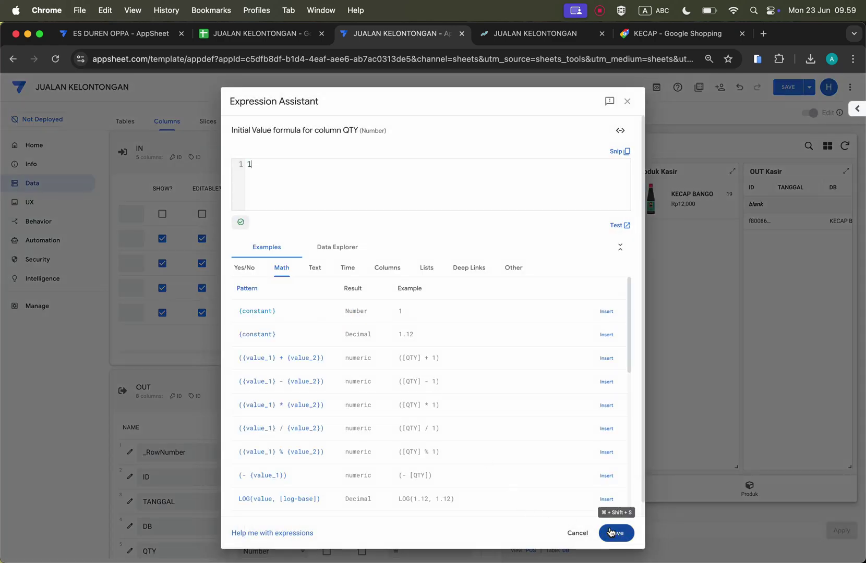
pyautogui.click(610, 531)
# Step: Set the minimum value of the IN table's QTY column to 1 in its column settings
pyautogui.hscroll(-5, 313, 305)
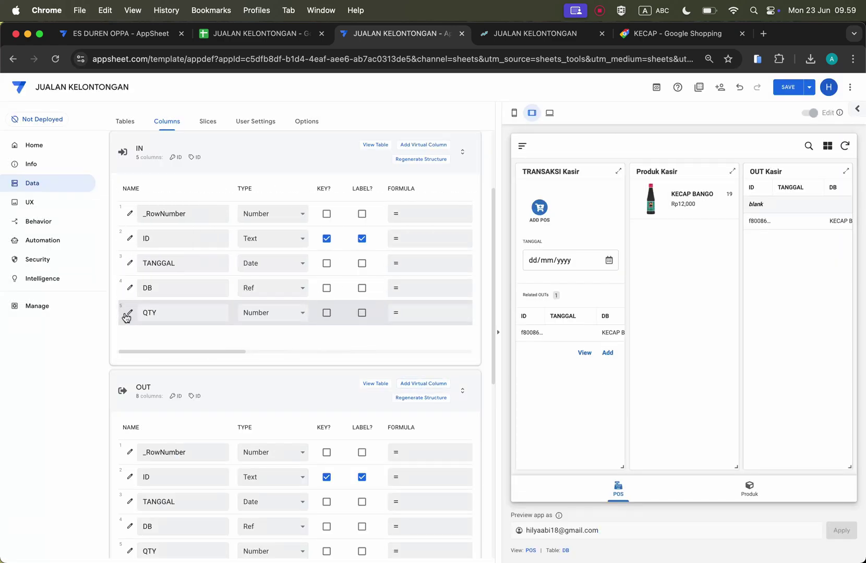
pyautogui.click(126, 312)
pyautogui.click(392, 412)
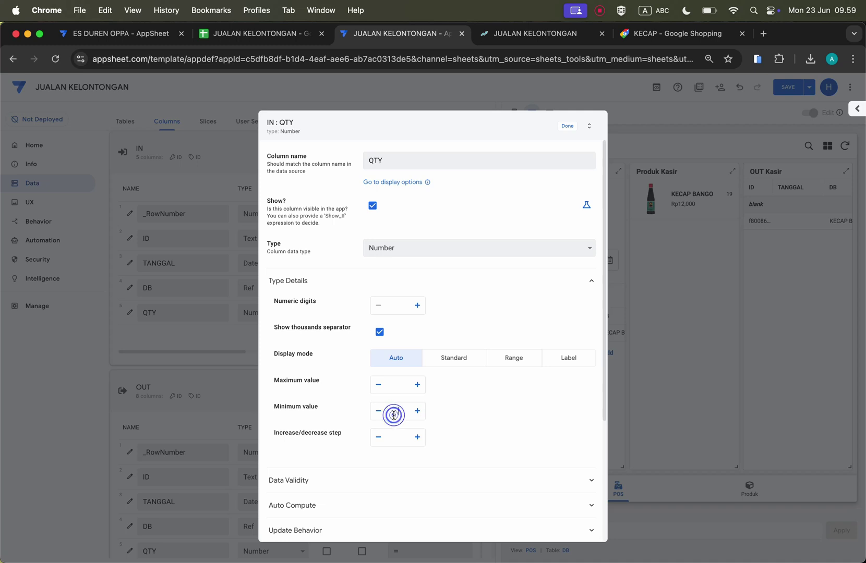
pyautogui.write('1')
pyautogui.click(568, 126)
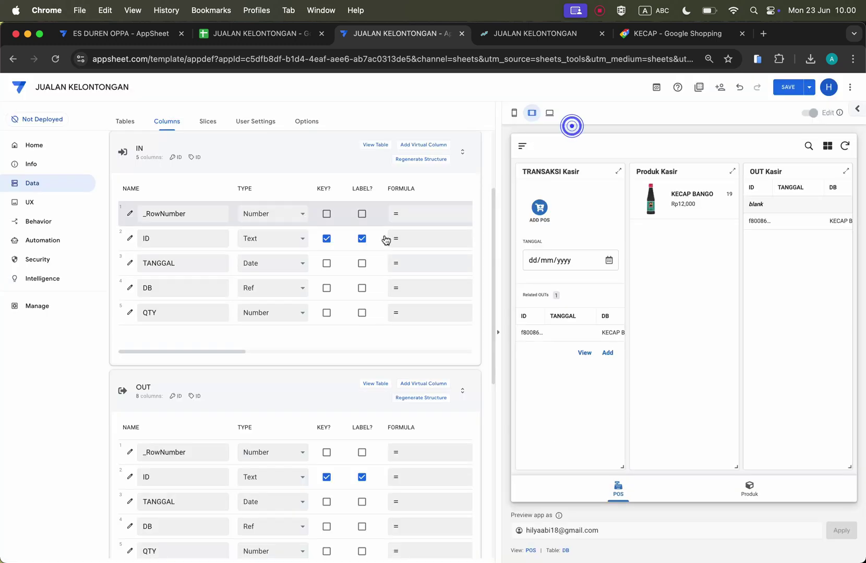
# Step: Expand the DB table's columns and save the app
pyautogui.scroll(3, 383, 236)
pyautogui.click(277, 232)
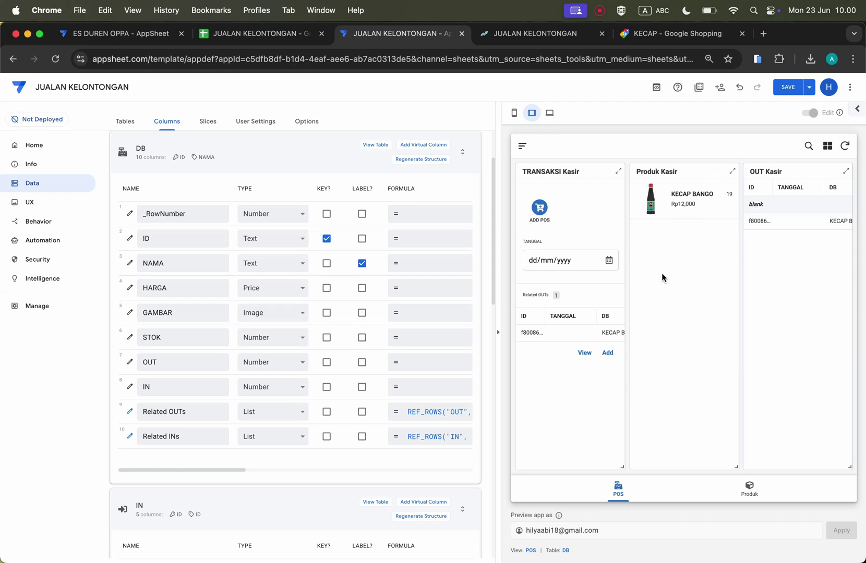
pyautogui.click(793, 85)
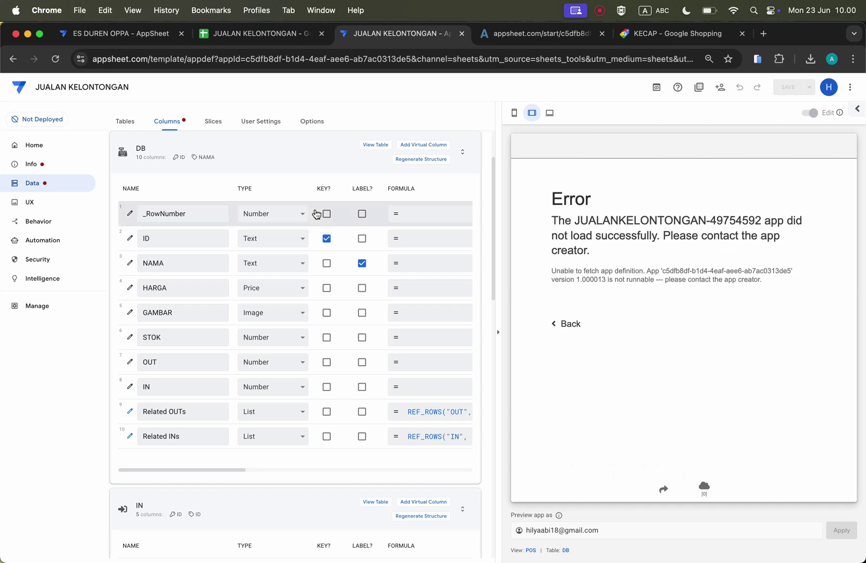
# Step: Raise the numeric digits of the OUT table's QTY column to 2 and save the app again
pyautogui.scroll(-2, 279, 448)
pyautogui.scroll(-5, 279, 456)
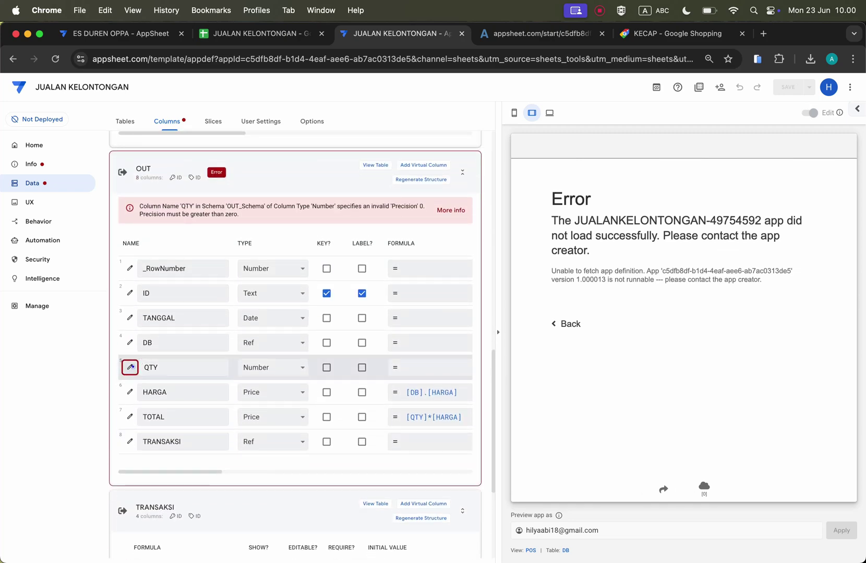
pyautogui.click(130, 368)
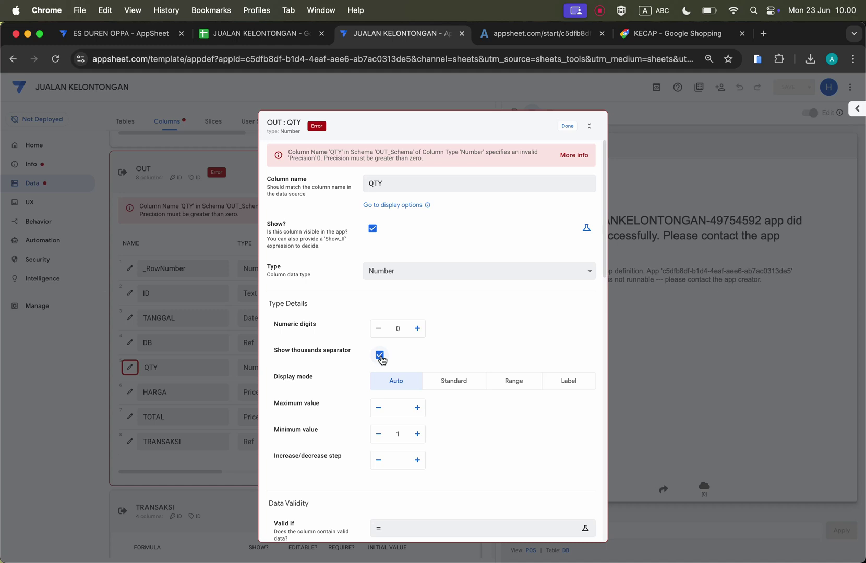
pyautogui.click(417, 329)
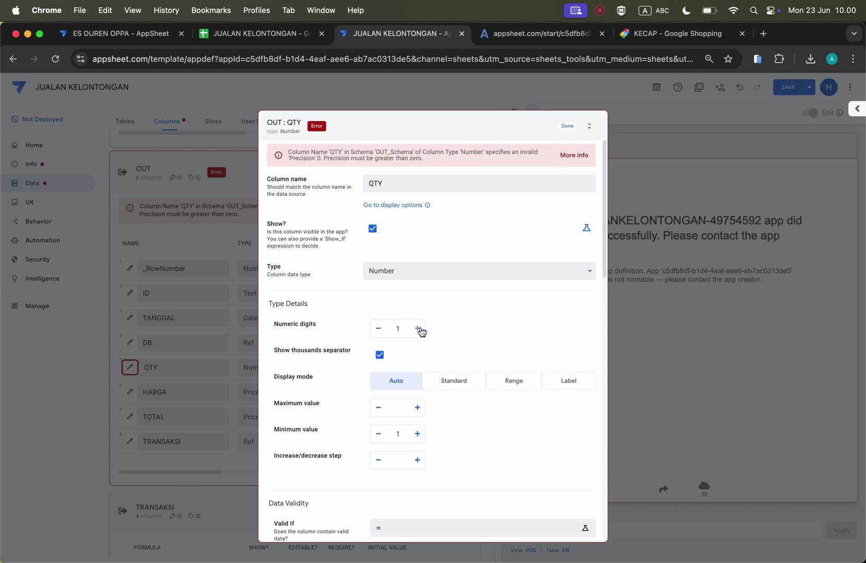
pyautogui.click(418, 329)
pyautogui.click(567, 127)
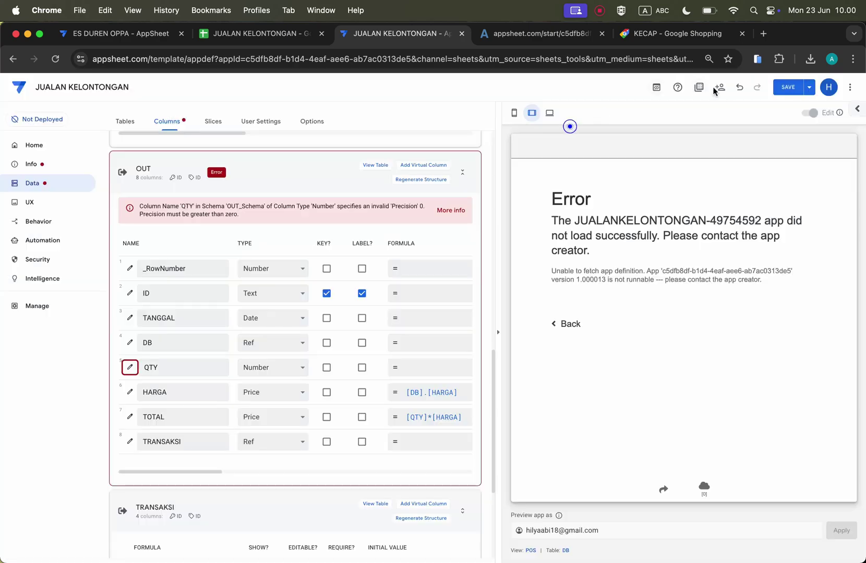
pyautogui.click(792, 94)
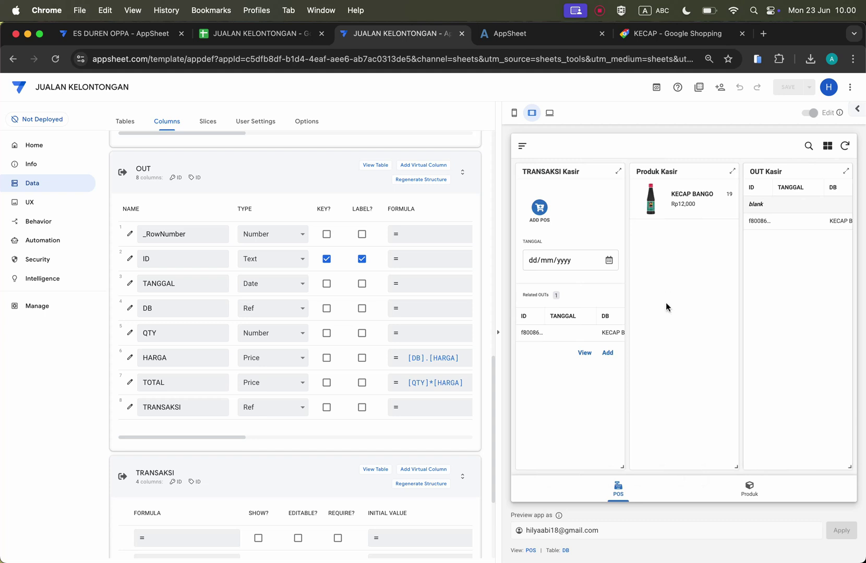
# Step: Find the OUT Kasir view and change its view type to deck
pyautogui.hscroll(1, 812, 252)
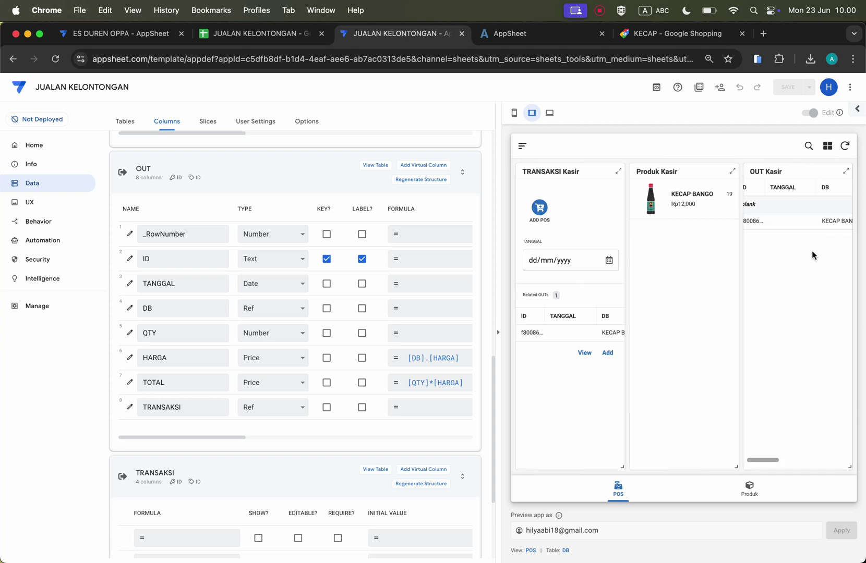
pyautogui.hscroll(5, 811, 251)
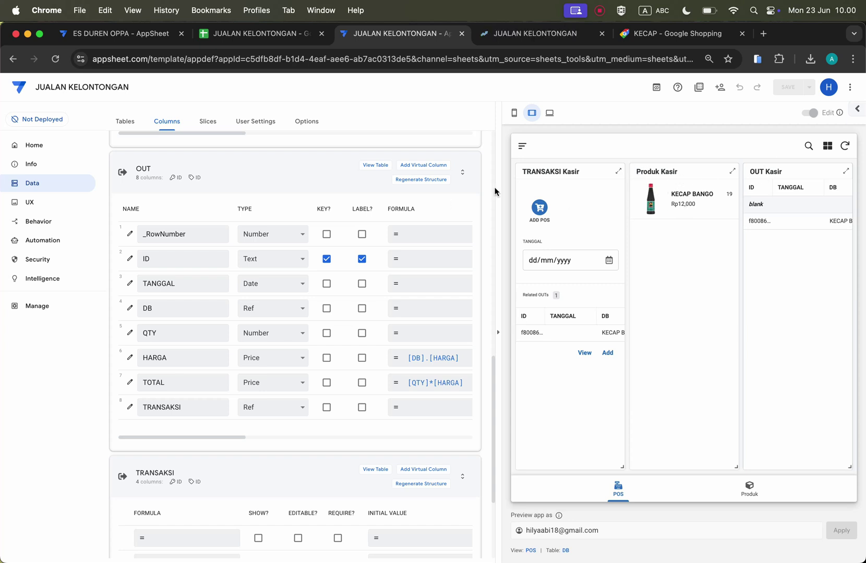
pyautogui.click(34, 203)
pyautogui.click(146, 216)
pyautogui.write('o')
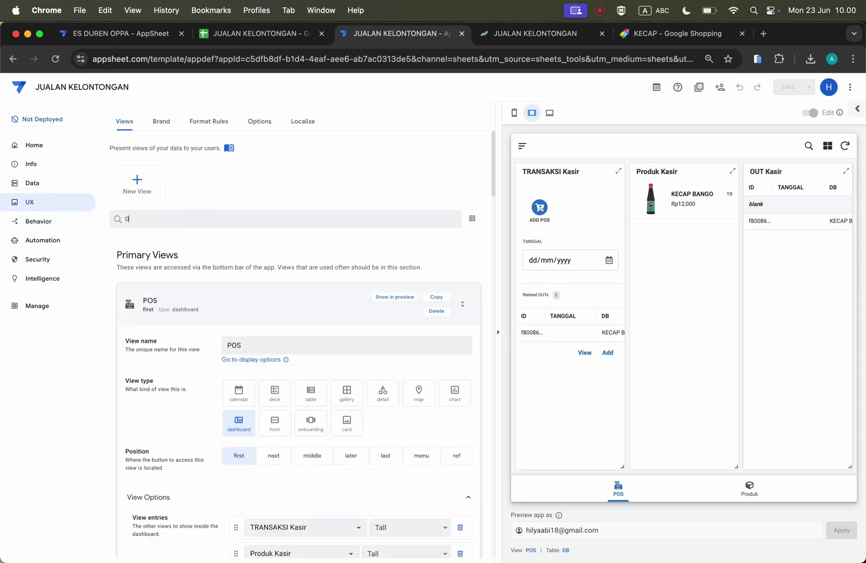
pyautogui.write('UT KASI')
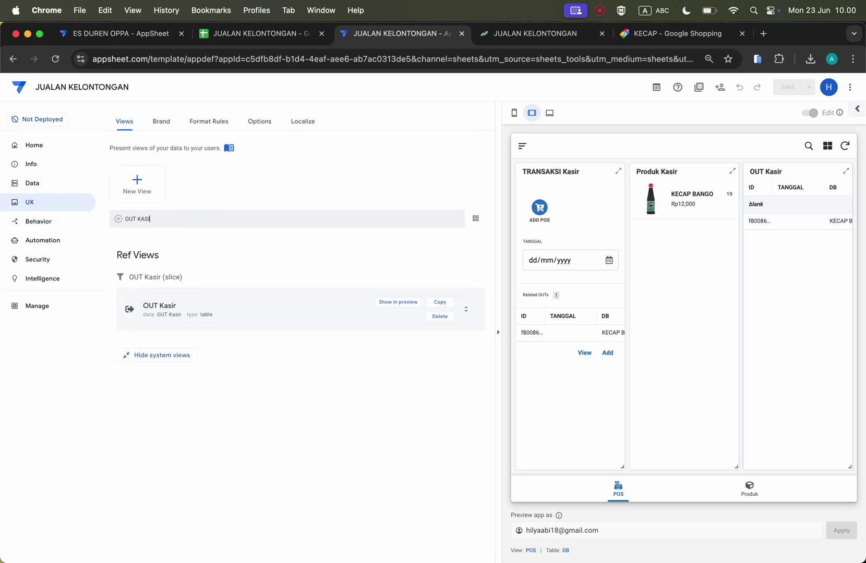
pyautogui.click(235, 308)
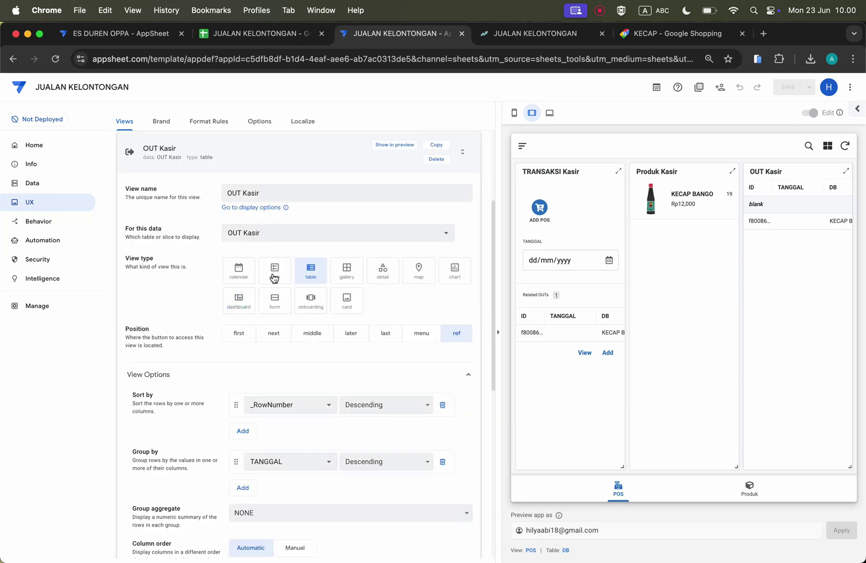
pyautogui.click(275, 278)
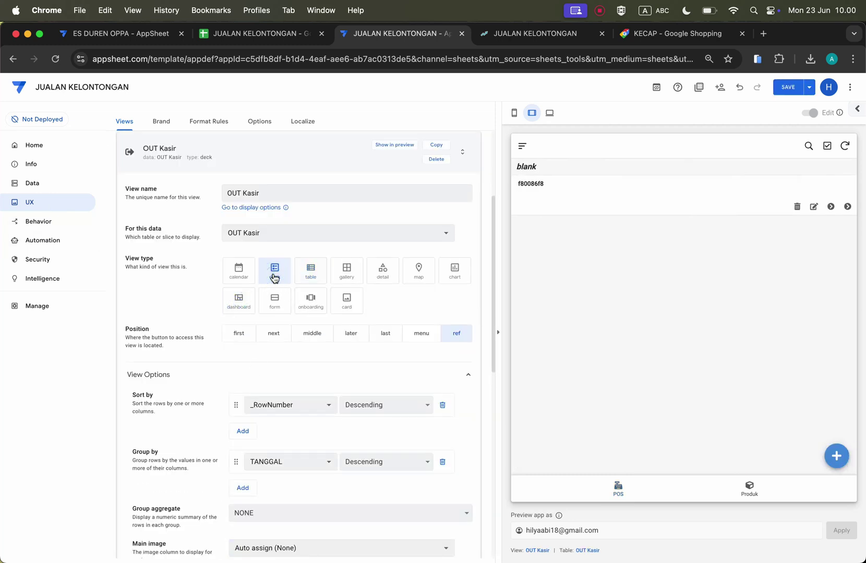
# Step: Set the OUT Kasir deck's primary header to DB, secondary header to TOTAL and summary column to QTY
pyautogui.scroll(-3, 302, 386)
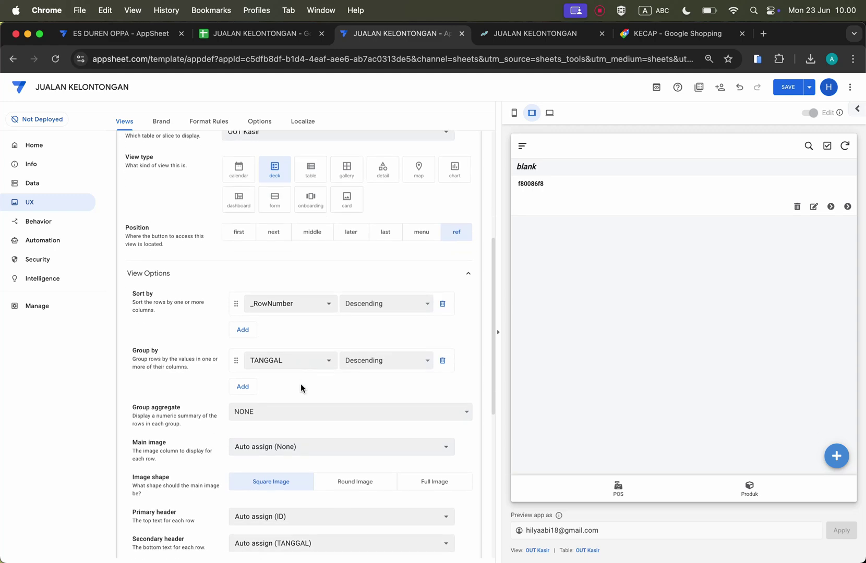
pyautogui.scroll(-2, 301, 388)
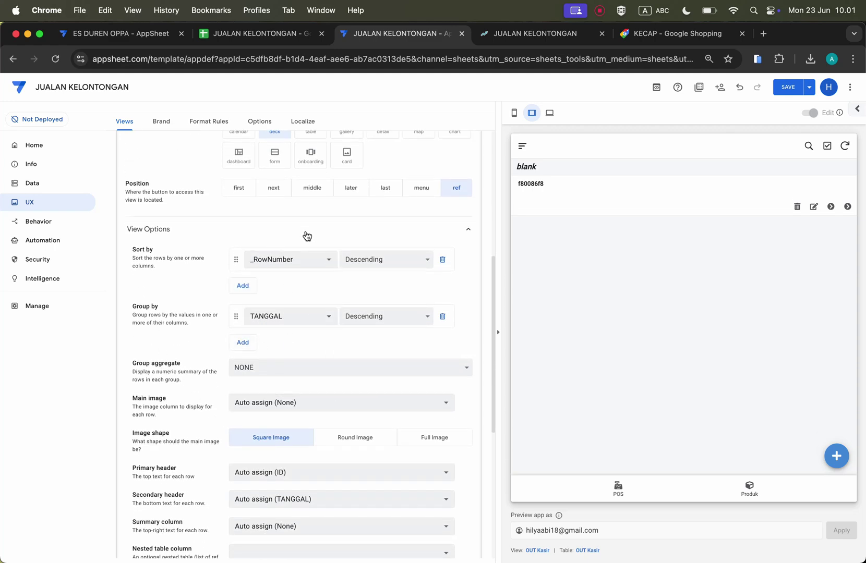
pyautogui.scroll(6, 264, 286)
pyautogui.scroll(-12, 294, 344)
pyautogui.scroll(3, 267, 348)
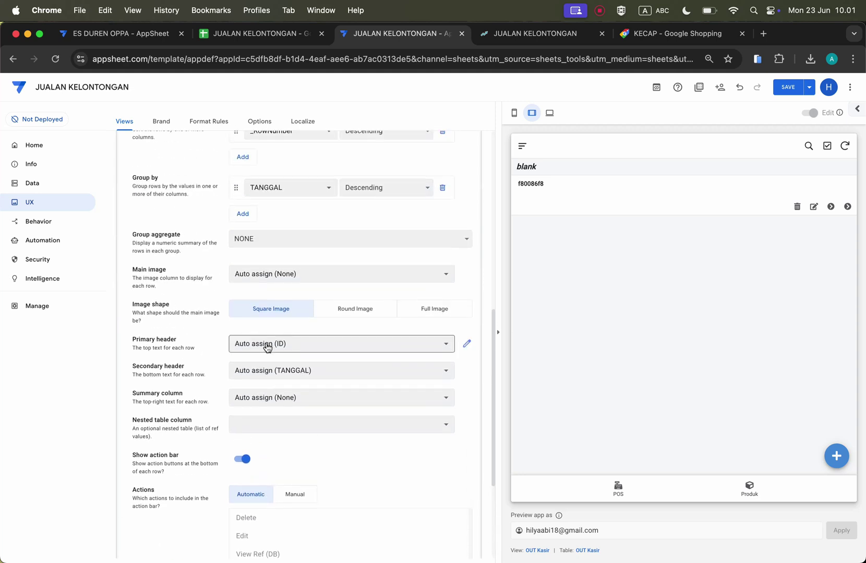
pyautogui.scroll(1, 267, 348)
pyautogui.click(295, 354)
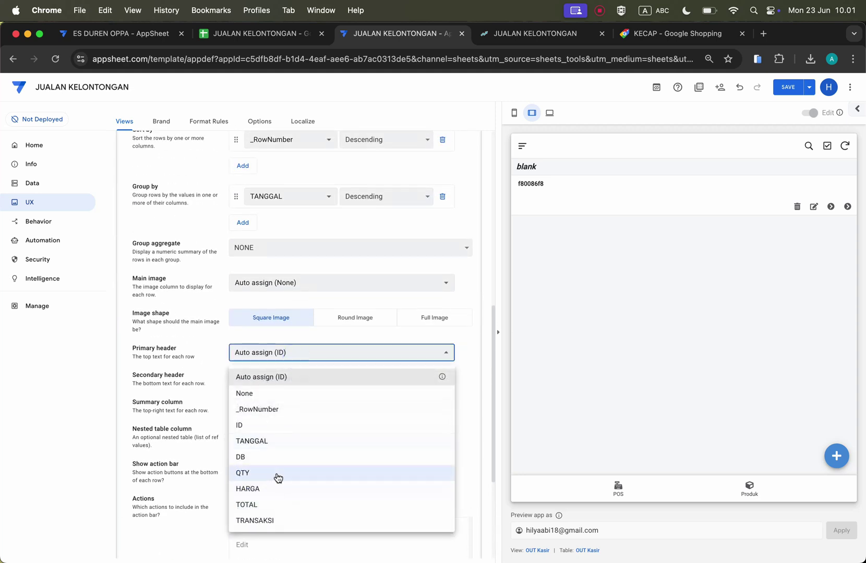
pyautogui.click(261, 457)
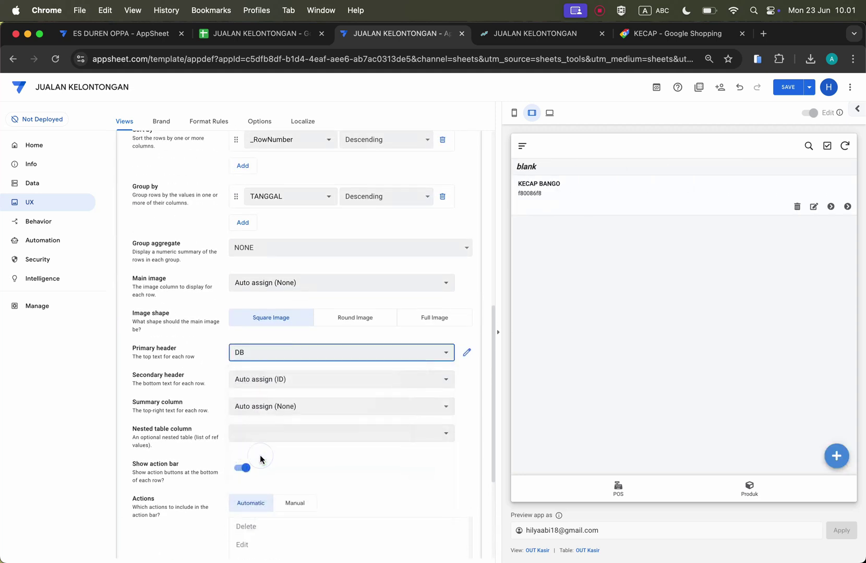
pyautogui.click(286, 384)
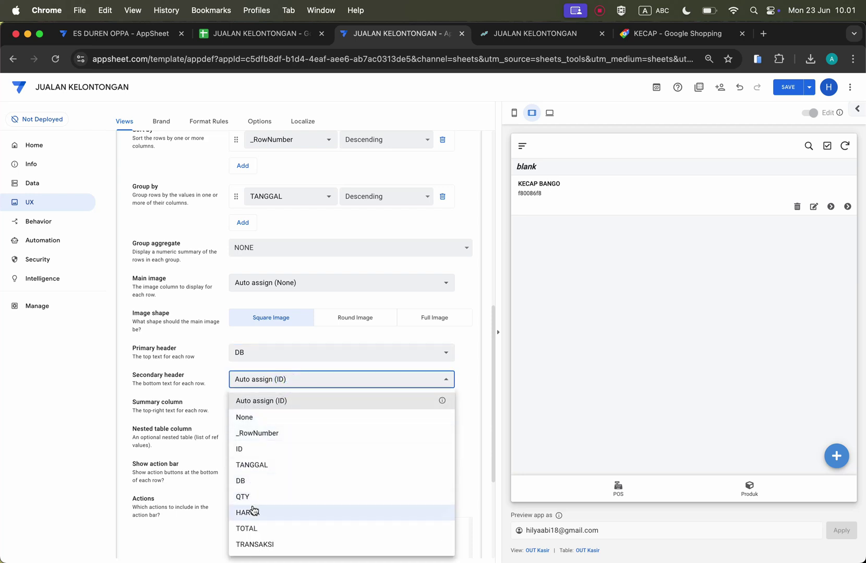
pyautogui.click(253, 528)
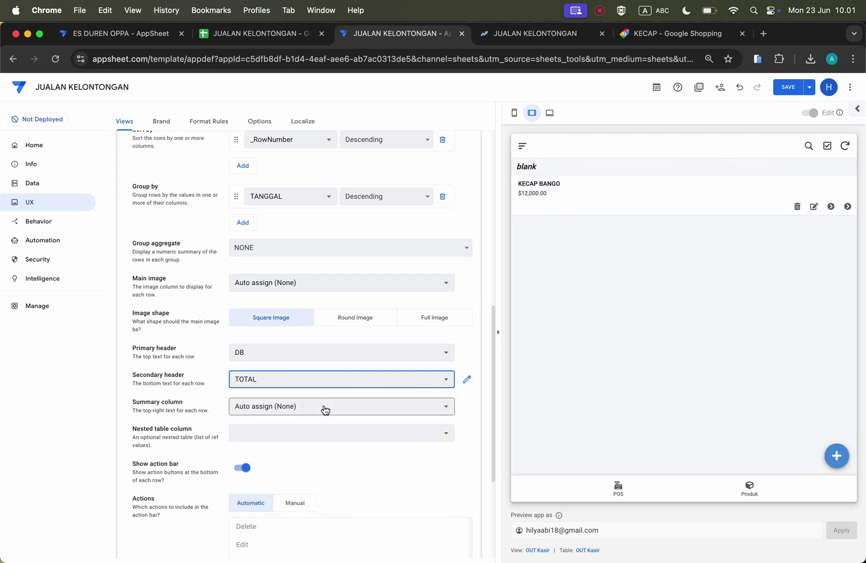
pyautogui.click(324, 407)
pyautogui.click(261, 497)
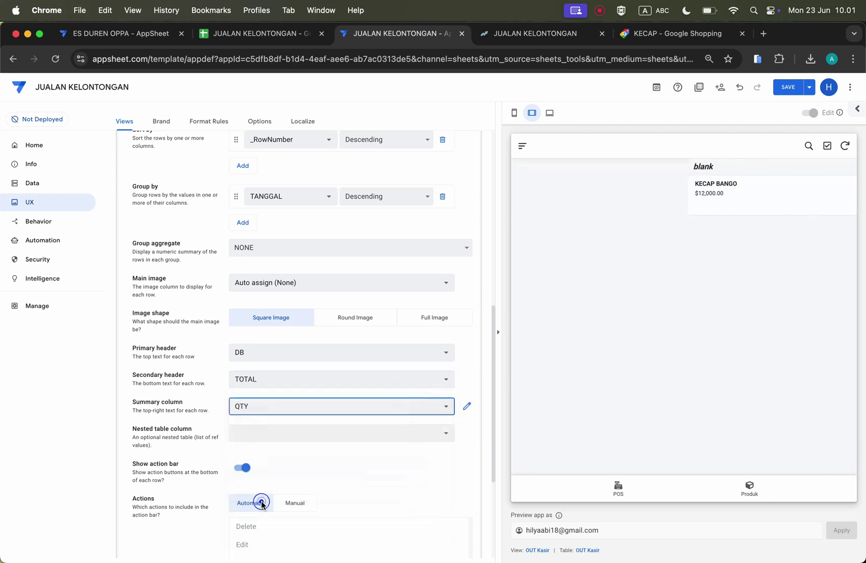
# Step: Try to switch the OUT Kasir view's actions to manual and remove Delete, Edit and both View Ref actions
pyautogui.scroll(-3, 340, 468)
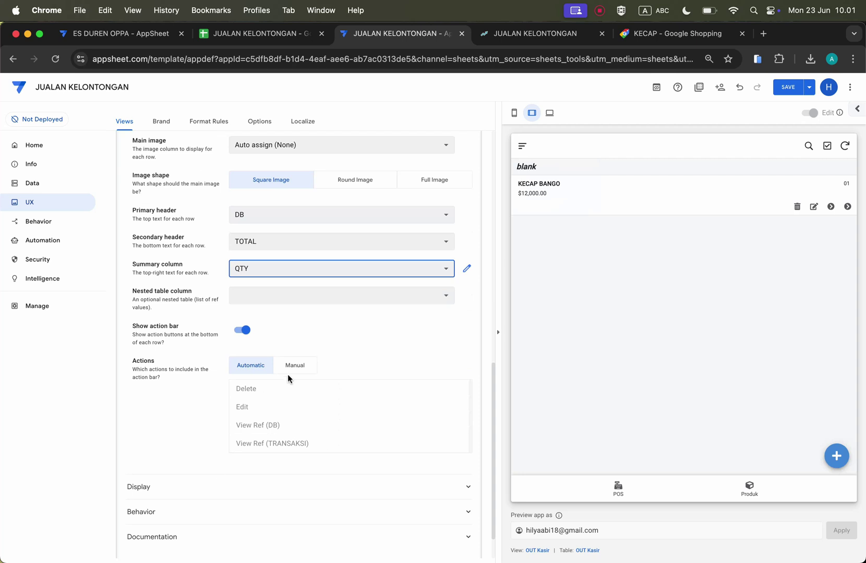
pyautogui.click(305, 365)
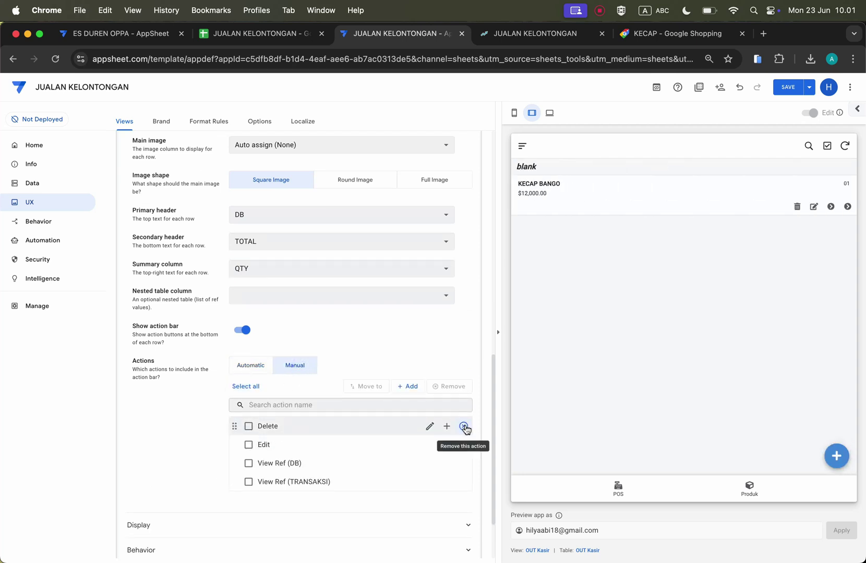
pyautogui.click(463, 426)
pyautogui.click(463, 427)
pyautogui.click(463, 427)
pyautogui.click(464, 426)
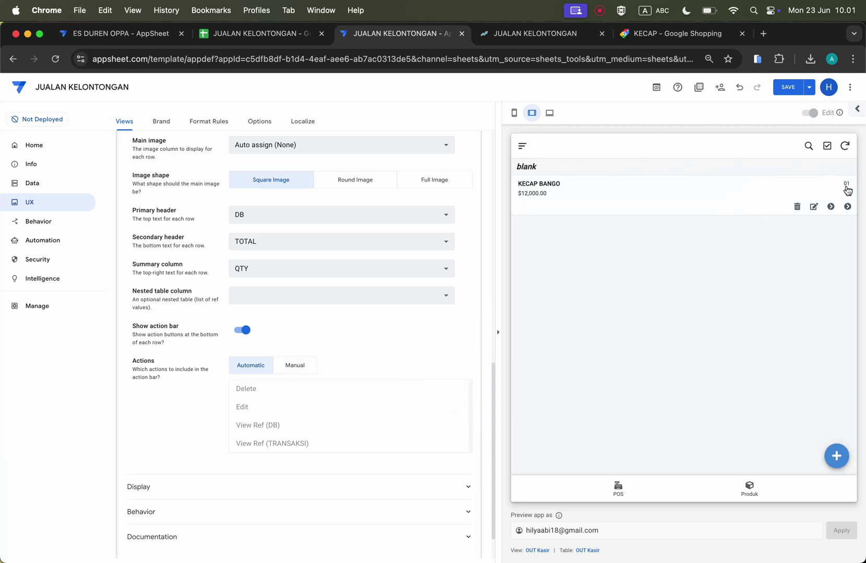
# Step: Return the preview to the POS dashboard and set the numeric digits of the OUT table's QTY column to 1
pyautogui.click(847, 190)
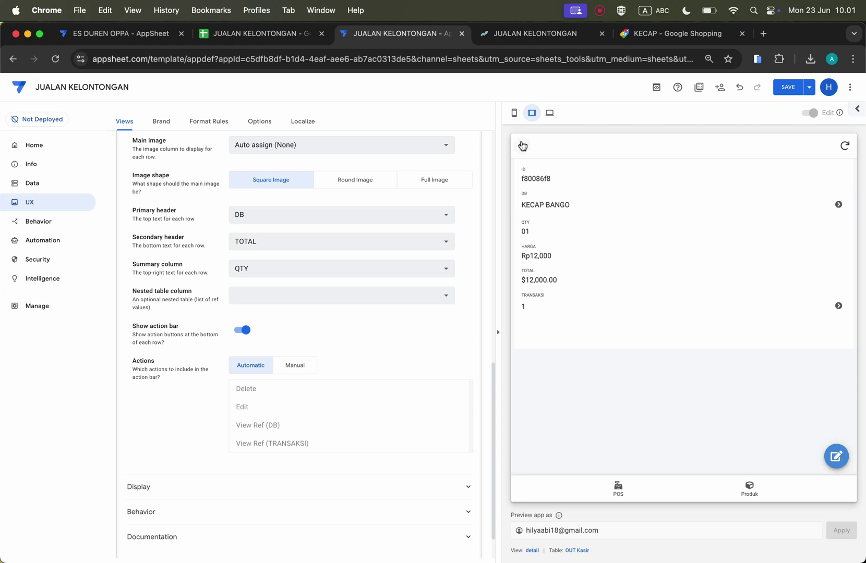
pyautogui.click(522, 146)
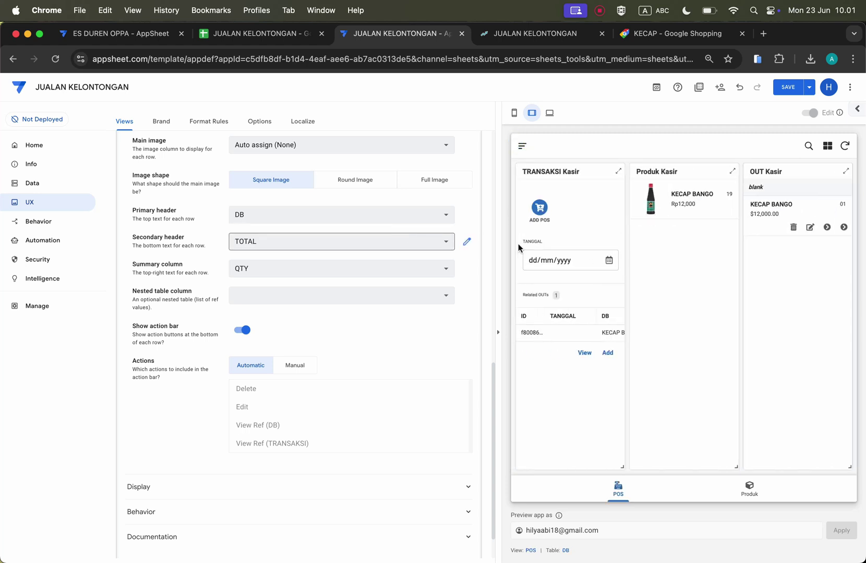
pyautogui.click(23, 182)
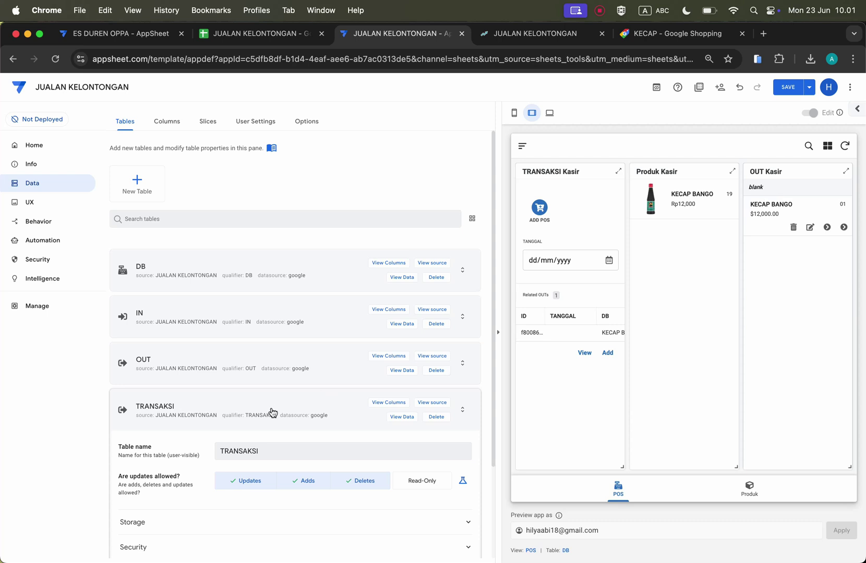
pyautogui.click(343, 411)
pyautogui.click(332, 369)
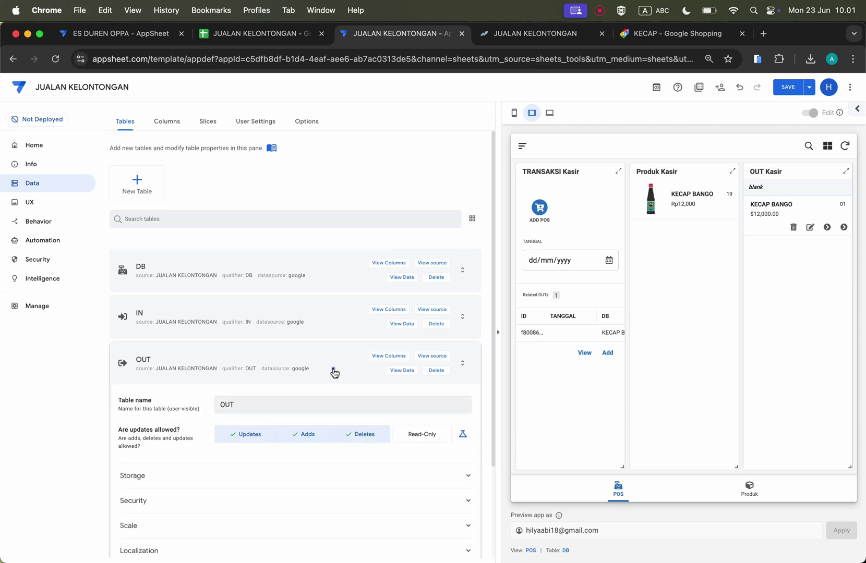
pyautogui.scroll(-2, 344, 365)
pyautogui.click(387, 240)
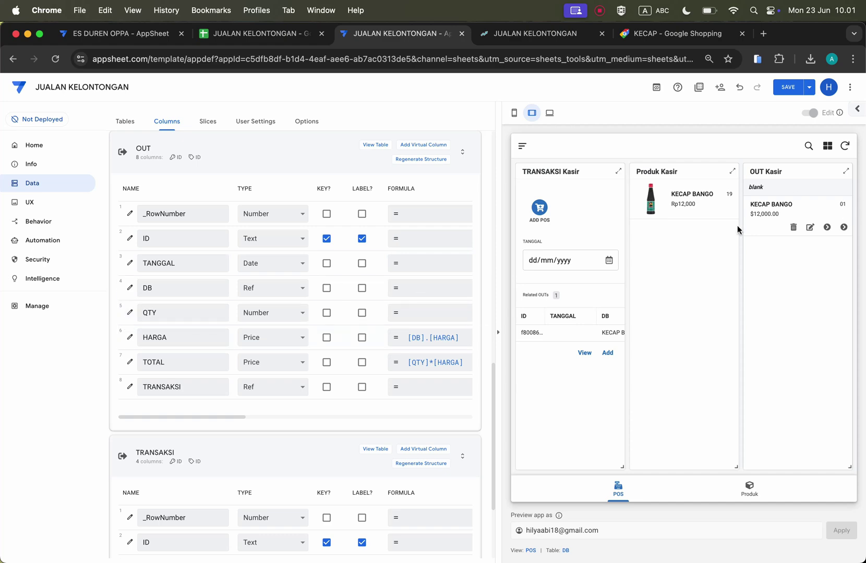
pyautogui.click(128, 312)
pyautogui.click(378, 305)
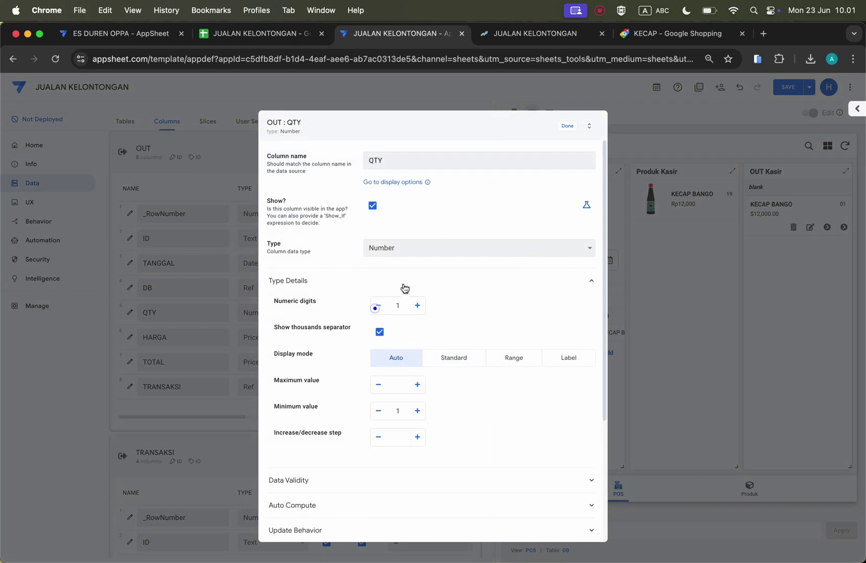
pyautogui.click(568, 131)
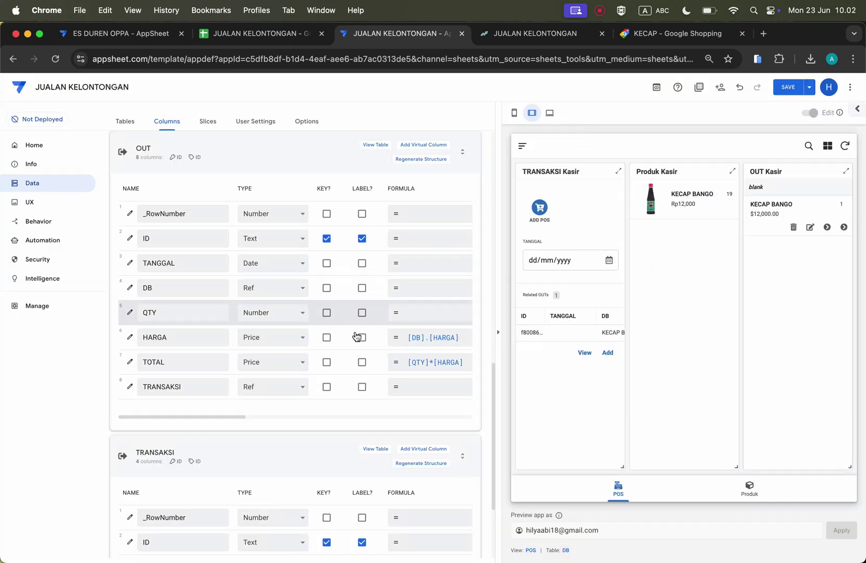
# Step: Set the currency symbol of the OUT table's TOTAL column to Rp in its column settings
pyautogui.scroll(-1, 357, 336)
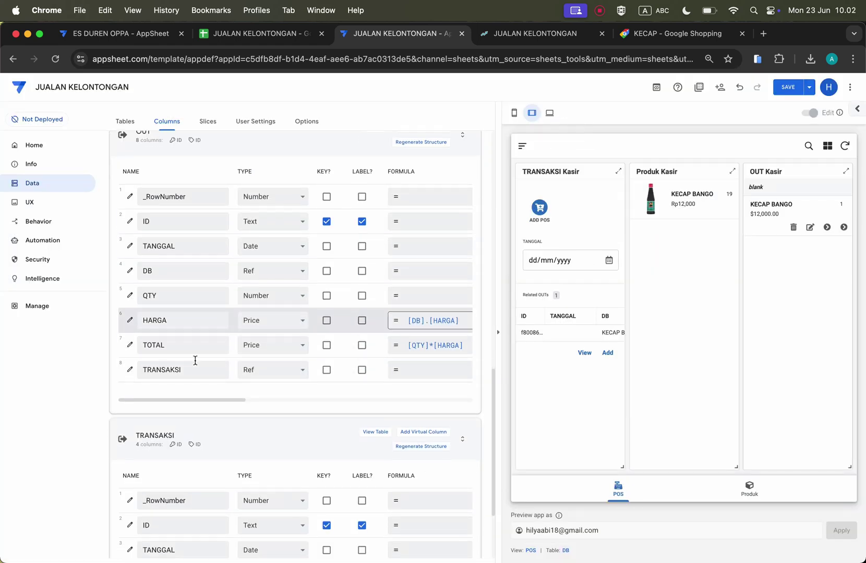
pyautogui.click(130, 343)
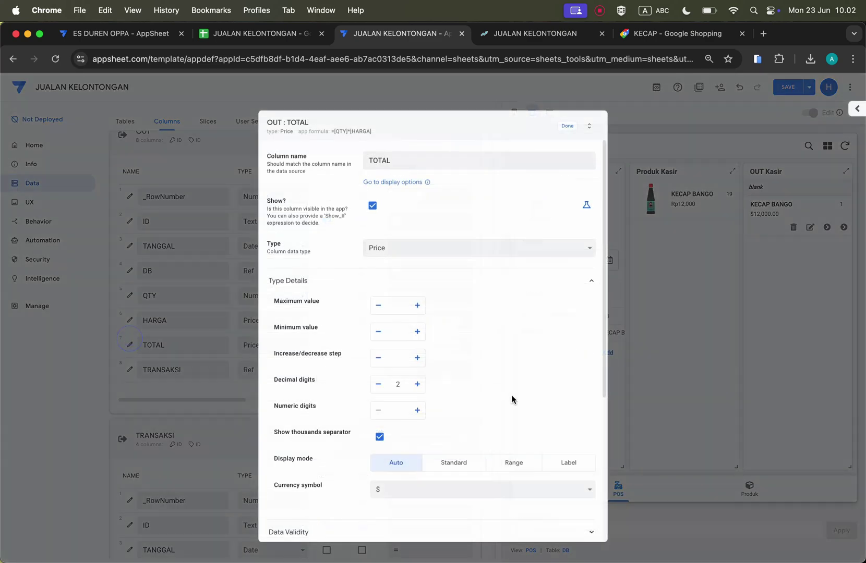
pyautogui.click(395, 490)
pyautogui.write('rp')
pyautogui.press('Return')
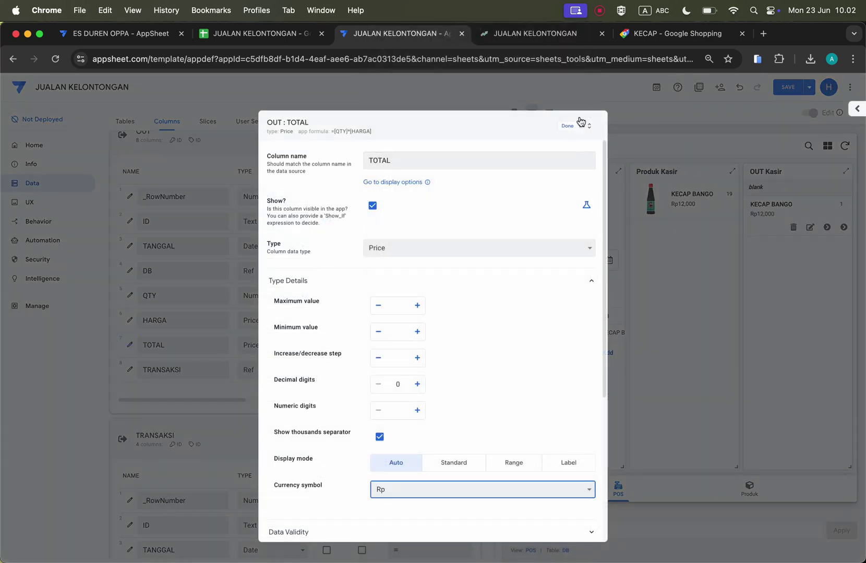
pyautogui.click(568, 125)
# Step: Add a virtual column named TOTAL HARGA to the TRANSAKSI table
pyautogui.scroll(-5, 344, 380)
pyautogui.click(286, 427)
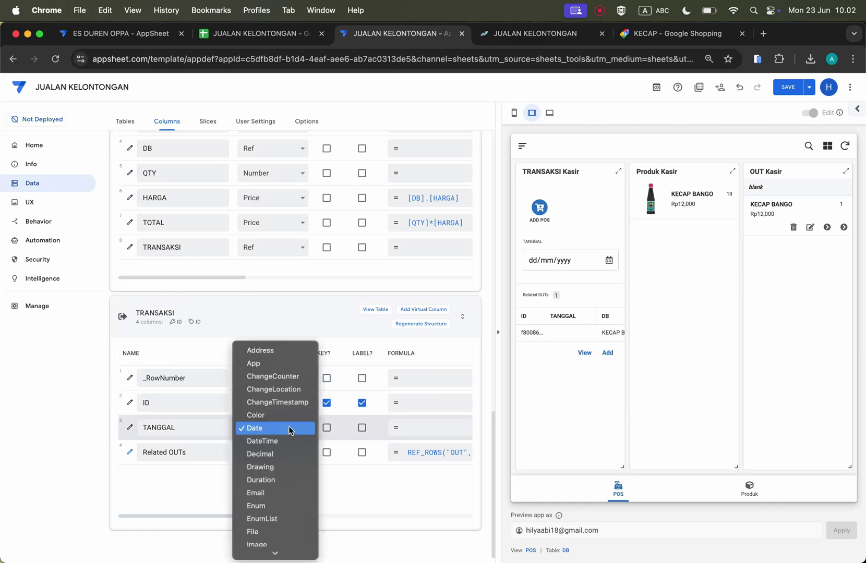
pyautogui.click(366, 494)
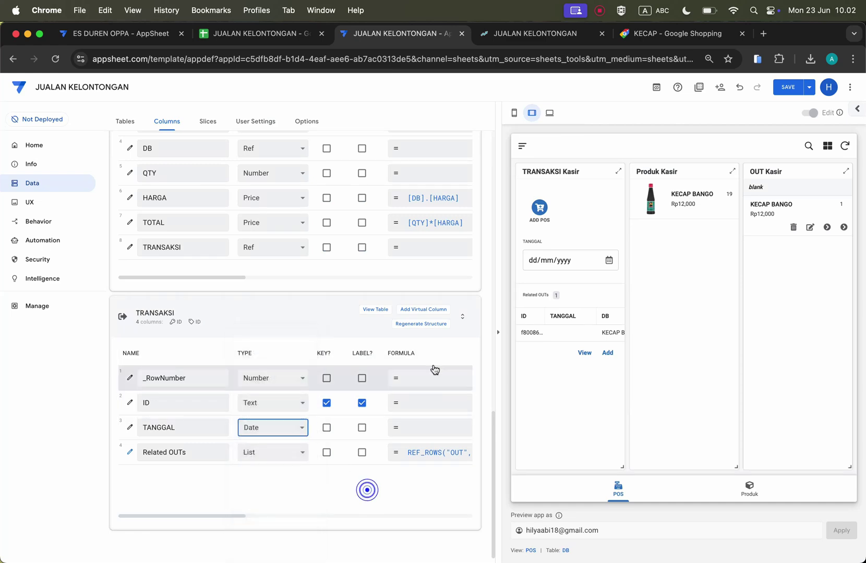
pyautogui.click(424, 310)
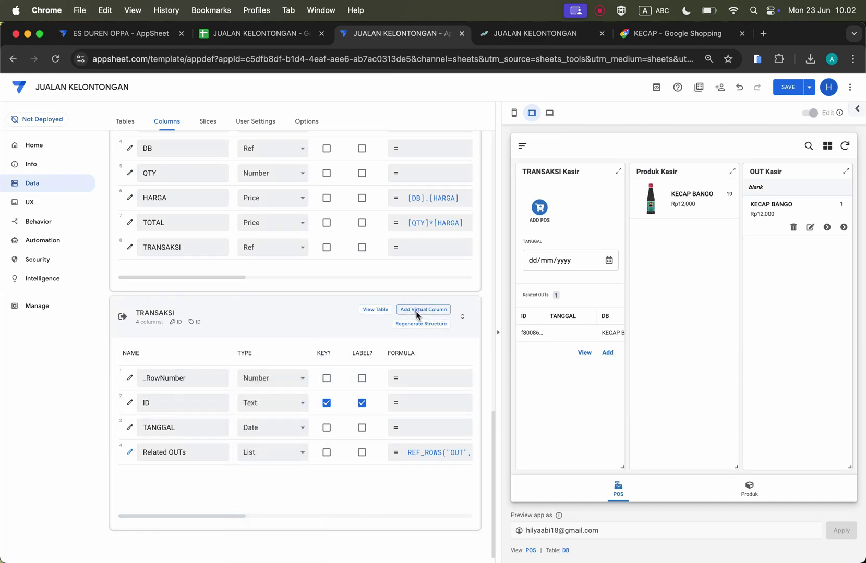
pyautogui.click(444, 163)
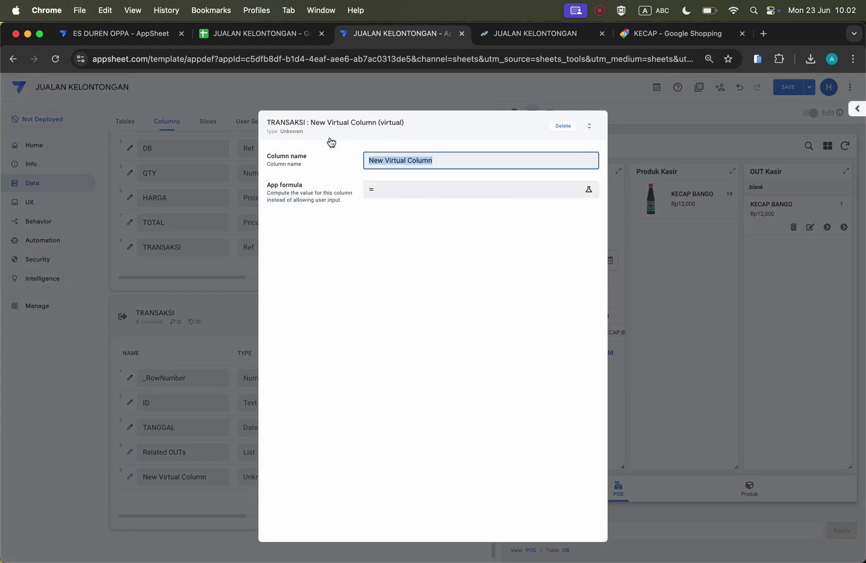
pyautogui.write('TOTAL TRANSAKSI')
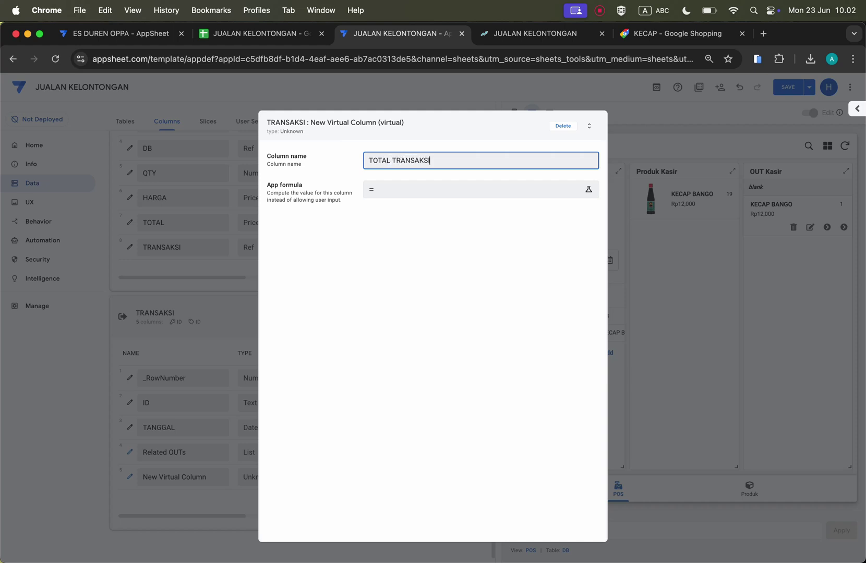
pyautogui.hotkey('alt', 'BackSpace')
# Step: Begin the TOTAL HARGA column's app formula with a sum over the OUT table's totals, SUM(SELECT(OUT[TOTAL]))
pyautogui.click(430, 191)
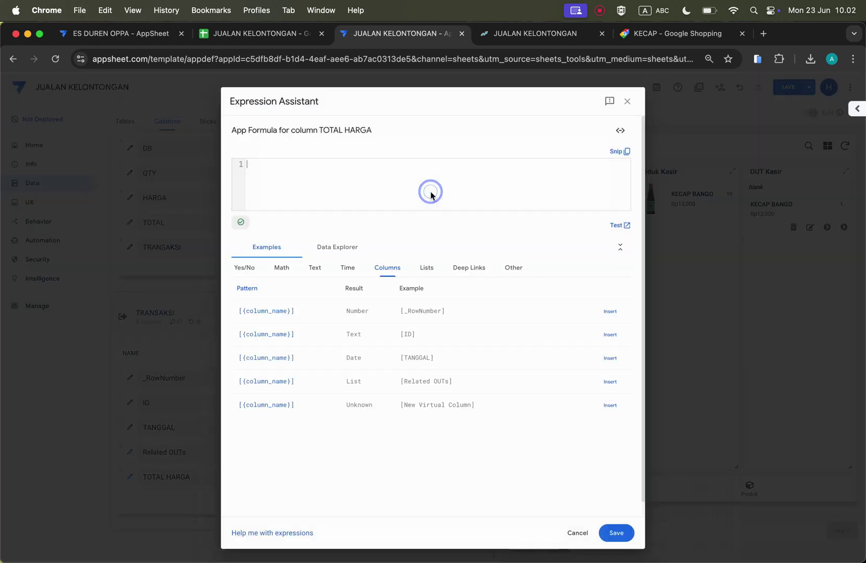
pyautogui.write('SUM')
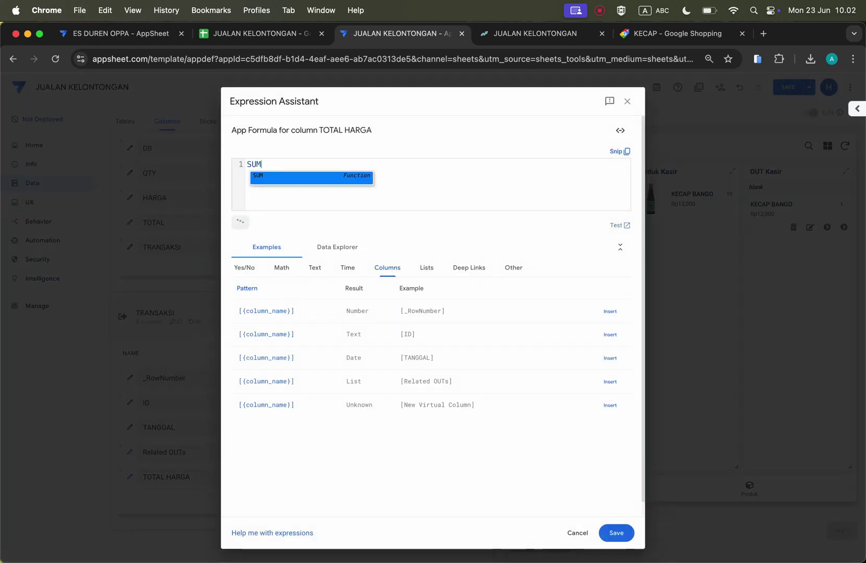
pyautogui.write('(SELECT(')
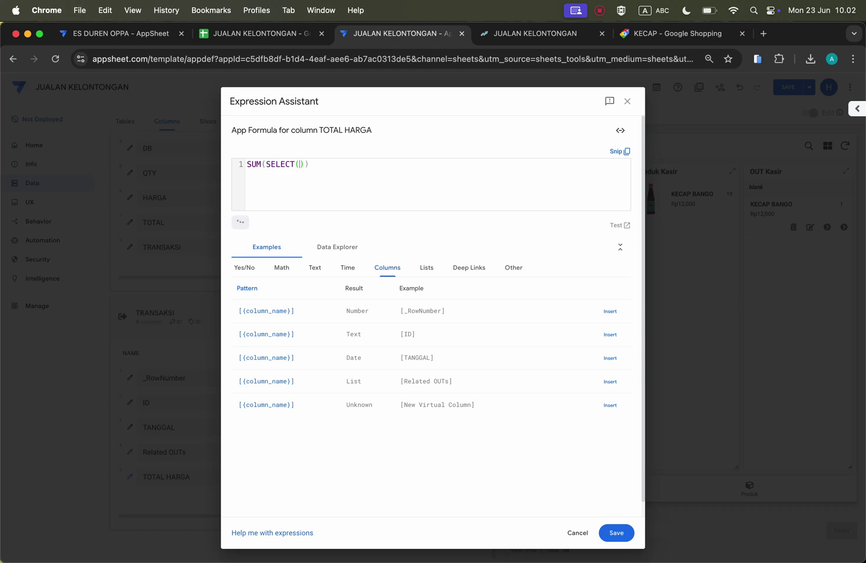
pyautogui.write('OU')
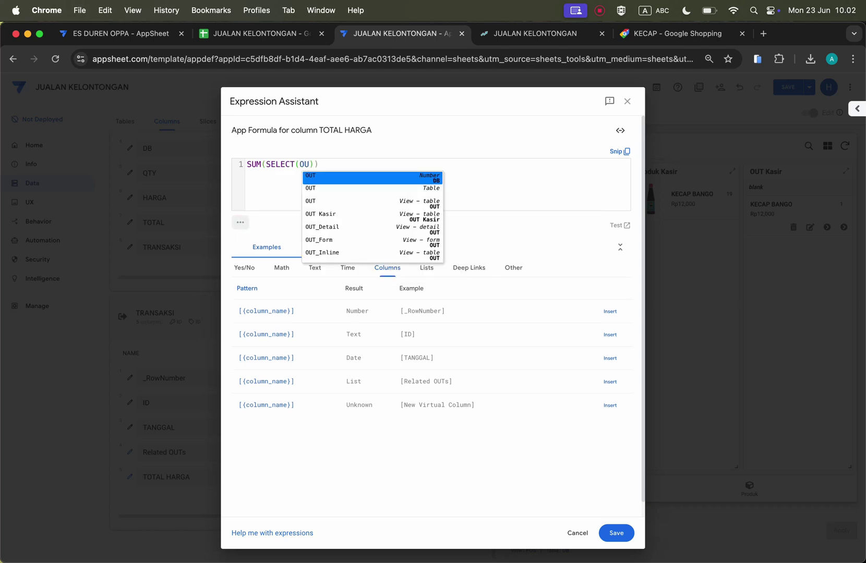
pyautogui.write('T)')
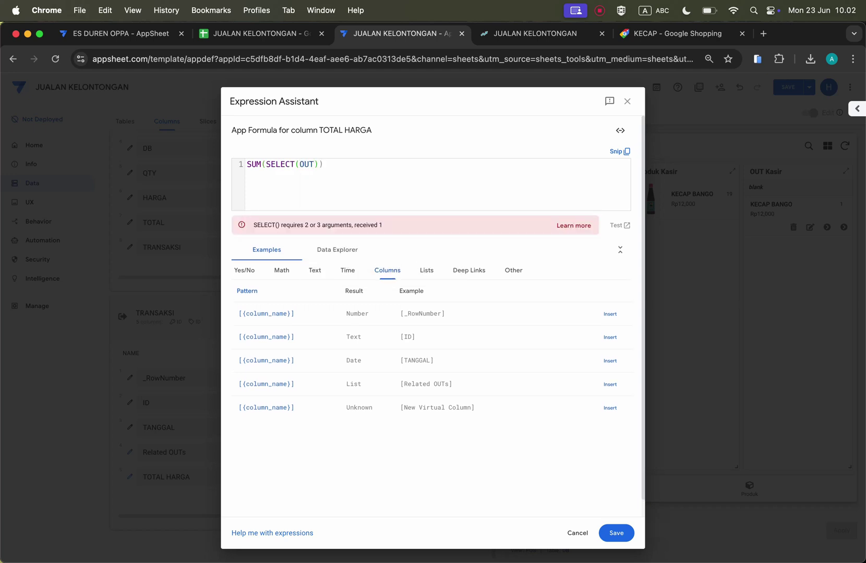
pyautogui.write('[')
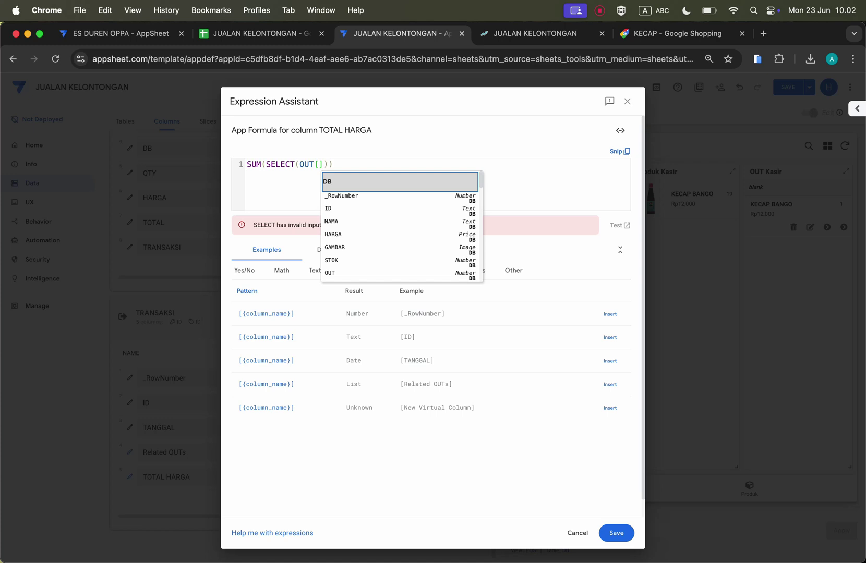
pyautogui.write('TOT')
pyautogui.press('Return')
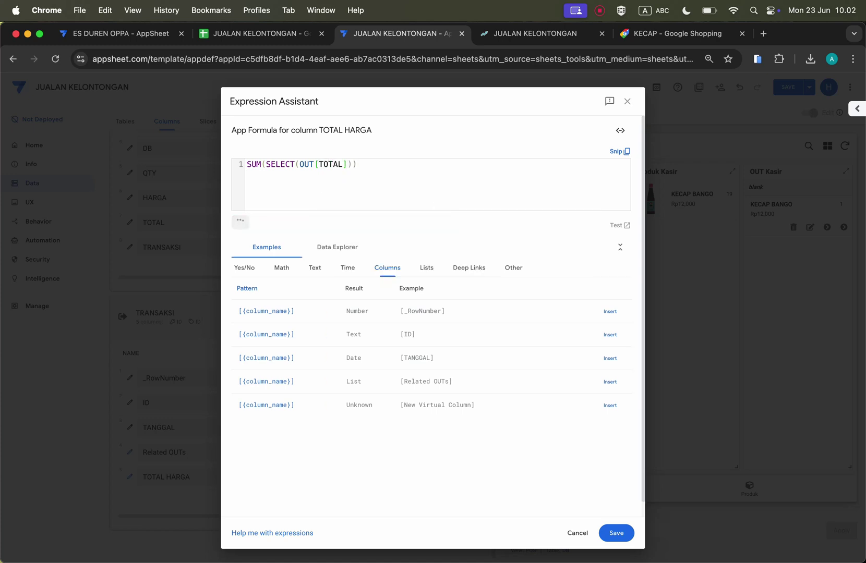
# Step: Add the condition [_THISROW].[ID]=[TRANSAKSI] to the formula's SELECT, then save the formula and finish the TOTAL HARGA column
pyautogui.write(',[')
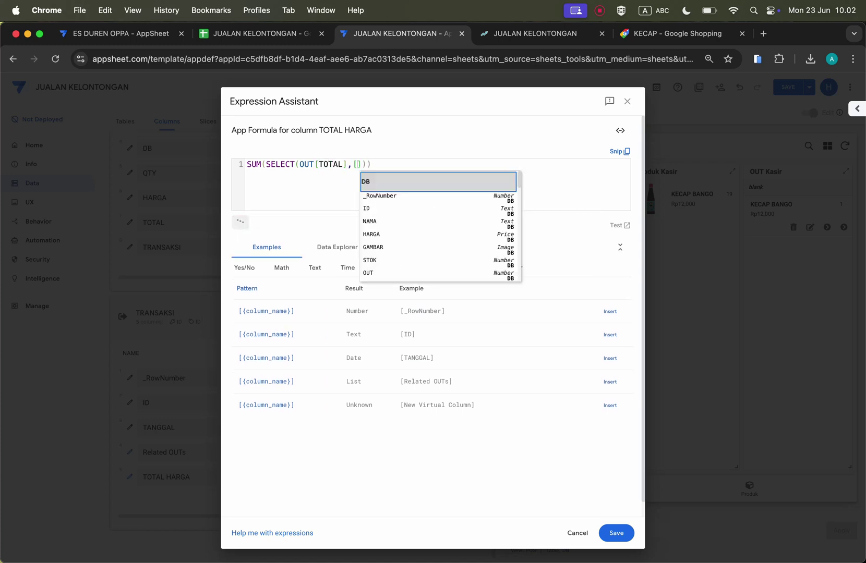
pyautogui.write('_THIS')
pyautogui.press('Down')
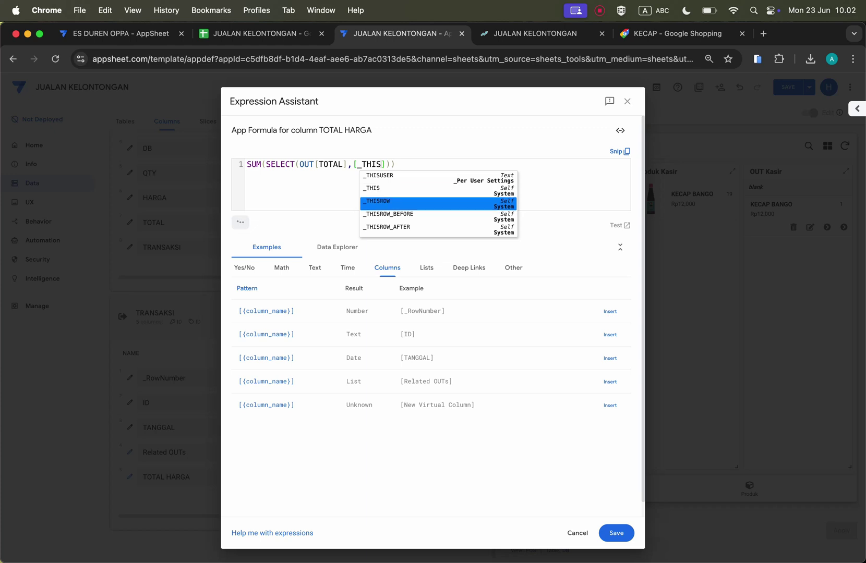
pyautogui.press('Return')
pyautogui.write('ID')
pyautogui.press('Return')
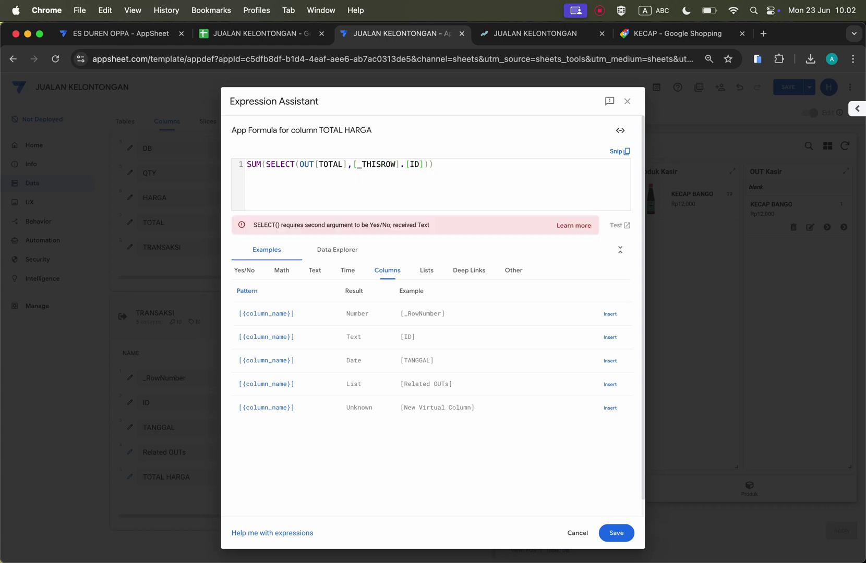
pyautogui.write('=[TRA')
pyautogui.press('Return')
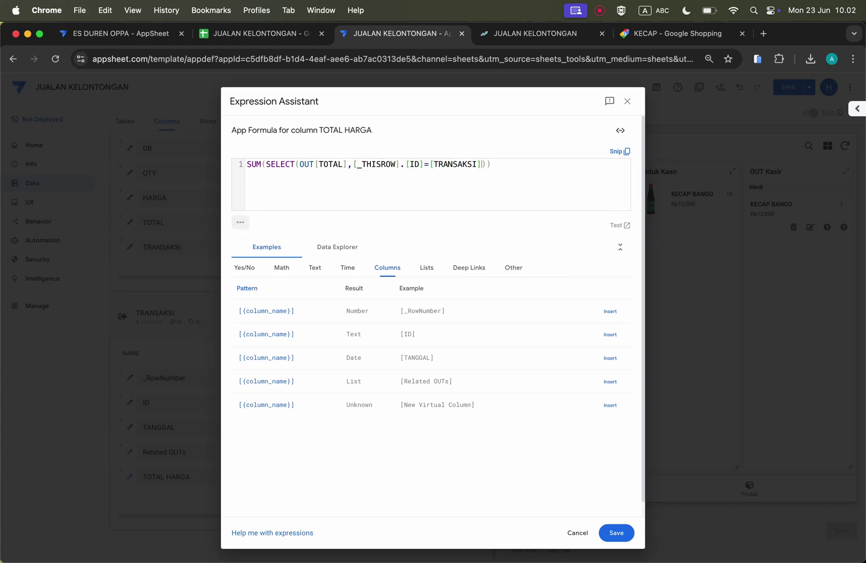
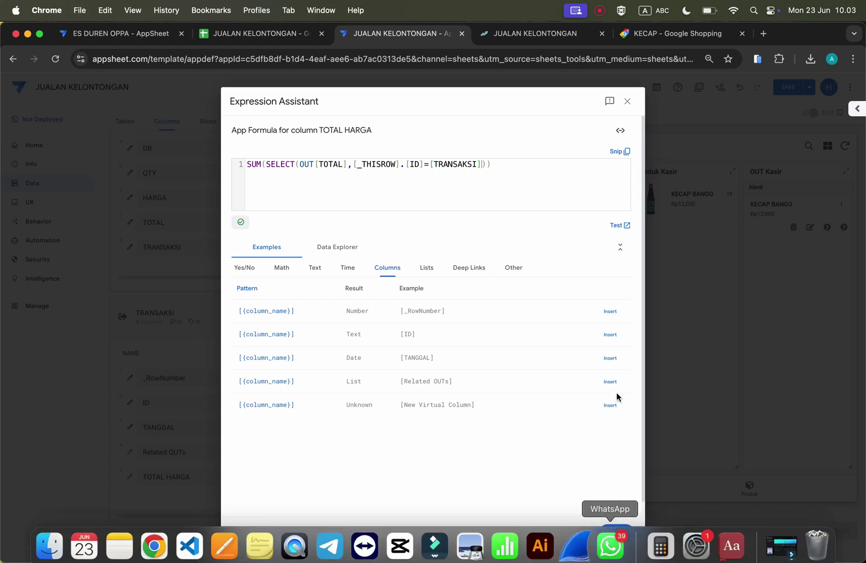
pyautogui.click(615, 533)
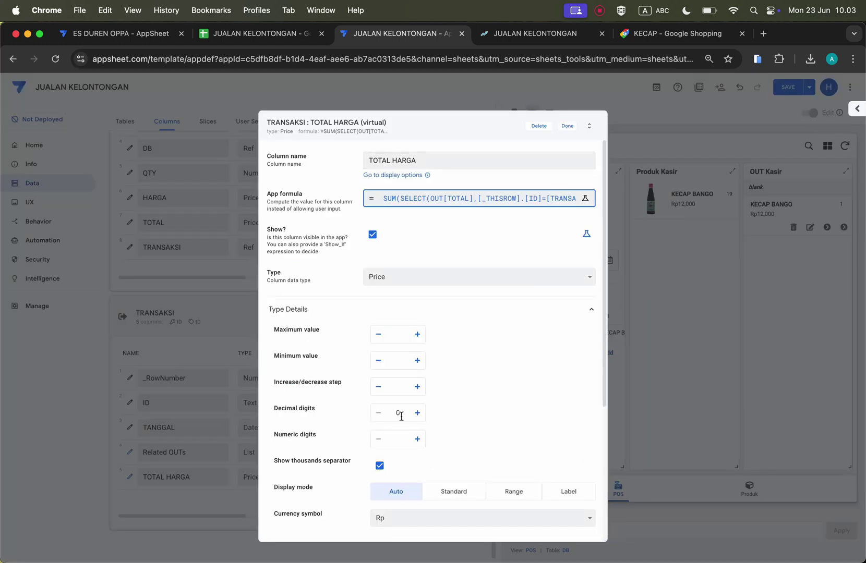
pyautogui.scroll(-3, 516, 513)
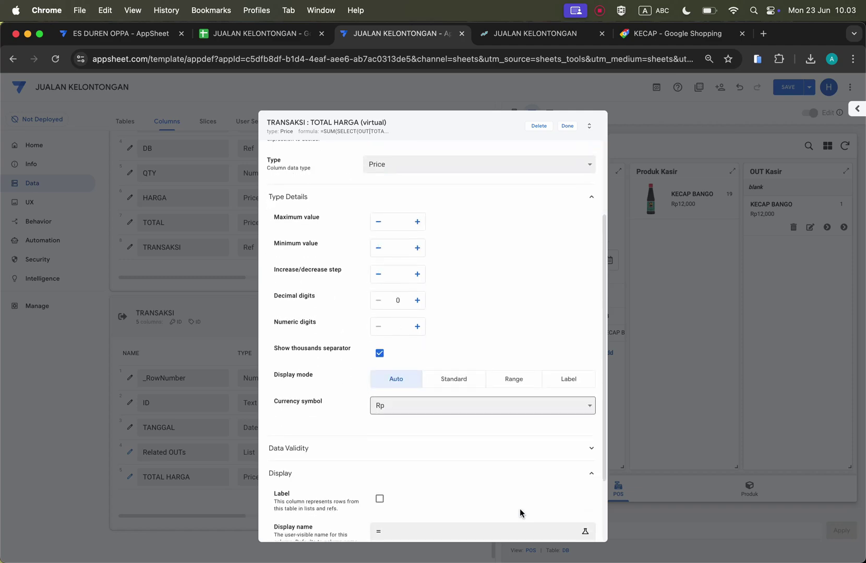
pyautogui.scroll(5, 520, 509)
pyautogui.click(567, 126)
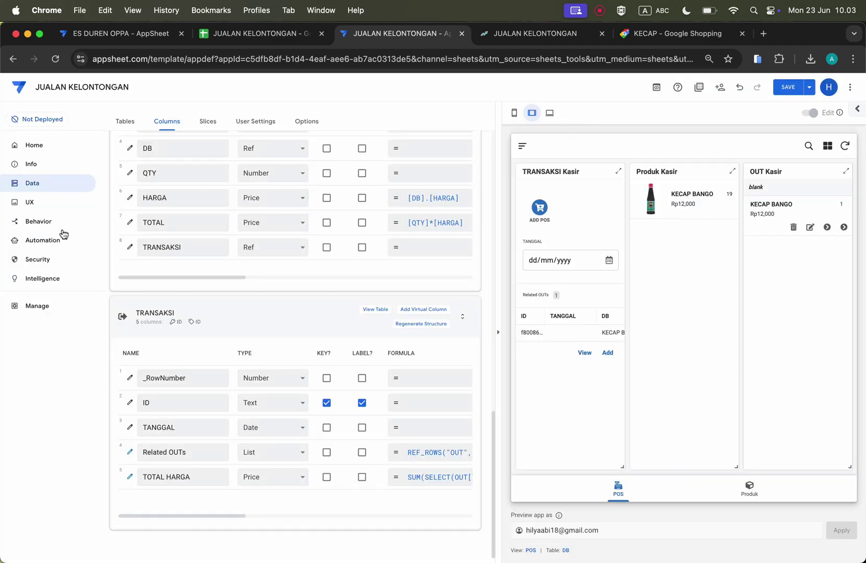
# Step: Find the TRANSAKSI Kasir view and add TOTAL HARGA as its header column
pyautogui.click(63, 203)
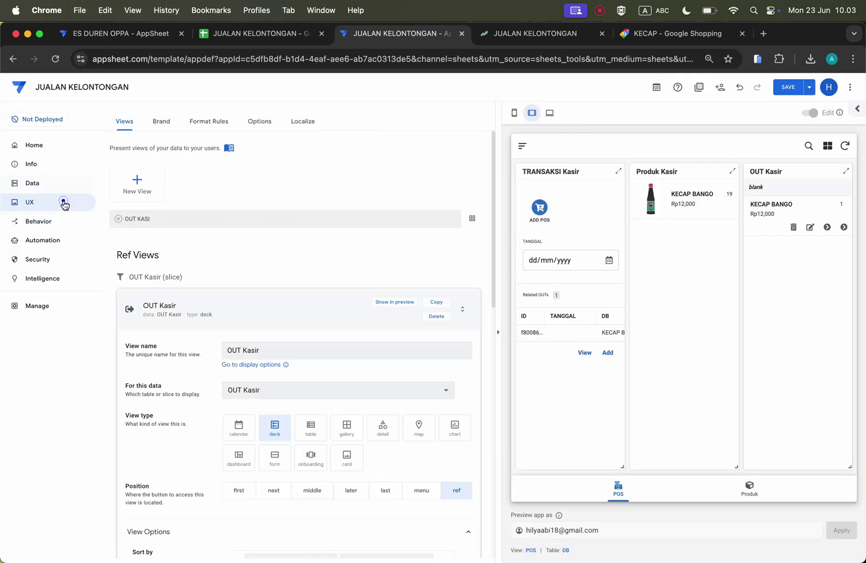
pyautogui.click(265, 309)
pyautogui.tripleClick(260, 219)
pyautogui.write('TRANSAKS')
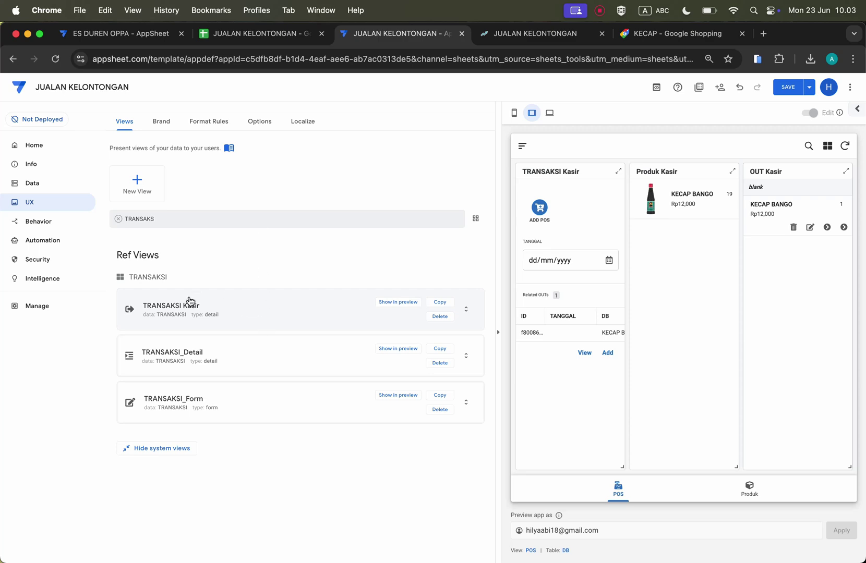
pyautogui.click(234, 313)
pyautogui.scroll(-5, 180, 395)
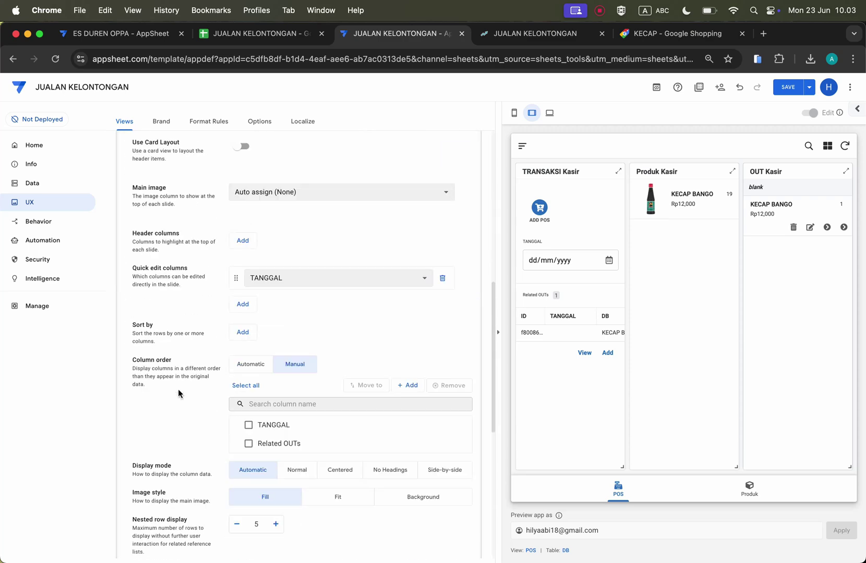
pyautogui.click(243, 239)
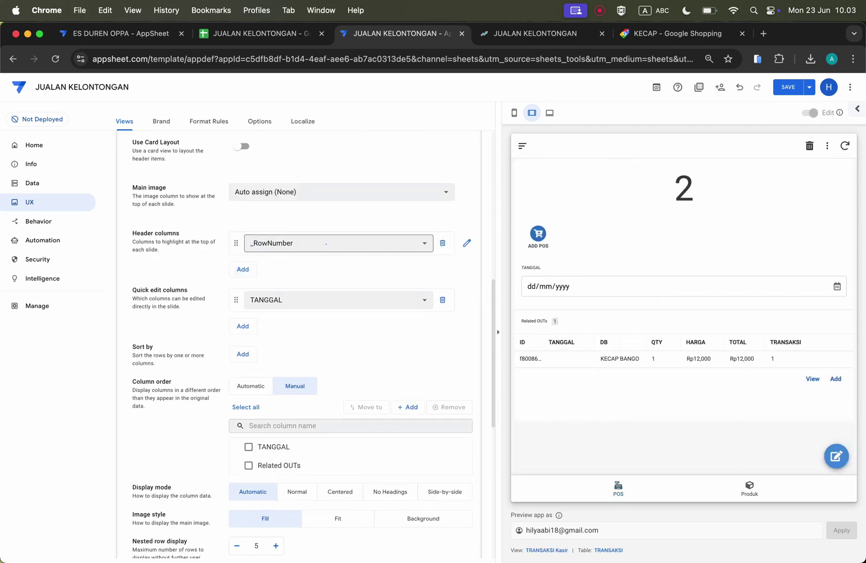
pyautogui.click(323, 243)
pyautogui.click(297, 332)
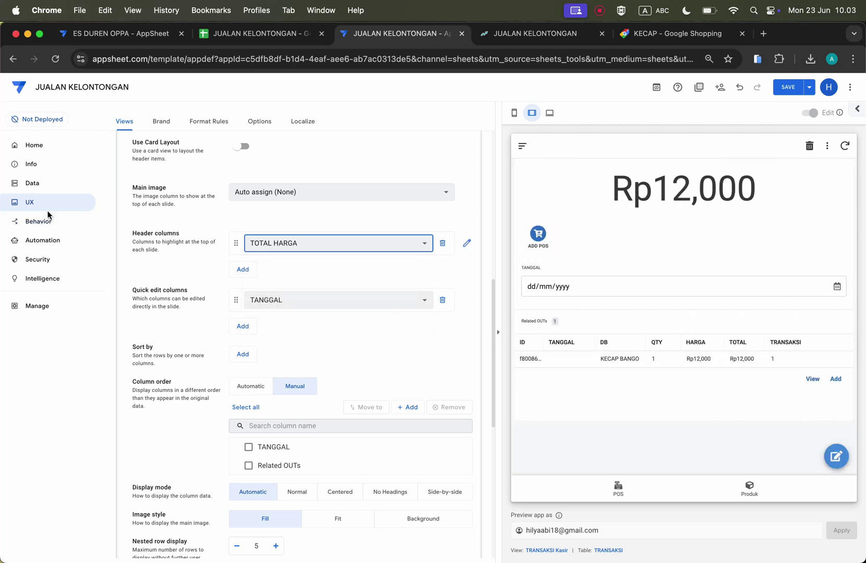
# Step: Open the behavior settings of the TRANSAKSI table's system-generated Edit action
pyautogui.click(42, 224)
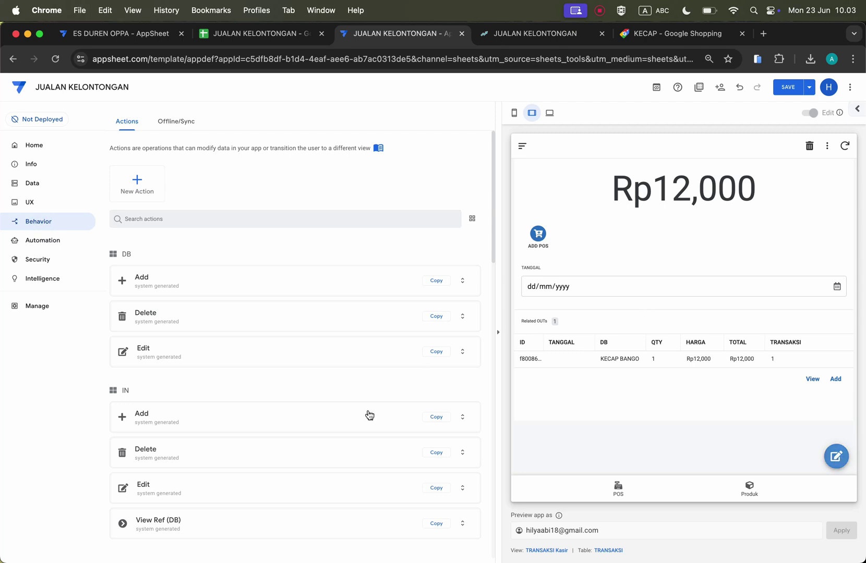
pyautogui.scroll(-10, 368, 415)
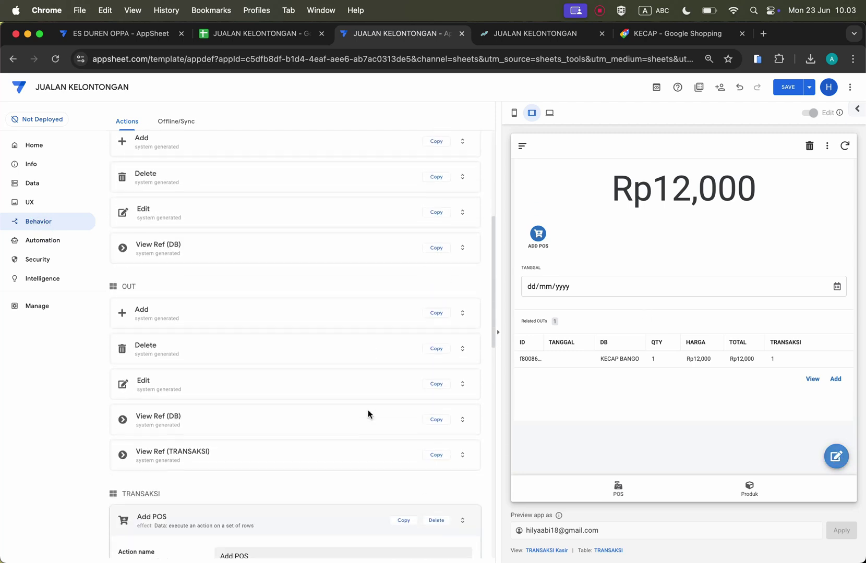
pyautogui.click(290, 370)
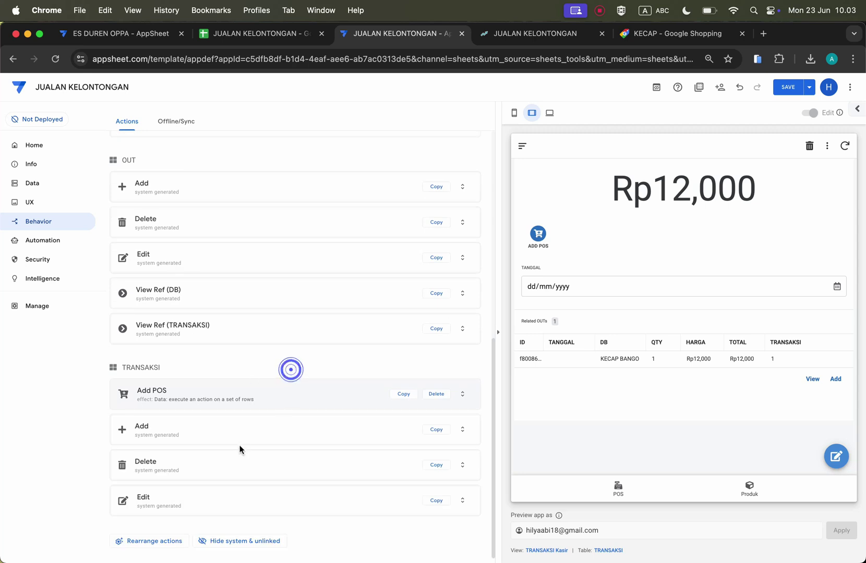
pyautogui.click(218, 509)
pyautogui.scroll(-5, 219, 513)
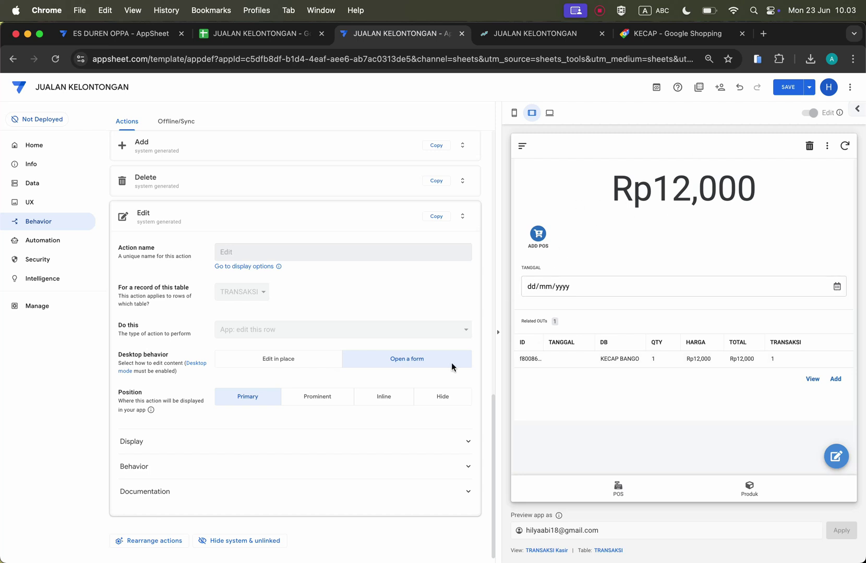
pyautogui.click(424, 465)
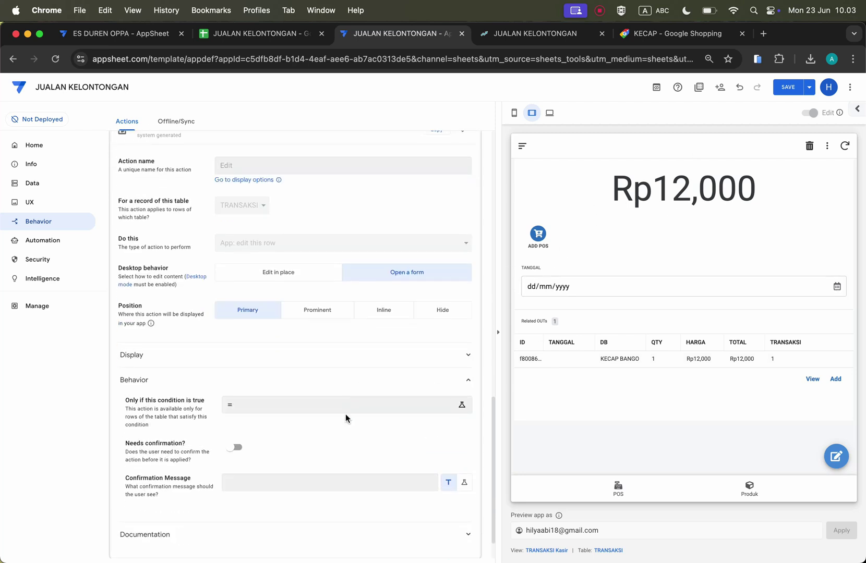
# Step: Set and save the TRANSAKSI Edit action's availability condition as CONTEXT(VIEW)<>"TRANSAKSI KASIR"
pyautogui.click(345, 404)
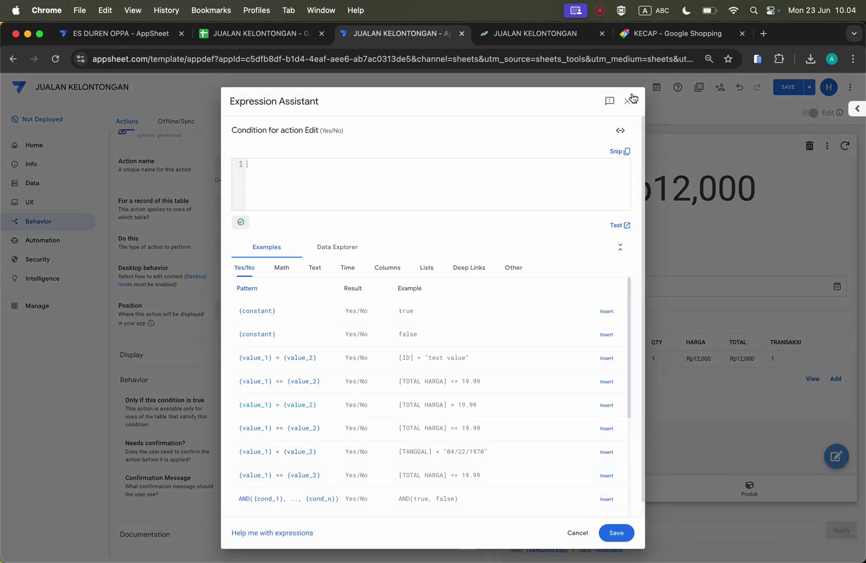
pyautogui.click(628, 100)
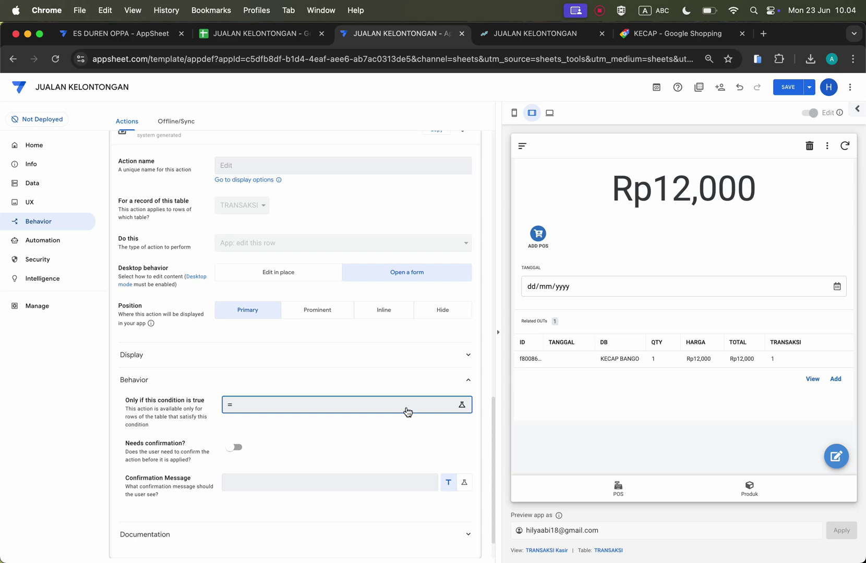
pyautogui.click(407, 412)
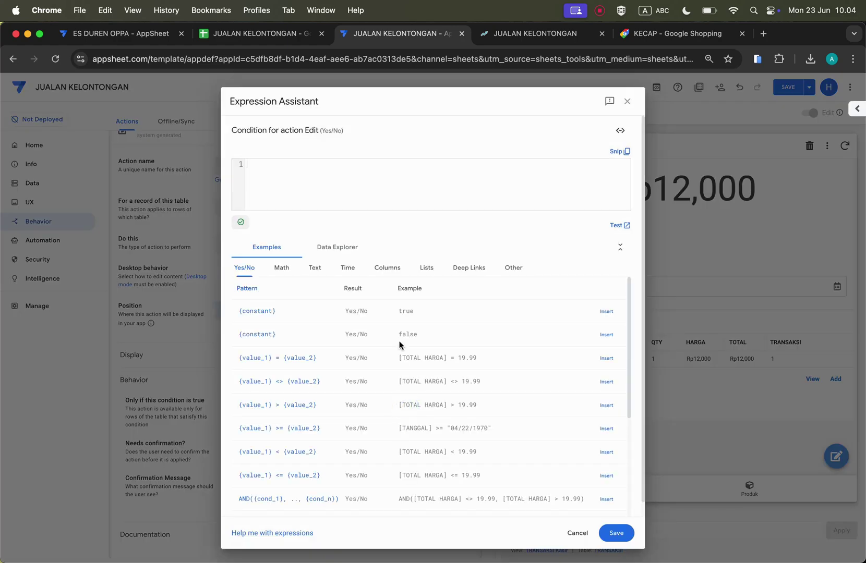
pyautogui.click(400, 165)
pyautogui.write('CON')
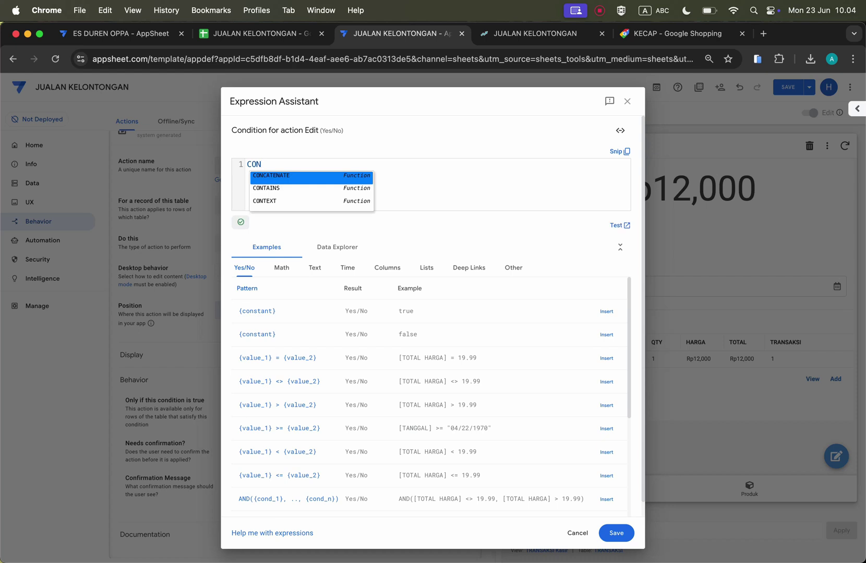
pyautogui.press('Down')
pyautogui.press('Down')
pyautogui.press('Return')
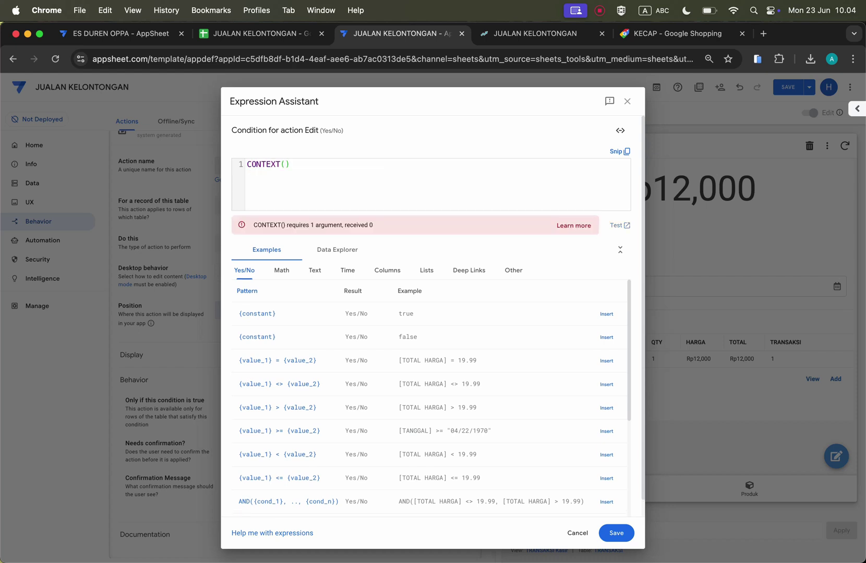
pyautogui.write('VI')
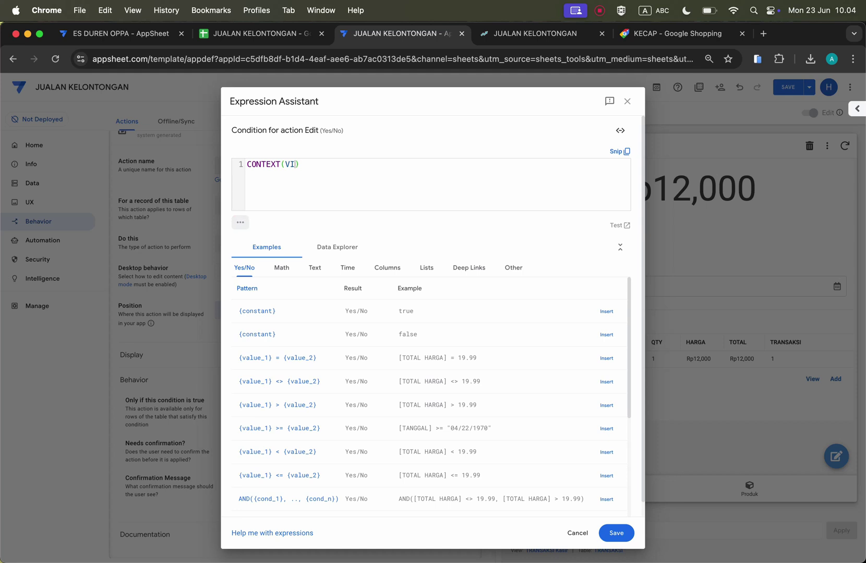
pyautogui.write('I')
pyautogui.write('<>')
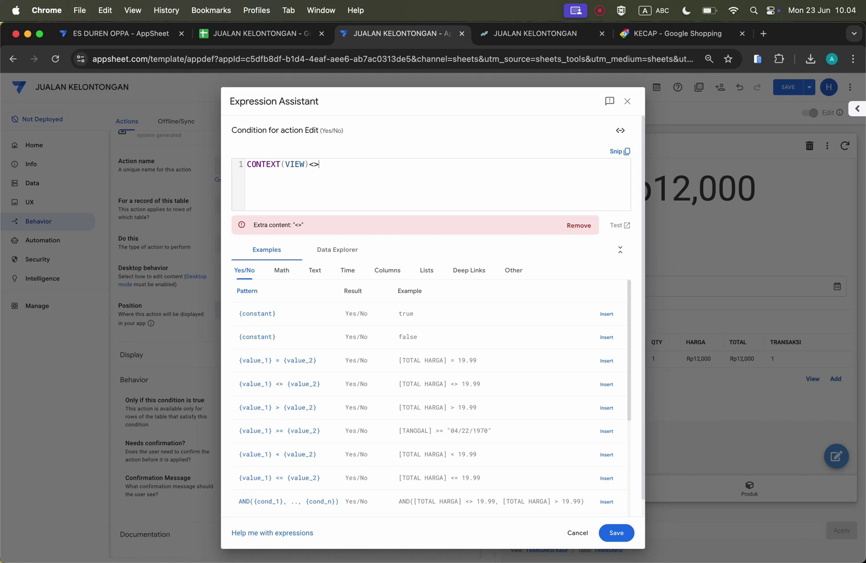
pyautogui.write('"TRANSAKSI KASIR')
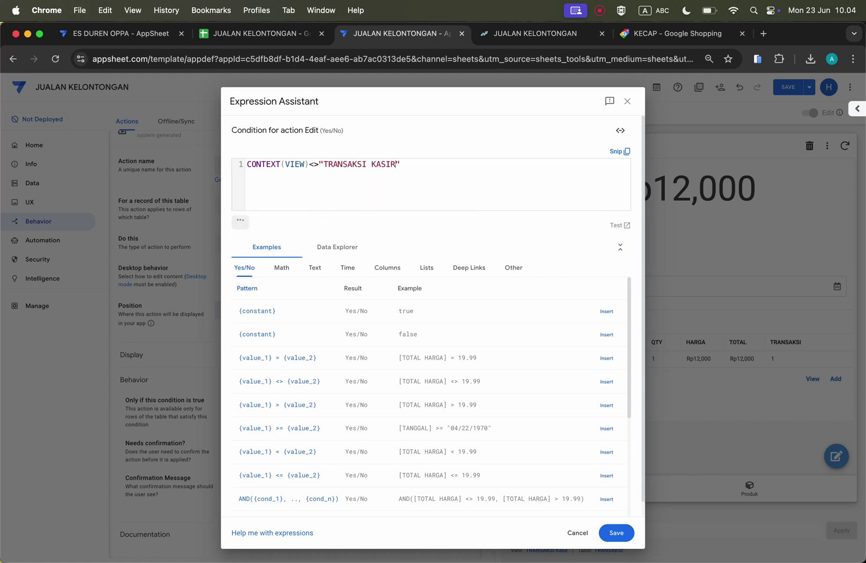
pyautogui.click(611, 532)
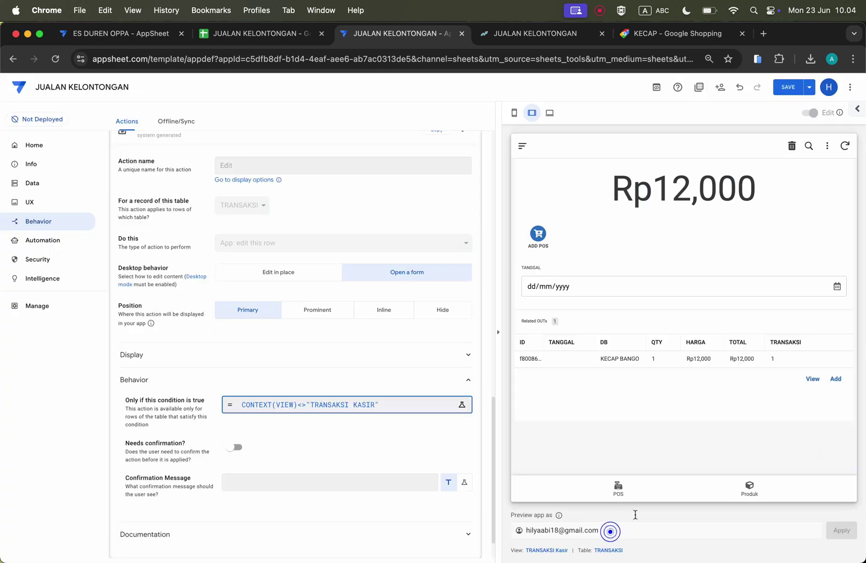
# Step: Show the POS dashboard in the app preview and save the app
pyautogui.click(618, 488)
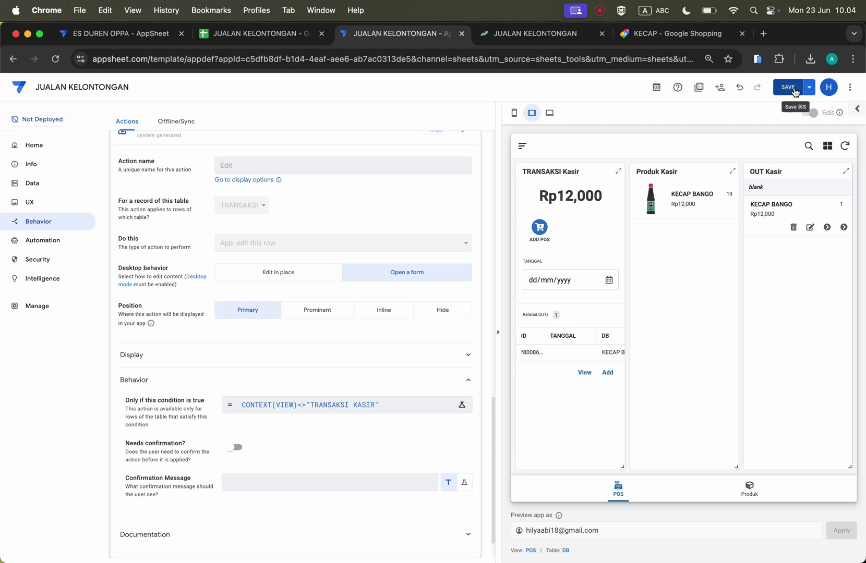
pyautogui.click(793, 89)
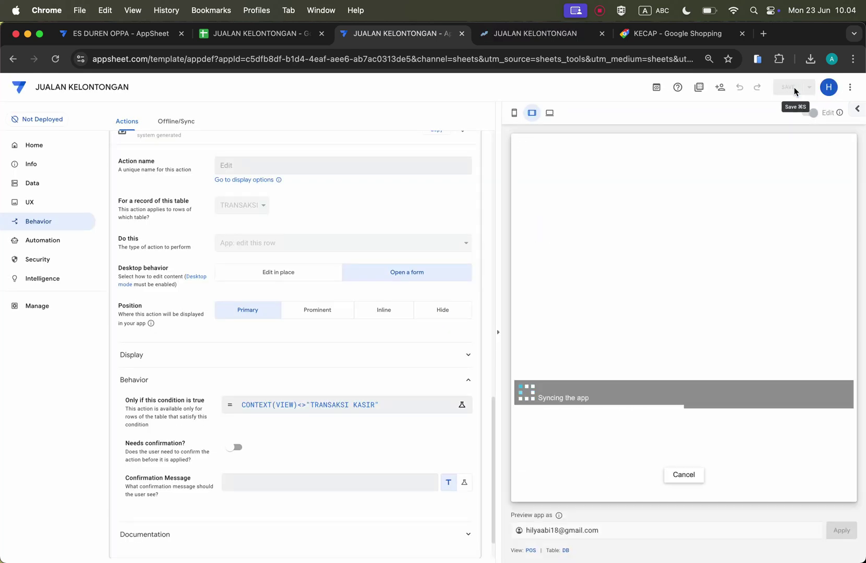
pyautogui.click(655, 242)
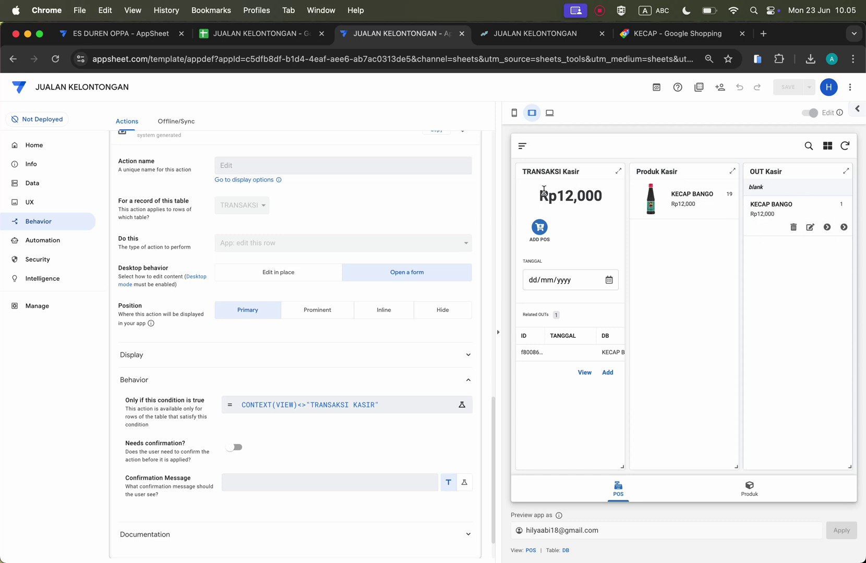
pyautogui.scroll(2, 240, 196)
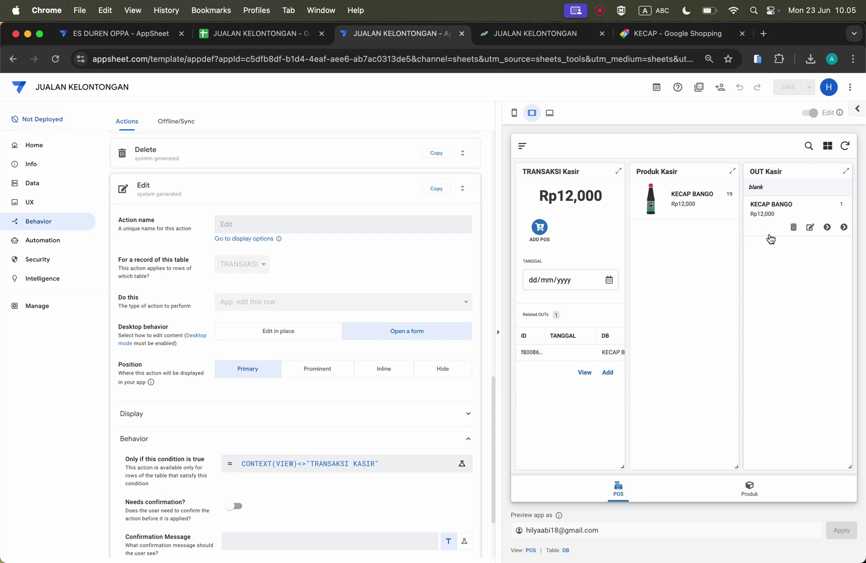
# Step: Switch to the JUALAN KELONTONGAN spreadsheet and add the header GAMBAR in cell H1 of the OUT sheet
pyautogui.click(288, 33)
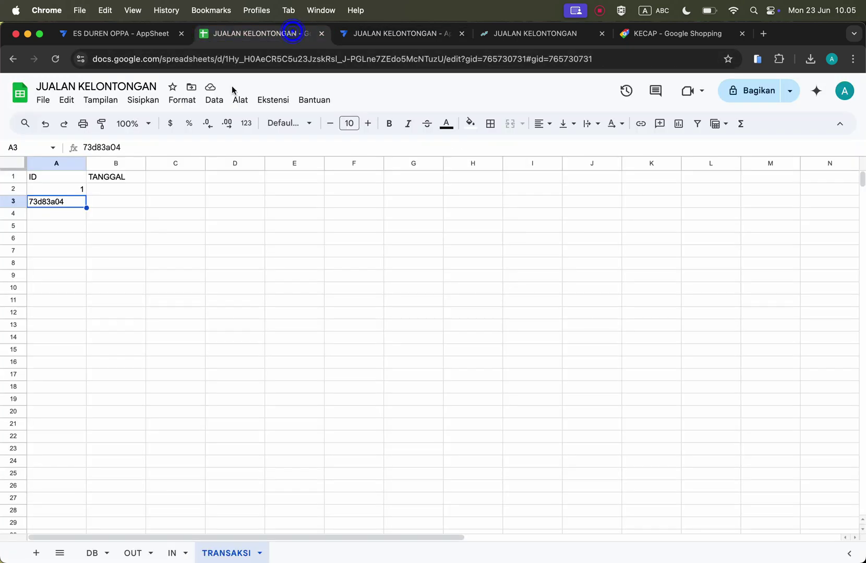
pyautogui.click(133, 553)
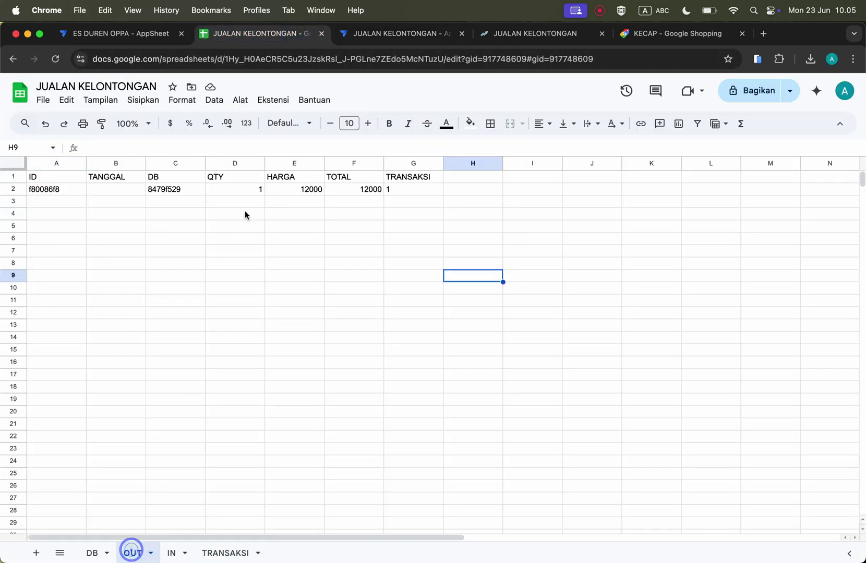
pyautogui.click(451, 184)
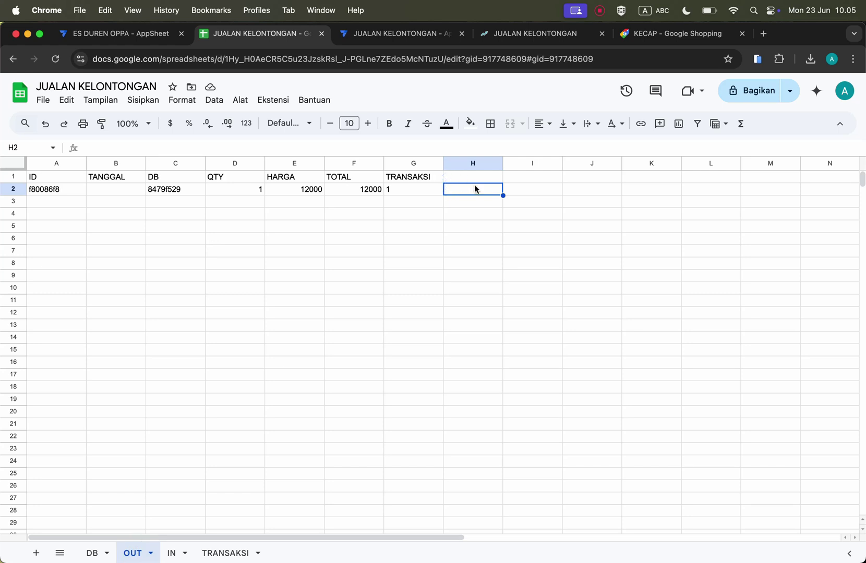
pyautogui.click(478, 184)
pyautogui.click(485, 176)
pyautogui.write('GAMBAR')
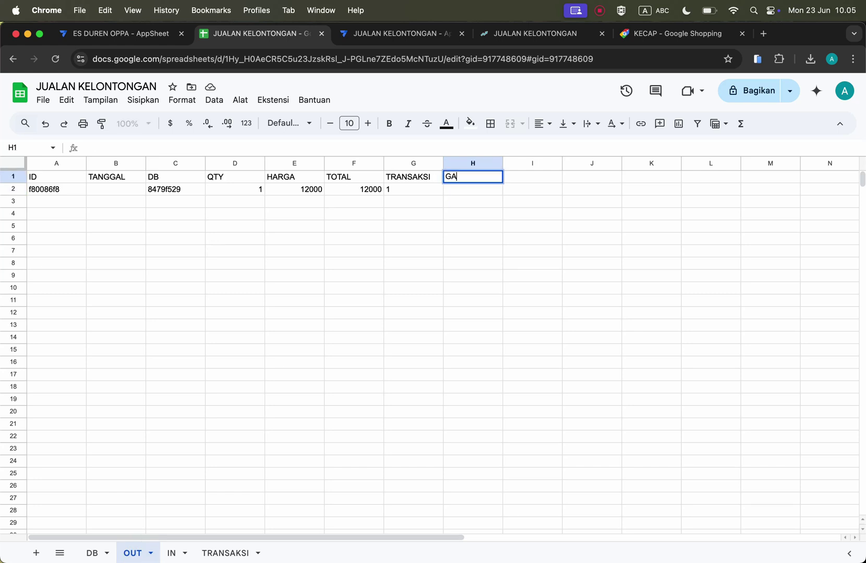
pyautogui.click(97, 554)
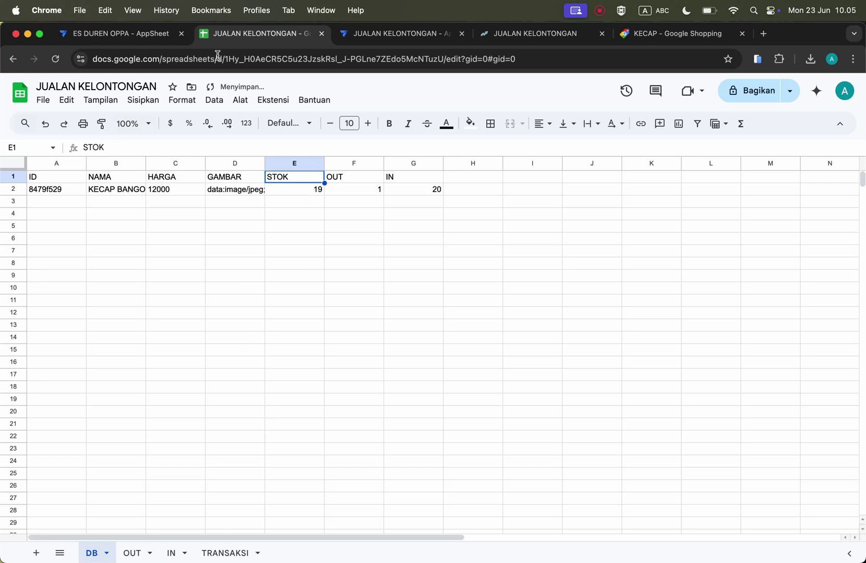
# Step: Return to the JUALAN KELONTONGAN app in AppSheet and open its UX view settings
pyautogui.click(141, 35)
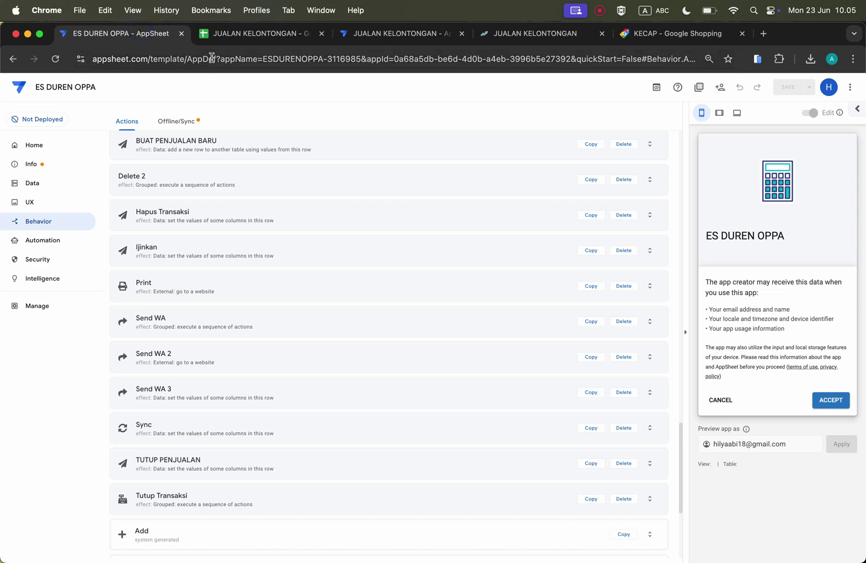
pyautogui.click(401, 35)
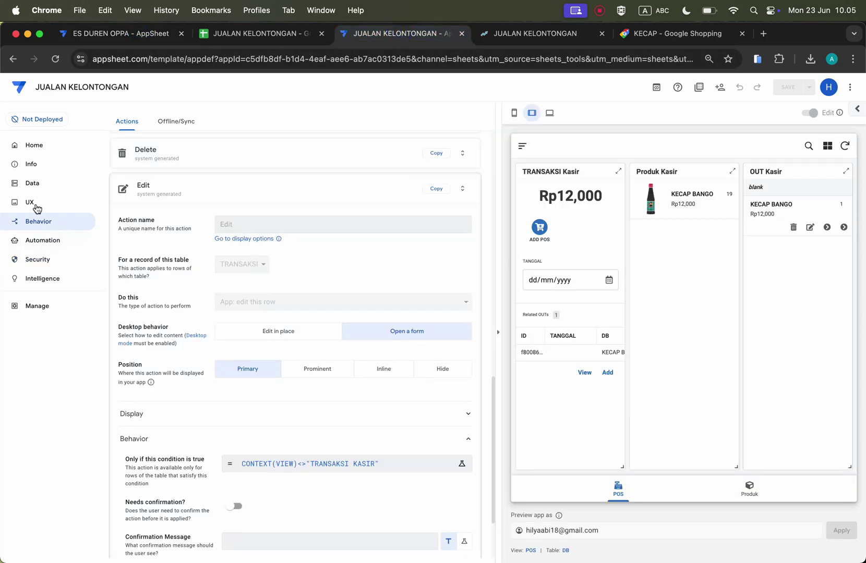
pyautogui.click(32, 204)
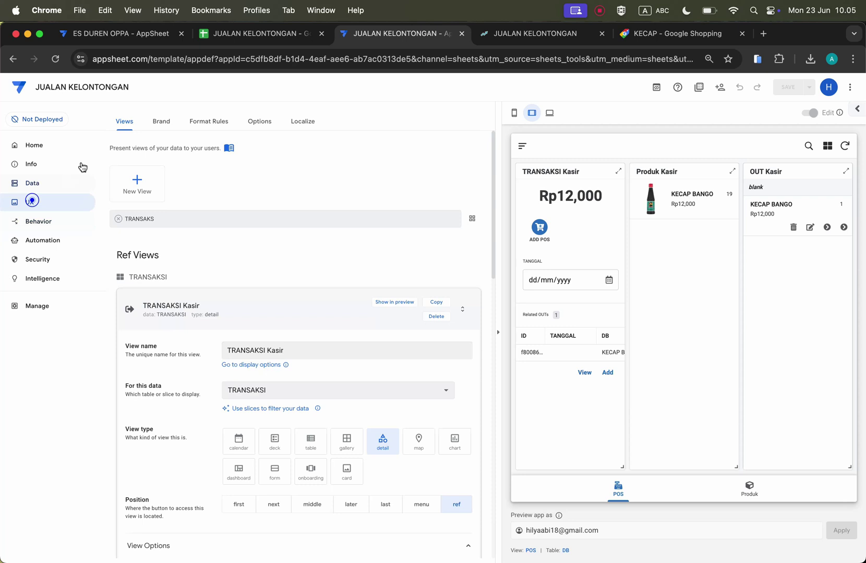
# Step: Filter the views by OUT and open the OUT Kasir view to examine its display options
pyautogui.click(188, 217)
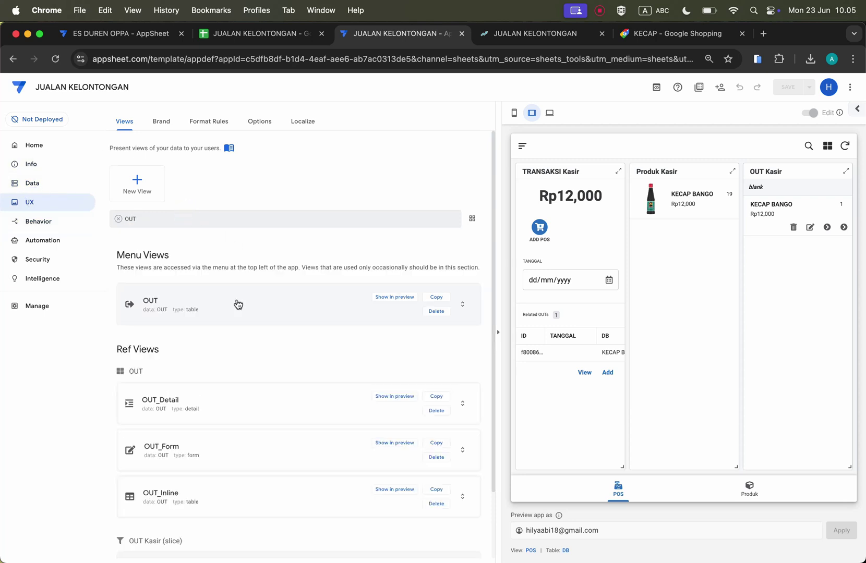
pyautogui.scroll(-3, 247, 390)
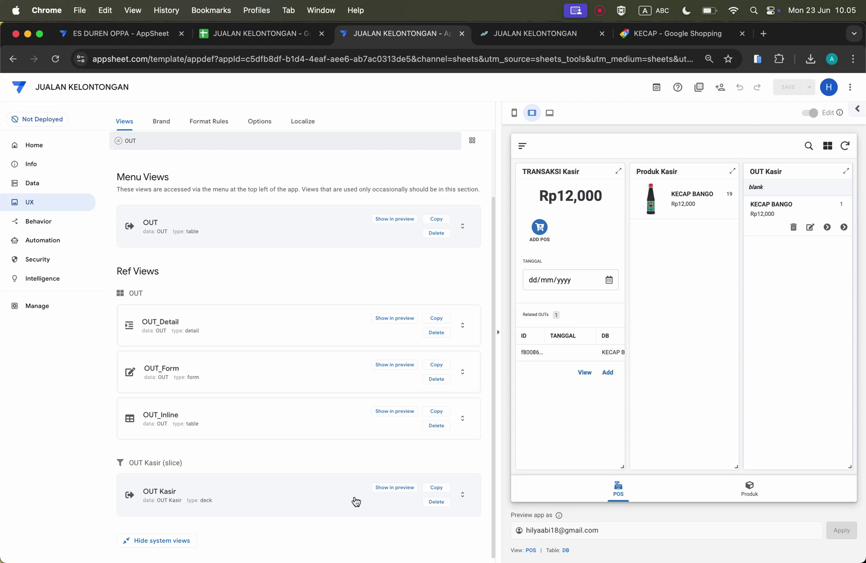
pyautogui.click(321, 501)
pyautogui.scroll(-10, 320, 498)
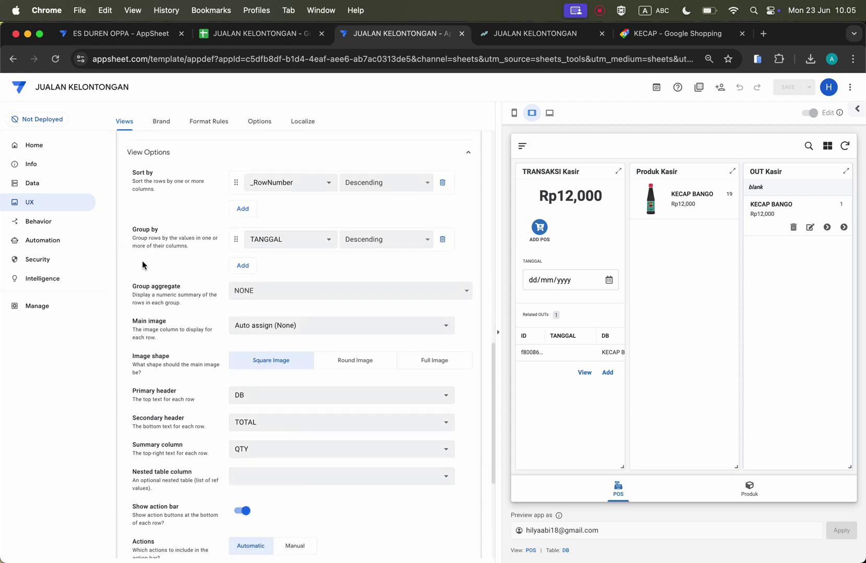
# Step: Regenerate the column structure of the OUT table
pyautogui.click(45, 184)
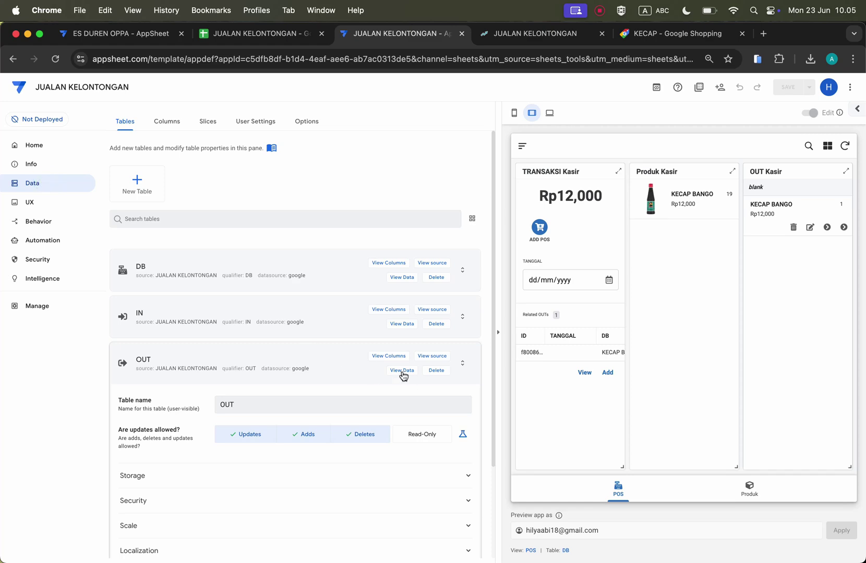
pyautogui.click(394, 357)
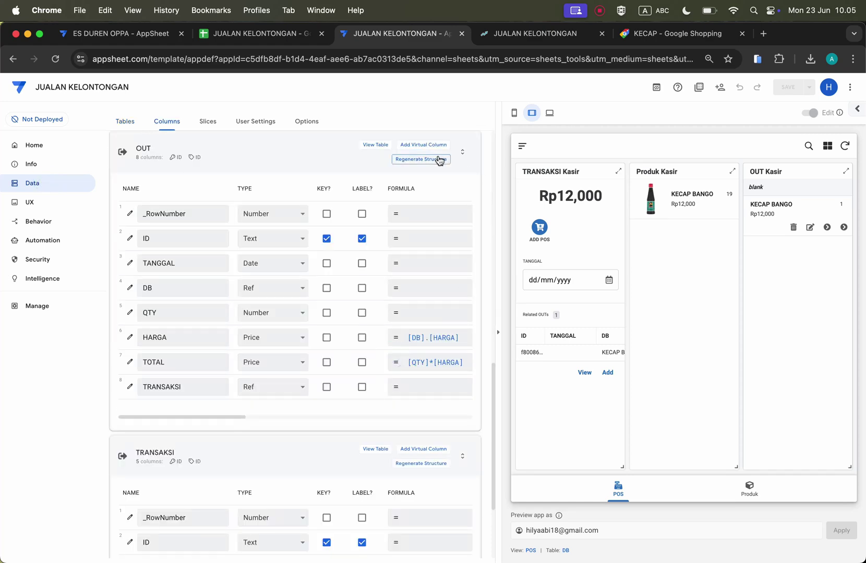
pyautogui.click(439, 160)
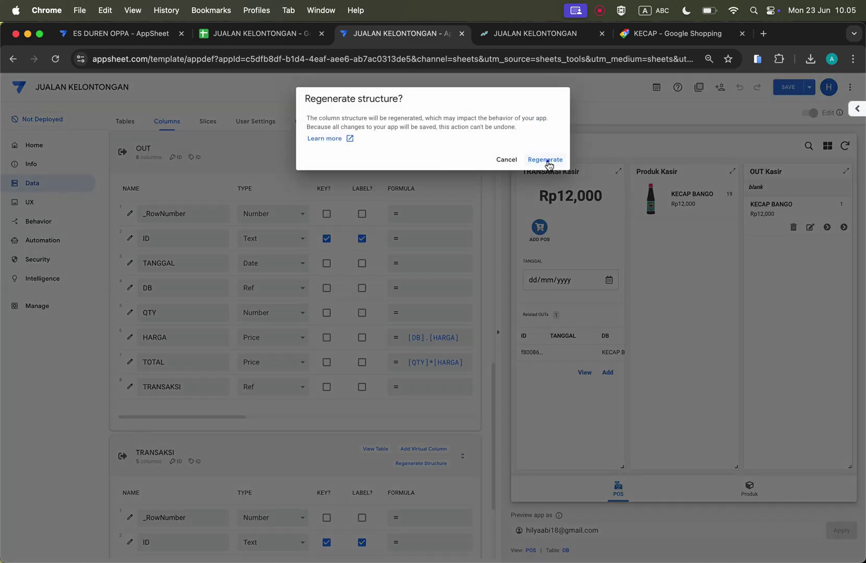
pyautogui.click(547, 161)
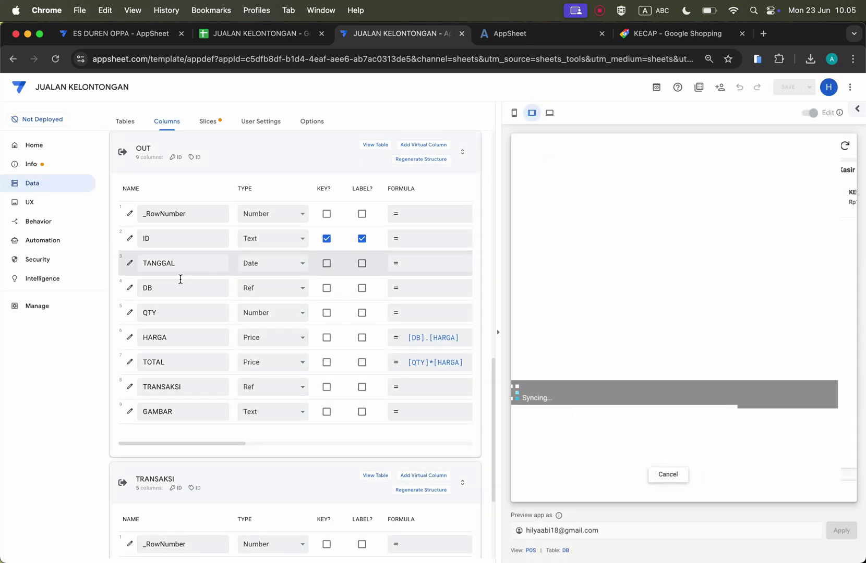
# Step: Set the GAMBAR column's type to Image in the OUT table
pyautogui.click(255, 411)
pyautogui.press('i')
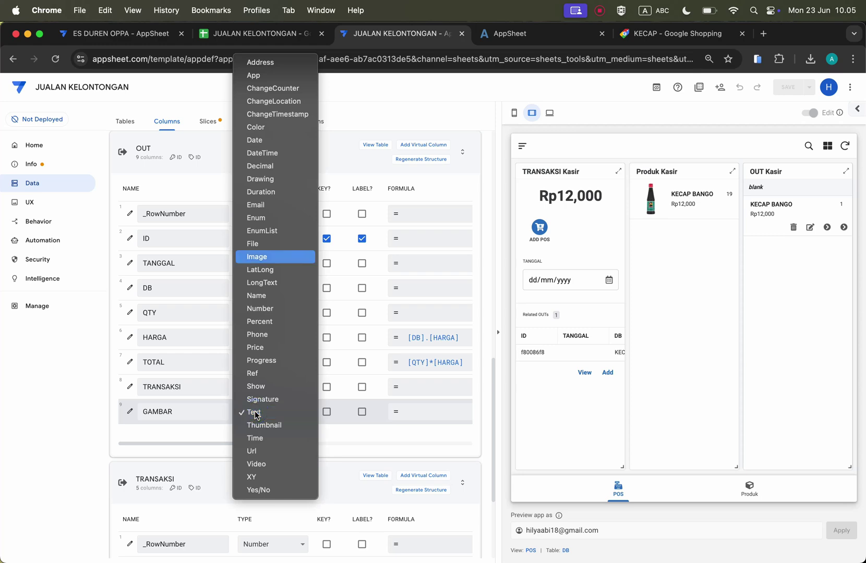
pyautogui.press('Return')
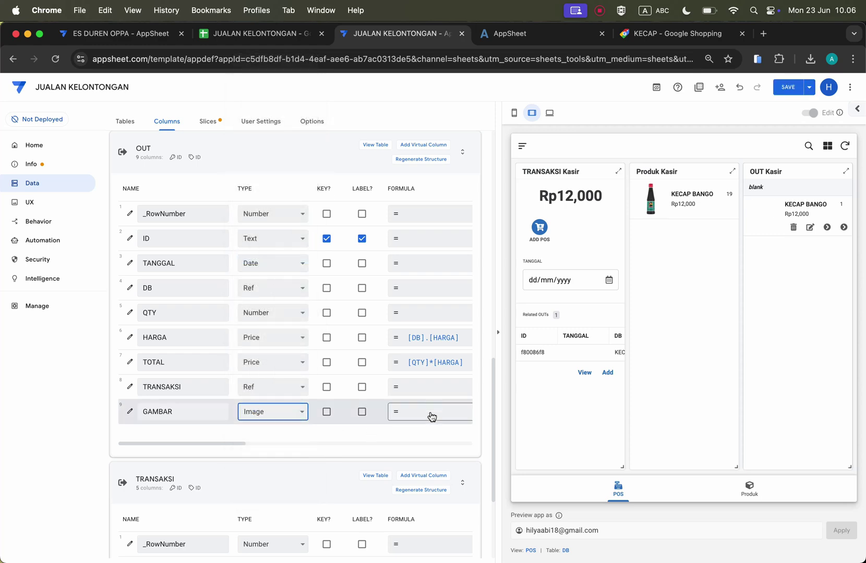
# Step: Set the OUT table's GAMBAR app formula to [DB].[GAMBAR], save the expression and check the product image in the app preview
pyautogui.click(431, 412)
pyautogui.write('[DB')
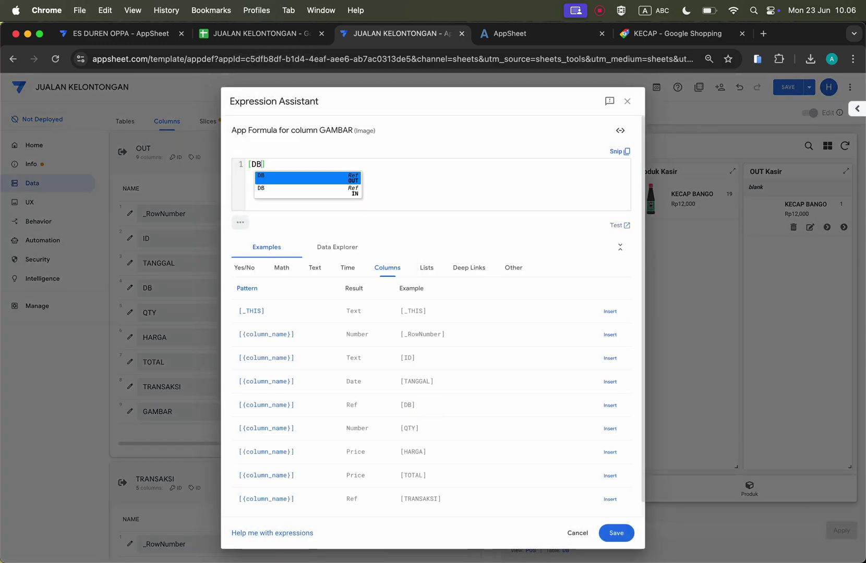
pyautogui.write('].')
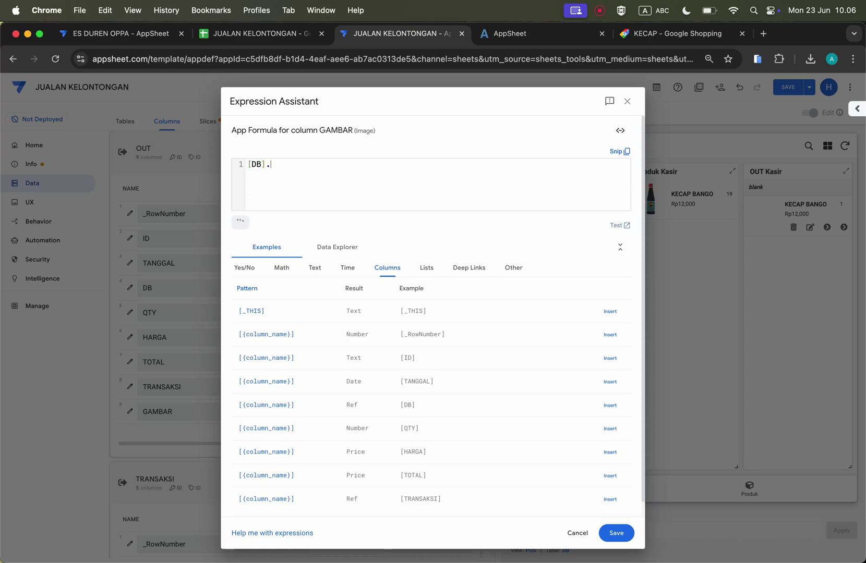
pyautogui.write('[GAMB')
pyautogui.press('Return')
pyautogui.scroll(5, 269, 174)
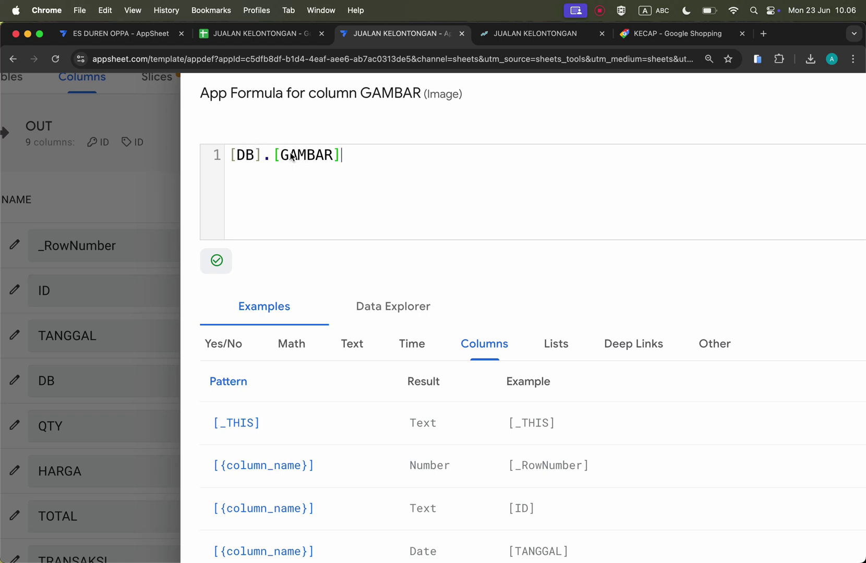
pyautogui.scroll(-5, 308, 150)
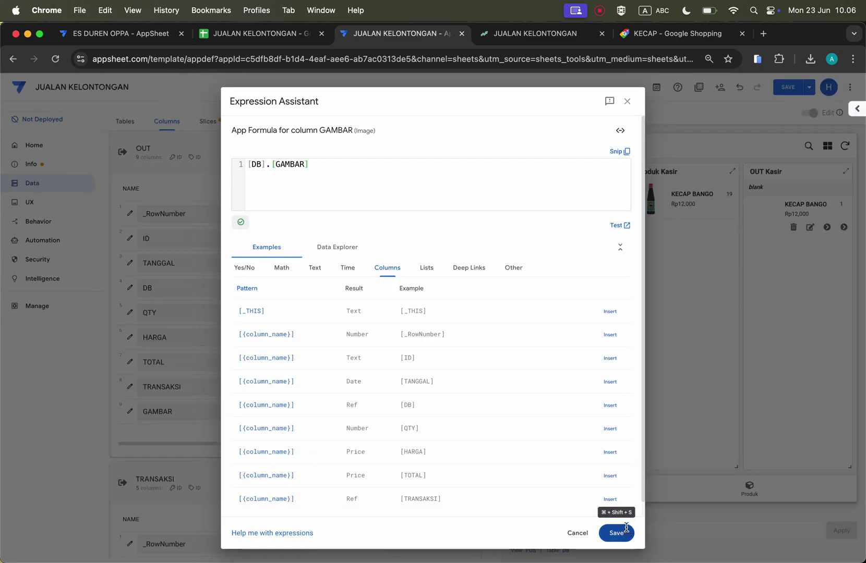
pyautogui.click(616, 531)
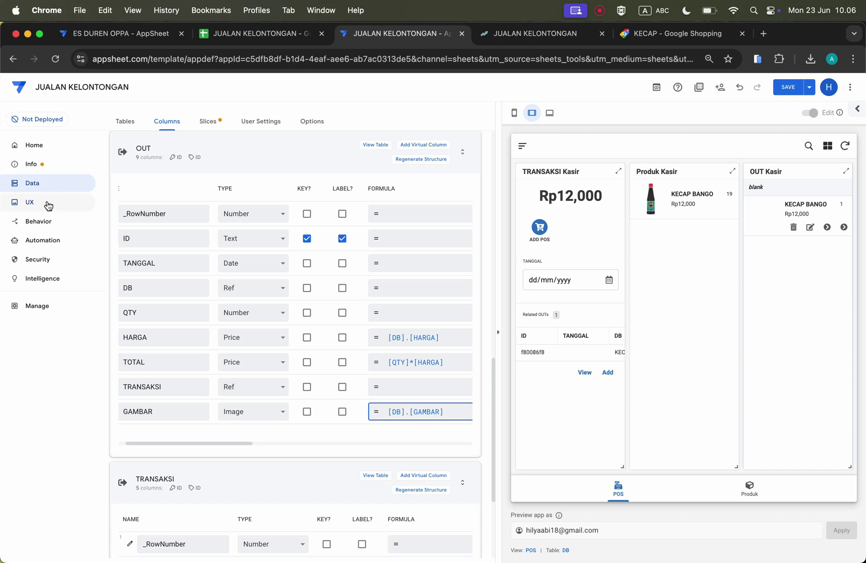
pyautogui.click(809, 228)
pyautogui.click(740, 489)
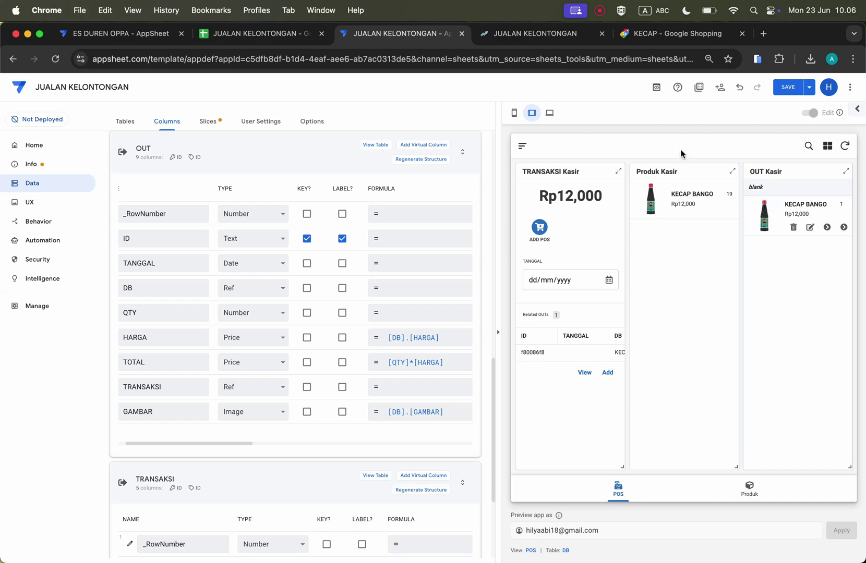
# Step: Remove the TANGGAL grouping from the OUT Kasir view and bring the preview back to the POS view
pyautogui.click(43, 204)
pyautogui.click(209, 402)
pyautogui.scroll(5, 279, 367)
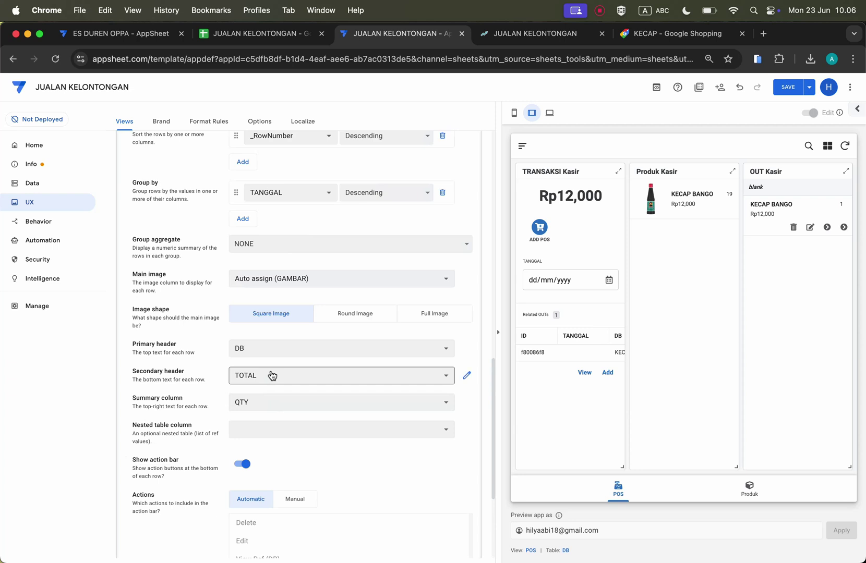
pyautogui.scroll(-4, 271, 376)
pyautogui.scroll(5, 271, 377)
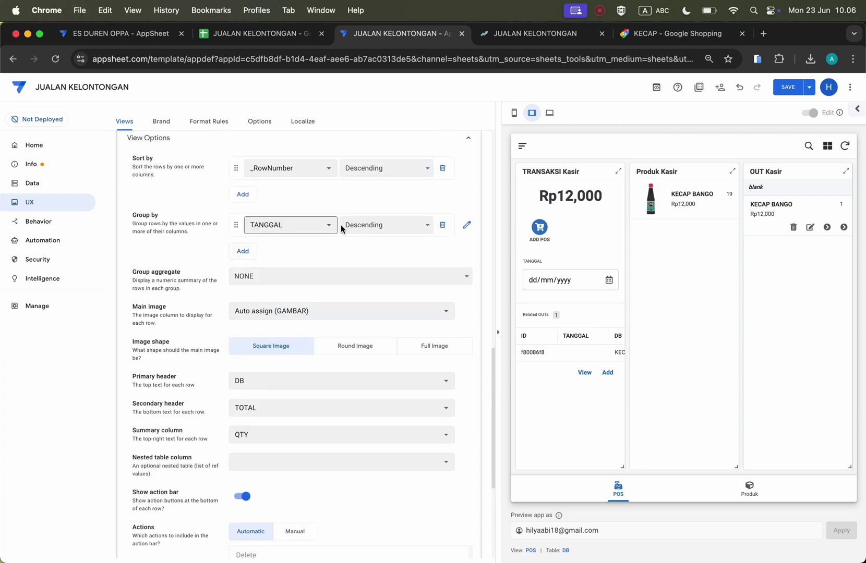
pyautogui.scroll(3, 366, 241)
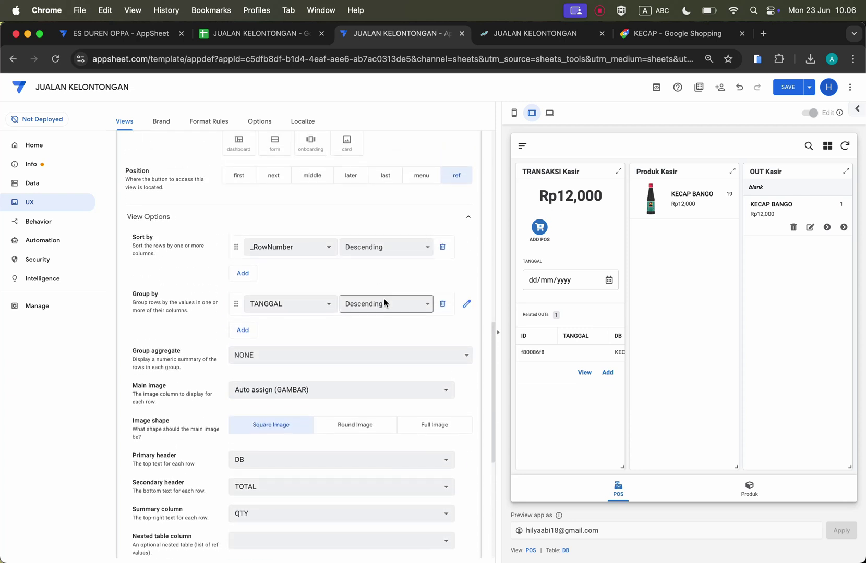
pyautogui.scroll(8, 384, 299)
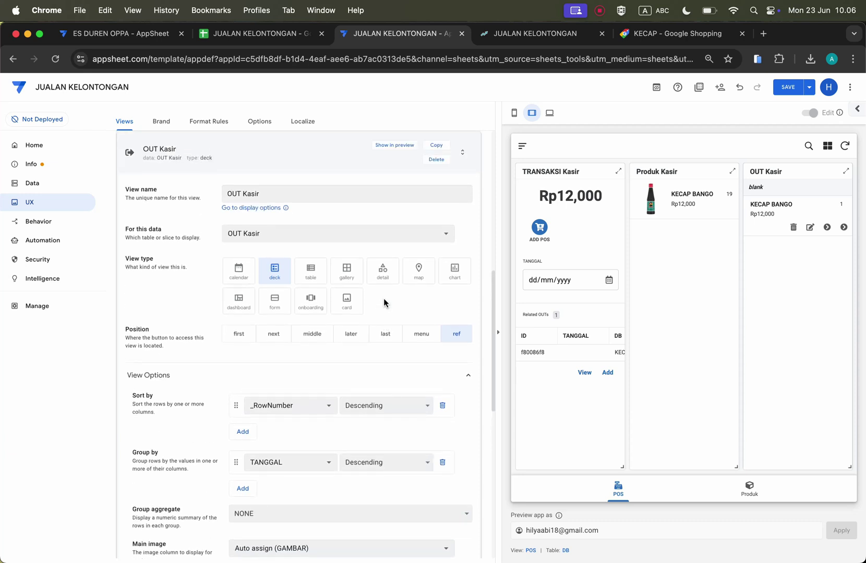
pyautogui.scroll(-8, 383, 298)
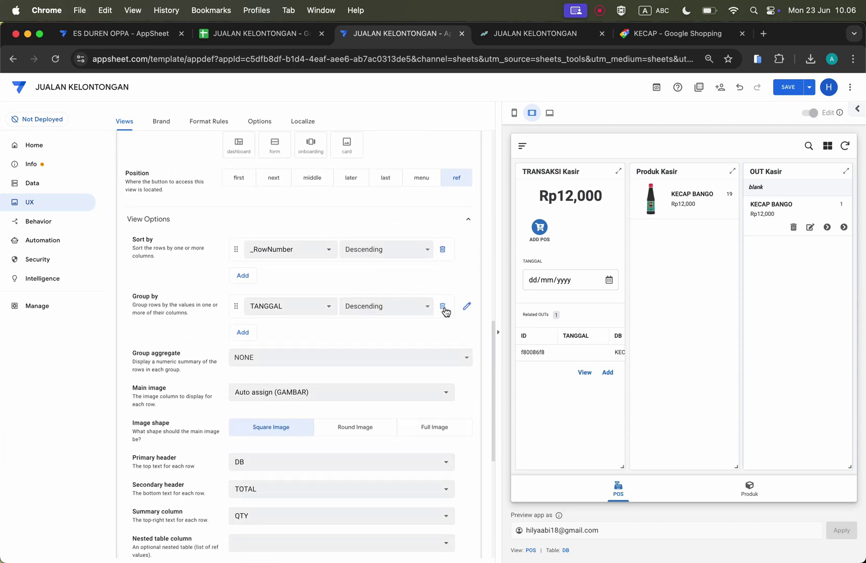
pyautogui.click(443, 307)
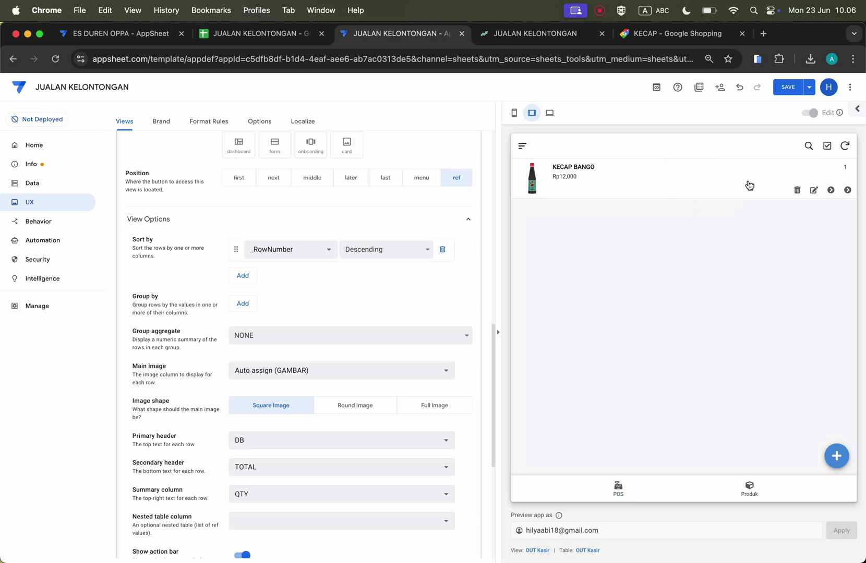
pyautogui.click(750, 487)
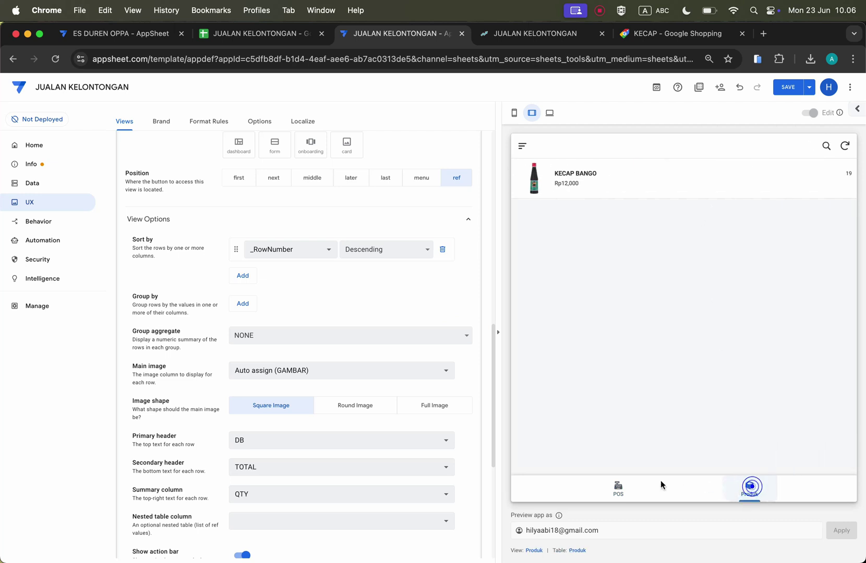
pyautogui.click(617, 488)
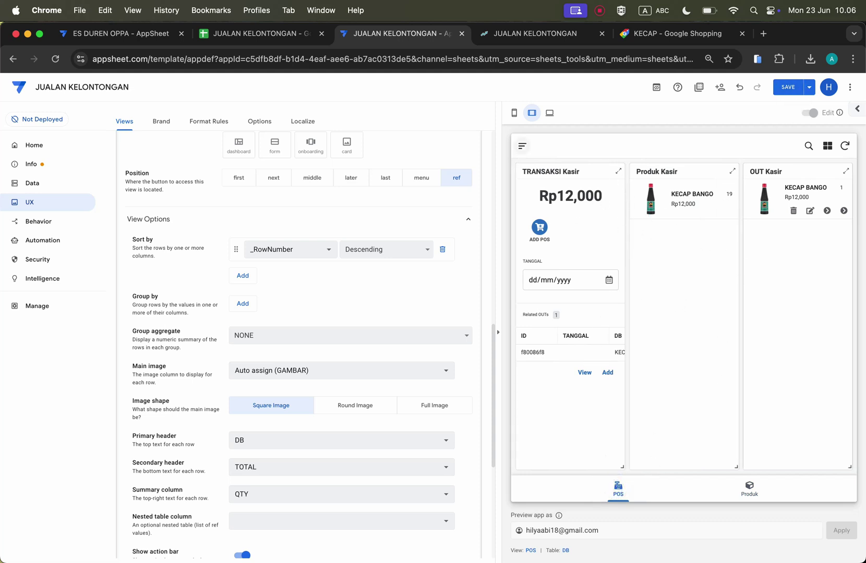
# Step: Add and save a DB product record in the preview: NAMA KECAP ASIN, HARGA 8000, image shopping (2).webp
pyautogui.click(522, 145)
pyautogui.click(563, 188)
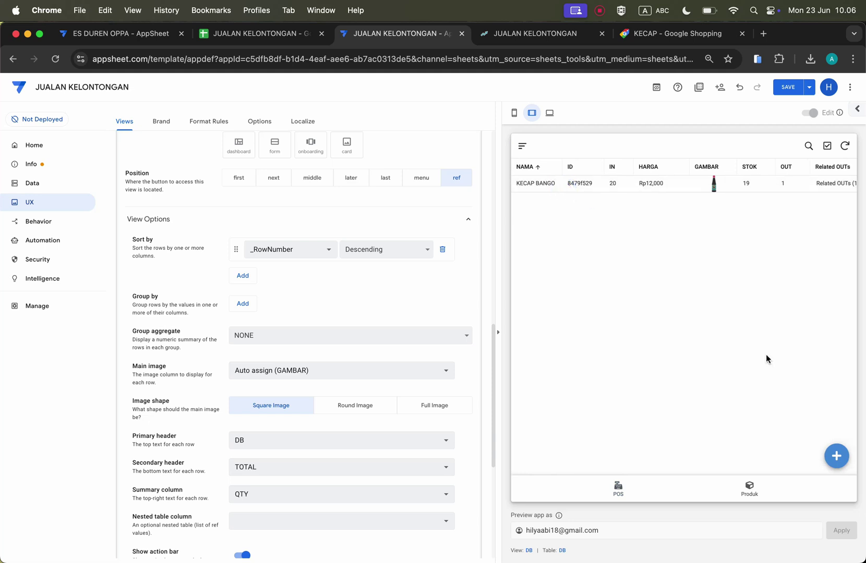
pyautogui.click(836, 456)
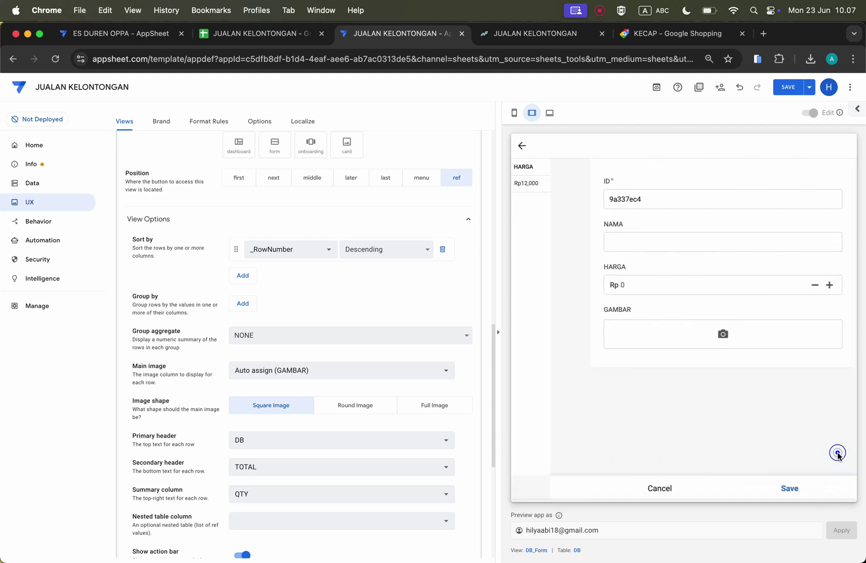
pyautogui.click(692, 241)
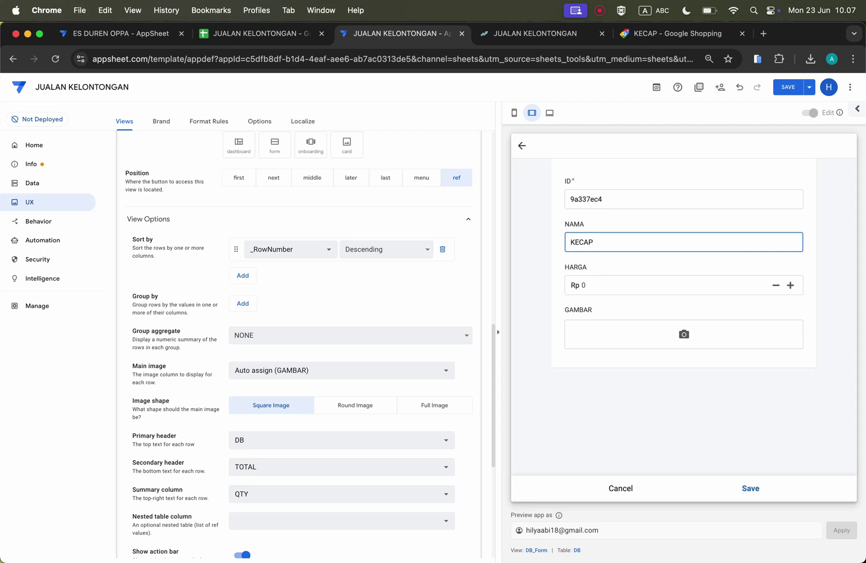
pyautogui.write('KECAP ASIN')
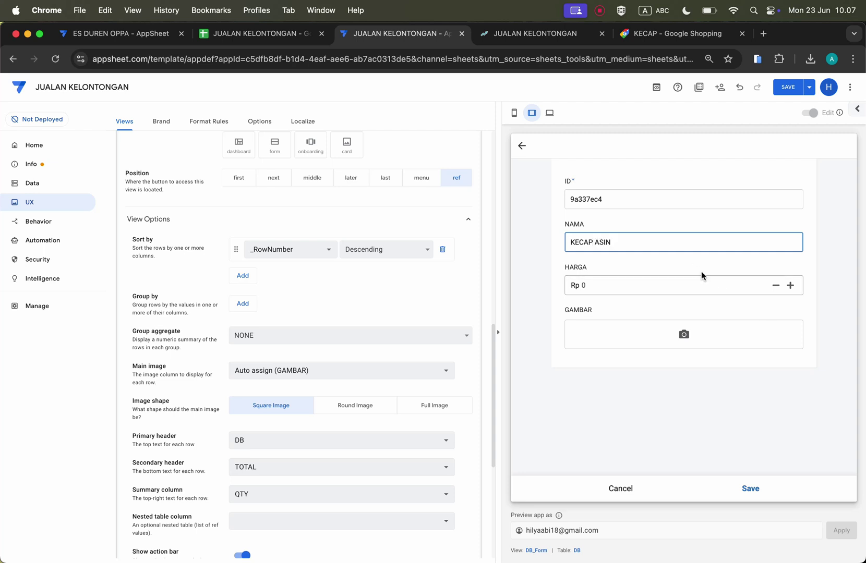
pyautogui.click(712, 287)
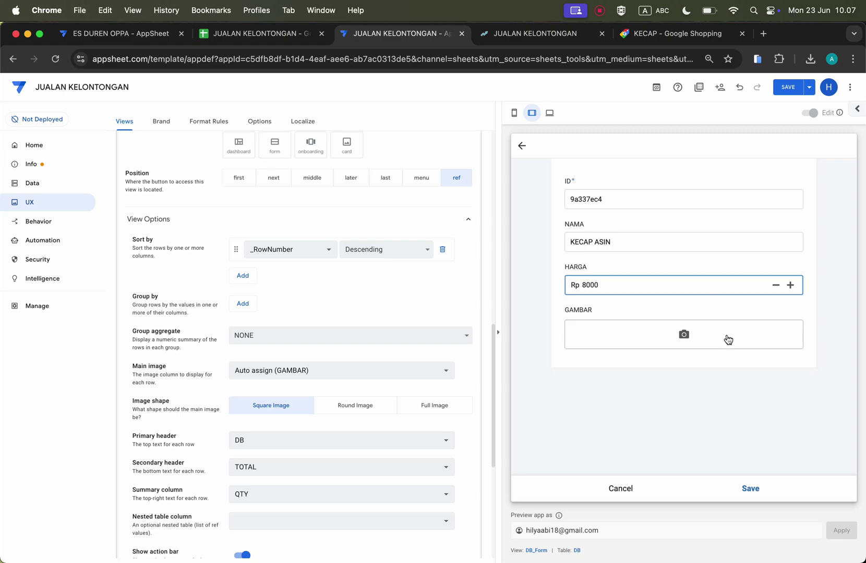
pyautogui.click(683, 335)
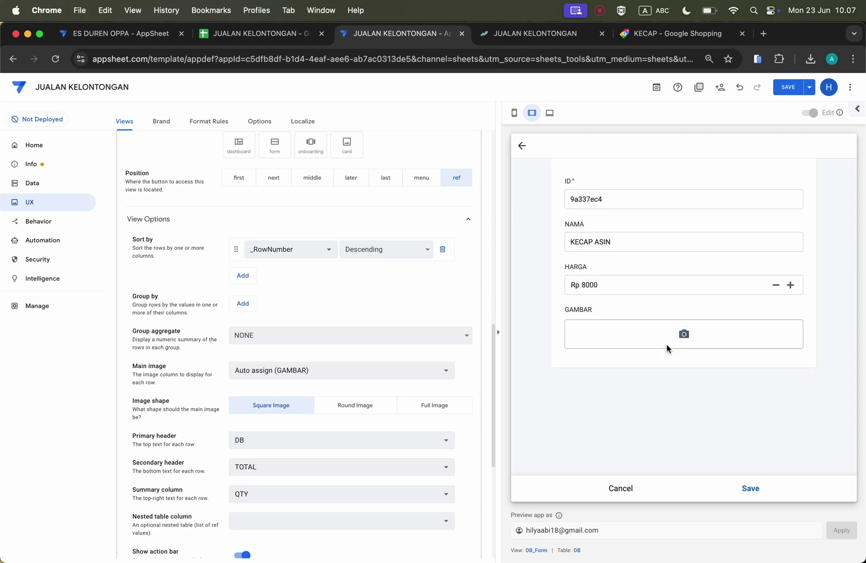
pyautogui.click(666, 344)
pyautogui.doubleClick(325, 229)
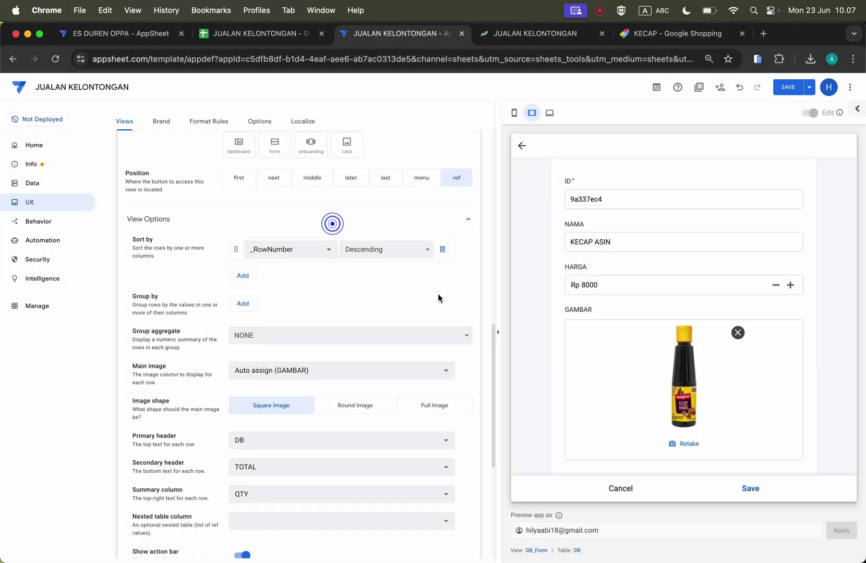
pyautogui.click(749, 490)
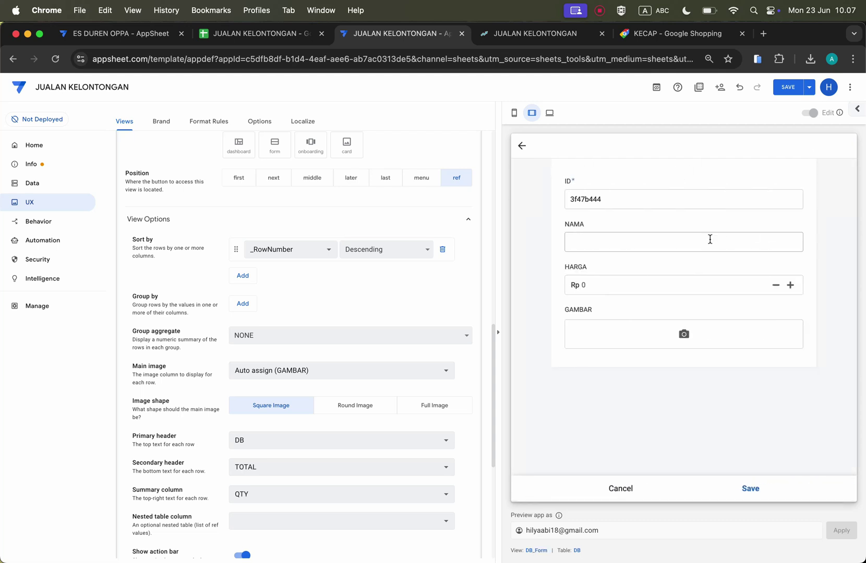
# Step: Add and save another product record: NAMA KECAP BANGO BESAR, HARGA 21000, image shopping (1).webp
pyautogui.click(709, 238)
pyautogui.write('KECAP BANGO BESAR')
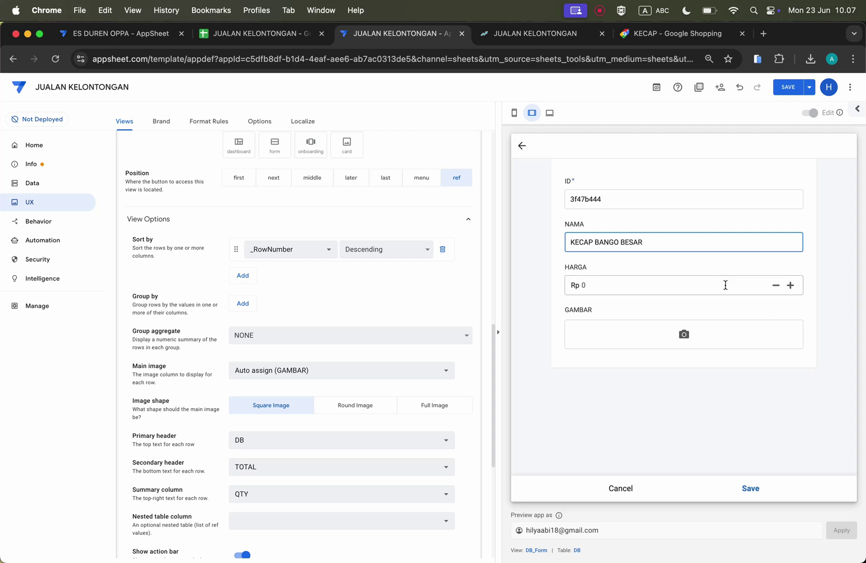
pyautogui.click(725, 284)
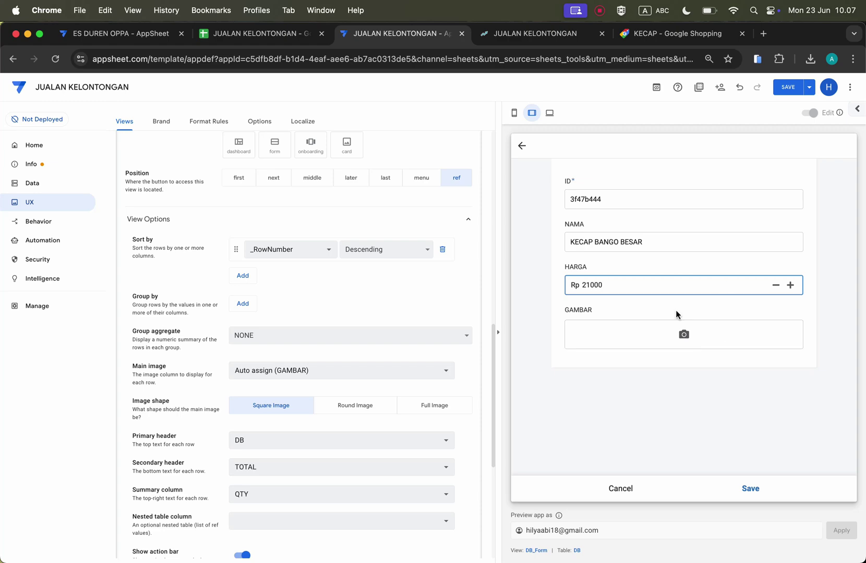
pyautogui.click(683, 334)
pyautogui.doubleClick(400, 241)
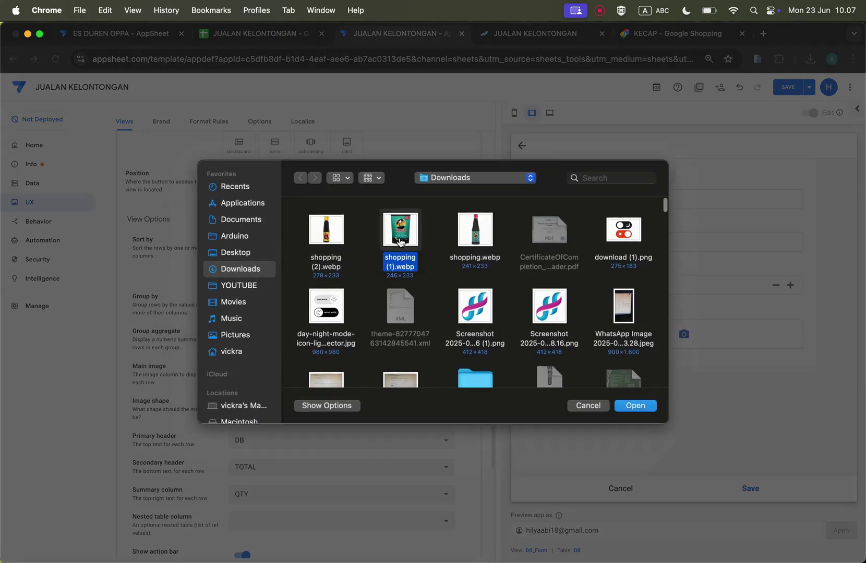
pyautogui.click(750, 489)
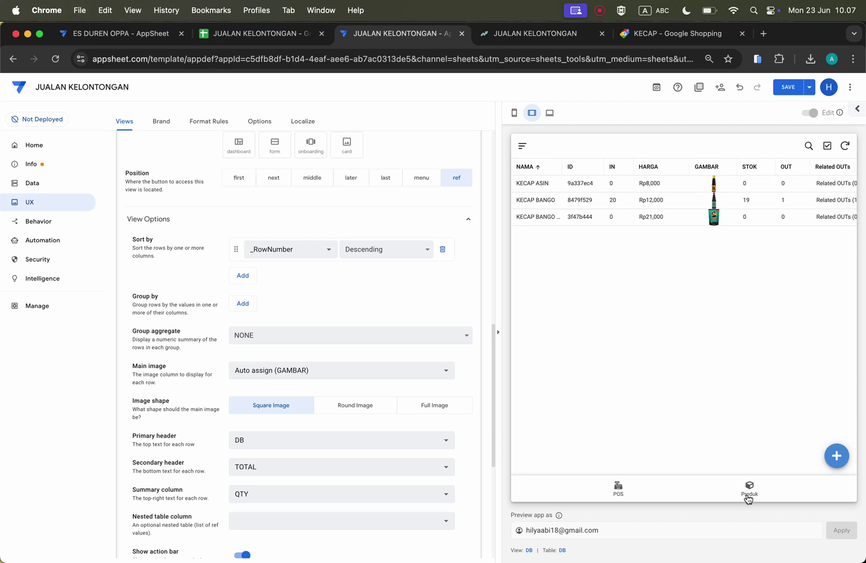
# Step: Check the product list in the preview's Produk view, and test ADD POS in the POS view, cancelling its form
pyautogui.click(751, 493)
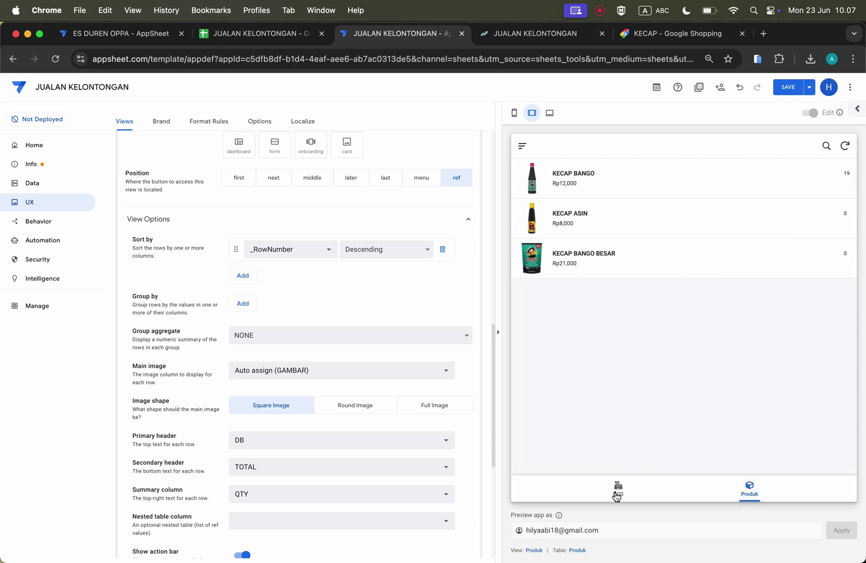
pyautogui.click(616, 491)
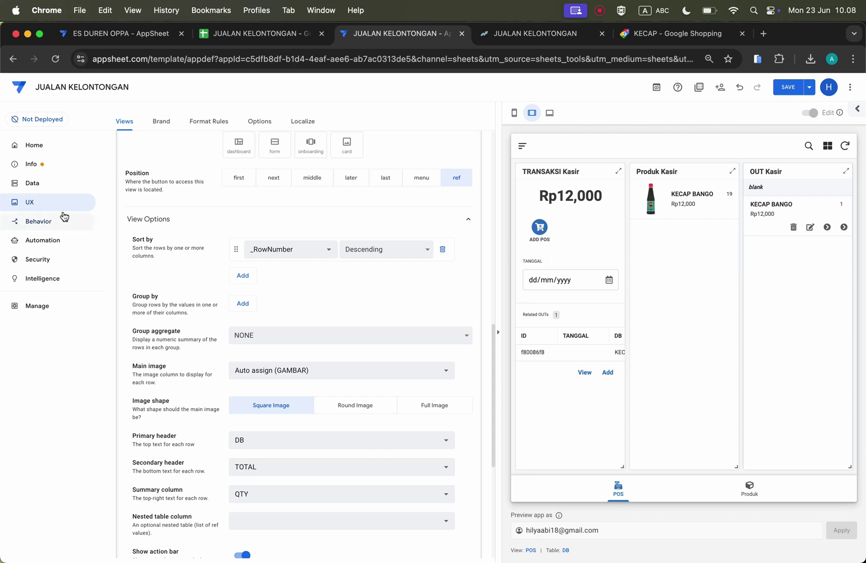
pyautogui.click(539, 227)
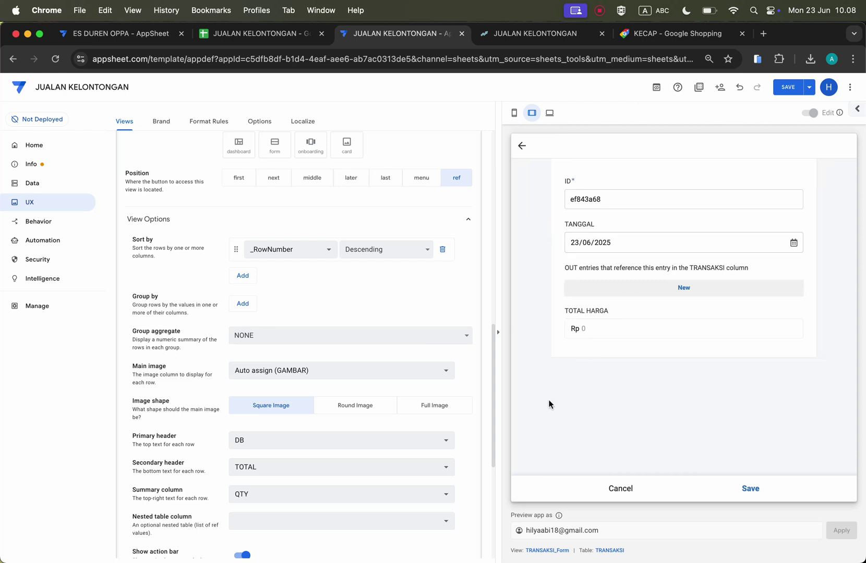
pyautogui.click(623, 489)
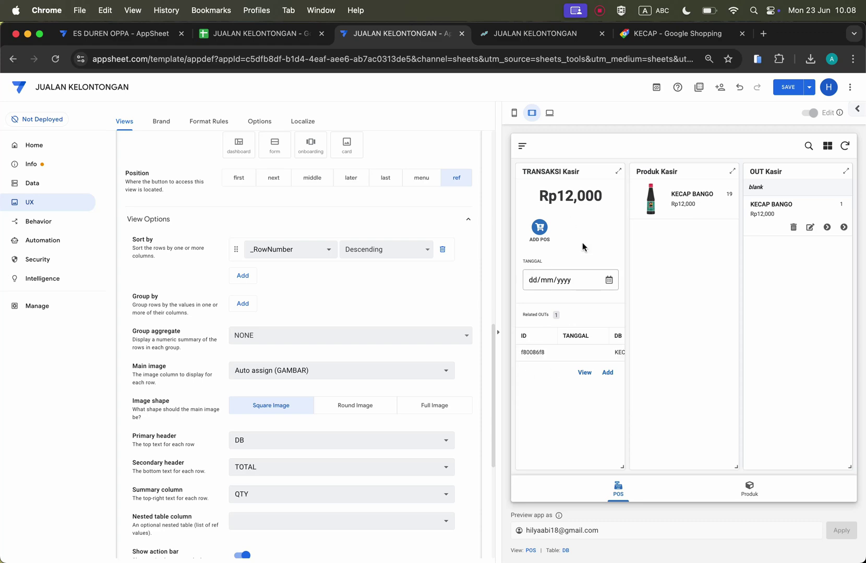
# Step: Change the TRANSAKSI table's Add POS action to "Data: add a new row to another table using values from this row"
pyautogui.scroll(2, 374, 312)
pyautogui.scroll(3, 374, 309)
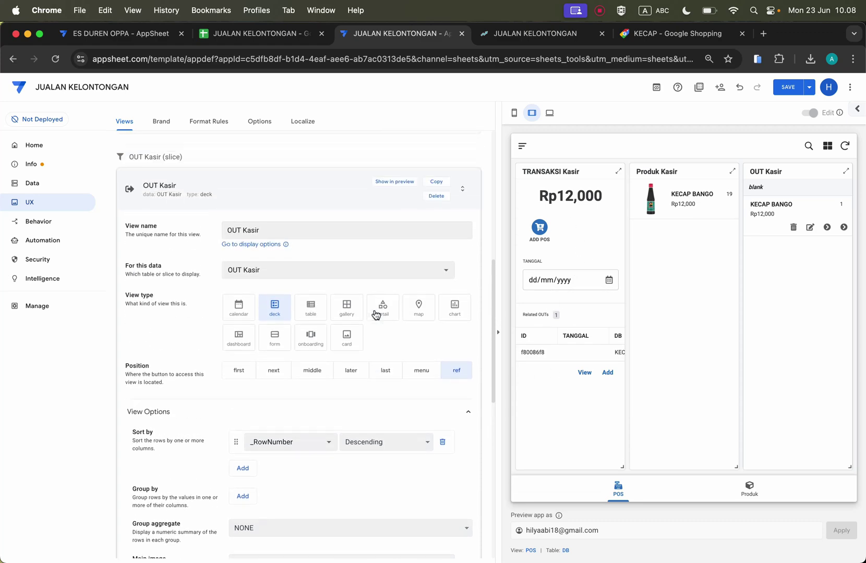
pyautogui.scroll(-4, 342, 304)
pyautogui.click(72, 222)
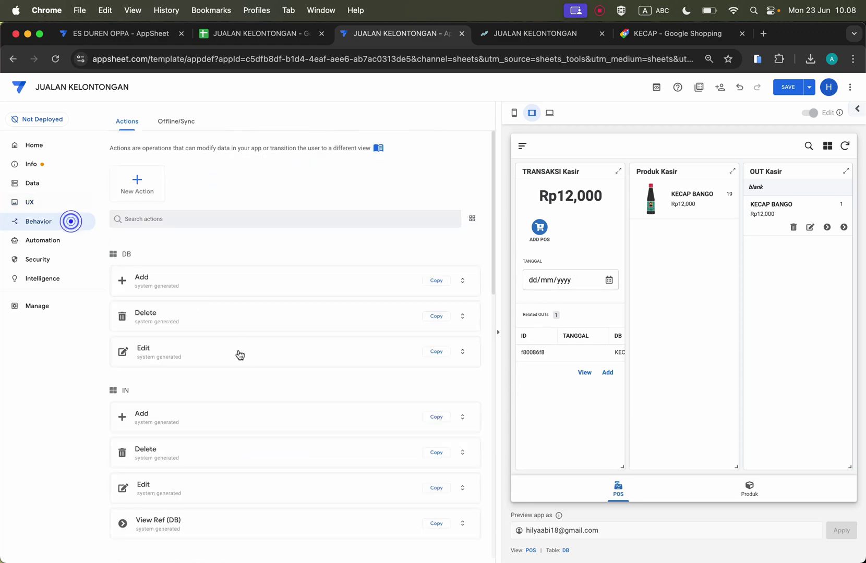
pyautogui.scroll(-12, 260, 428)
pyautogui.scroll(15, 230, 321)
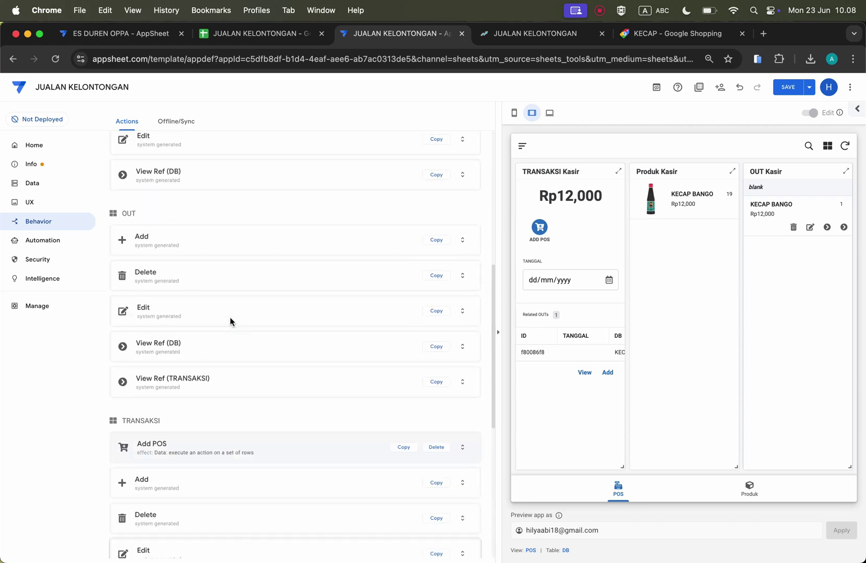
pyautogui.scroll(-10, 182, 376)
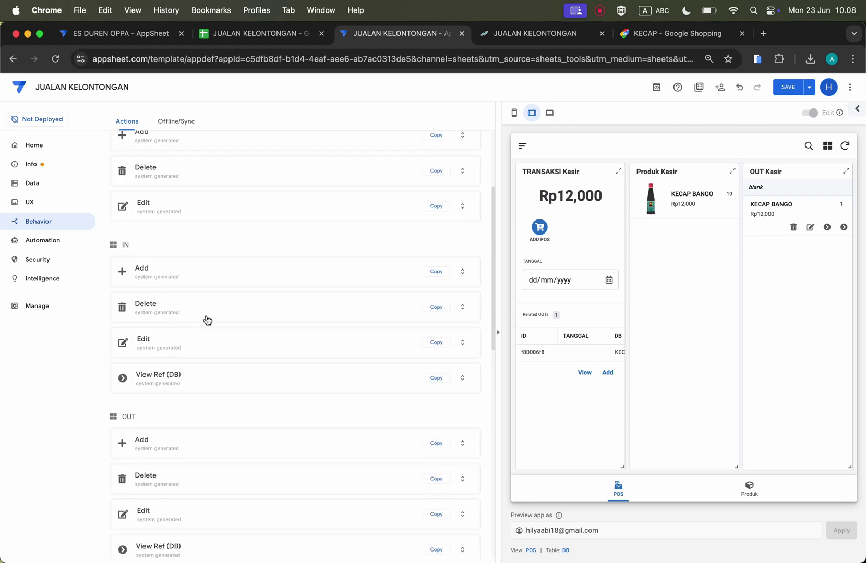
pyautogui.scroll(-3, 207, 319)
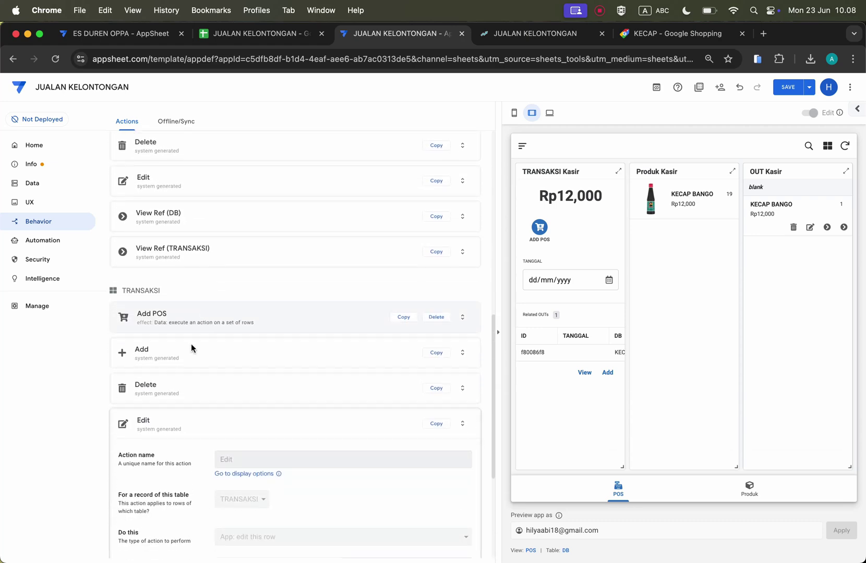
pyautogui.click(196, 422)
pyautogui.click(215, 395)
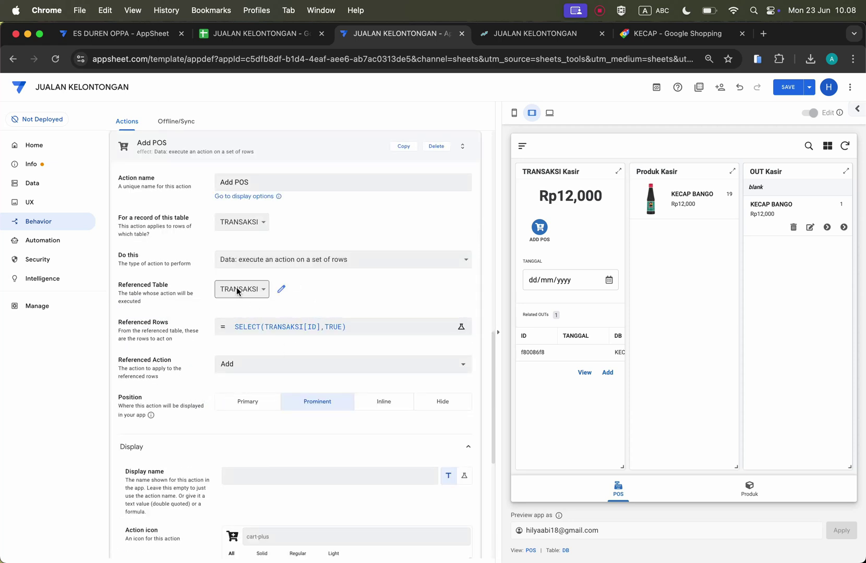
pyautogui.click(294, 262)
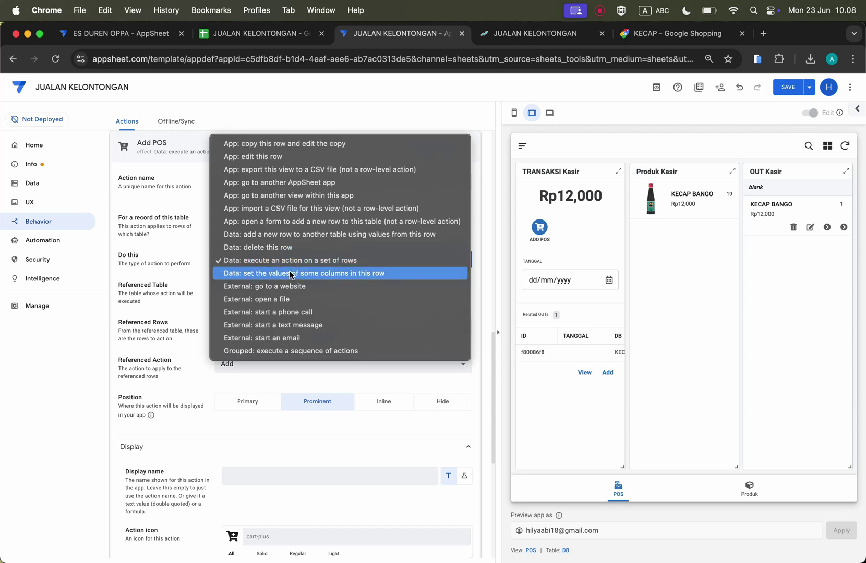
pyautogui.click(307, 236)
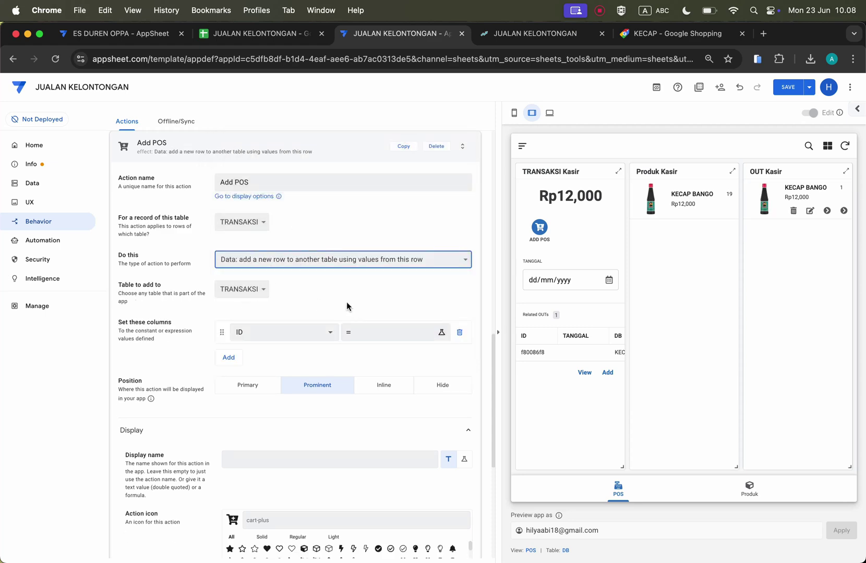
# Step: Set the Add POS action's ID column to the expression UNIQUEID() and save the expression
pyautogui.click(366, 337)
pyautogui.write('UN')
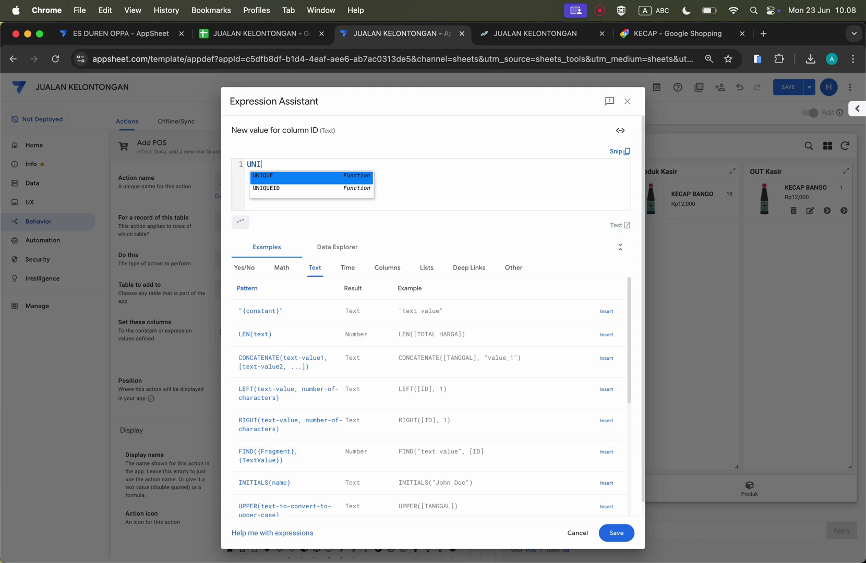
pyautogui.write('I')
pyautogui.press('Return')
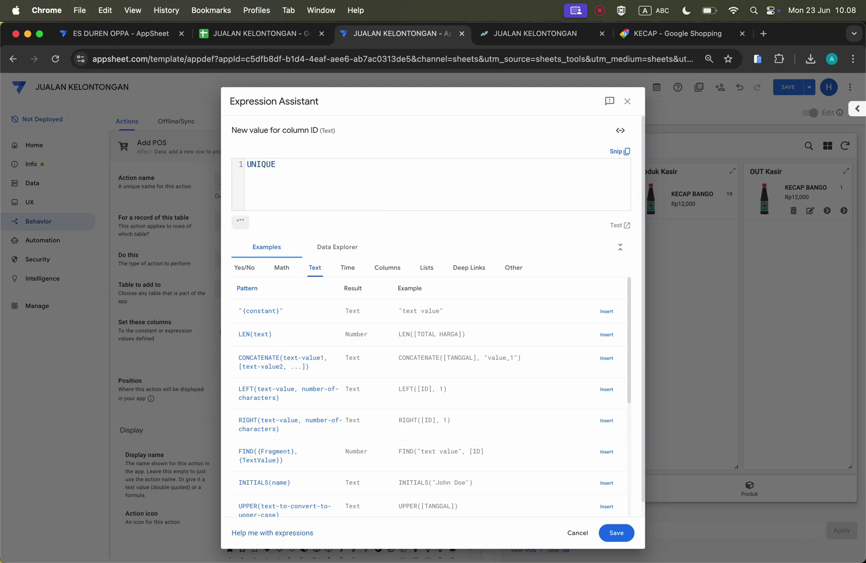
pyautogui.write('ID')
pyautogui.press('Return')
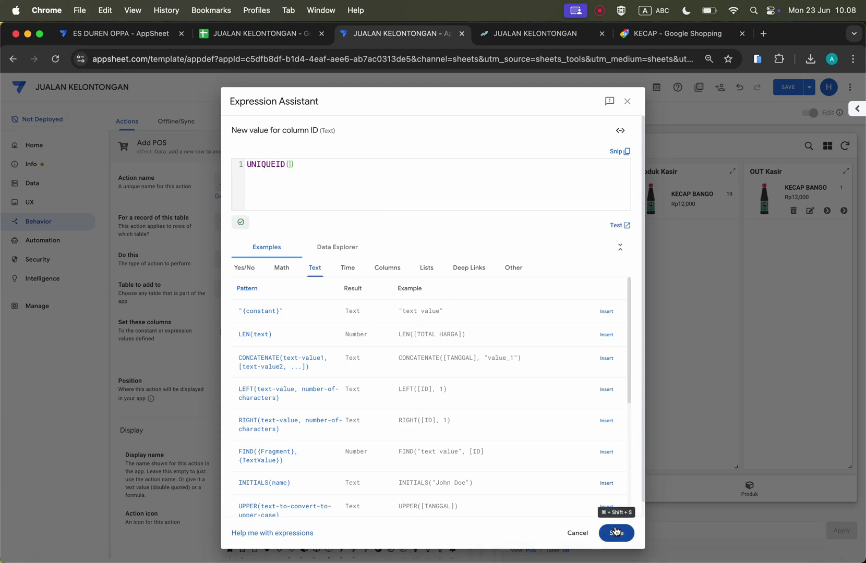
pyautogui.click(616, 533)
# Step: Add the TANGGAL column to the values set by Add POS and save its expression as TODAY()
pyautogui.click(235, 356)
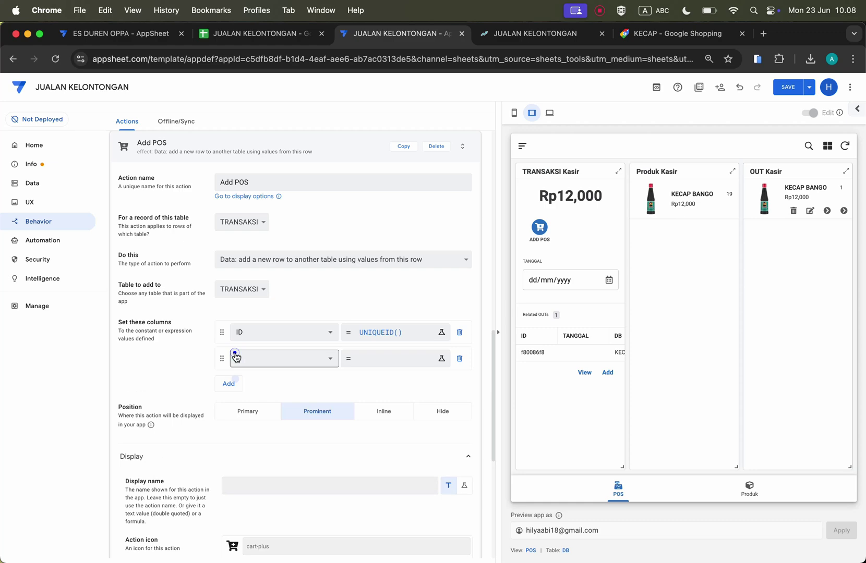
pyautogui.click(280, 359)
pyautogui.click(280, 399)
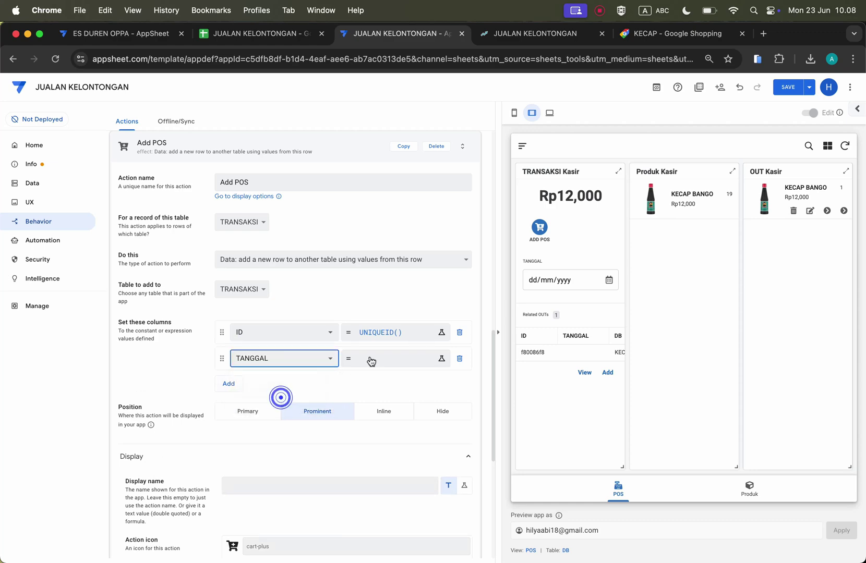
pyautogui.click(371, 359)
pyautogui.write('TOD')
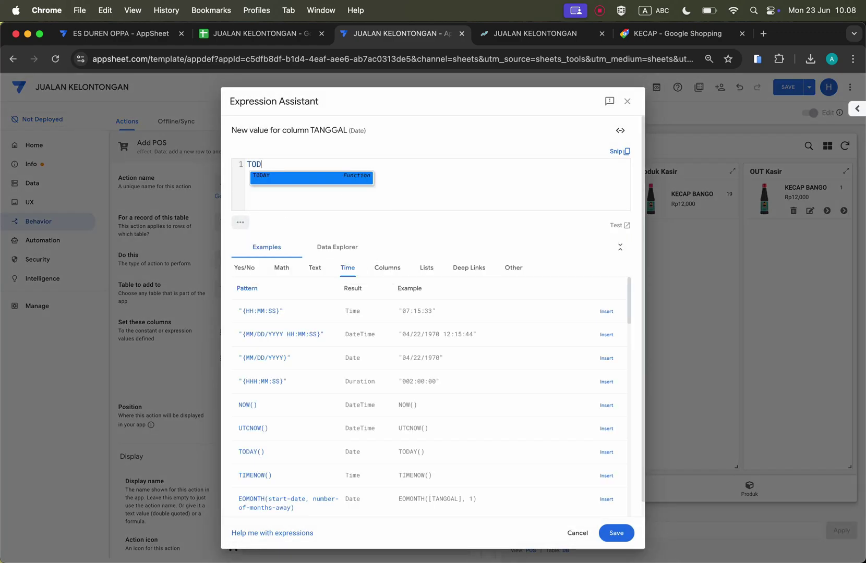
pyautogui.press('Return')
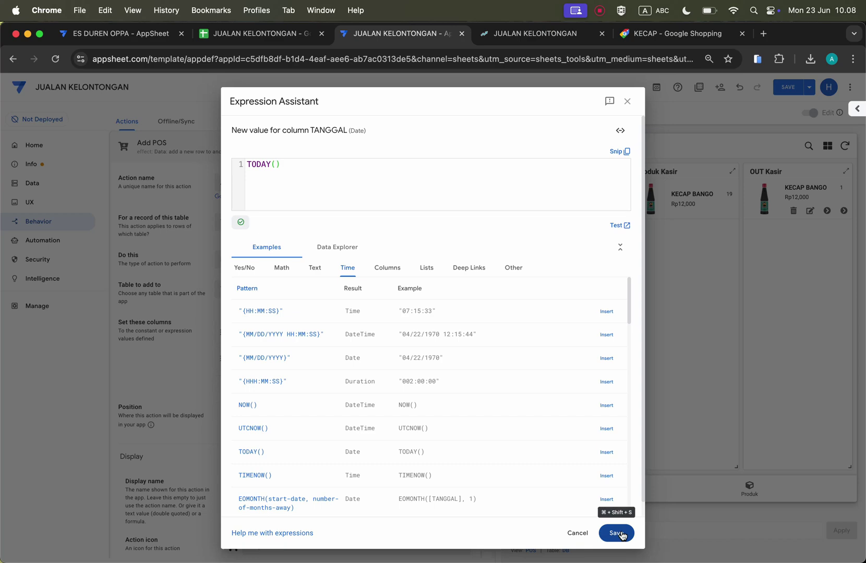
pyautogui.click(616, 533)
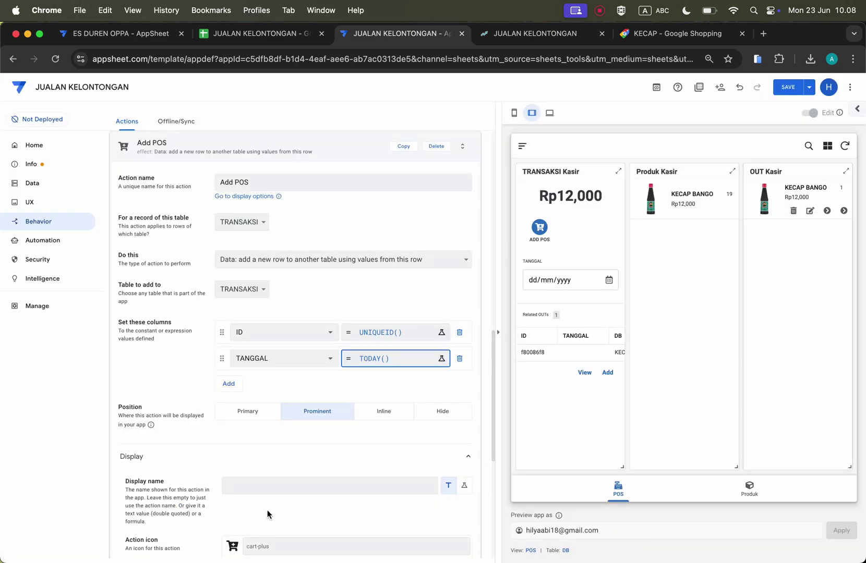
# Step: Require confirmation for Add POS with the message "Apakah Anda Ingin Menutup Transaksi Saat ini dan Membuat Transaksi Baru?" and save the app
pyautogui.click(265, 546)
pyautogui.scroll(-5, 265, 515)
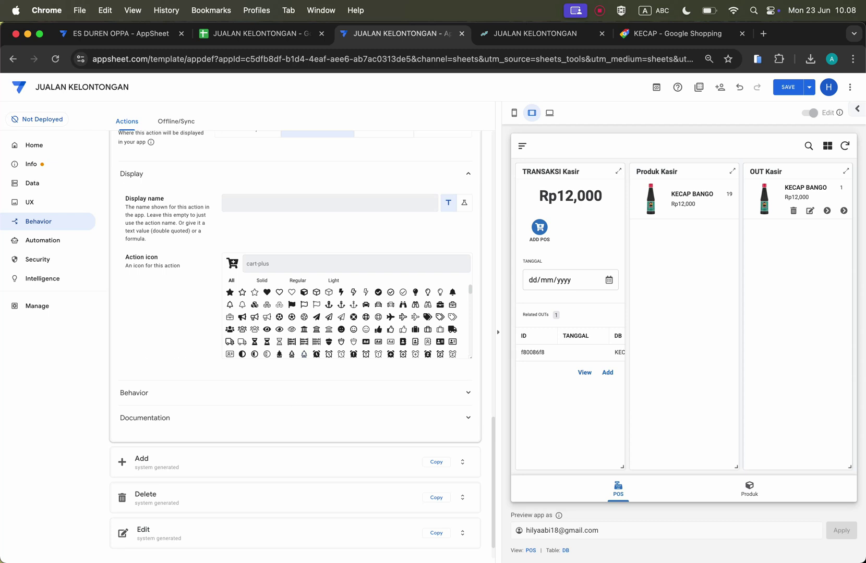
pyautogui.click(288, 396)
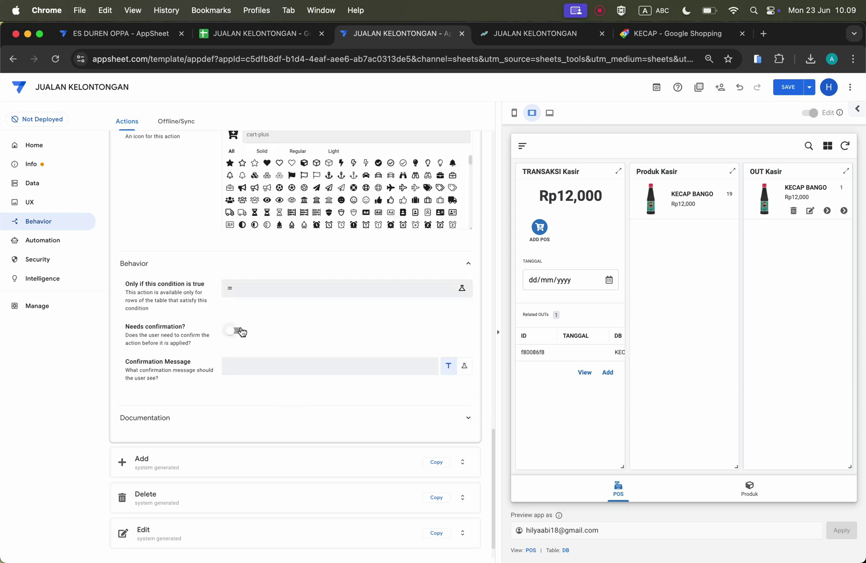
pyautogui.click(413, 370)
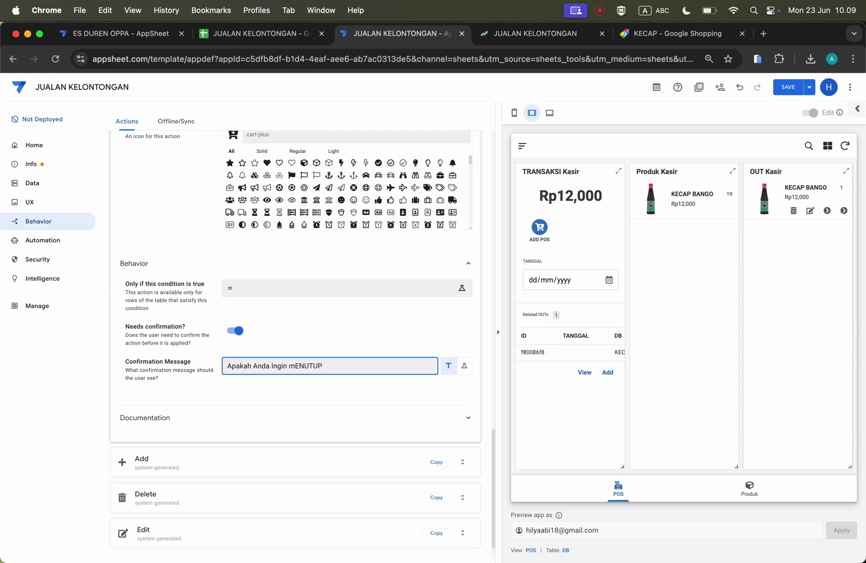
pyautogui.hotkey('alt', 'BackSpace')
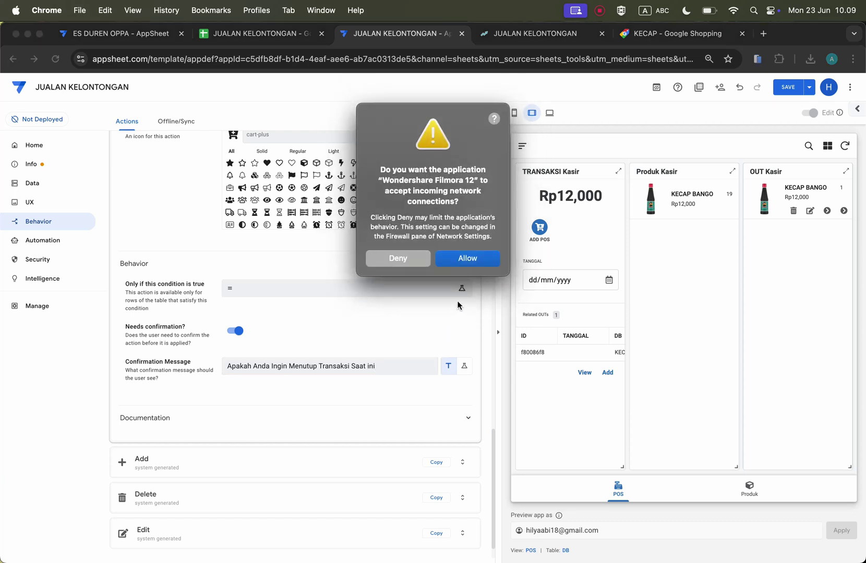
pyautogui.click(467, 258)
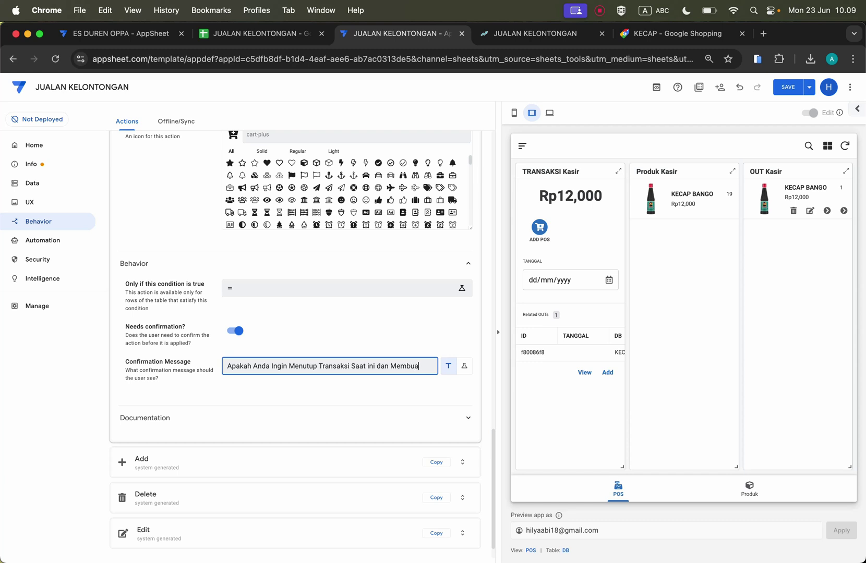
pyautogui.write('nsaksi')
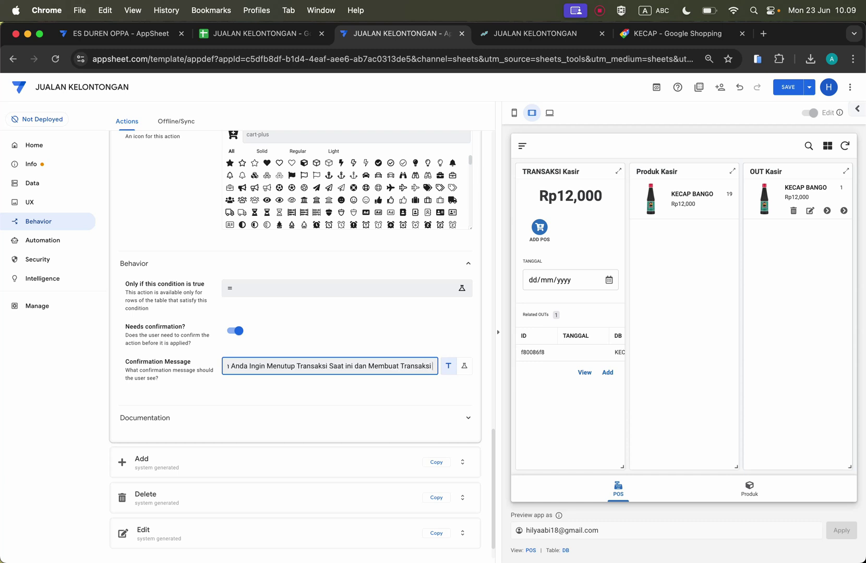
pyautogui.write(' Bar')
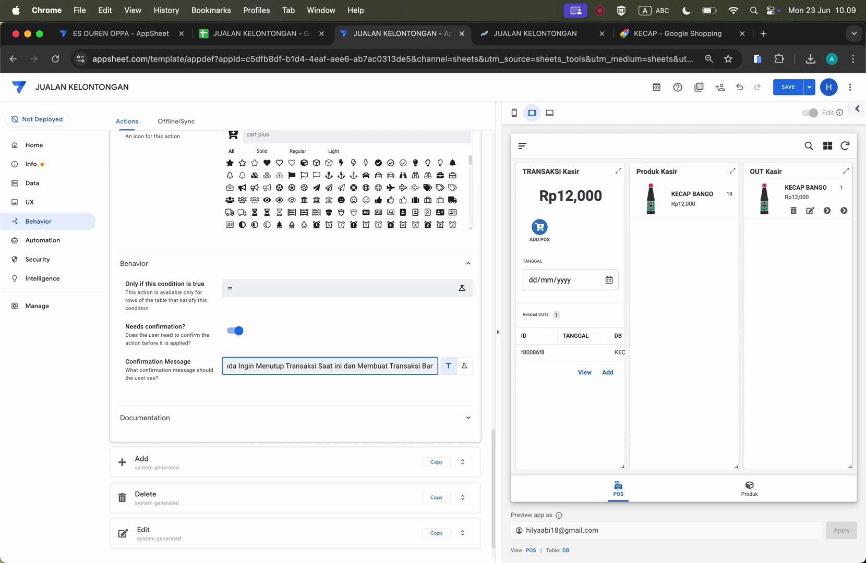
pyautogui.write('u?')
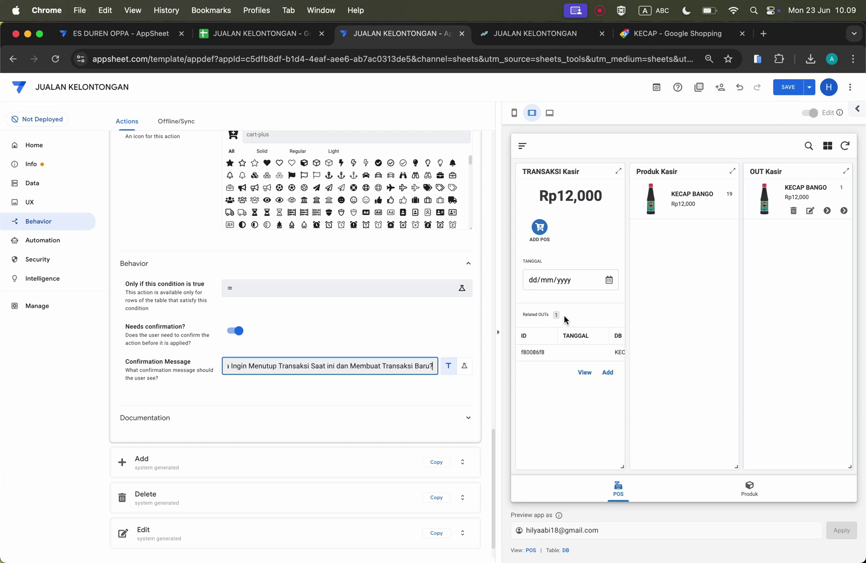
pyautogui.click(698, 363)
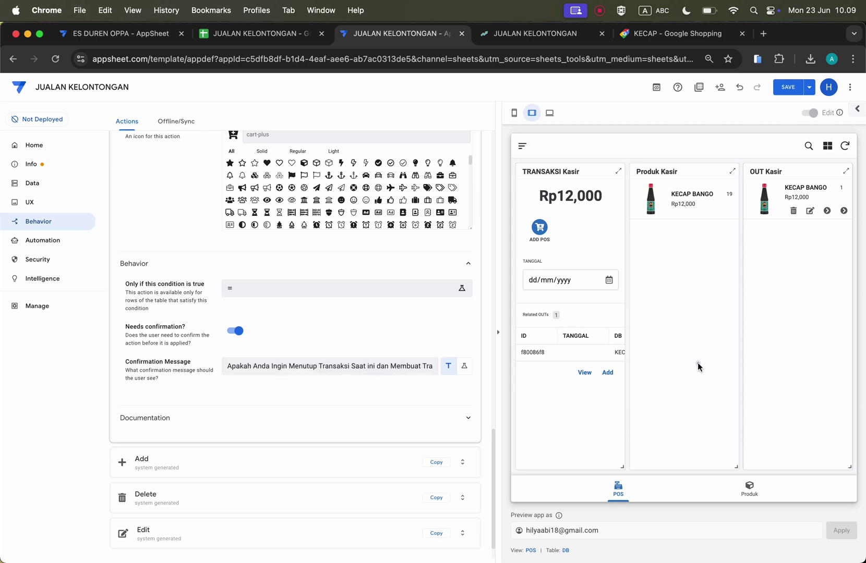
pyautogui.click(787, 88)
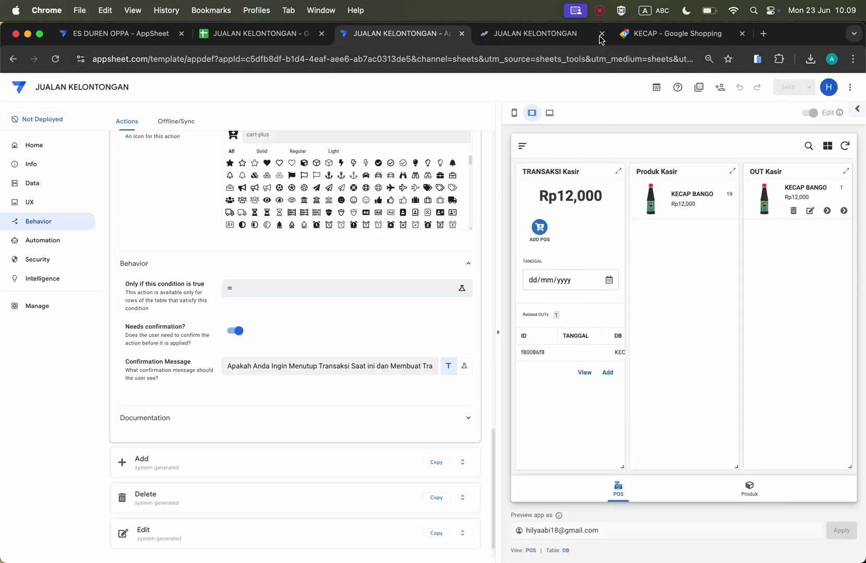
# Step: Run and confirm ADD POS in the preview, and check the new record in the Google Sheets TRANSAKSI sheet
pyautogui.click(540, 228)
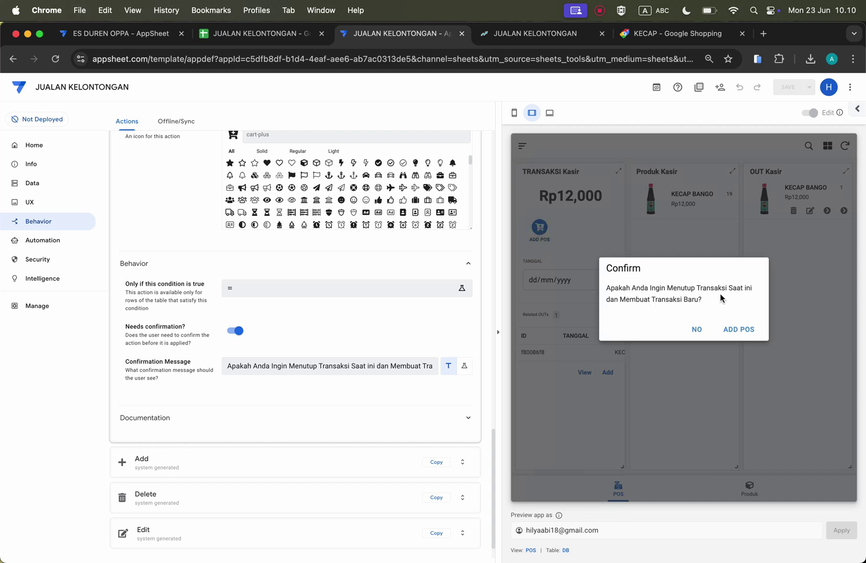
pyautogui.click(738, 330)
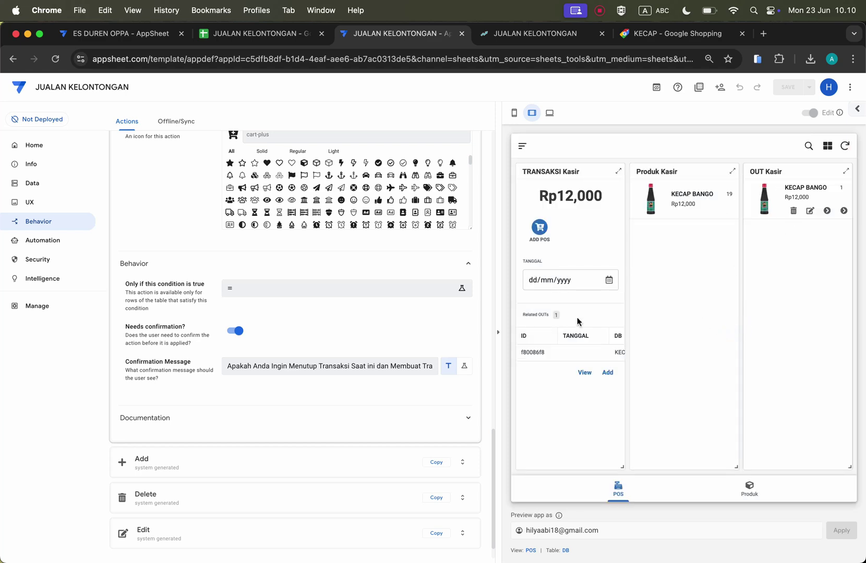
pyautogui.click(274, 33)
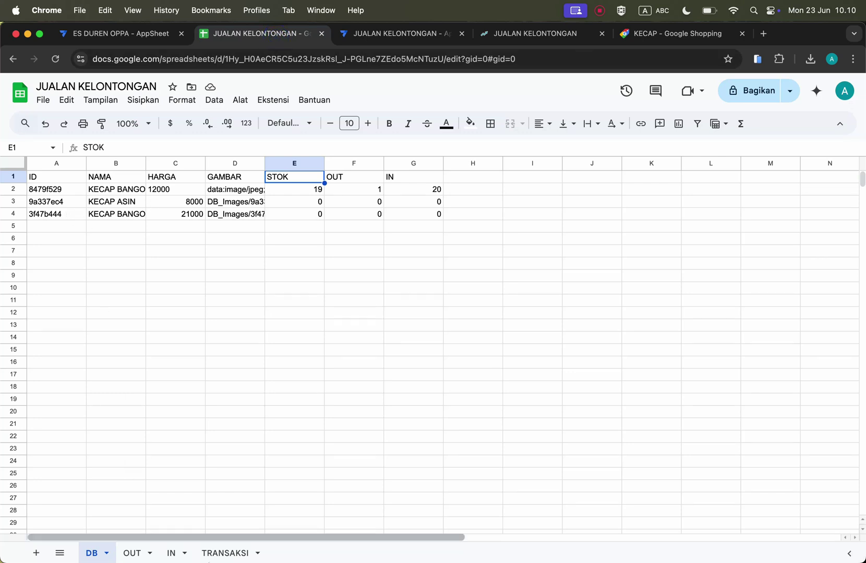
pyautogui.click(239, 553)
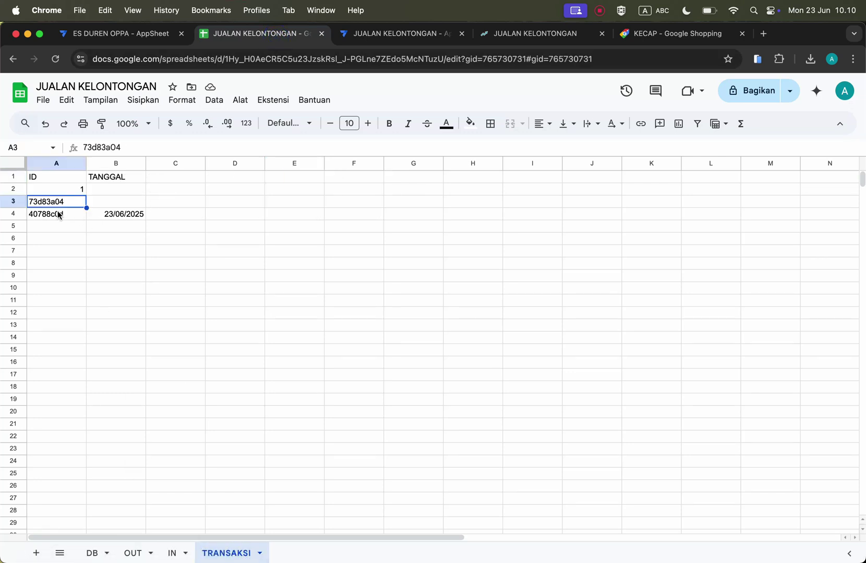
pyautogui.click(61, 214)
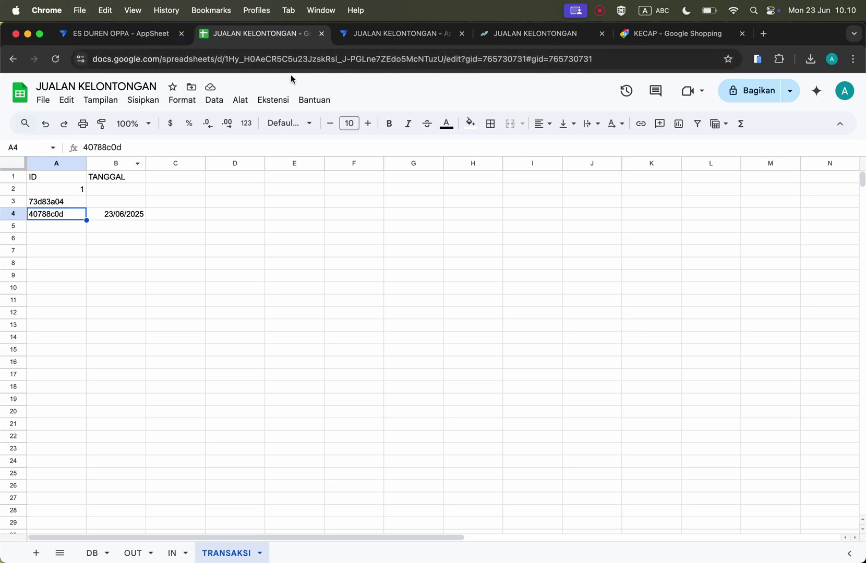
# Step: Switch to the AppSheet editor and sort the TRANSAKSI Kasir view by _RowNumber in descending order
pyautogui.click(377, 38)
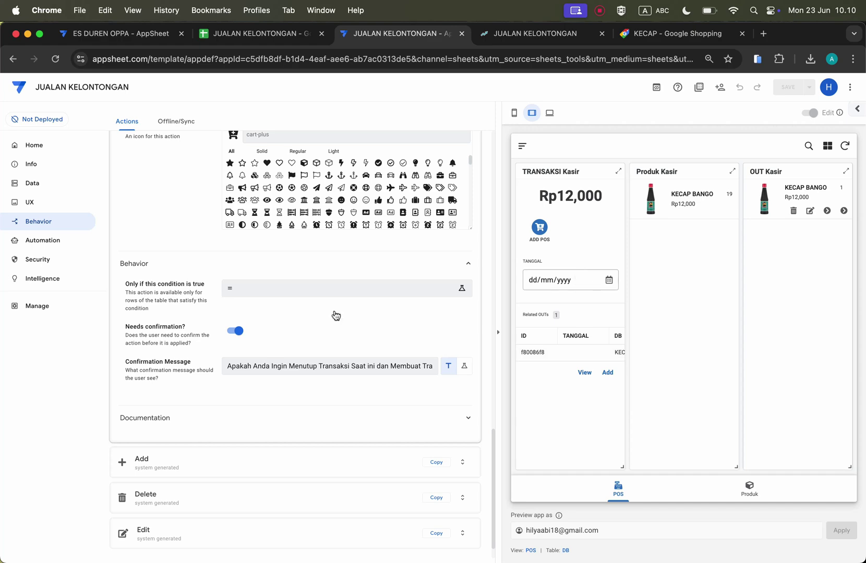
pyautogui.scroll(-8, 273, 358)
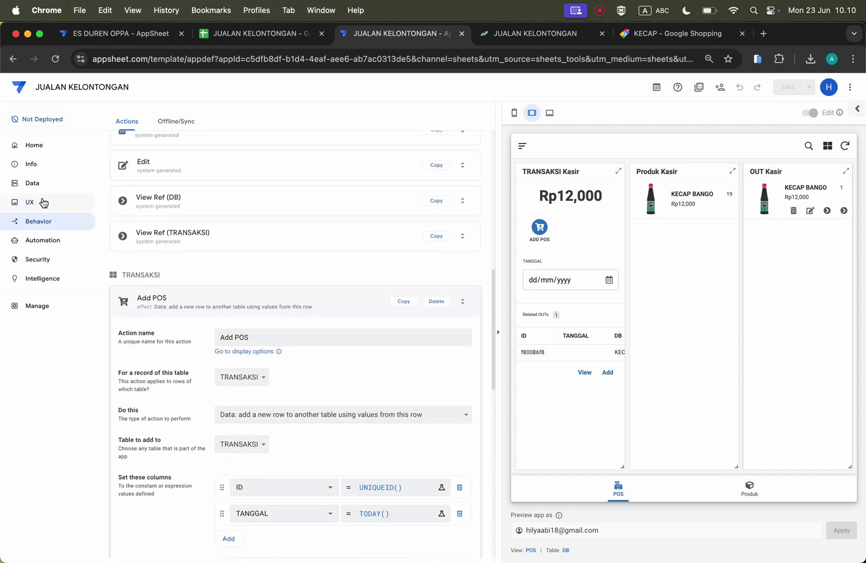
pyautogui.click(43, 203)
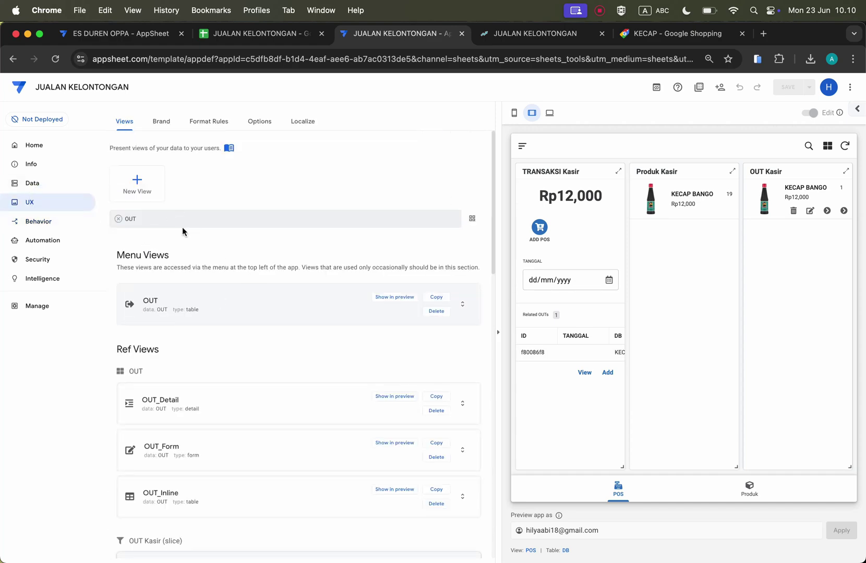
pyautogui.write('tran')
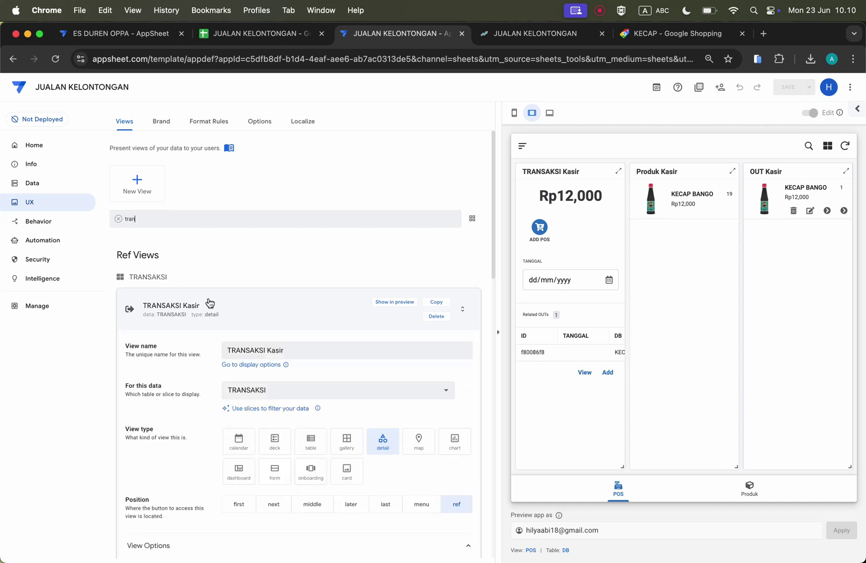
pyautogui.scroll(-15, 260, 336)
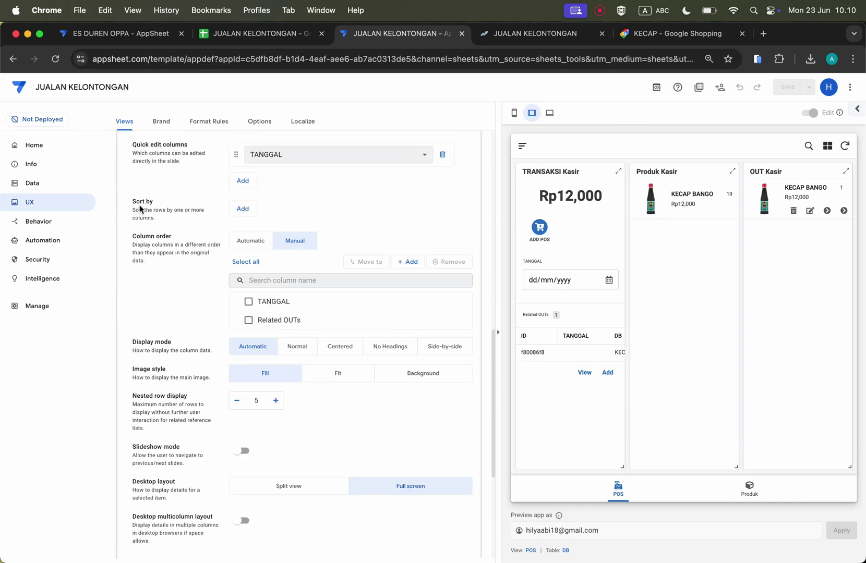
pyautogui.click(243, 209)
pyautogui.click(372, 212)
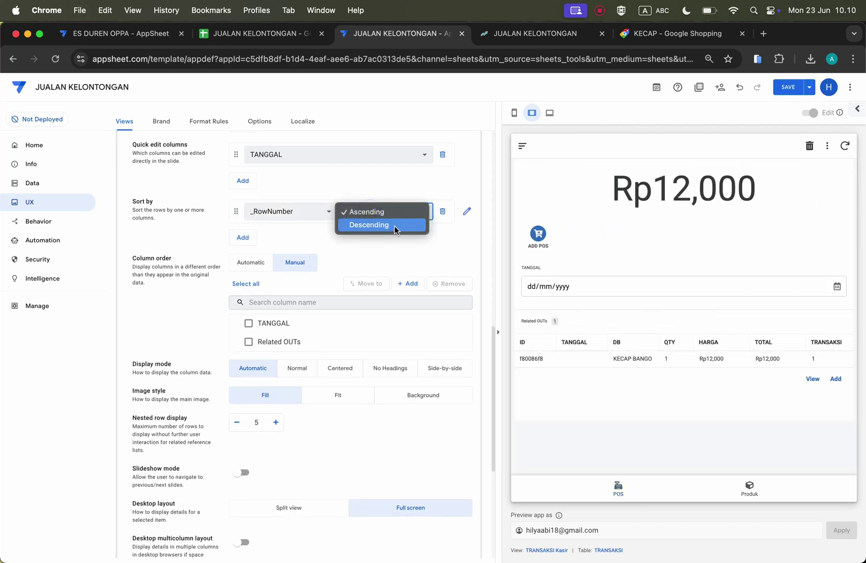
pyautogui.click(370, 224)
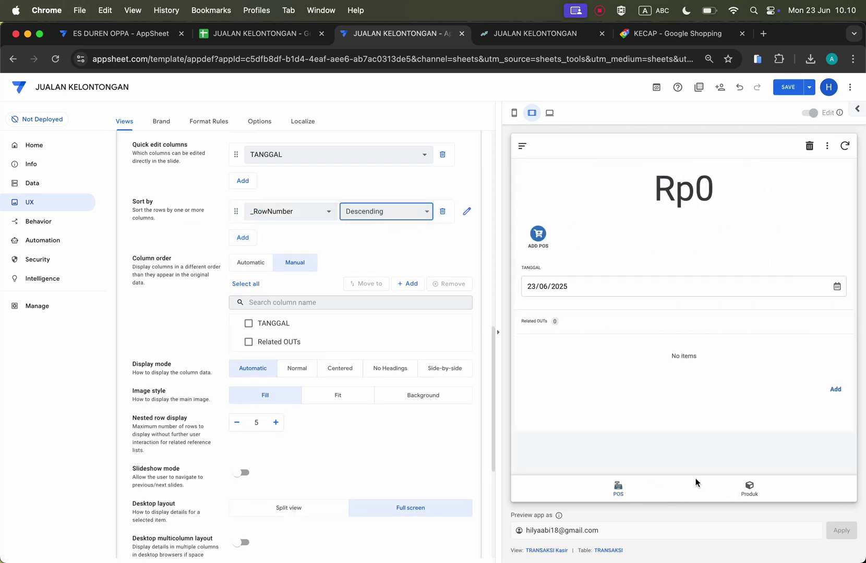
# Step: Check the Add POS confirmation in the preview's POS view and answer it with NO
pyautogui.click(628, 496)
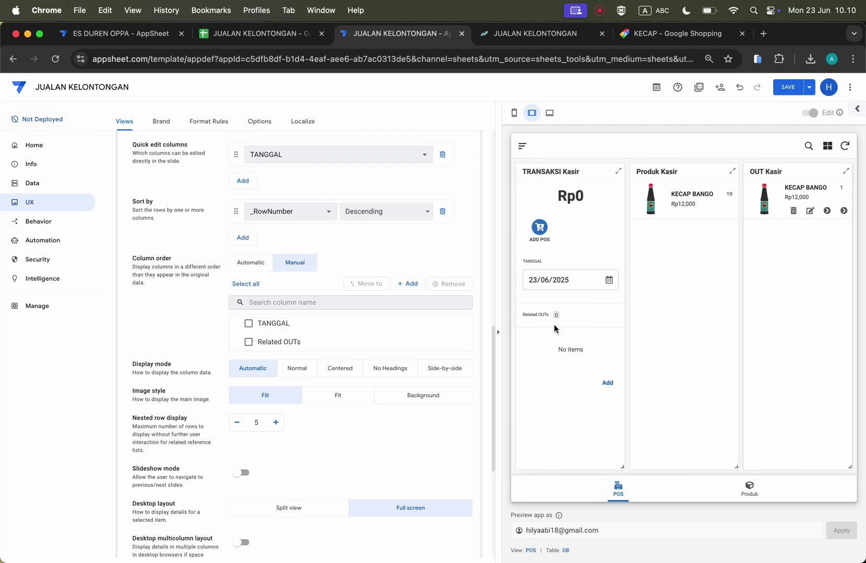
pyautogui.click(551, 224)
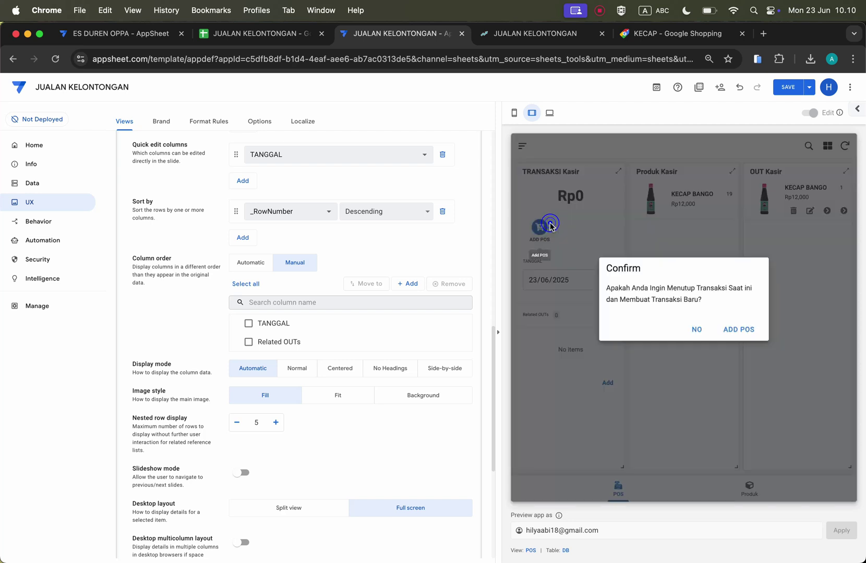
pyautogui.click(699, 330)
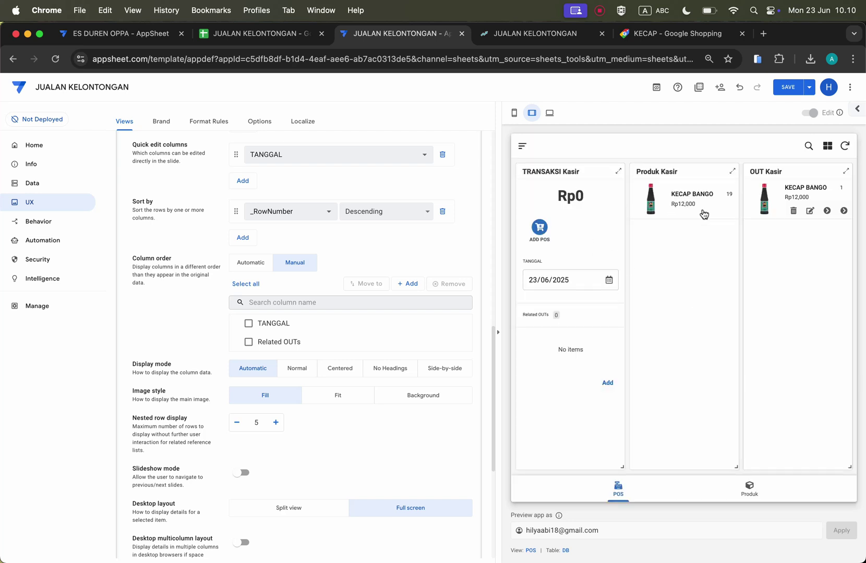
# Step: Add a related OUT record for KECAP BANGO to the current transaction in the preview and save it
pyautogui.click(608, 384)
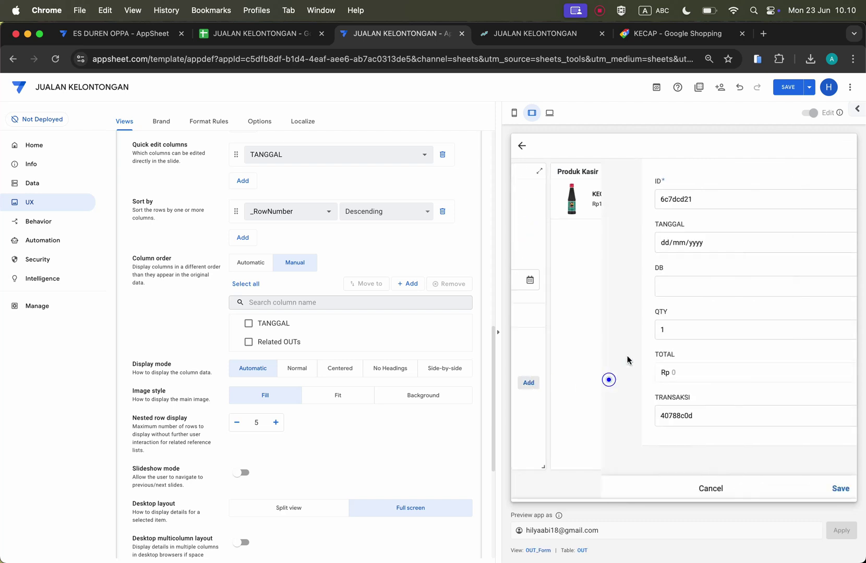
pyautogui.click(758, 290)
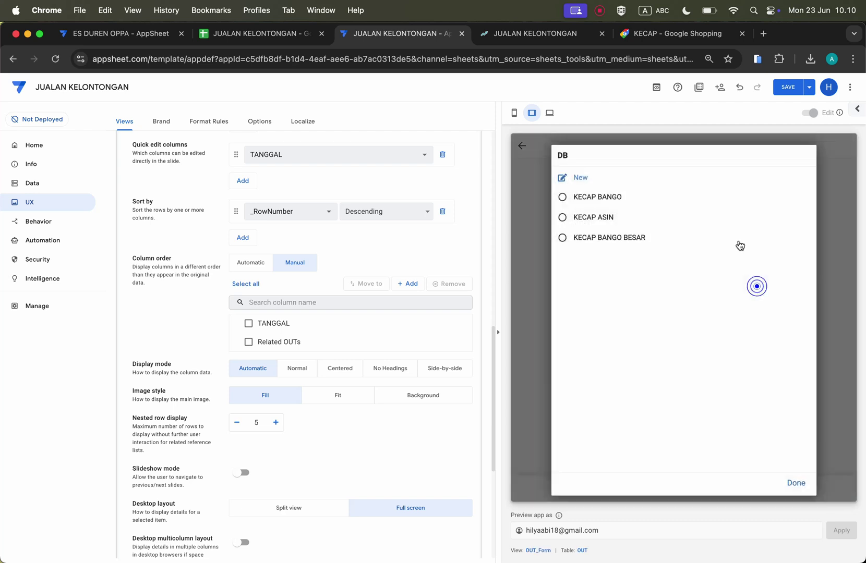
pyautogui.click(643, 200)
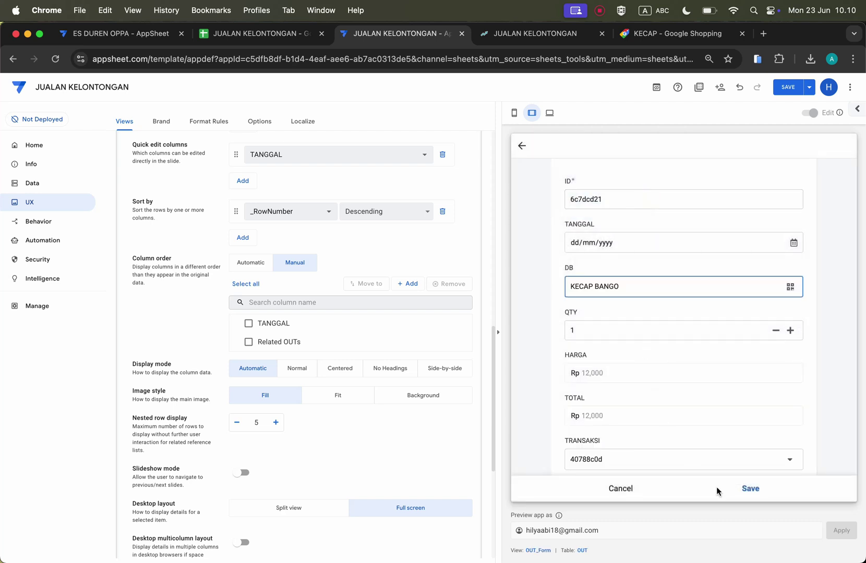
pyautogui.click(746, 488)
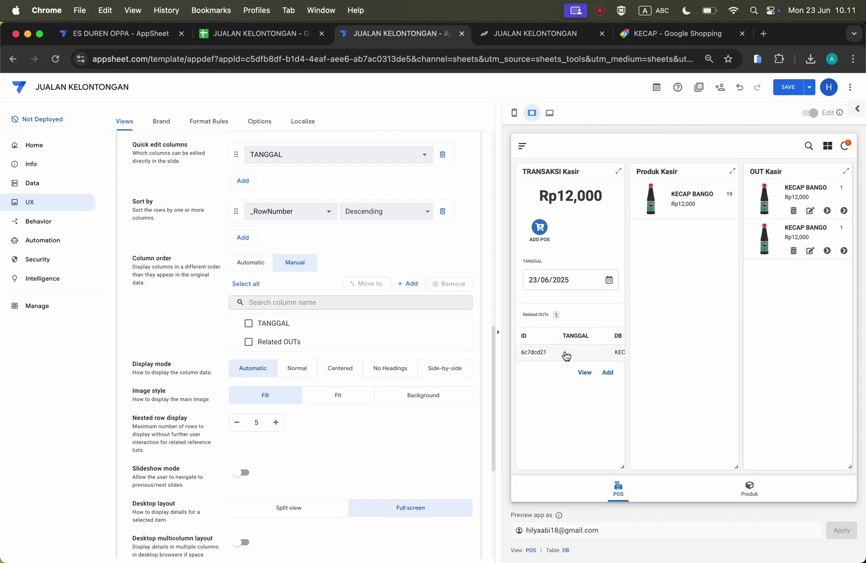
# Step: Add a second related OUT record for KECAP BANGO BESAR to the same transaction and save it
pyautogui.click(607, 375)
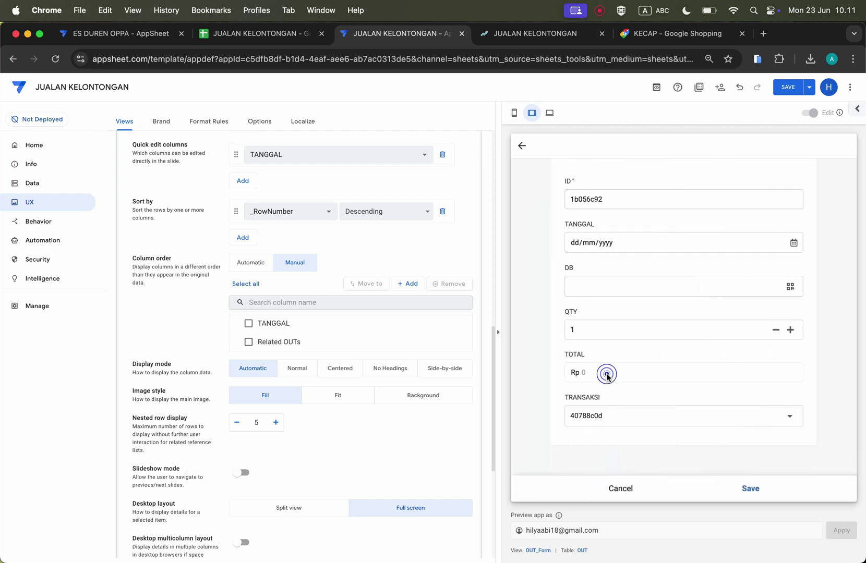
pyautogui.click(673, 290)
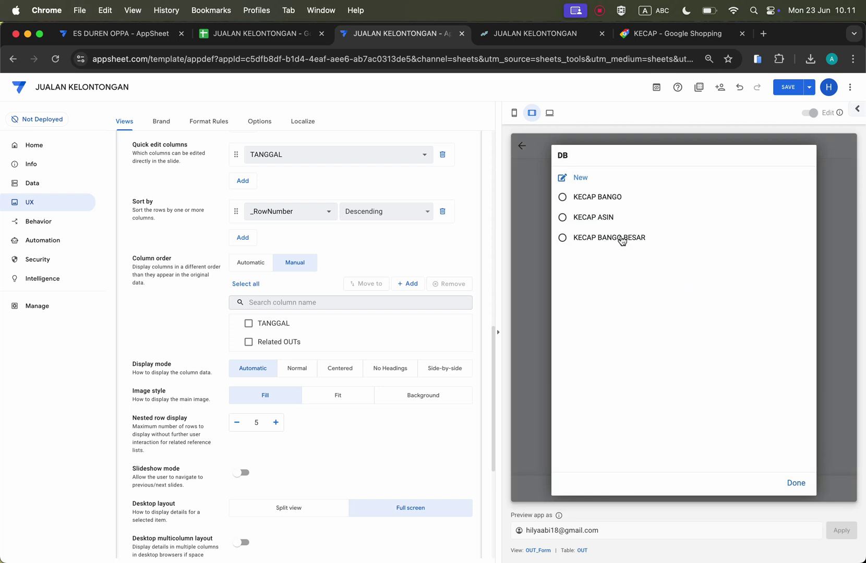
pyautogui.click(621, 238)
pyautogui.click(747, 489)
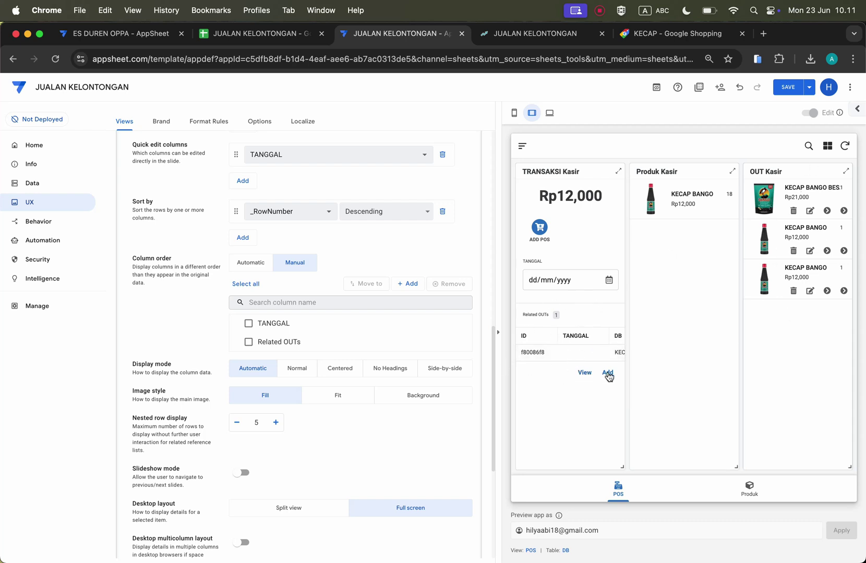
# Step: Add a related OUT record for KECAP BANGO BESAR to transaction 1 in the preview and save it
pyautogui.click(608, 376)
pyautogui.click(630, 286)
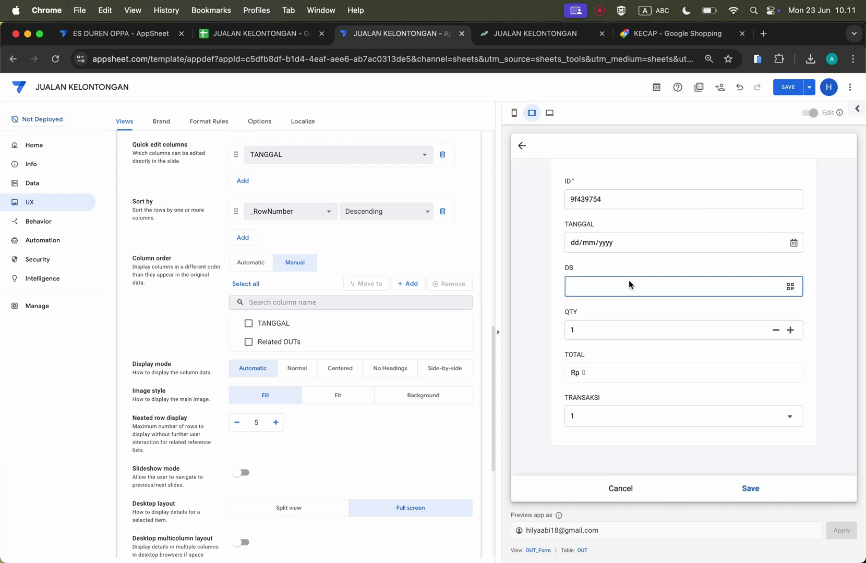
pyautogui.click(620, 242)
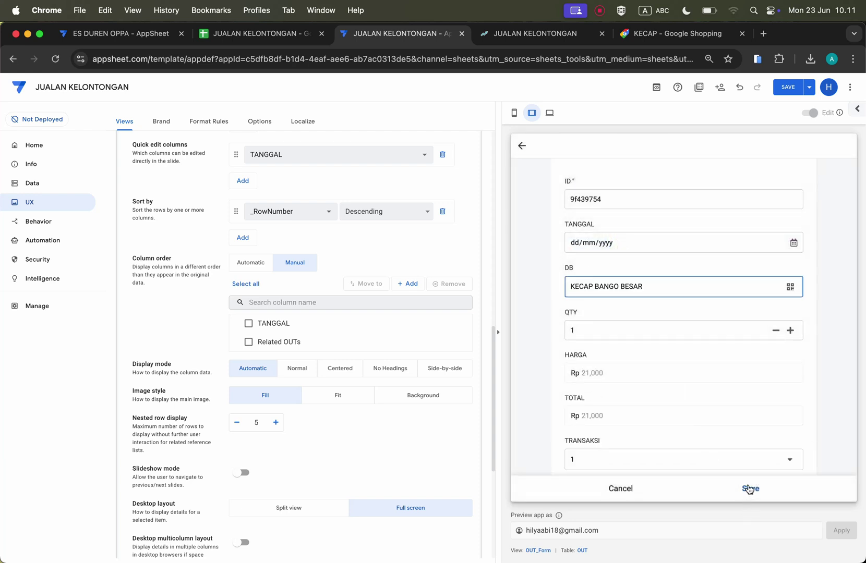
pyautogui.click(749, 488)
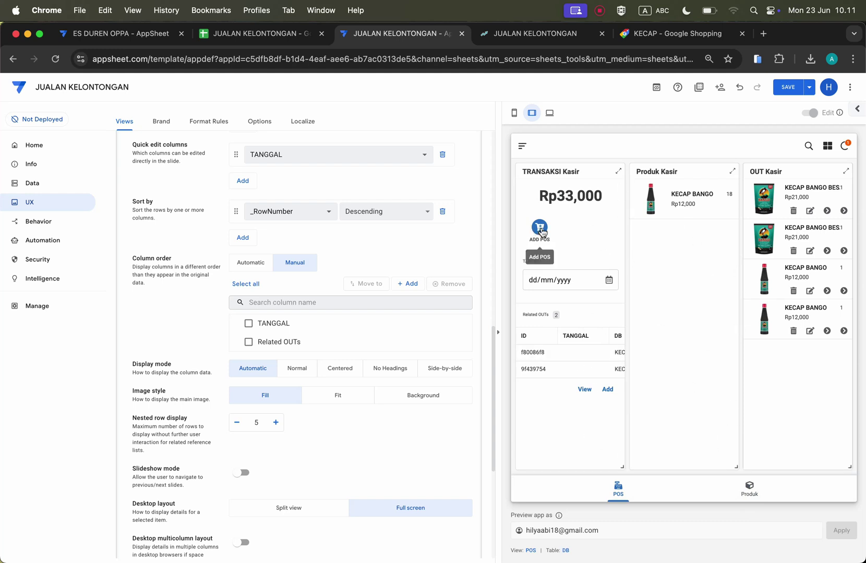
# Step: Run and confirm ADD POS in the preview, and save the app
pyautogui.click(541, 229)
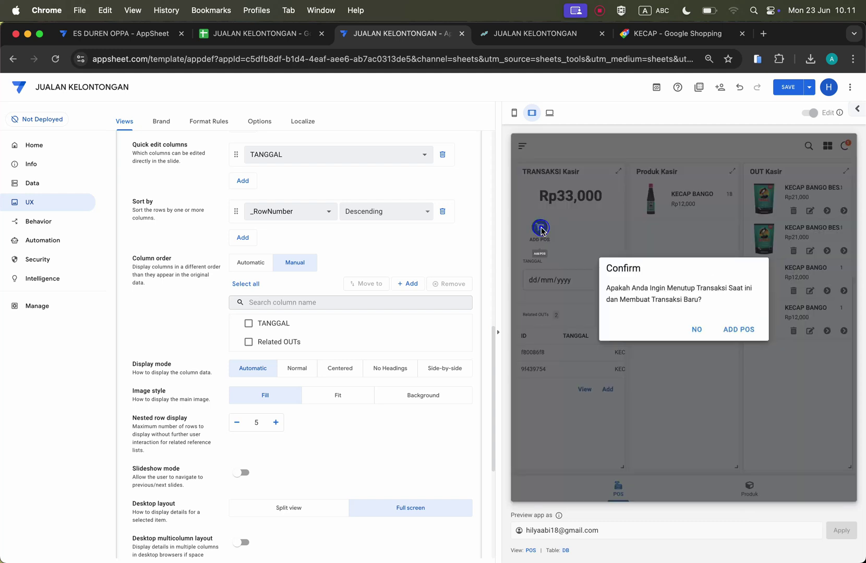
pyautogui.click(743, 330)
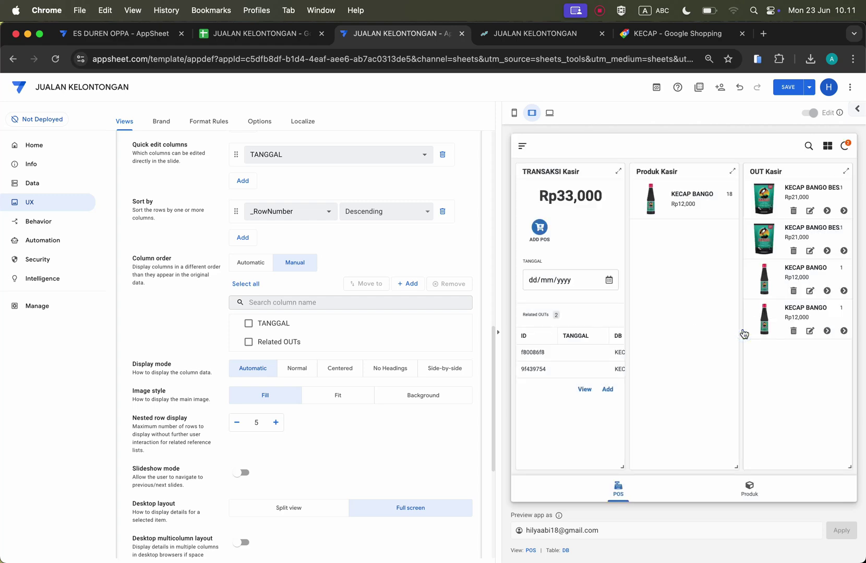
pyautogui.click(787, 88)
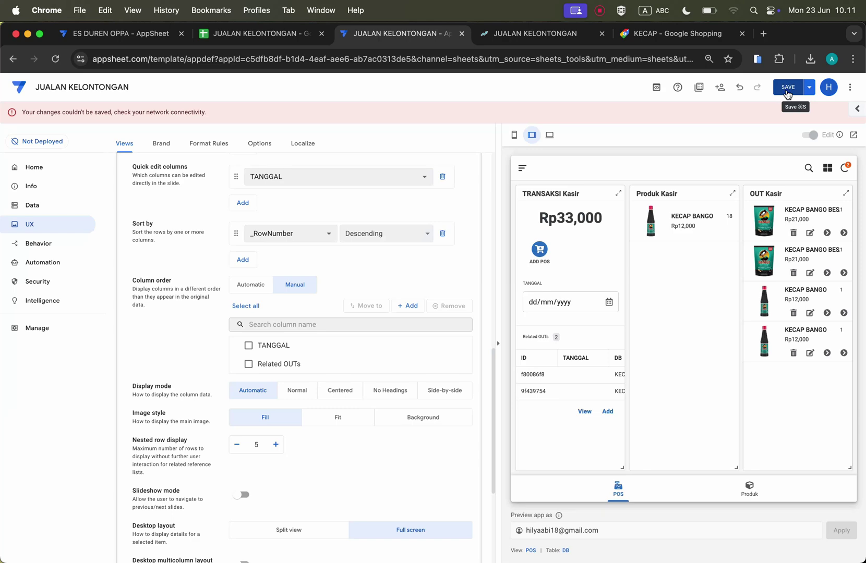
pyautogui.click(788, 88)
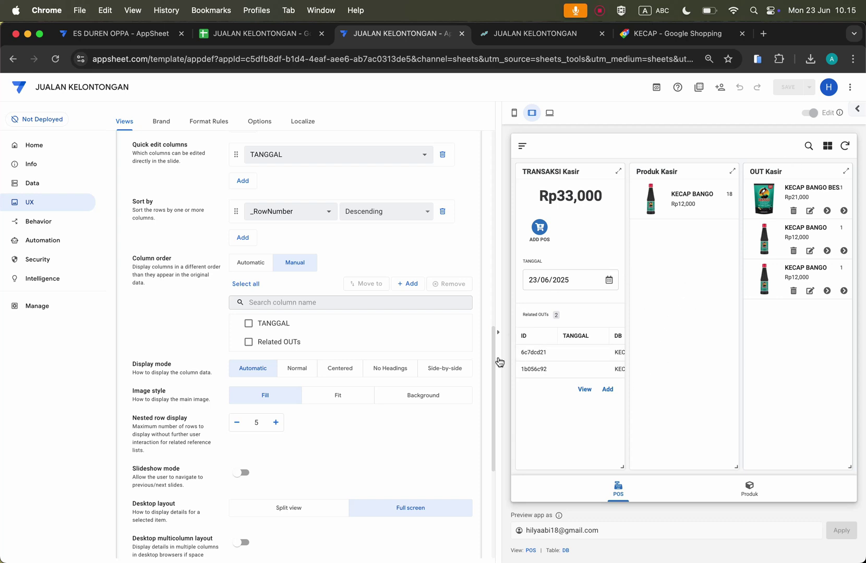
# Step: Run ADD POS again with confirmation, and view the KECAP BANGO product details before returning to the POS view
pyautogui.click(541, 234)
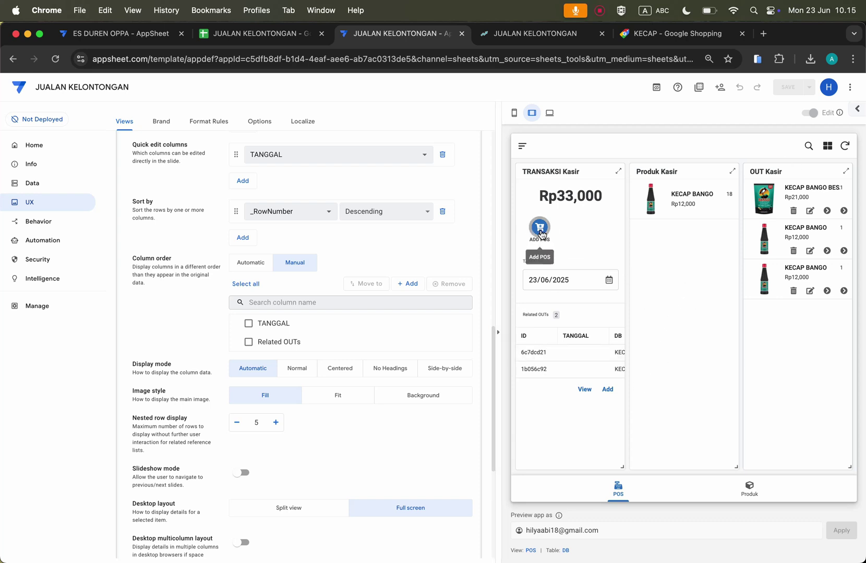
pyautogui.click(741, 330)
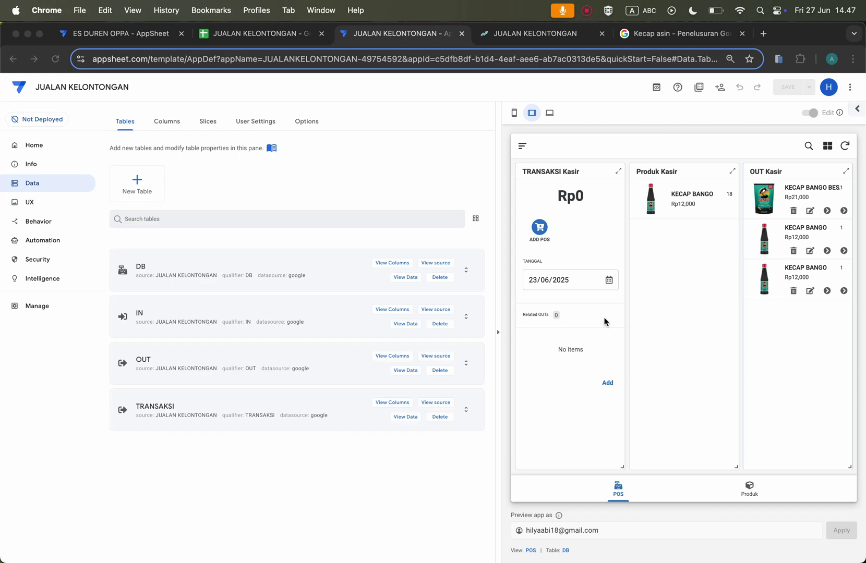
pyautogui.click(687, 199)
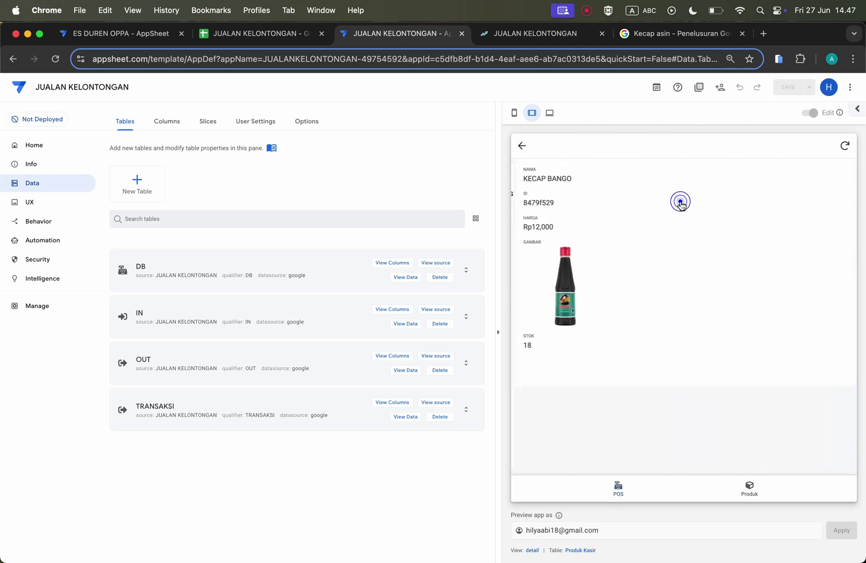
pyautogui.click(522, 147)
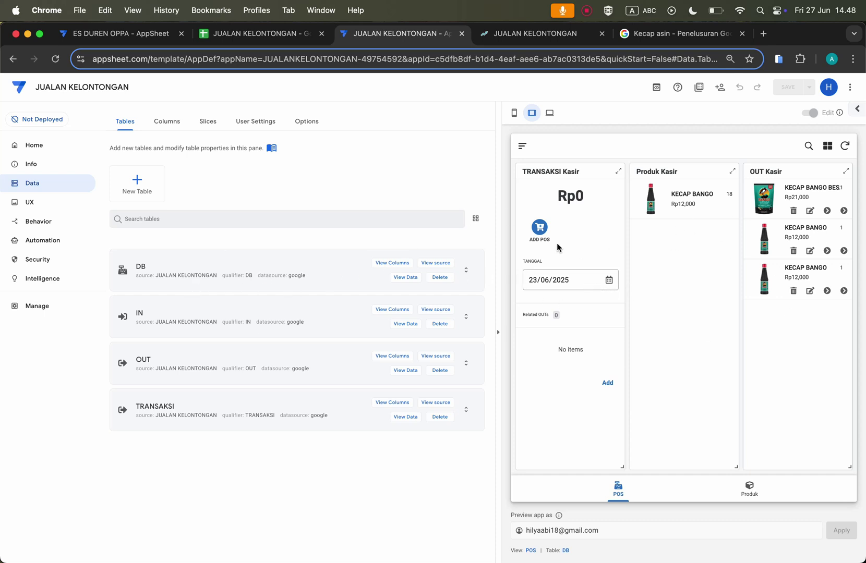
# Step: Switch to the Google Sheets TRANSAKSI sheet and add the header STATUS in cell C1
pyautogui.click(245, 38)
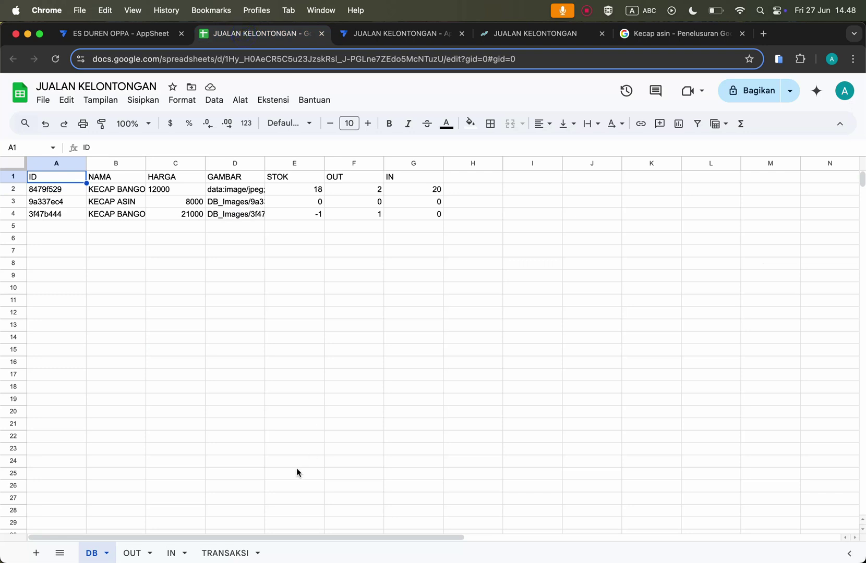
pyautogui.click(222, 551)
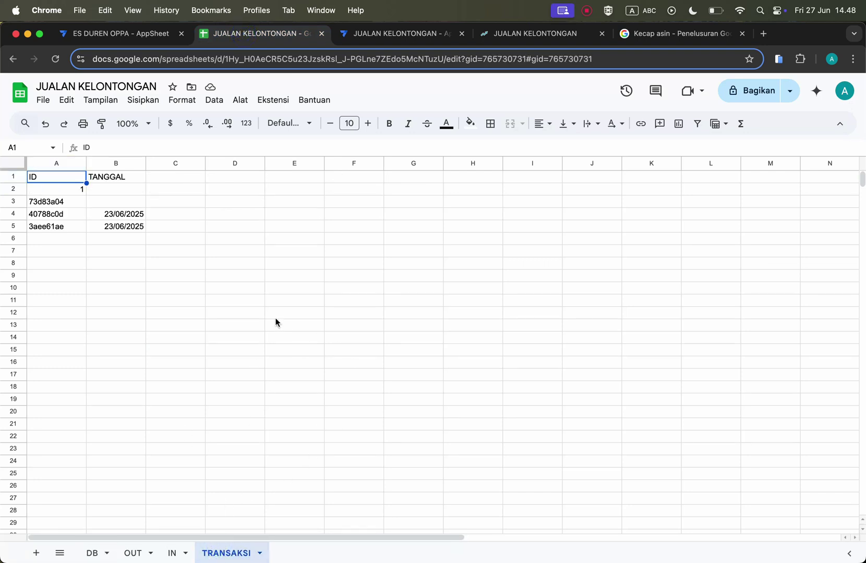
pyautogui.click(165, 181)
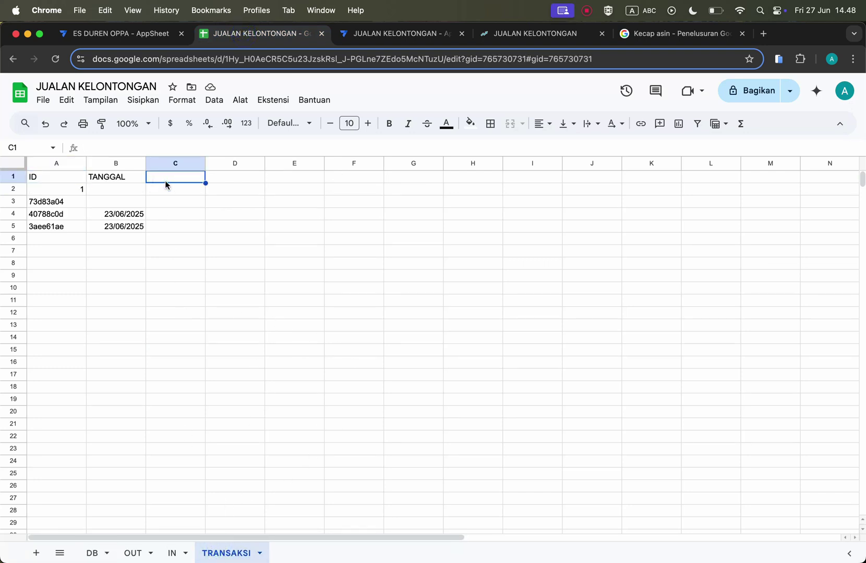
pyautogui.write('STATUS')
pyautogui.click(211, 210)
# Step: Fill the STATUS cells C2 to C4 of the TRANSAKSI sheet with FINISH
pyautogui.click(166, 190)
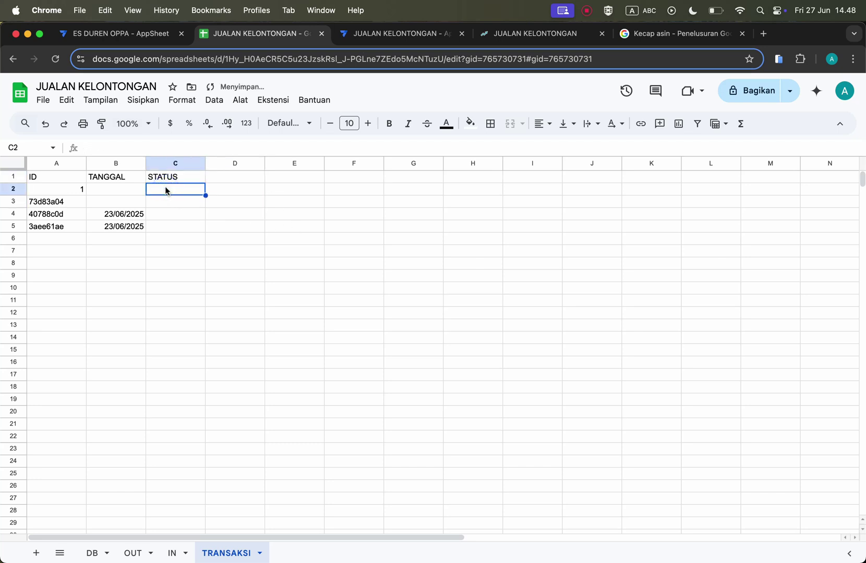
pyautogui.write('FINISH')
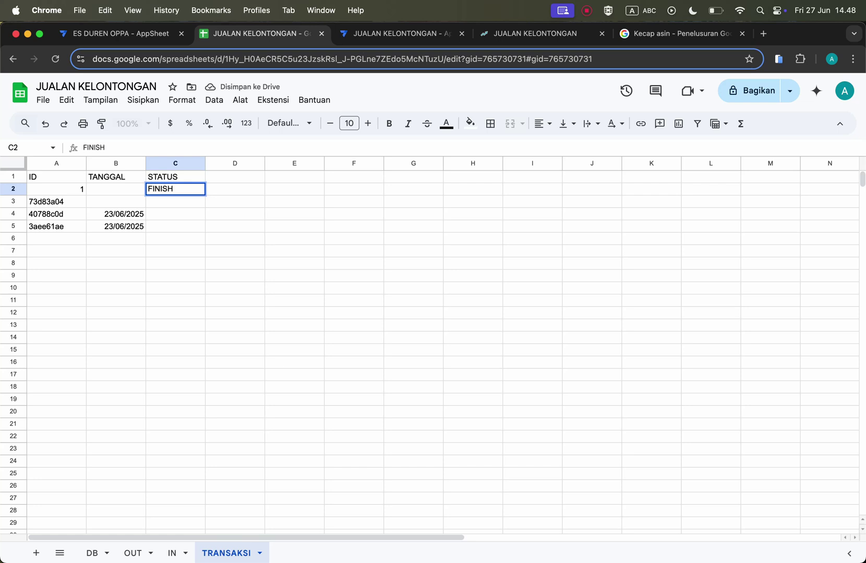
pyautogui.press('Return')
pyautogui.write('FN')
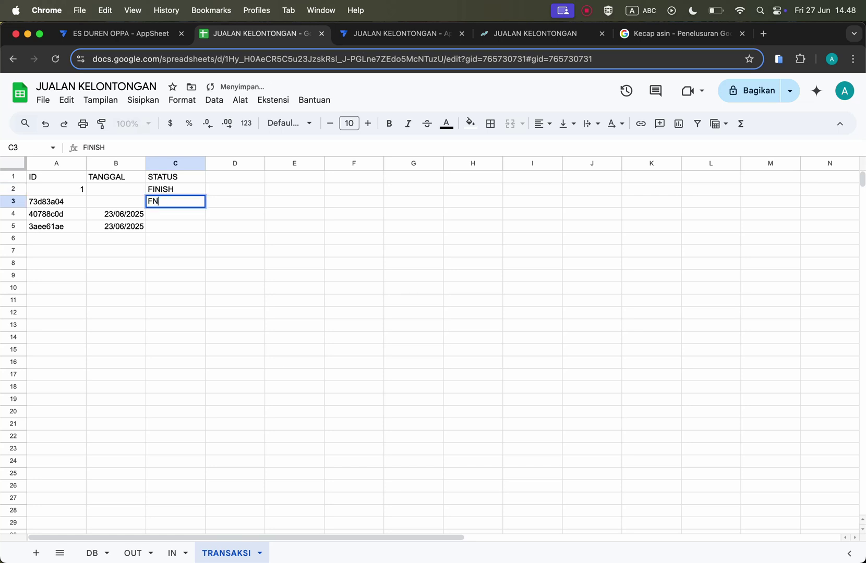
pyautogui.press('BackSpace')
pyautogui.write('INI')
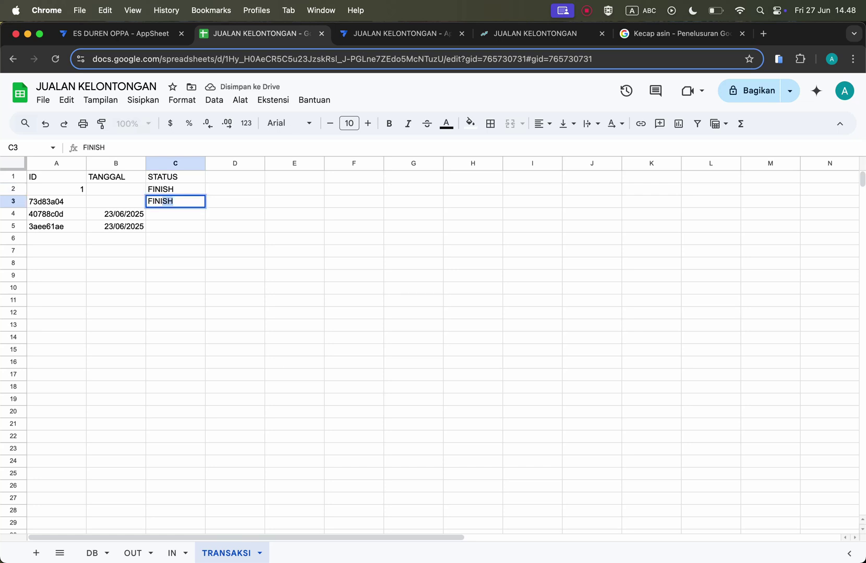
pyautogui.write('SH')
pyautogui.press('Return')
pyautogui.write('FINI')
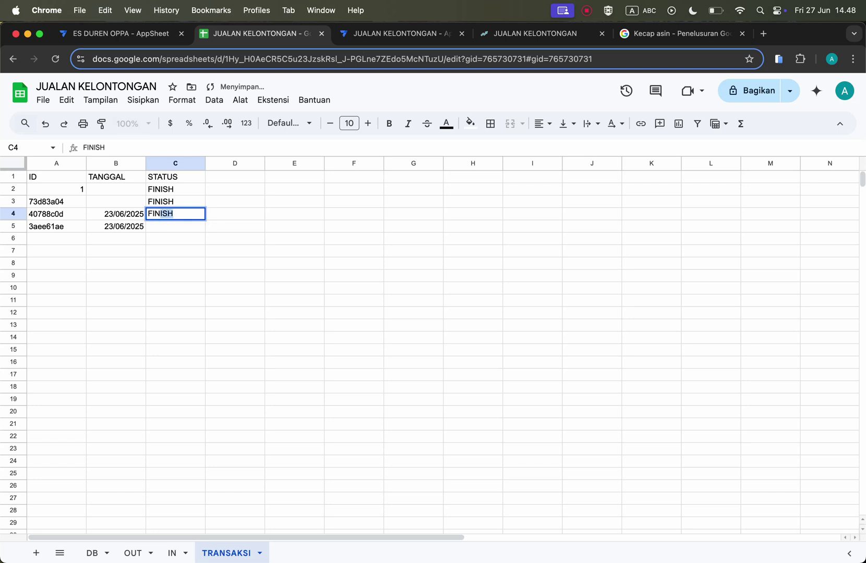
pyautogui.write('SH')
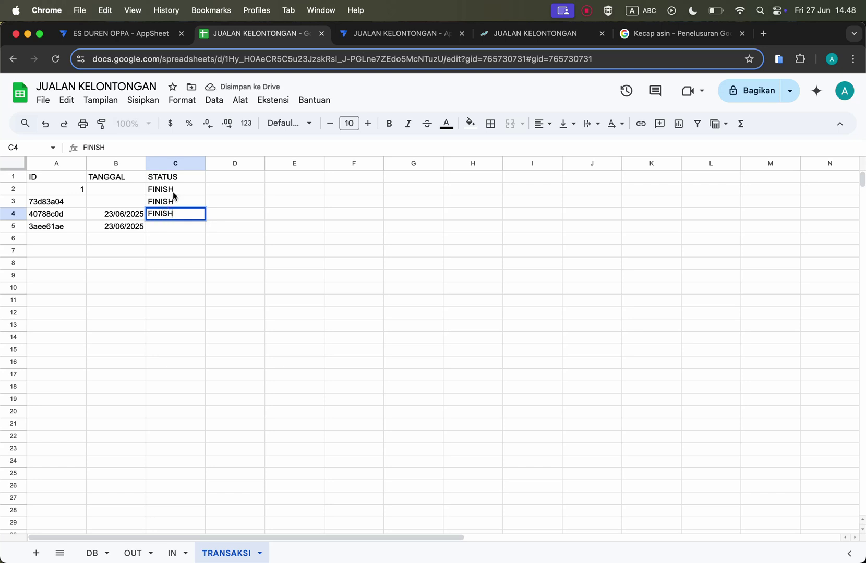
pyautogui.press('Return')
# Step: Enter PENDING as the STATUS of the last transaction in cell C5
pyautogui.write('P')
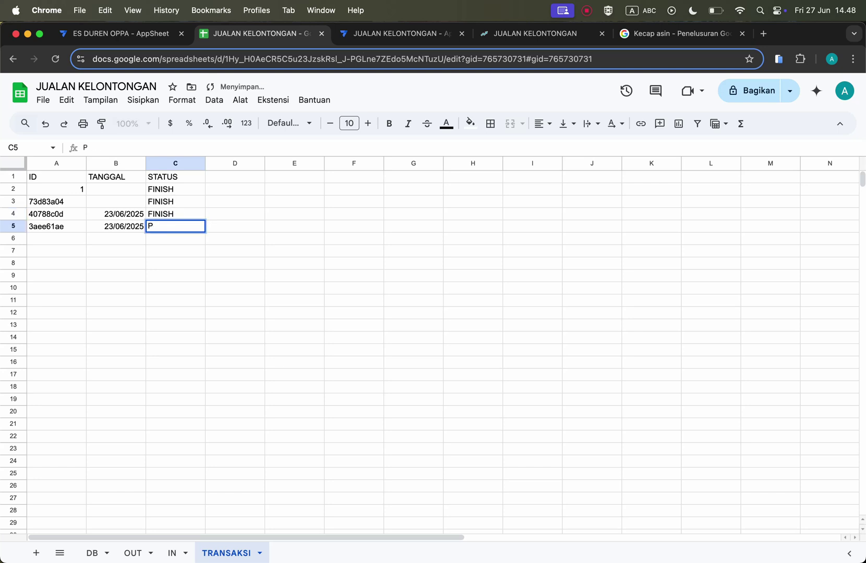
pyautogui.write('ENDING')
pyautogui.click(166, 276)
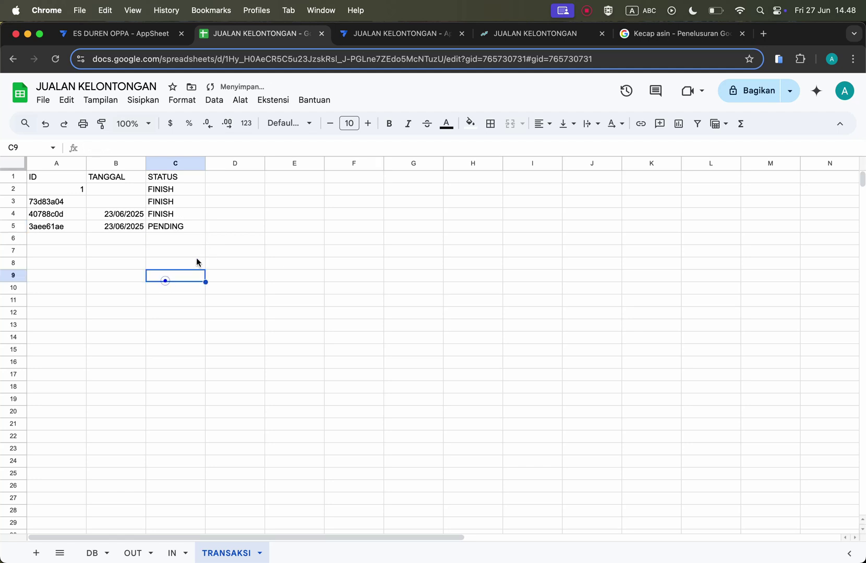
pyautogui.click(196, 230)
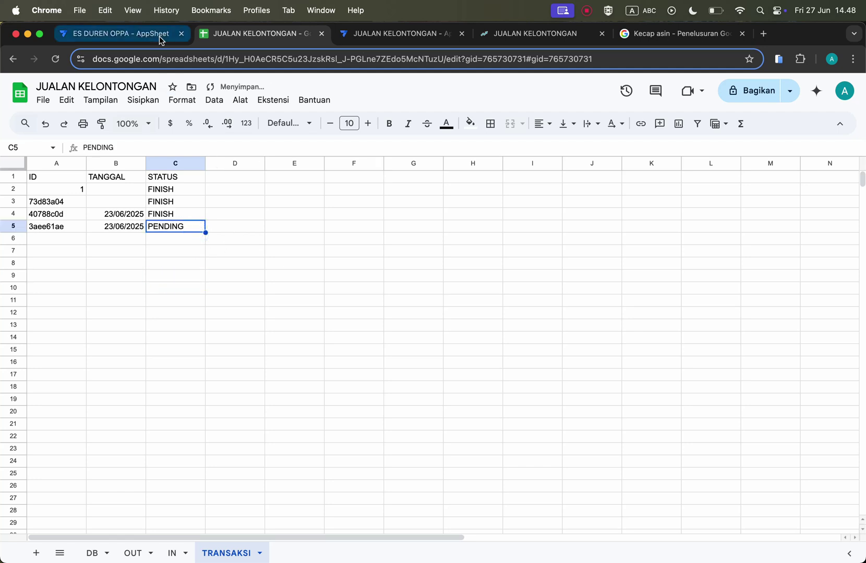
# Step: Switch to the JUALAN KELONTONGAN AppSheet editor, search the views for TRANSAK and open the TRANSAKSI Kasir view's settings
pyautogui.click(390, 42)
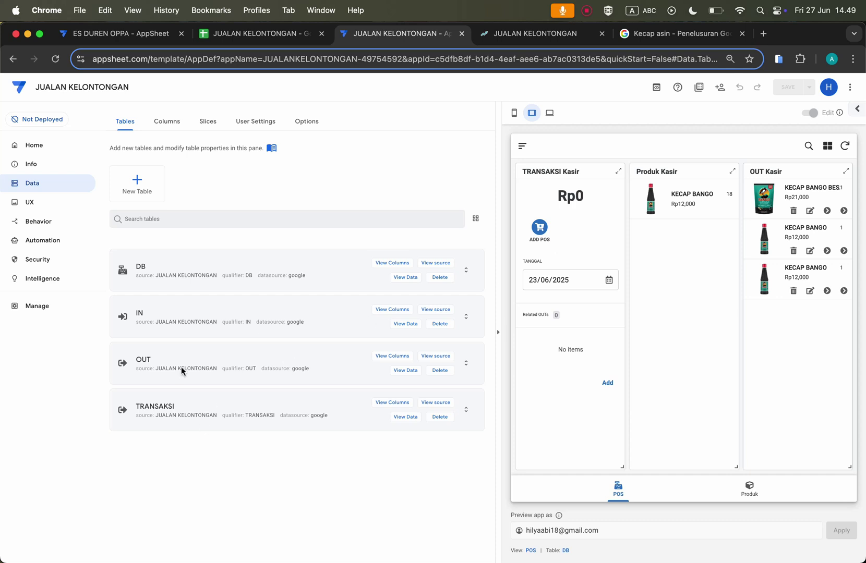
pyautogui.click(52, 197)
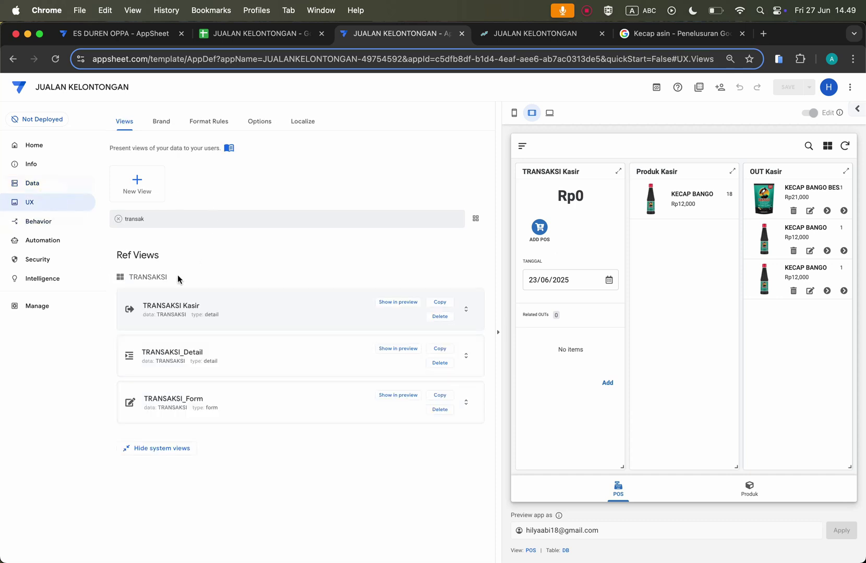
pyautogui.click(118, 218)
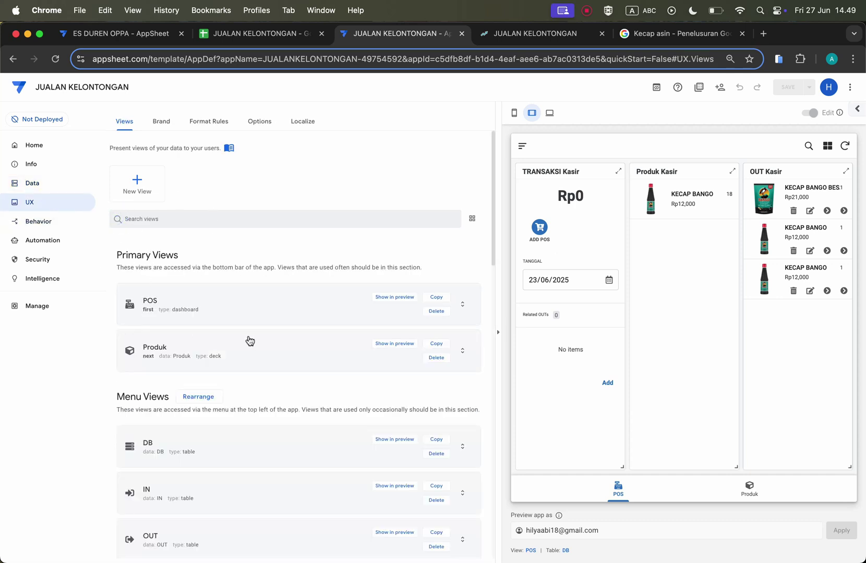
pyautogui.scroll(-1, 249, 340)
pyautogui.scroll(-4, 248, 340)
pyautogui.scroll(4, 248, 340)
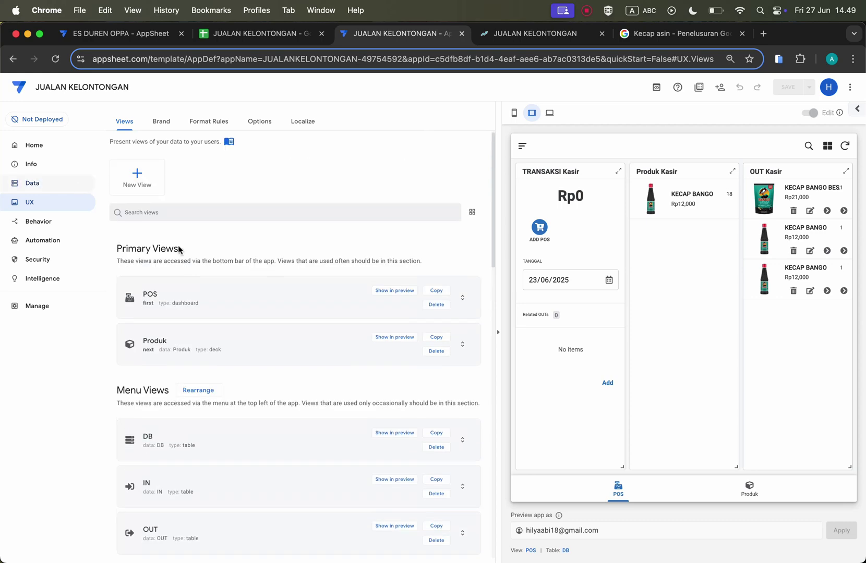
pyautogui.scroll(-4, 211, 360)
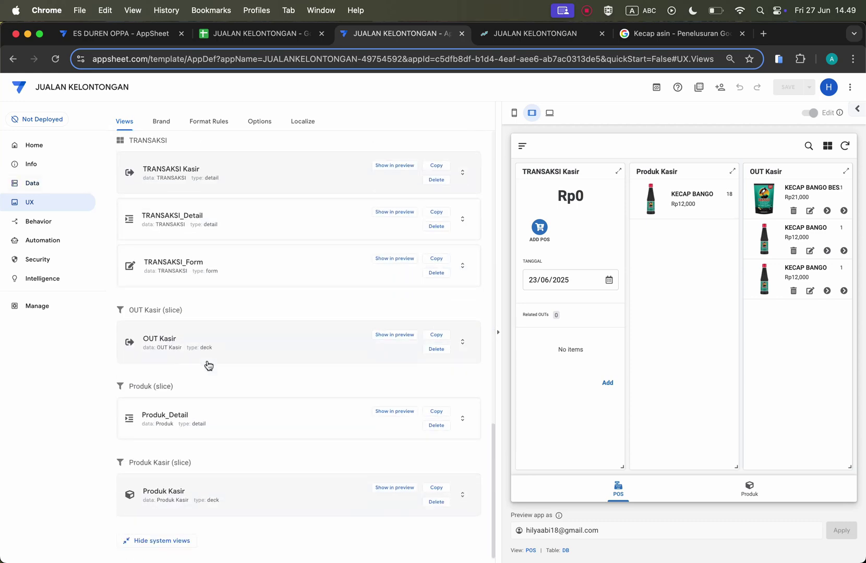
pyautogui.scroll(4, 215, 352)
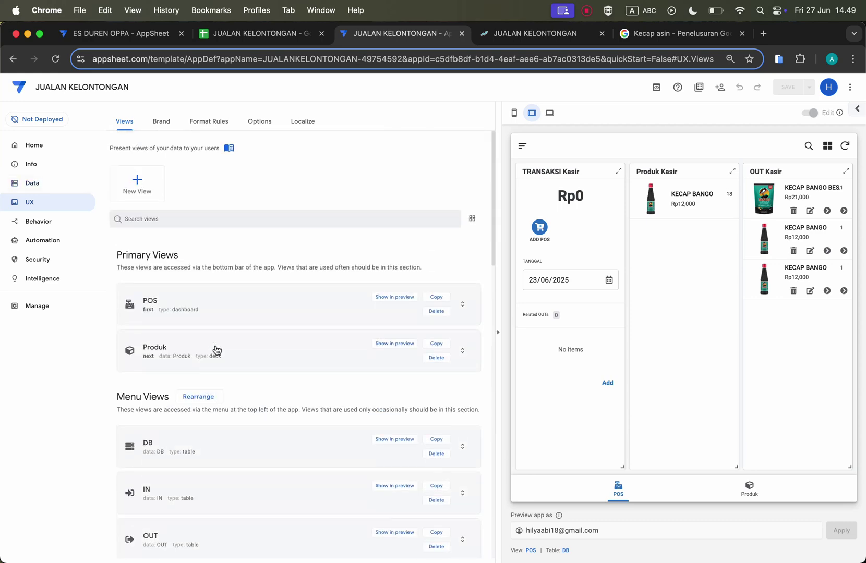
pyautogui.click(217, 219)
pyautogui.write('TRANSAK')
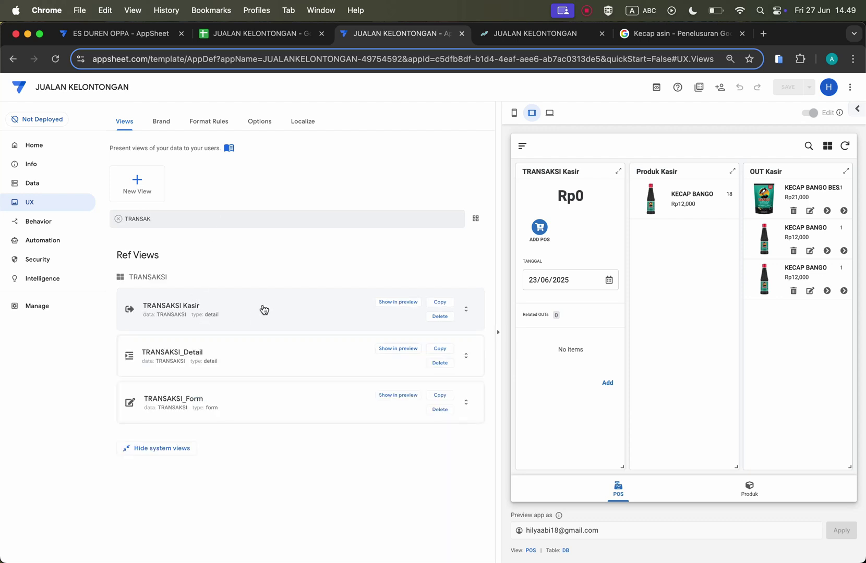
pyautogui.click(257, 313)
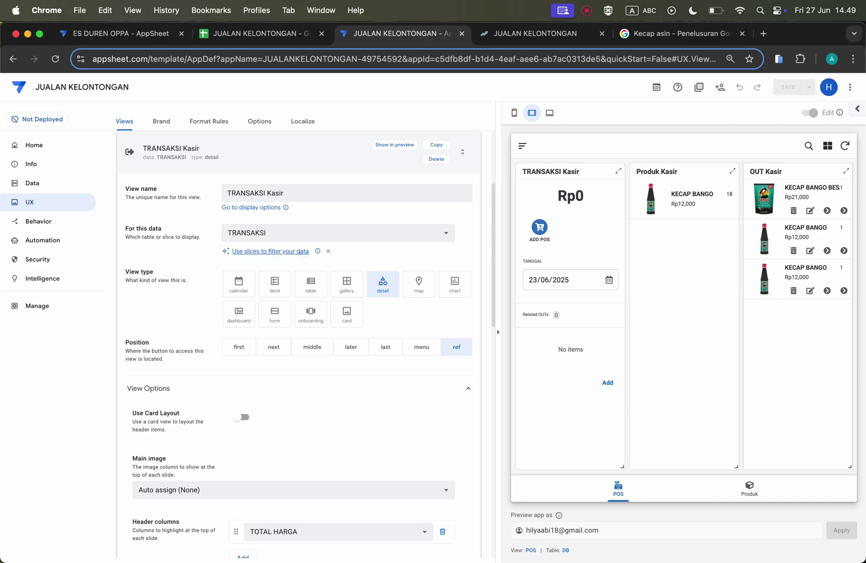
# Step: Create a new slice of the TRANSAKSI table for the TRANSAKSI Kasir view and name it TRANSAKSI PENDING
pyautogui.click(296, 251)
pyautogui.click(322, 386)
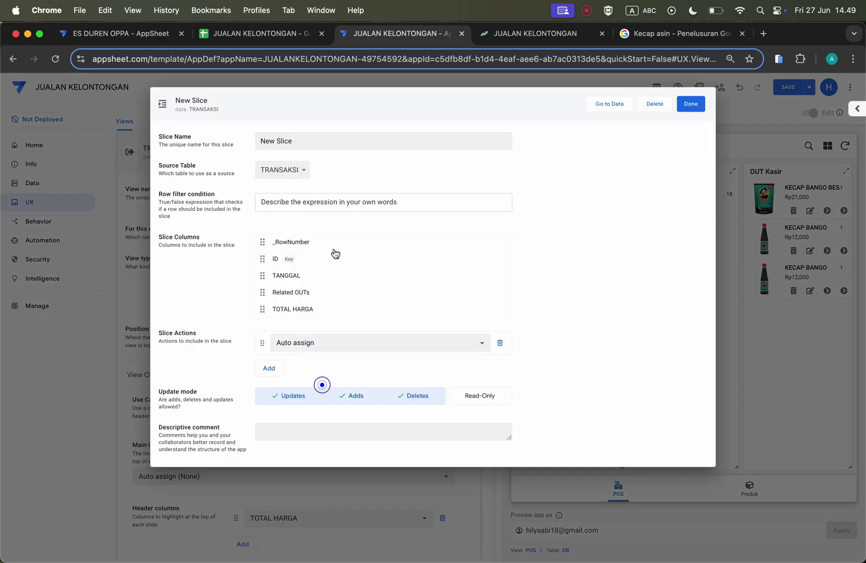
pyautogui.tripleClick(304, 141)
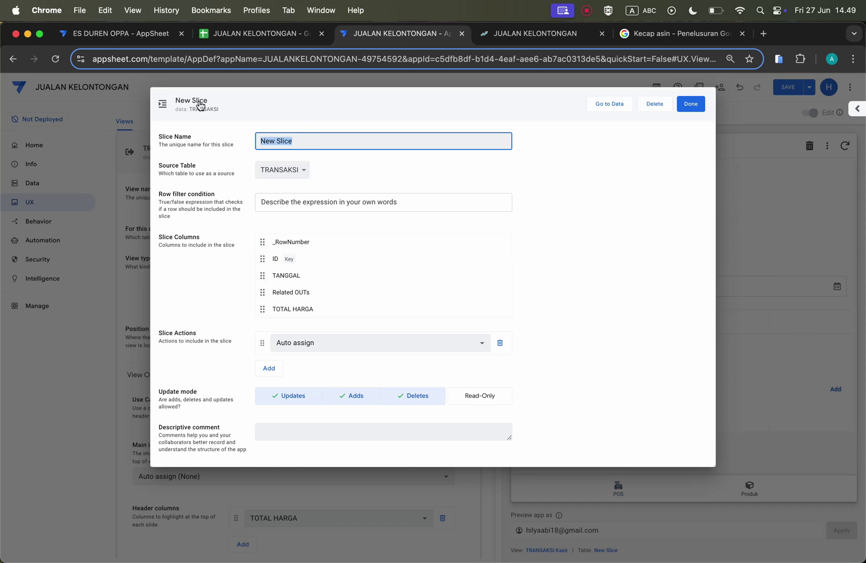
pyautogui.write('TRANSAKSI PENDING')
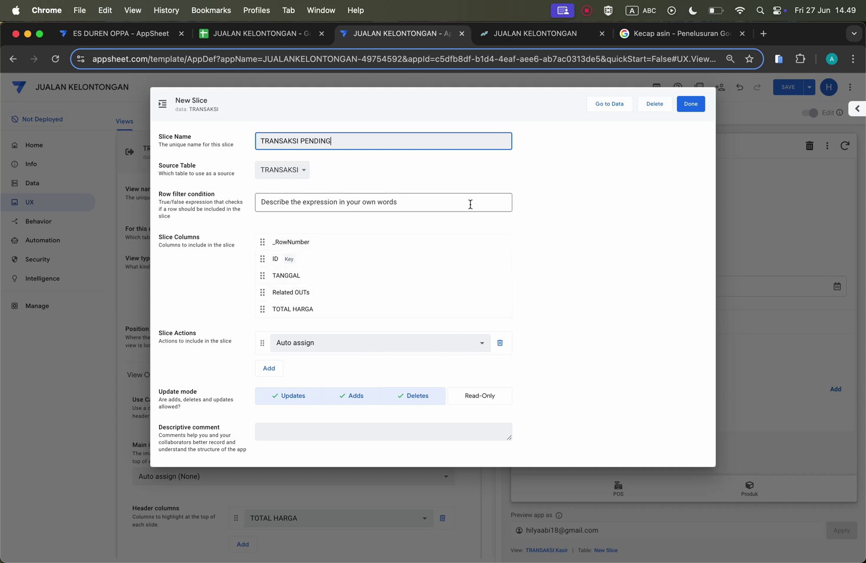
# Step: Set the TRANSAKSI PENDING slice's row filter to [STATUS]="PENDING", save the expression and finish the slice
pyautogui.click(508, 203)
pyautogui.click(333, 323)
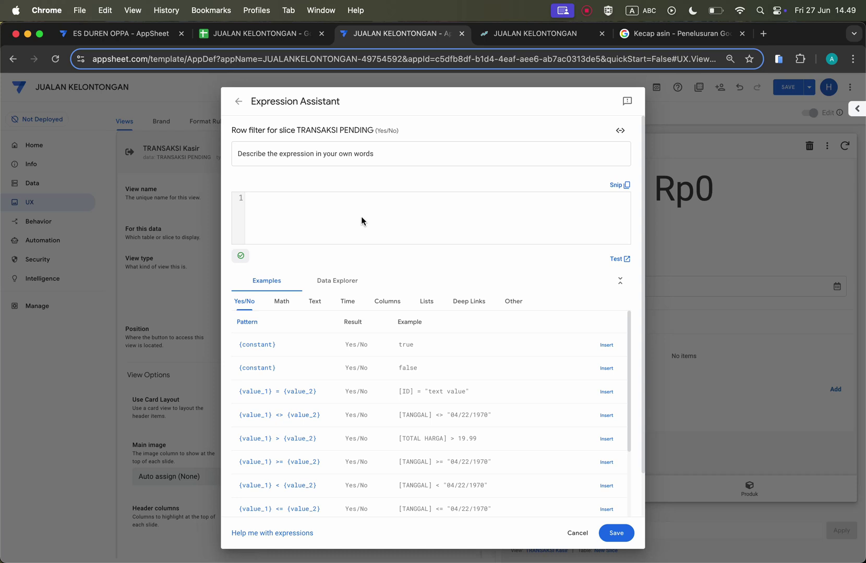
pyautogui.click(391, 304)
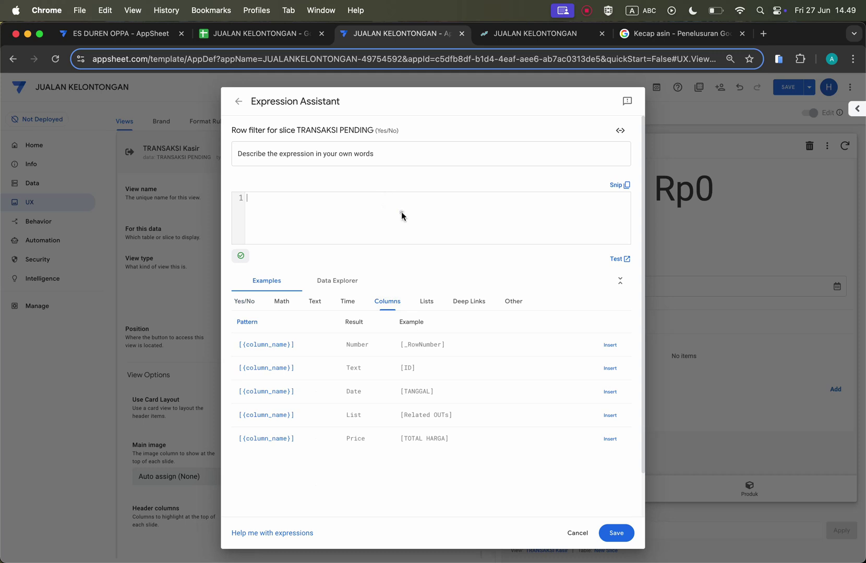
pyautogui.write('[STATUS')
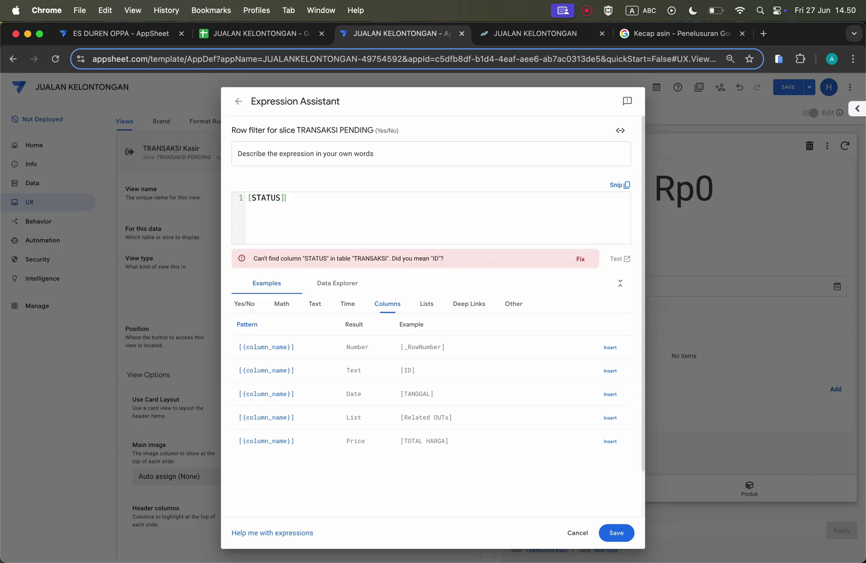
pyautogui.write('="PENDING')
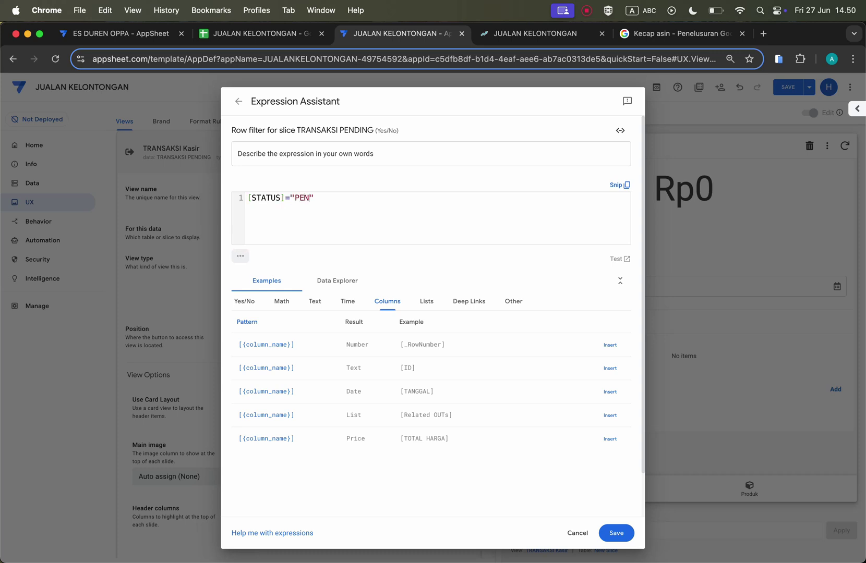
pyautogui.click(616, 533)
pyautogui.click(690, 104)
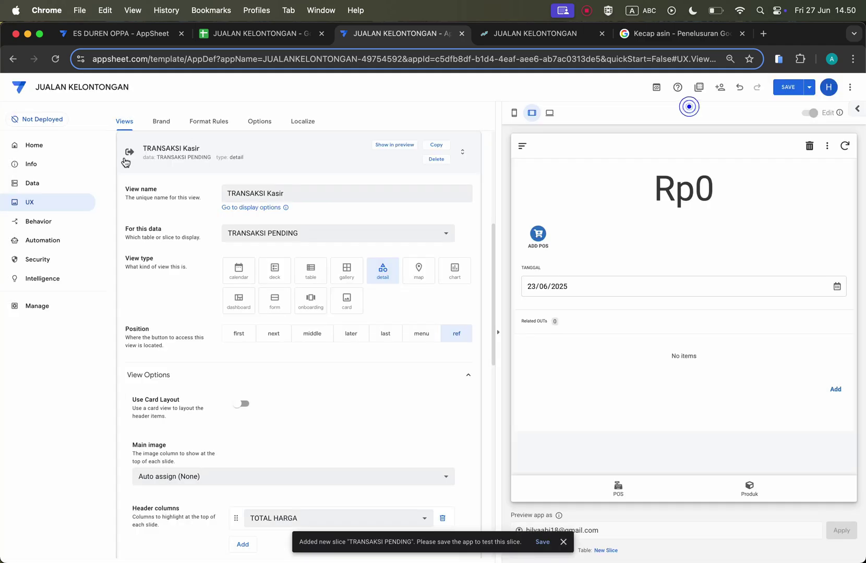
# Step: Regenerate the column structure of the TRANSAKSI table and return the preview to the POS view
pyautogui.click(59, 183)
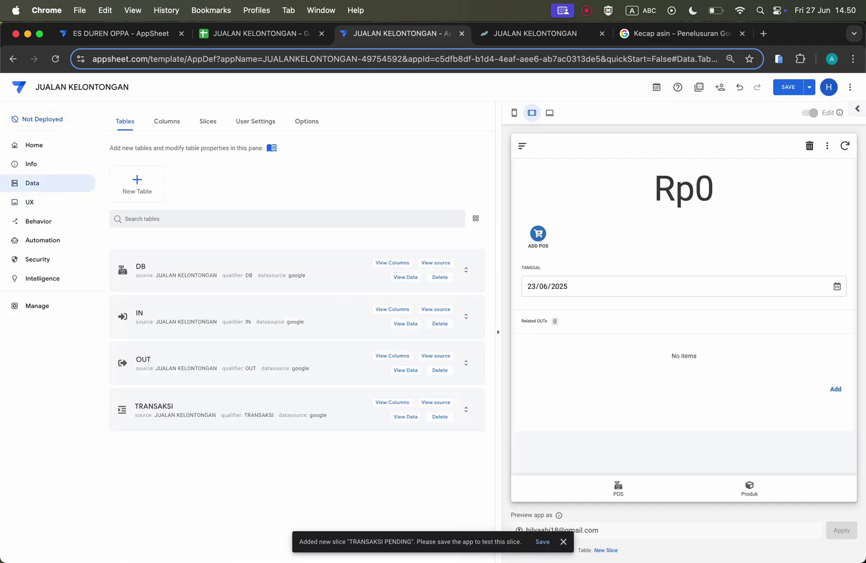
pyautogui.click(380, 404)
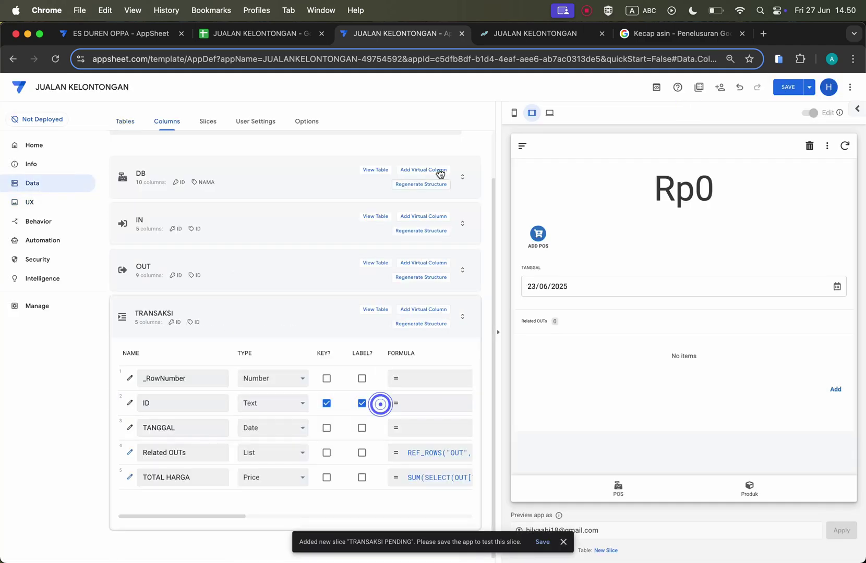
pyautogui.click(440, 324)
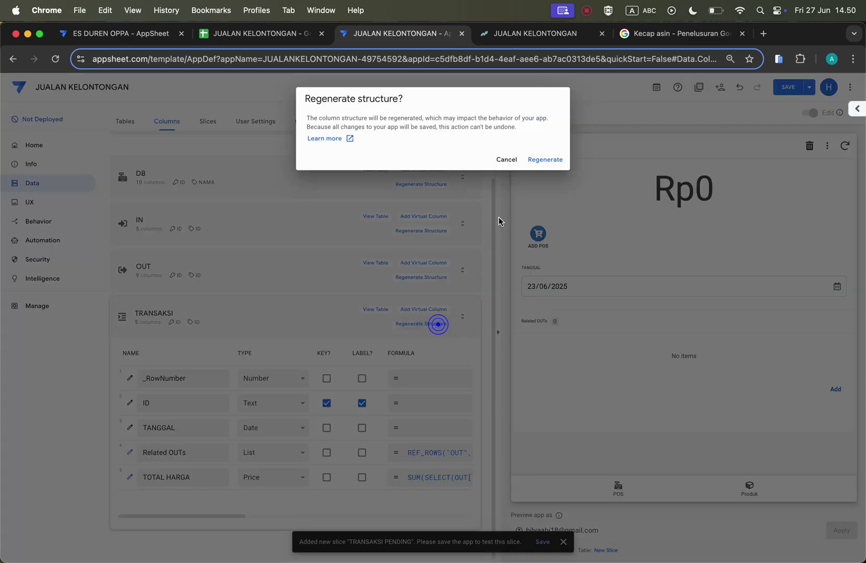
pyautogui.click(545, 160)
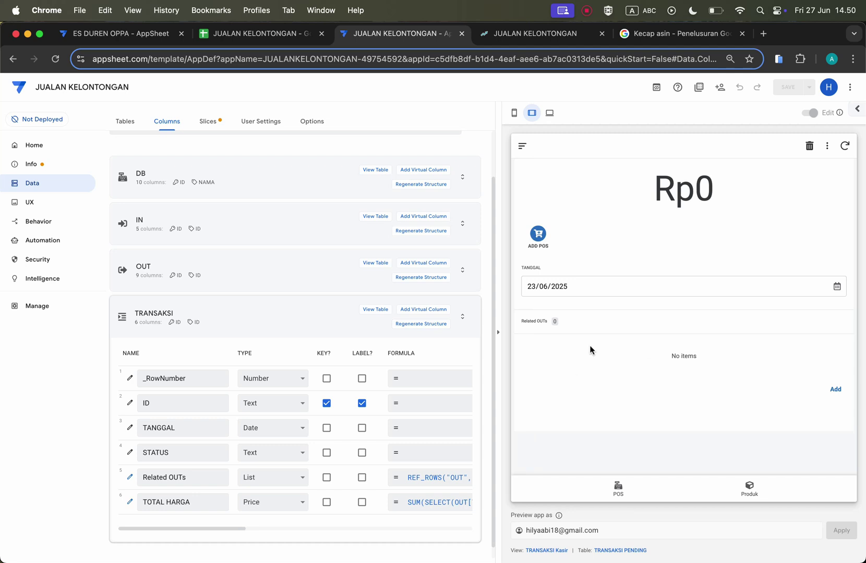
pyautogui.click(626, 495)
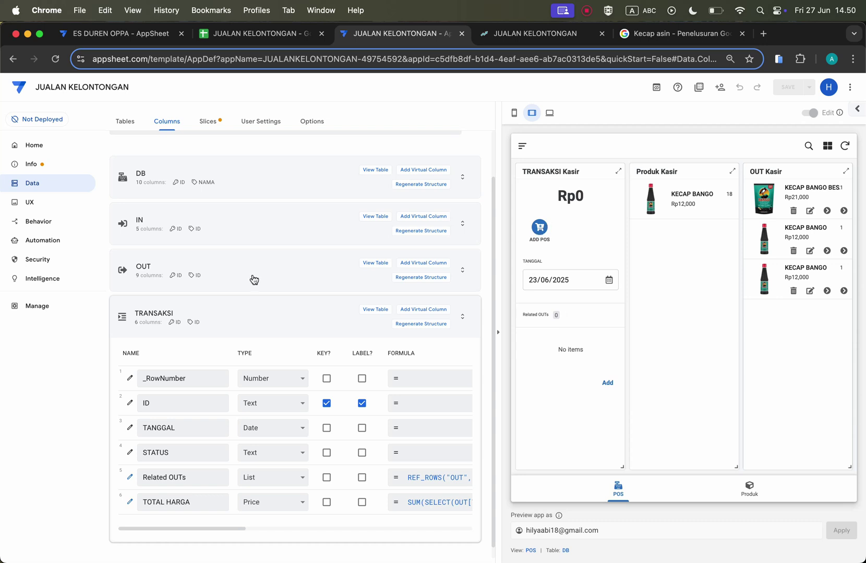
# Step: Search the app's actions for ADD and open the settings of the Add POS action
pyautogui.click(48, 222)
pyautogui.click(237, 220)
pyautogui.write('ADD')
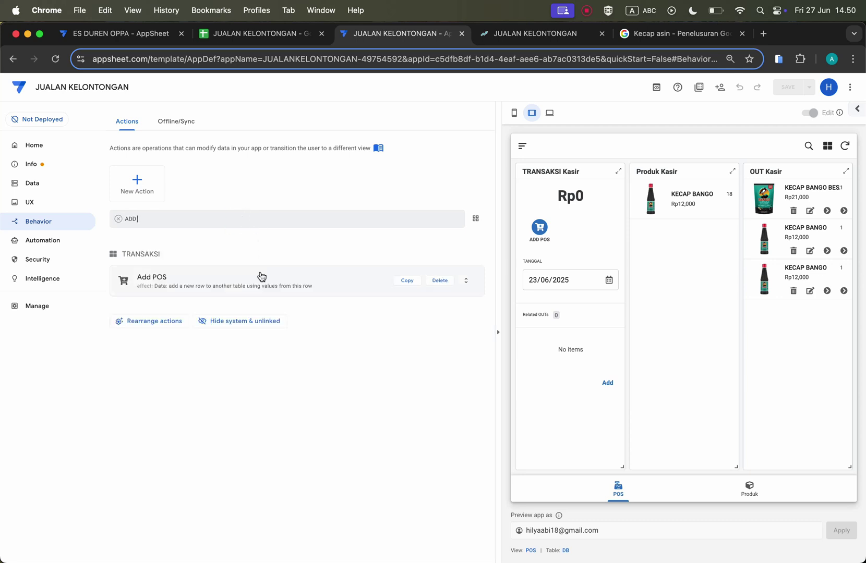
pyautogui.click(260, 276)
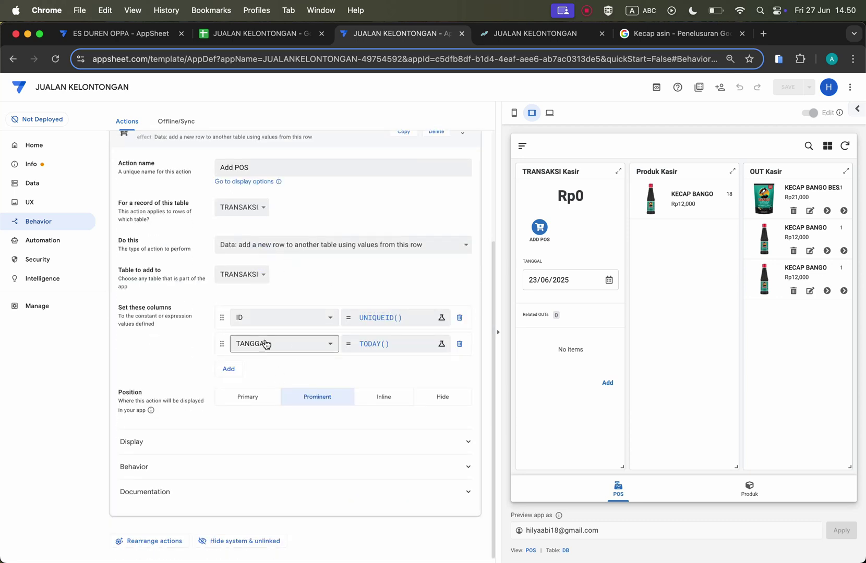
# Step: Add STATUS to the columns set by the Add POS action, with the value "PENDING", and save the expression
pyautogui.click(230, 365)
pyautogui.click(276, 366)
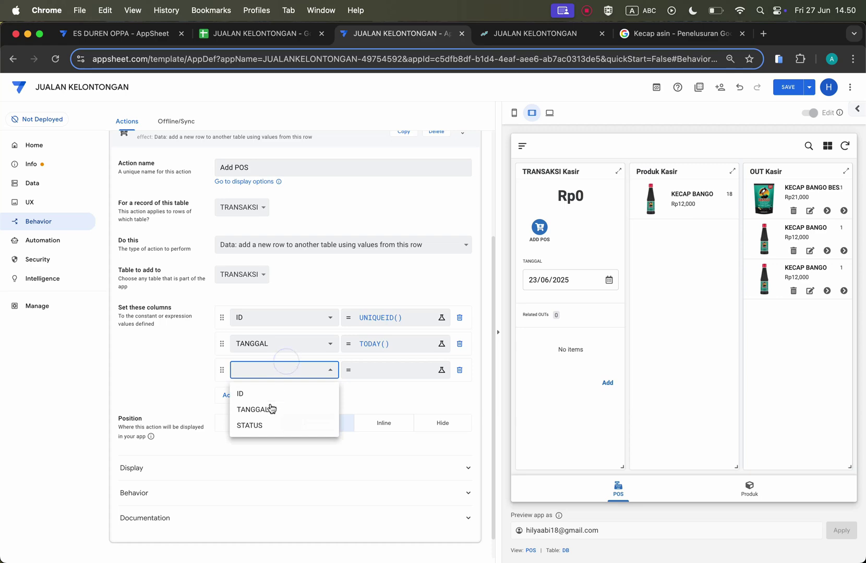
pyautogui.click(263, 425)
pyautogui.click(404, 369)
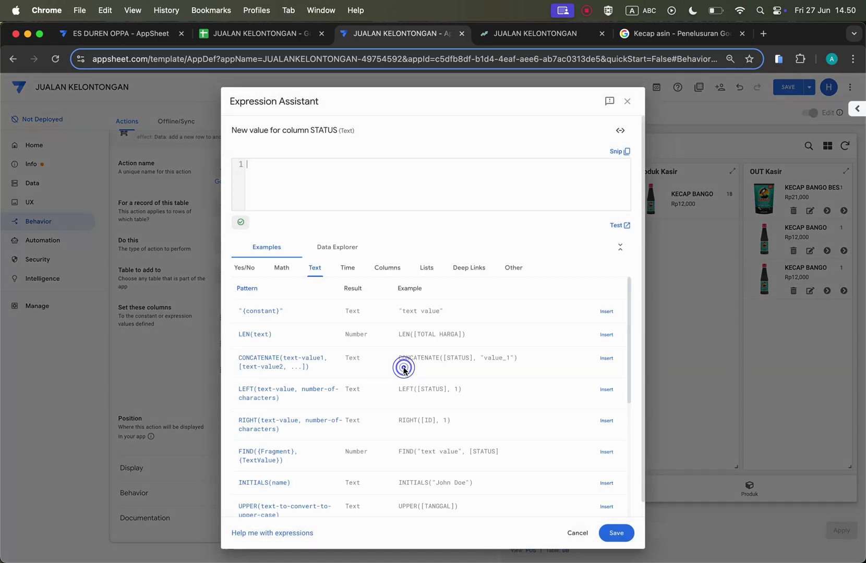
pyautogui.write('"PENDING')
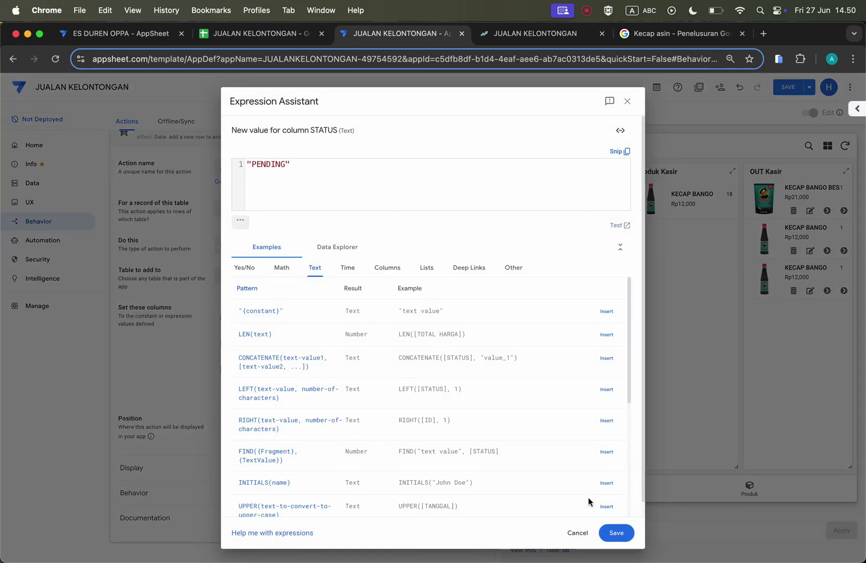
pyautogui.click(616, 533)
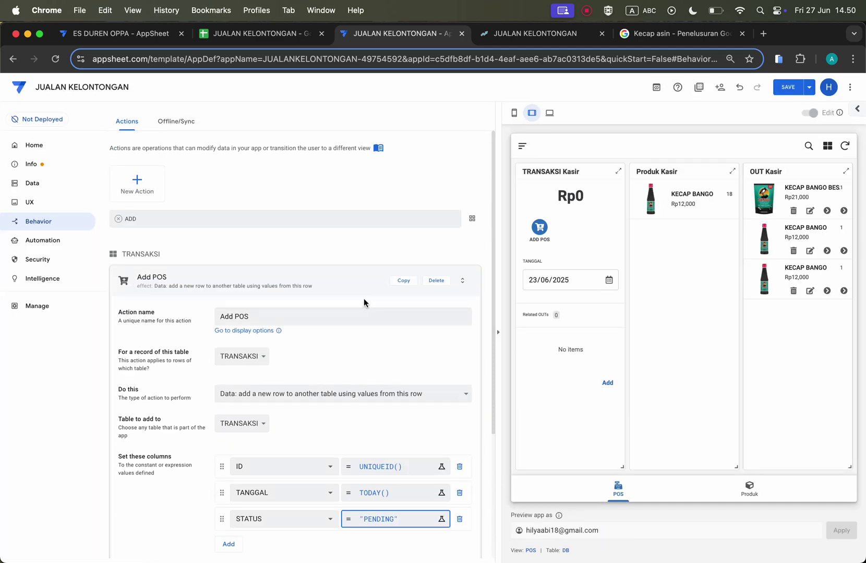
# Step: Duplicate the Add POS action and then its copy, making two additional actions for the TRANSAKSI table
pyautogui.click(406, 283)
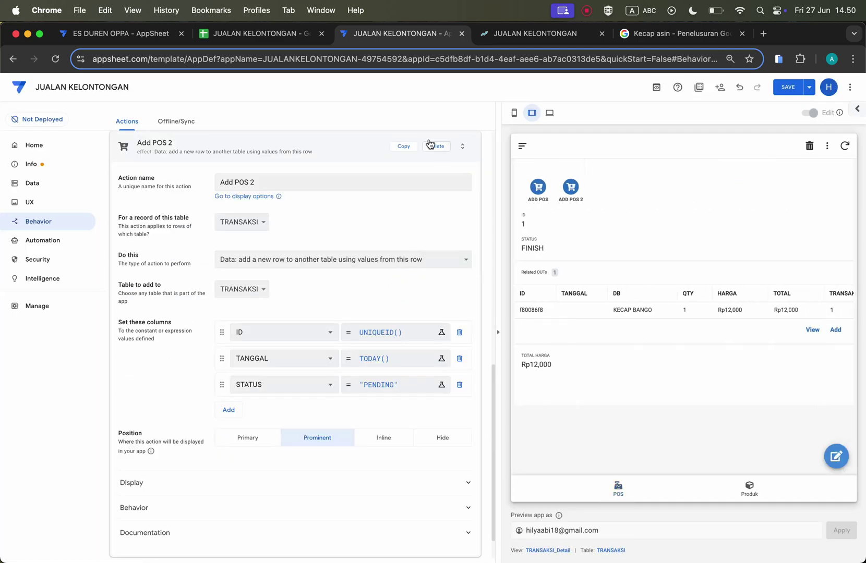
pyautogui.click(405, 146)
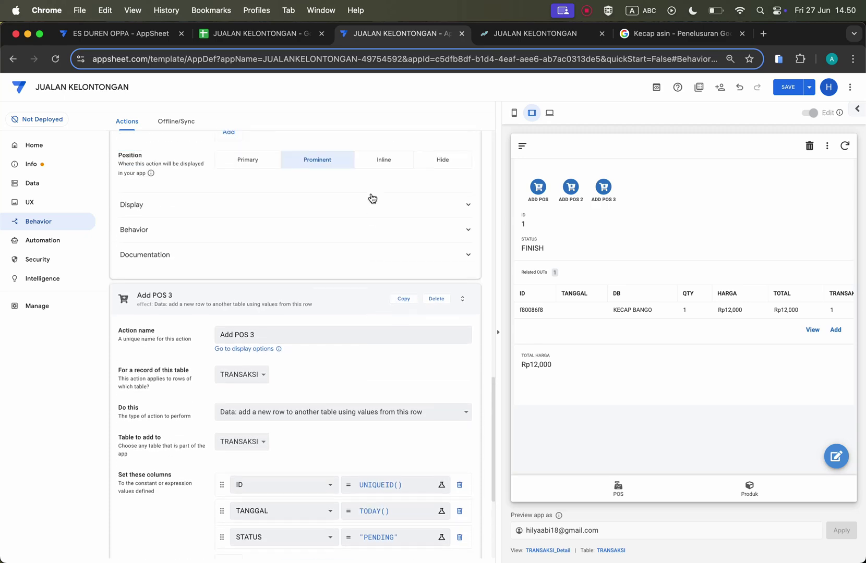
pyautogui.scroll(-10, 370, 197)
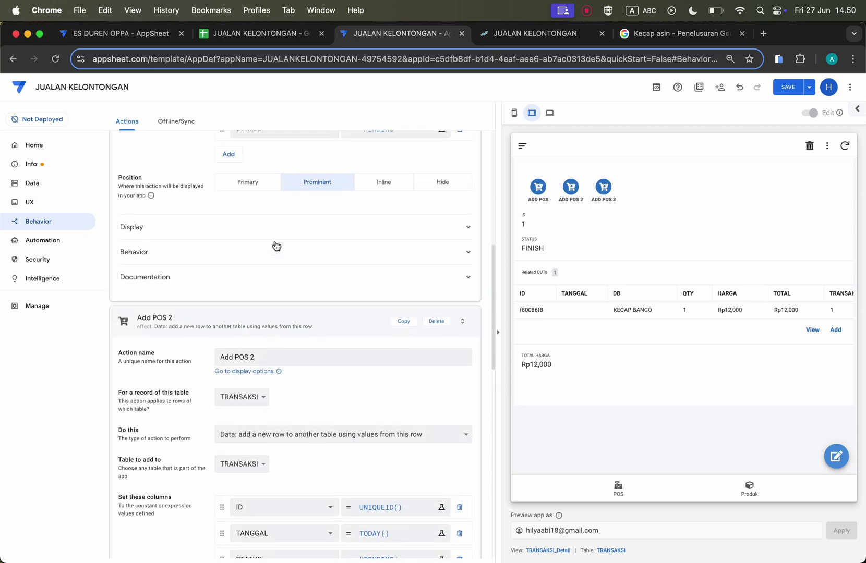
pyautogui.scroll(10, 275, 245)
pyautogui.scroll(-8, 274, 245)
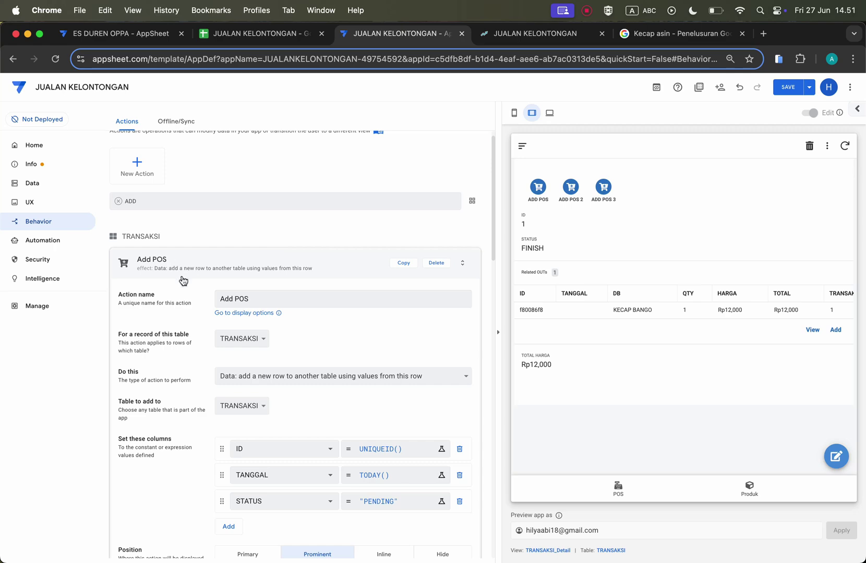
# Step: Change Add POS 2 to "Data: set the values of some columns in this row" and remove its ID column assignment
pyautogui.scroll(-5, 232, 337)
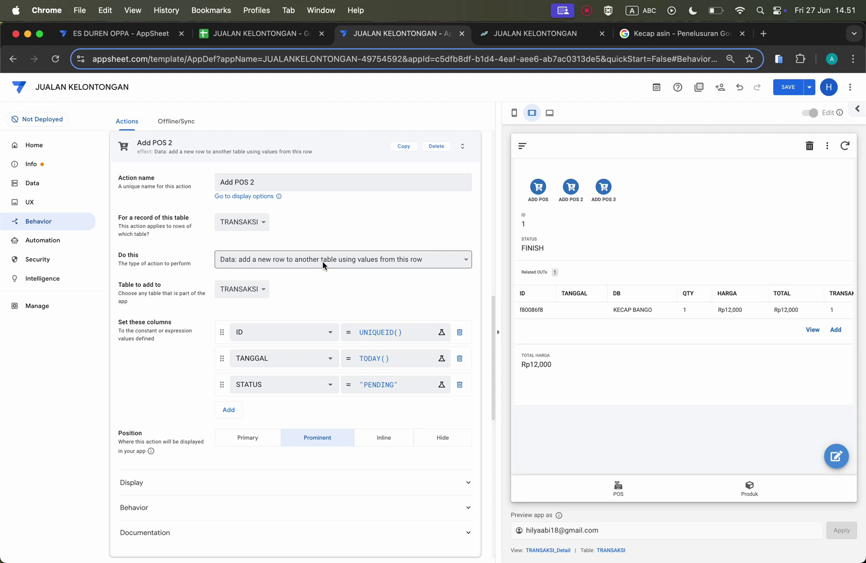
pyautogui.click(323, 262)
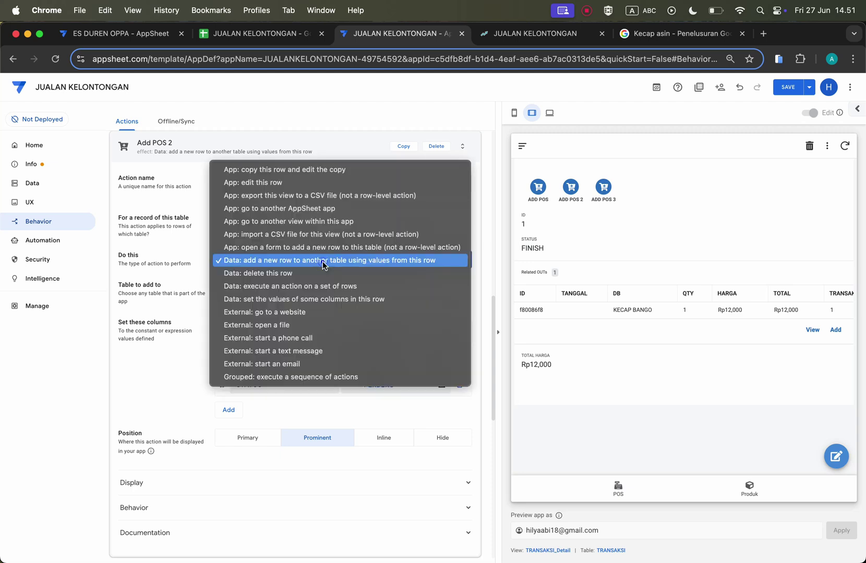
pyautogui.click(282, 302)
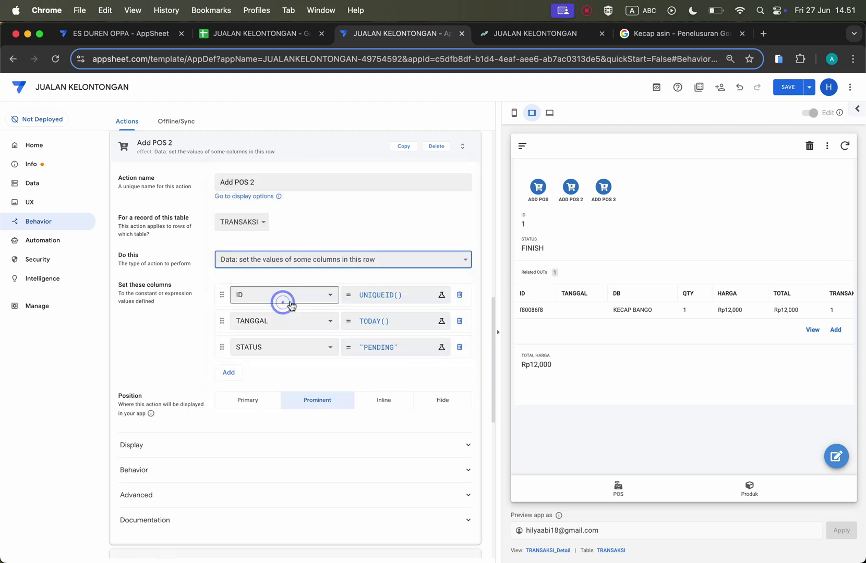
pyautogui.click(459, 295)
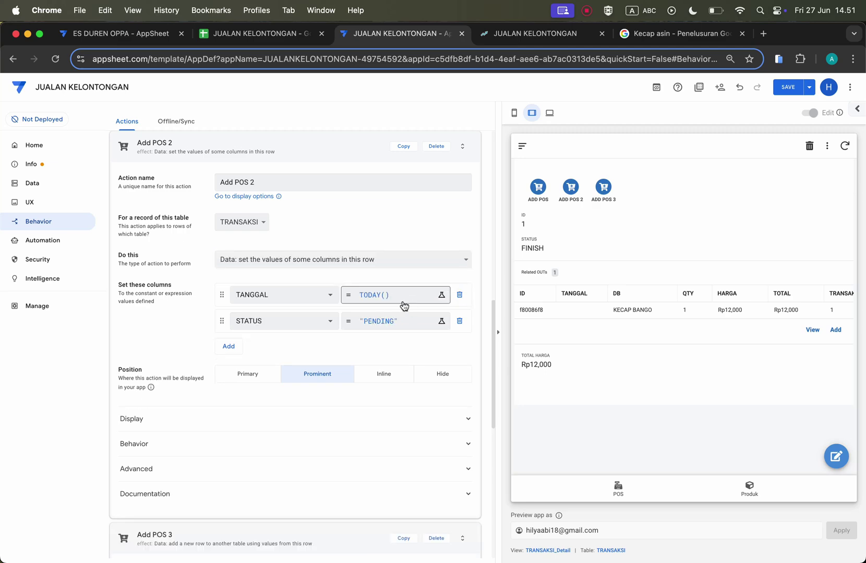
# Step: Set the STATUS value in the Add POS 2 action to "FINISH" and save the expression
pyautogui.click(374, 328)
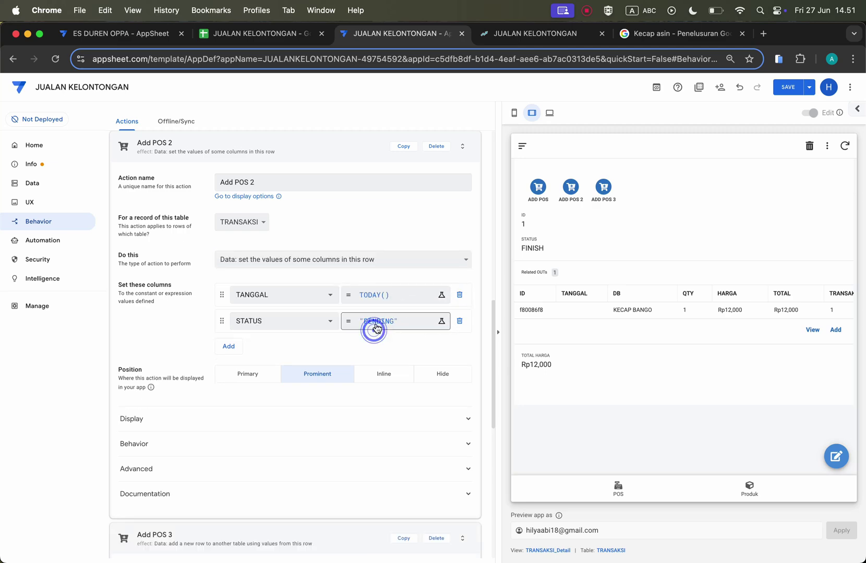
pyautogui.click(400, 316)
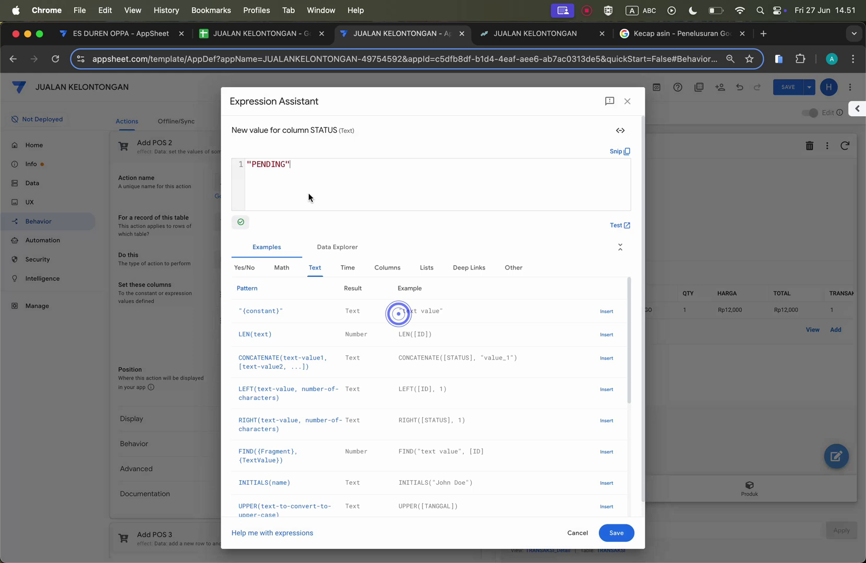
pyautogui.doubleClick(267, 167)
pyautogui.write('FIN')
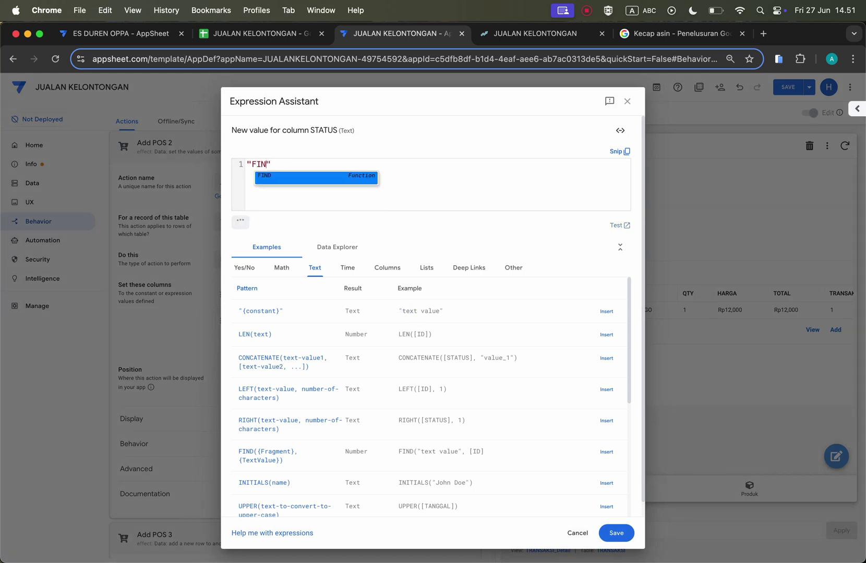
pyautogui.write('ISH')
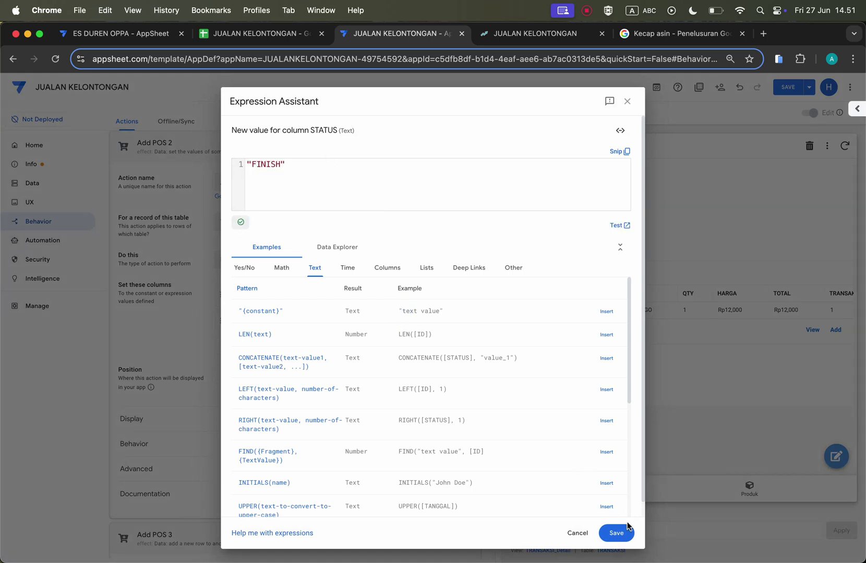
pyautogui.click(622, 531)
# Step: Change the original Add POS action's type to "Grouped: execute a sequence of actions"
pyautogui.scroll(-2, 464, 449)
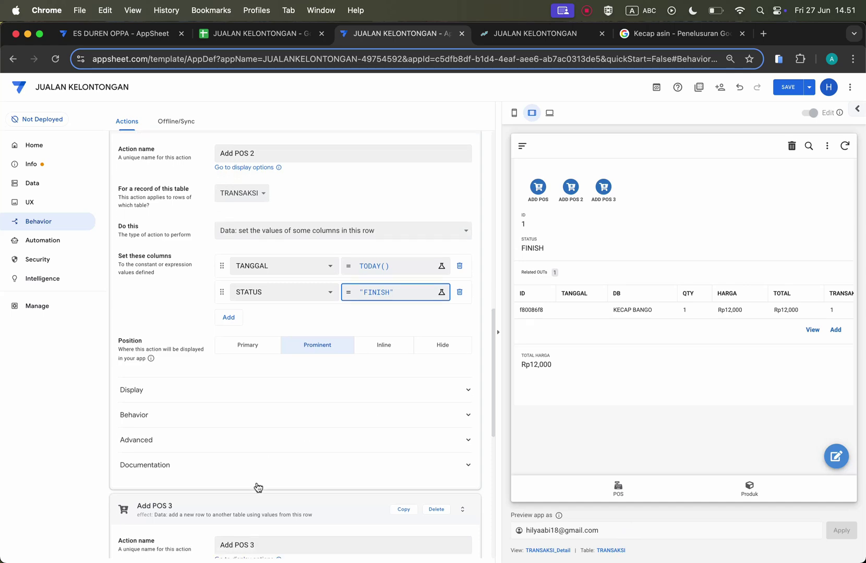
pyautogui.scroll(-3, 258, 488)
pyautogui.scroll(-3, 302, 392)
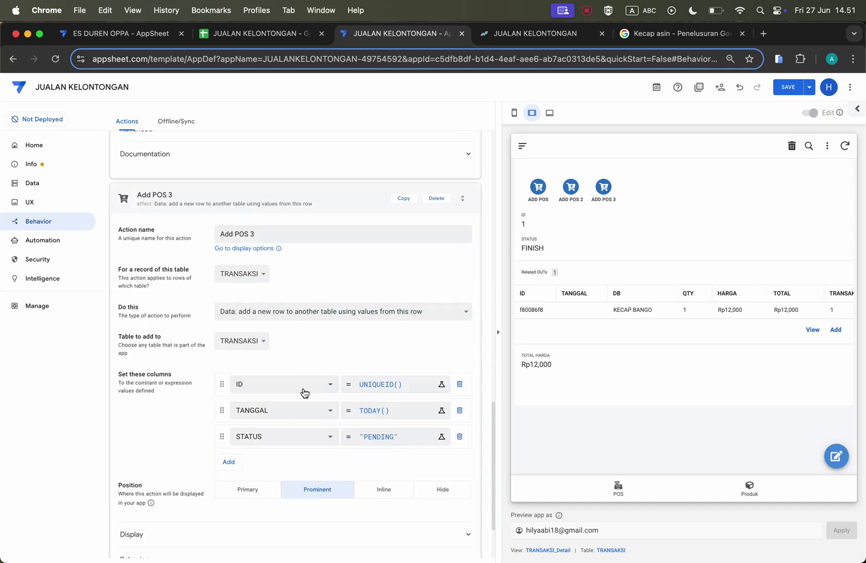
pyautogui.scroll(-4, 313, 336)
pyautogui.scroll(10, 312, 335)
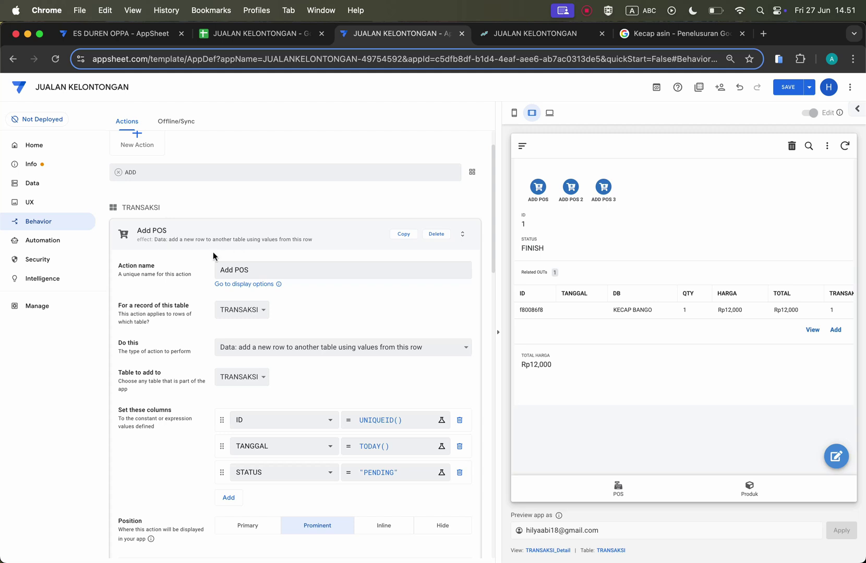
pyautogui.scroll(-2, 332, 395)
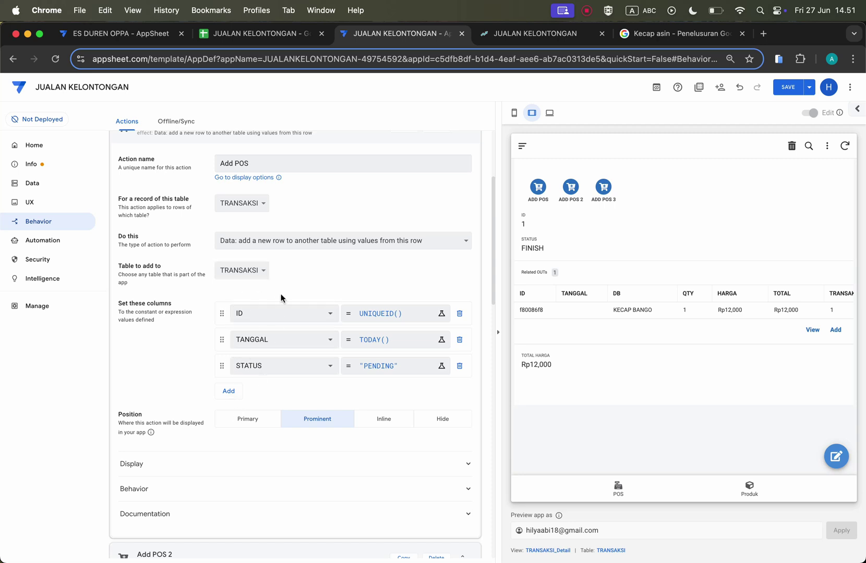
pyautogui.click(250, 275)
pyautogui.click(367, 217)
pyautogui.click(360, 238)
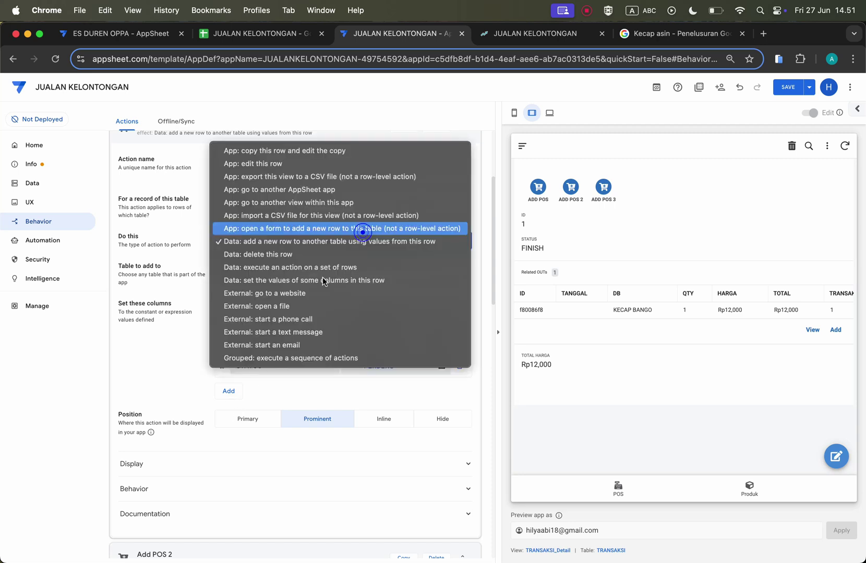
pyautogui.click(273, 358)
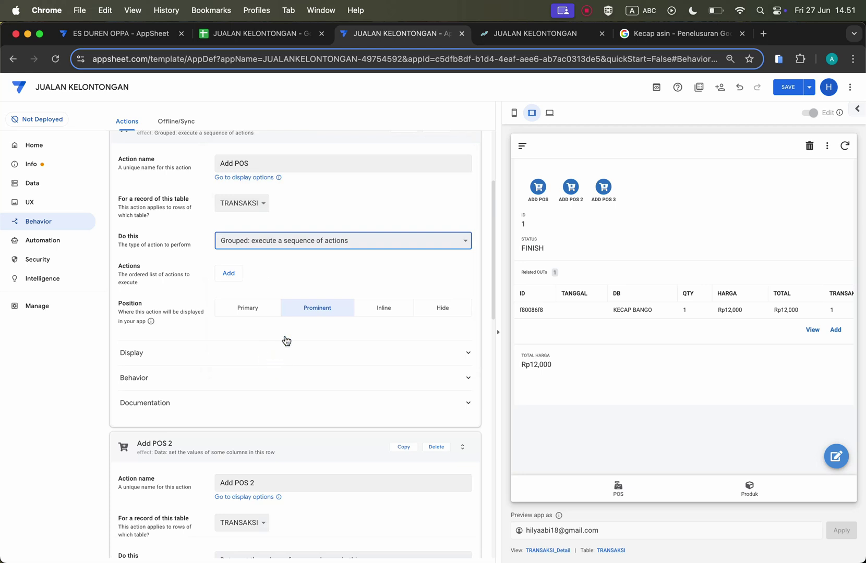
# Step: Add Add POS 2 followed by Add POS 3 to the Add POS action's sequence
pyautogui.click(222, 271)
pyautogui.click(265, 277)
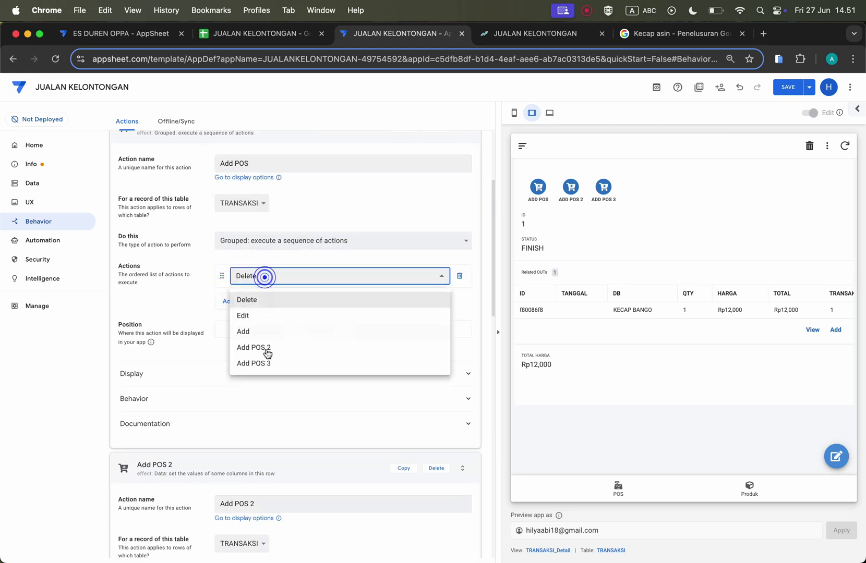
pyautogui.click(266, 350)
pyautogui.click(228, 301)
pyautogui.click(266, 302)
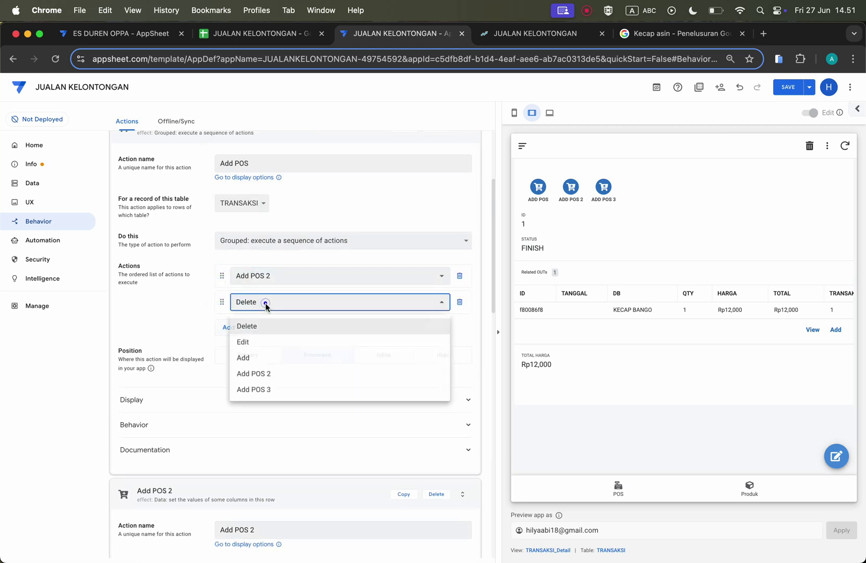
pyautogui.click(285, 391)
# Step: Set the position of both the Add POS 2 and Add POS 3 actions to Hide
pyautogui.scroll(-7, 345, 495)
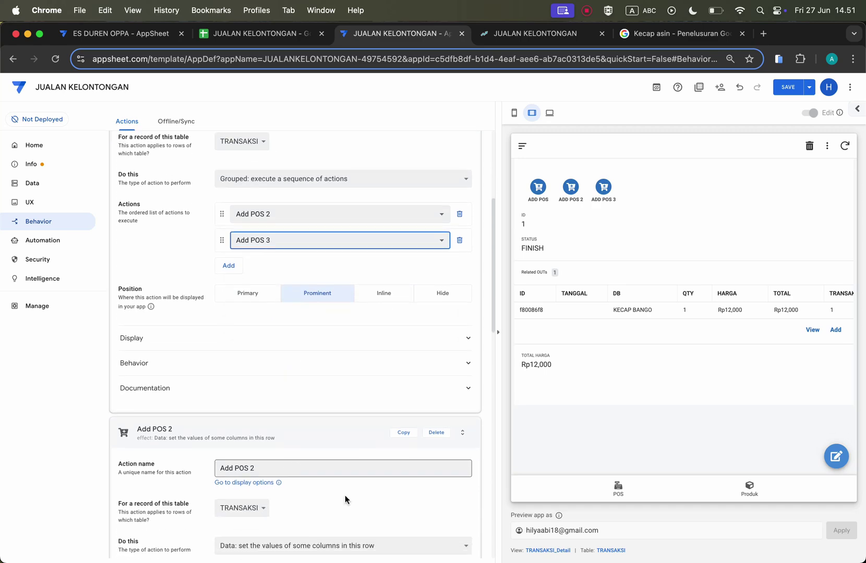
pyautogui.click(447, 371)
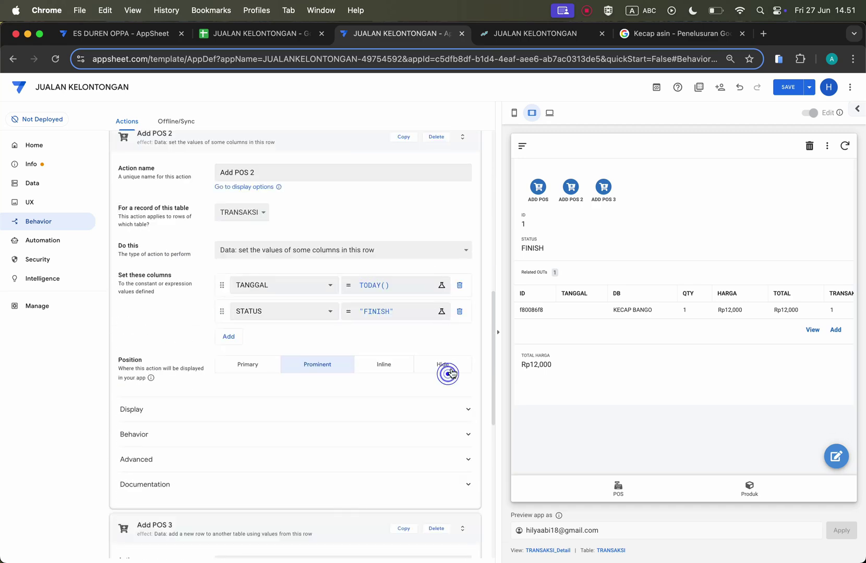
pyautogui.scroll(-5, 409, 415)
pyautogui.scroll(-4, 426, 417)
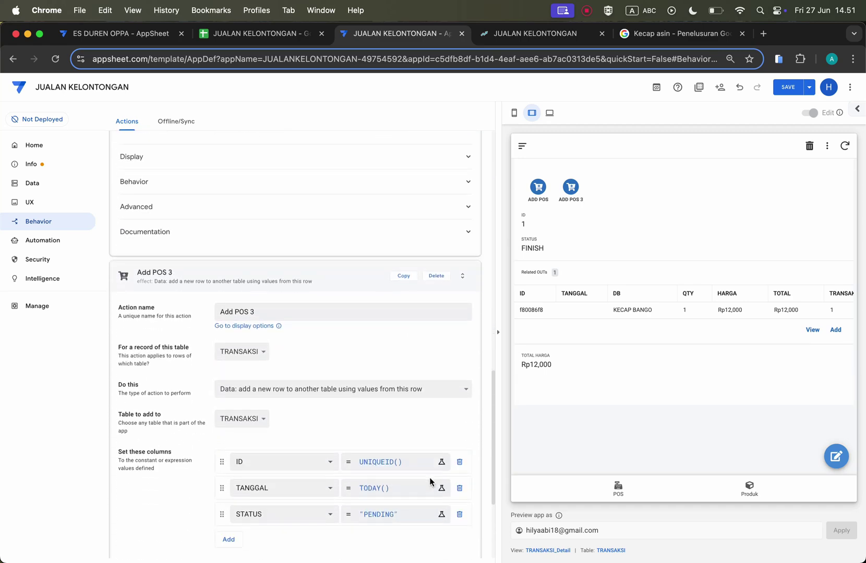
pyautogui.click(458, 456)
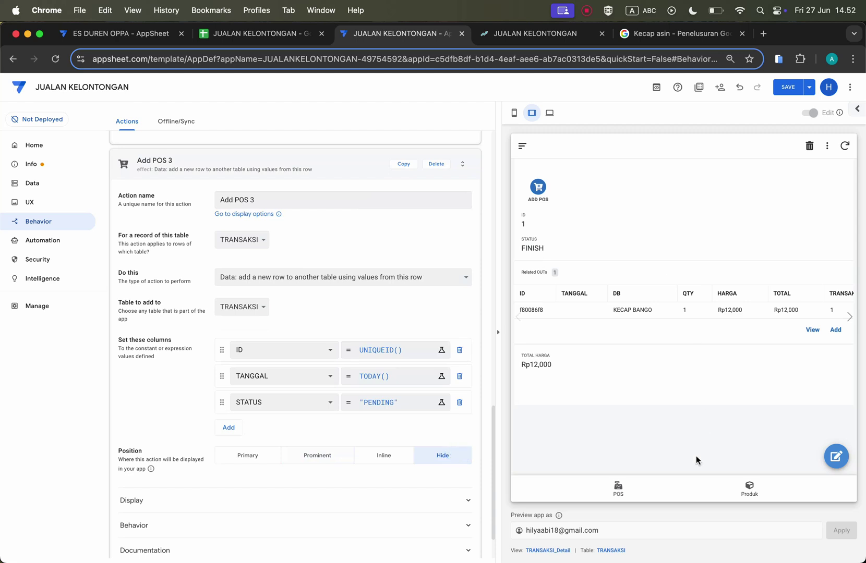
# Step: Return the preview to the POS view, check the TRANSAKSI rows in the JUALAN KELONTONGAN spreadsheet, and come back to its AppSheet editor
pyautogui.click(624, 487)
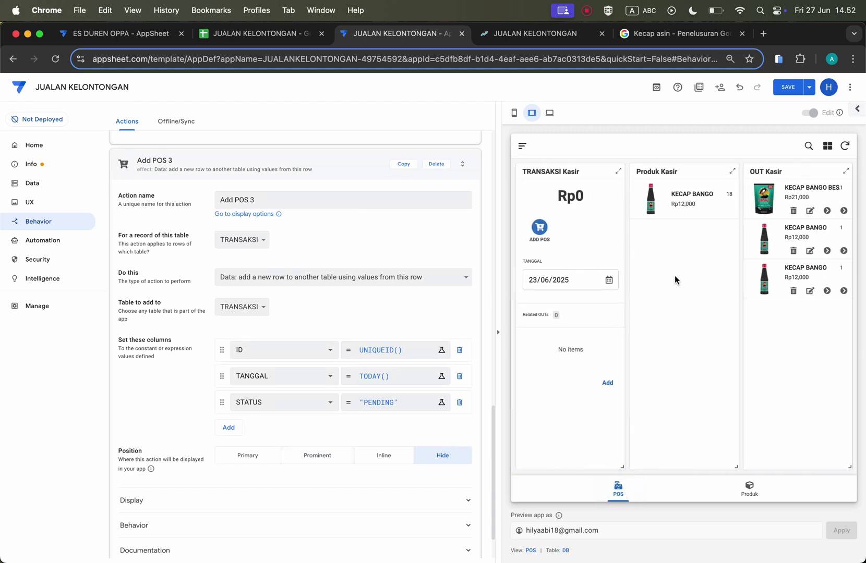
pyautogui.click(271, 35)
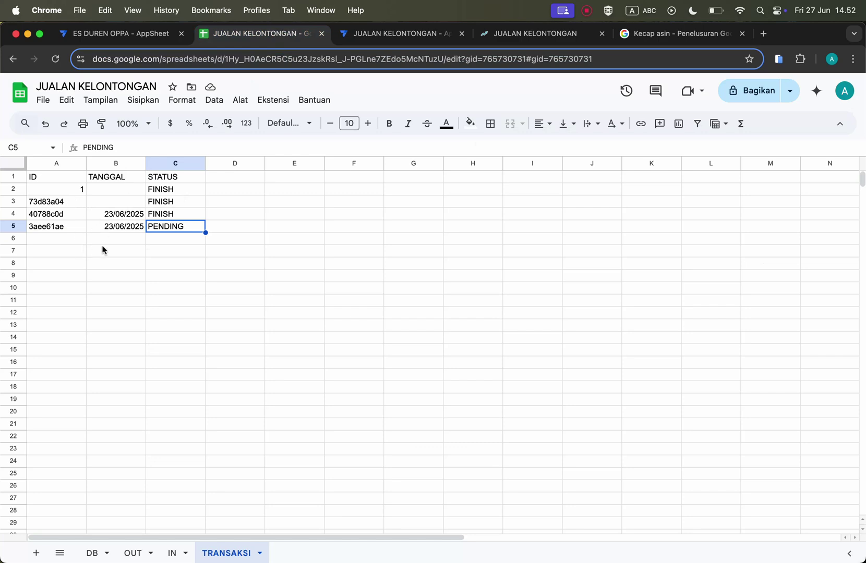
pyautogui.click(159, 38)
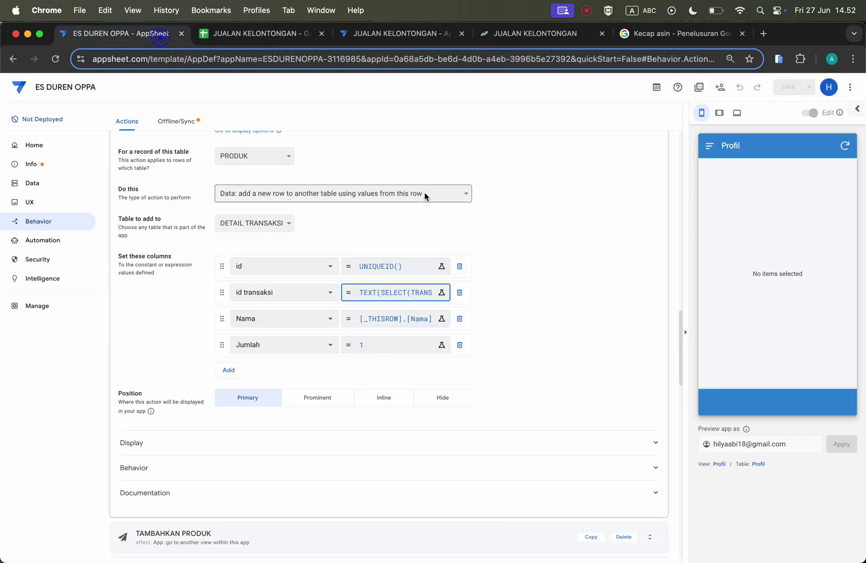
pyautogui.click(433, 34)
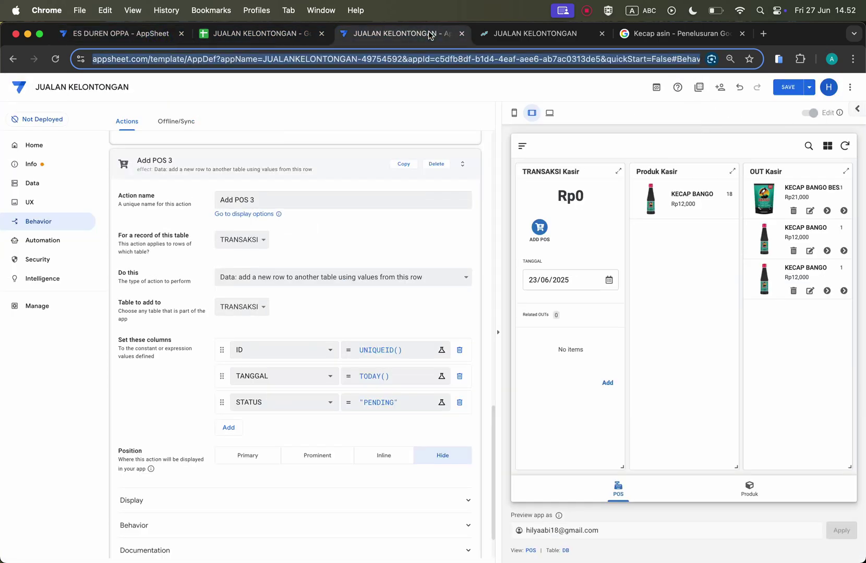
# Step: Cancel a trial run of Add POS in the preview and turn off the confirmation requirement of the Add POS 3 action
pyautogui.click(540, 230)
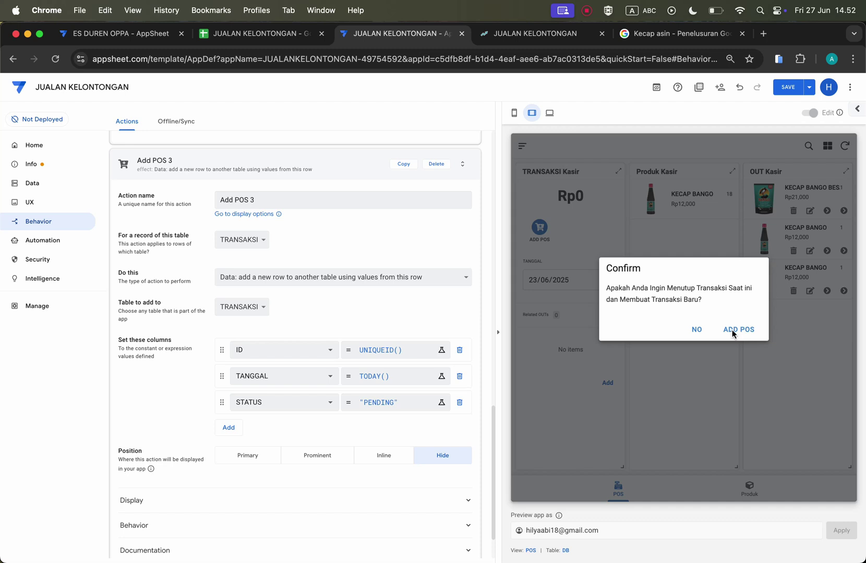
pyautogui.click(697, 330)
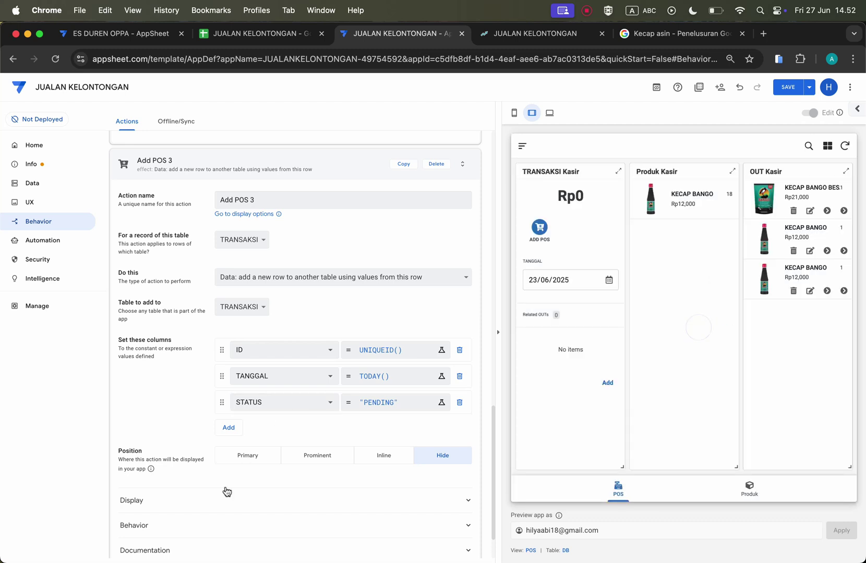
pyautogui.scroll(-2, 227, 485)
pyautogui.click(233, 466)
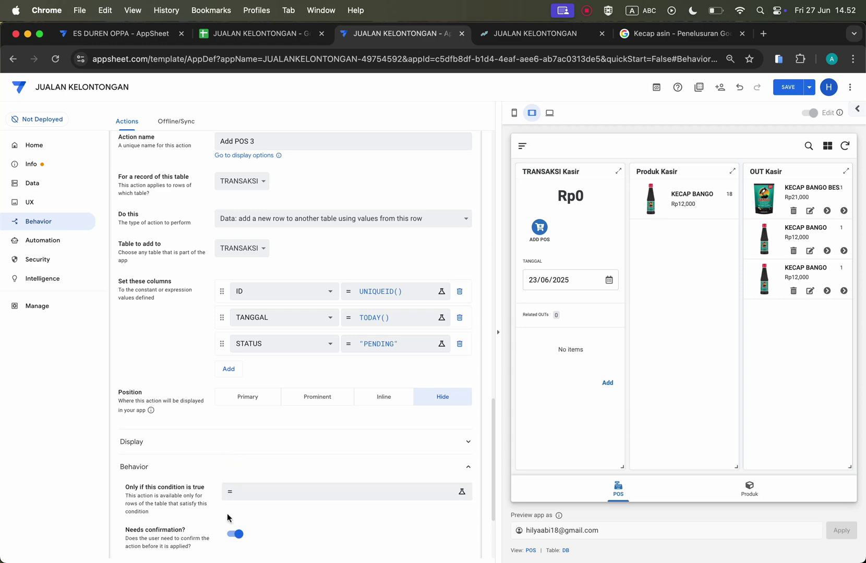
pyautogui.scroll(-3, 230, 516)
pyautogui.click(233, 439)
# Step: Turn off the confirmation requirement of the Add POS 2 action
pyautogui.click(194, 388)
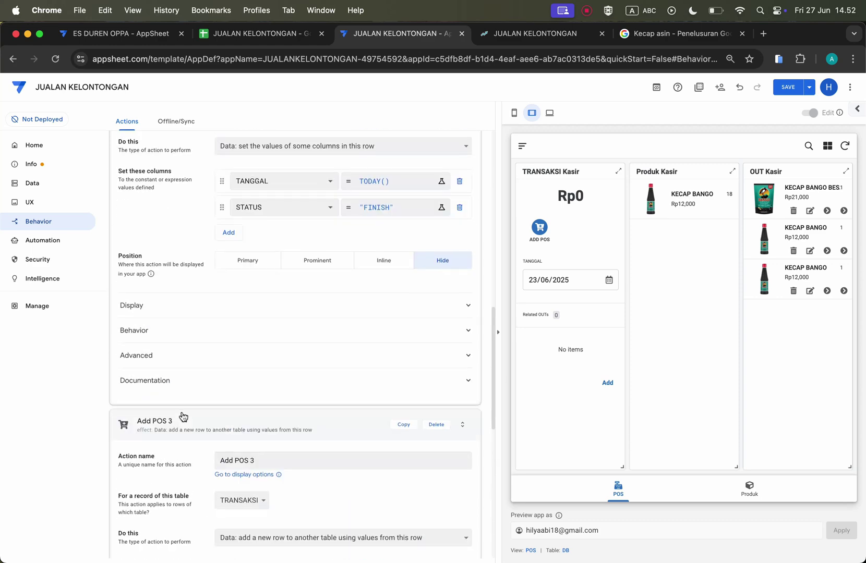
pyautogui.click(192, 389)
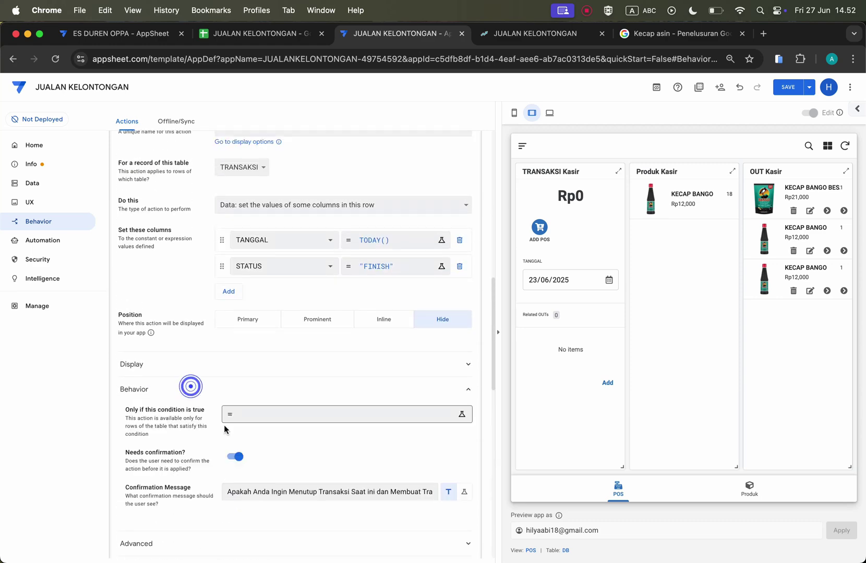
pyautogui.click(232, 453)
pyautogui.scroll(8, 246, 337)
pyautogui.scroll(2, 247, 340)
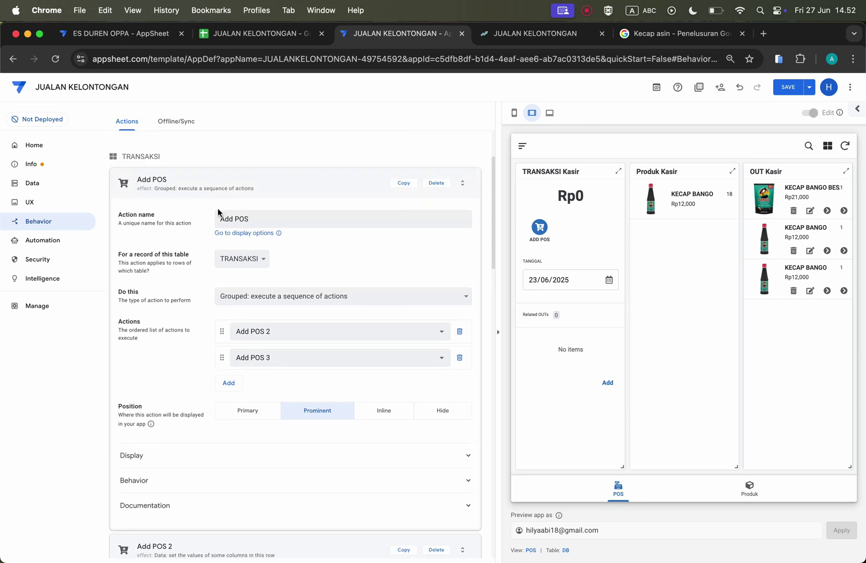
# Step: Try to run and confirm the Add POS action in the preview, and save the app
pyautogui.click(541, 230)
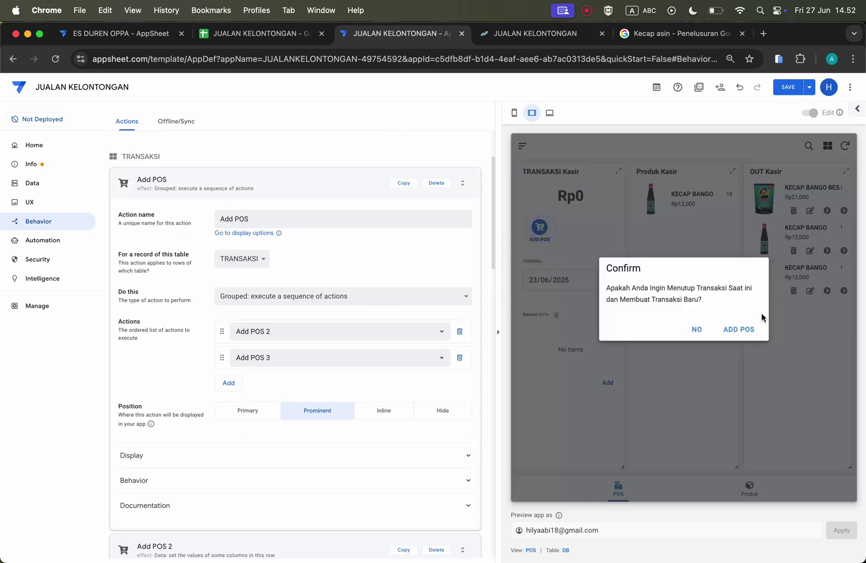
pyautogui.click(753, 330)
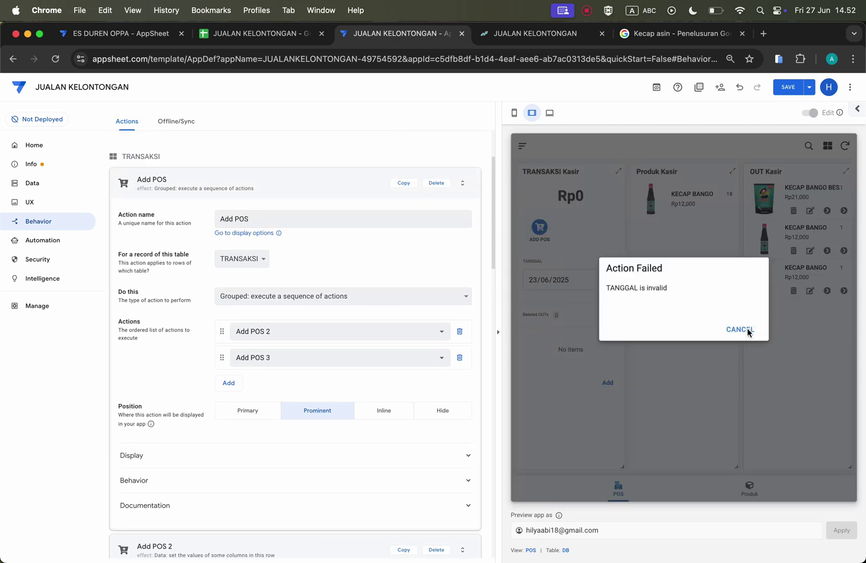
pyautogui.click(747, 328)
pyautogui.click(790, 87)
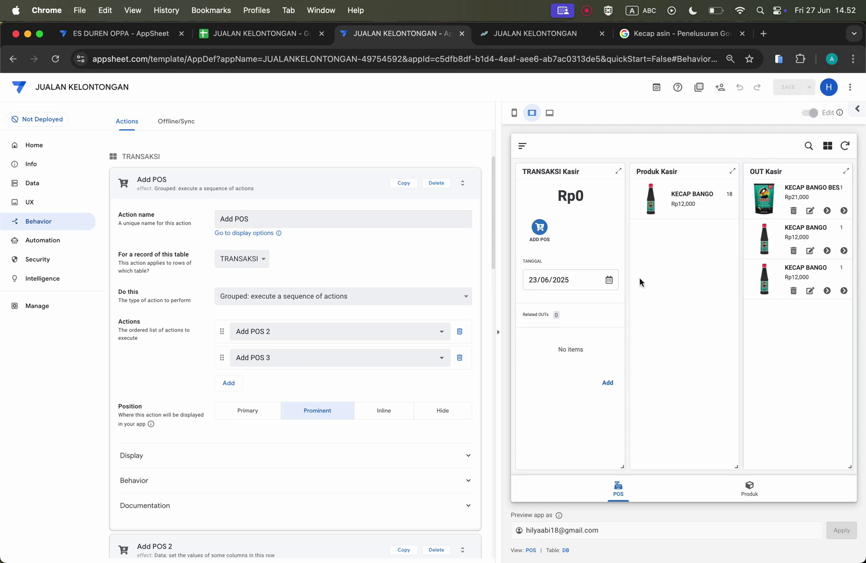
# Step: Add an OUT record dated 20/06/2025 for KECAP BANGO BESAR with quantity 1 to the current transaction
pyautogui.click(609, 385)
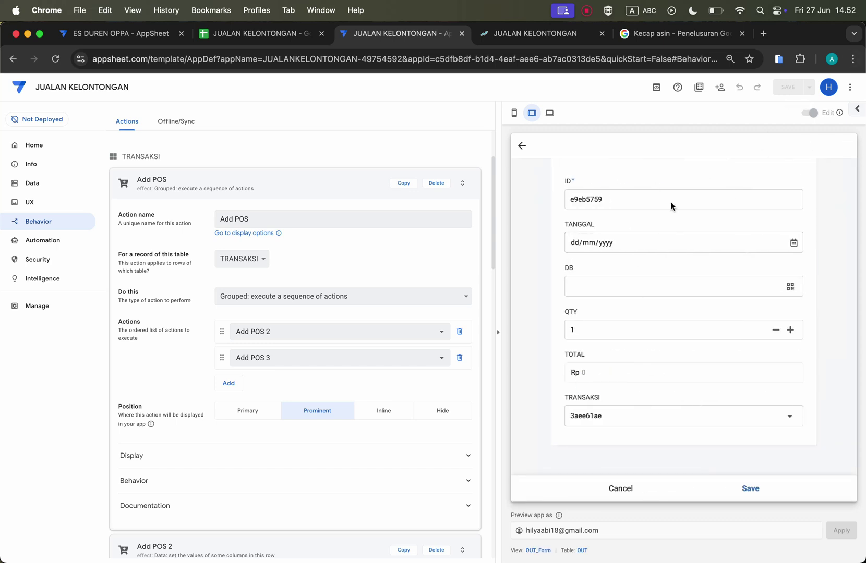
pyautogui.click(793, 243)
pyautogui.click(634, 317)
pyautogui.click(752, 290)
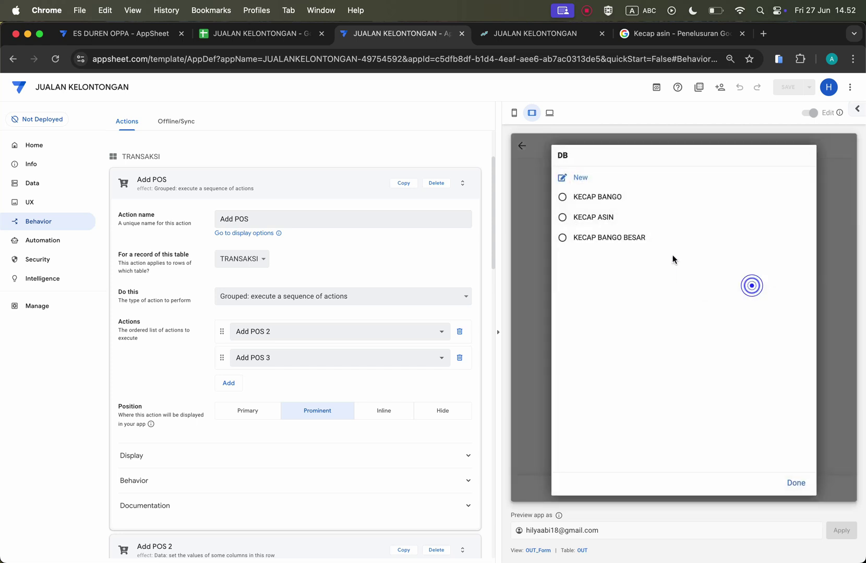
pyautogui.click(671, 247)
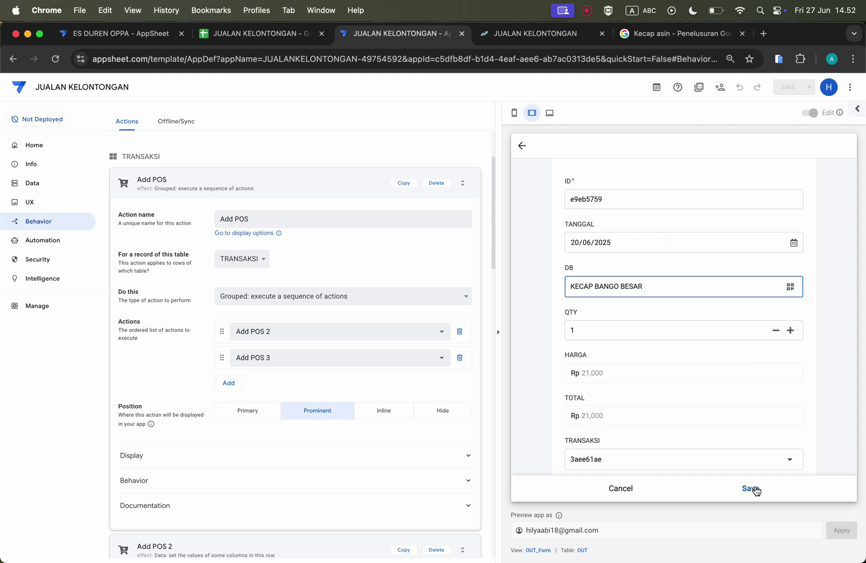
pyautogui.click(751, 489)
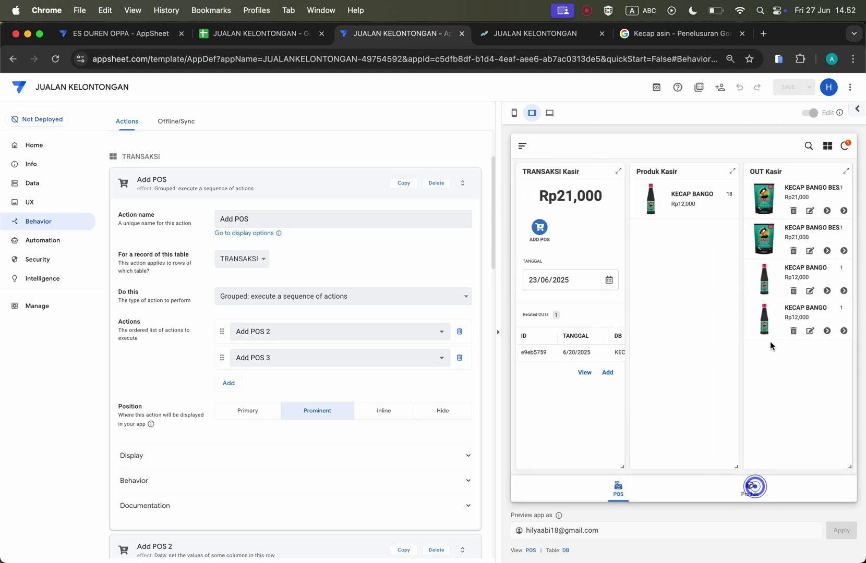
# Step: Run and confirm Add POS, check the status of the latest TRANSAKSI rows in the spreadsheet, and return to the AppSheet editor
pyautogui.click(540, 227)
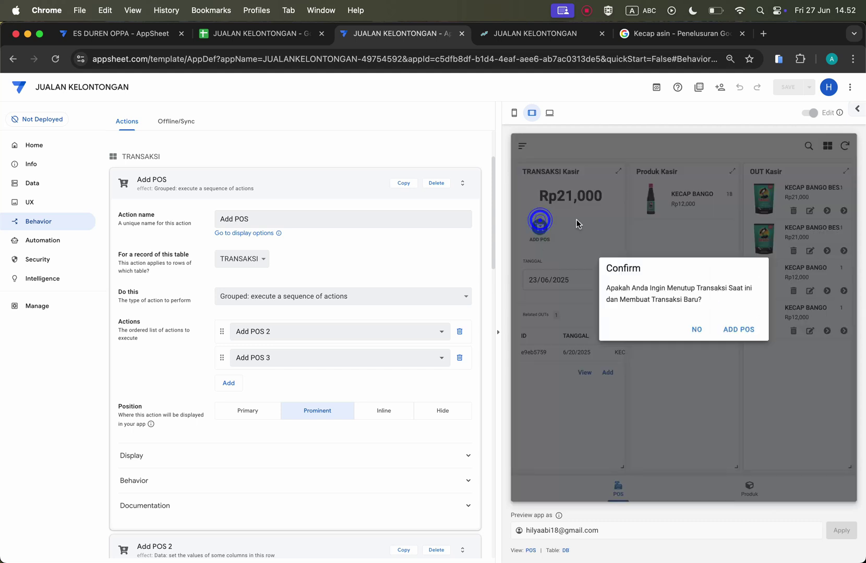
pyautogui.click(739, 330)
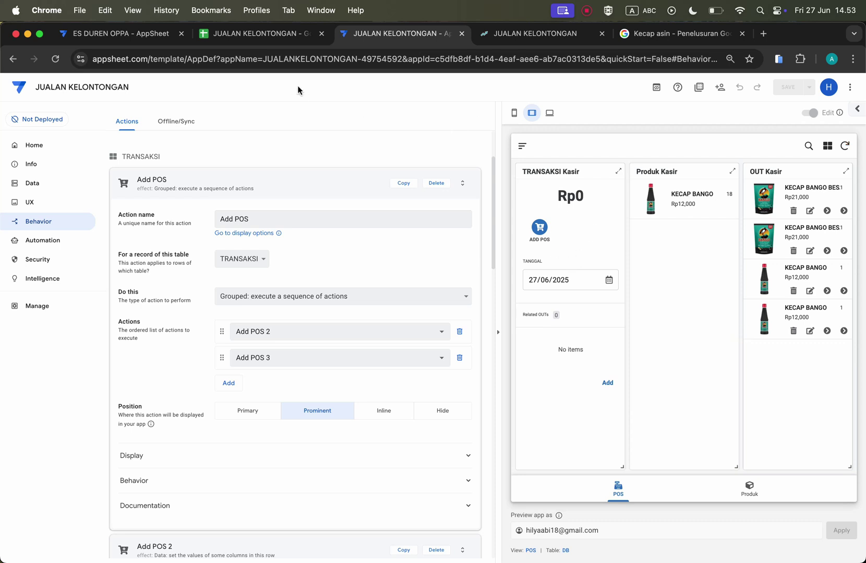
pyautogui.click(286, 33)
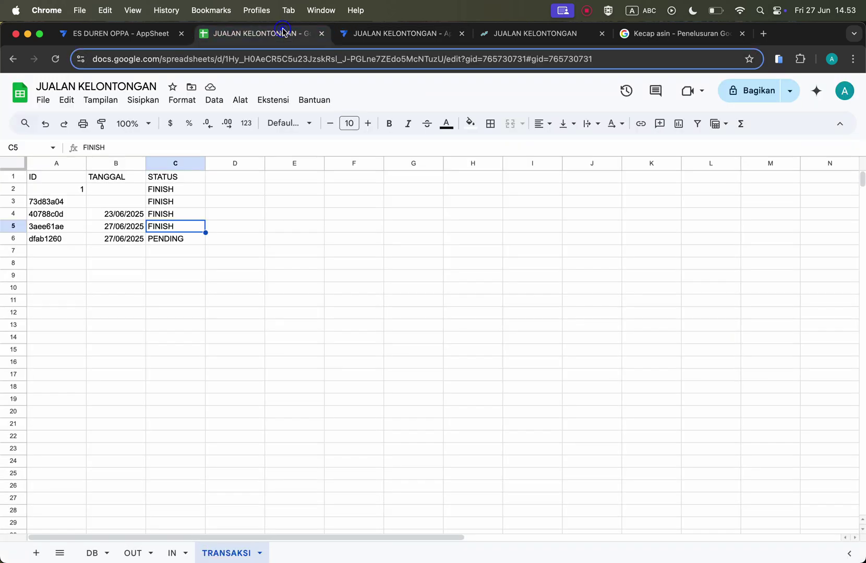
pyautogui.click(223, 258)
pyautogui.click(173, 228)
pyautogui.click(162, 243)
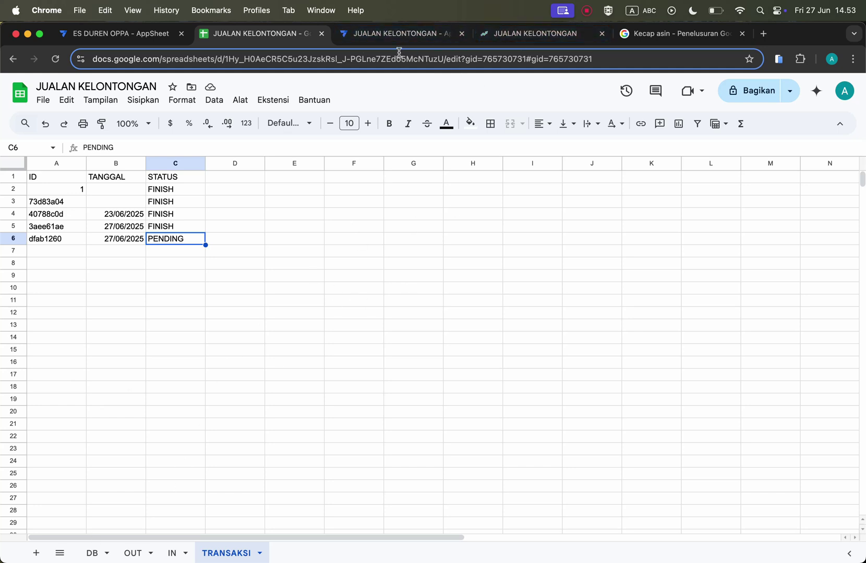
pyautogui.click(376, 36)
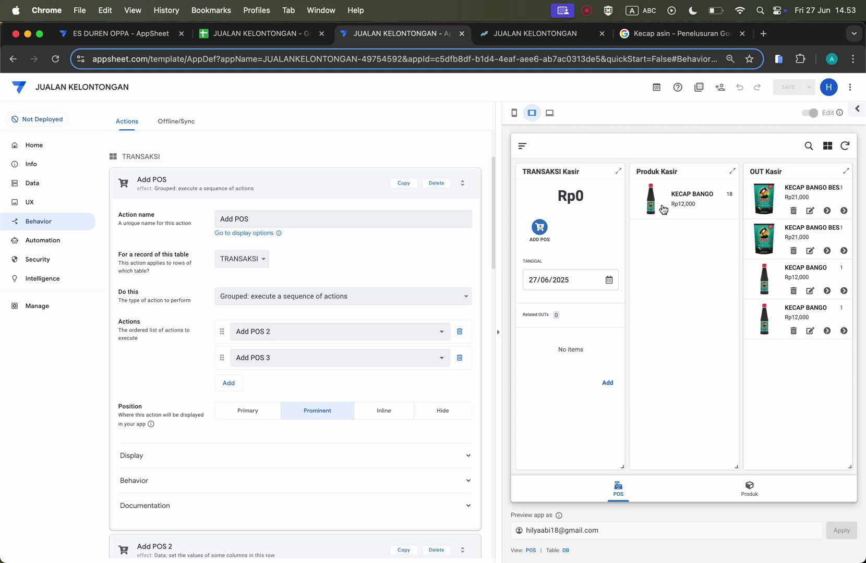
# Step: Open the DB view in the app preview to look at the product records
pyautogui.scroll(1, 309, 466)
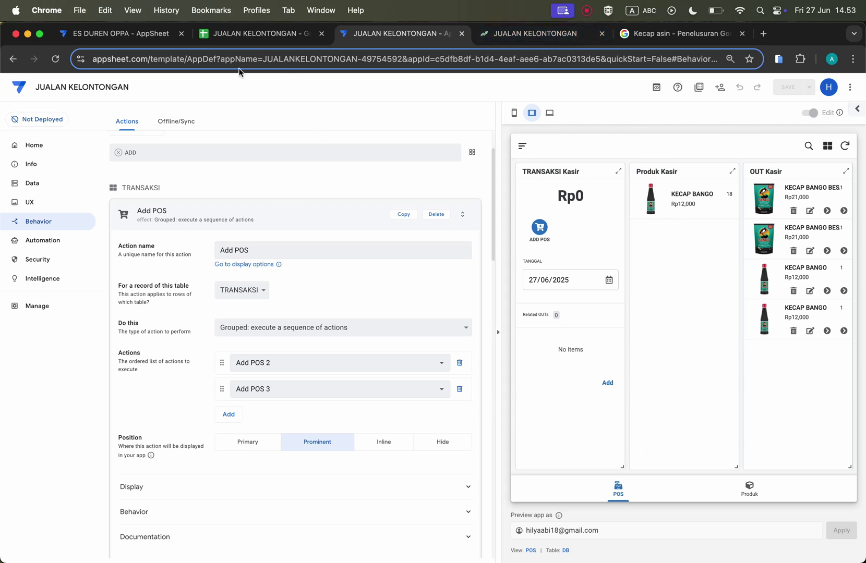
pyautogui.click(522, 146)
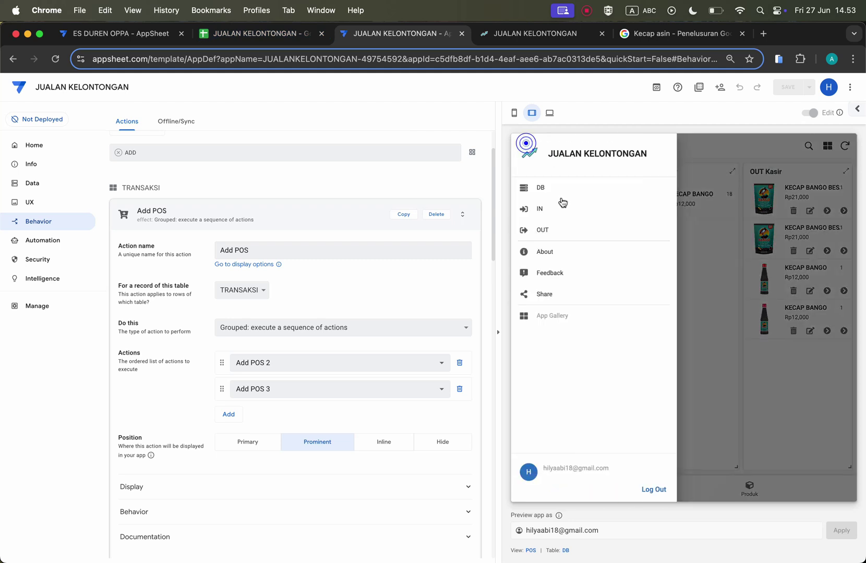
pyautogui.click(546, 191)
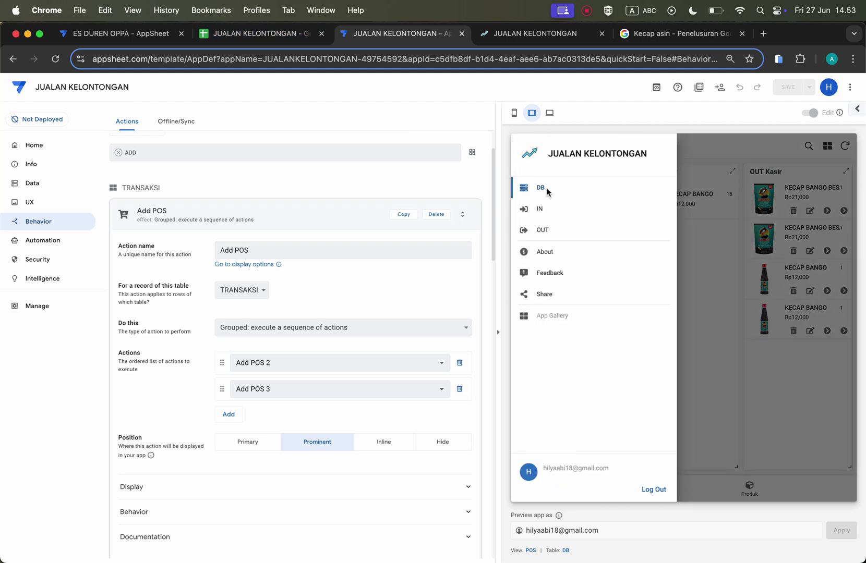
# Step: Add an IN record dated 27/06/2025 for KECAP BANGO BESAR with quantity 100, and return the preview to the POS view
pyautogui.click(526, 148)
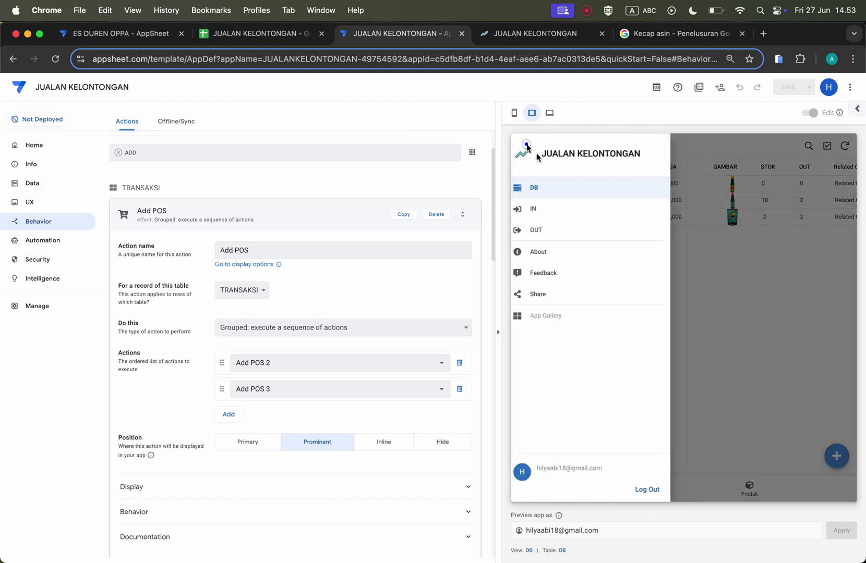
pyautogui.click(575, 210)
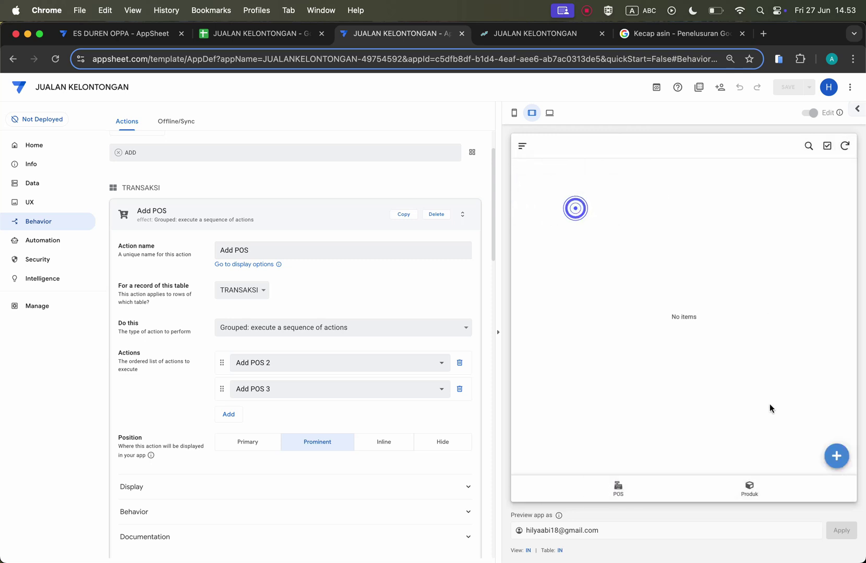
pyautogui.click(836, 455)
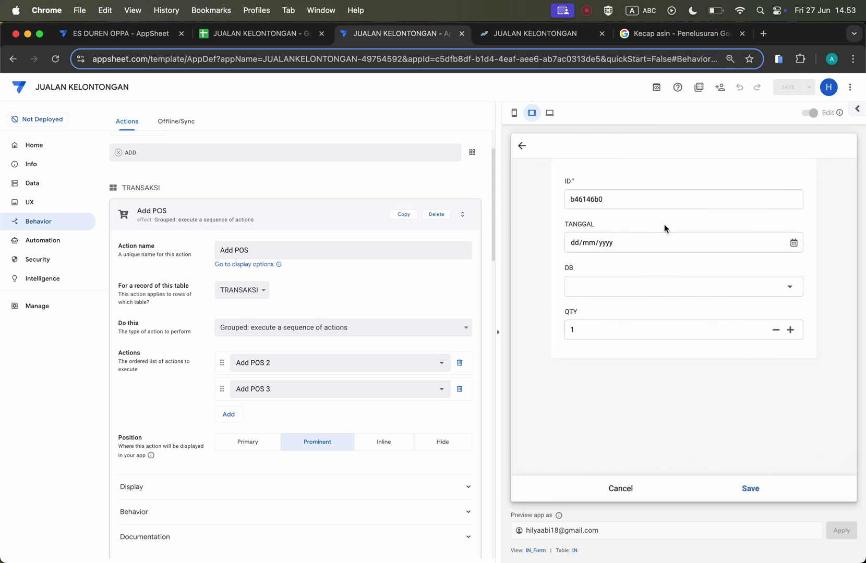
pyautogui.click(792, 242)
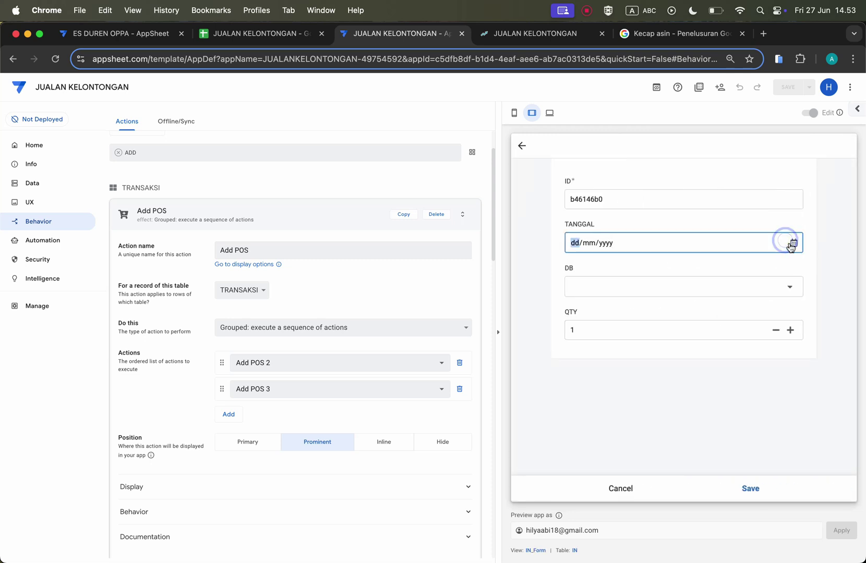
pyautogui.click(637, 328)
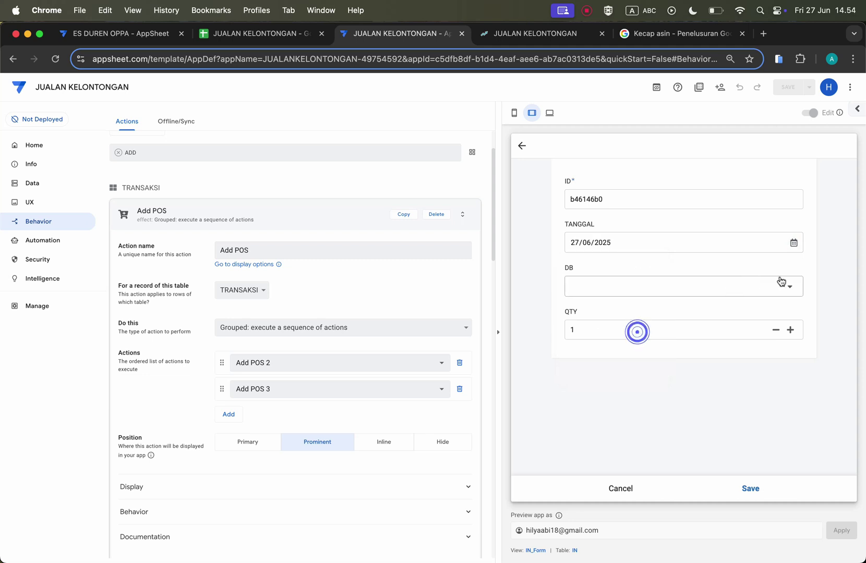
pyautogui.click(781, 282)
pyautogui.click(640, 240)
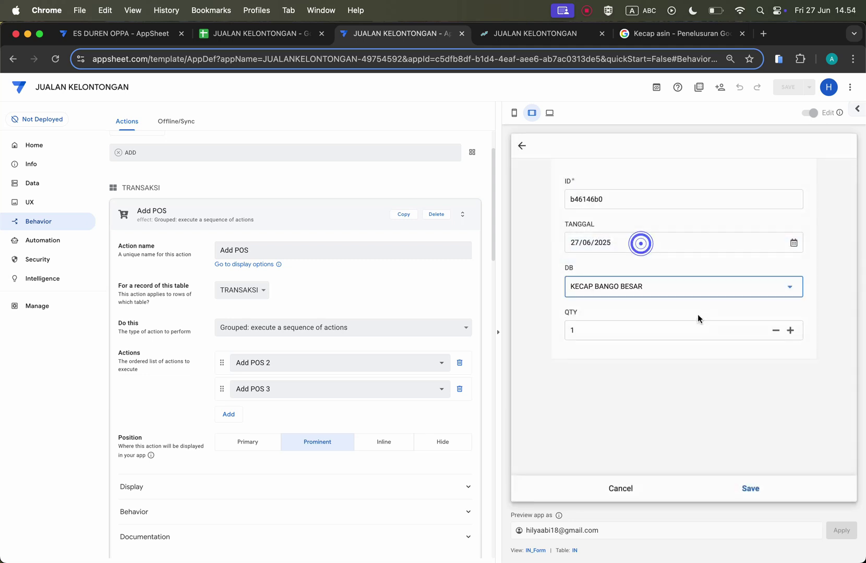
pyautogui.click(658, 334)
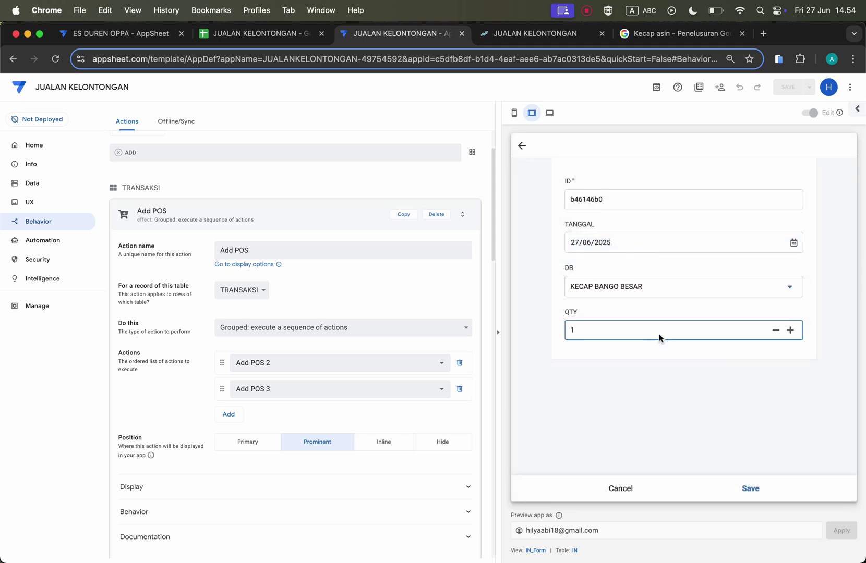
pyautogui.click(680, 387)
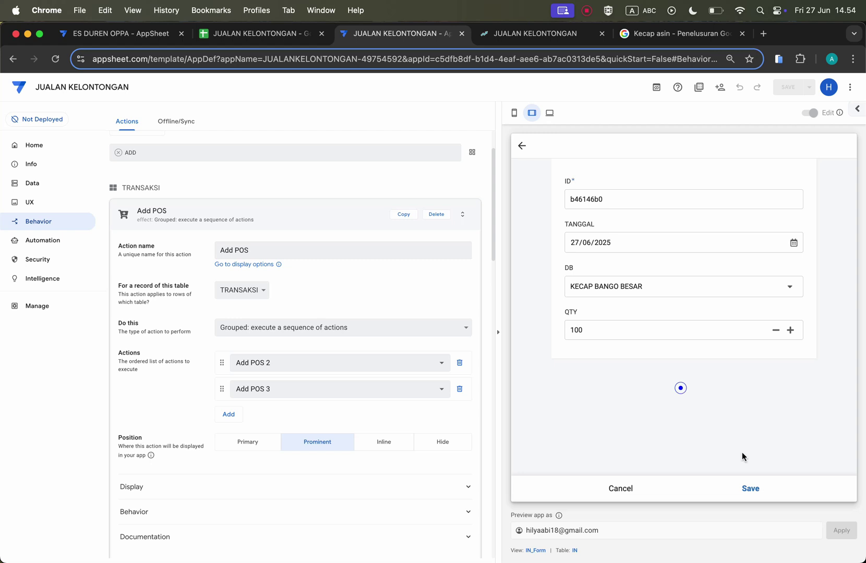
pyautogui.click(750, 493)
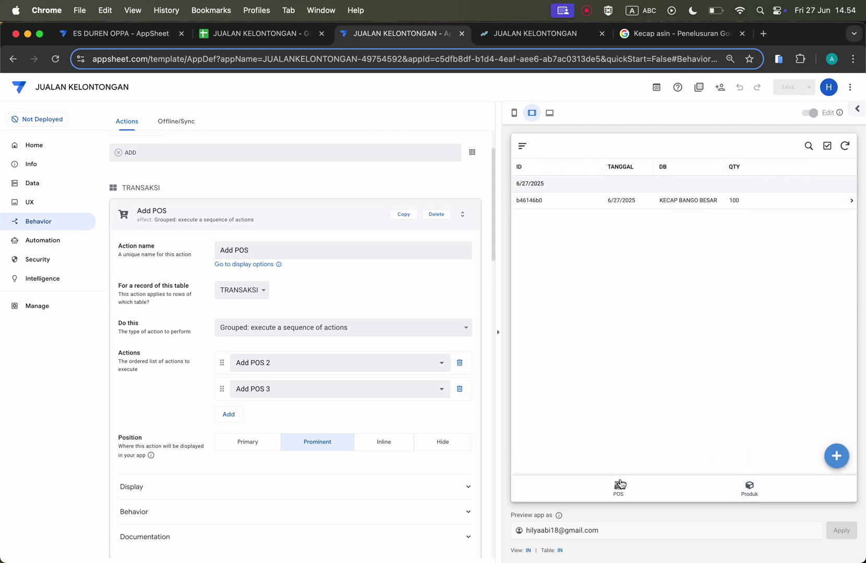
pyautogui.click(750, 491)
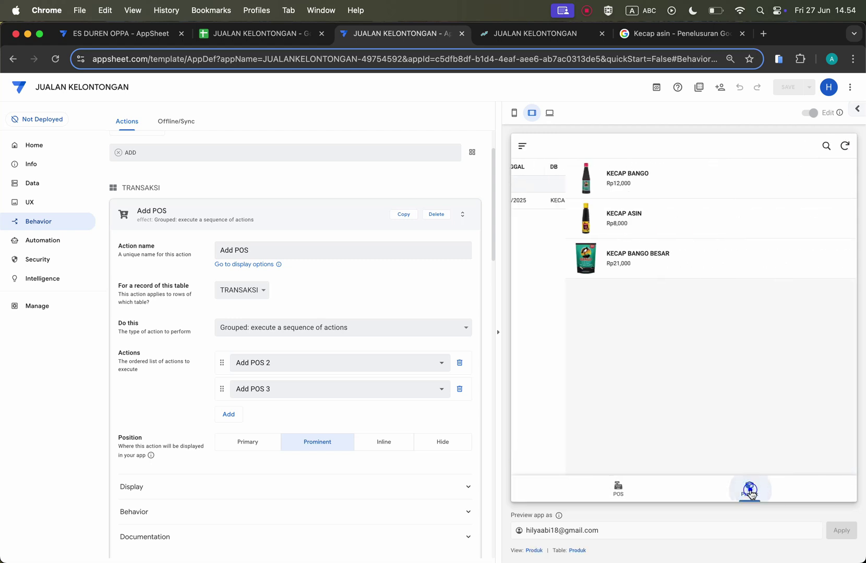
pyautogui.click(619, 490)
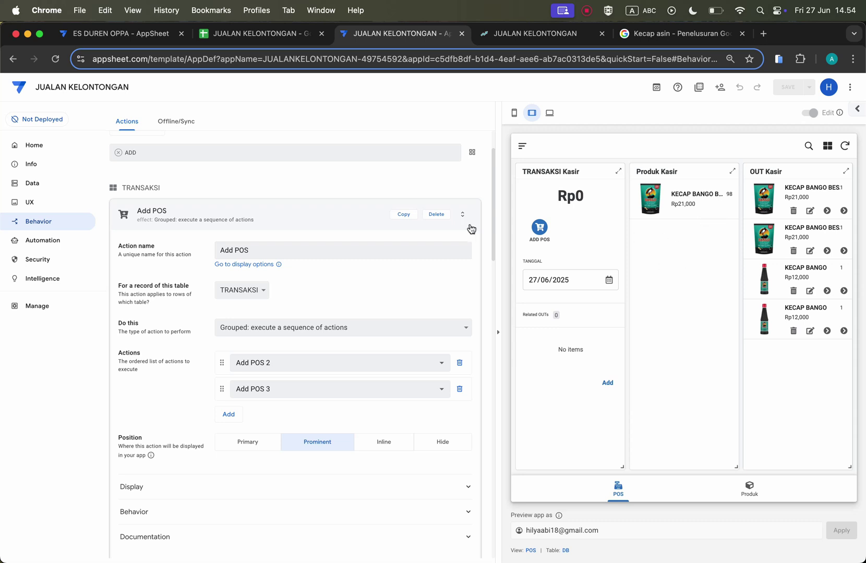
# Step: Search the UX views for PRO, open the Produk Kasir view and examine the row filter of its slice
pyautogui.click(74, 205)
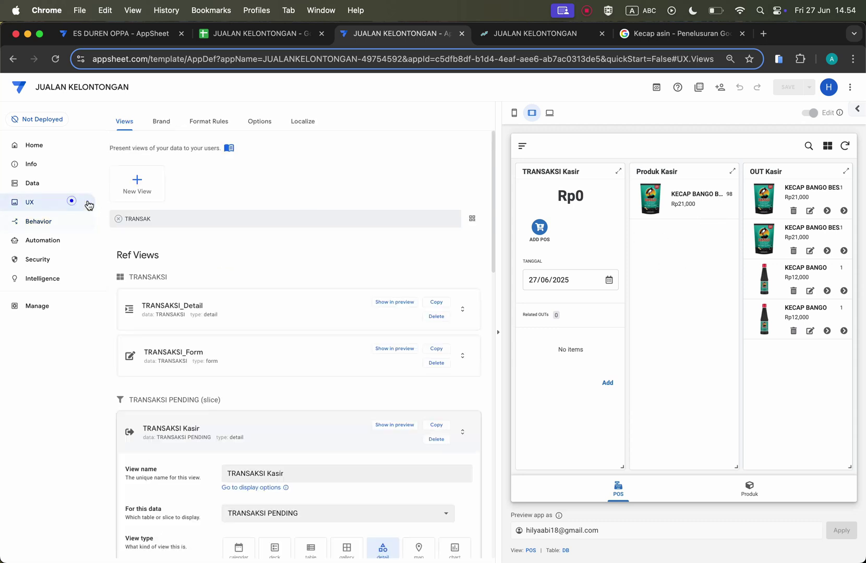
pyautogui.doubleClick(288, 221)
pyautogui.write('PRO')
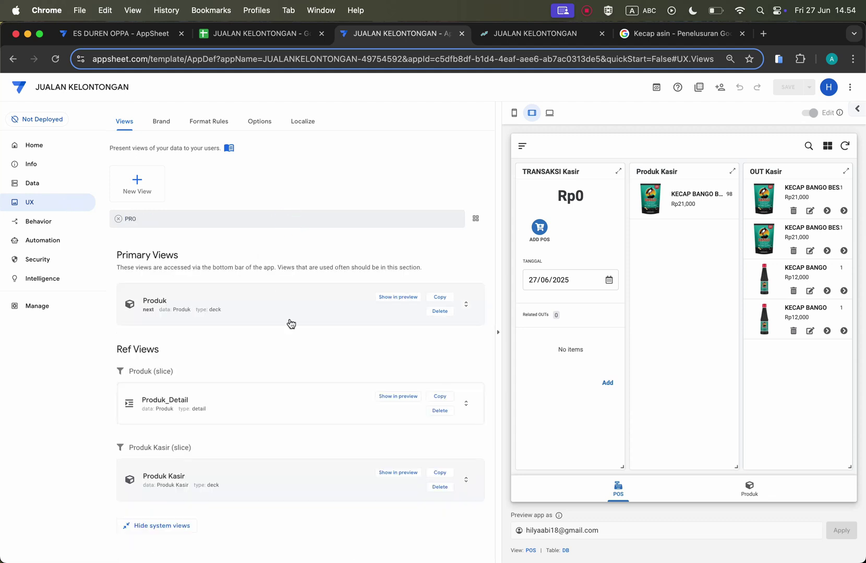
pyautogui.click(273, 487)
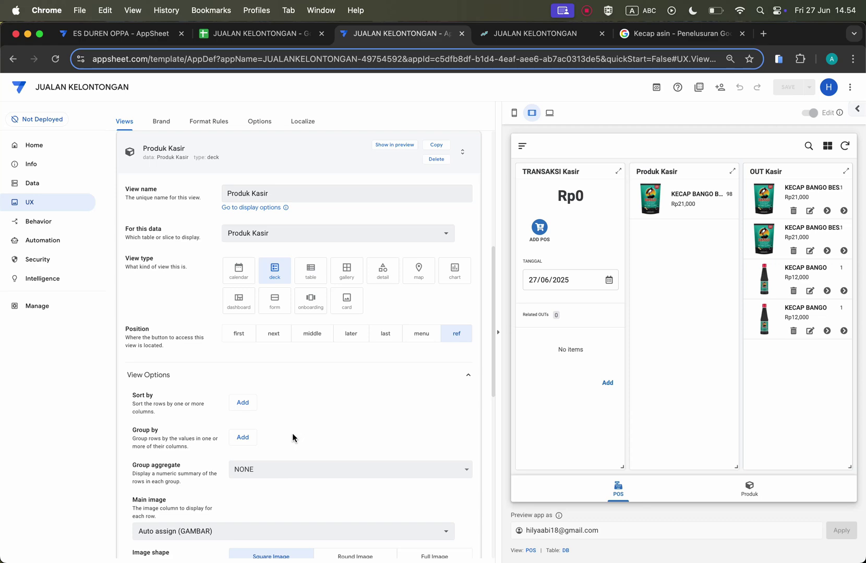
pyautogui.scroll(-2, 292, 432)
pyautogui.scroll(4, 292, 433)
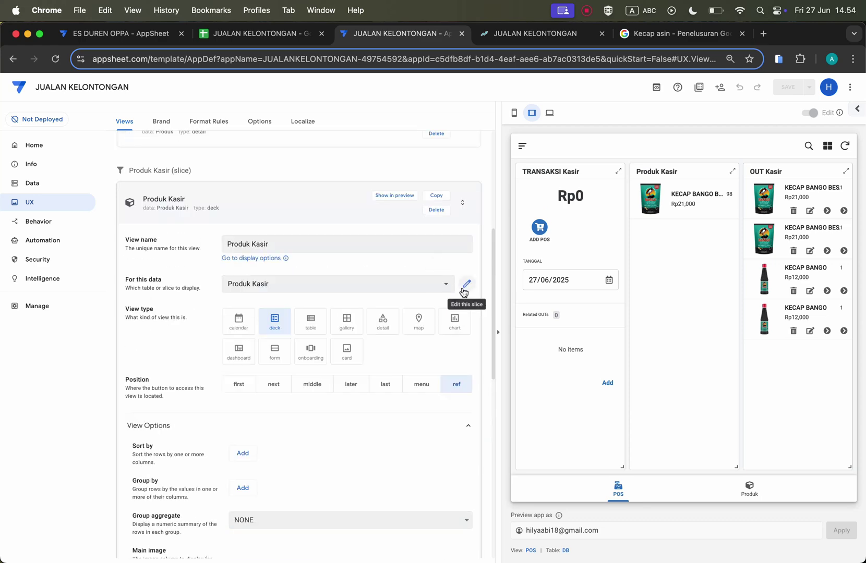
pyautogui.click(463, 291)
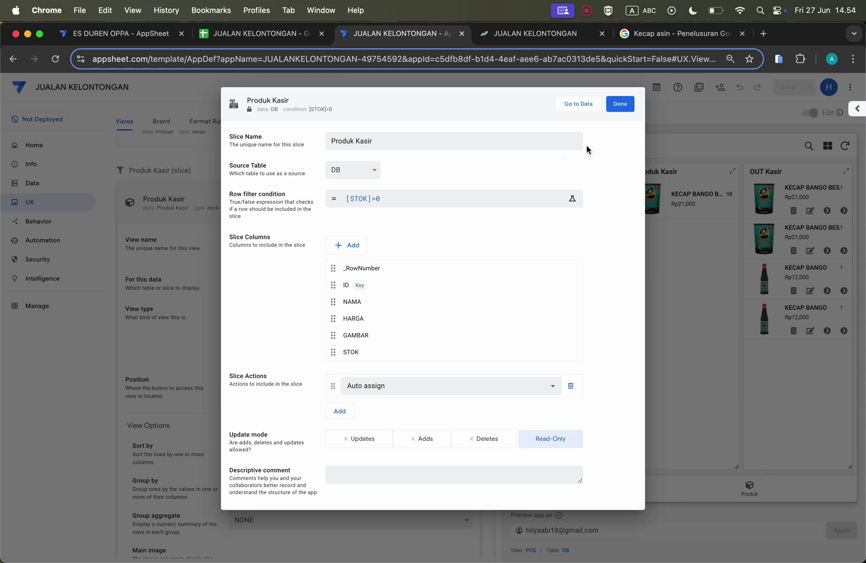
pyautogui.click(618, 104)
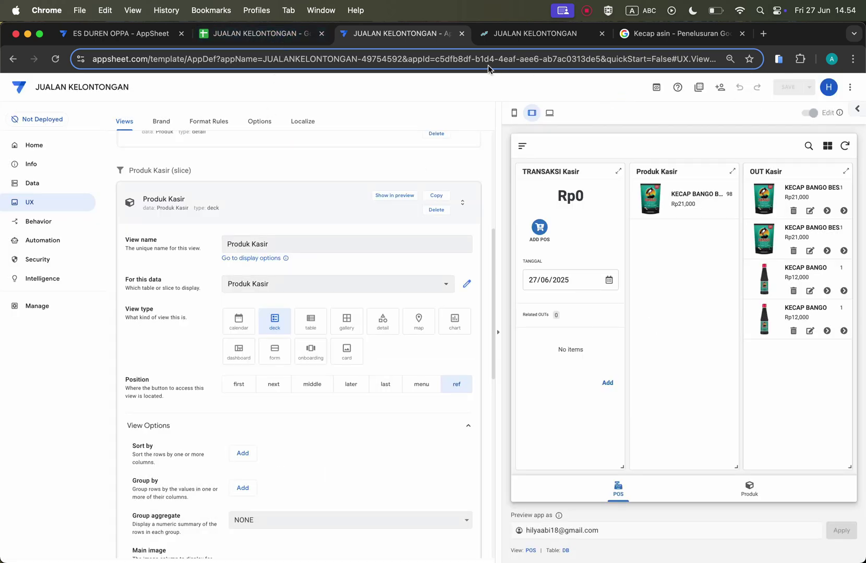
# Step: Switch to the JUALAN KELONTONGAN spreadsheet and examine the STOK, OUT and IN columns of the DB sheet
pyautogui.click(277, 37)
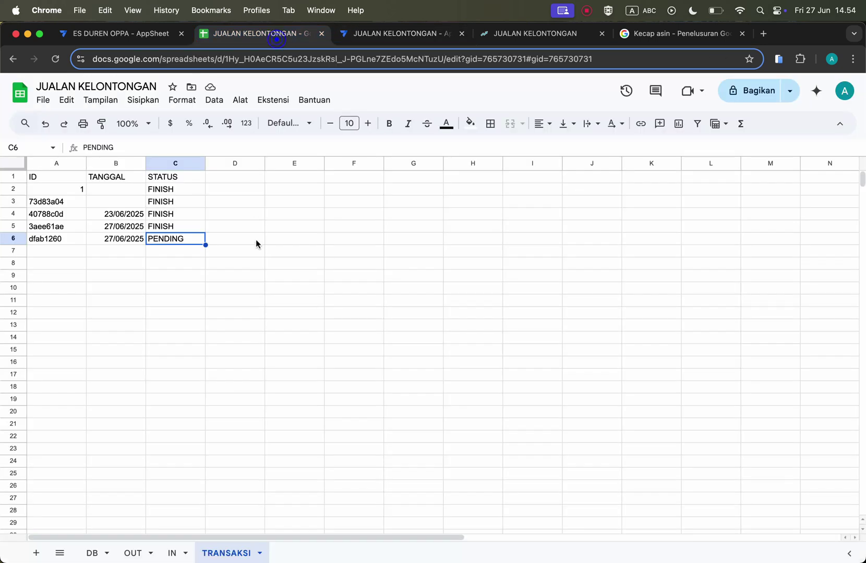
pyautogui.click(99, 554)
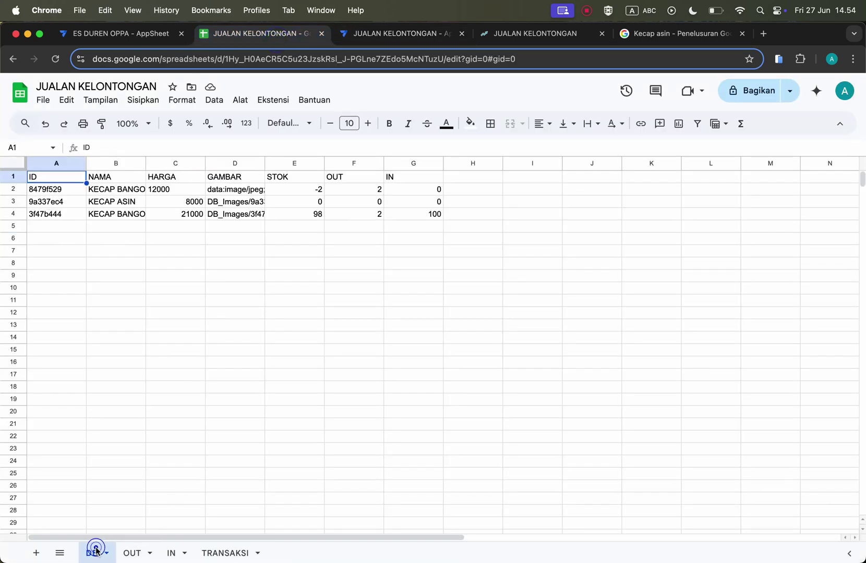
pyautogui.click(368, 256)
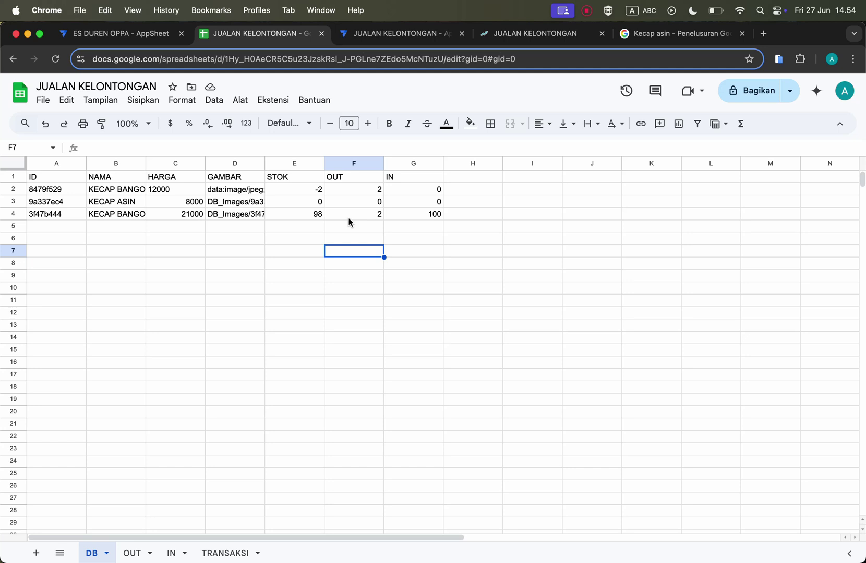
# Step: Duplicate the IN sheet's record in row 2 into rows 3 and 4
pyautogui.click(175, 553)
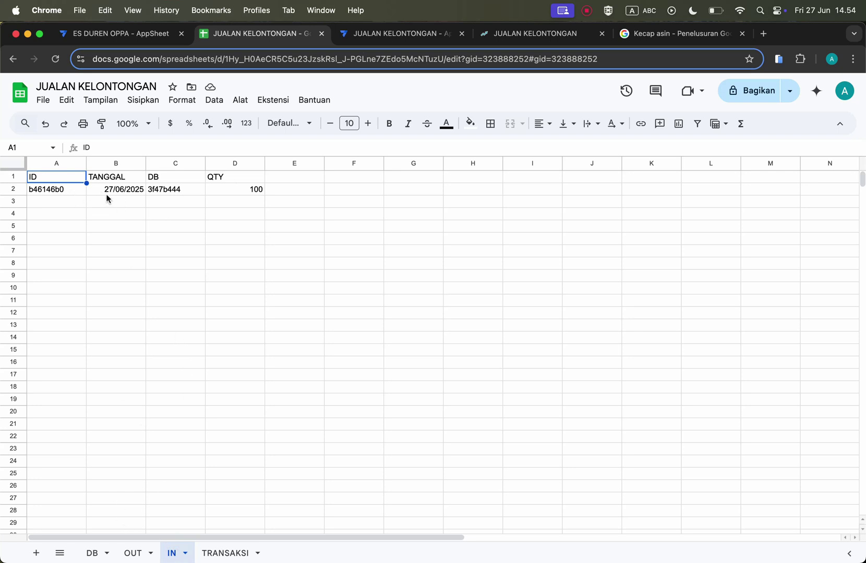
pyautogui.moveTo(67, 189); pyautogui.dragTo(237, 186)
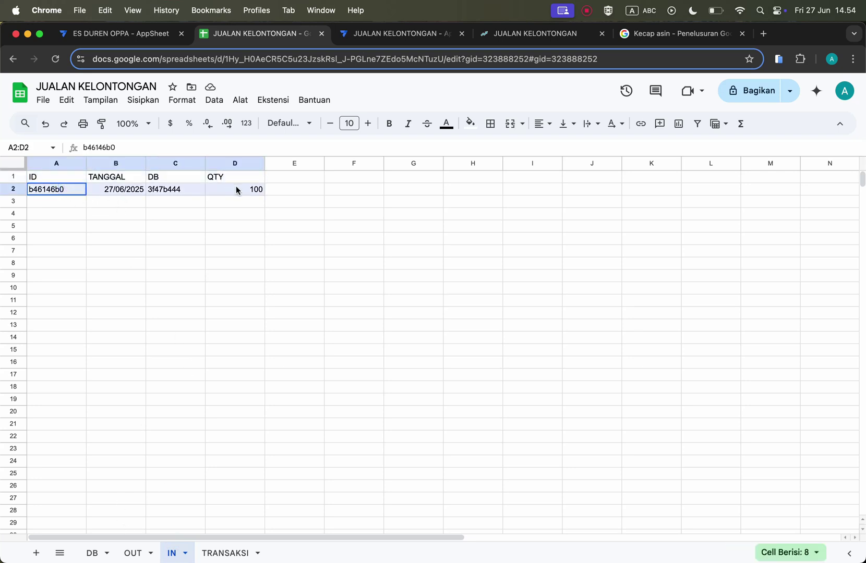
pyautogui.press('super+c')
pyautogui.moveTo(77, 204); pyautogui.dragTo(76, 214)
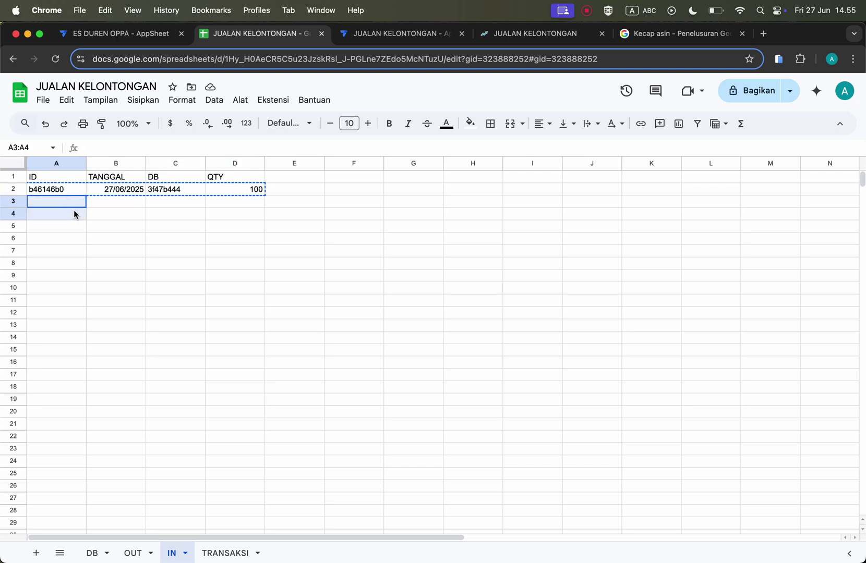
pyautogui.press('super+v')
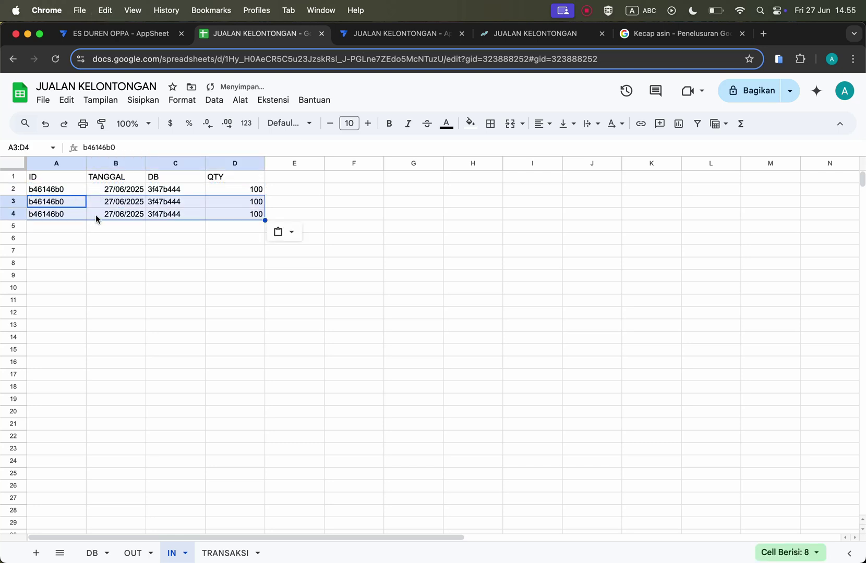
# Step: Replace the IDs of the two duplicated IN records with WEFSE in A3 and SGWSRWEGFW in A4
pyautogui.click(67, 205)
pyautogui.write('WEFSE')
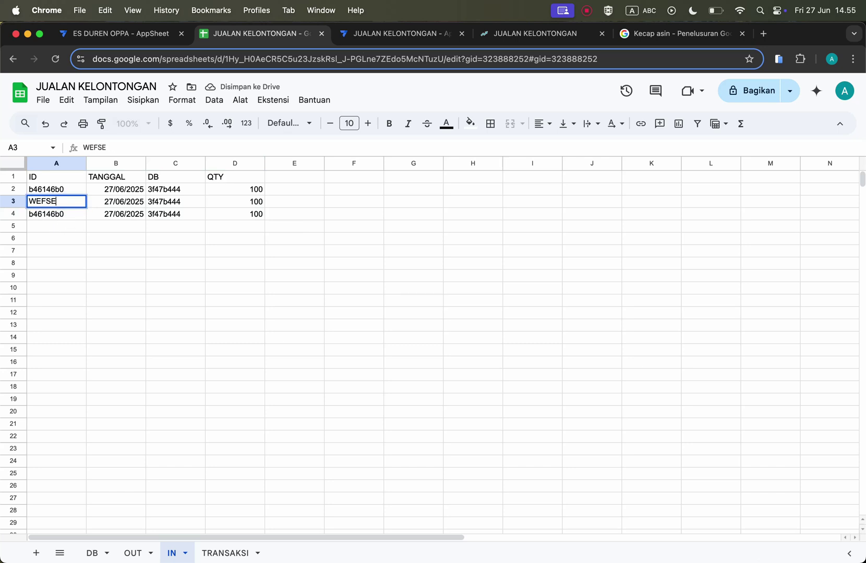
pyautogui.press('Return')
pyautogui.write('SGWSRWEGFW')
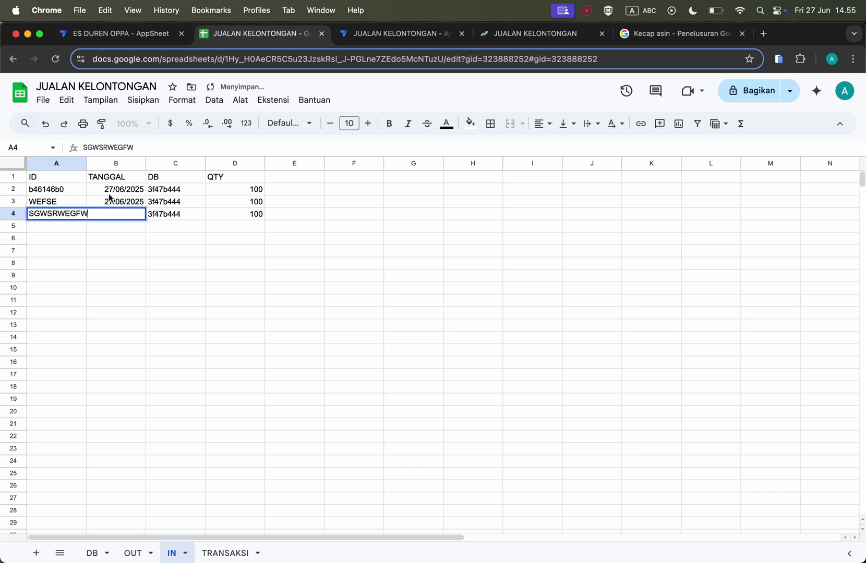
pyautogui.click(152, 265)
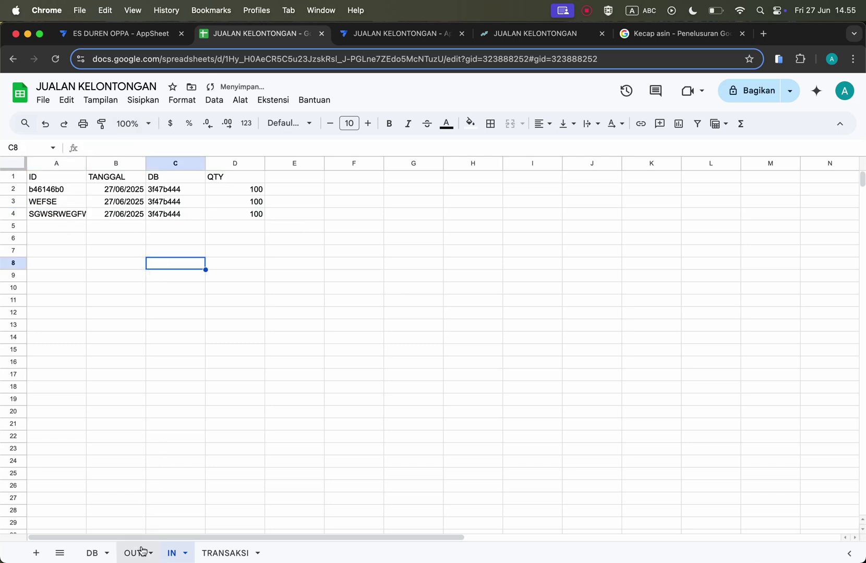
# Step: Copy the three product IDs in A2:A4 of the DB sheet into the DB column of the IN sheet, starting at C2
pyautogui.click(97, 555)
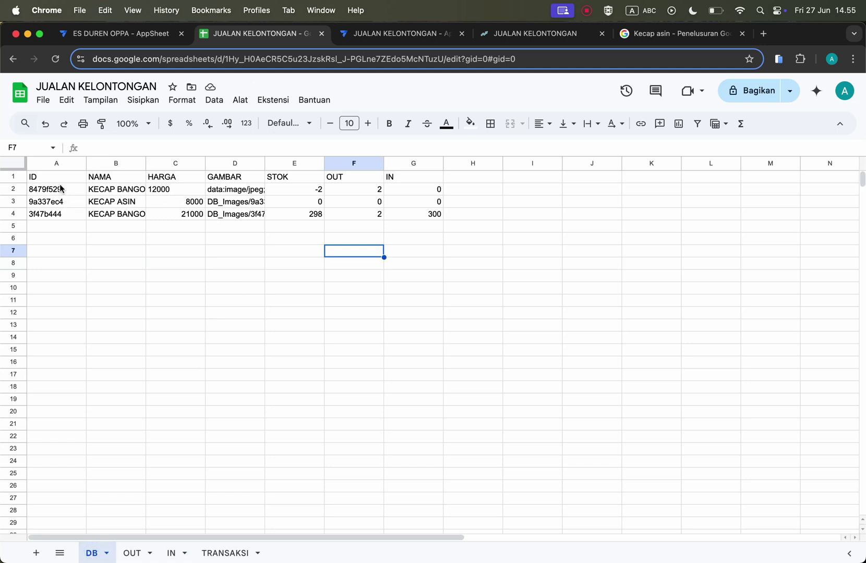
pyautogui.moveTo(59, 192); pyautogui.dragTo(60, 200)
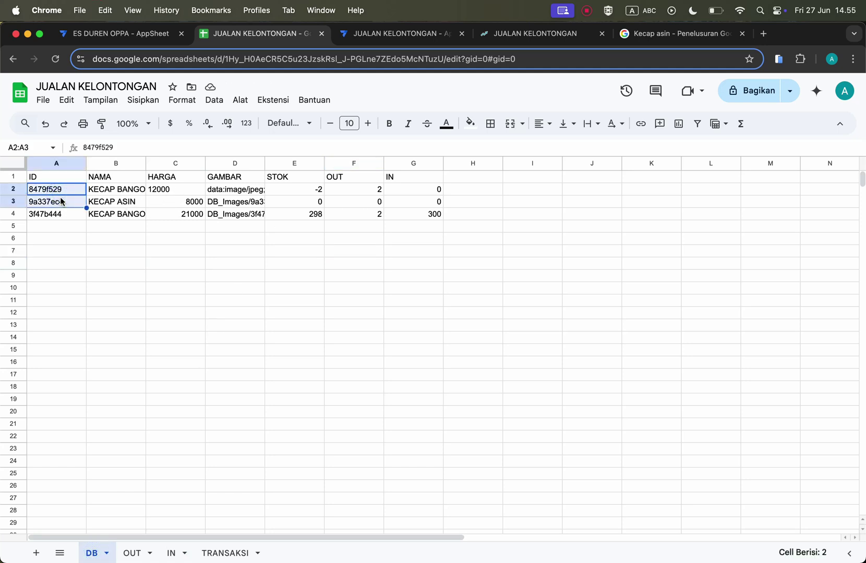
pyautogui.click(60, 230)
pyautogui.moveTo(61, 189); pyautogui.dragTo(61, 211)
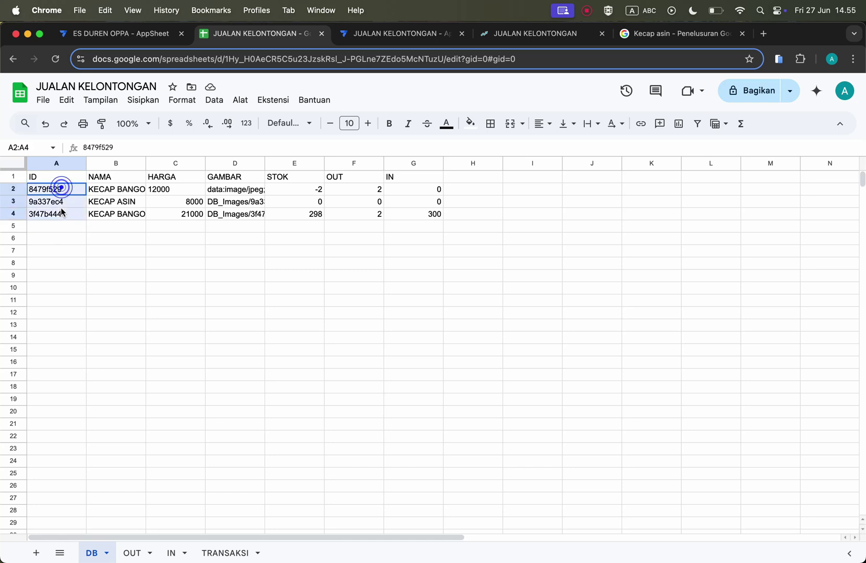
pyautogui.click(171, 553)
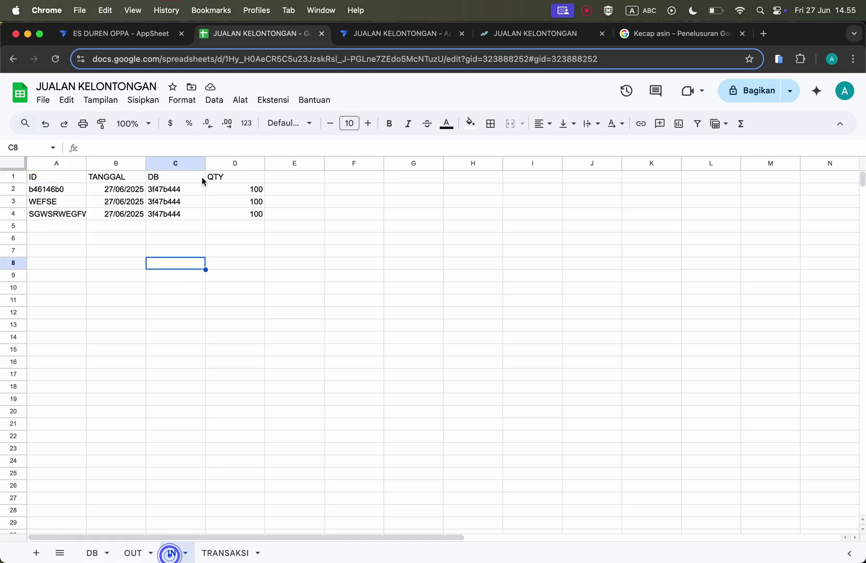
pyautogui.click(176, 195)
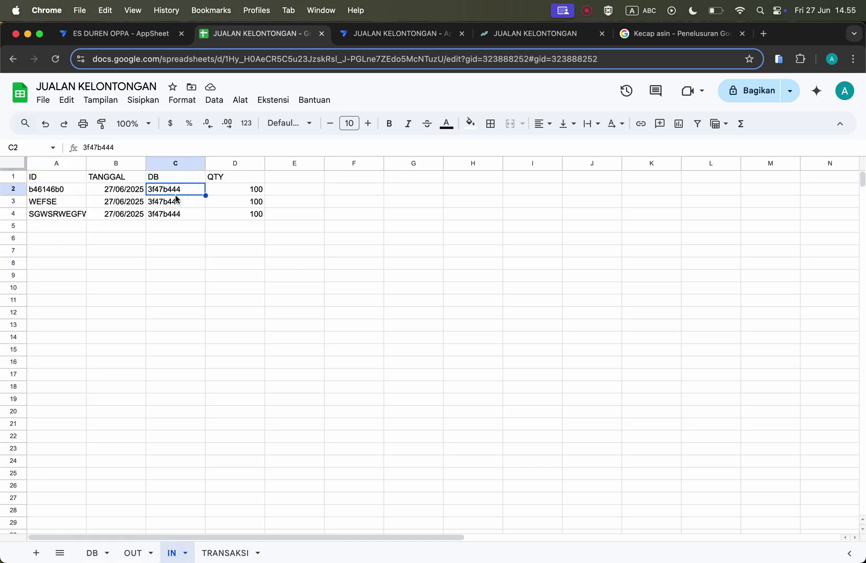
pyautogui.press('super+v')
pyautogui.click(299, 263)
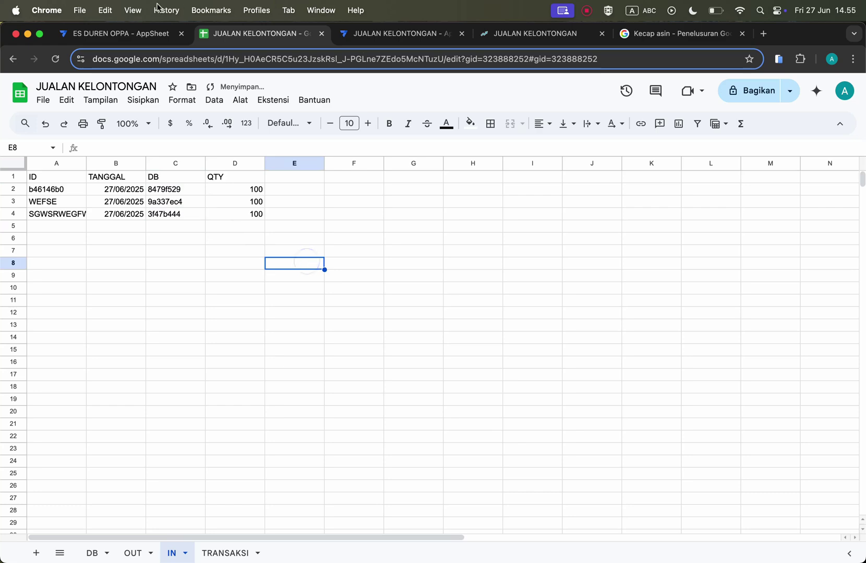
# Step: Return to the AppSheet editor of JUALAN KELONTONGAN and sync the app preview
pyautogui.click(145, 34)
pyautogui.click(379, 34)
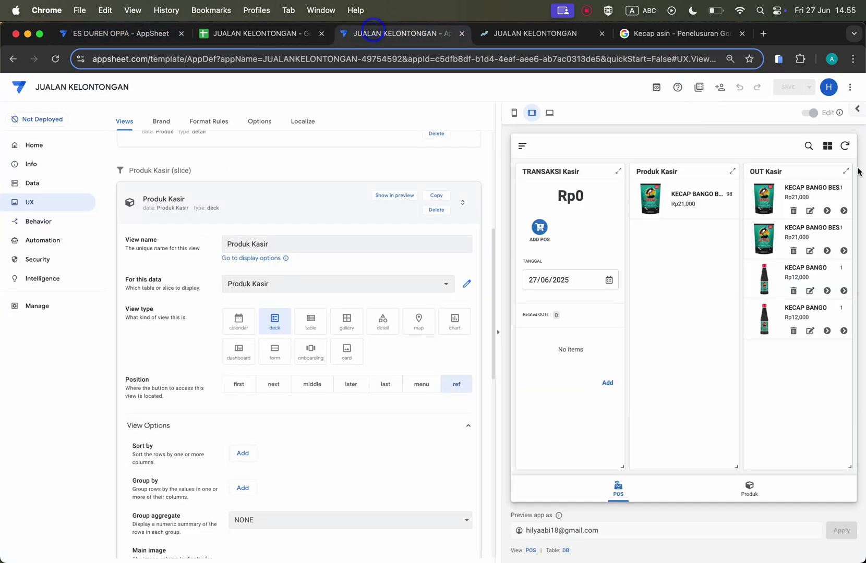
pyautogui.click(846, 148)
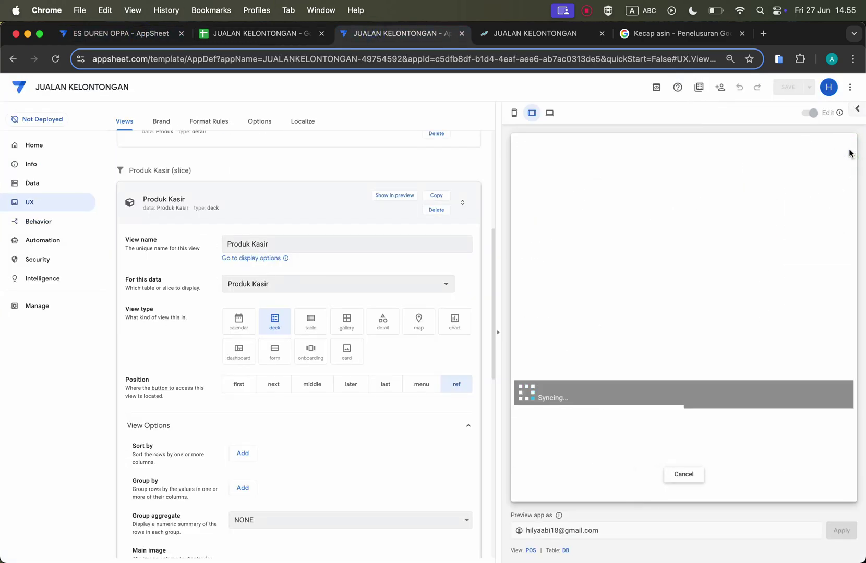
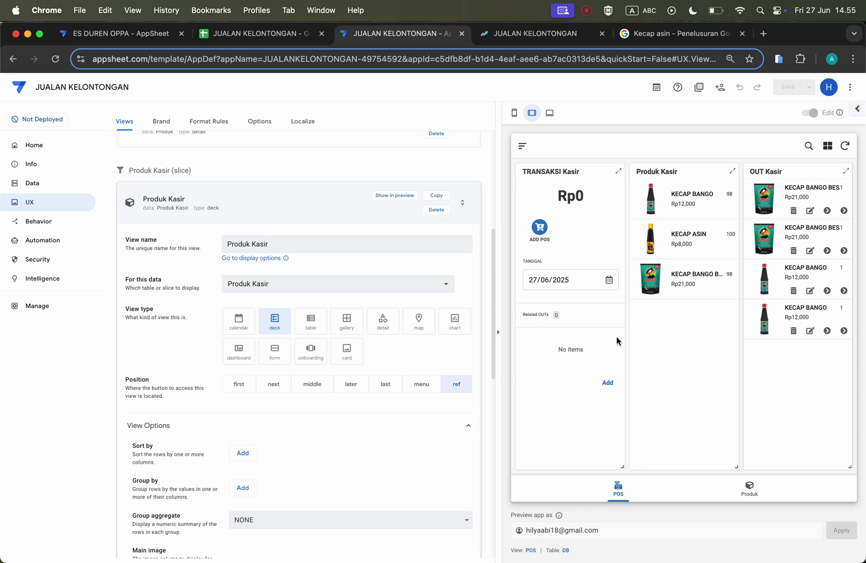
# Step: Search the UX views for OUT, open the OUT Kasir view and open its slice for editing
pyautogui.scroll(5, 300, 242)
pyautogui.click(256, 267)
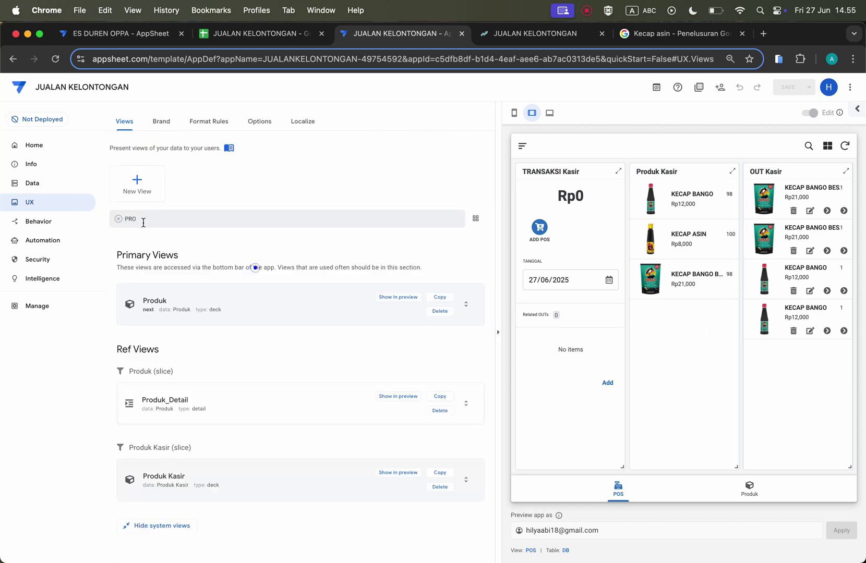
pyautogui.click(51, 190)
pyautogui.click(50, 200)
pyautogui.write('o')
pyautogui.scroll(-2, 252, 295)
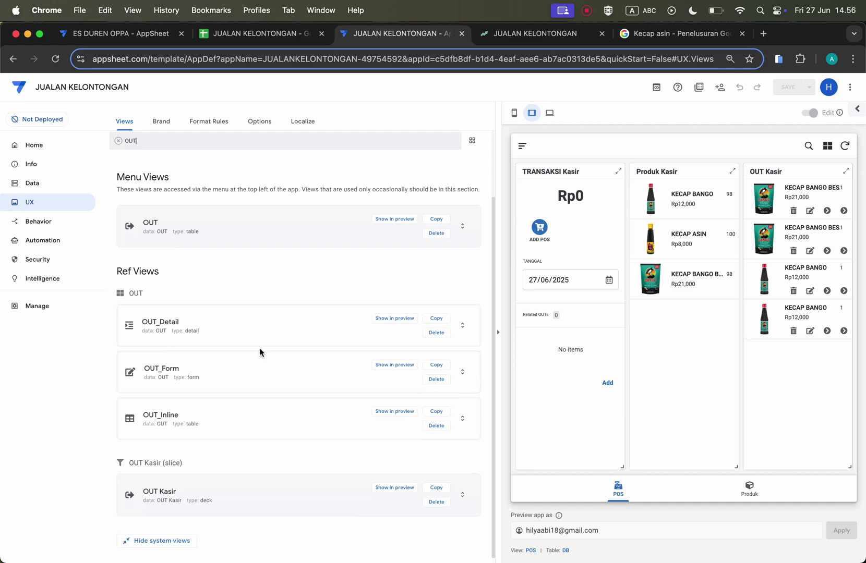
pyautogui.click(290, 482)
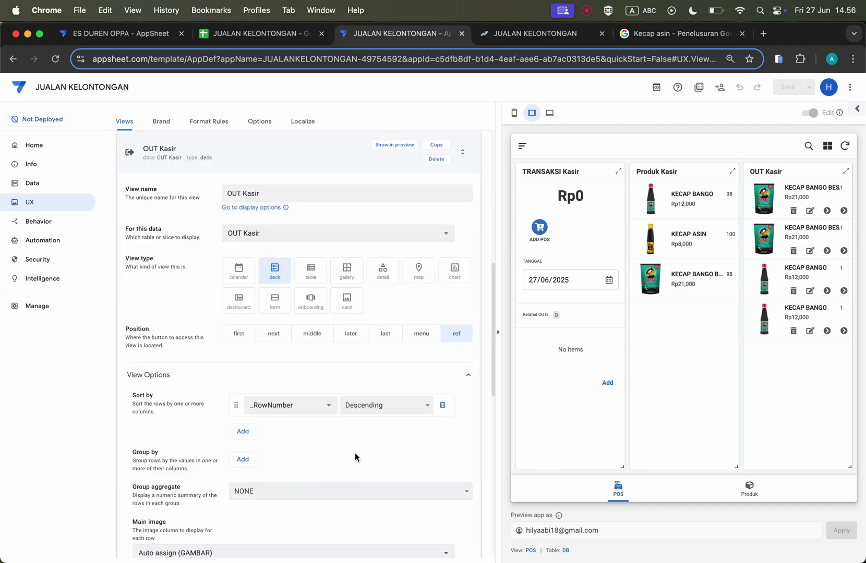
pyautogui.click(471, 234)
# Step: Set the OUT Kasir slice's row filter to [TRANSAKSI].[STATUS]="PENDING" and finish editing the slice
pyautogui.click(438, 201)
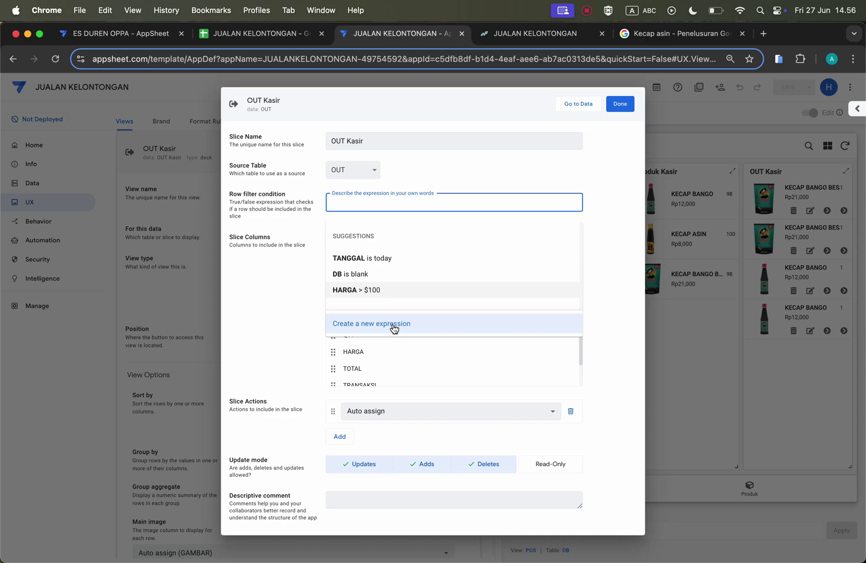
pyautogui.click(393, 328)
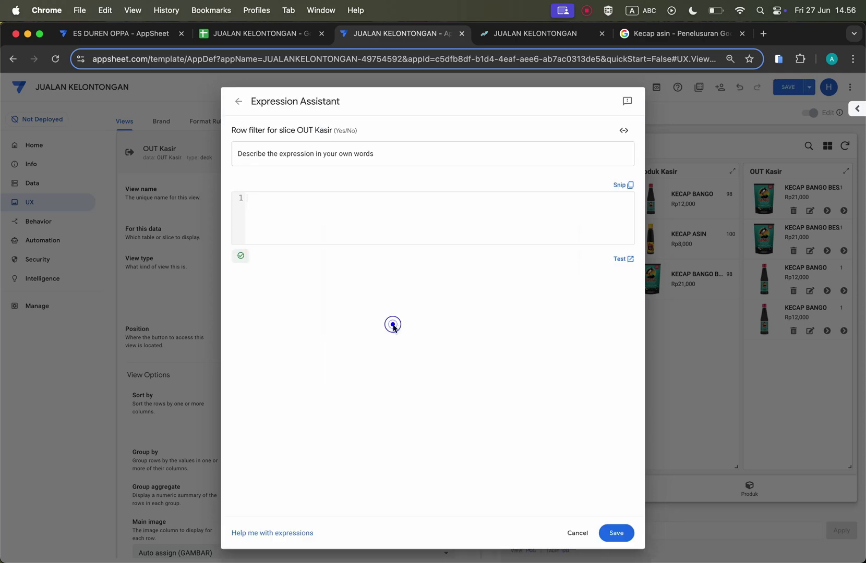
pyautogui.click(348, 202)
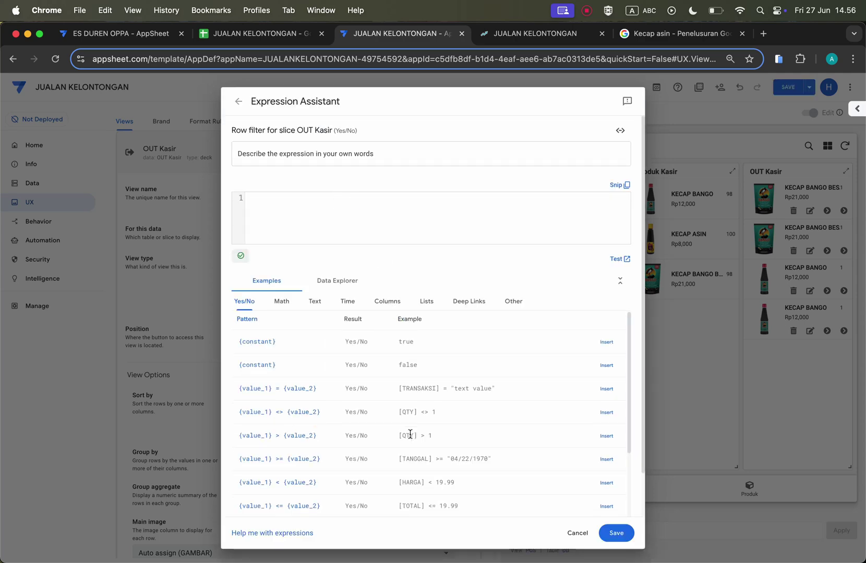
pyautogui.scroll(-5, 410, 433)
pyautogui.scroll(5, 410, 433)
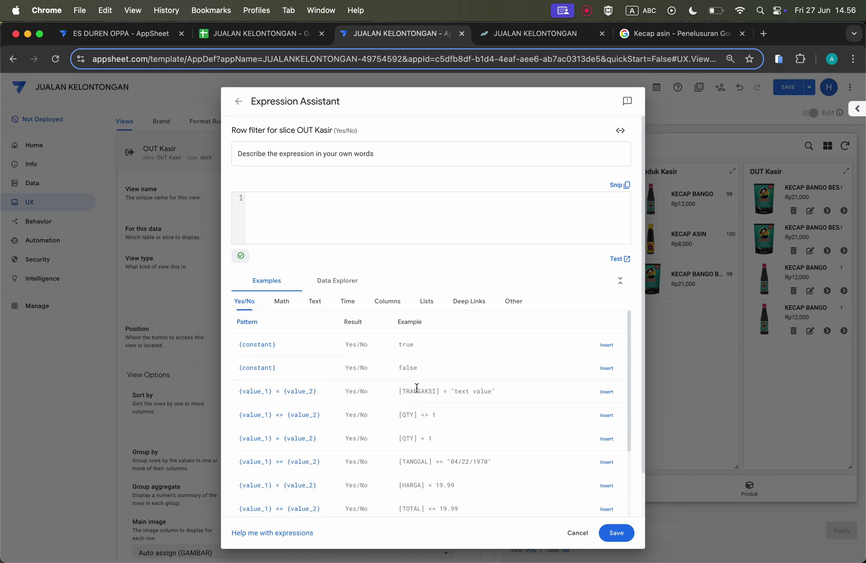
pyautogui.scroll(-5, 447, 413)
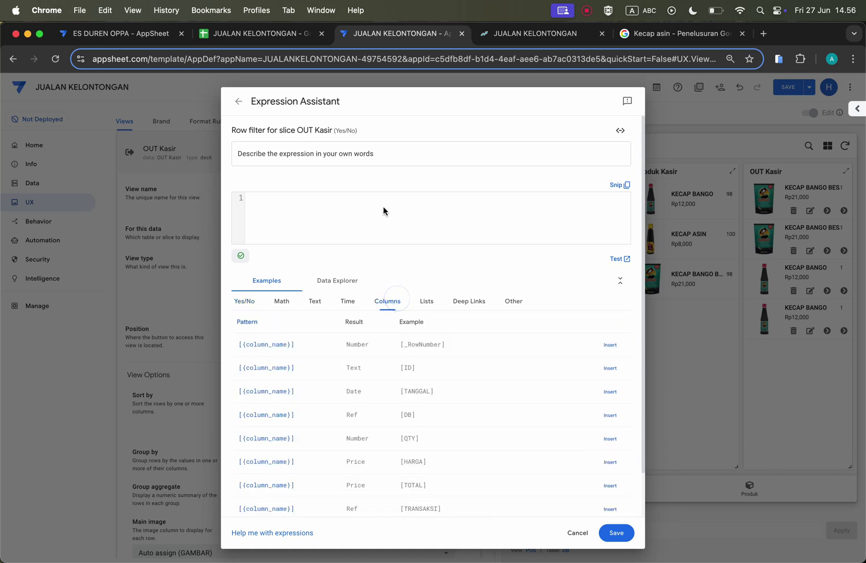
pyautogui.scroll(-2, 435, 428)
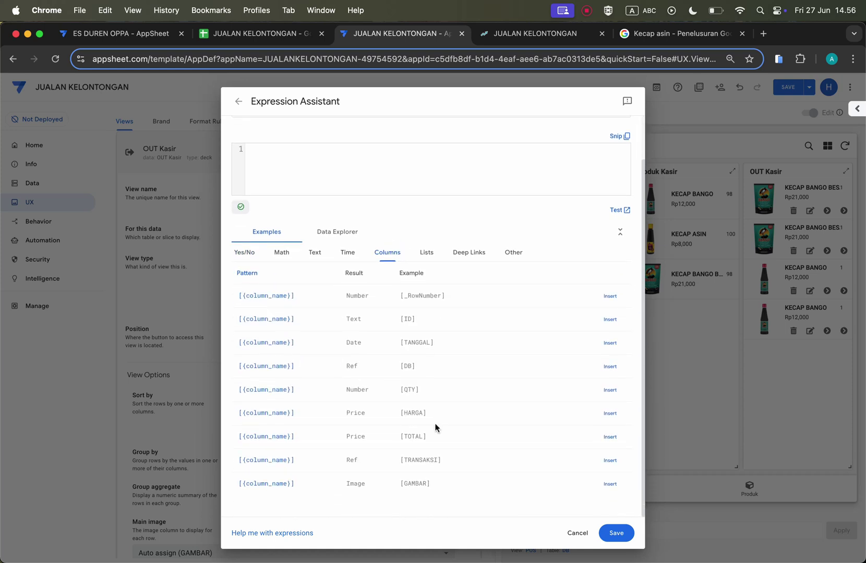
pyautogui.click(609, 462)
pyautogui.click(351, 159)
pyautogui.write('.[ST')
pyautogui.press('Return')
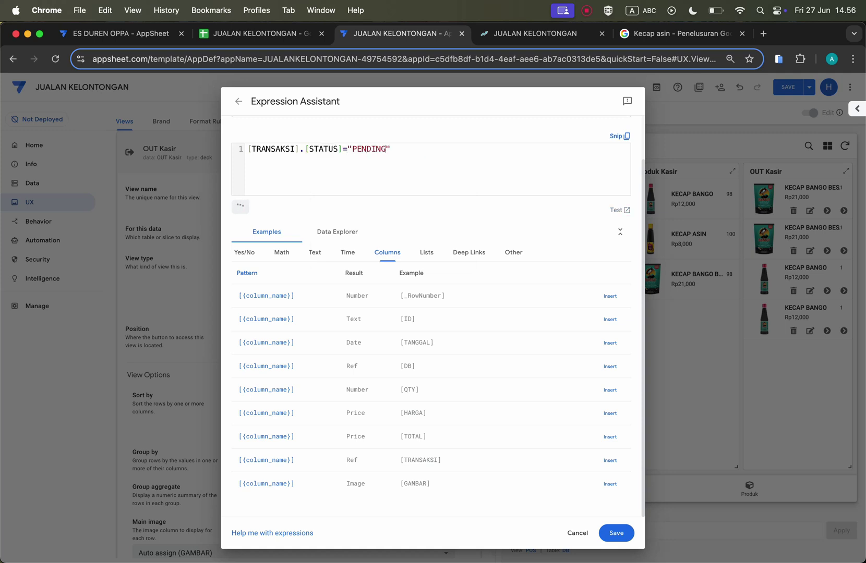
pyautogui.click(615, 531)
pyautogui.click(628, 102)
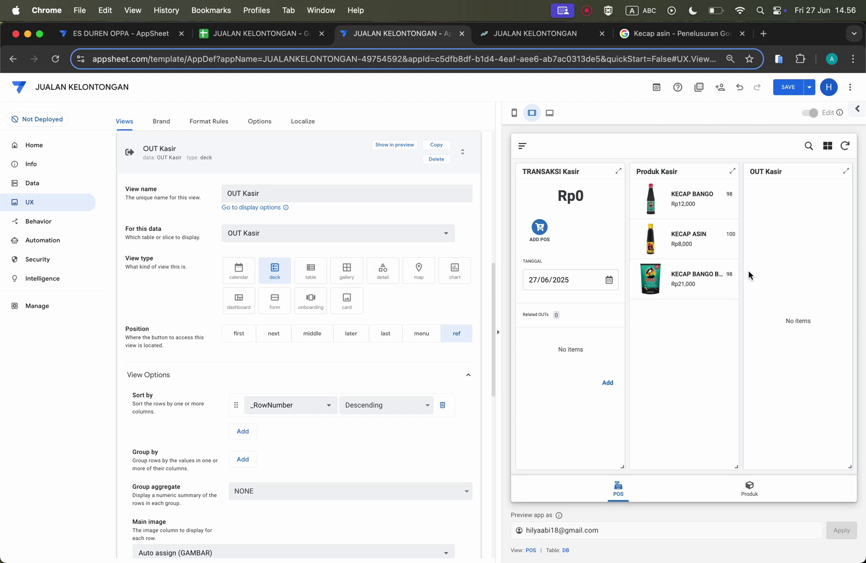
# Step: Add an OUT record in the app preview dated 27/06/2025 for KECAP BANGO BESAR with quantity 3, and save the app
pyautogui.click(608, 386)
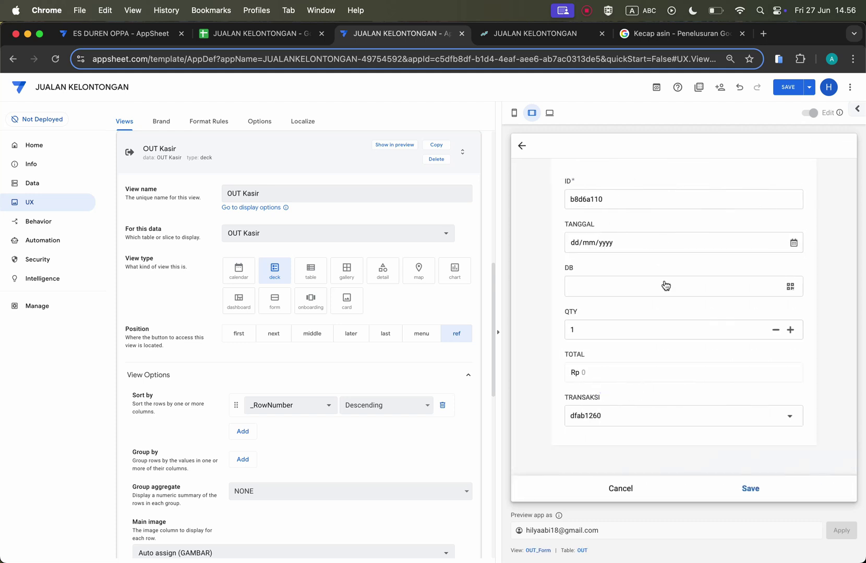
pyautogui.click(793, 244)
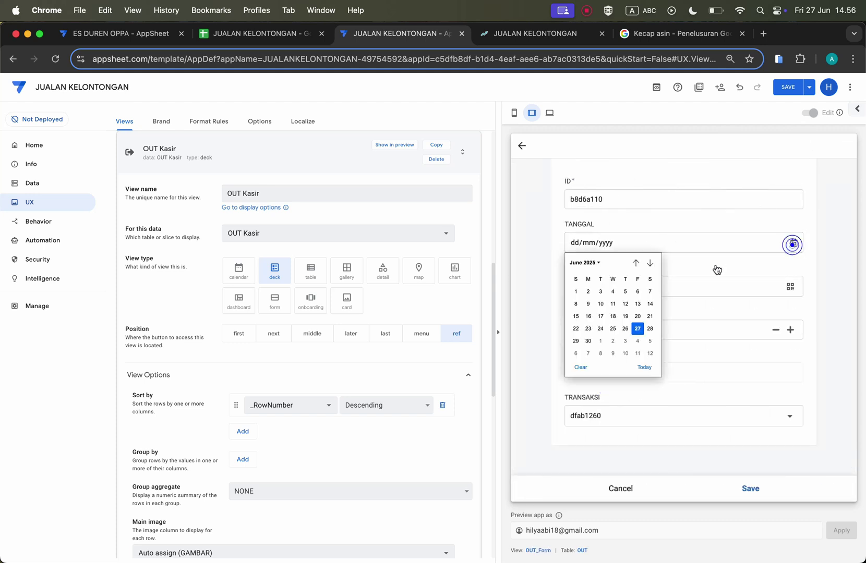
pyautogui.click(637, 326)
pyautogui.click(749, 291)
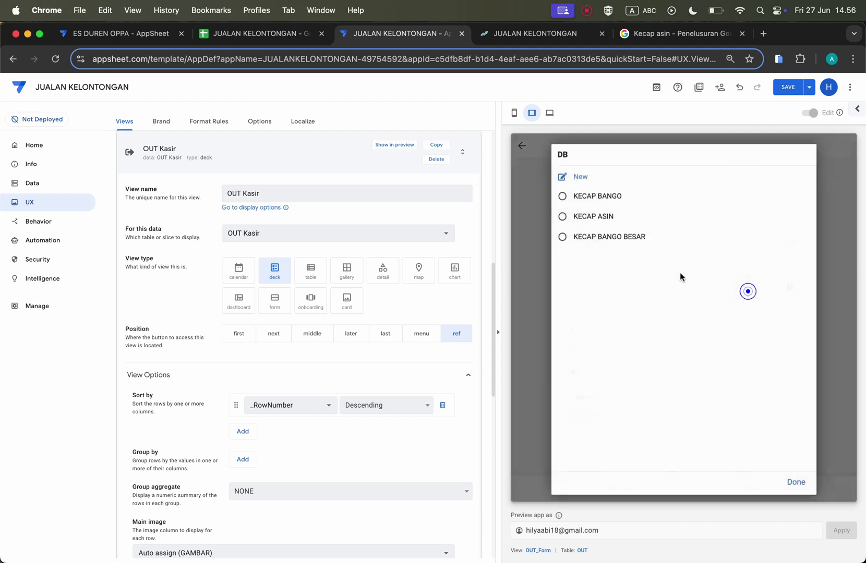
pyautogui.click(649, 239)
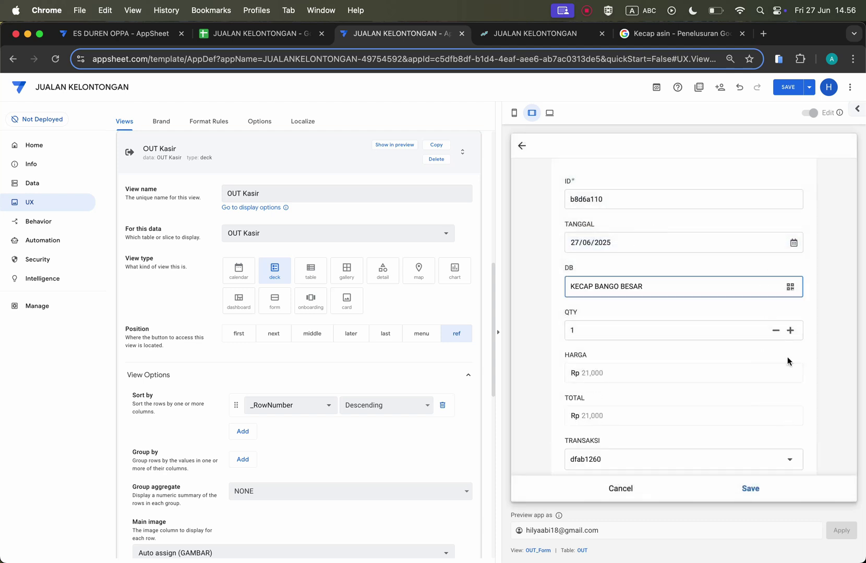
pyautogui.click(790, 330)
pyautogui.click(790, 331)
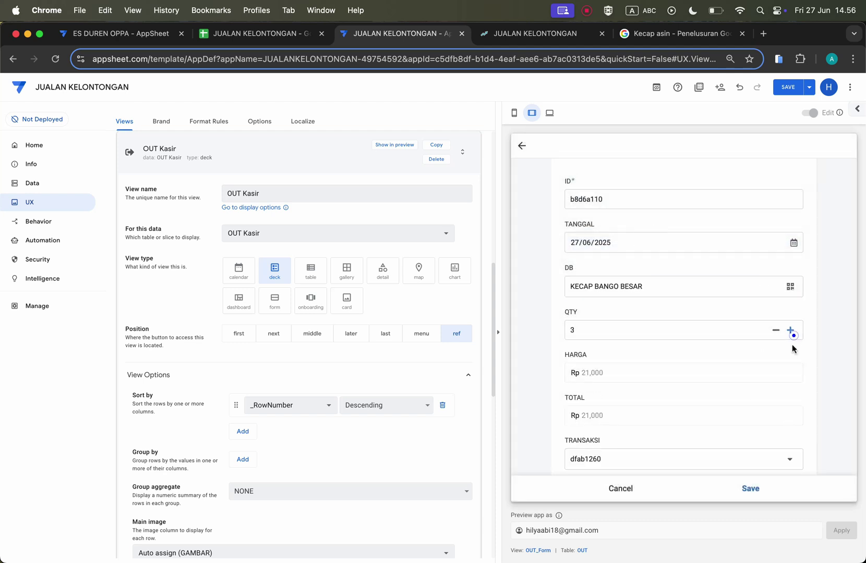
pyautogui.click(751, 489)
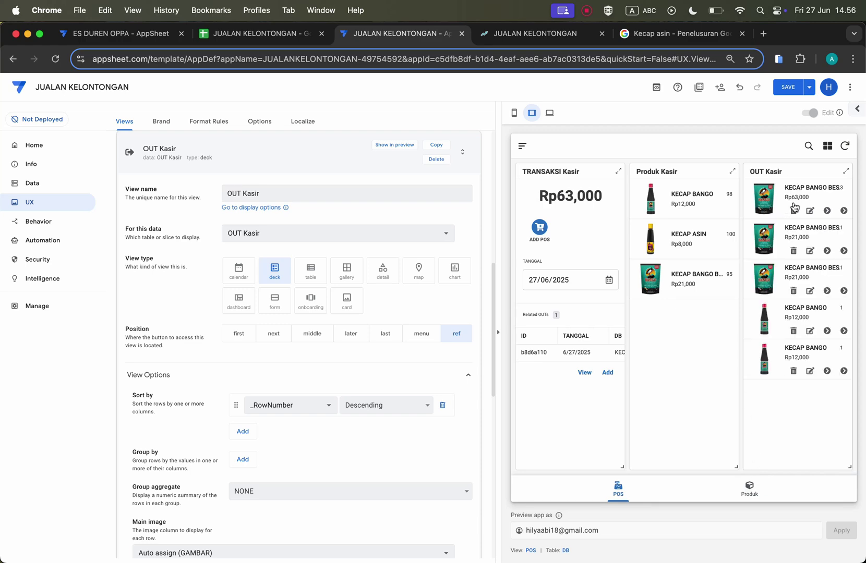
pyautogui.click(788, 87)
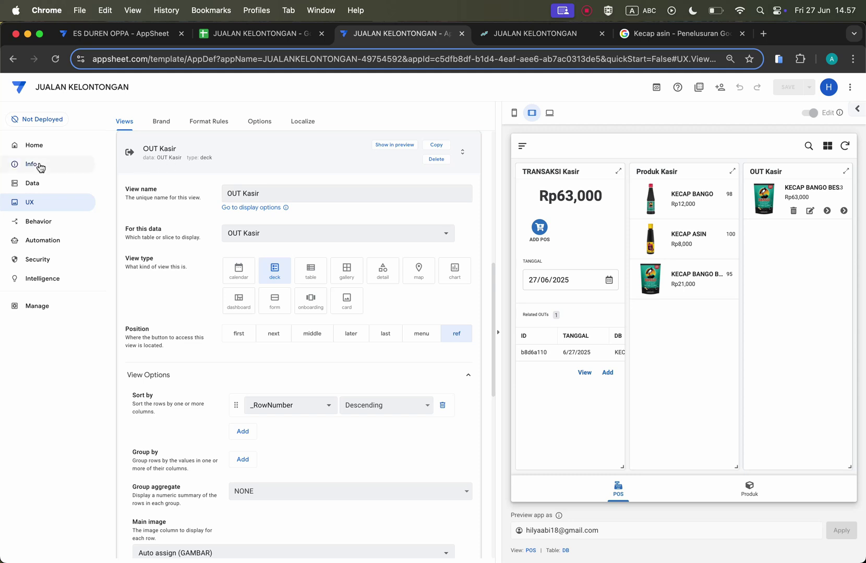
# Step: Set the initial value of the OUT table's TANGGAL column to TODAY()
pyautogui.click(33, 183)
pyautogui.click(230, 364)
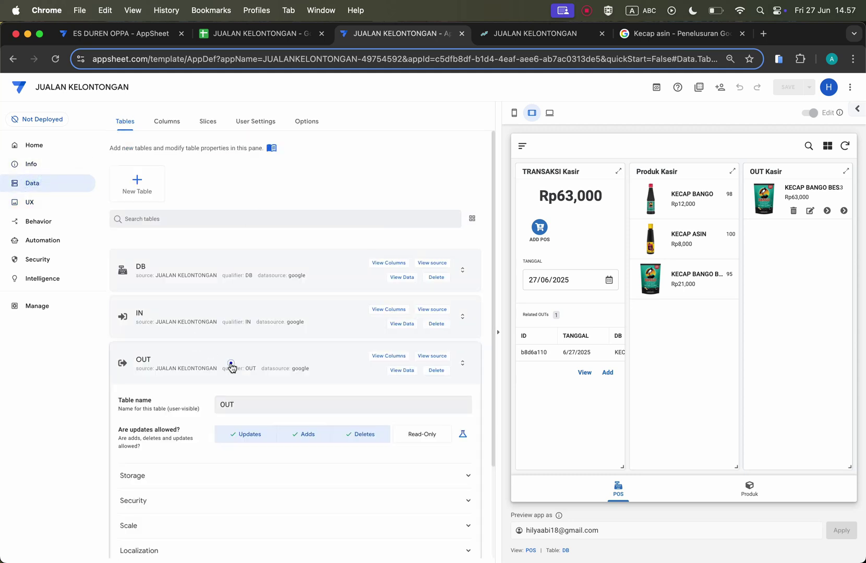
pyautogui.click(381, 244)
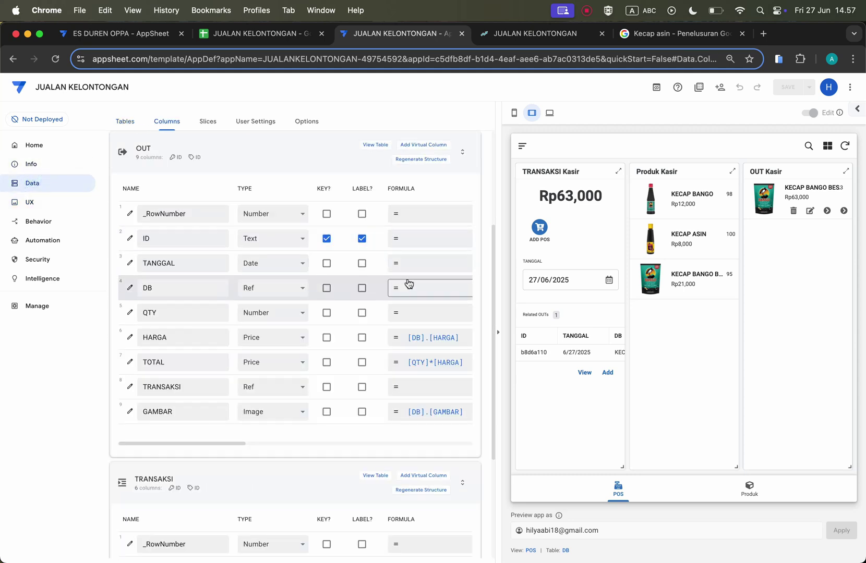
pyautogui.hscroll(5, 408, 284)
pyautogui.click(466, 265)
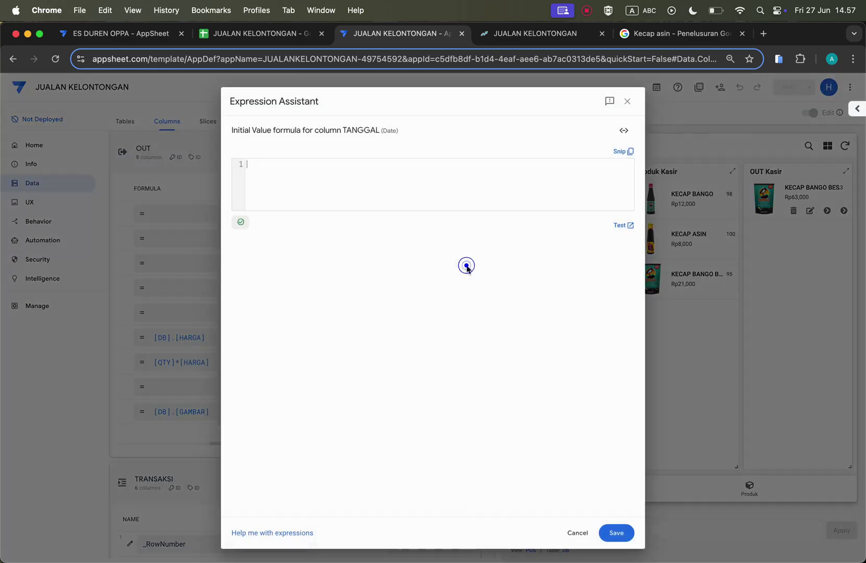
pyautogui.write('TOFA')
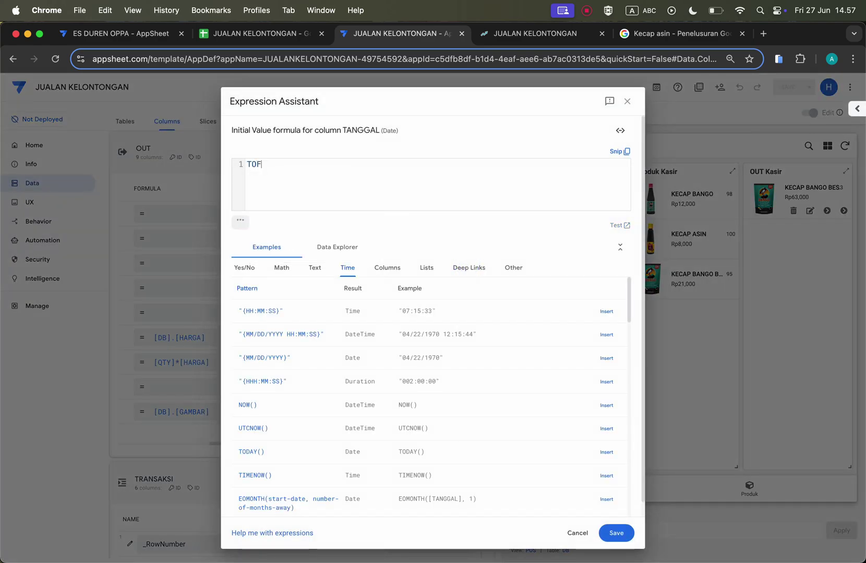
pyautogui.press('BackSpace')
pyautogui.press('BackSpace')
pyautogui.press('BackSpace')
pyautogui.write('TODA')
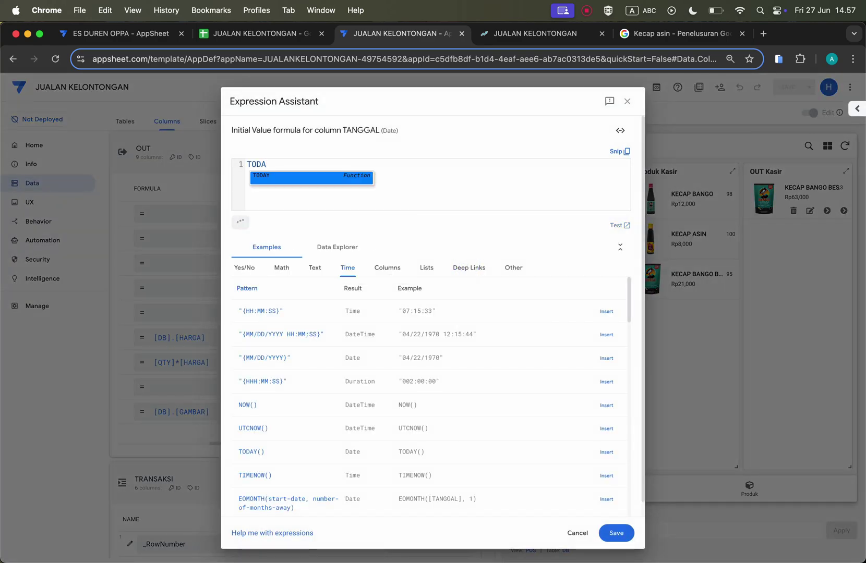
pyautogui.press('Return')
pyautogui.click(612, 532)
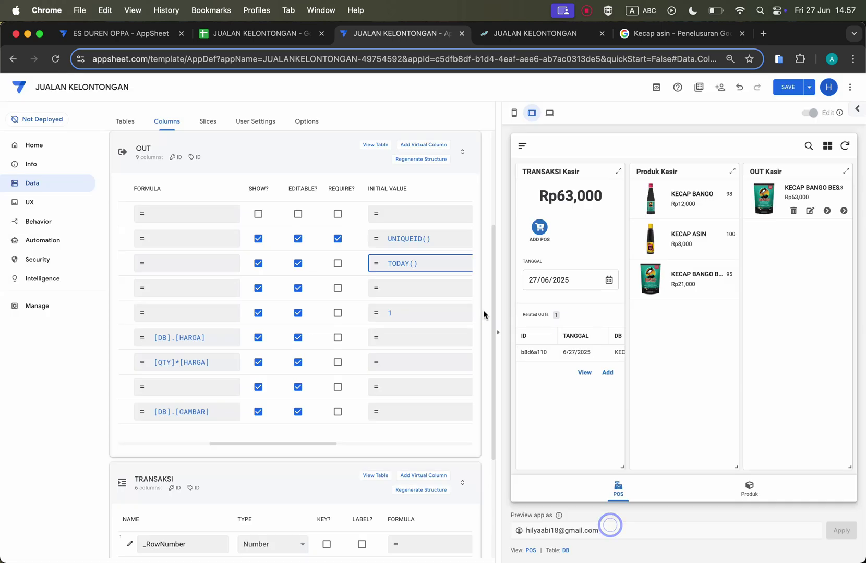
pyautogui.hscroll(-10, 379, 304)
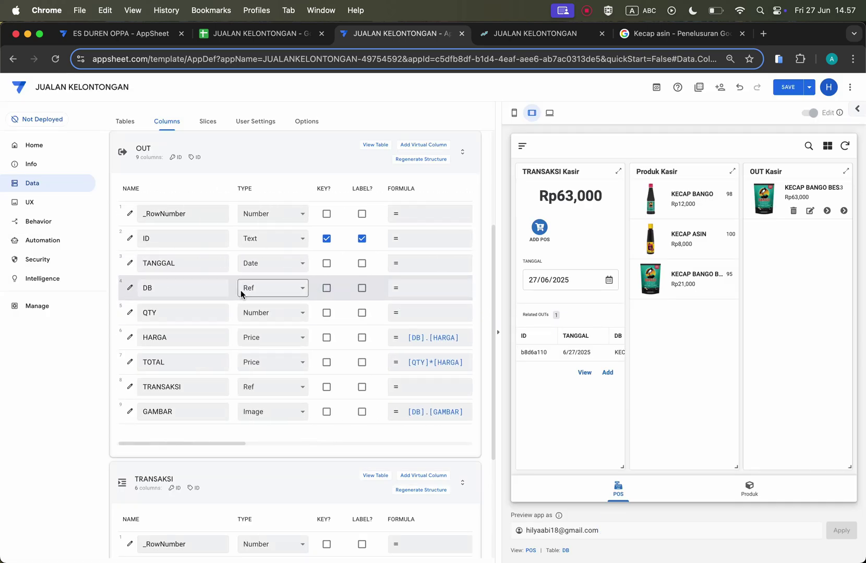
pyautogui.hscroll(3, 316, 324)
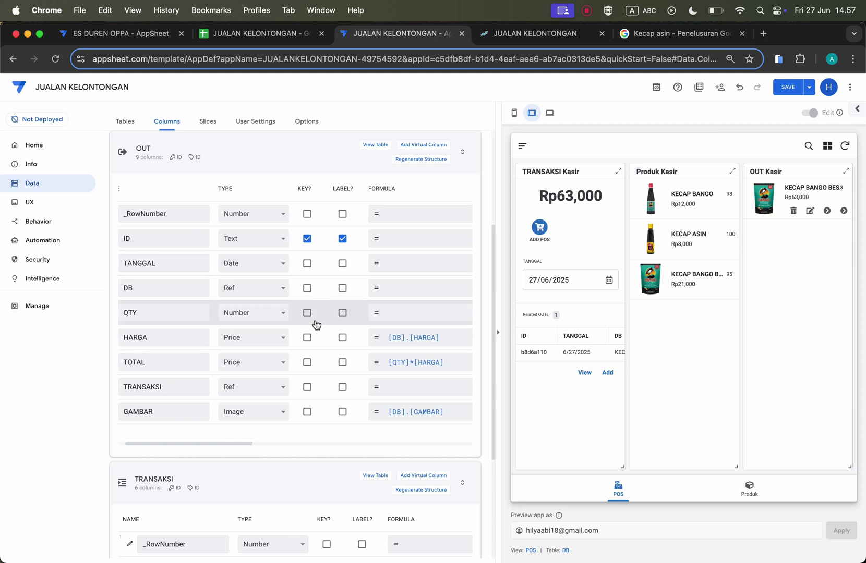
pyautogui.scroll(-2, 302, 358)
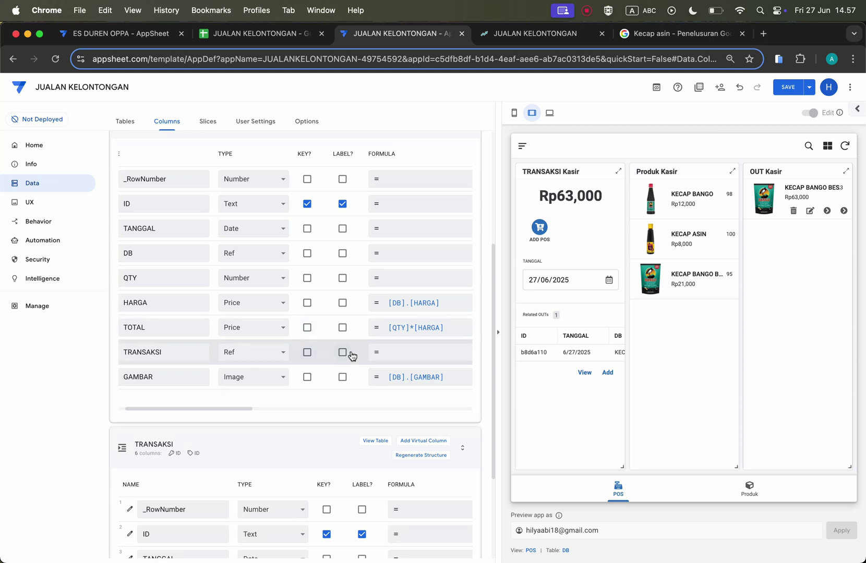
pyautogui.hscroll(5, 352, 356)
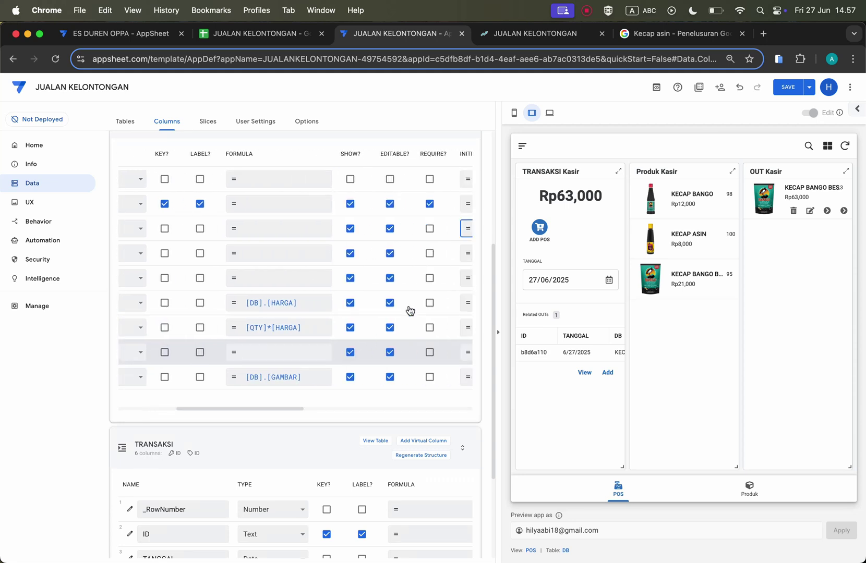
pyautogui.hscroll(-5, 364, 304)
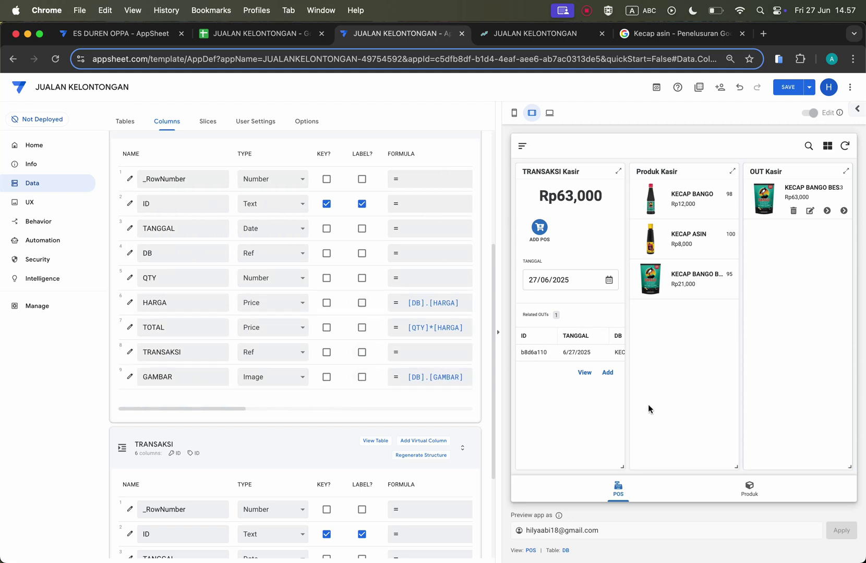
# Step: Add an OUT record for KECAP ASIN with quantity 4 to the current transaction in the app preview
pyautogui.click(607, 373)
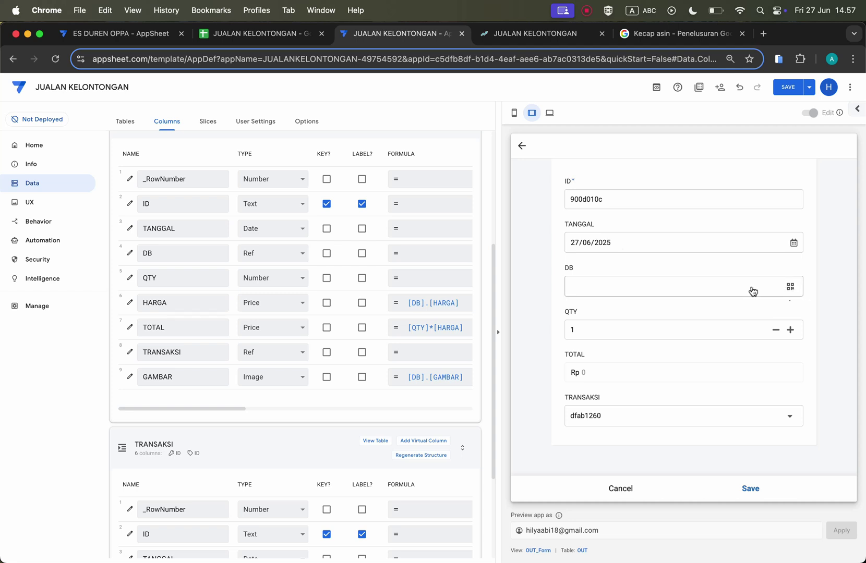
pyautogui.click(631, 285)
pyautogui.click(620, 217)
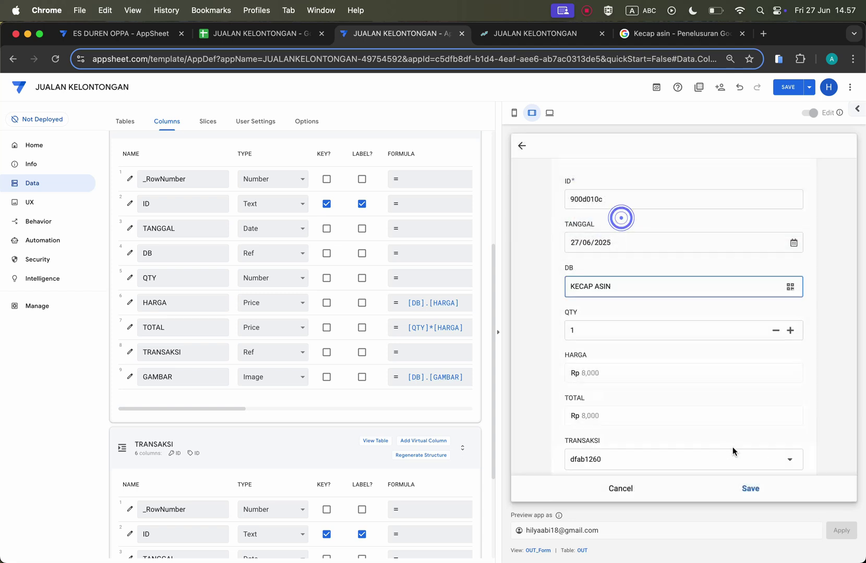
pyautogui.click(791, 331)
pyautogui.click(790, 331)
pyautogui.click(790, 331)
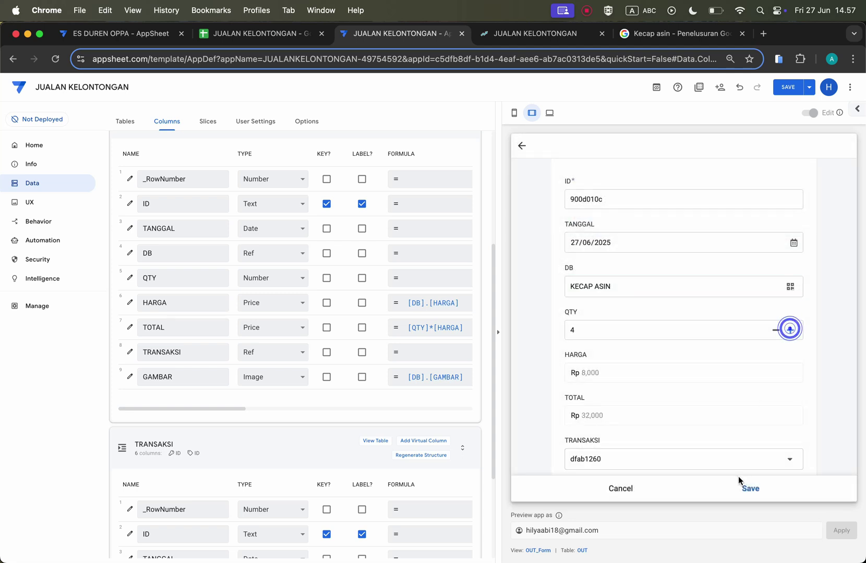
pyautogui.click(750, 489)
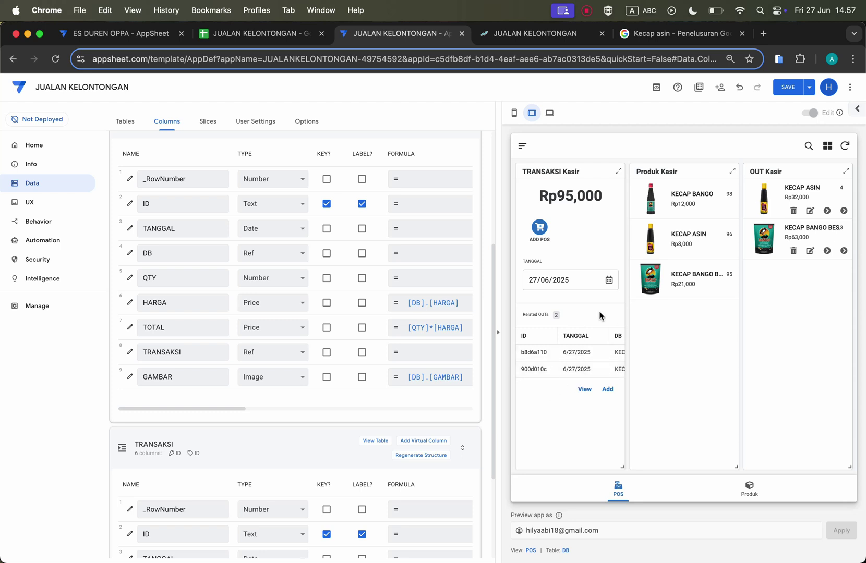
pyautogui.click(666, 284)
pyautogui.click(522, 149)
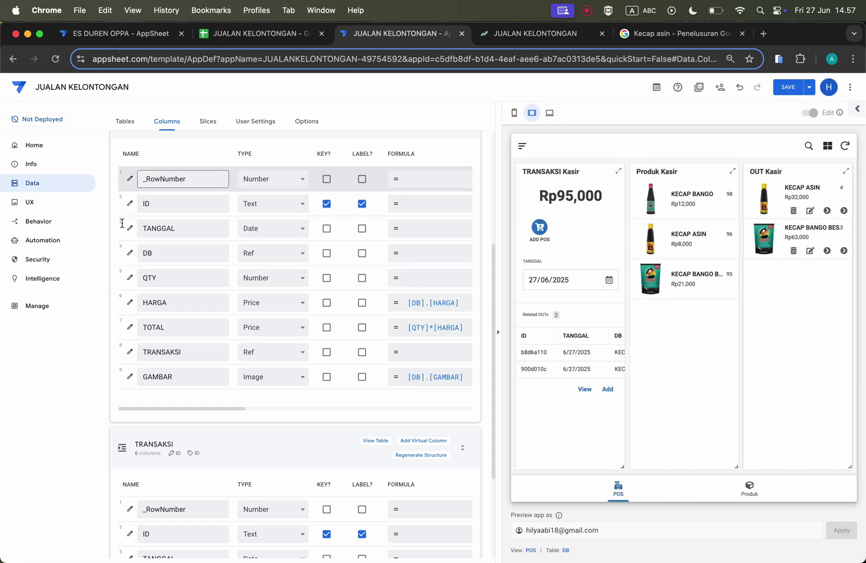
# Step: Open the app's actions and clear the ADD search filter so every table's actions are listed
pyautogui.click(47, 223)
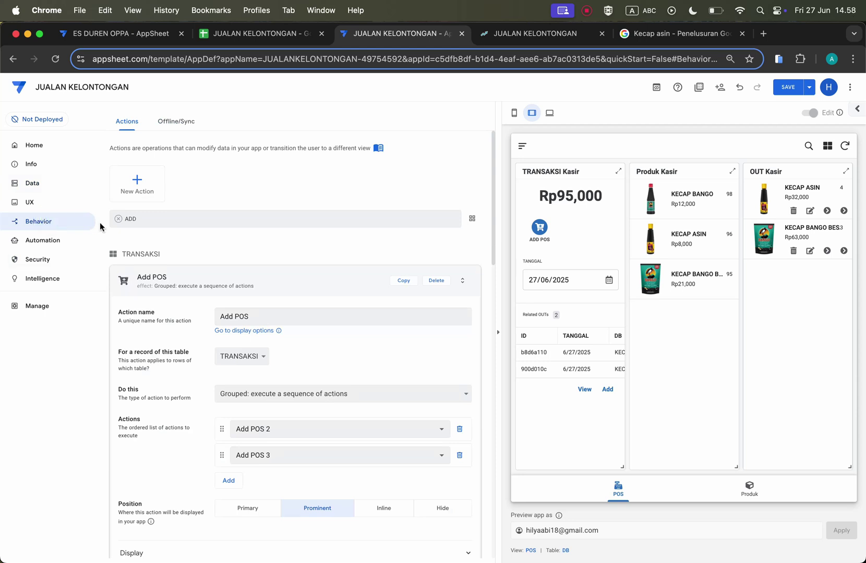
pyautogui.click(191, 286)
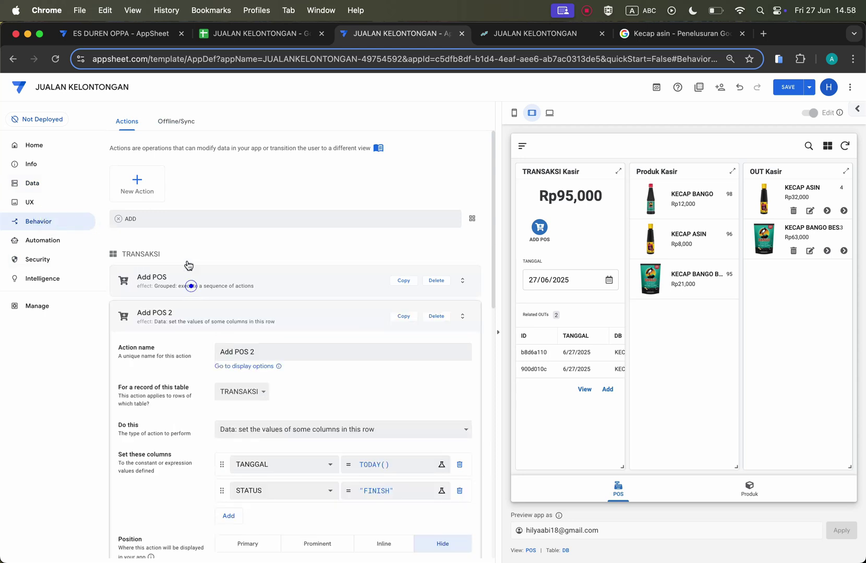
pyautogui.click(206, 307)
pyautogui.click(118, 219)
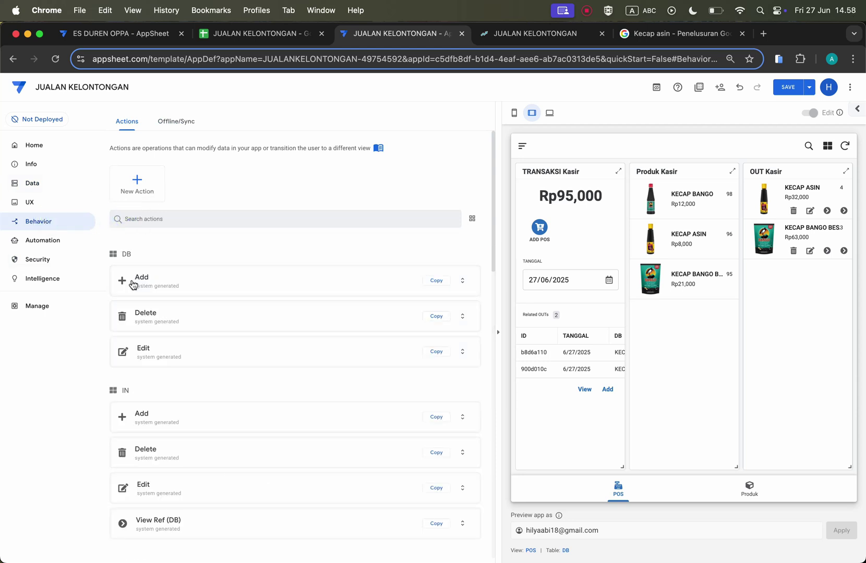
# Step: Examine the existing actions of all tables and the settings of the DB table's Add action
pyautogui.scroll(-1, 133, 284)
pyautogui.scroll(-6, 133, 285)
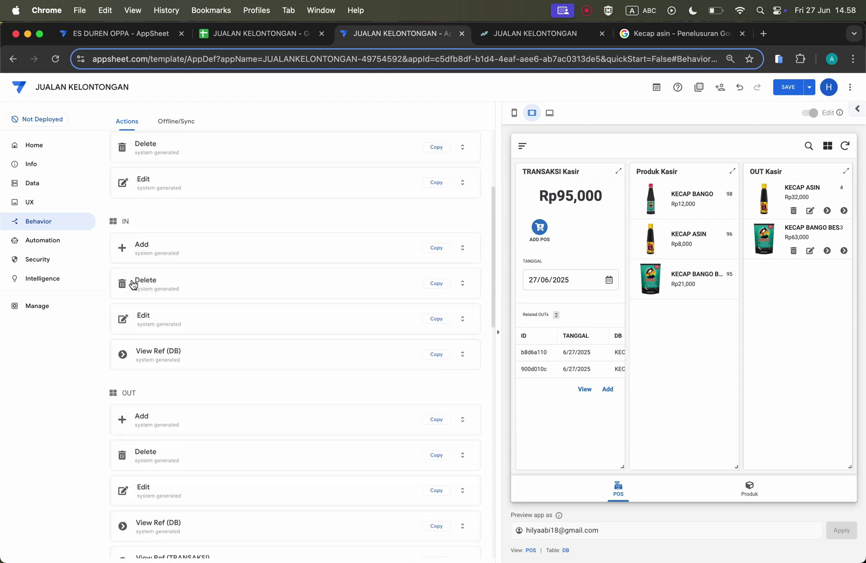
pyautogui.scroll(-2, 133, 284)
pyautogui.click(154, 425)
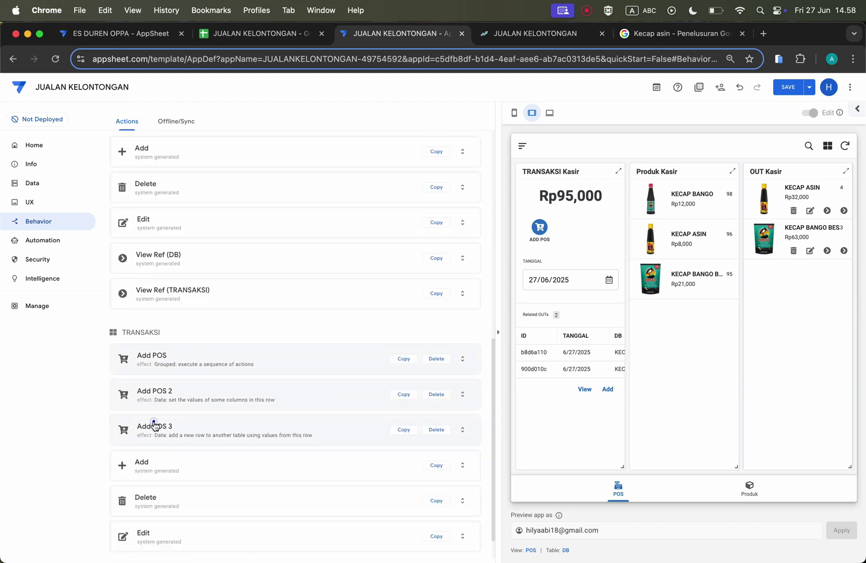
pyautogui.scroll(-1, 154, 426)
pyautogui.scroll(10, 154, 420)
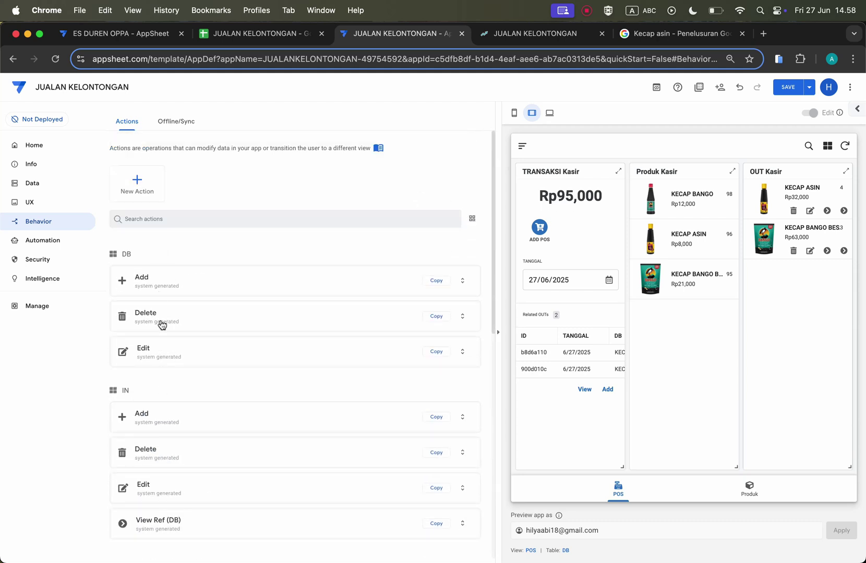
pyautogui.click(194, 275)
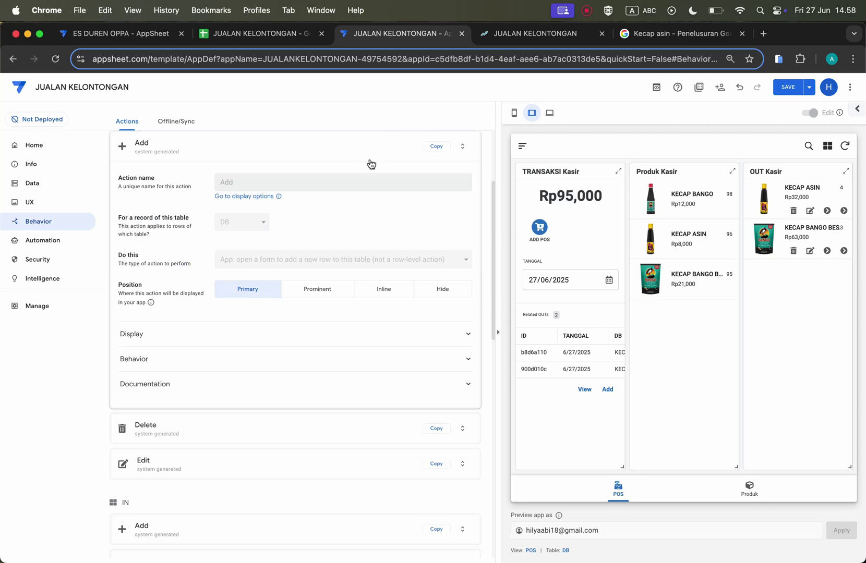
pyautogui.click(370, 160)
pyautogui.scroll(3, 147, 244)
# Step: Create a new action for the DB table and name it ADD OUT DATA
pyautogui.click(138, 194)
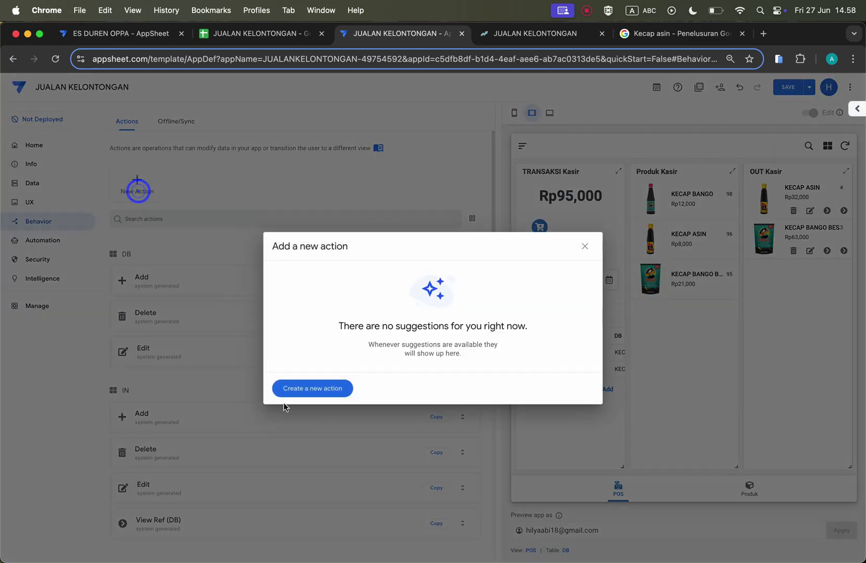
pyautogui.click(313, 389)
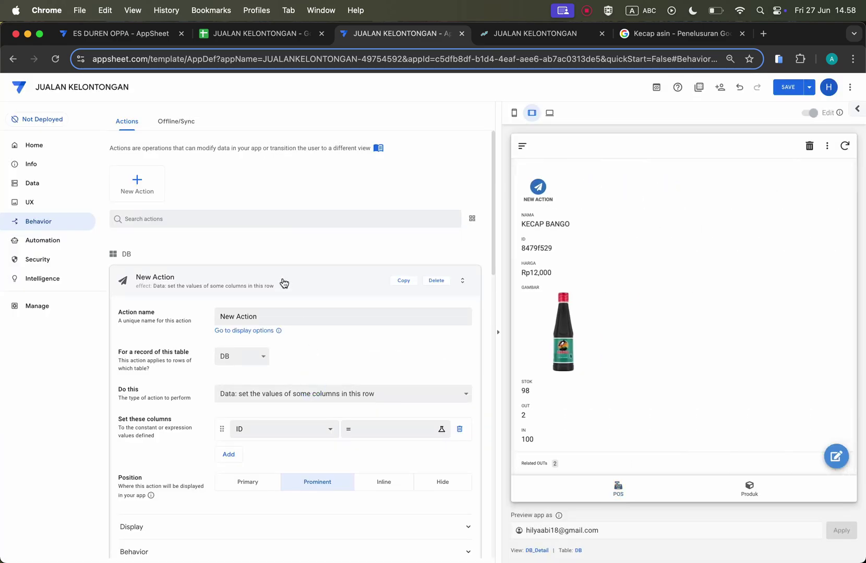
pyautogui.click(263, 320)
pyautogui.tripleClick(264, 320)
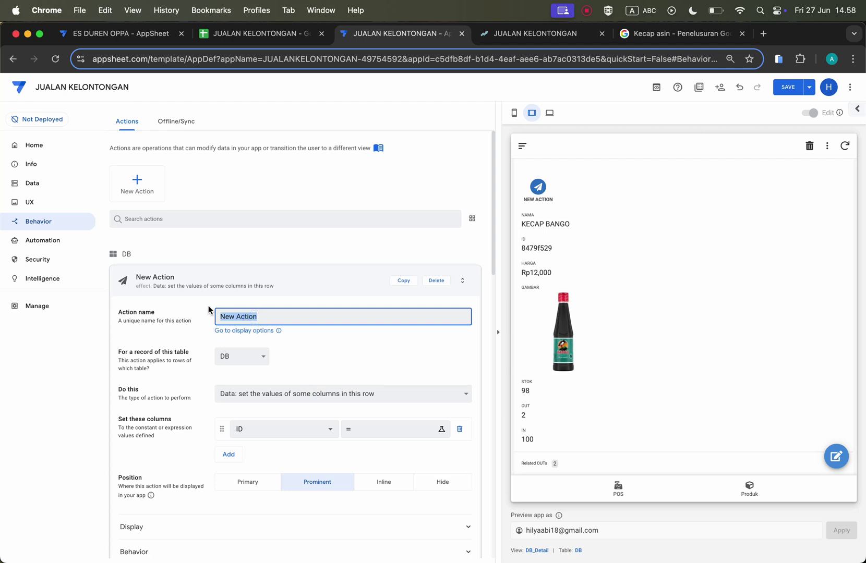
pyautogui.write('ADD OUT DATA')
pyautogui.click(355, 363)
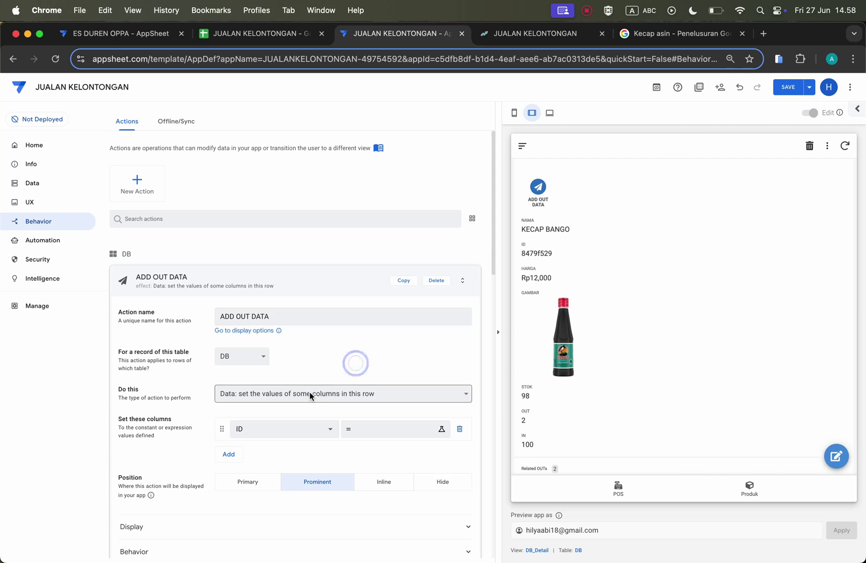
# Step: Make ADD OUT DATA add a new row to another table using values from this row, targeting the OUT table
pyautogui.click(290, 395)
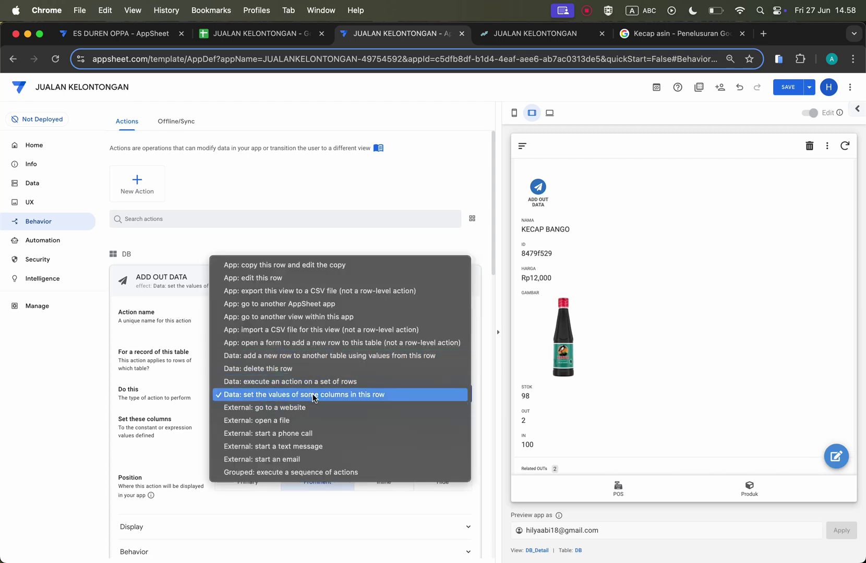
pyautogui.click(308, 356)
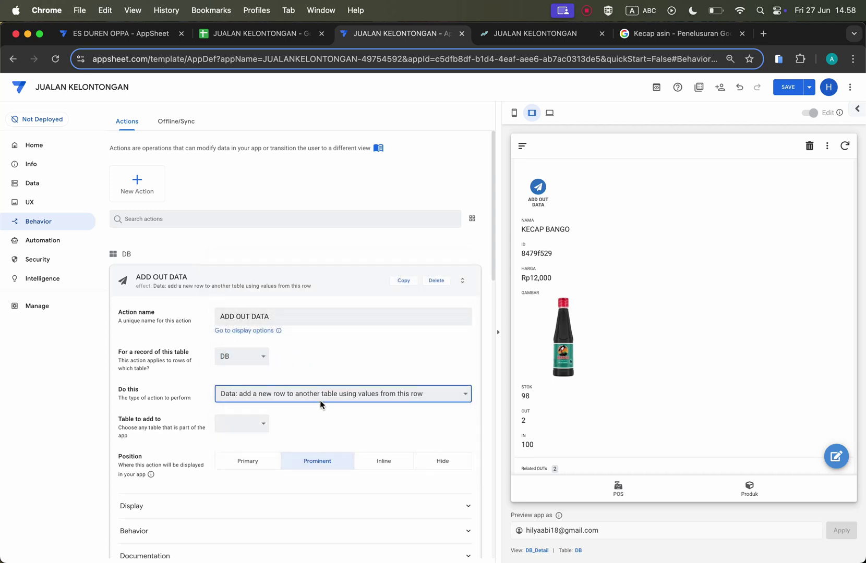
pyautogui.click(251, 416)
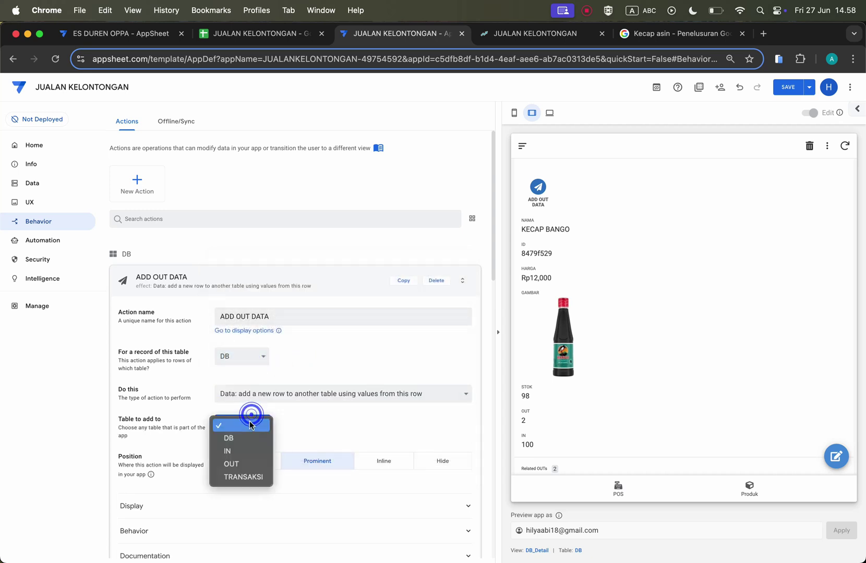
pyautogui.click(237, 463)
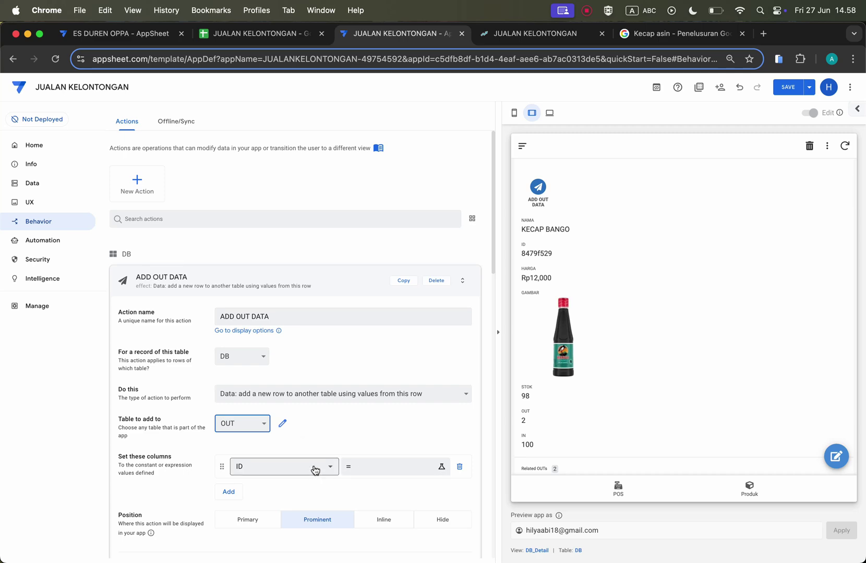
# Step: Set the ID column to UNIQUEID() in the ADD OUT DATA action and add another column assignment
pyautogui.click(386, 460)
pyautogui.write('UNI')
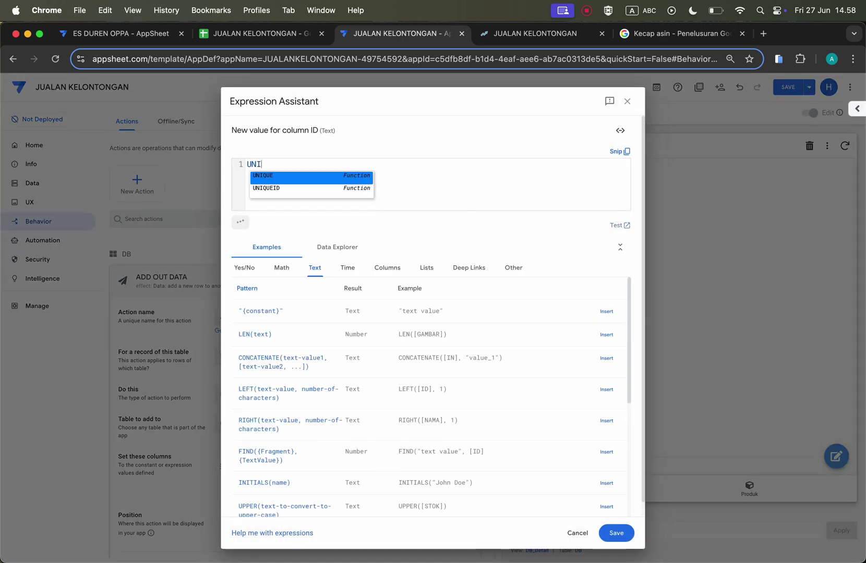
pyautogui.press('Down')
pyautogui.press('Return')
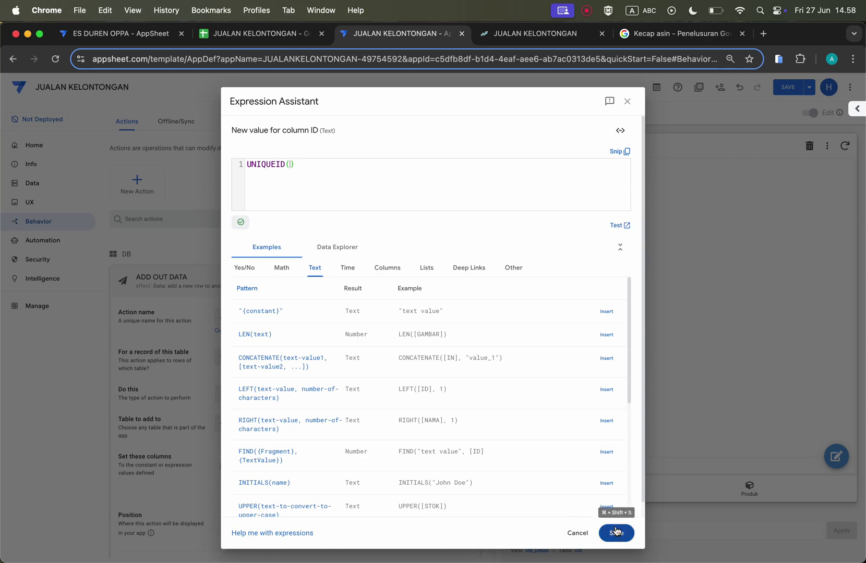
pyautogui.click(616, 532)
pyautogui.click(228, 494)
pyautogui.click(261, 493)
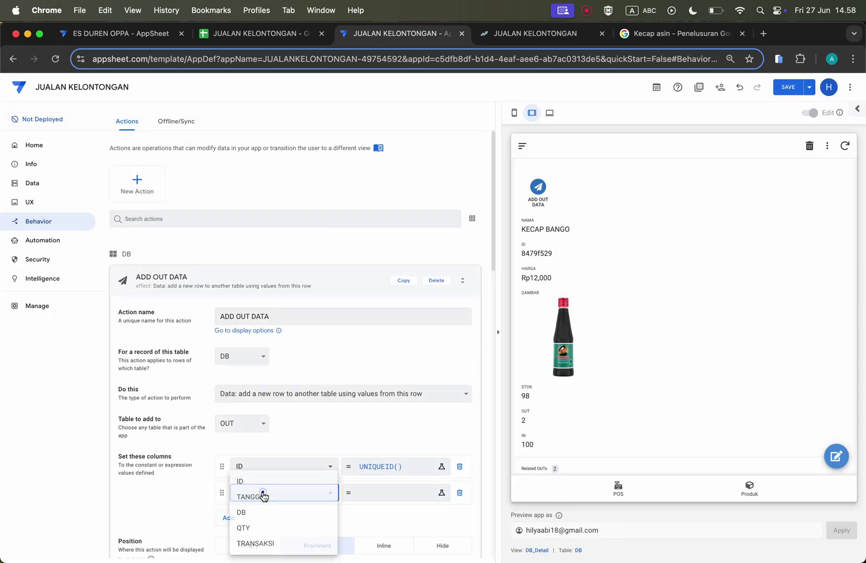
pyautogui.click(301, 492)
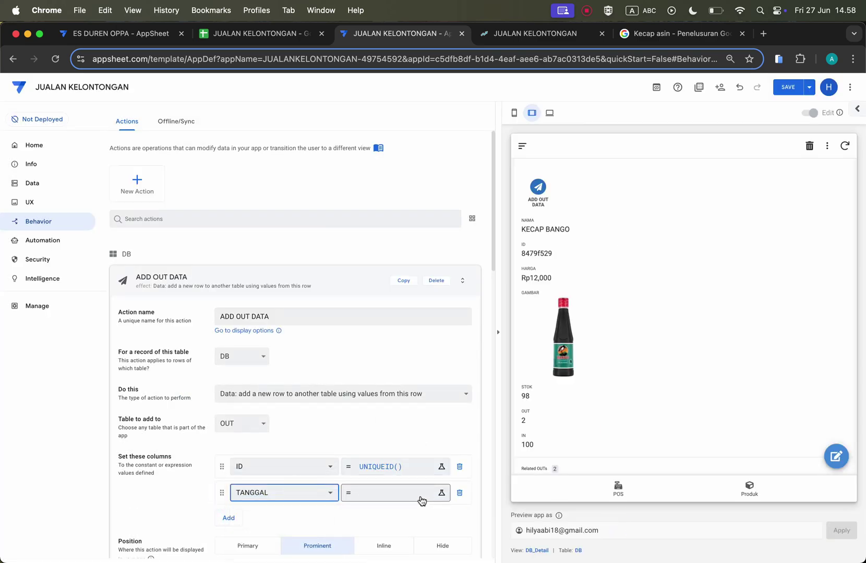
pyautogui.click(420, 496)
pyautogui.write('TA')
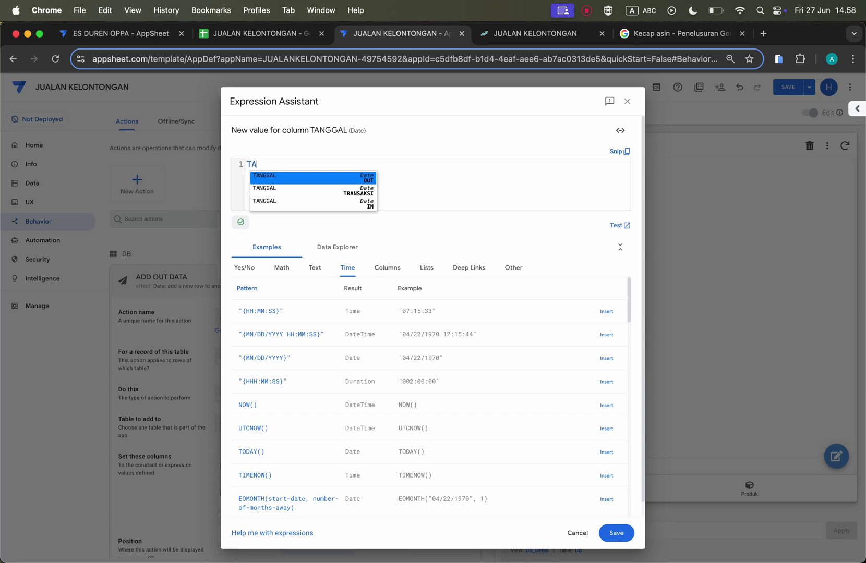
pyautogui.press('BackSpace')
pyautogui.press('BackSpace')
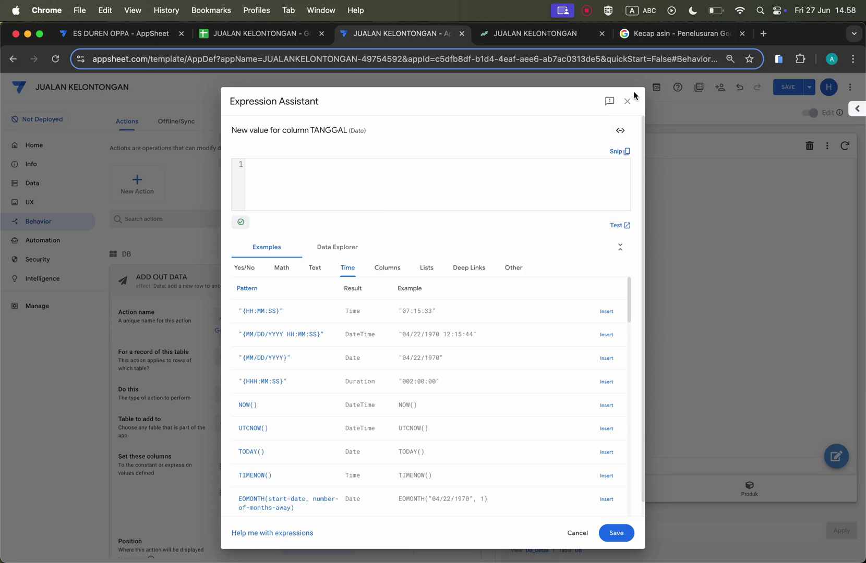
pyautogui.click(627, 101)
pyautogui.click(502, 335)
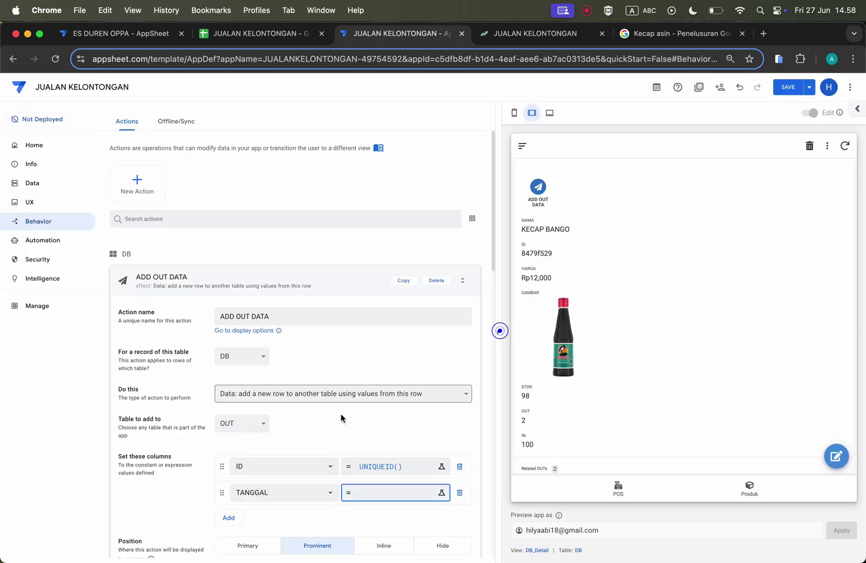
# Step: Assign the second column entry of ADD OUT DATA to DB with the value [_THISROW].[ID]
pyautogui.click(316, 494)
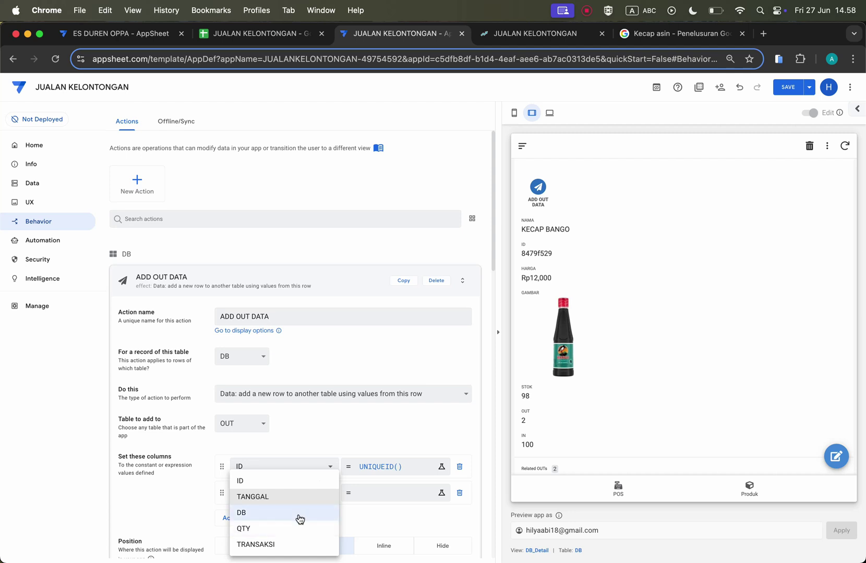
pyautogui.click(278, 512)
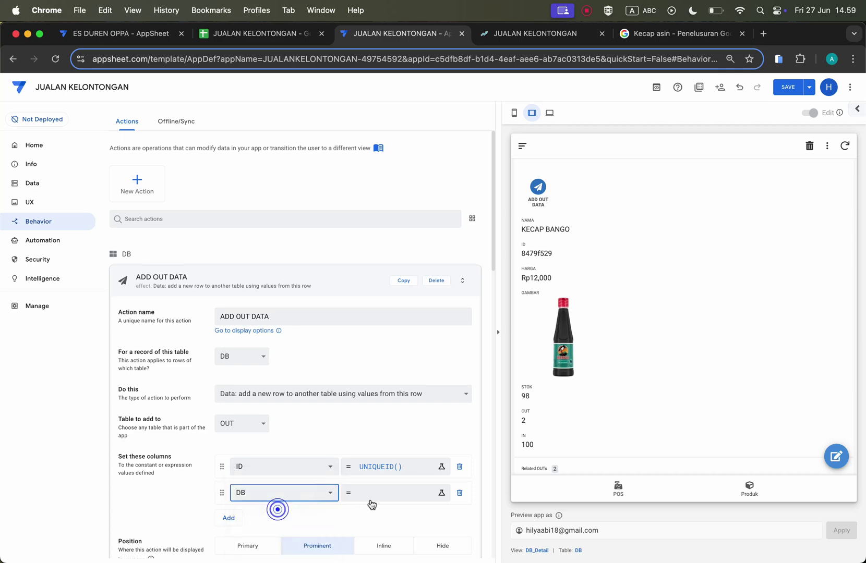
pyautogui.click(385, 493)
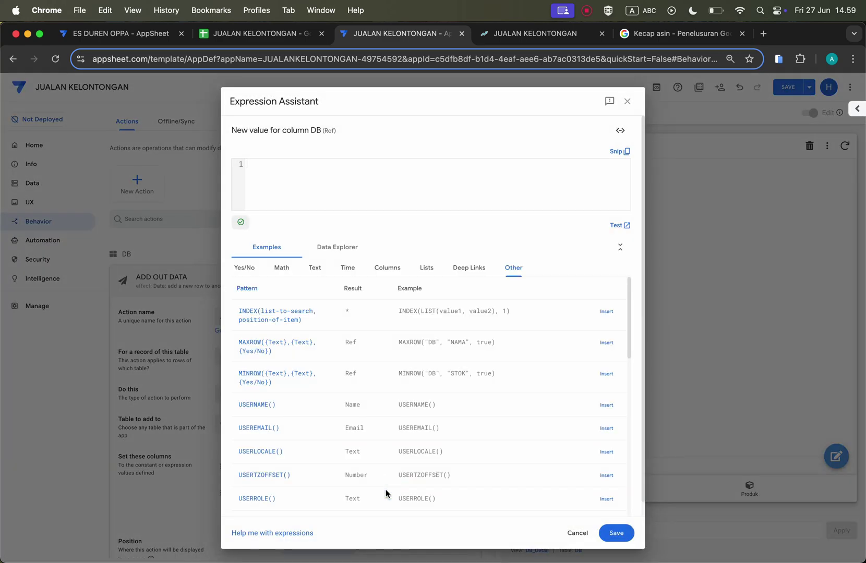
pyautogui.write('[')
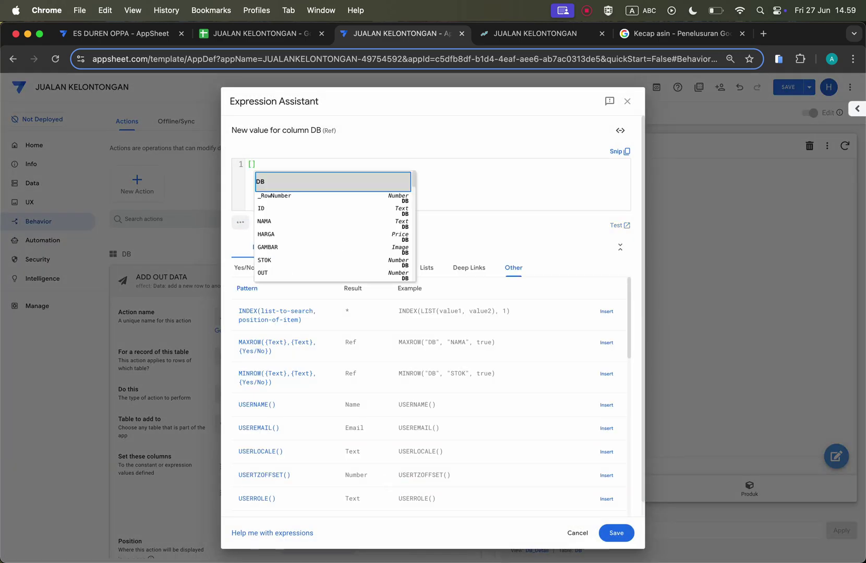
pyautogui.write('_THI')
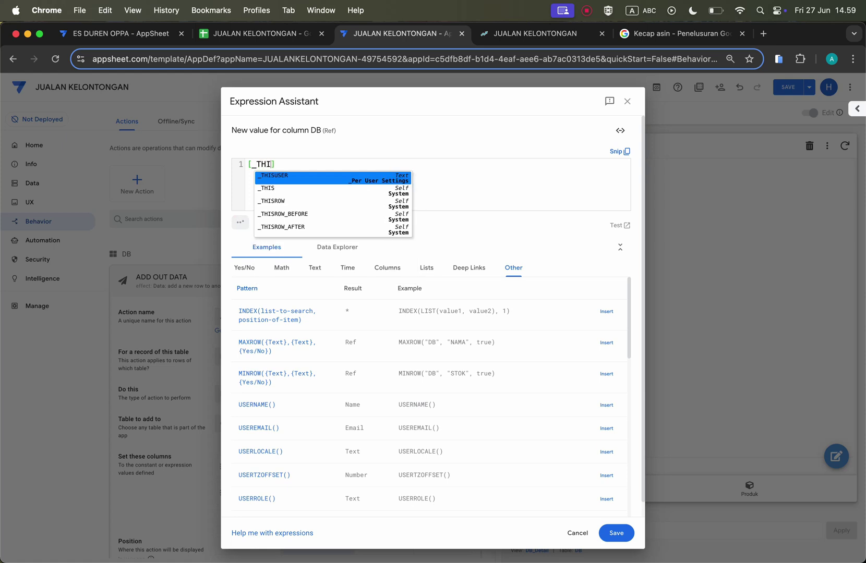
pyautogui.press('Down')
pyautogui.press('Down')
pyautogui.press('Return')
pyautogui.write('.[ID')
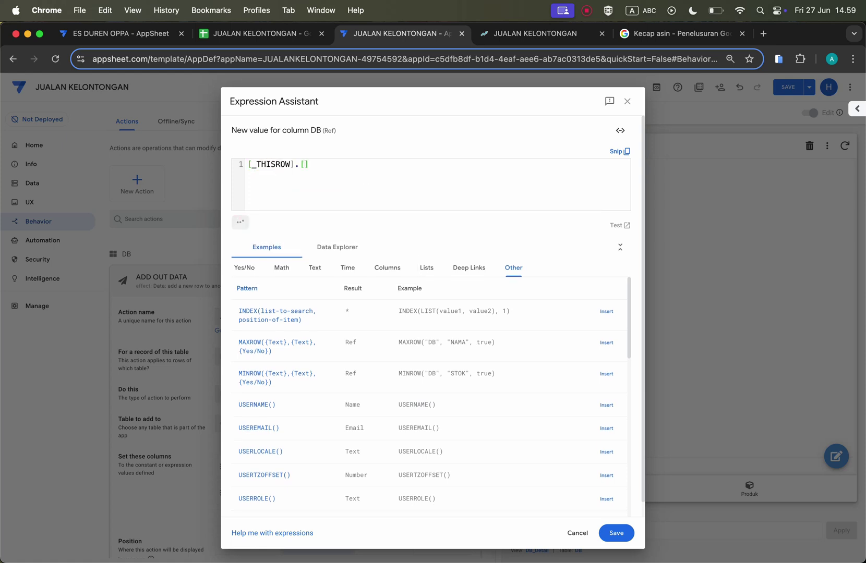
pyautogui.click(617, 533)
# Step: Add a QTY column assignment with the value 1 to the ADD OUT DATA action
pyautogui.click(228, 518)
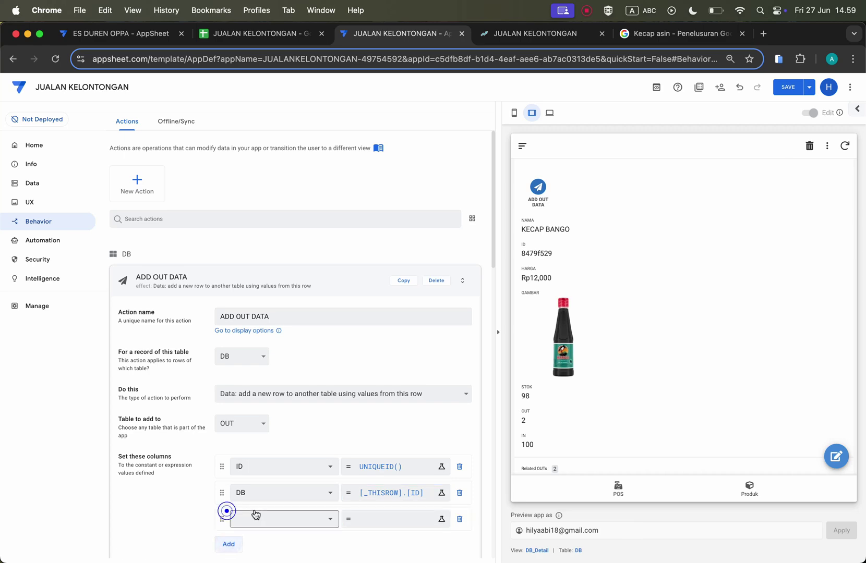
pyautogui.click(253, 519)
pyautogui.click(281, 528)
pyautogui.click(386, 518)
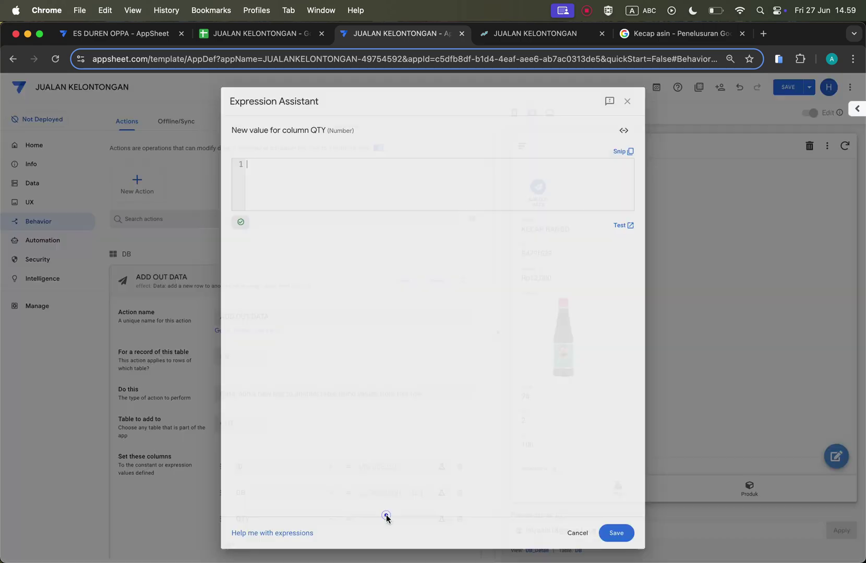
pyautogui.write('1')
pyautogui.click(616, 531)
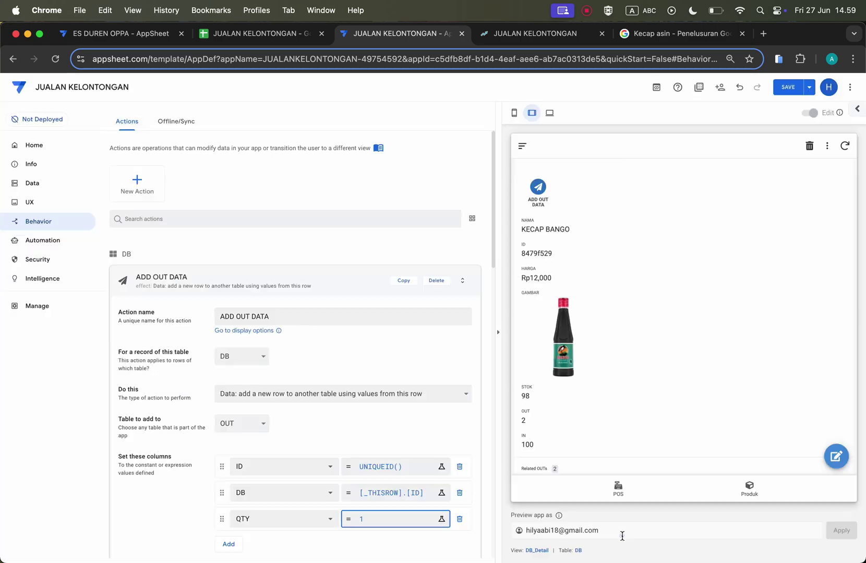
# Step: Add a TRANSAKSI column assignment to the ADD OUT DATA action and start its expression with ANY(SELECT())
pyautogui.click(230, 544)
pyautogui.click(263, 545)
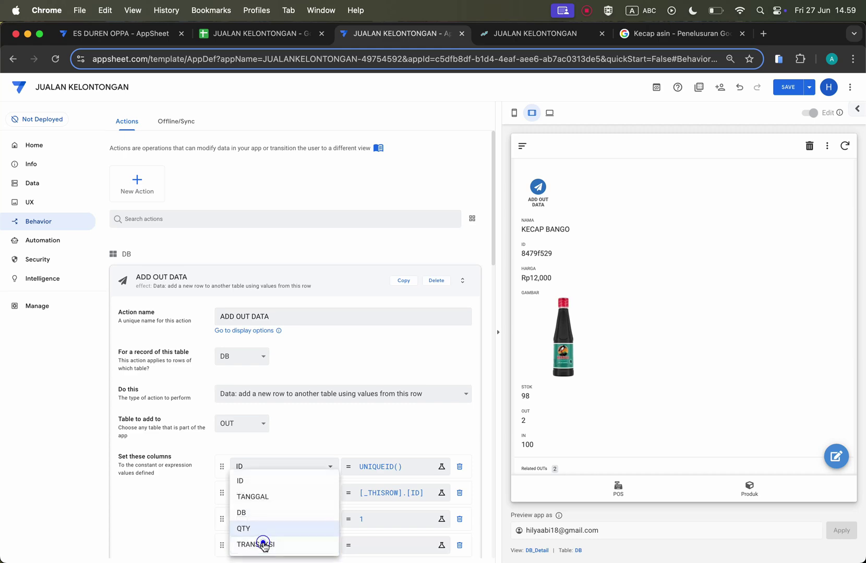
pyautogui.click(280, 542)
pyautogui.click(363, 545)
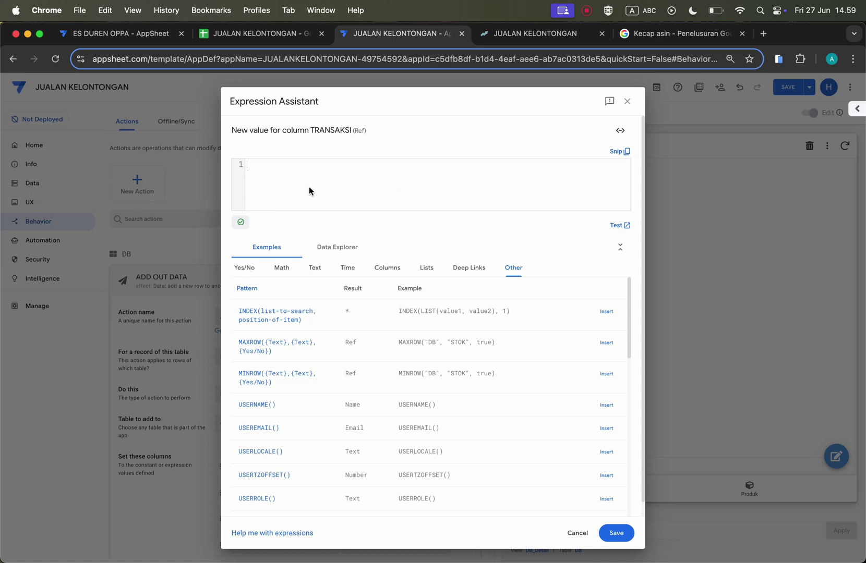
pyautogui.write('SELE')
pyautogui.press('Return')
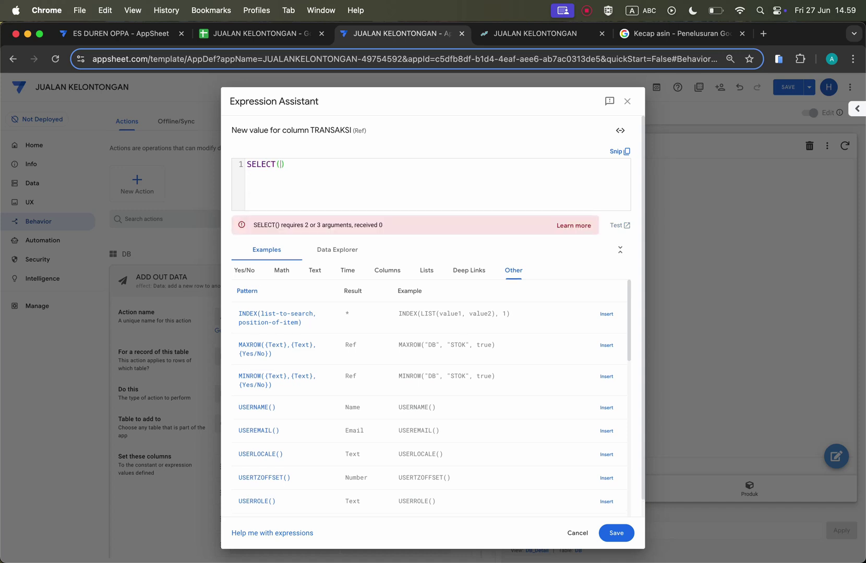
pyautogui.press('super+a')
pyautogui.write('AN')
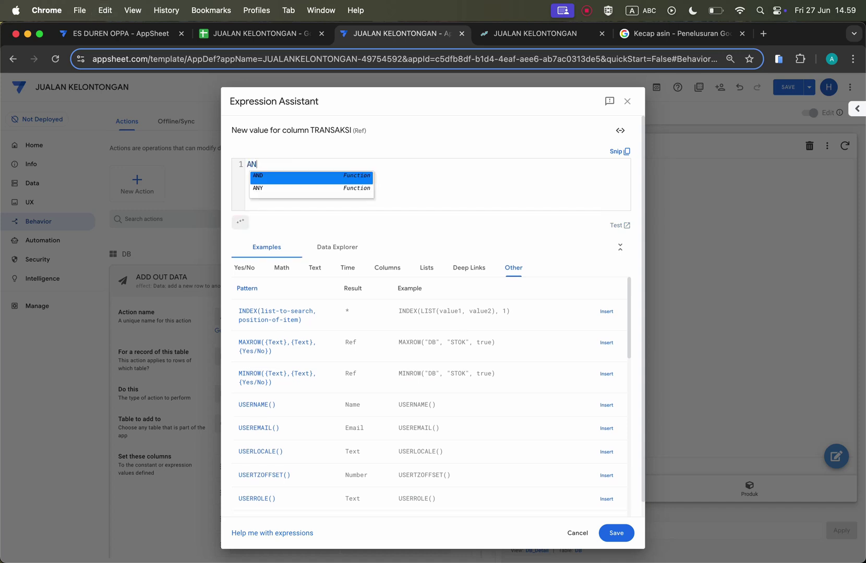
pyautogui.press('Down')
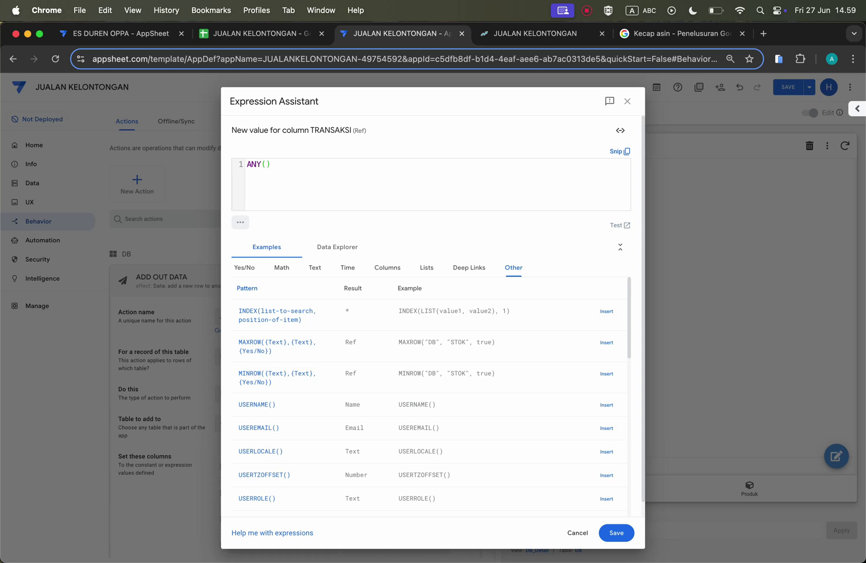
pyautogui.write('SELECT()')
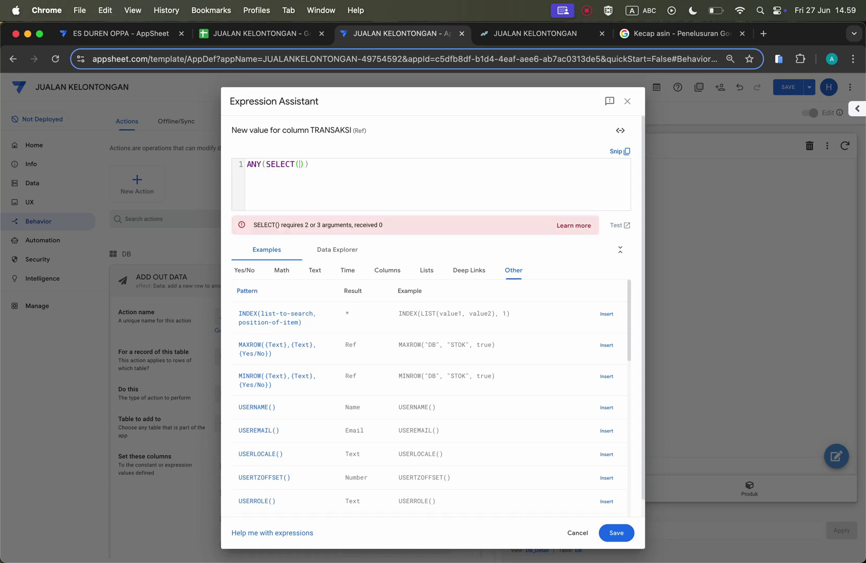
pyautogui.write('[')
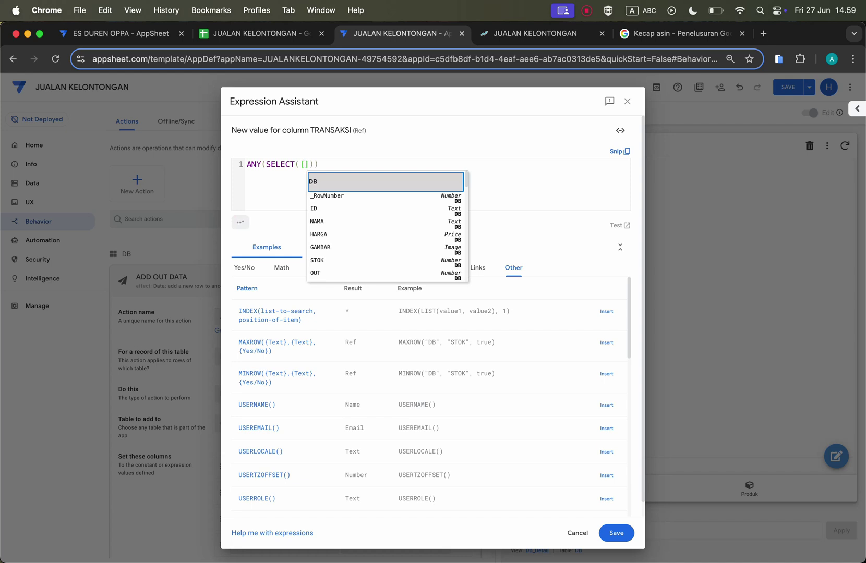
pyautogui.write('TRA')
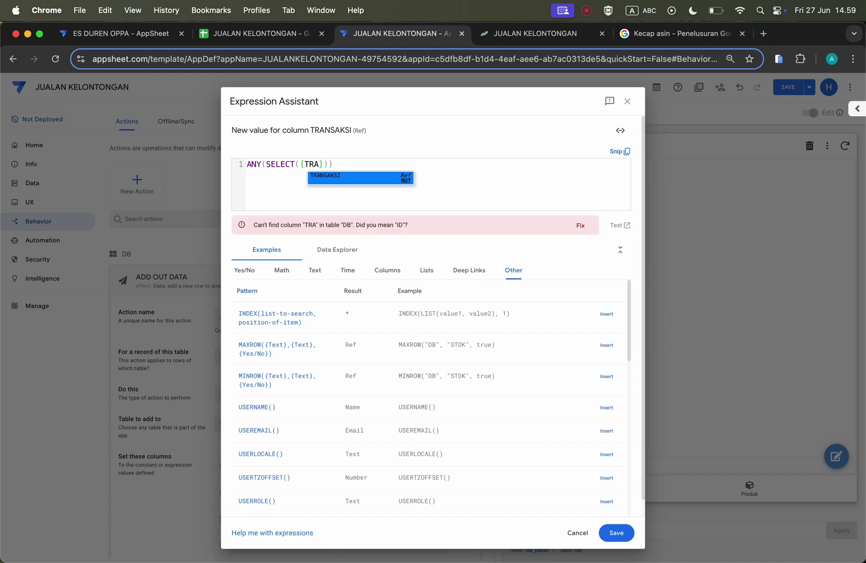
pyautogui.press('BackSpace')
pyautogui.press('BackSpace')
pyautogui.press('BackSpace')
pyautogui.press('BackSpace')
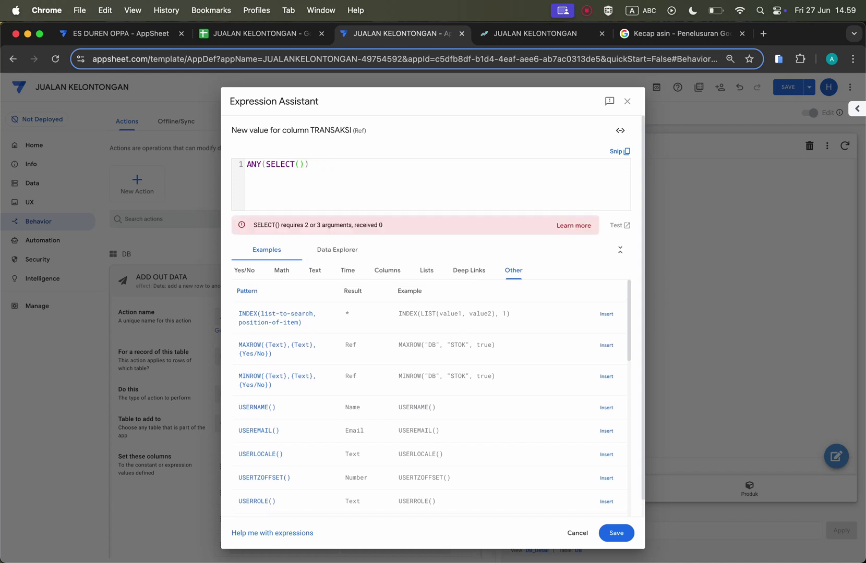
# Step: Complete the TRANSAKSI value as ANY(SELECT(TRANSAKSI[ID],[STATUS]="PENDING")) and save the expression
pyautogui.write('TRA')
pyautogui.press('Return')
pyautogui.write(')')
pyautogui.write('[')
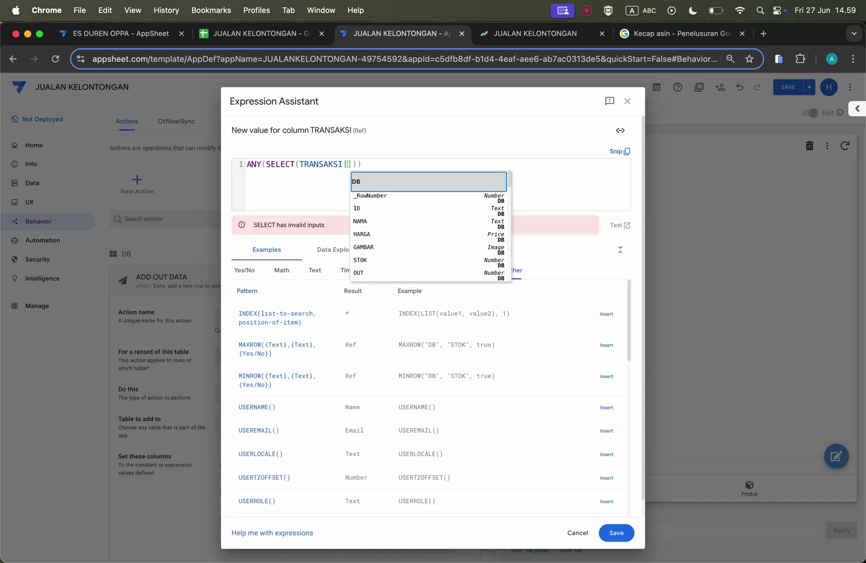
pyautogui.write('ID')
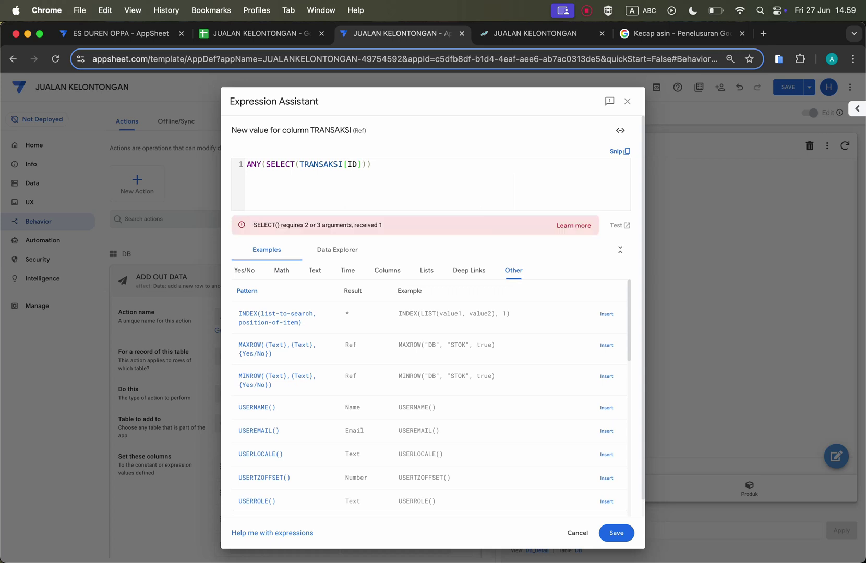
pyautogui.write(',')
pyautogui.write('[STATUS]')
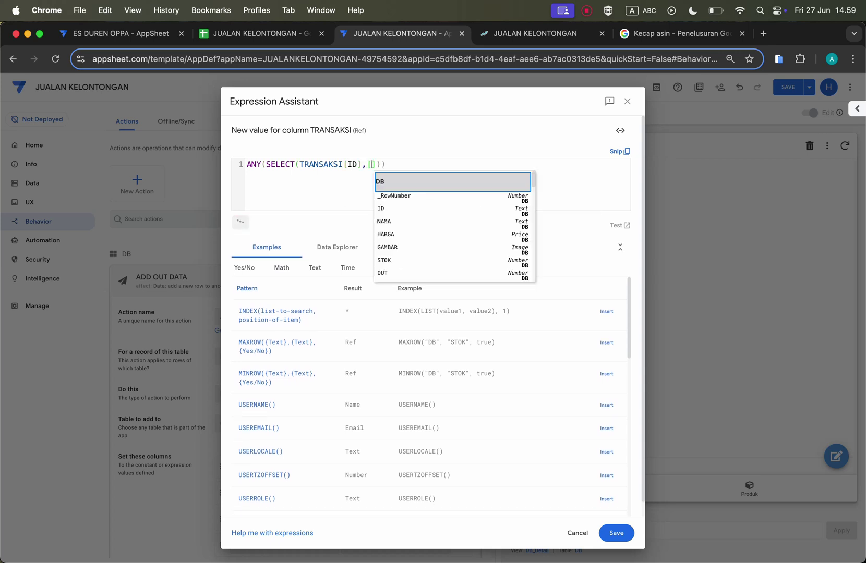
pyautogui.write('="')
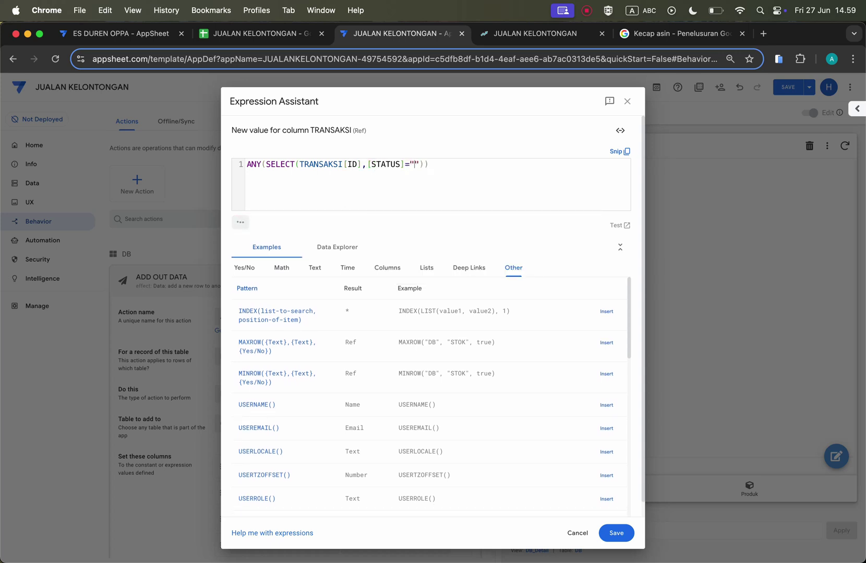
pyautogui.write('PENDING')
pyautogui.click(616, 532)
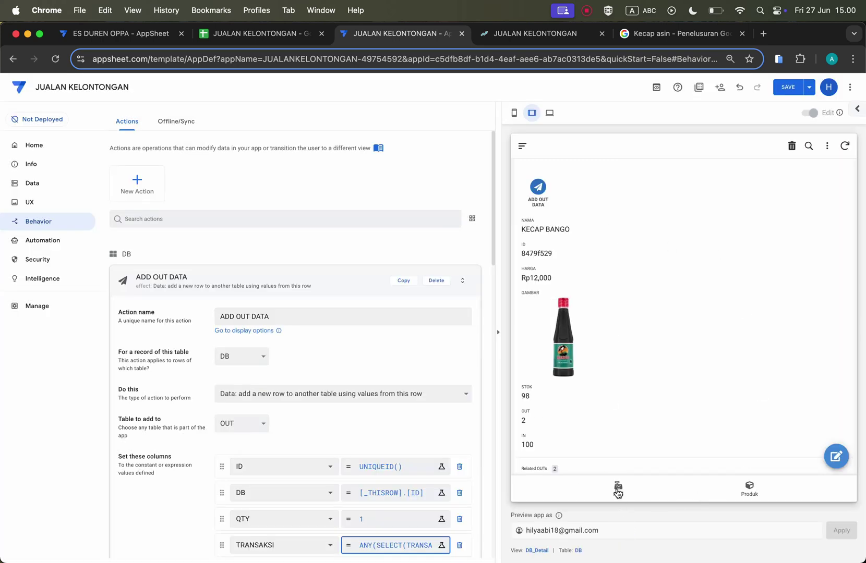
# Step: Test ADD OUT DATA in the POS preview by running it three times on the KECAP BANGO product priced Rp12,000
pyautogui.click(617, 490)
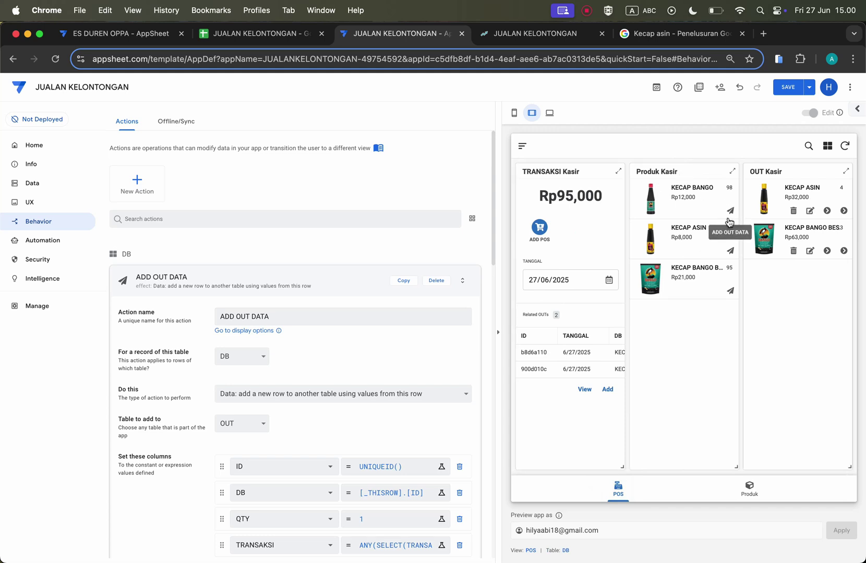
pyautogui.click(729, 211)
pyautogui.click(730, 211)
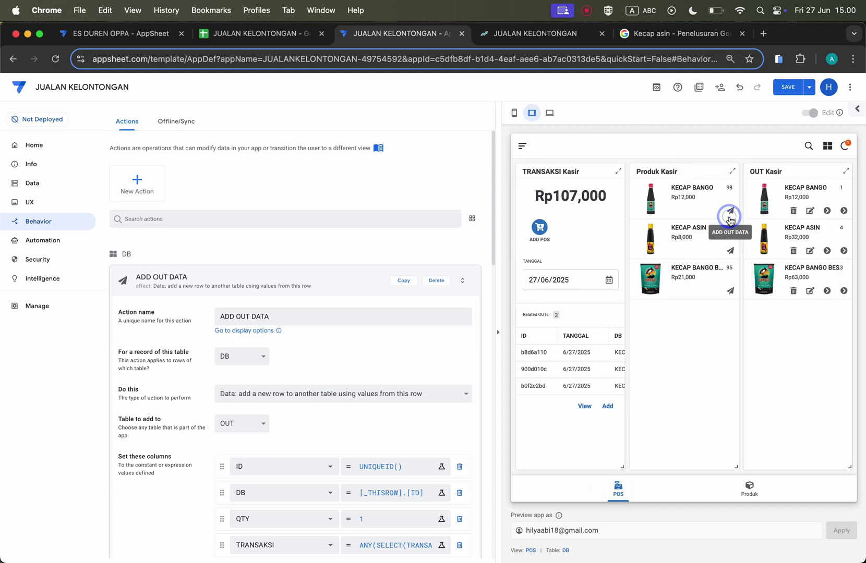
pyautogui.click(730, 220)
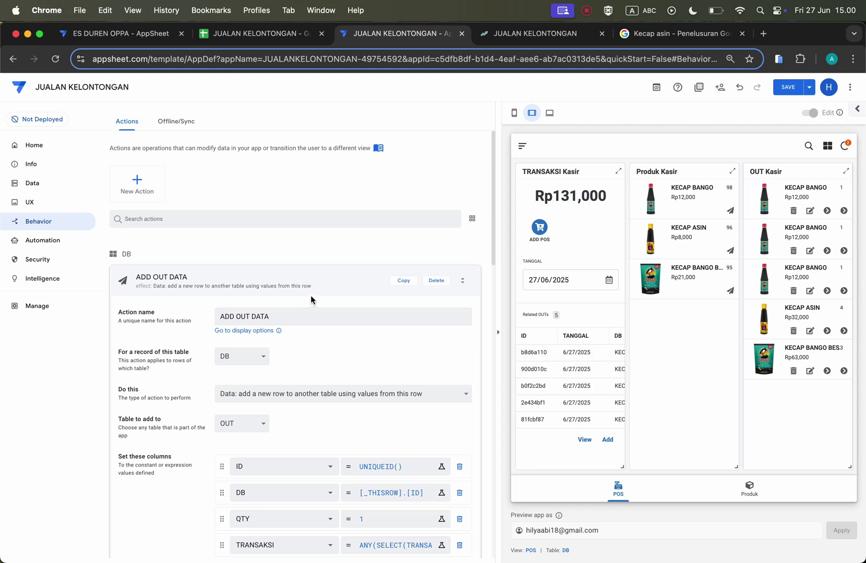
# Step: Find the TRANSAKSI Kasir view, remove Related OUTs from its column order, and return the preview to POS
pyautogui.click(42, 201)
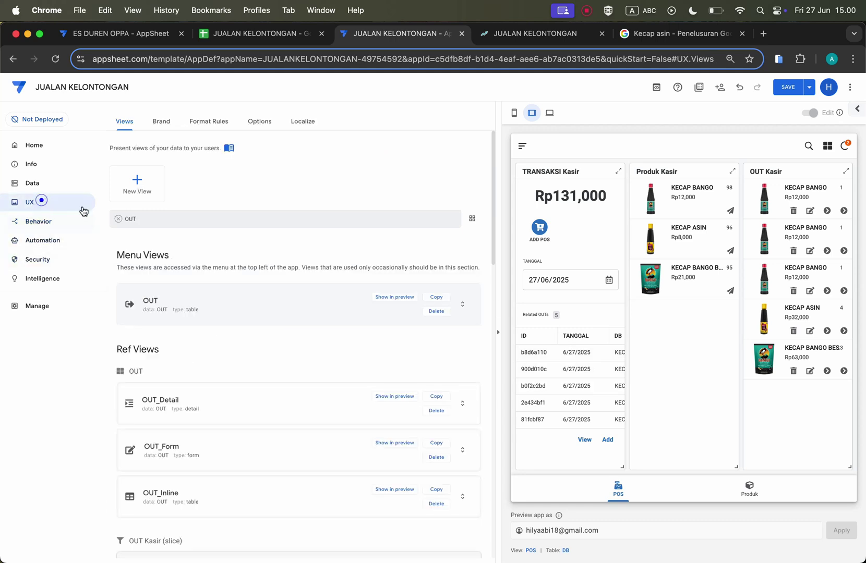
pyautogui.click(119, 219)
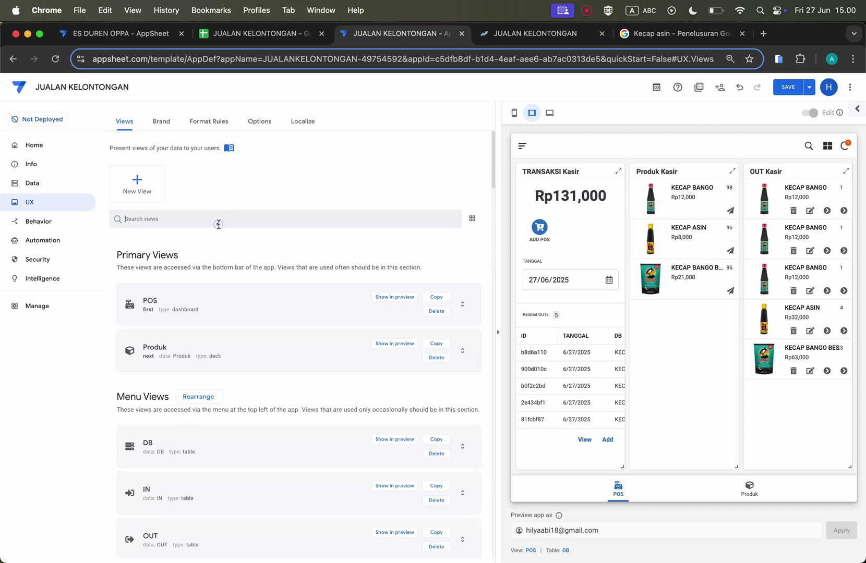
pyautogui.write('TRAN')
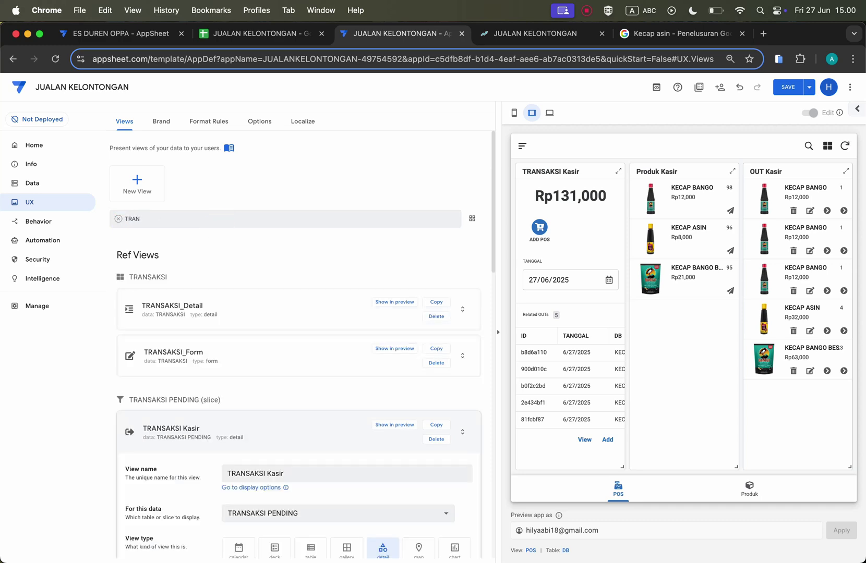
pyautogui.scroll(-10, 252, 380)
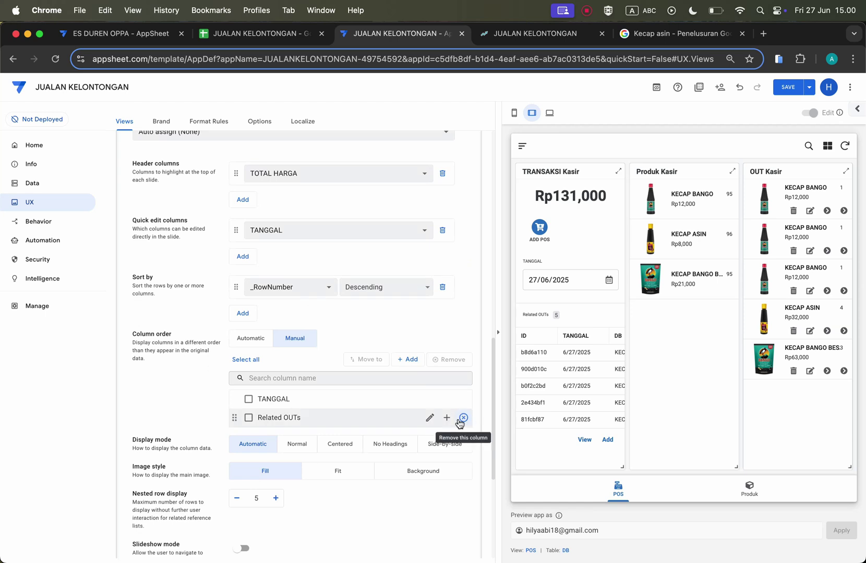
pyautogui.click(463, 419)
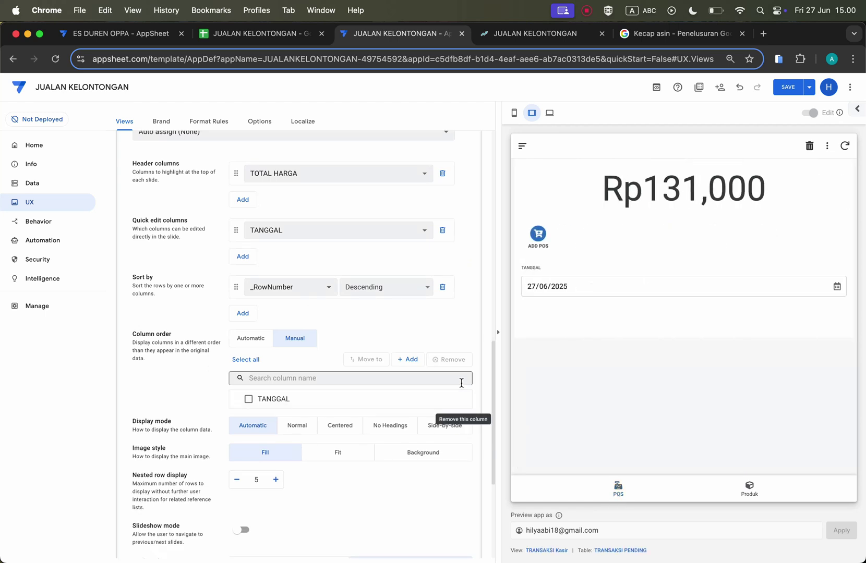
pyautogui.click(618, 487)
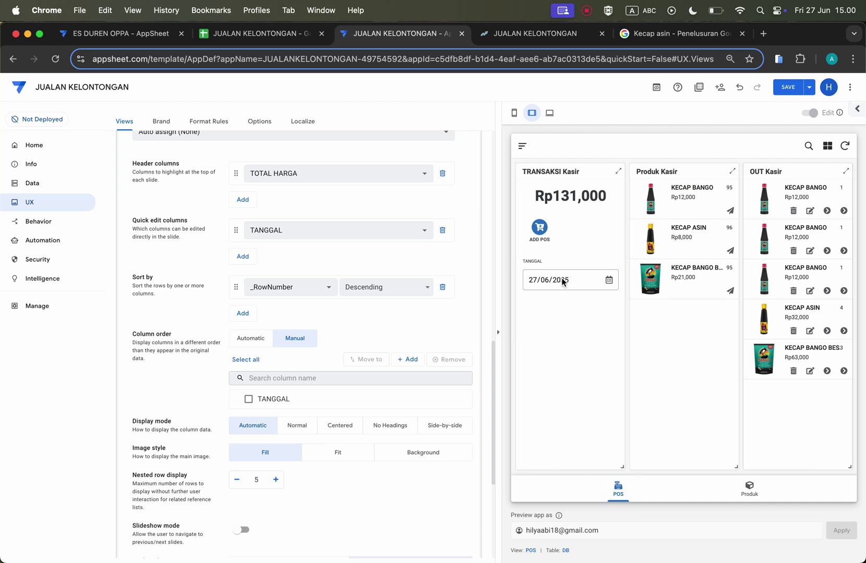
# Step: Remove TANGGAL from the quick edit columns of the TRANSAKSI Kasir view and check the POS preview
pyautogui.moveTo(432, 396)
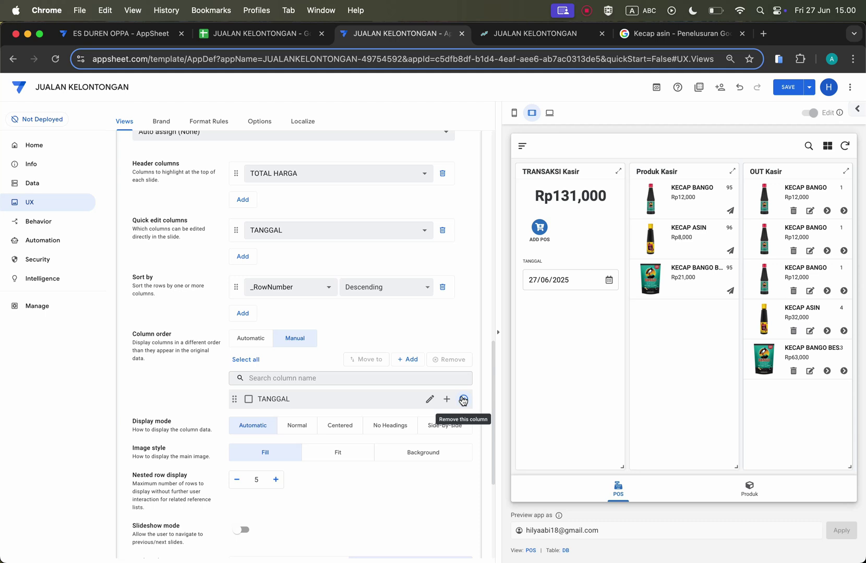
pyautogui.click(411, 360)
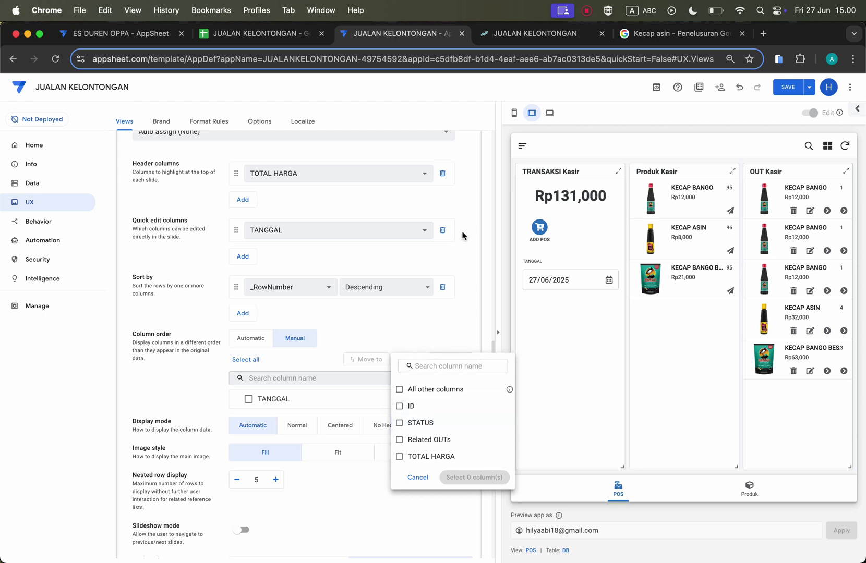
pyautogui.click(443, 230)
pyautogui.click(442, 230)
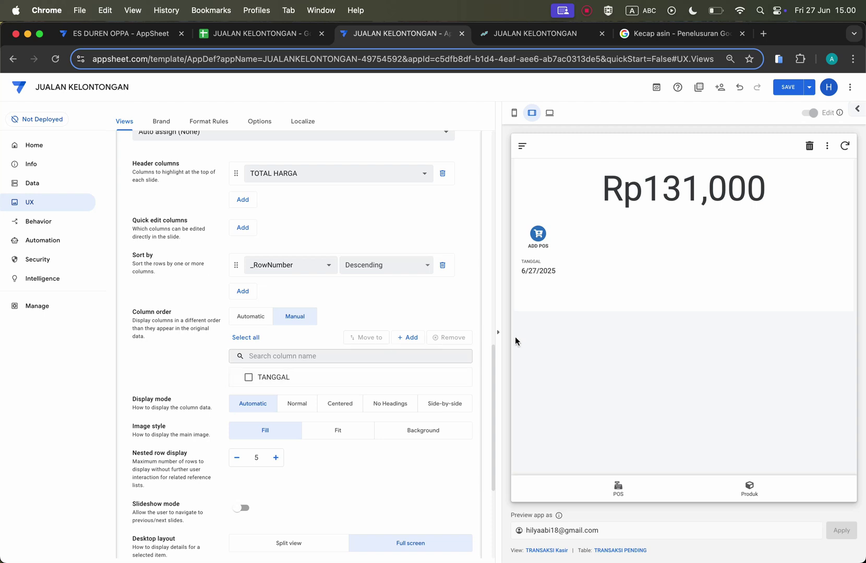
pyautogui.click(618, 487)
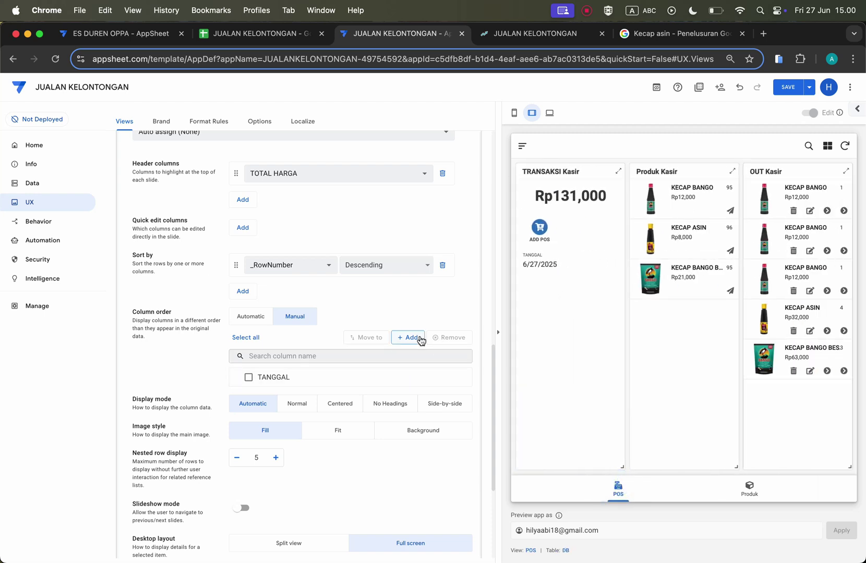
# Step: Add STATUS to the column order of TRANSAKSI Kasir, remove TANGGAL from it, and check the POS preview
pyautogui.click(418, 337)
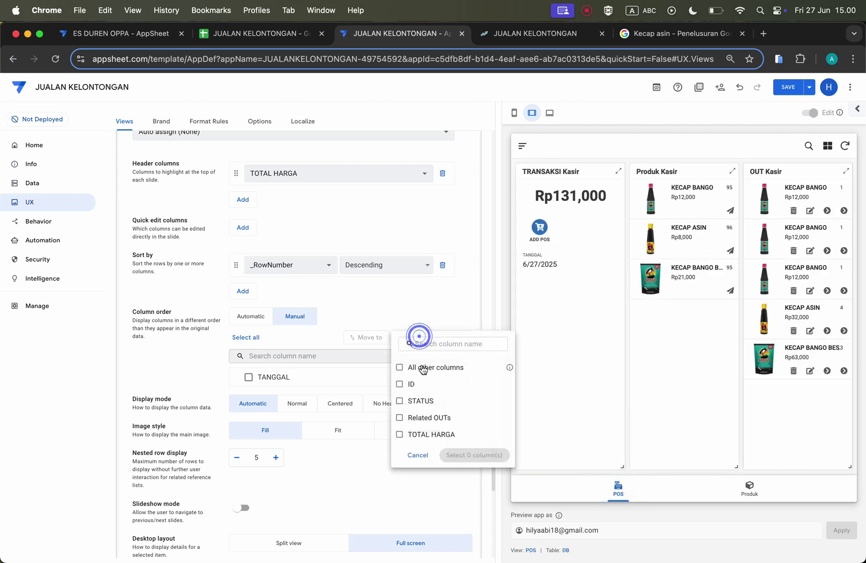
pyautogui.click(421, 401)
pyautogui.click(474, 455)
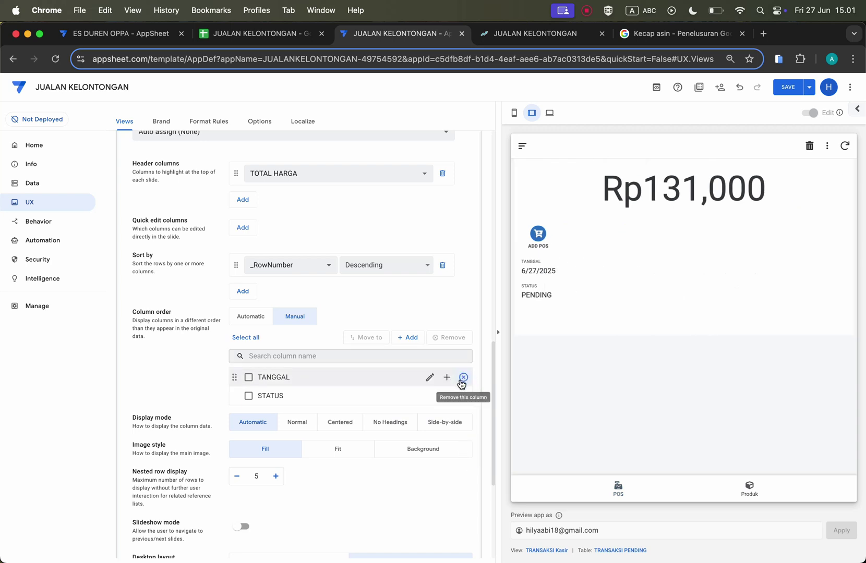
pyautogui.click(463, 378)
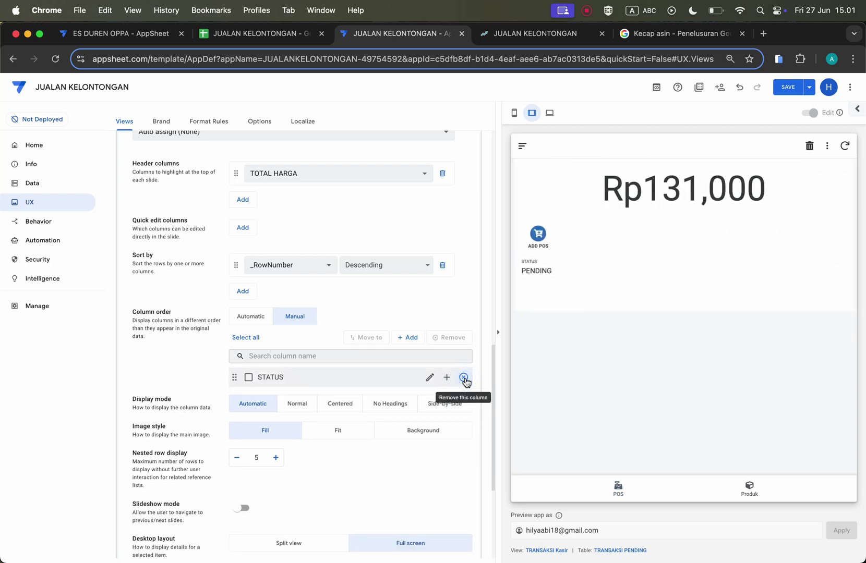
pyautogui.click(621, 485)
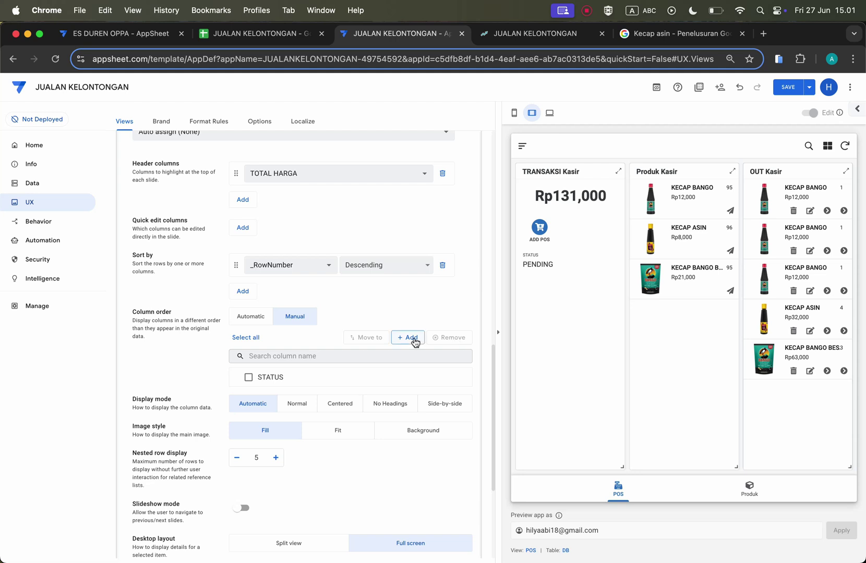
# Step: Set the TRANSAKSI Kasir display mode to Side-by-side and add TANGGAL to the column order above STATUS
pyautogui.click(426, 403)
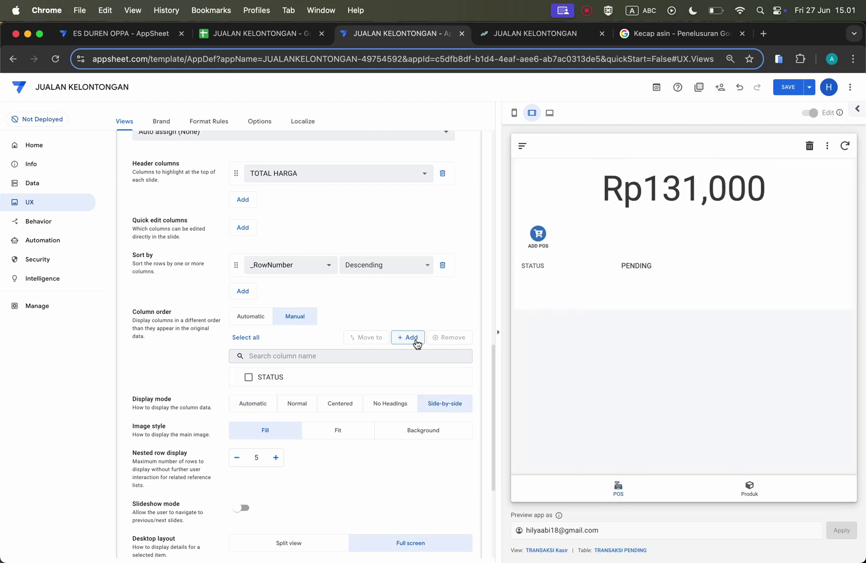
pyautogui.click(416, 343)
pyautogui.click(419, 400)
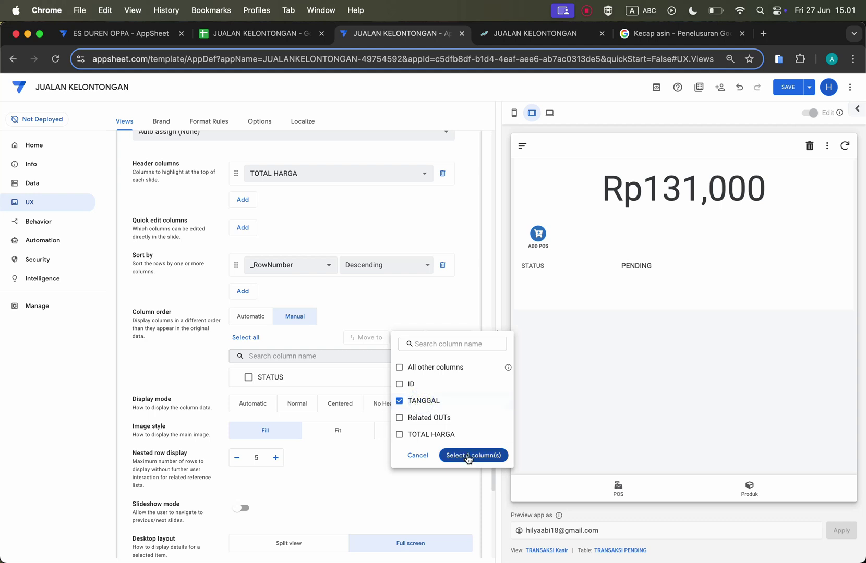
pyautogui.click(468, 455)
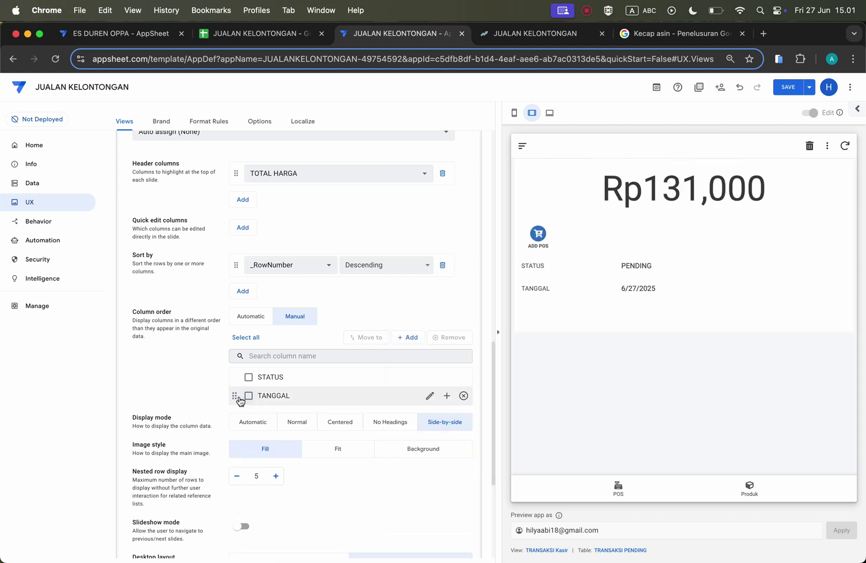
pyautogui.moveTo(233, 397); pyautogui.dragTo(235, 376)
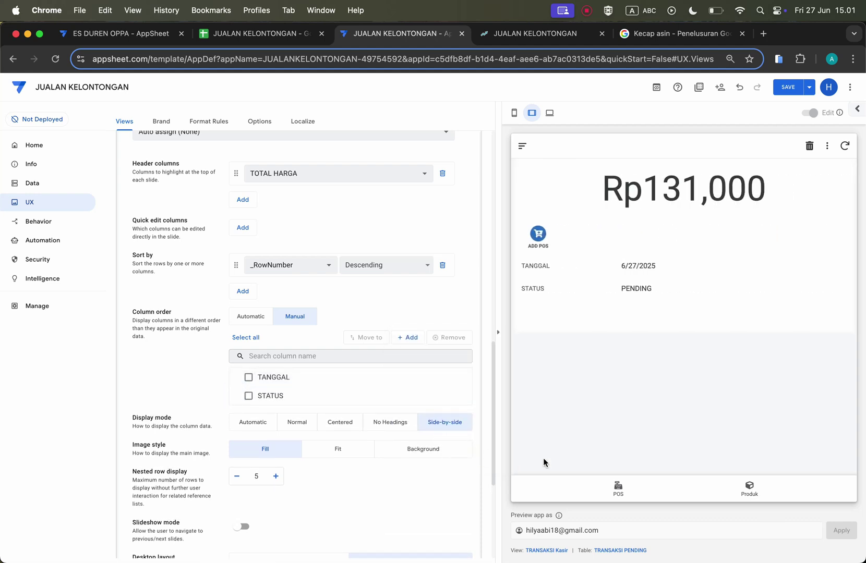
# Step: Set the TRANSAKSI Kasir display mode to No Headings, remove TANGGAL from its column order, and check the POS preview
pyautogui.click(630, 487)
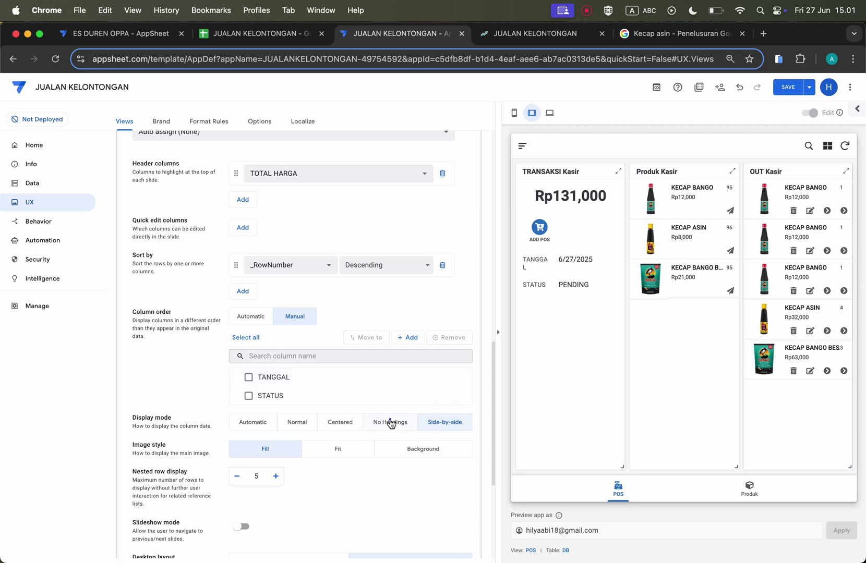
pyautogui.click(390, 422)
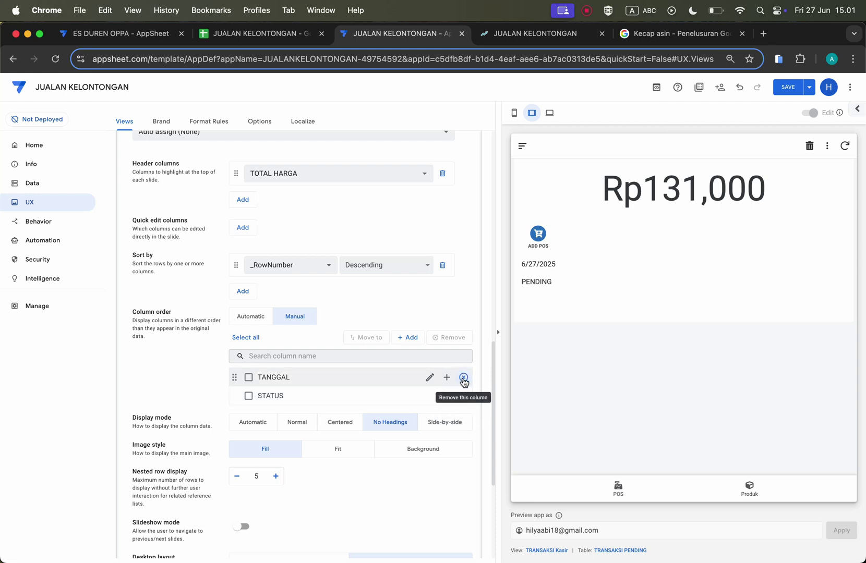
pyautogui.click(463, 378)
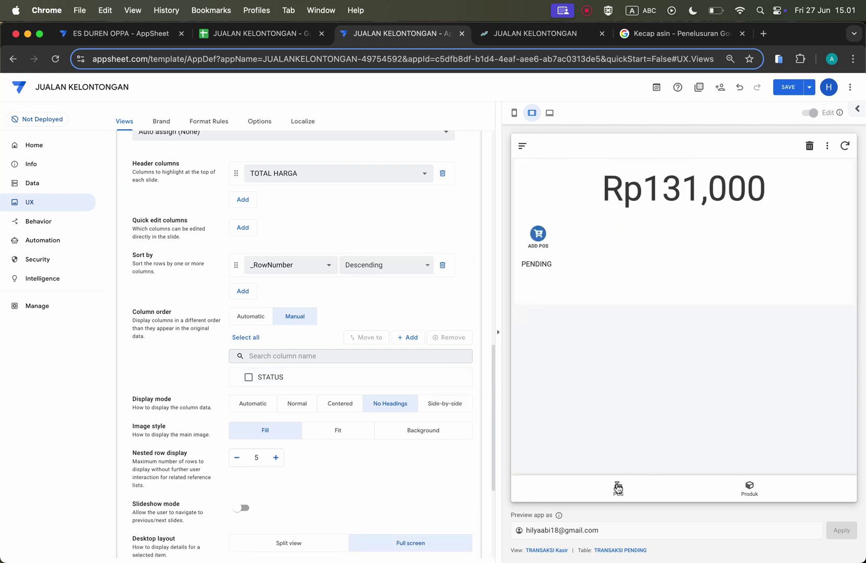
pyautogui.click(617, 488)
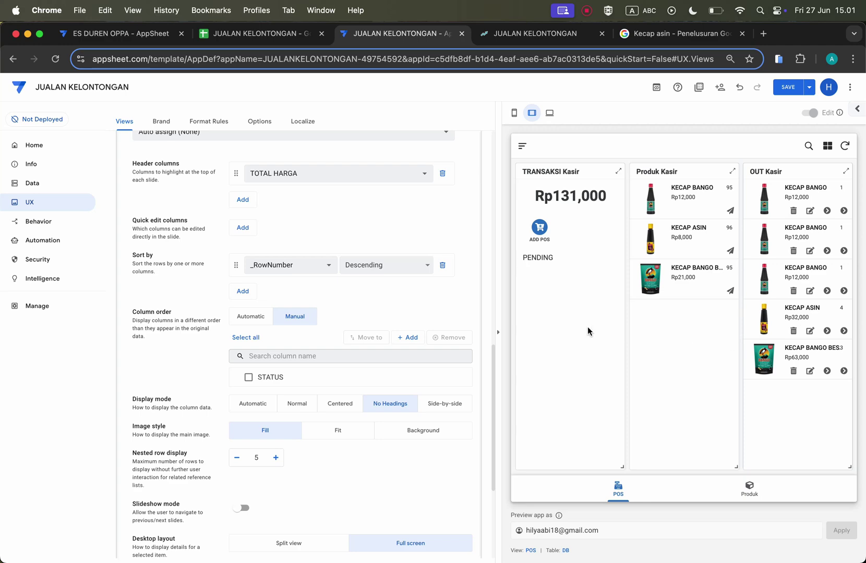
# Step: Clear the TRAN view search and open the view options of the POS dashboard
pyautogui.scroll(5, 307, 419)
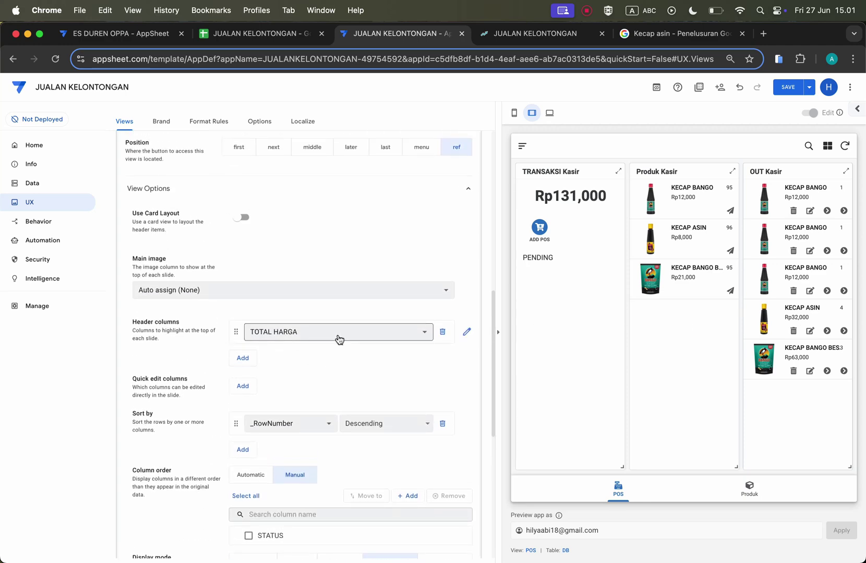
pyautogui.scroll(10, 339, 339)
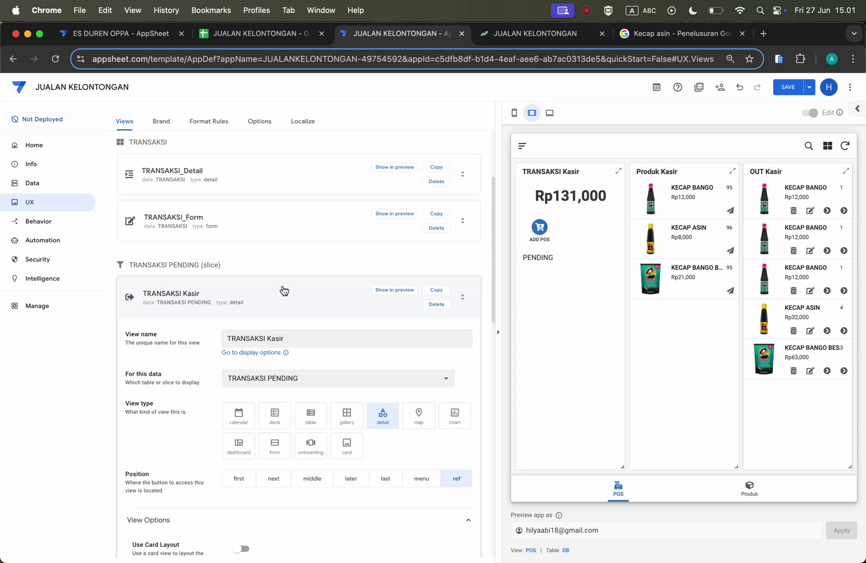
pyautogui.click(275, 301)
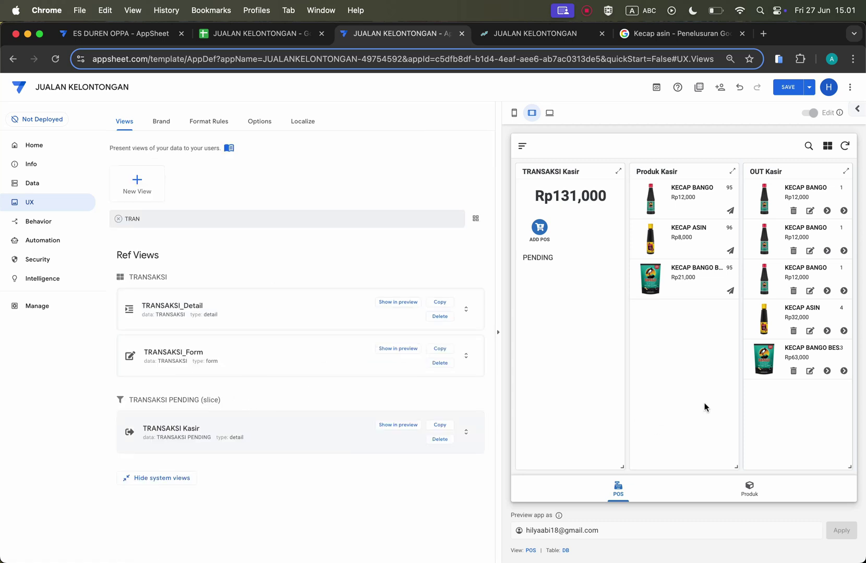
pyautogui.click(119, 219)
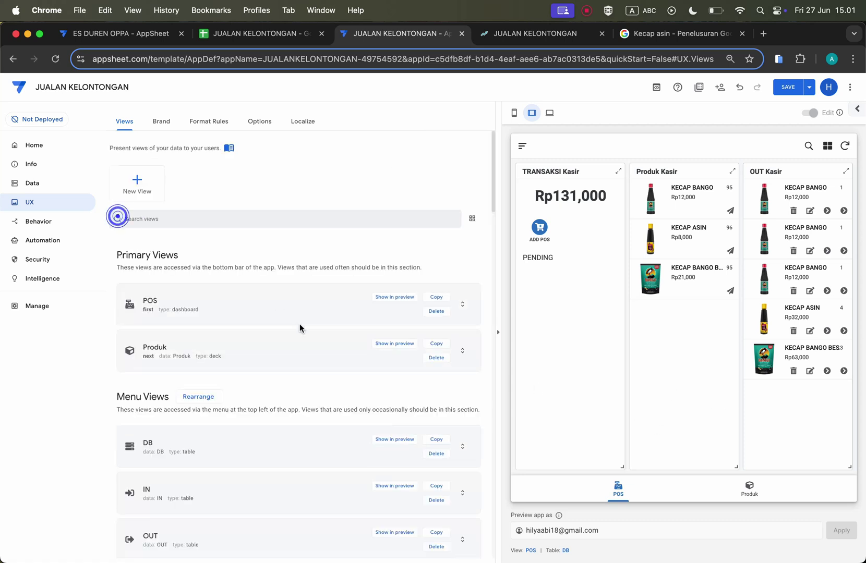
pyautogui.click(290, 296)
pyautogui.scroll(-3, 225, 463)
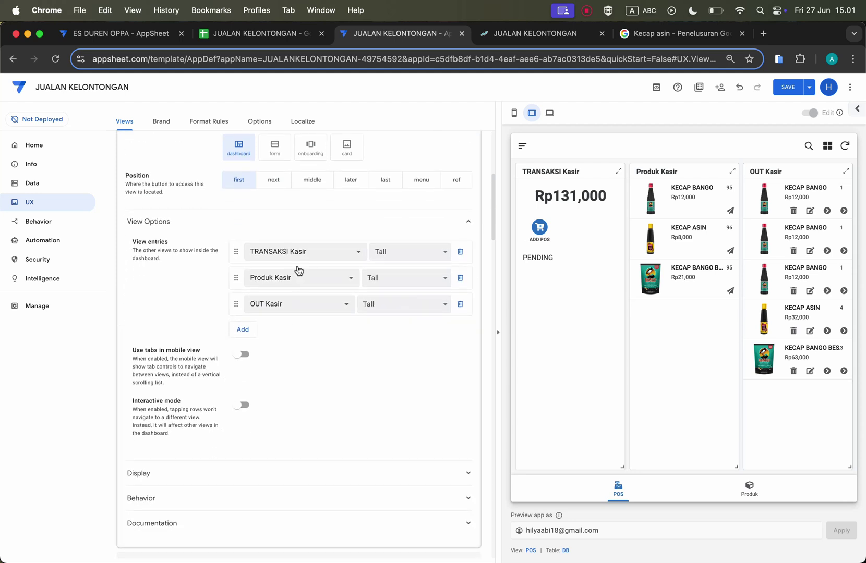
# Step: Size the POS view entries: TRANSAKSI Kasir as Wide, Produk Kasir as Large, and OUT Kasir as Wide
pyautogui.click(414, 259)
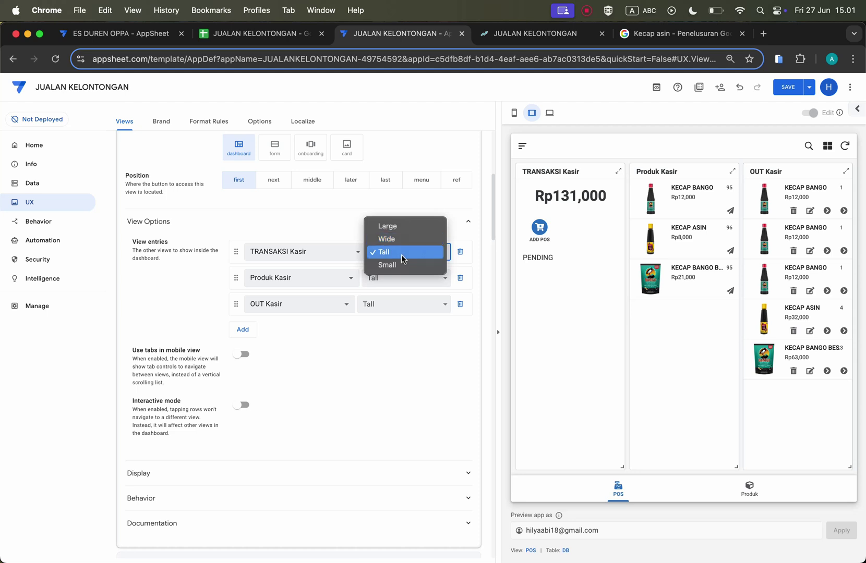
pyautogui.click(408, 238)
pyautogui.click(396, 279)
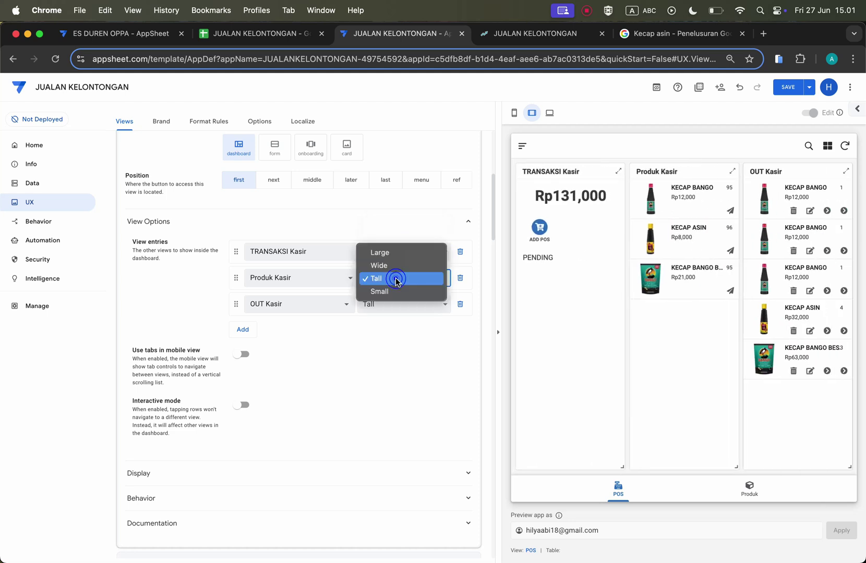
pyautogui.click(376, 315)
pyautogui.click(396, 271)
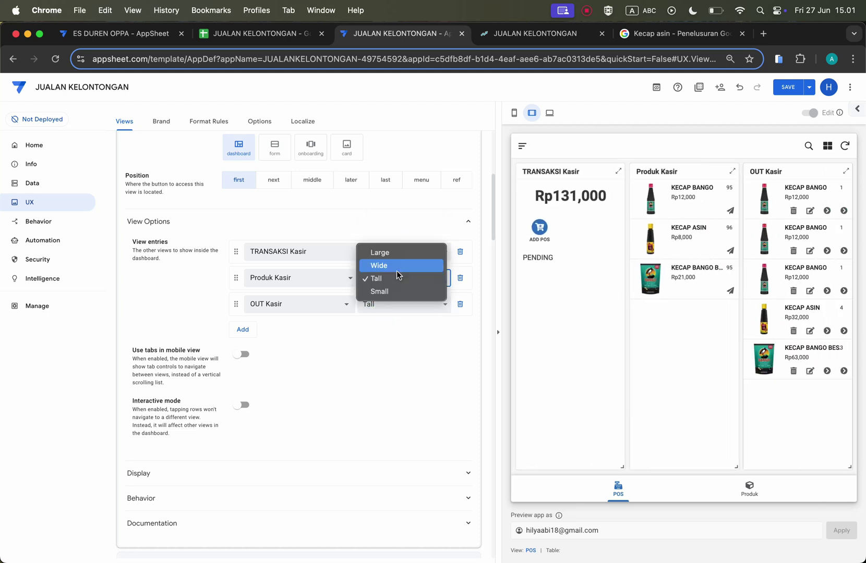
pyautogui.click(395, 253)
pyautogui.click(390, 308)
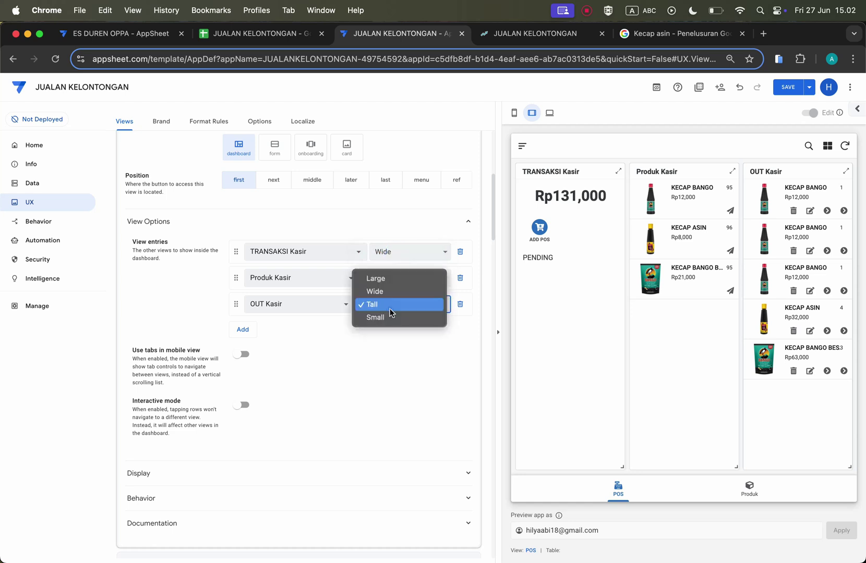
pyautogui.click(388, 302)
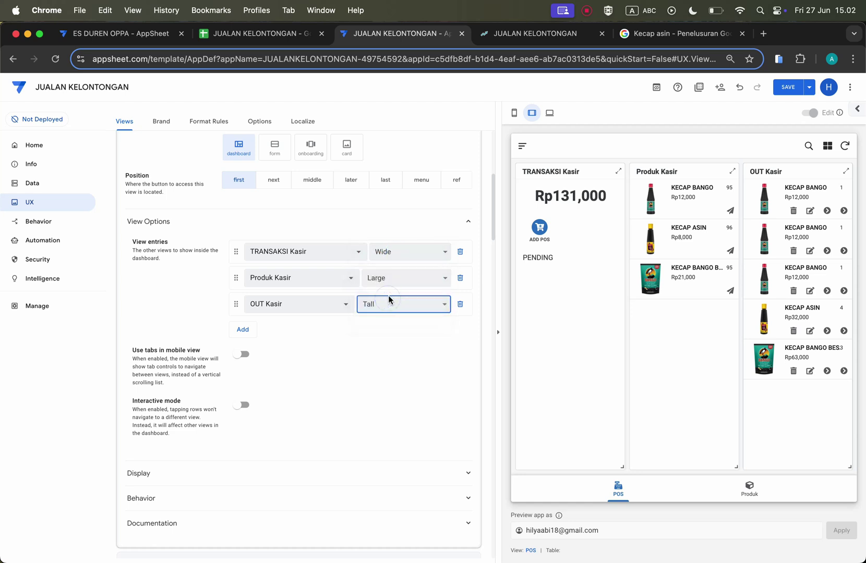
pyautogui.click(390, 300)
pyautogui.click(390, 294)
# Step: Move OUT Kasir above Produk Kasir in the POS view entries and set TRANSAKSI Kasir and OUT Kasir to Small
pyautogui.moveTo(233, 309); pyautogui.dragTo(236, 277)
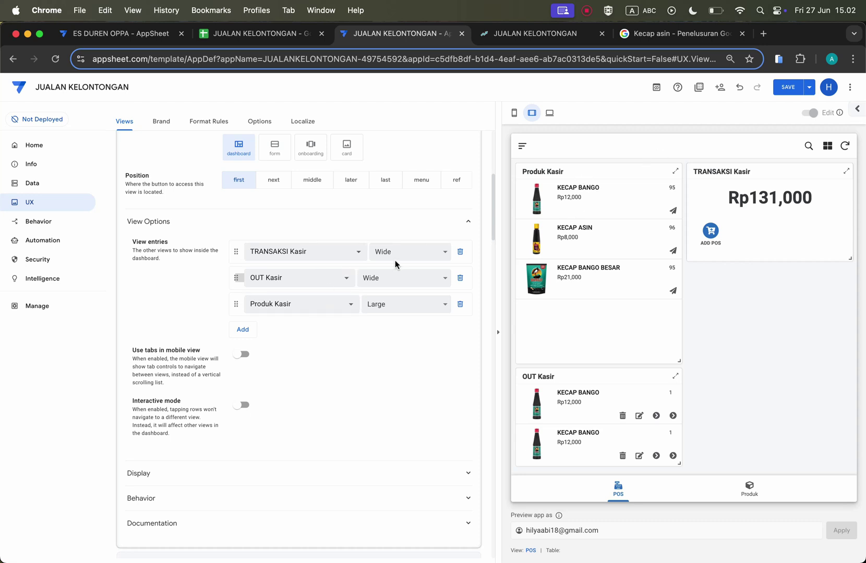
pyautogui.click(409, 253)
pyautogui.click(409, 277)
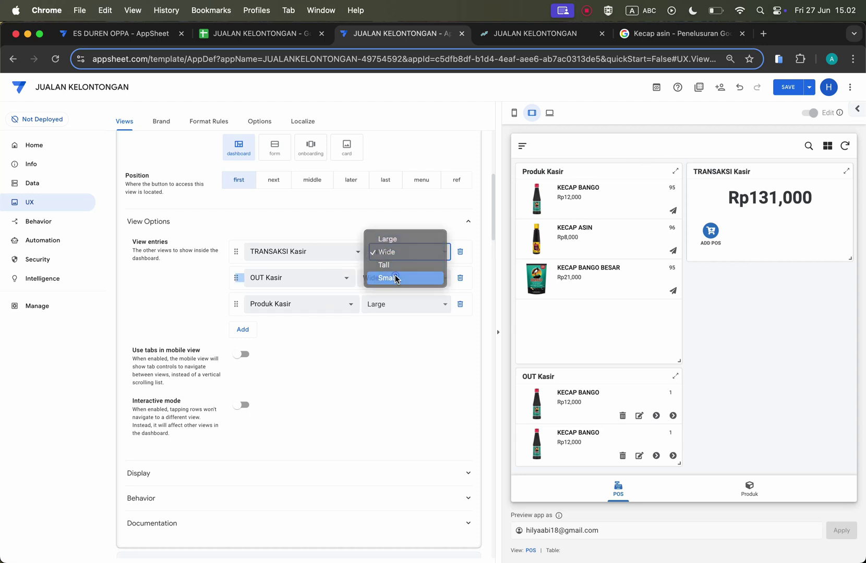
pyautogui.click(394, 279)
pyautogui.click(386, 304)
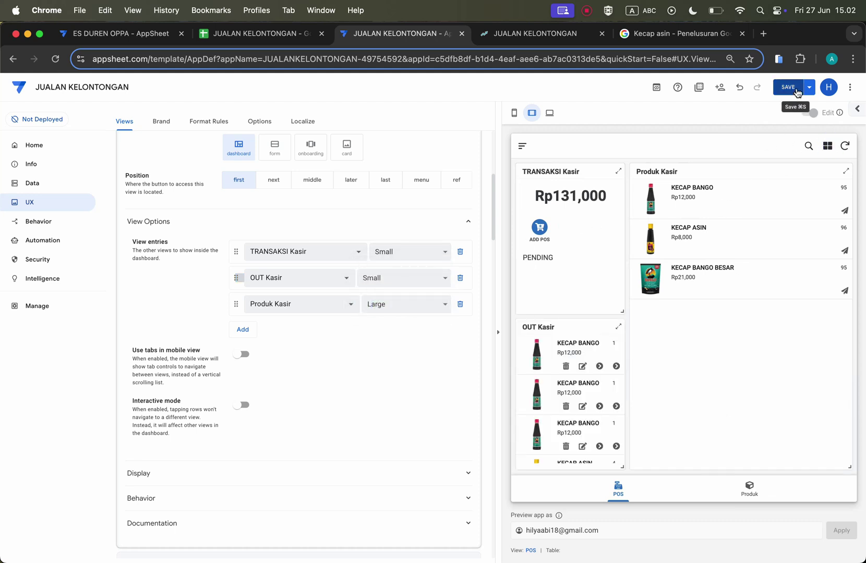
# Step: Save the app and check the KECAP BANGO BESAR details from the POS view of the live app
pyautogui.click(789, 89)
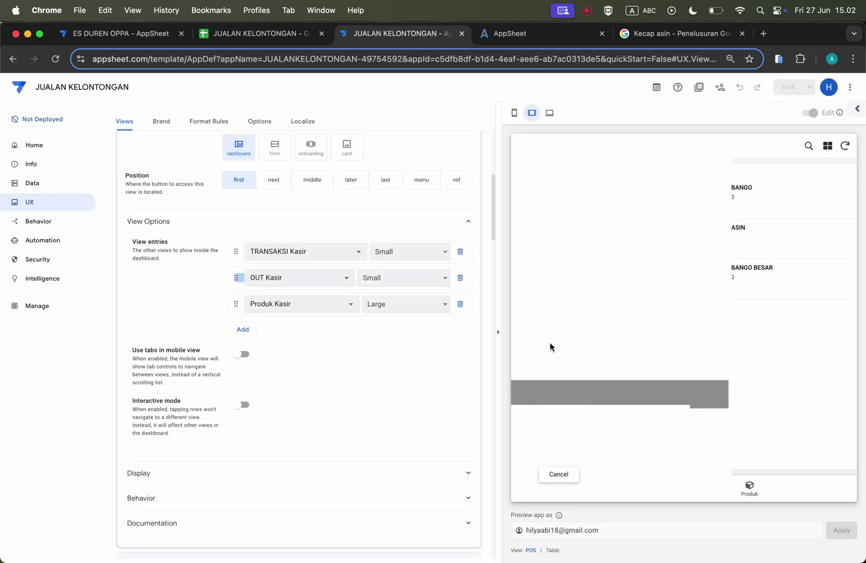
pyautogui.click(544, 32)
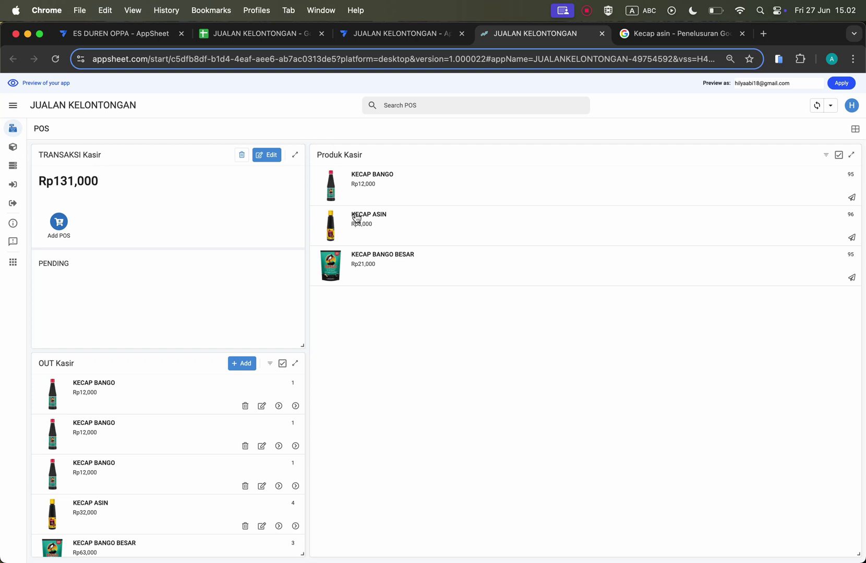
pyautogui.click(428, 274)
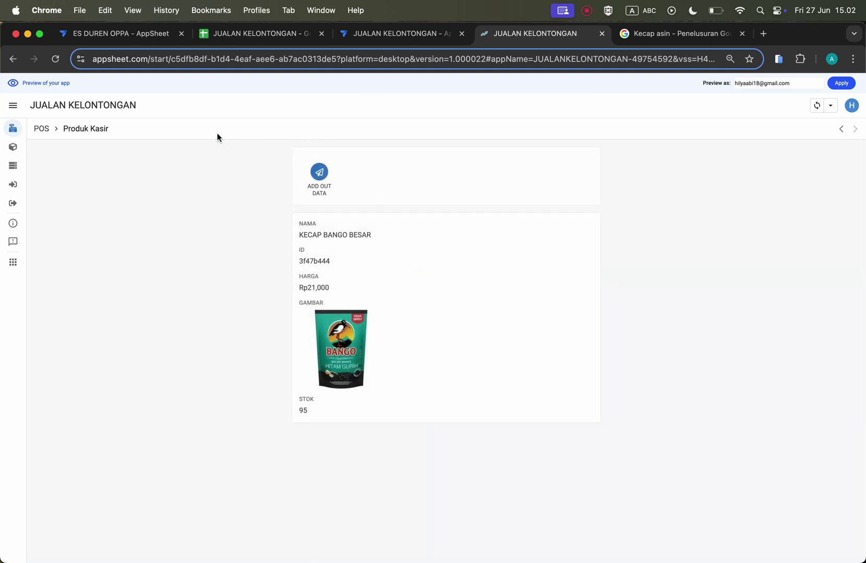
pyautogui.click(9, 59)
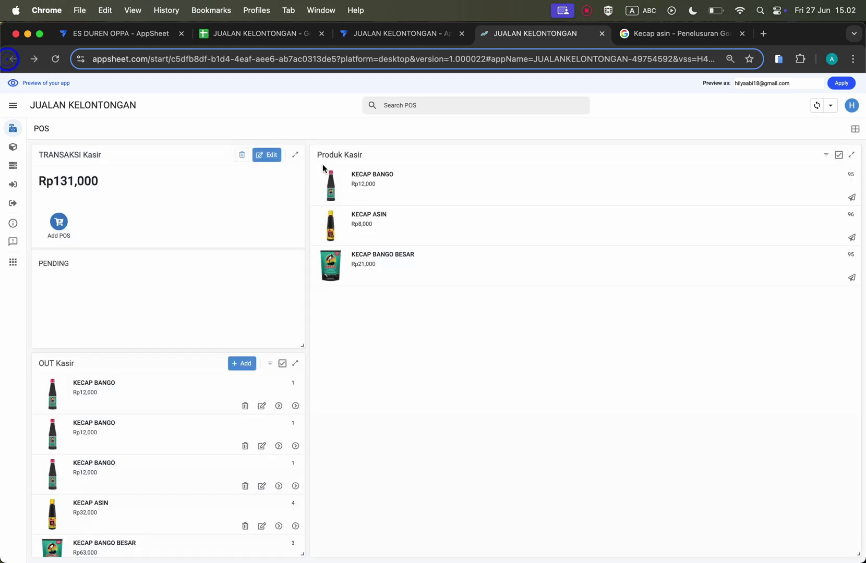
# Step: Run ADD OUT DATA three times for KECAP BANGO BESAR in the Produk Kasir list
pyautogui.click(853, 280)
pyautogui.click(854, 281)
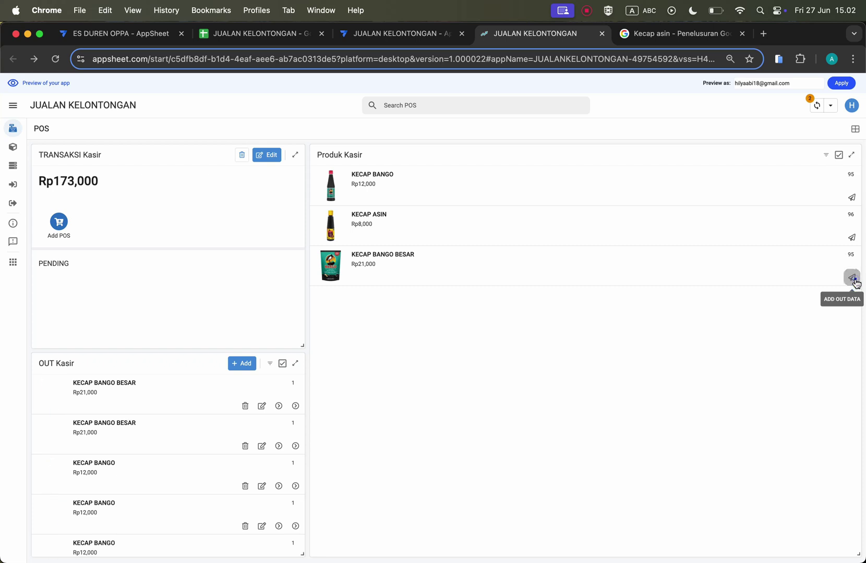
pyautogui.click(854, 282)
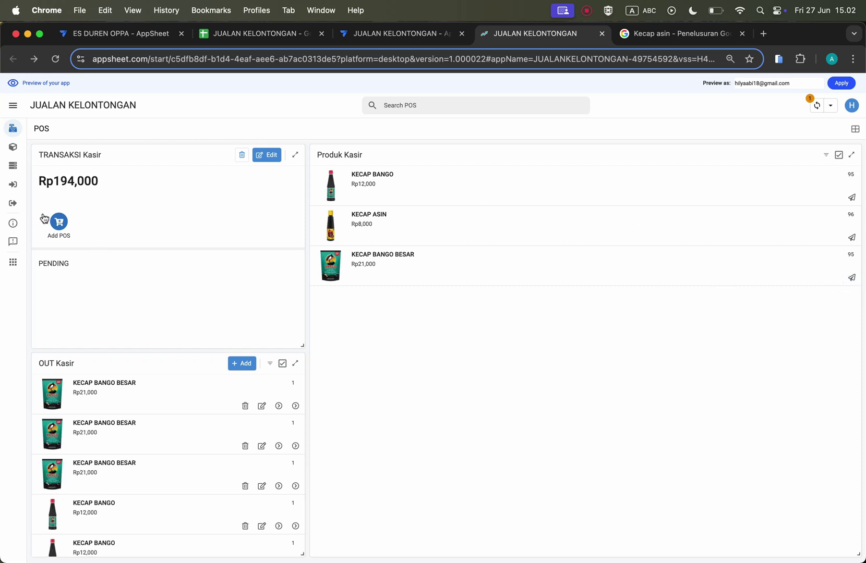
# Step: Review the OUT Kasir list and delete two of the newly added KECAP BANGO BESAR entries
pyautogui.scroll(-5, 192, 449)
pyautogui.scroll(2, 193, 449)
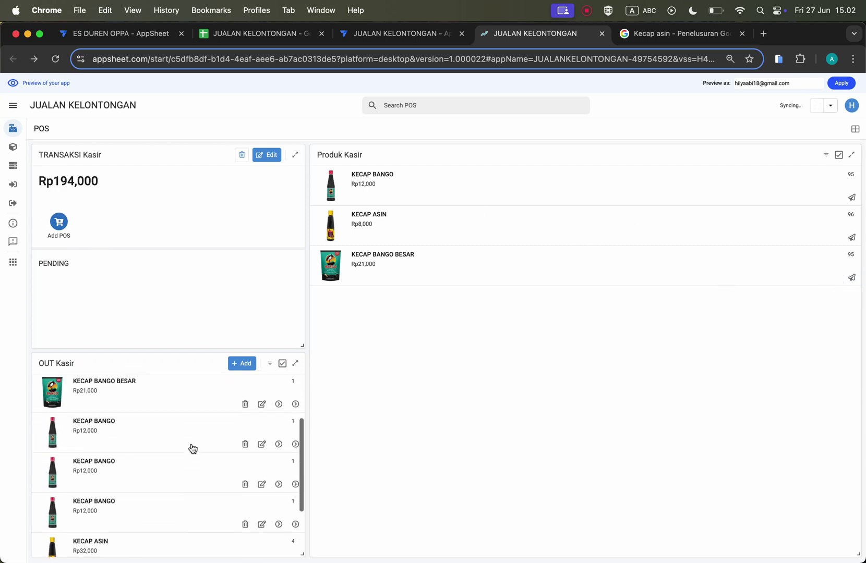
pyautogui.scroll(2, 193, 448)
pyautogui.click(245, 406)
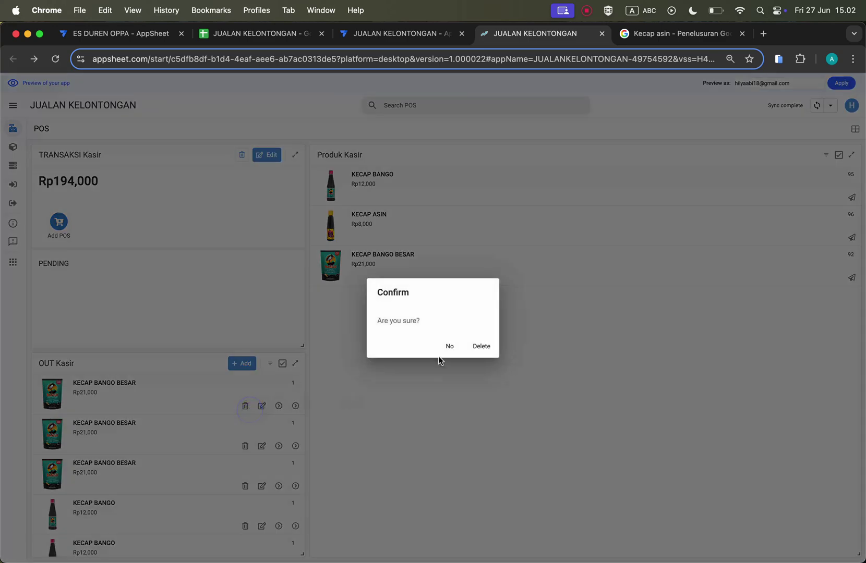
pyautogui.click(480, 346)
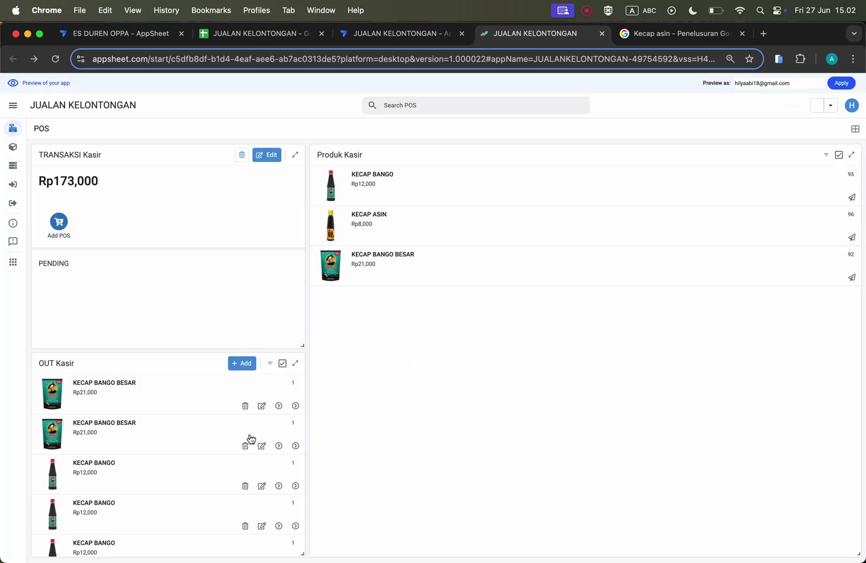
pyautogui.click(245, 446)
pyautogui.click(482, 347)
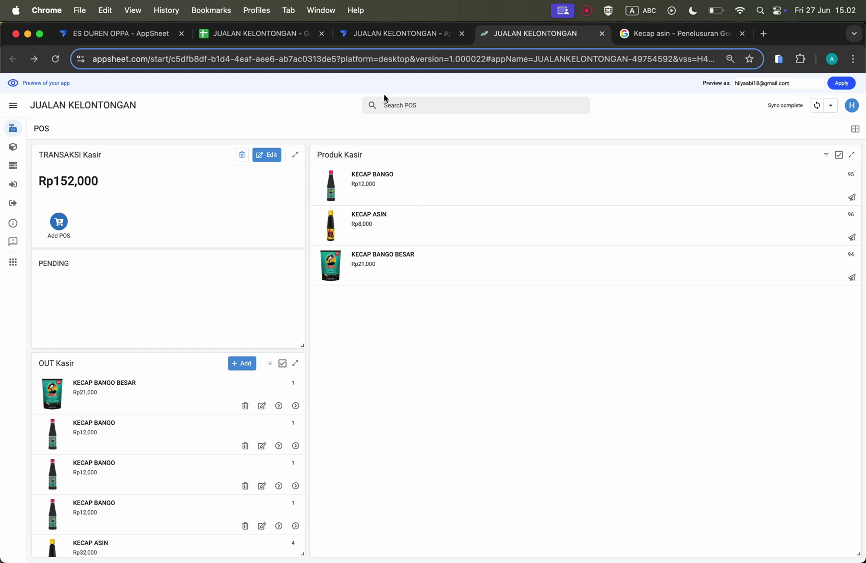
# Step: Compare the OUT Kasir list in the editor's POS preview with the live app
pyautogui.click(392, 34)
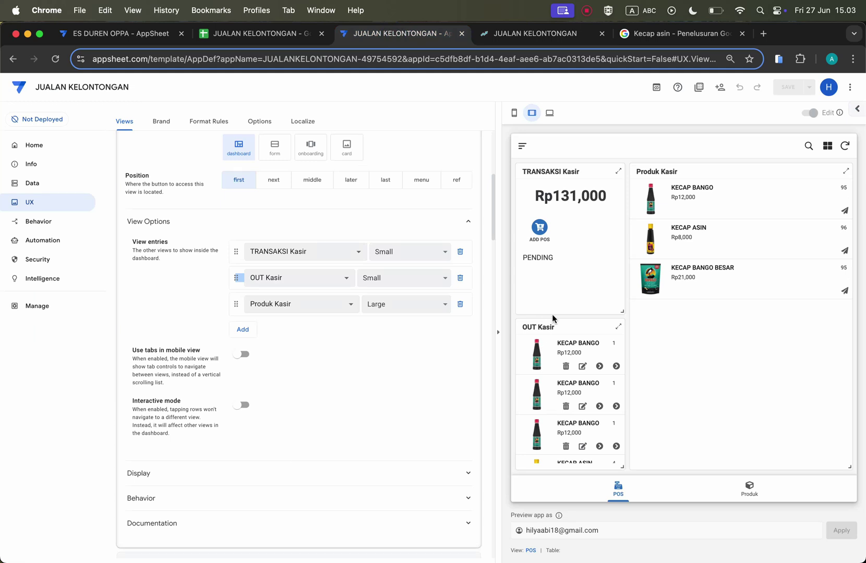
pyautogui.scroll(-4, 574, 359)
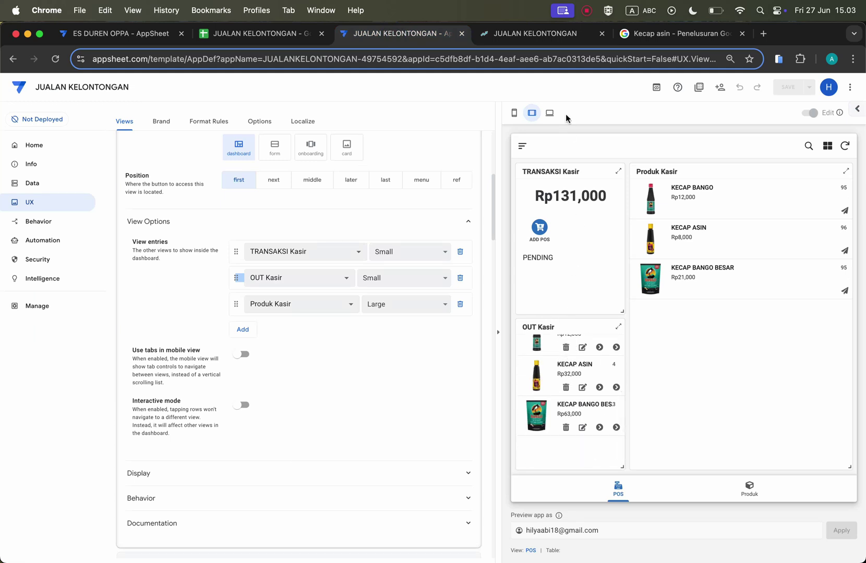
pyautogui.click(542, 36)
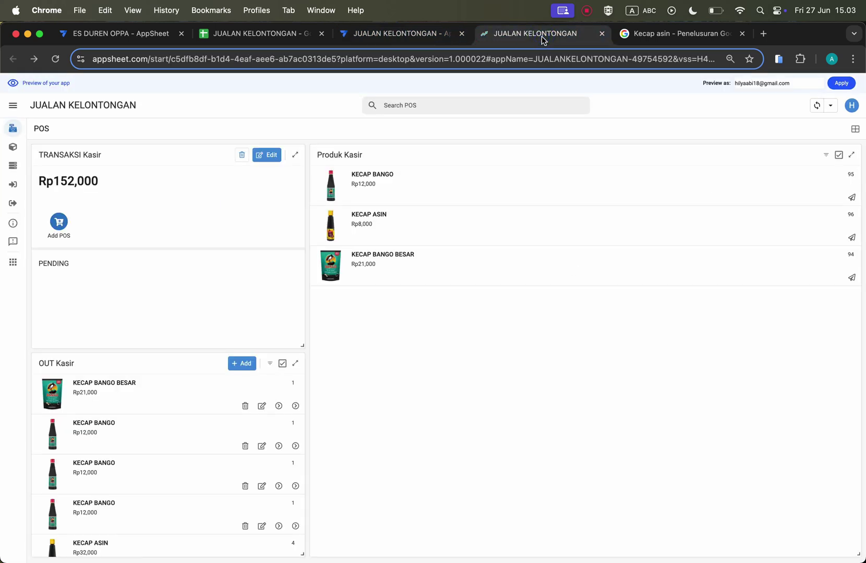